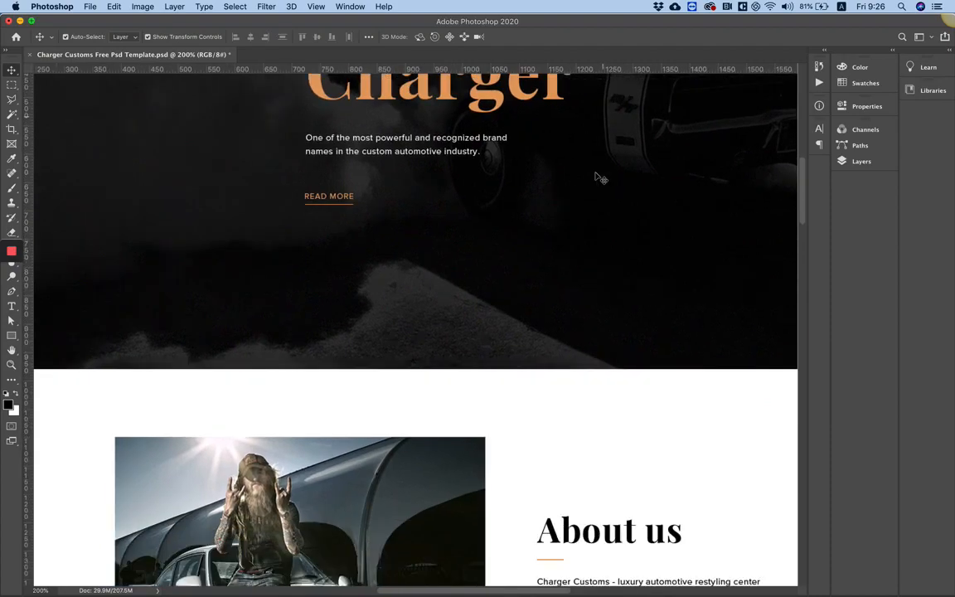
Look over the whole Charger Customs page template from the hero section down to the footer and back
{"action": "scroll", "coordinate": [600, 178], "scroll_direction": "down", "scroll_amount": 10}
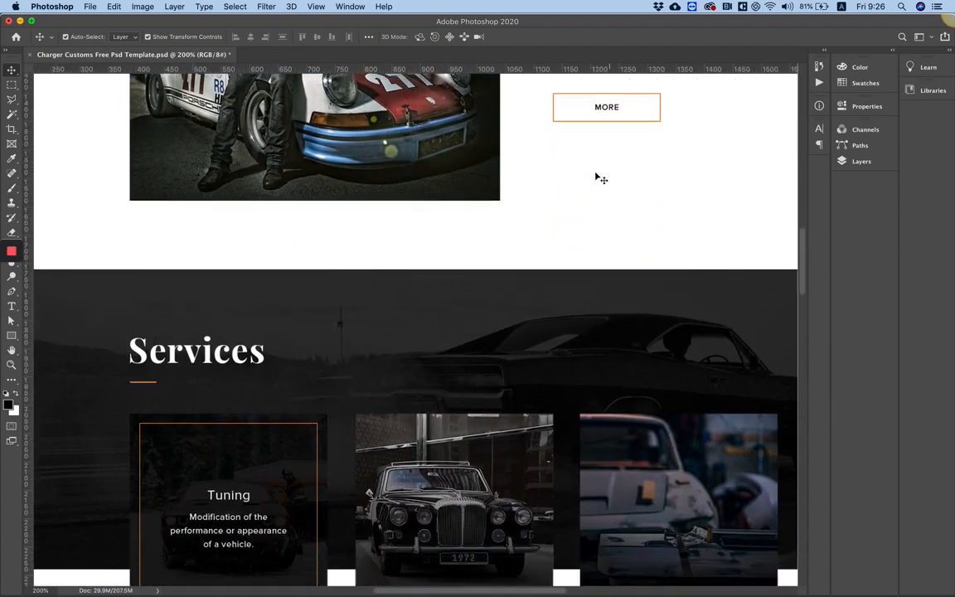
{"action": "scroll", "coordinate": [601, 178], "scroll_direction": "down", "scroll_amount": 10}
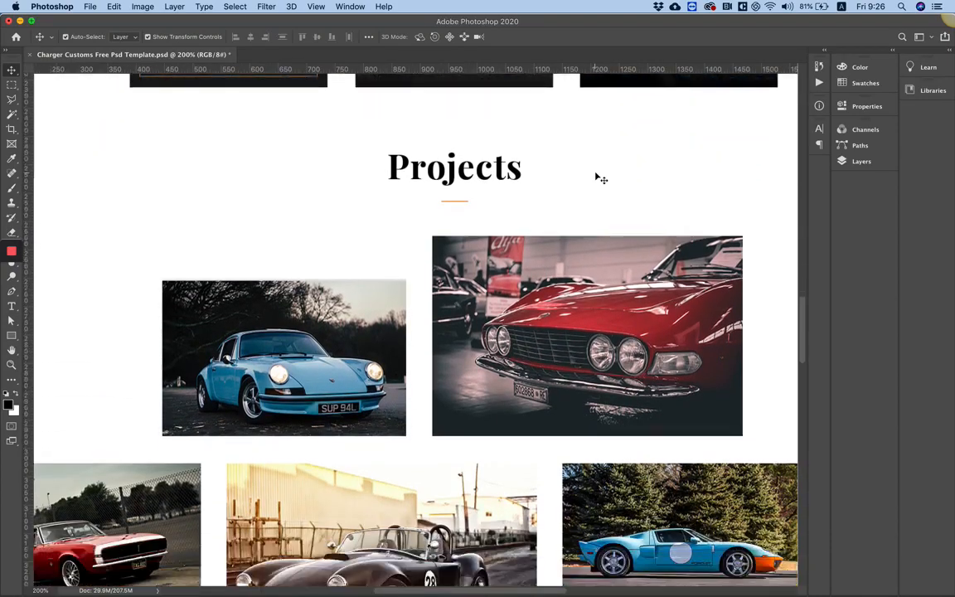
{"action": "scroll", "coordinate": [600, 178], "scroll_direction": "down", "scroll_amount": 10}
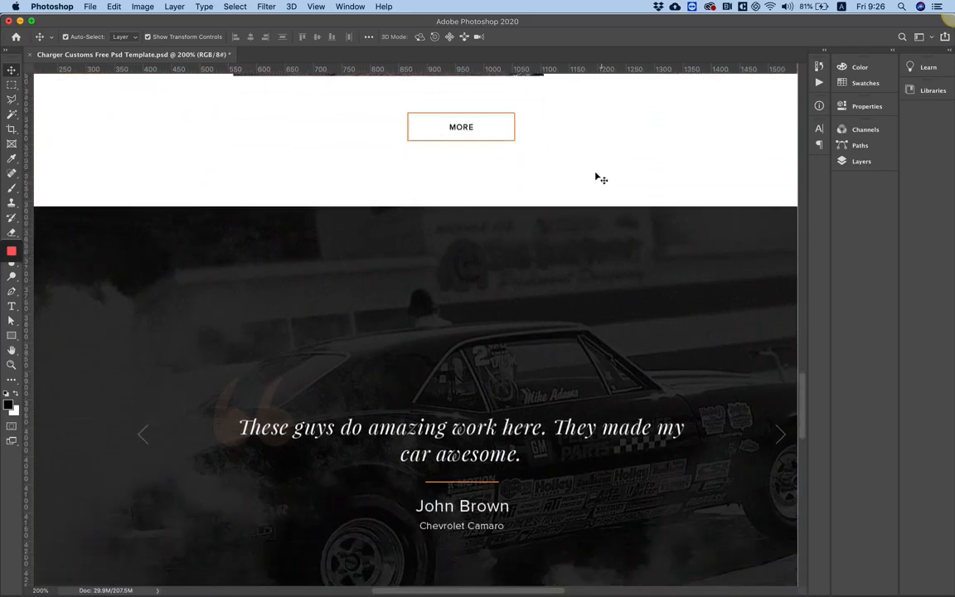
{"action": "scroll", "coordinate": [600, 179], "scroll_direction": "down", "scroll_amount": 10}
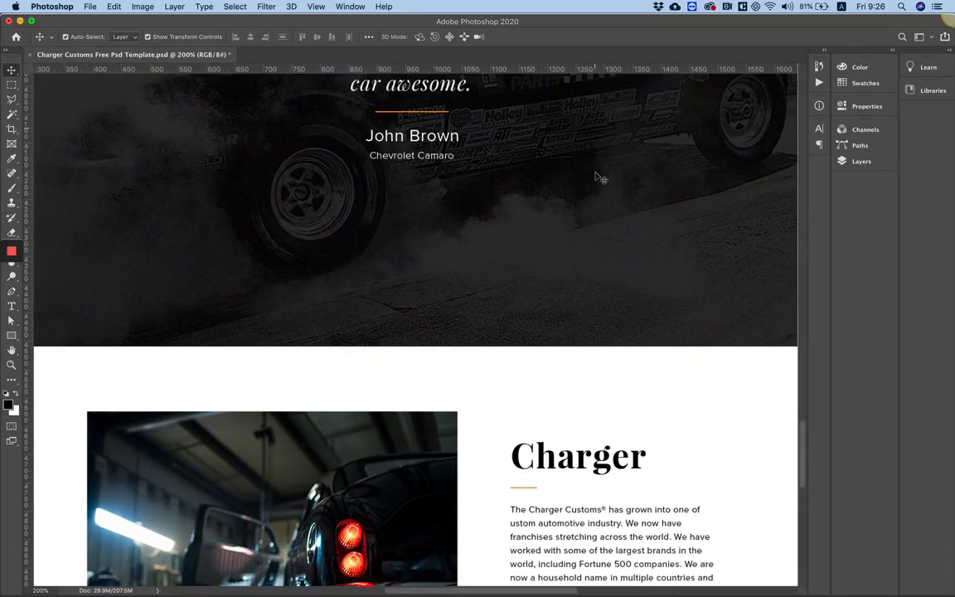
{"action": "scroll", "coordinate": [600, 179], "scroll_direction": "down", "scroll_amount": 3}
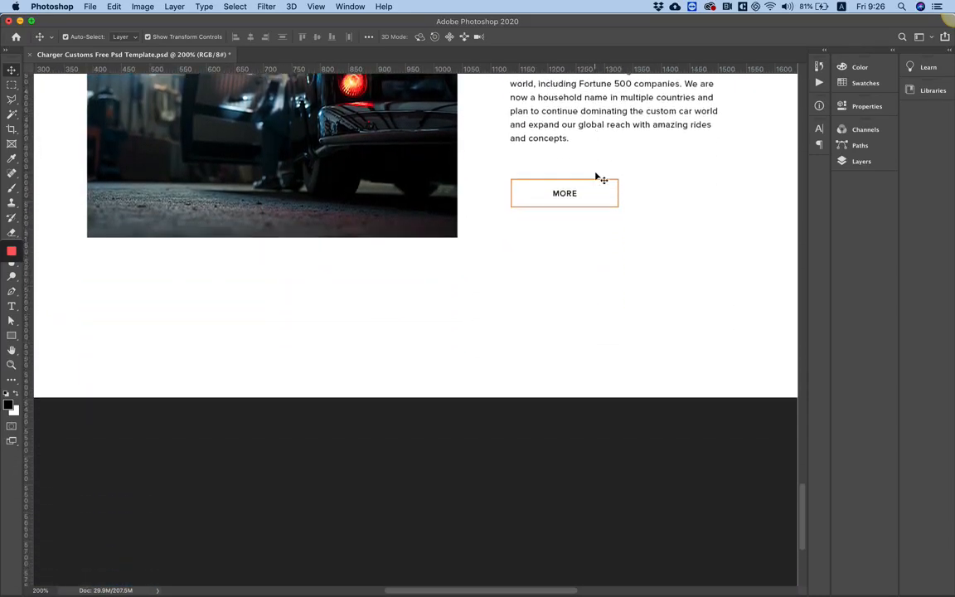
{"action": "scroll", "coordinate": [600, 178], "scroll_direction": "up", "scroll_amount": 12}
{"action": "scroll", "coordinate": [600, 178], "scroll_direction": "up", "scroll_amount": 15}
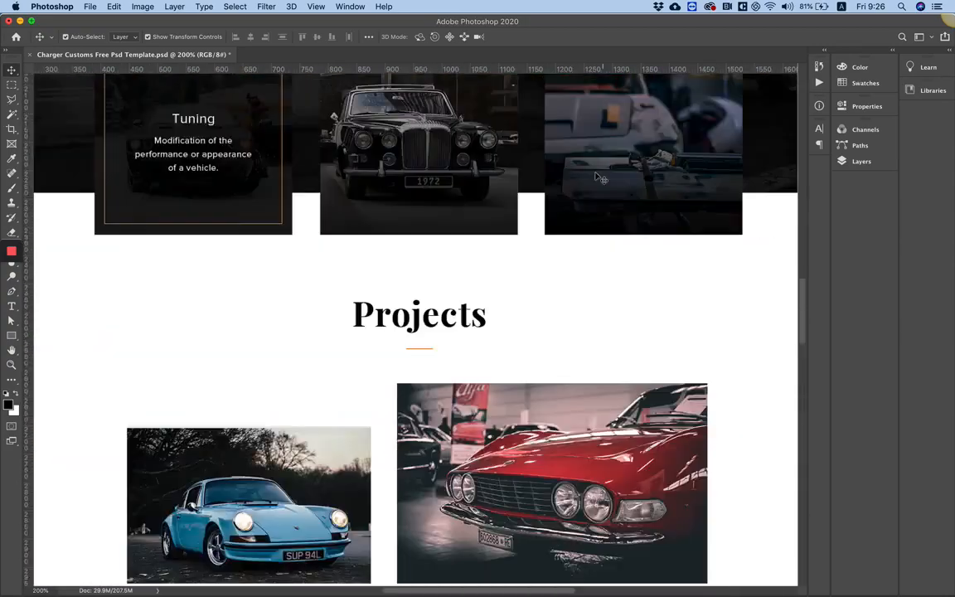
{"action": "scroll", "coordinate": [600, 179], "scroll_direction": "up", "scroll_amount": 12}
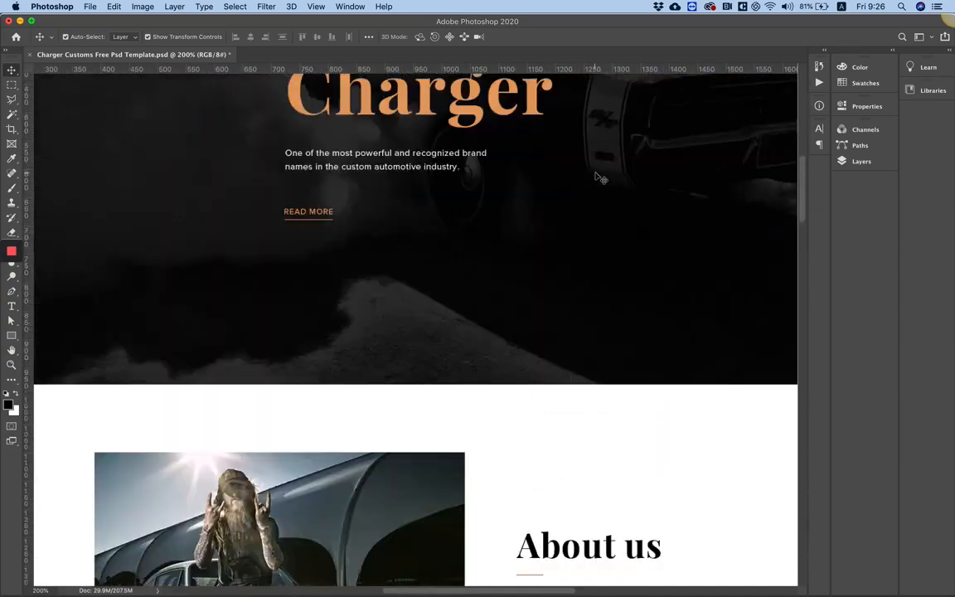
Examine the layout of the template's hero, About us and Services sections, including their text, buttons and image cards
{"action": "scroll", "coordinate": [595, 205], "scroll_direction": "down", "scroll_amount": 3}
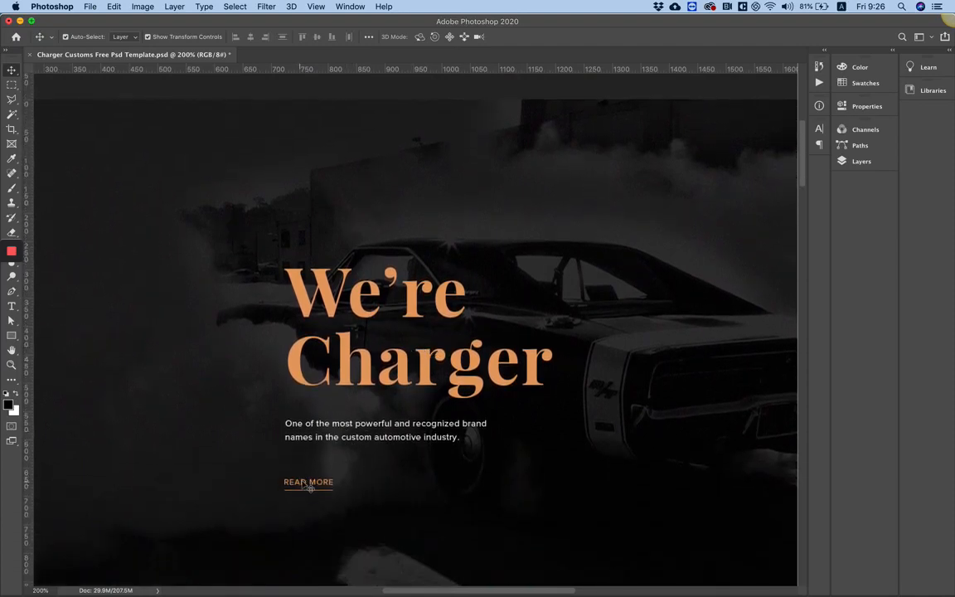
{"action": "scroll", "coordinate": [352, 492], "scroll_direction": "down", "scroll_amount": 5}
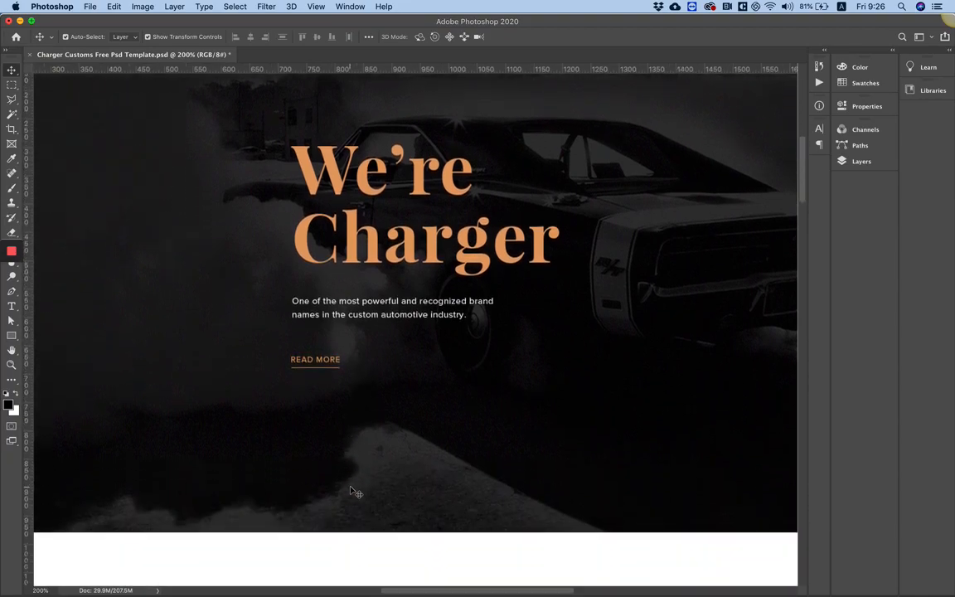
{"action": "scroll", "coordinate": [352, 492], "scroll_direction": "down", "scroll_amount": 8}
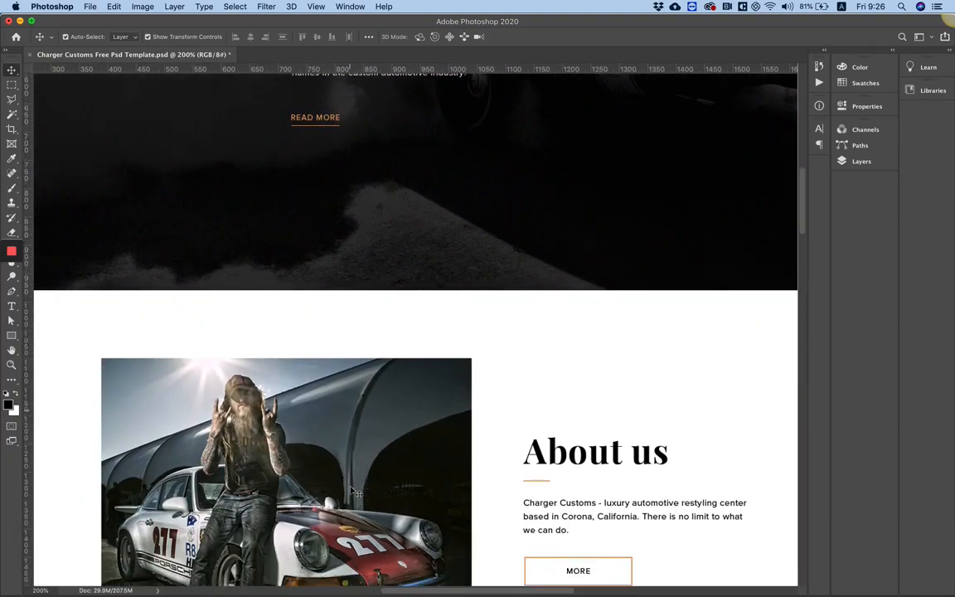
{"action": "scroll", "coordinate": [352, 492], "scroll_direction": "down", "scroll_amount": 2}
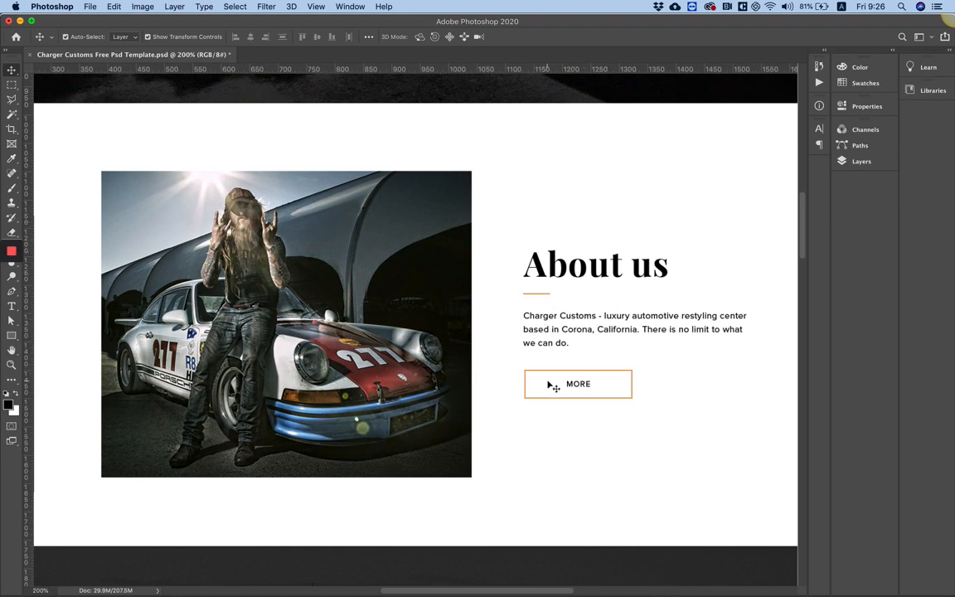
{"action": "scroll", "coordinate": [552, 386], "scroll_direction": "down", "scroll_amount": 9}
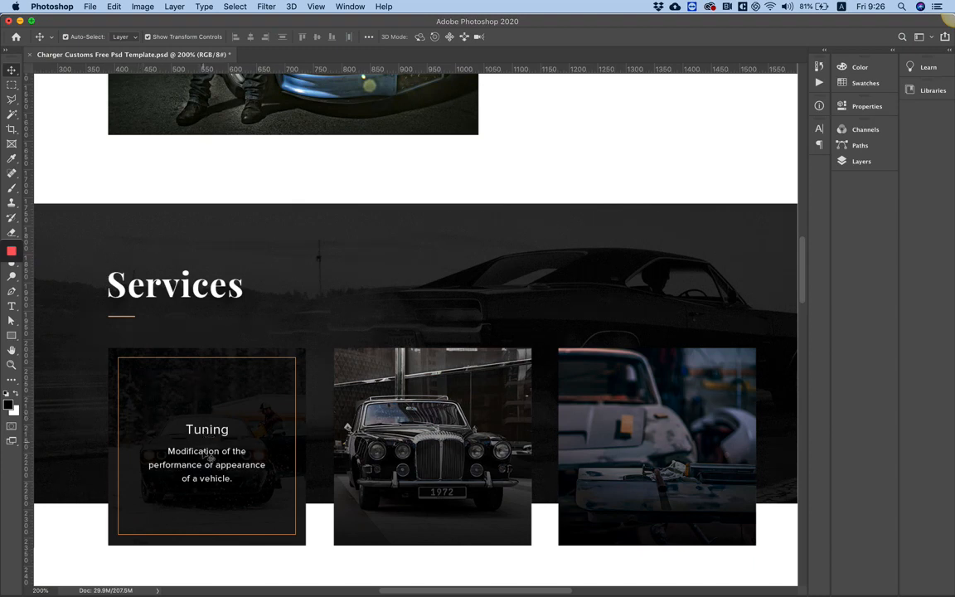
{"action": "scroll", "coordinate": [203, 464], "scroll_direction": "down", "scroll_amount": 10}
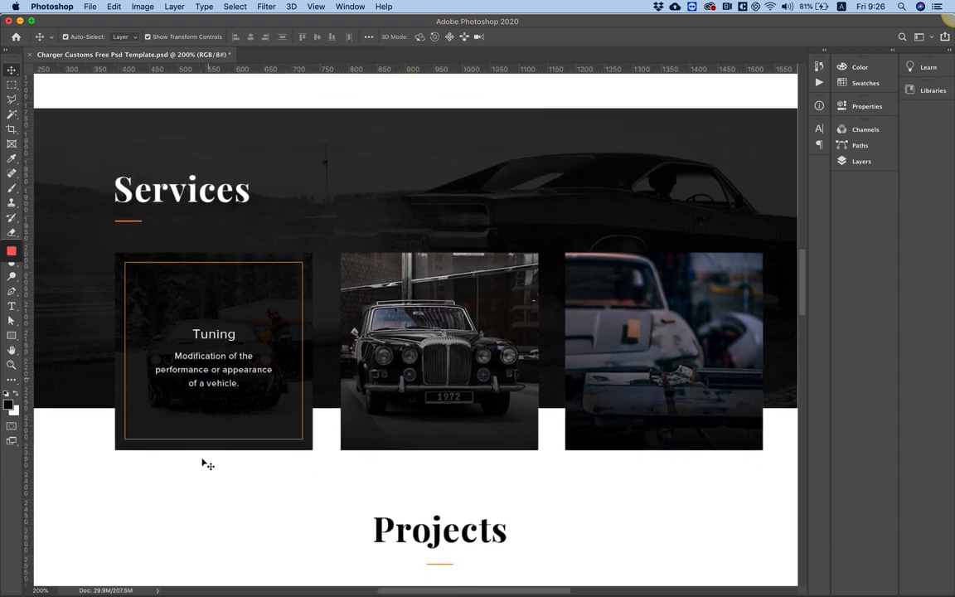
{"action": "scroll", "coordinate": [203, 464], "scroll_direction": "down", "scroll_amount": 1}
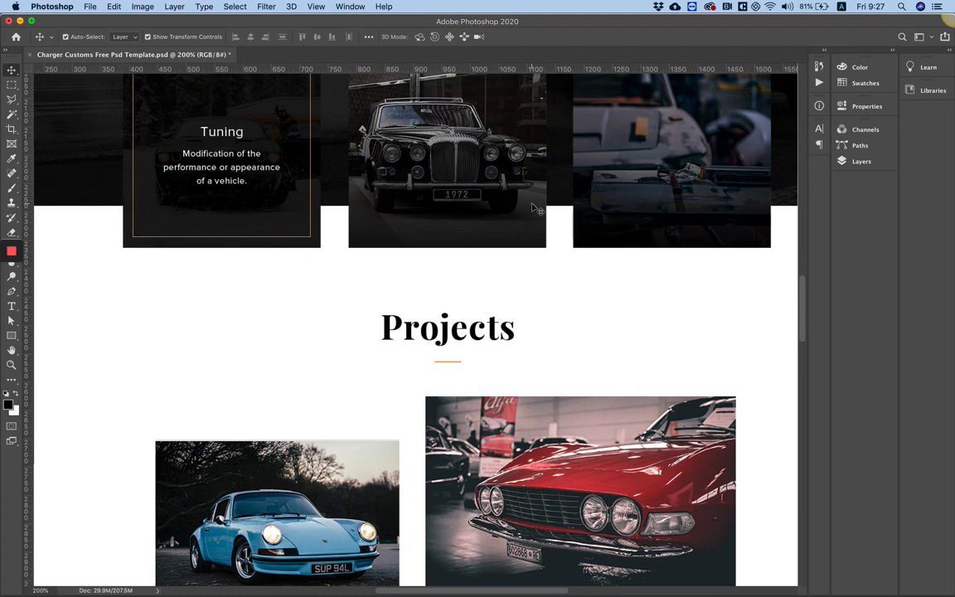
Examine the Projects image grid, the testimonial slider and the closing Charger section of the template
{"action": "scroll", "coordinate": [537, 210], "scroll_direction": "down", "scroll_amount": 5}
{"action": "scroll", "coordinate": [537, 210], "scroll_direction": "down", "scroll_amount": 4}
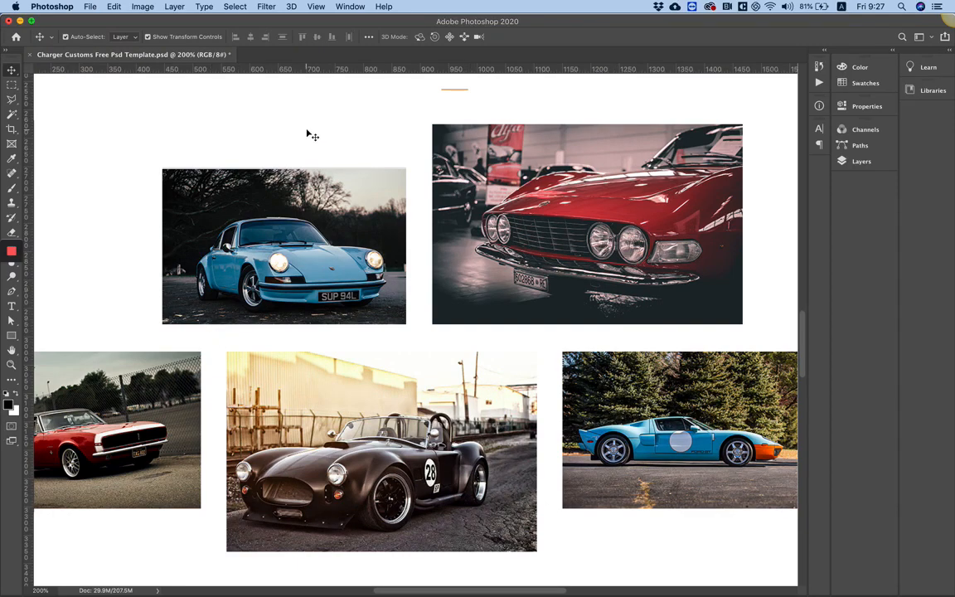
{"action": "scroll", "coordinate": [311, 135], "scroll_direction": "up", "scroll_amount": 2}
{"action": "scroll", "coordinate": [311, 135], "scroll_direction": "down", "scroll_amount": 5}
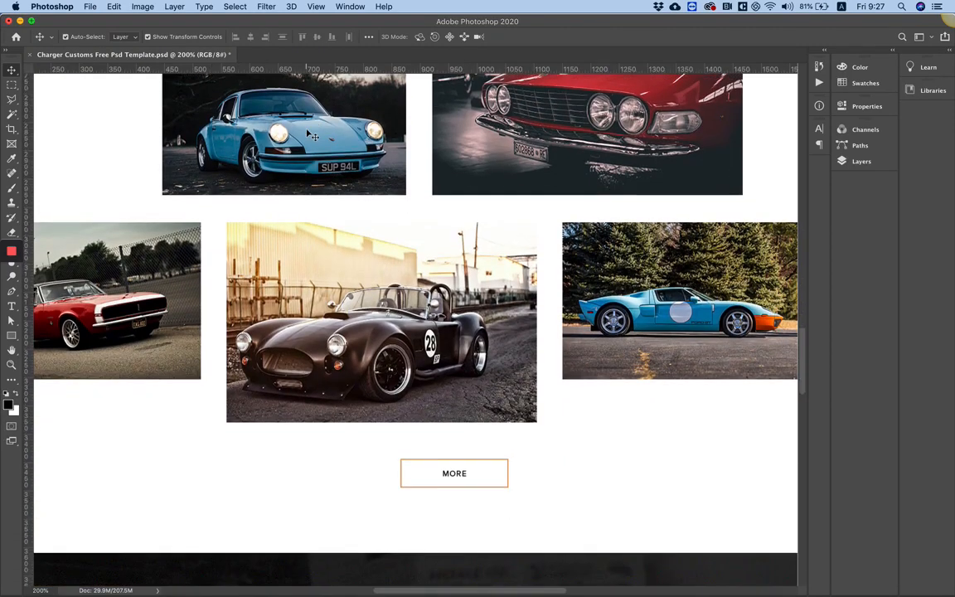
{"action": "scroll", "coordinate": [313, 135], "scroll_direction": "down", "scroll_amount": 5}
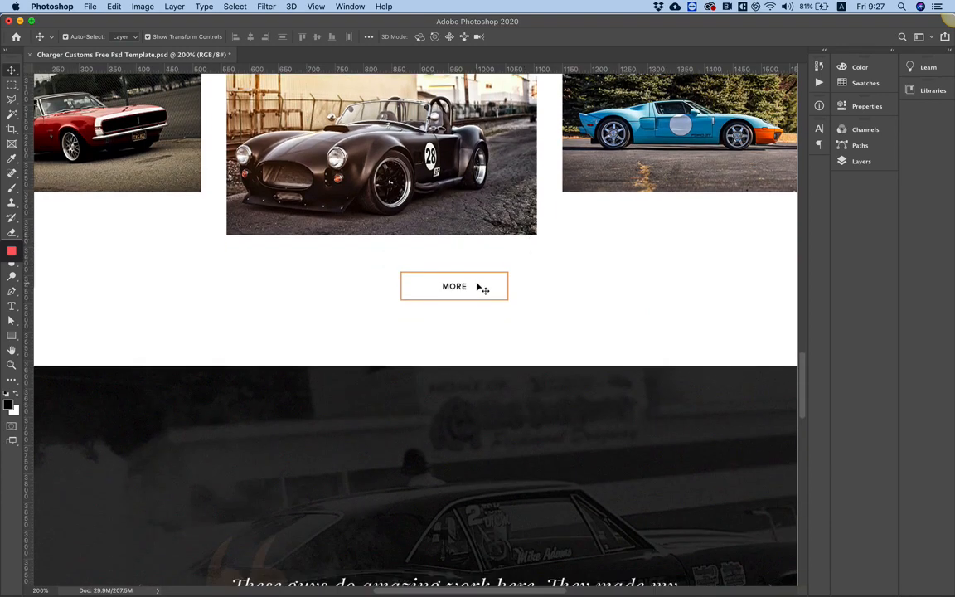
{"action": "scroll", "coordinate": [481, 288], "scroll_direction": "down", "scroll_amount": 8}
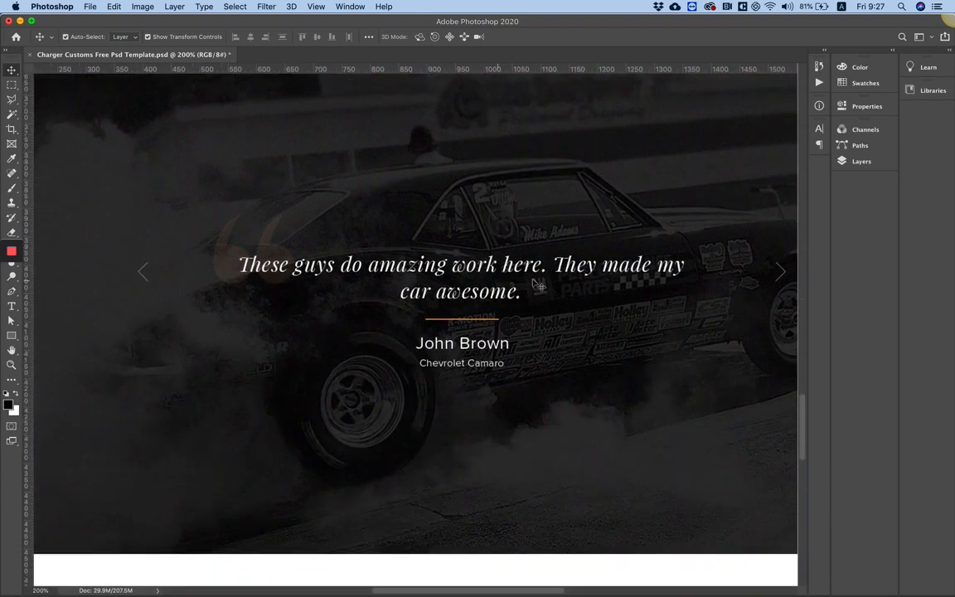
{"action": "scroll", "coordinate": [537, 284], "scroll_direction": "right", "scroll_amount": 1}
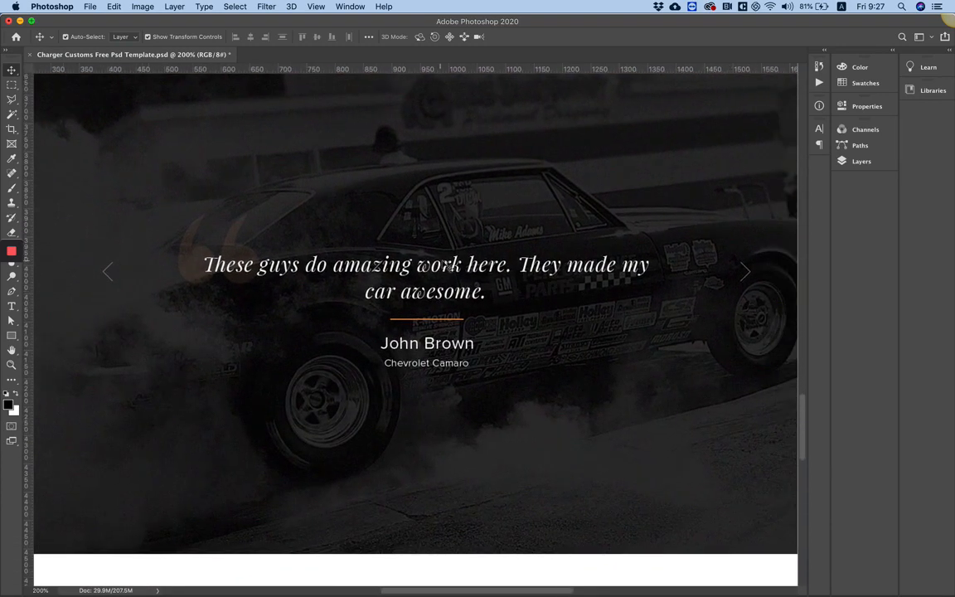
{"action": "scroll", "coordinate": [305, 255], "scroll_direction": "down", "scroll_amount": 4}
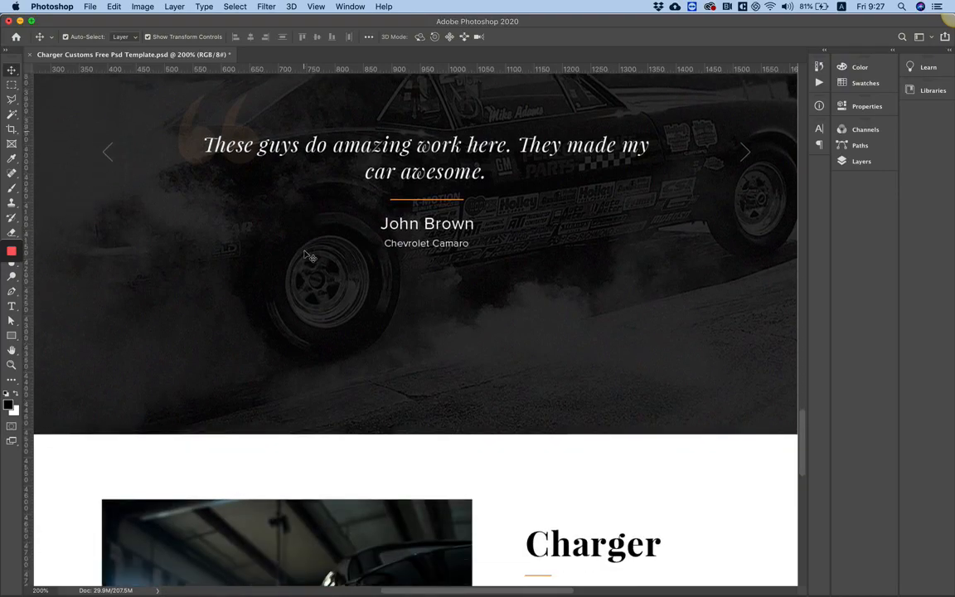
{"action": "scroll", "coordinate": [215, 285], "scroll_direction": "down", "scroll_amount": 1}
{"action": "scroll", "coordinate": [215, 285], "scroll_direction": "down", "scroll_amount": 8}
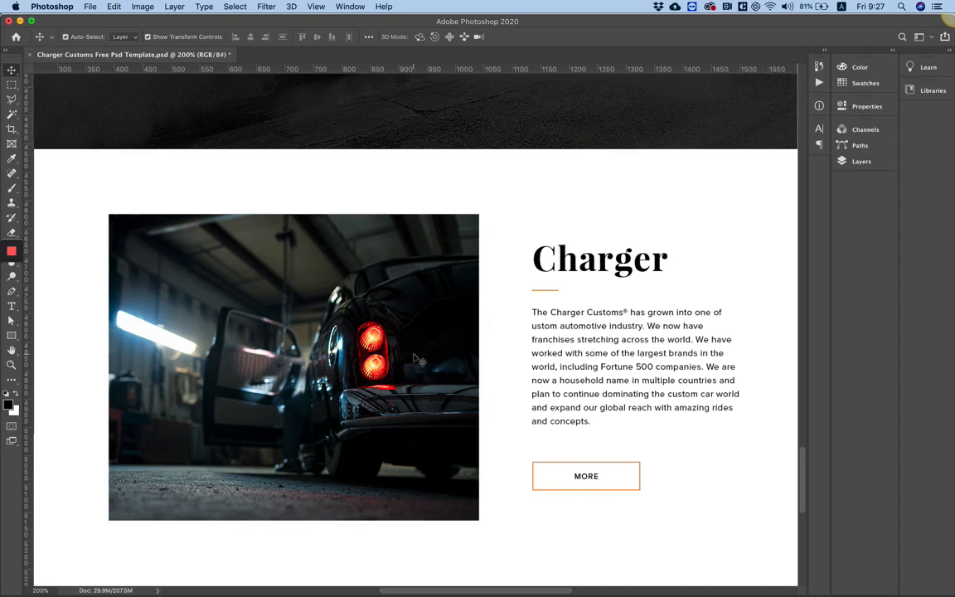
Review the template's sections back up to the "We're Charger" hero and study its heading, text and background image
{"action": "scroll", "coordinate": [416, 358], "scroll_direction": "up", "scroll_amount": 15}
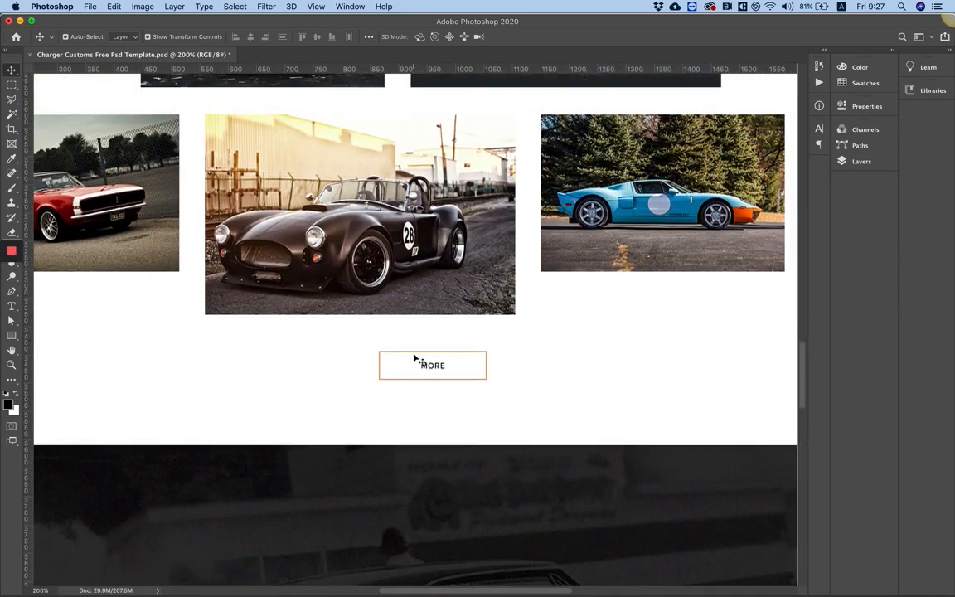
{"action": "scroll", "coordinate": [415, 359], "scroll_direction": "up", "scroll_amount": 15}
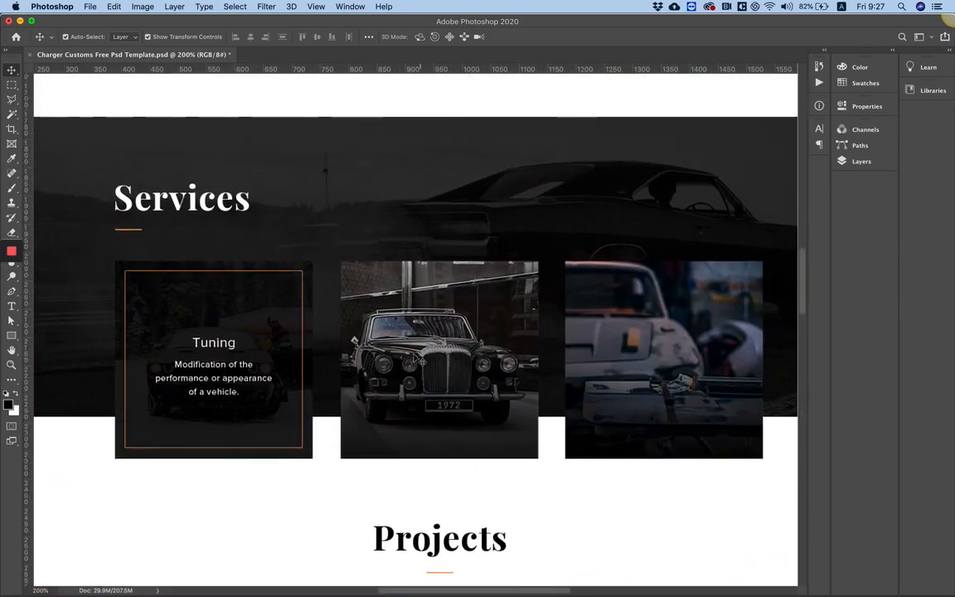
{"action": "scroll", "coordinate": [422, 362], "scroll_direction": "up", "scroll_amount": 15}
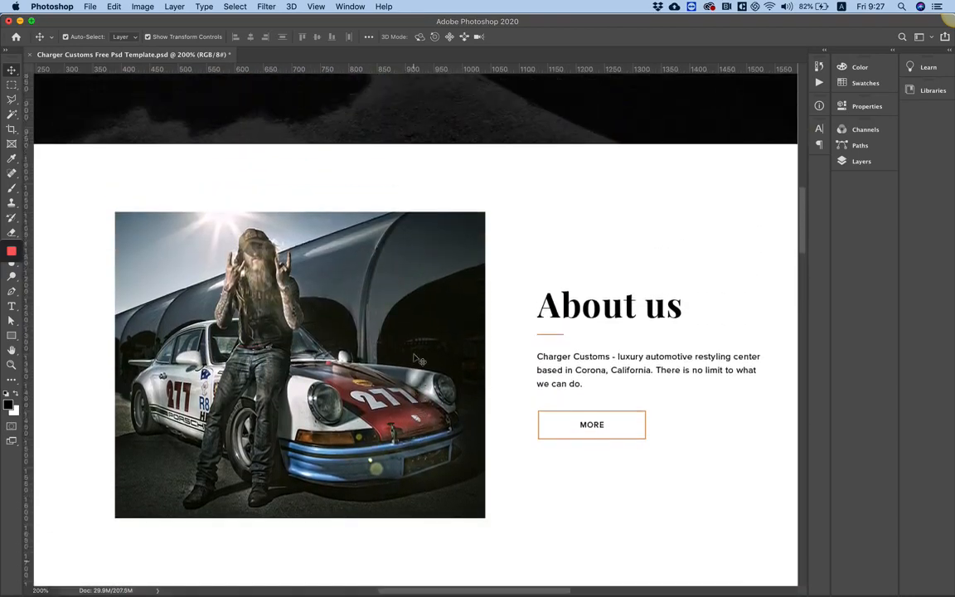
{"action": "scroll", "coordinate": [419, 361], "scroll_direction": "up", "scroll_amount": 15}
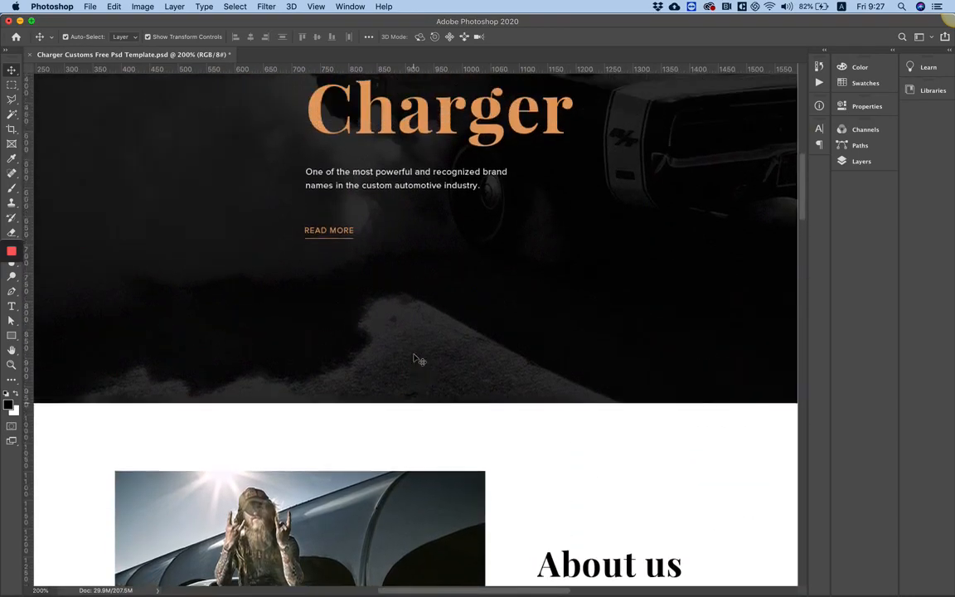
{"action": "scroll", "coordinate": [418, 360], "scroll_direction": "up", "scroll_amount": 12}
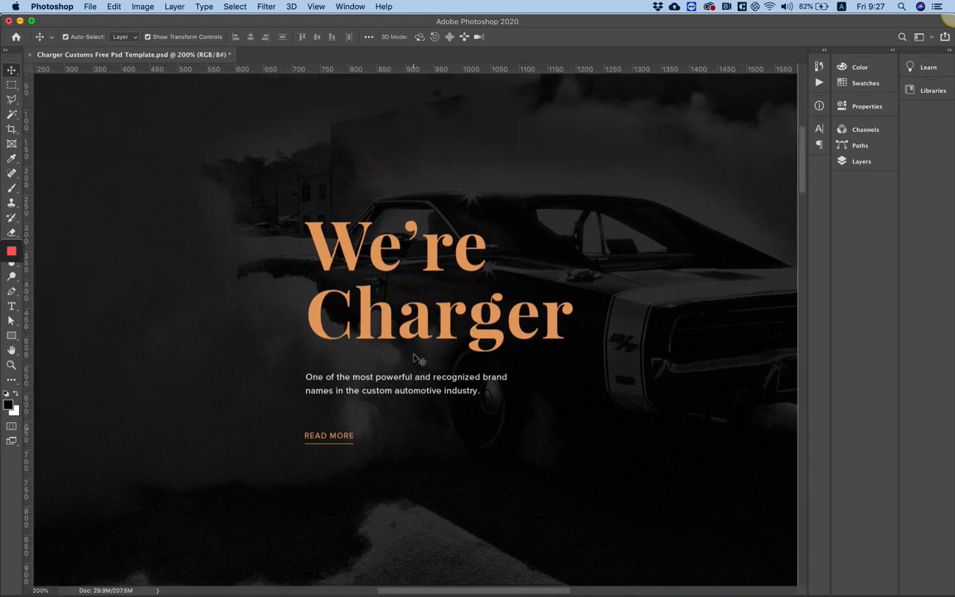
{"action": "scroll", "coordinate": [419, 360], "scroll_direction": "up", "scroll_amount": 2}
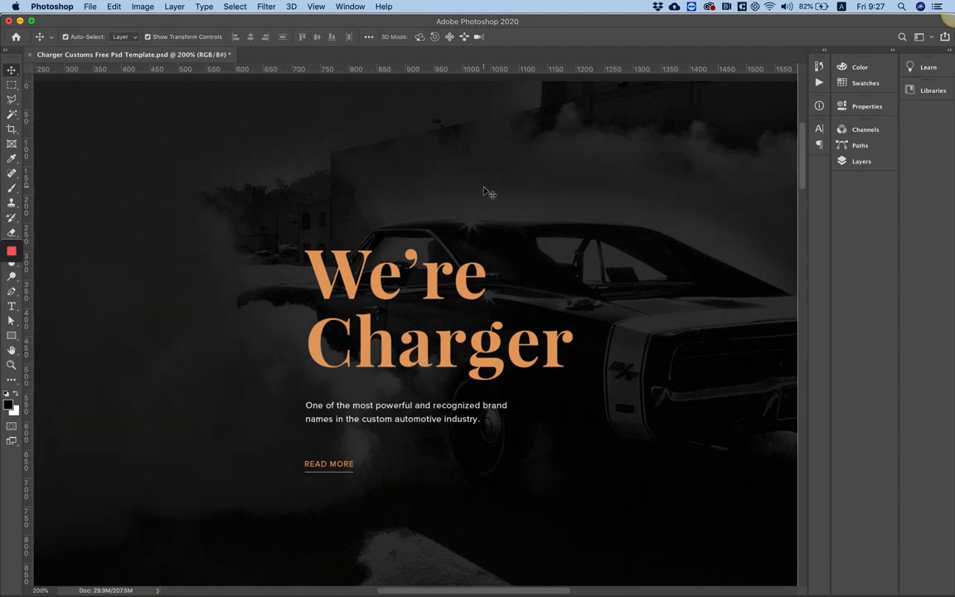
{"action": "scroll", "coordinate": [485, 191], "scroll_direction": "down", "scroll_amount": 2}
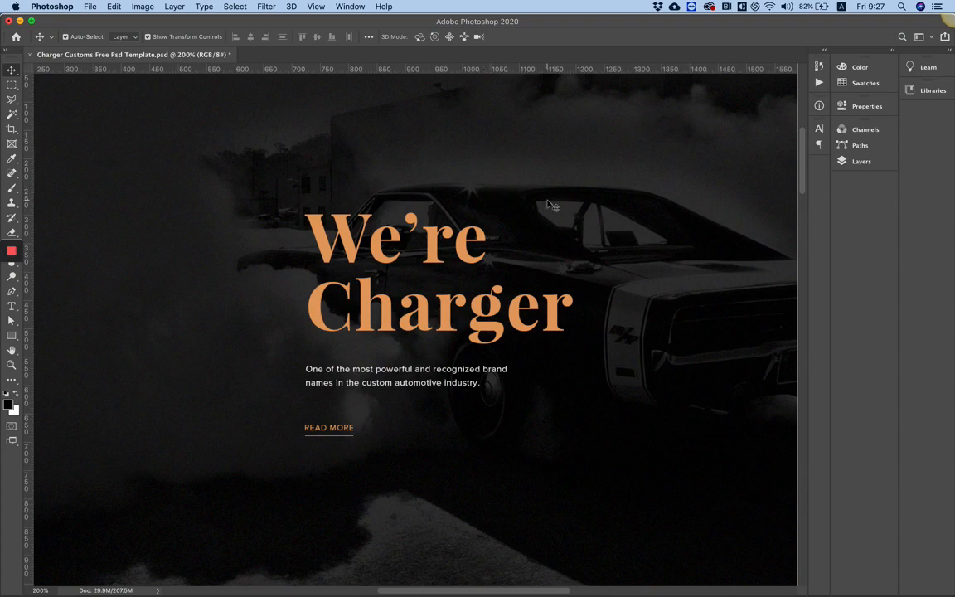
{"action": "scroll", "coordinate": [549, 204], "scroll_direction": "right", "scroll_amount": 1}
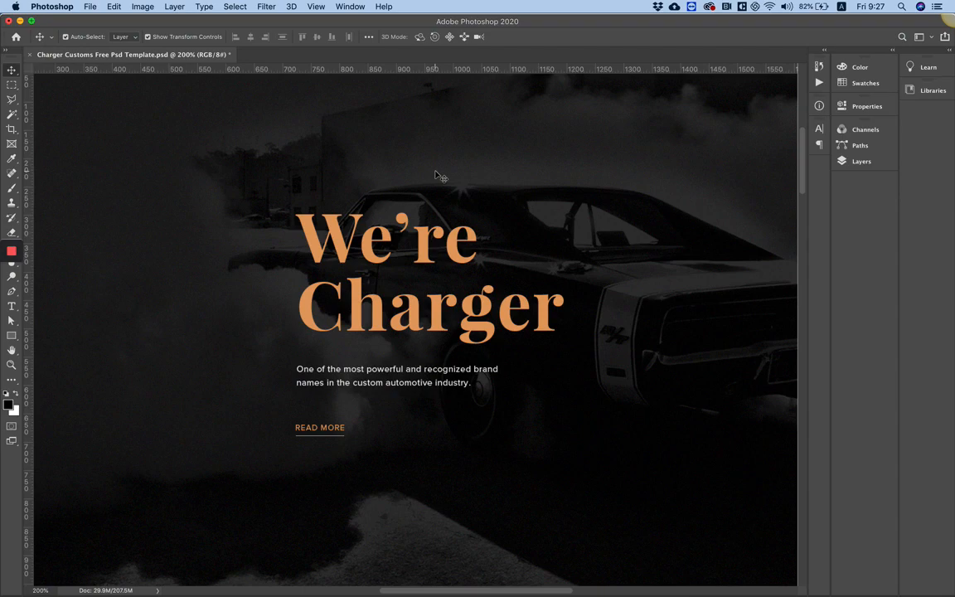
{"action": "scroll", "coordinate": [437, 174], "scroll_direction": "up", "scroll_amount": 3}
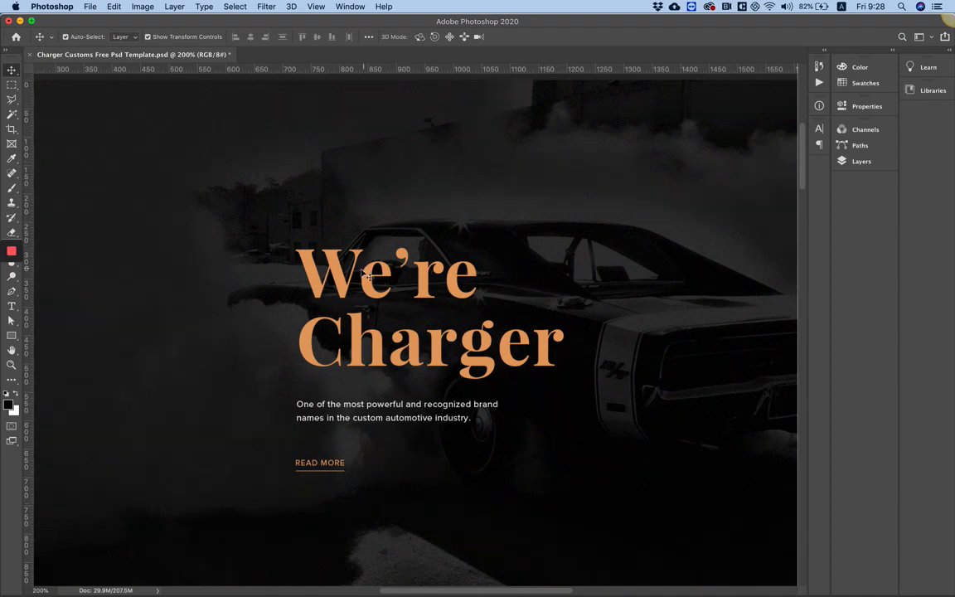
Switch to the WordPress dashboard in Google Chrome and add a new page titled "Car Homepage"
{"action": "mouse_move", "coordinate": [348, 591]}
{"action": "left_click", "coordinate": [377, 580]}
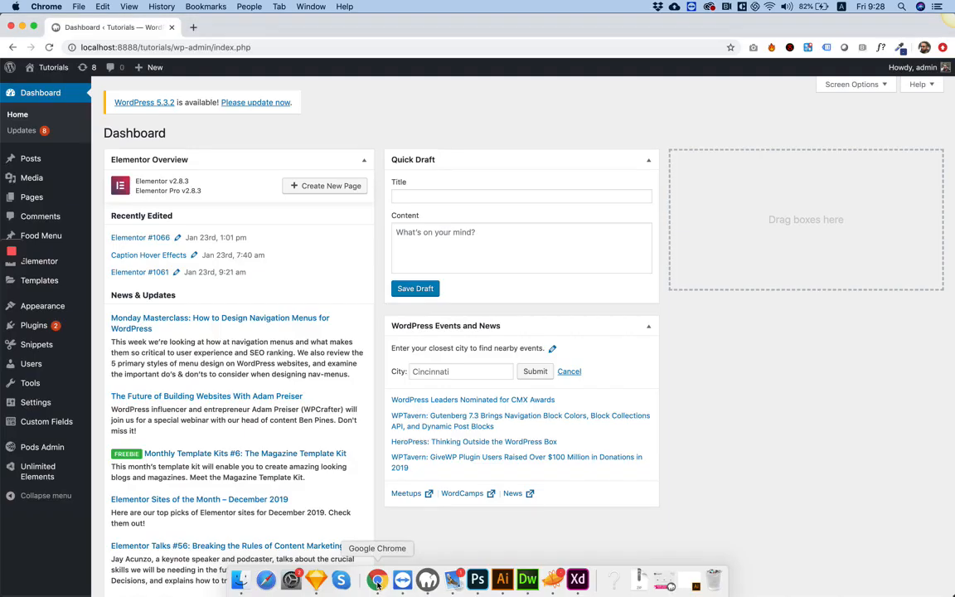
{"action": "left_click", "coordinate": [31, 197]}
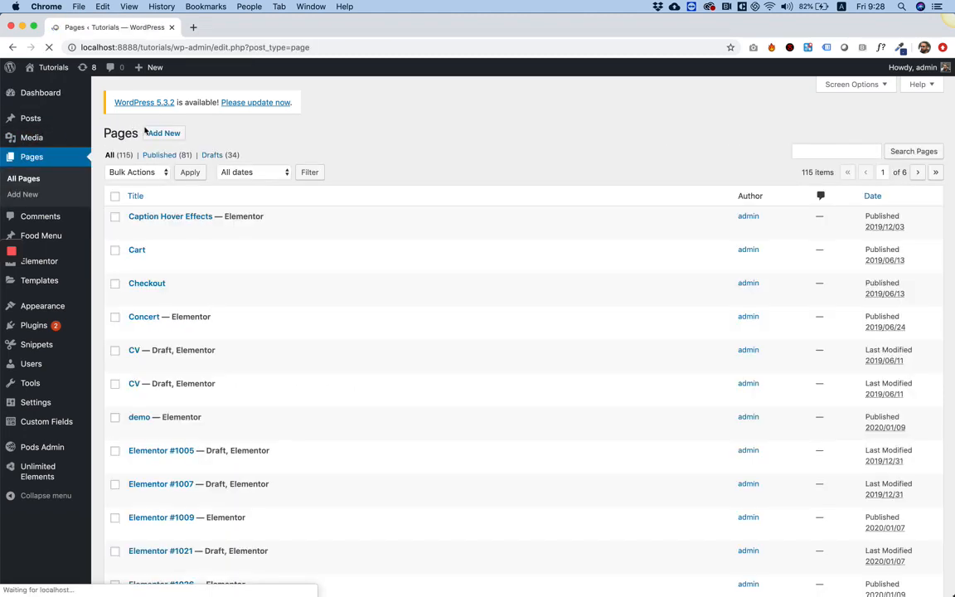
{"action": "left_click", "coordinate": [164, 135]}
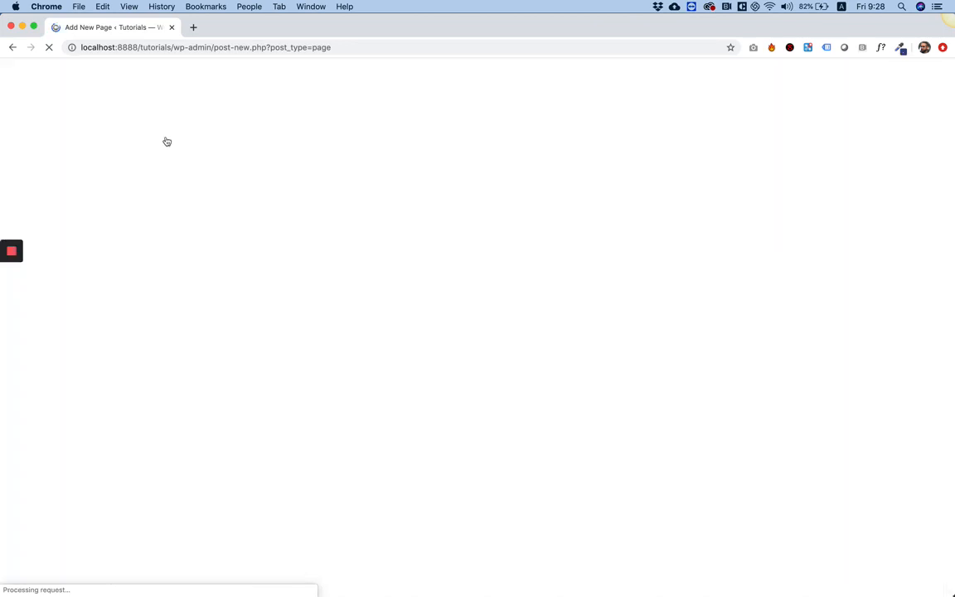
{"action": "type", "text": "C"}
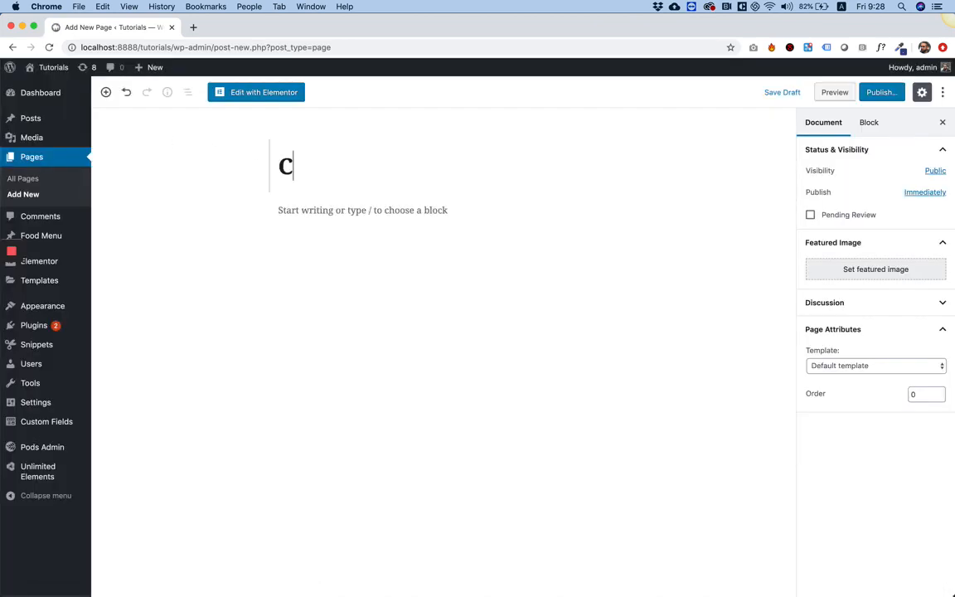
{"action": "type", "text": "ar Homepage"}
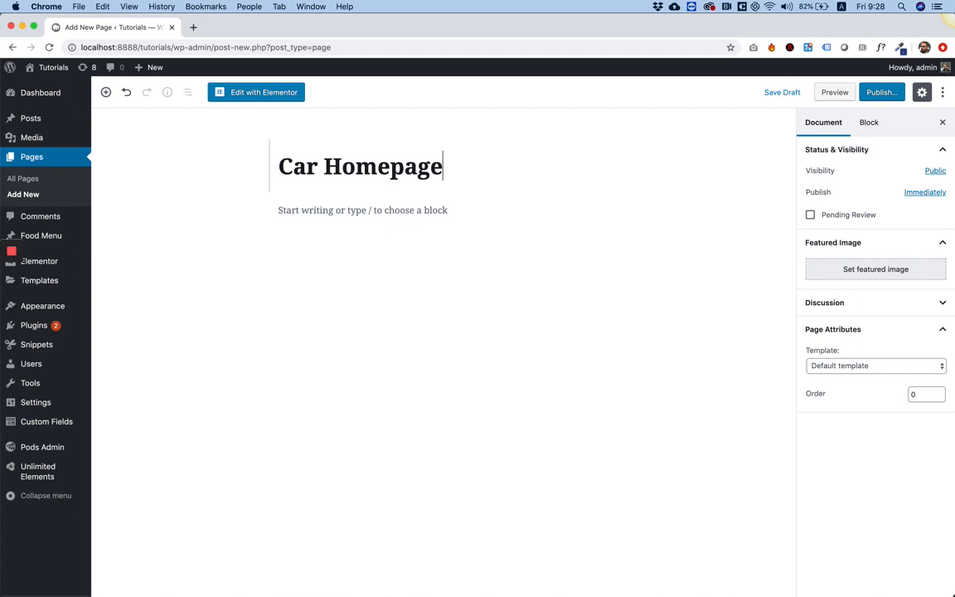
Open the Car Homepage page for editing in Elementor
{"action": "left_click", "coordinate": [579, 125]}
{"action": "left_click", "coordinate": [877, 98]}
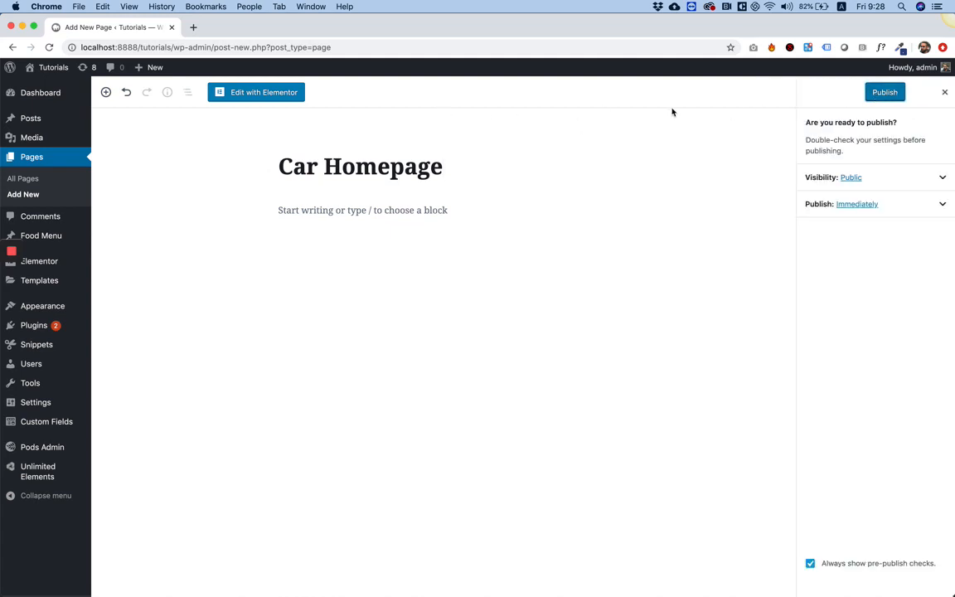
{"action": "left_click", "coordinate": [284, 93]}
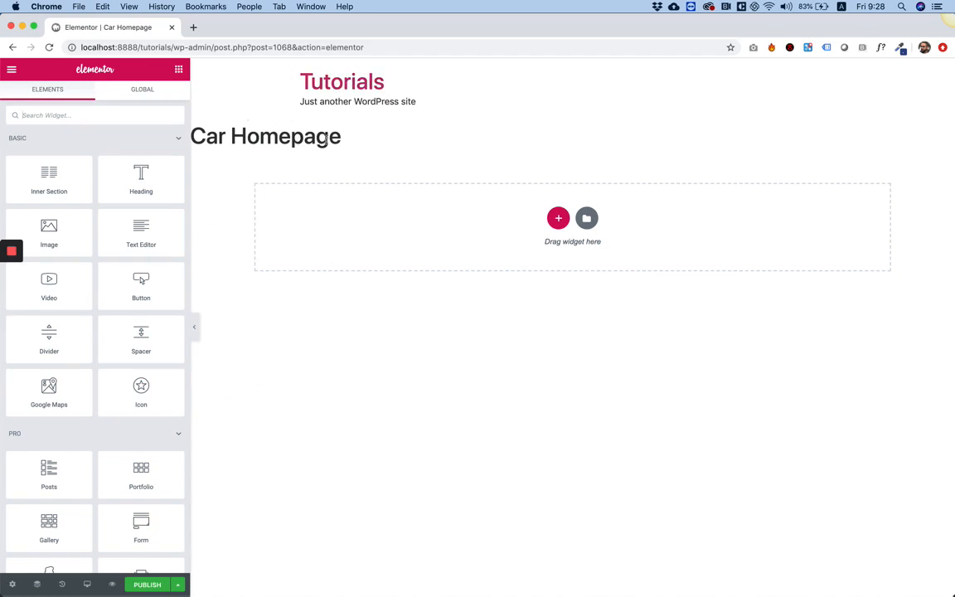
Set the page layout of Car Homepage to Elementor Canvas in the page settings
{"action": "left_click", "coordinate": [13, 585]}
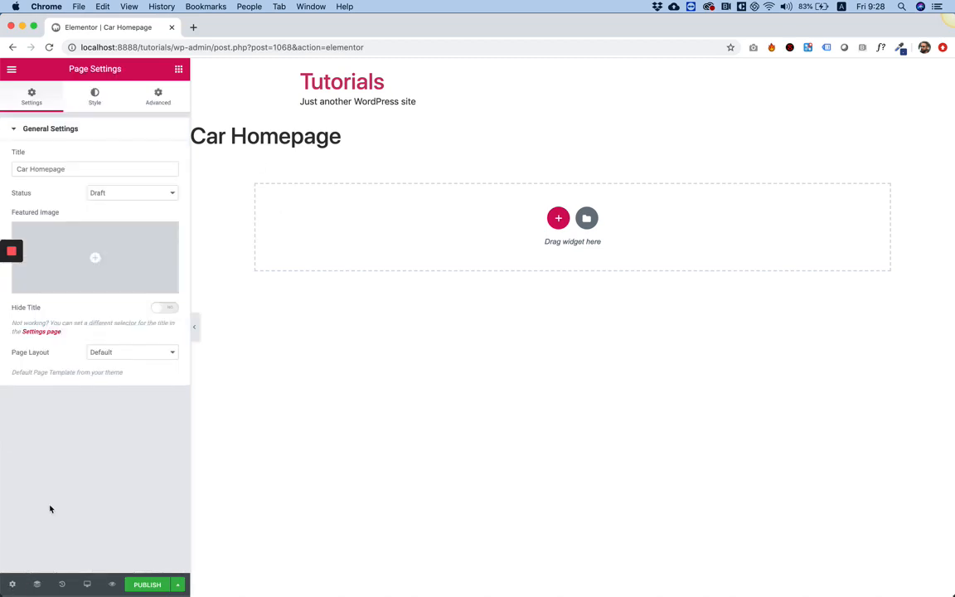
{"action": "left_click", "coordinate": [122, 354]}
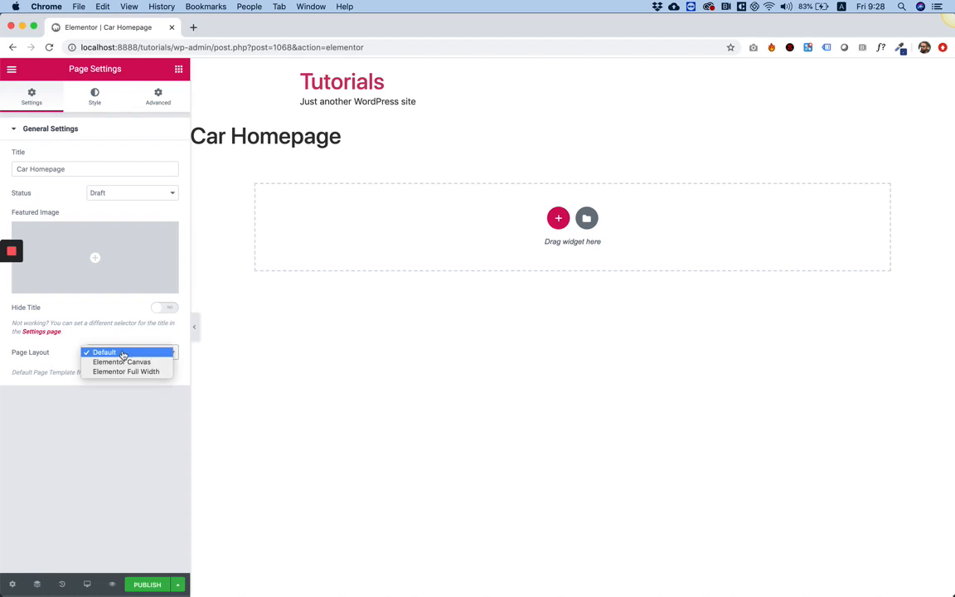
{"action": "left_click", "coordinate": [124, 361]}
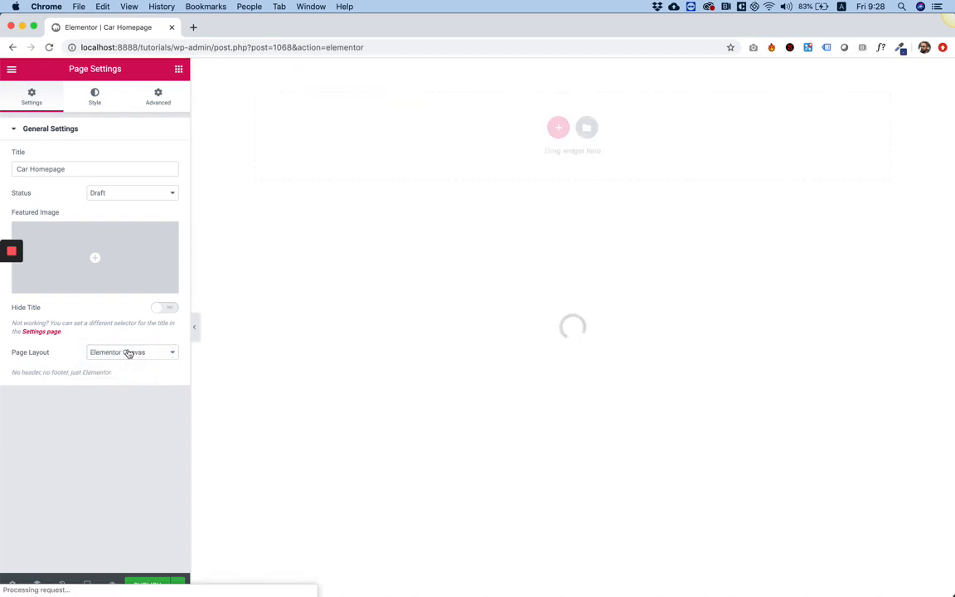
Try the Elementor Full Width page layout and return the page to Elementor Canvas
{"action": "left_click", "coordinate": [128, 354]}
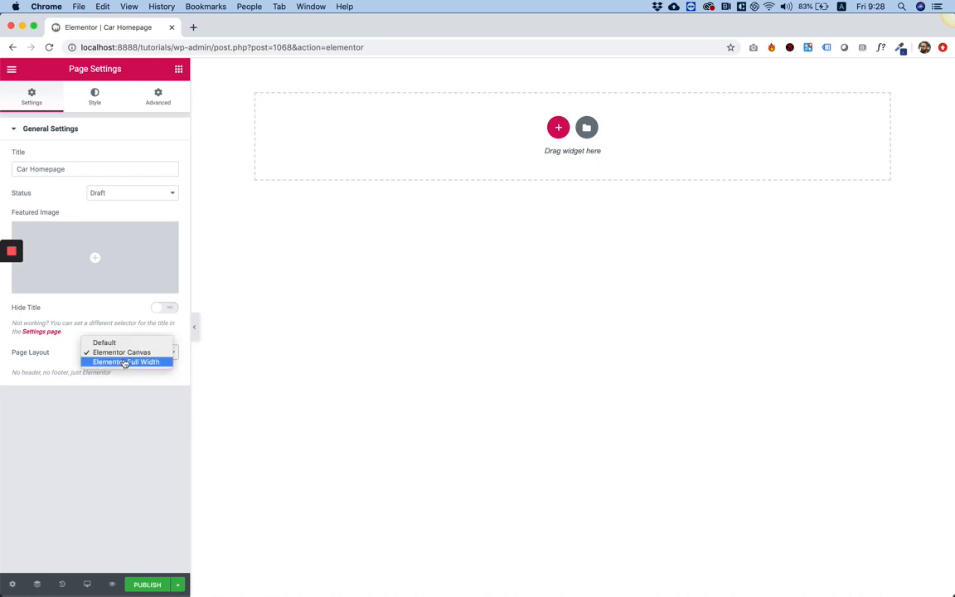
{"action": "left_click", "coordinate": [120, 365]}
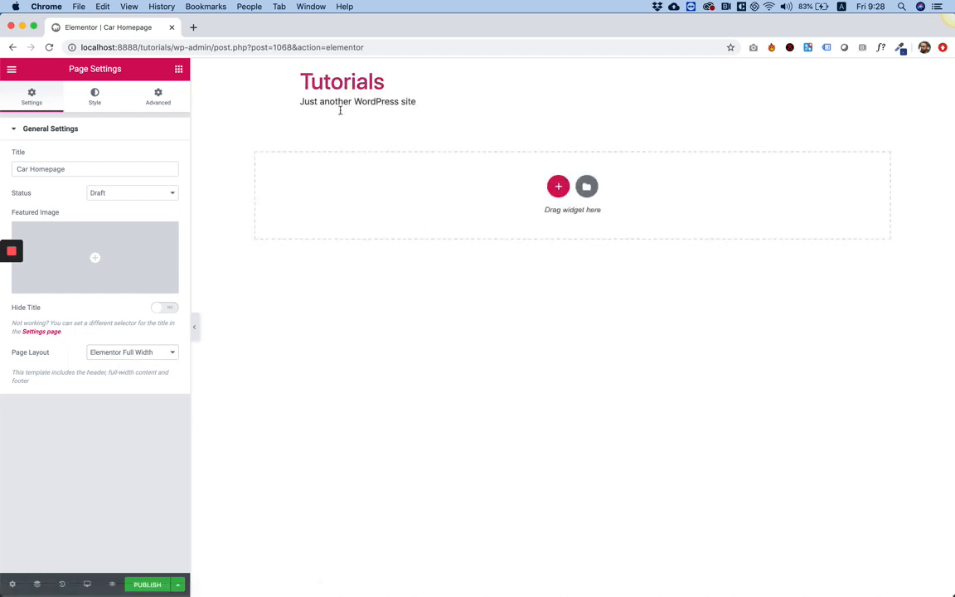
{"action": "left_click", "coordinate": [141, 351]}
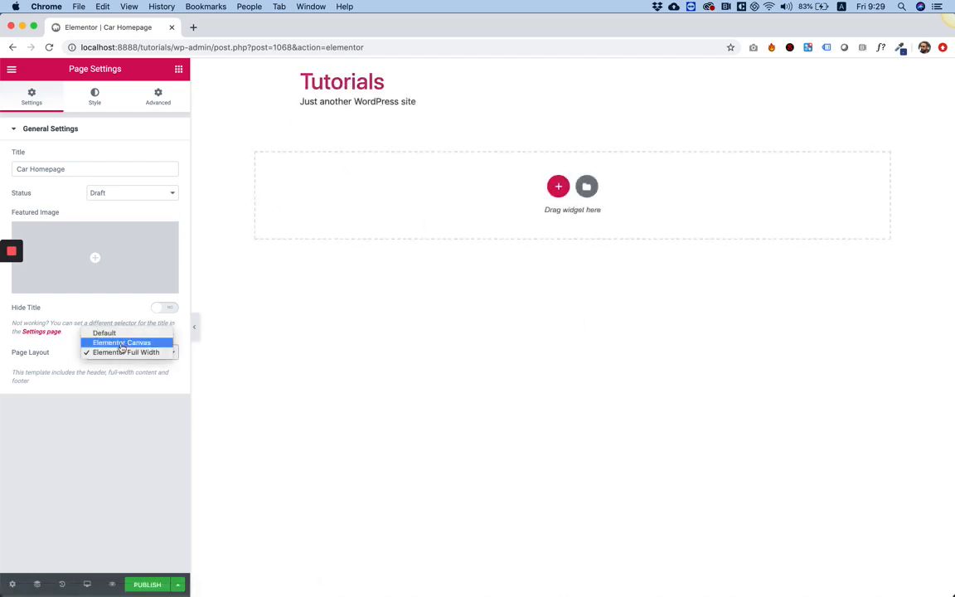
{"action": "left_click", "coordinate": [119, 342]}
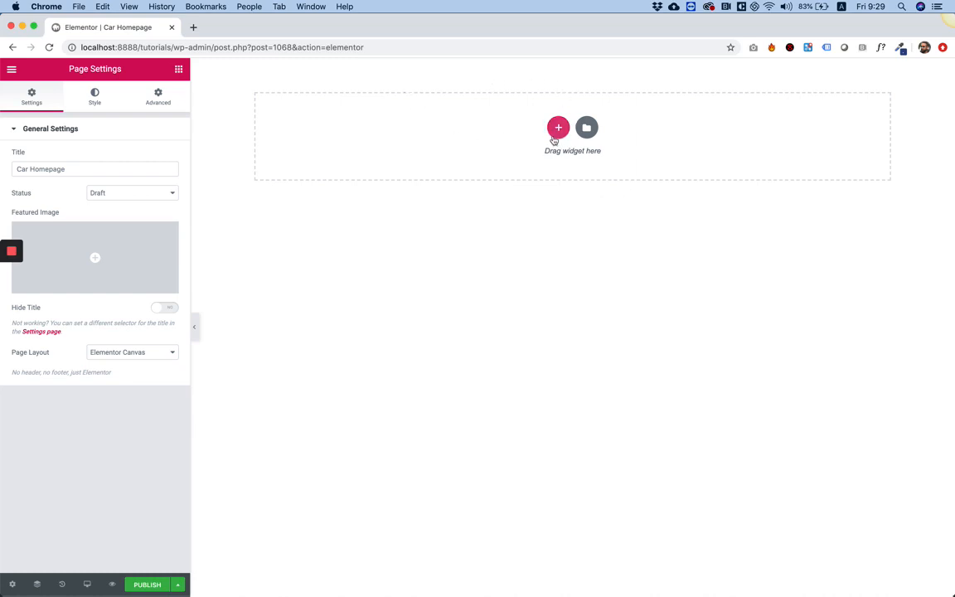
Switch to Photoshop, show the template's layers and select the hero's "We're Charger" title layer
{"action": "mouse_move", "coordinate": [487, 587]}
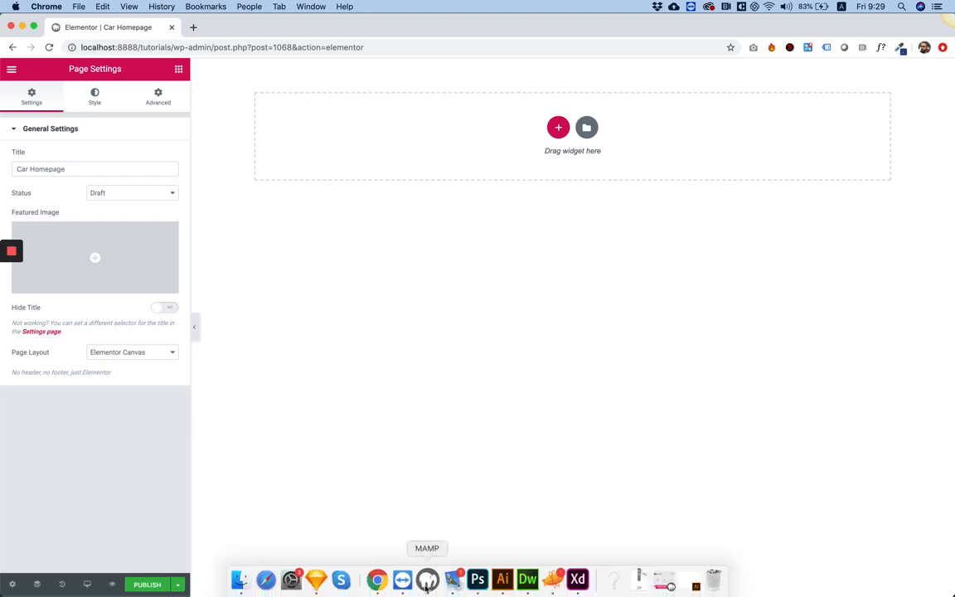
{"action": "left_click", "coordinate": [478, 581]}
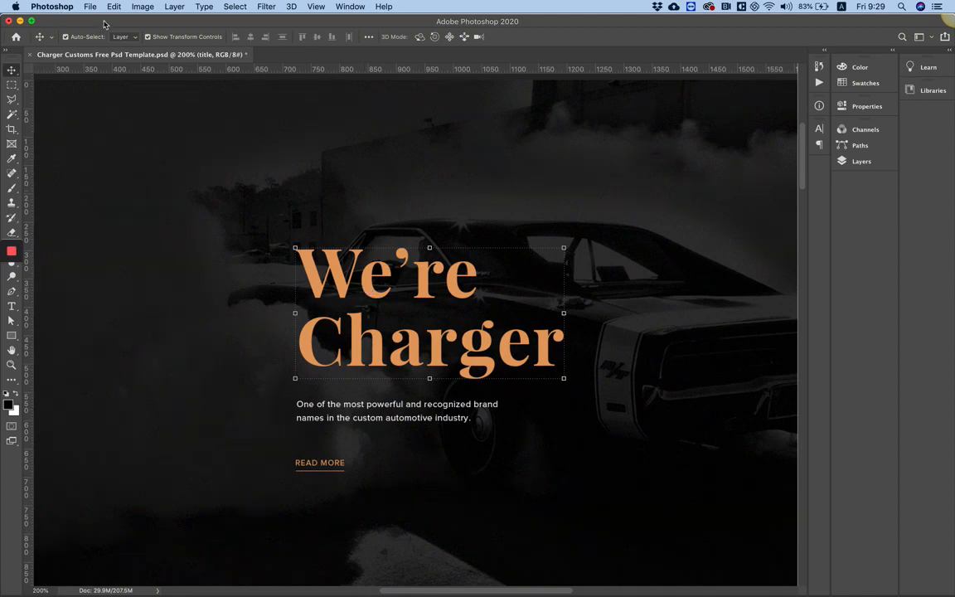
{"action": "left_click", "coordinate": [862, 162]}
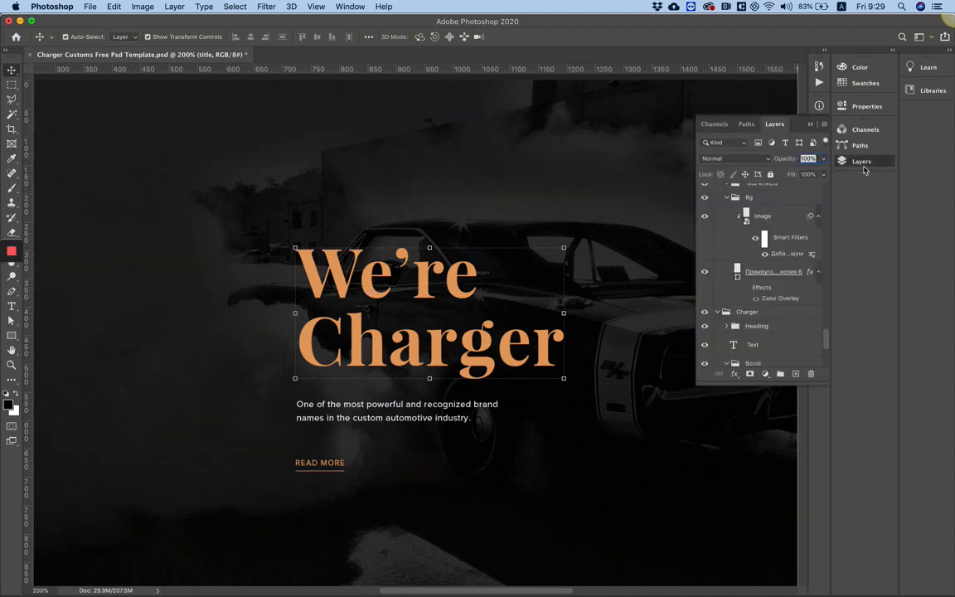
{"action": "left_click", "coordinate": [509, 176]}
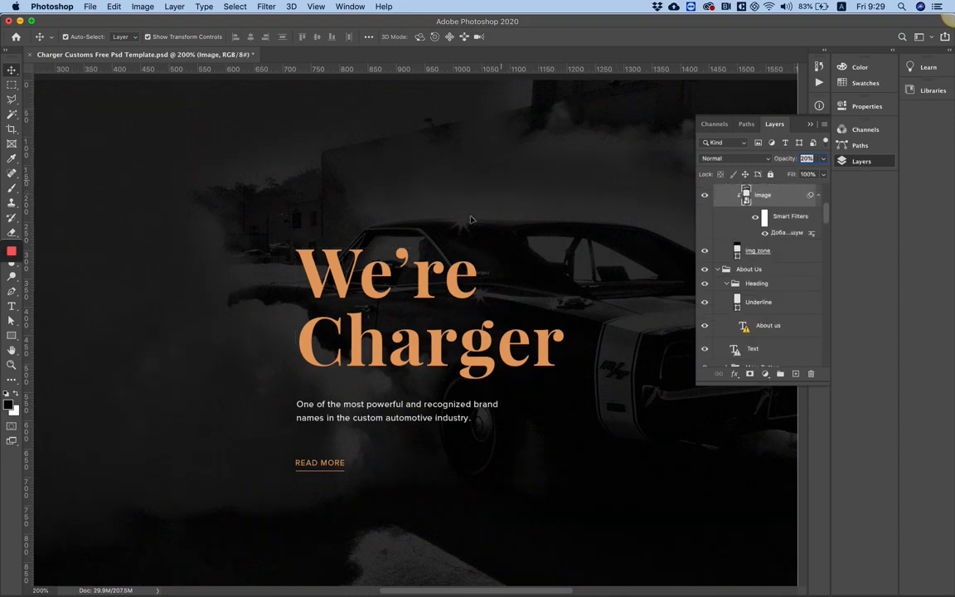
{"action": "left_click", "coordinate": [368, 280]}
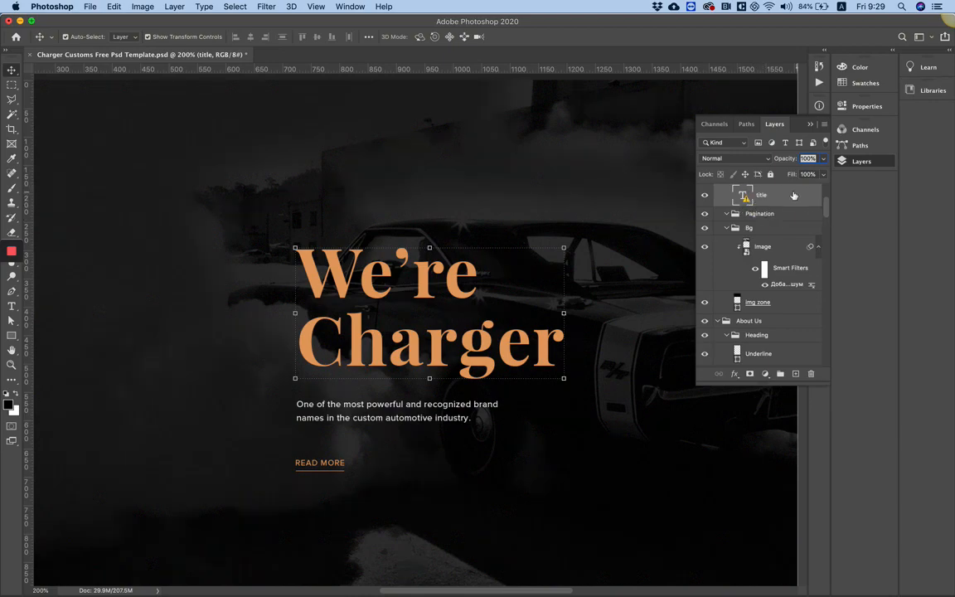
Check that the Move tool's Auto-Select option is on and set to Layer
{"action": "double_click", "coordinate": [758, 196]}
{"action": "left_click", "coordinate": [65, 38]}
{"action": "left_click", "coordinate": [120, 39]}
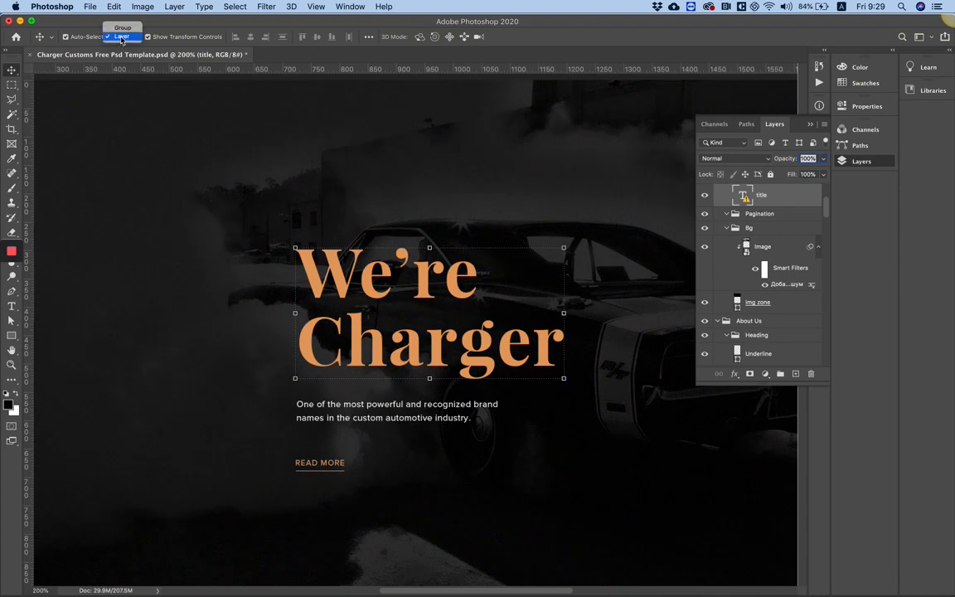
{"action": "left_click", "coordinate": [119, 38]}
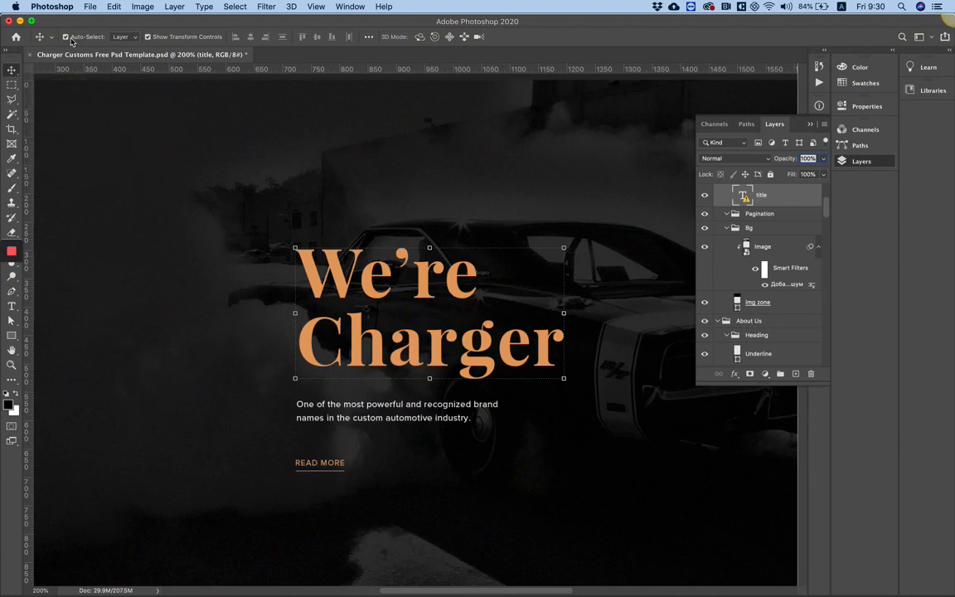
{"action": "left_click", "coordinate": [119, 38]}
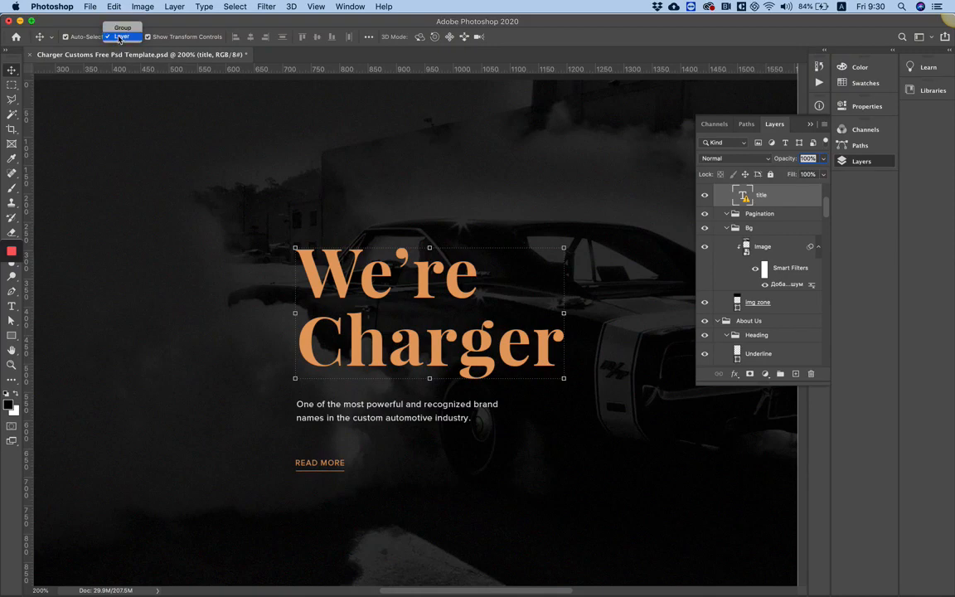
{"action": "left_click", "coordinate": [123, 37]}
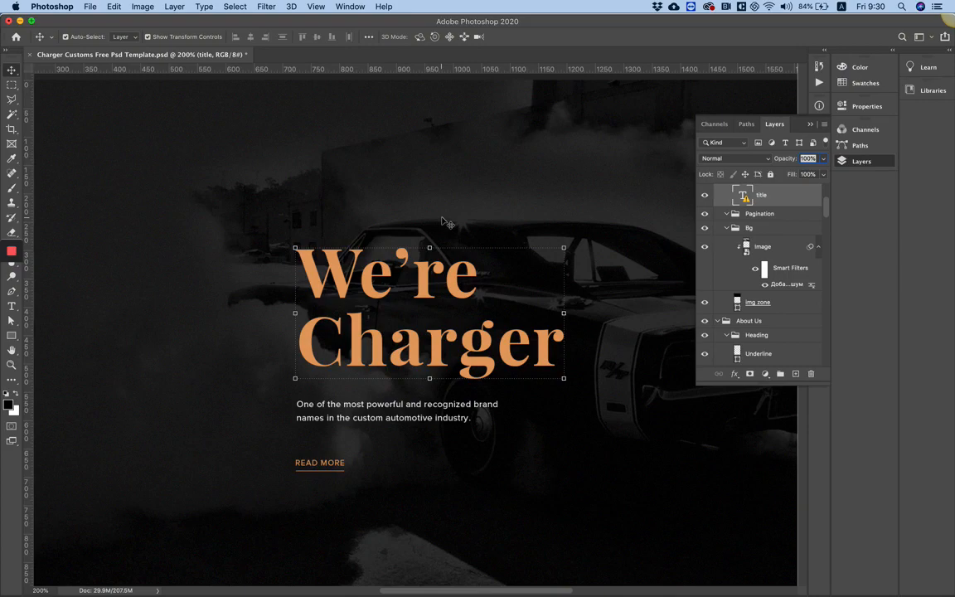
Open the "title" text layer for editing, accepting the font substitution, and copy its "We're Charger" text
{"action": "double_click", "coordinate": [742, 194]}
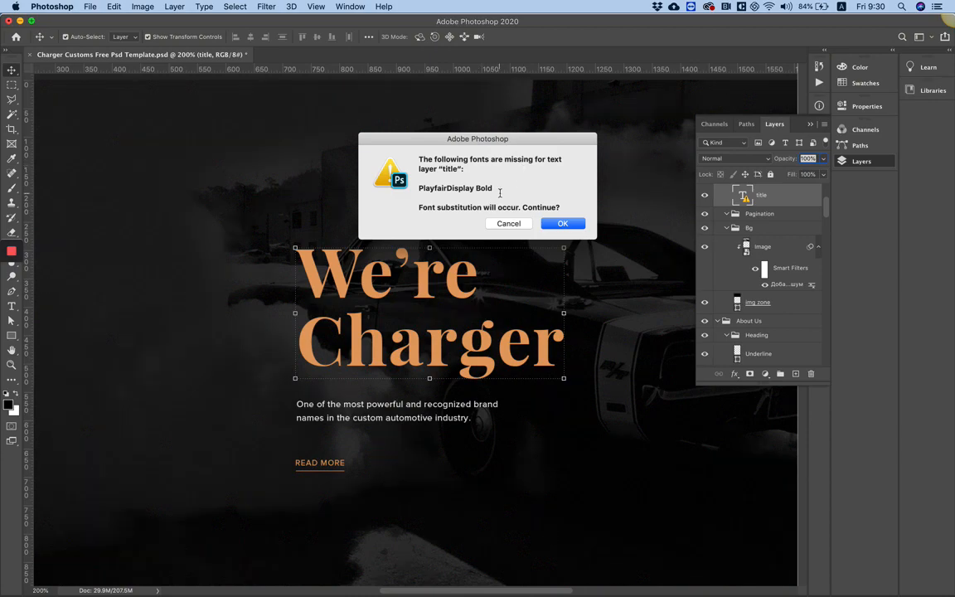
{"action": "left_click", "coordinate": [562, 223]}
{"action": "key", "text": "super+c"}
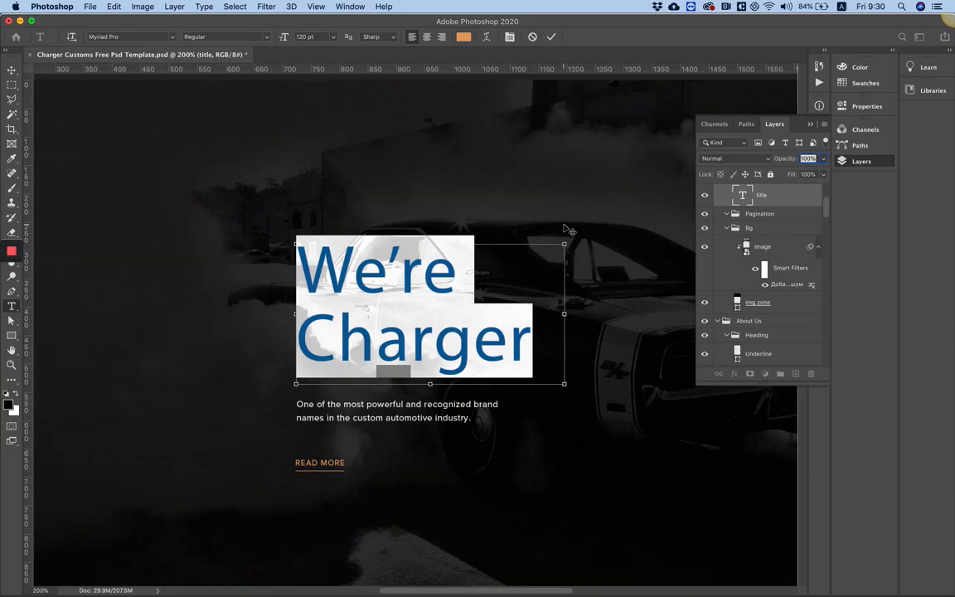
Switch to Google Chrome and add a Heading widget to the page with the copied title "We're Charger"
{"action": "mouse_move", "coordinate": [431, 590]}
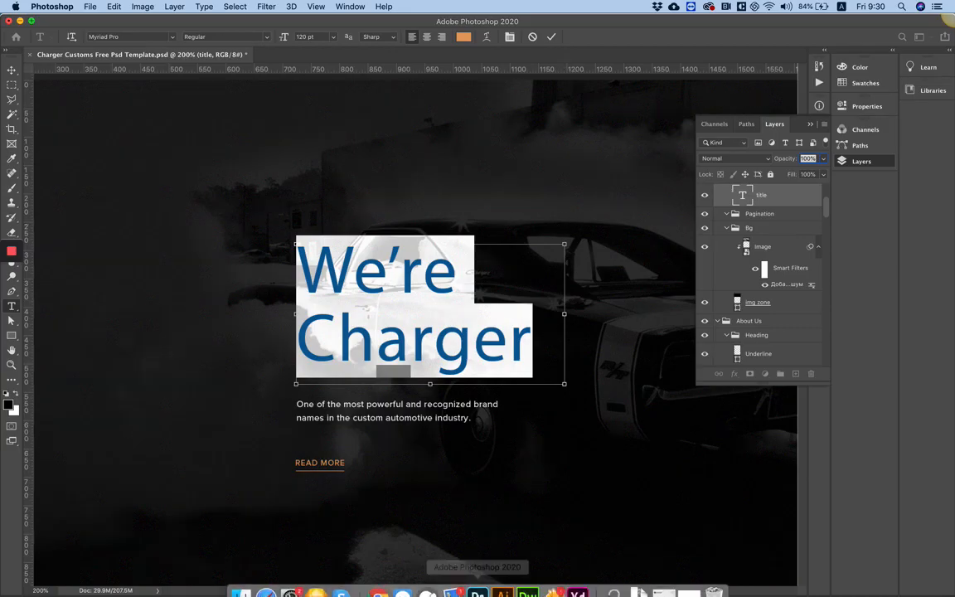
{"action": "left_click", "coordinate": [380, 584]}
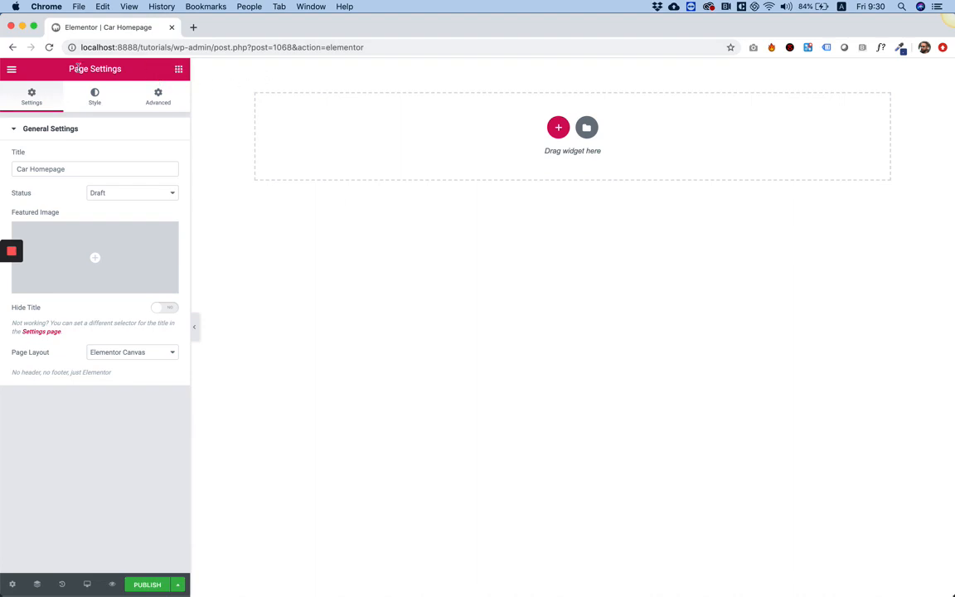
{"action": "left_click", "coordinate": [179, 69]}
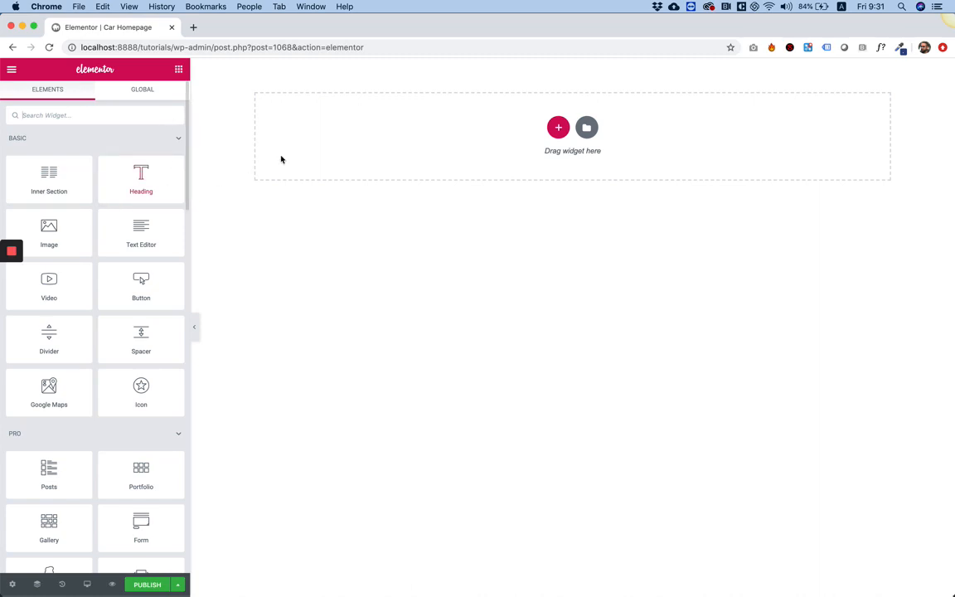
{"action": "left_click_drag", "start_coordinate": [150, 164], "coordinate": [503, 148]}
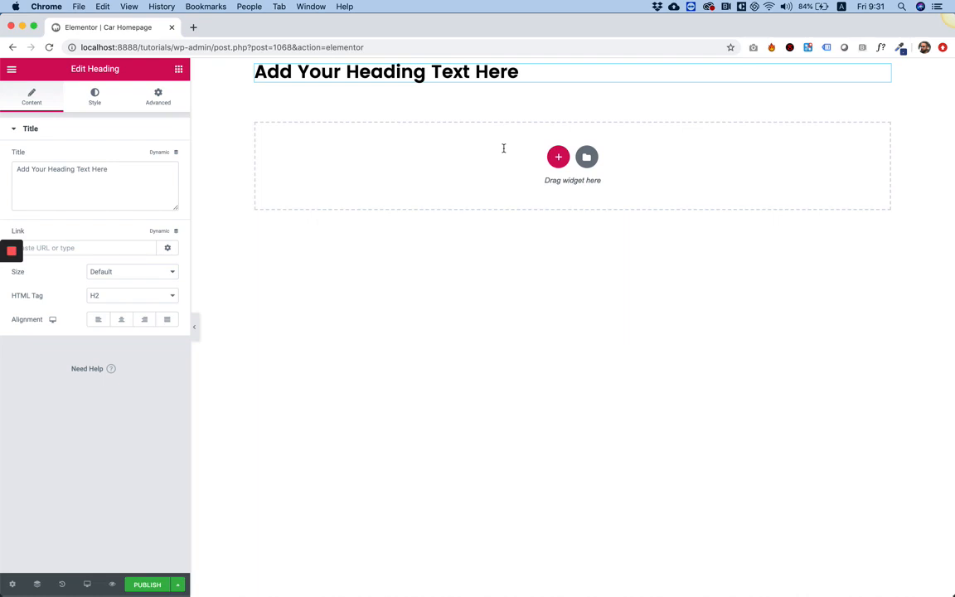
{"action": "double_click", "coordinate": [134, 183]}
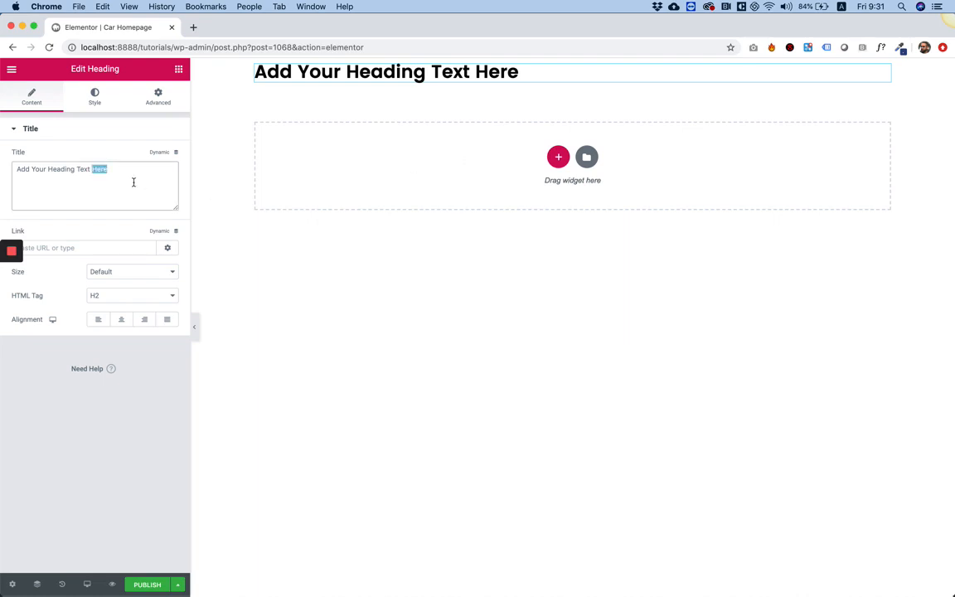
{"action": "key", "text": "super+a"}
{"action": "key", "text": "super+v"}
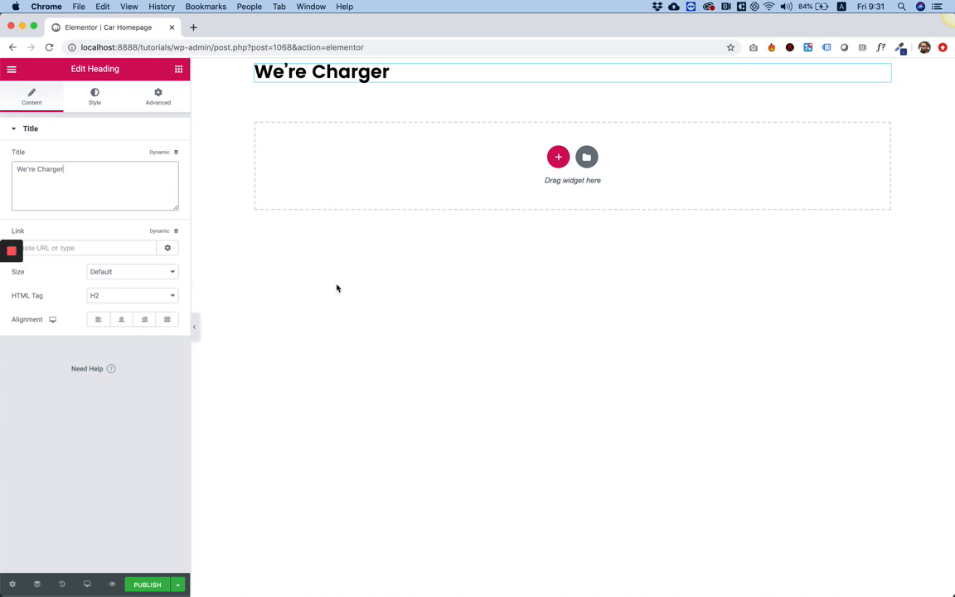
Switch to Photoshop and copy the hero's "One of the most powerful and recognized brand names" paragraph, accepting the layout change
{"action": "mouse_move", "coordinate": [427, 584]}
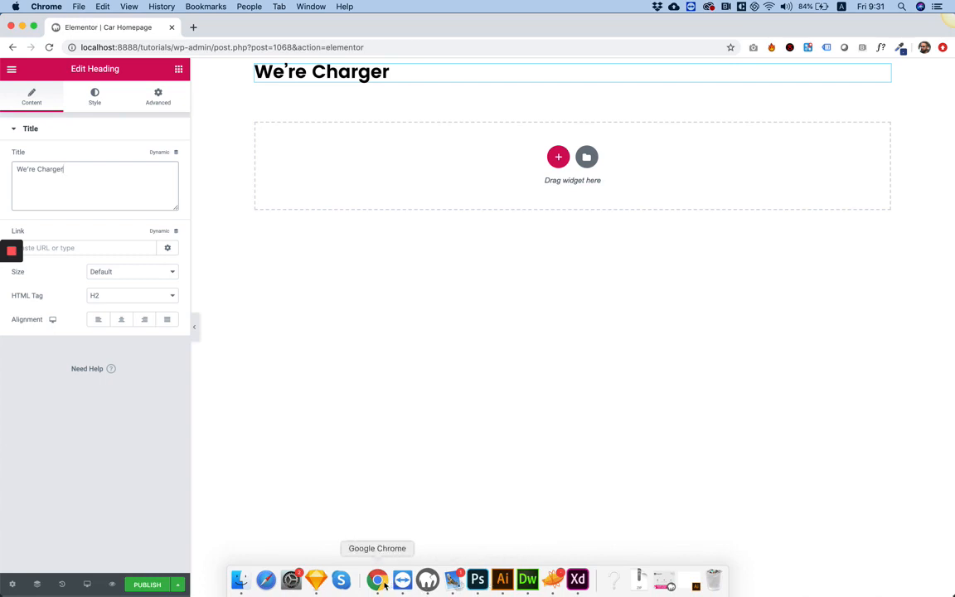
{"action": "left_click", "coordinate": [477, 580]}
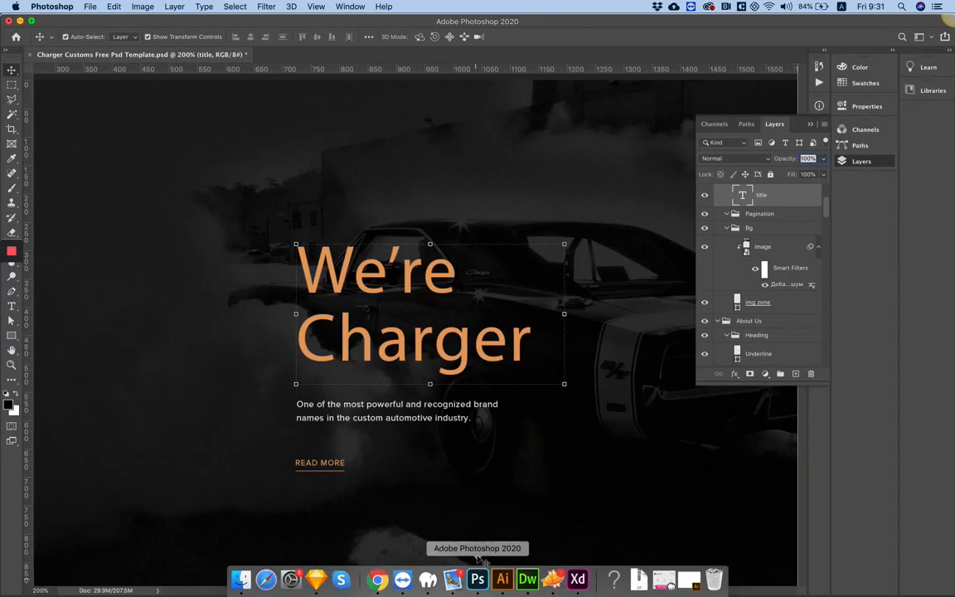
{"action": "left_click", "coordinate": [389, 410]}
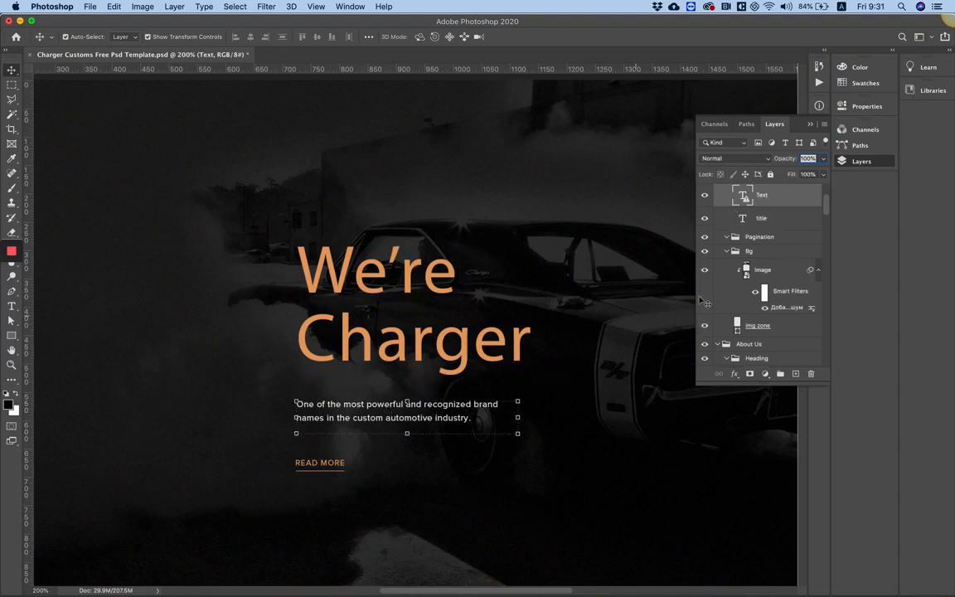
{"action": "double_click", "coordinate": [742, 198]}
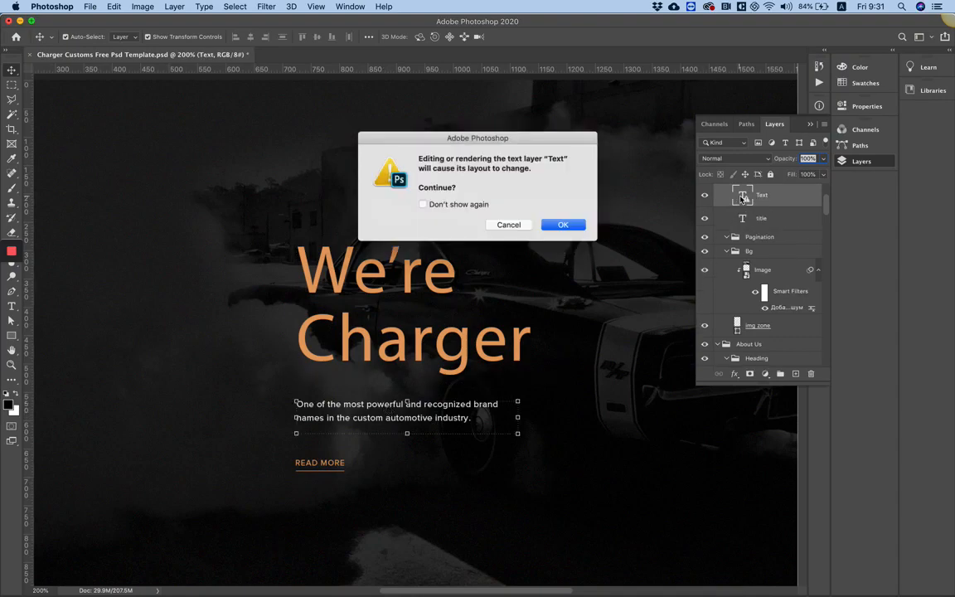
{"action": "left_click", "coordinate": [562, 226]}
{"action": "key", "text": "super+c"}
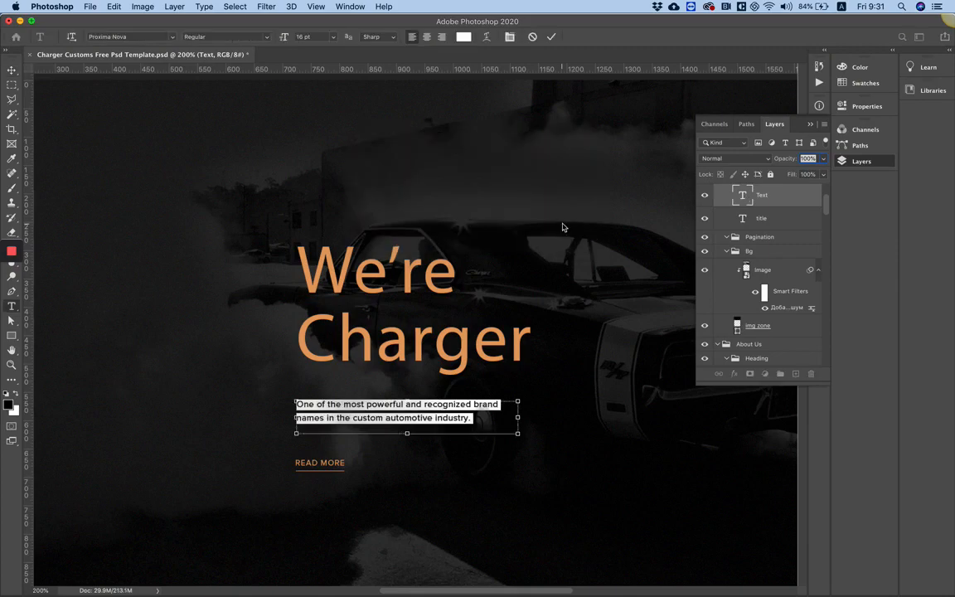
Switch to Google Chrome and add a Text Editor widget below the heading, replacing its placeholder text with the copied paragraph
{"action": "left_click", "coordinate": [378, 577]}
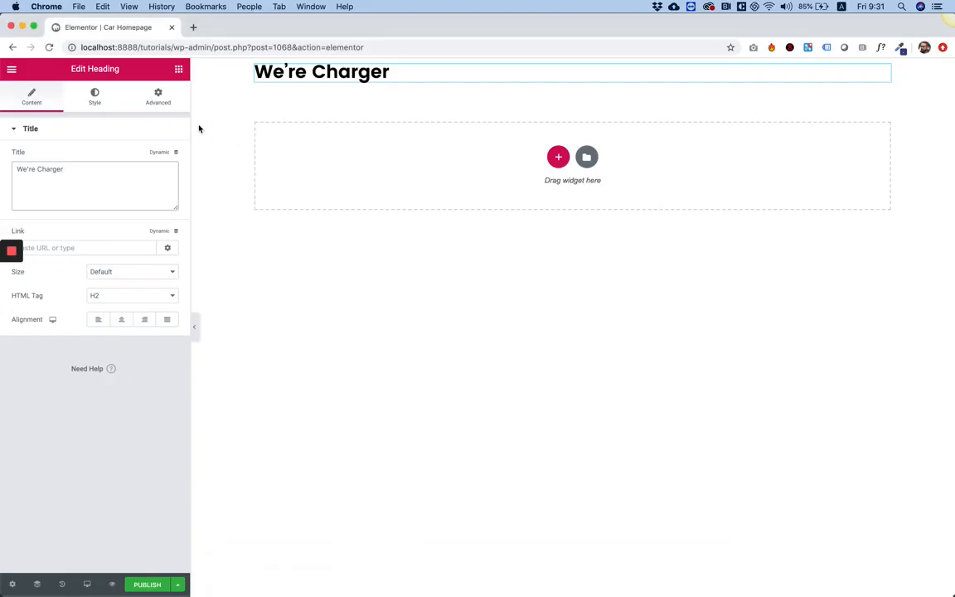
{"action": "left_click", "coordinate": [178, 69]}
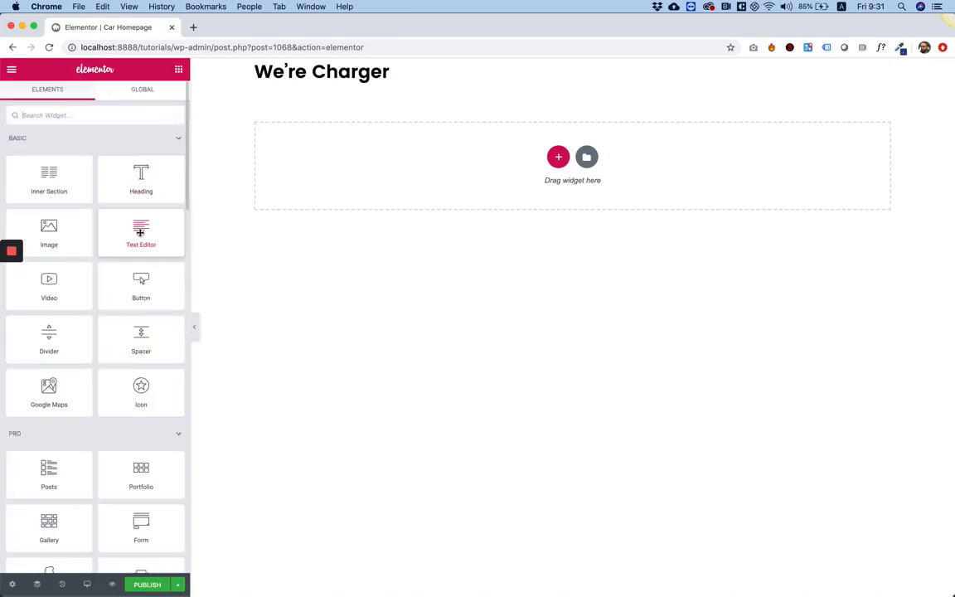
{"action": "left_click_drag", "start_coordinate": [140, 232], "coordinate": [358, 72]}
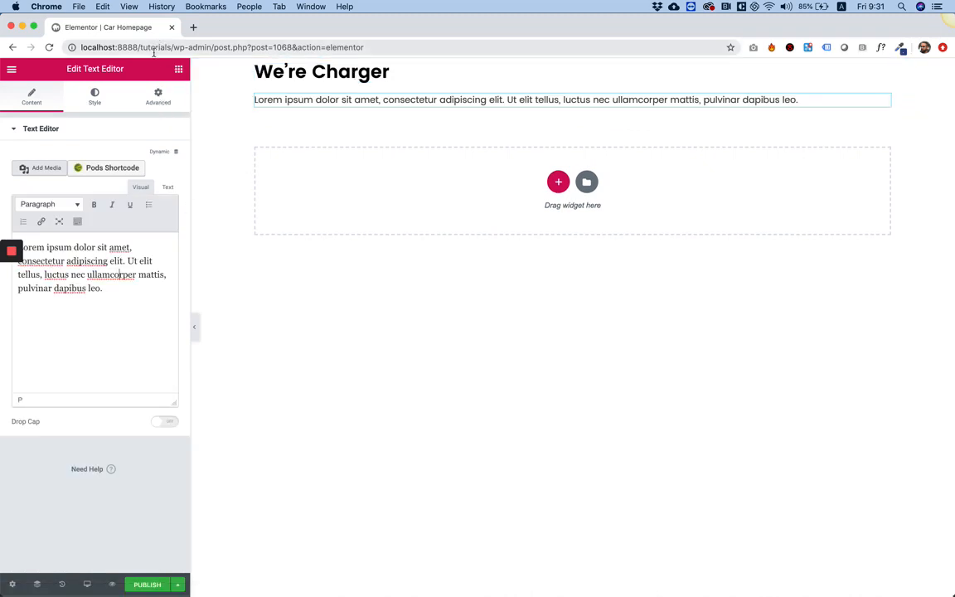
{"action": "key", "text": "super+a"}
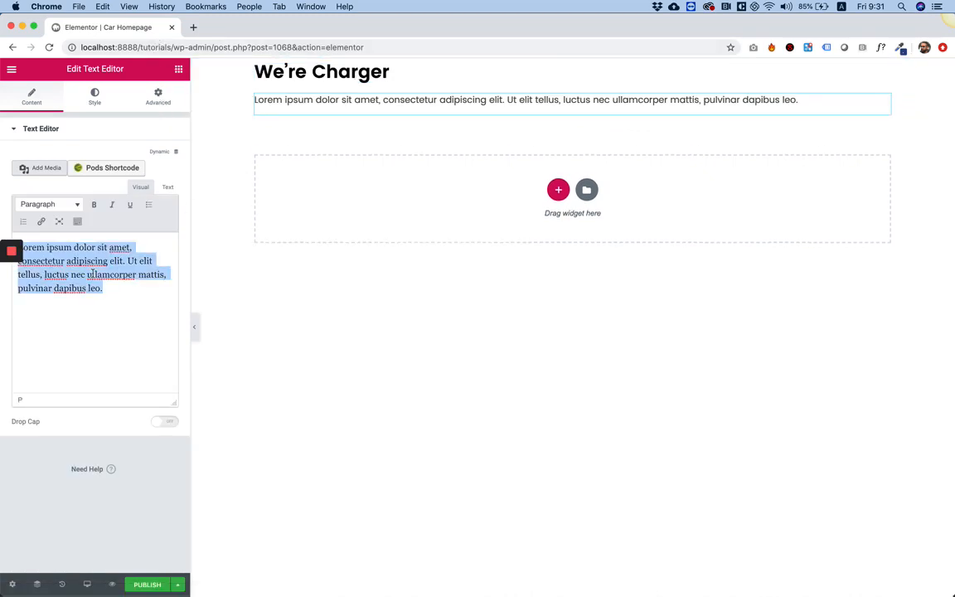
{"action": "key", "text": "super+v"}
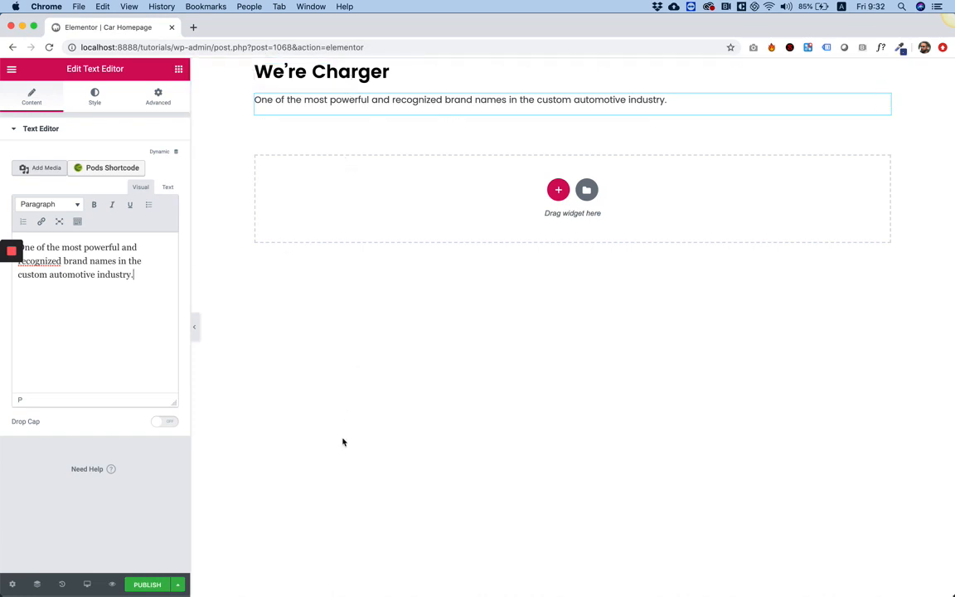
Switch to Photoshop and examine the hero's underlined READ MORE link below the paragraph
{"action": "mouse_move", "coordinate": [375, 590]}
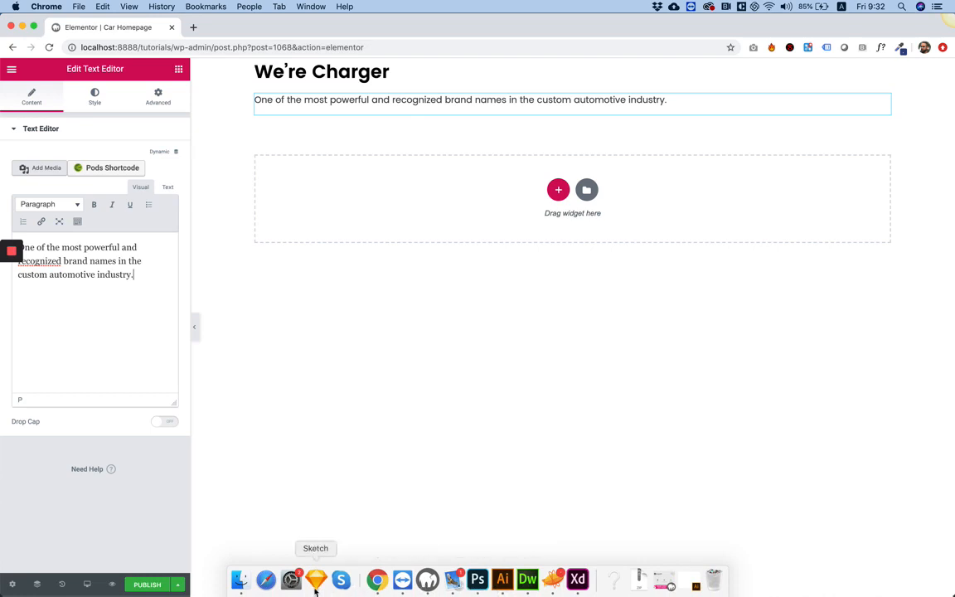
{"action": "left_click", "coordinate": [478, 580]}
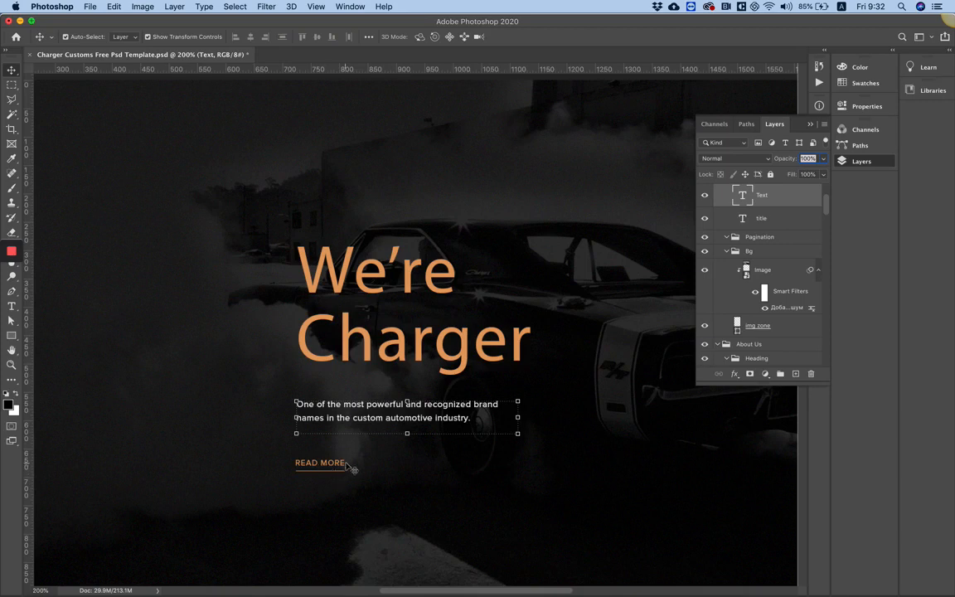
{"action": "scroll", "coordinate": [348, 467], "scroll_direction": "down", "scroll_amount": 3}
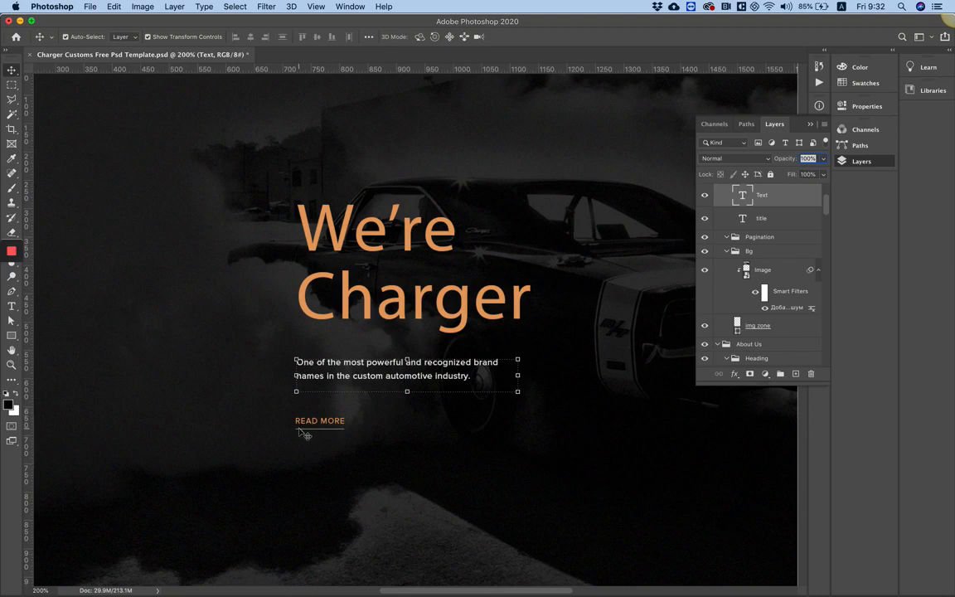
Switch to Google Chrome, open the WordPress dashboard in a new tab and go to the Unlimited Elements widget library
{"action": "mouse_move", "coordinate": [382, 591]}
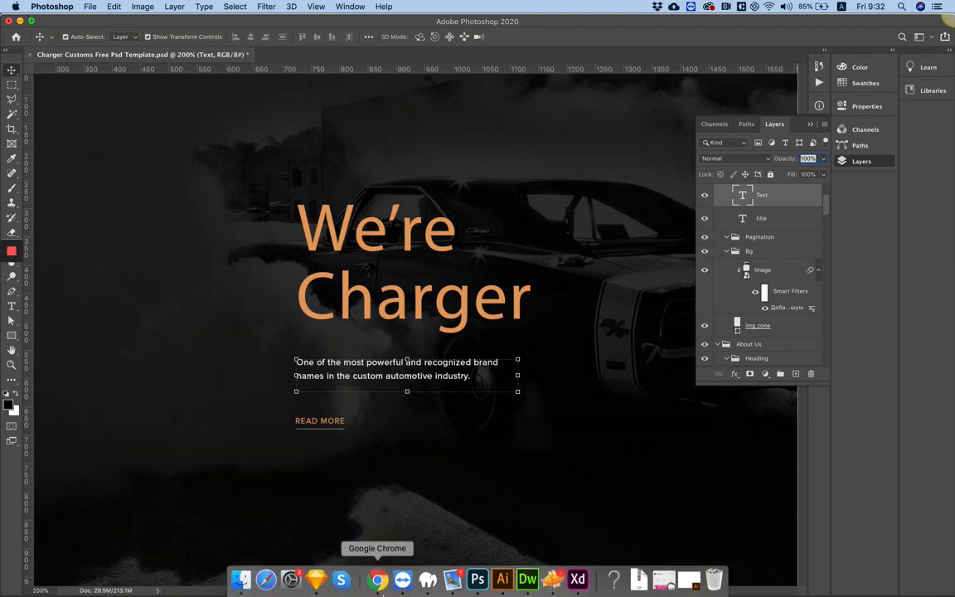
{"action": "left_click", "coordinate": [377, 580]}
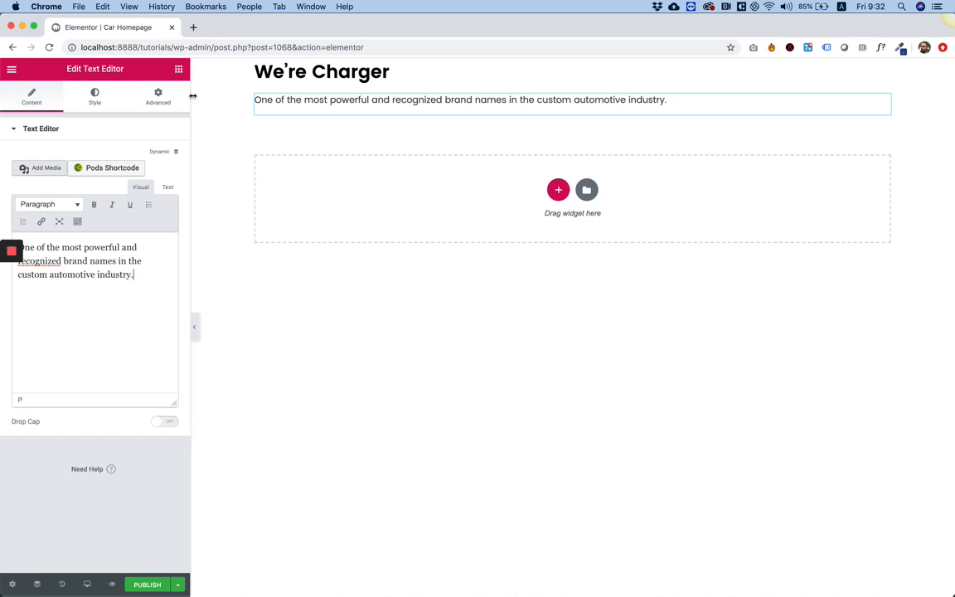
{"action": "left_click", "coordinate": [12, 70]}
{"action": "right_click", "coordinate": [70, 365]}
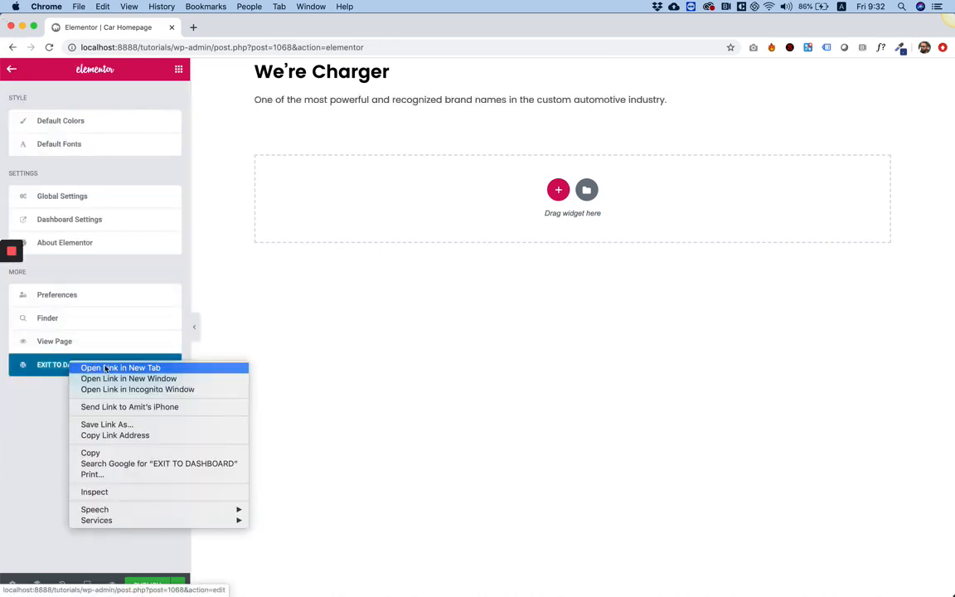
{"action": "left_click", "coordinate": [199, 245]}
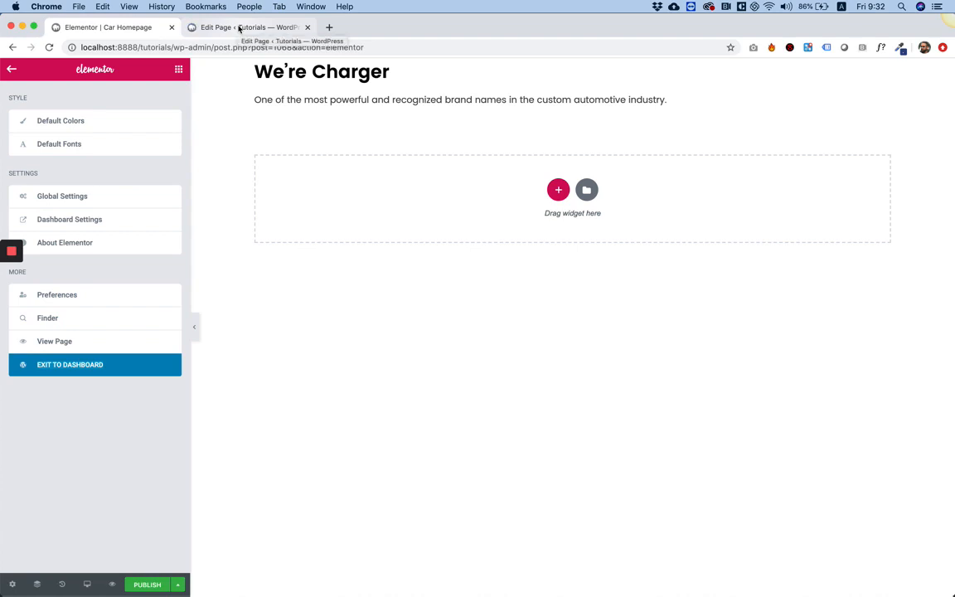
{"action": "left_click", "coordinate": [239, 27]}
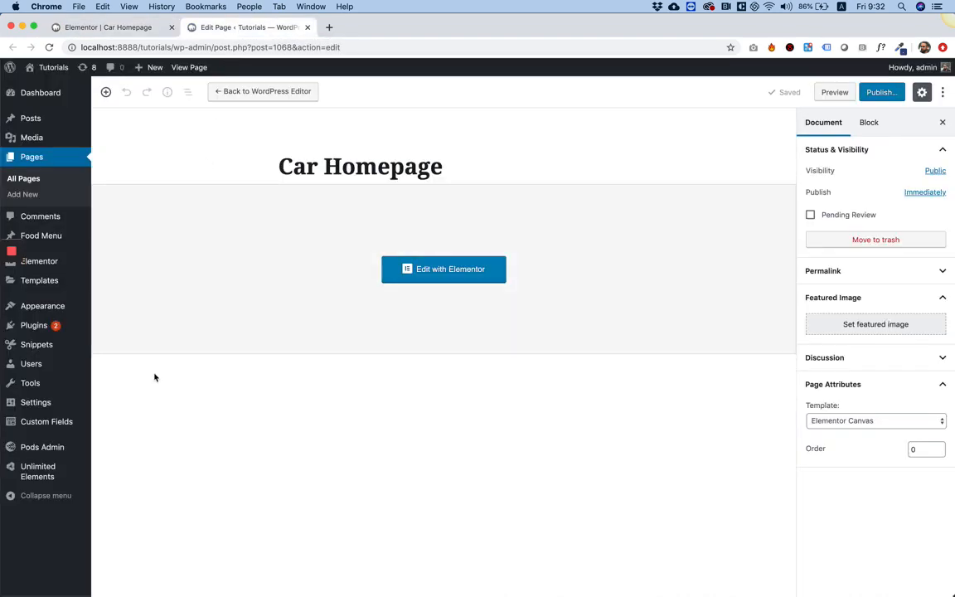
{"action": "mouse_move", "coordinate": [42, 478]}
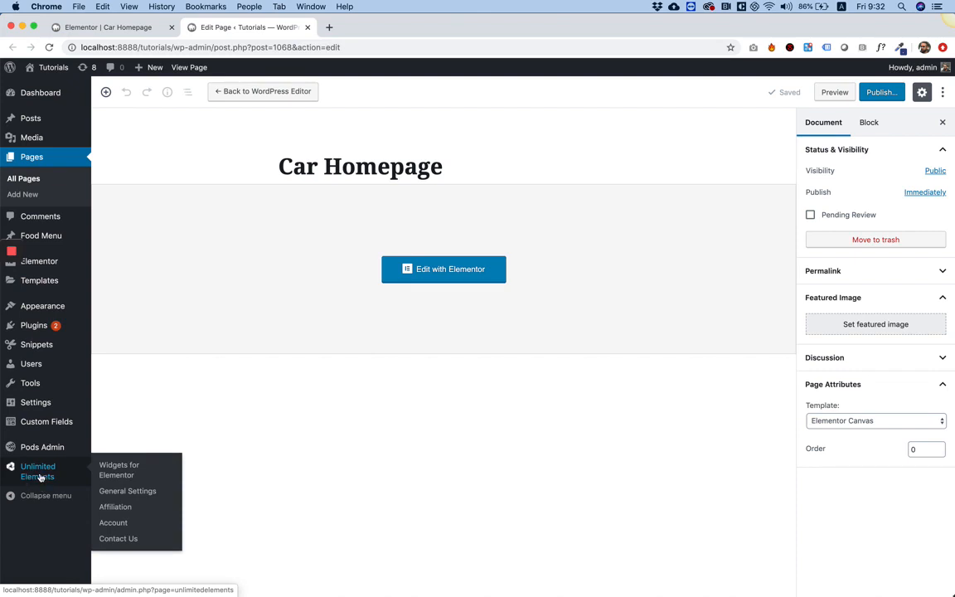
{"action": "left_click", "coordinate": [39, 478]}
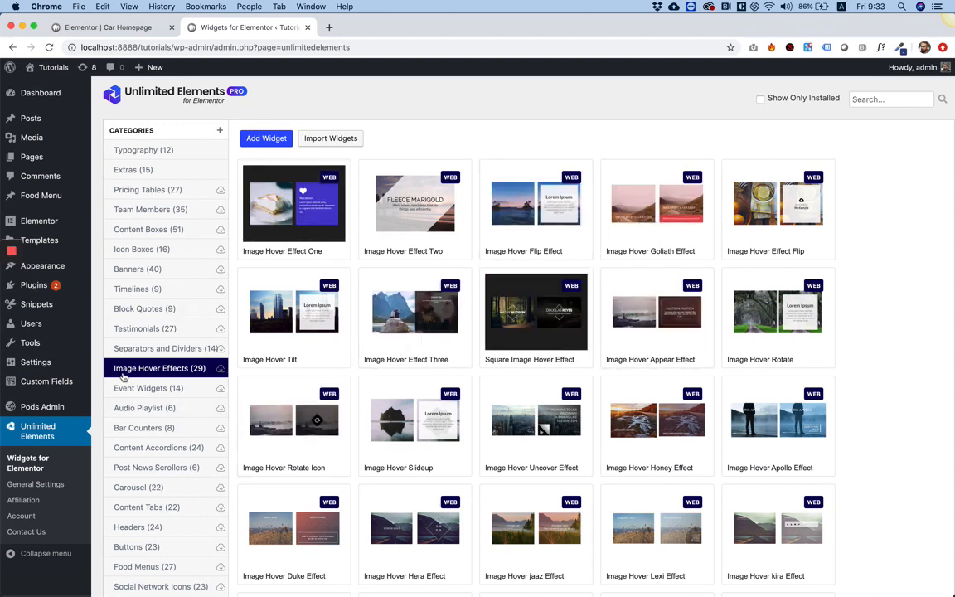
Preview the Image Hover Tilt widget from the Image Hover Effects category and close the preview
{"action": "mouse_move", "coordinate": [578, 217]}
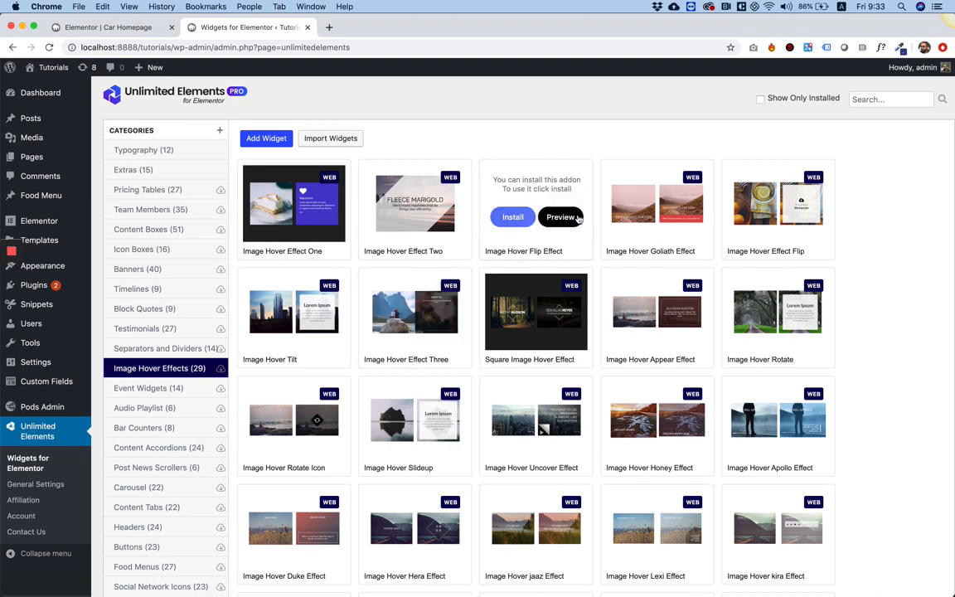
{"action": "mouse_move", "coordinate": [329, 331]}
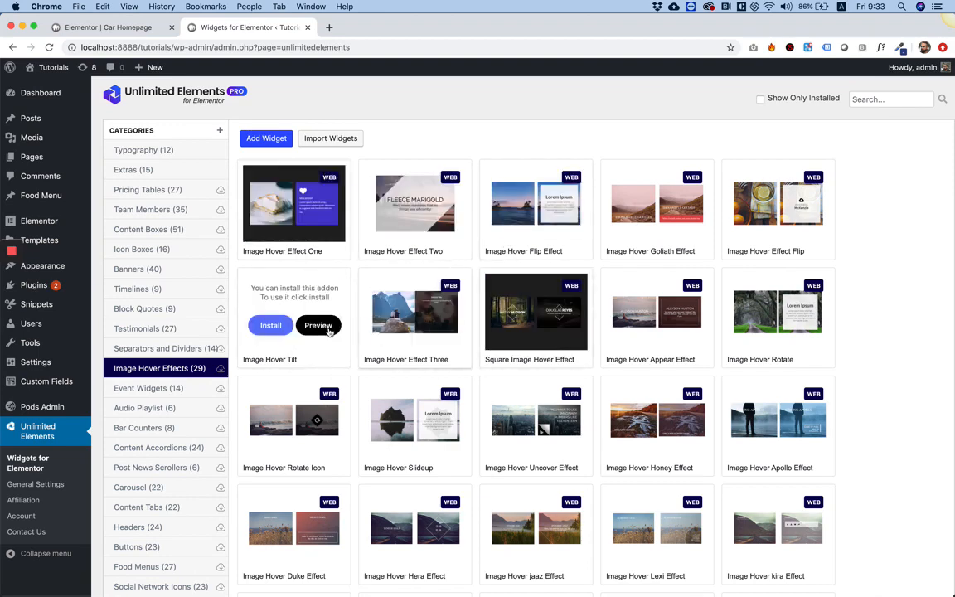
{"action": "left_click", "coordinate": [316, 329]}
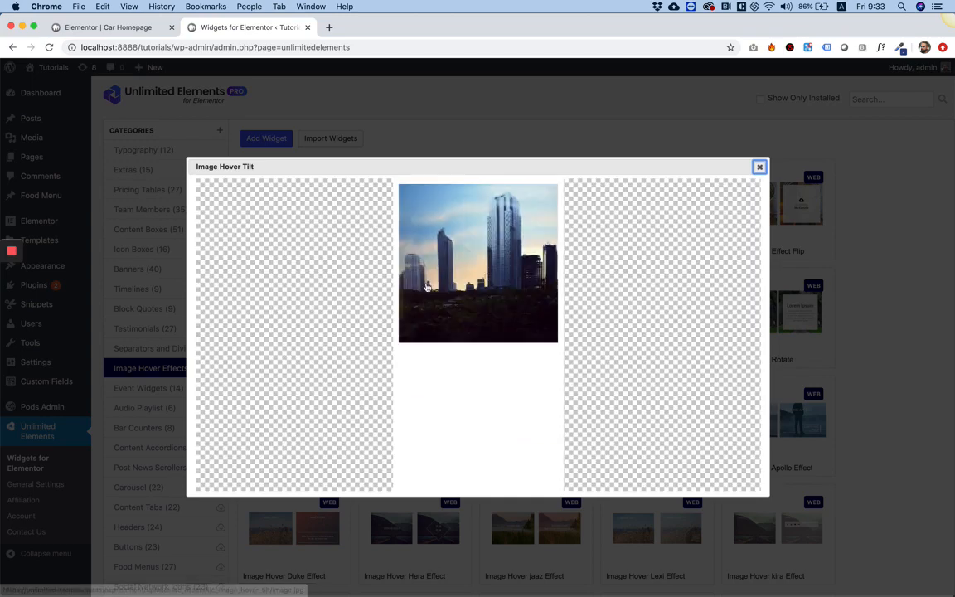
{"action": "mouse_move", "coordinate": [428, 287]}
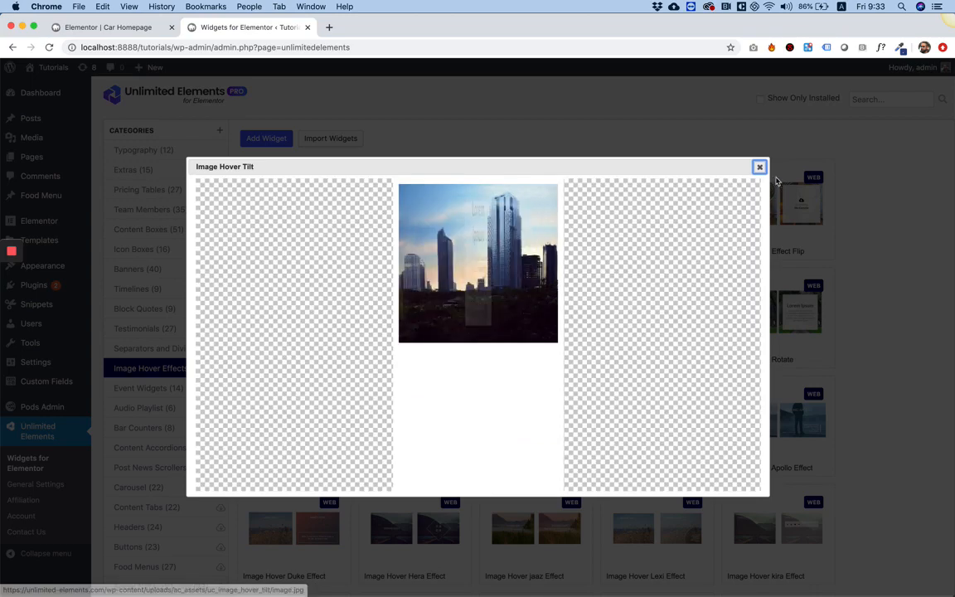
{"action": "left_click", "coordinate": [759, 167]}
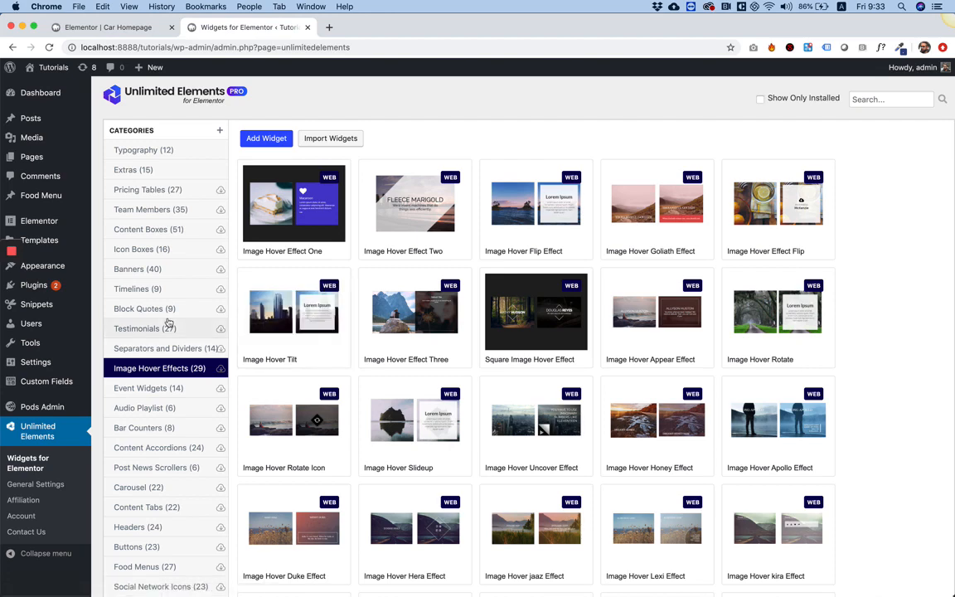
Preview the Link Underline to Button widget from the Buttons category and close the preview
{"action": "scroll", "coordinate": [168, 319], "scroll_direction": "down", "scroll_amount": 1}
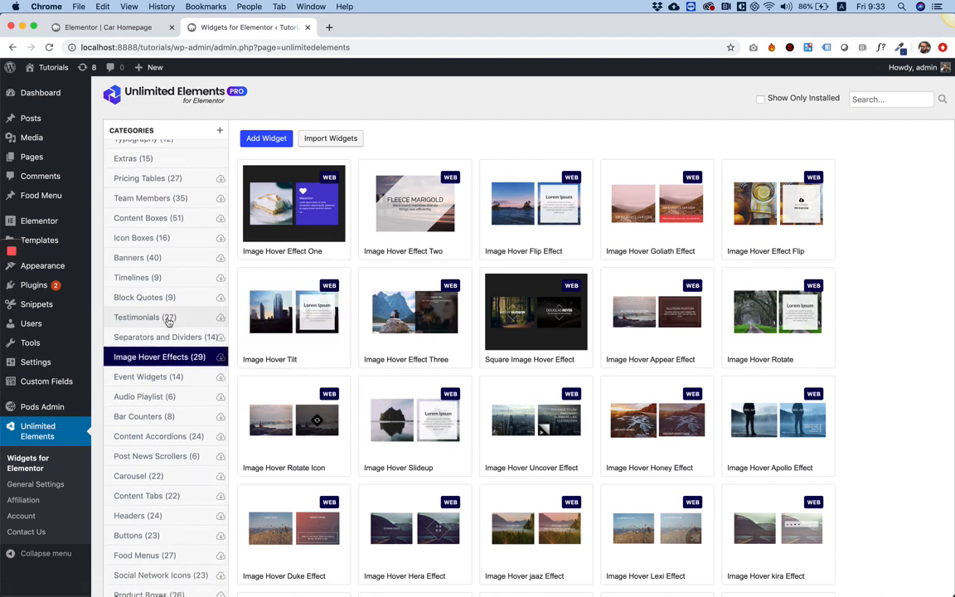
{"action": "left_click", "coordinate": [130, 536]}
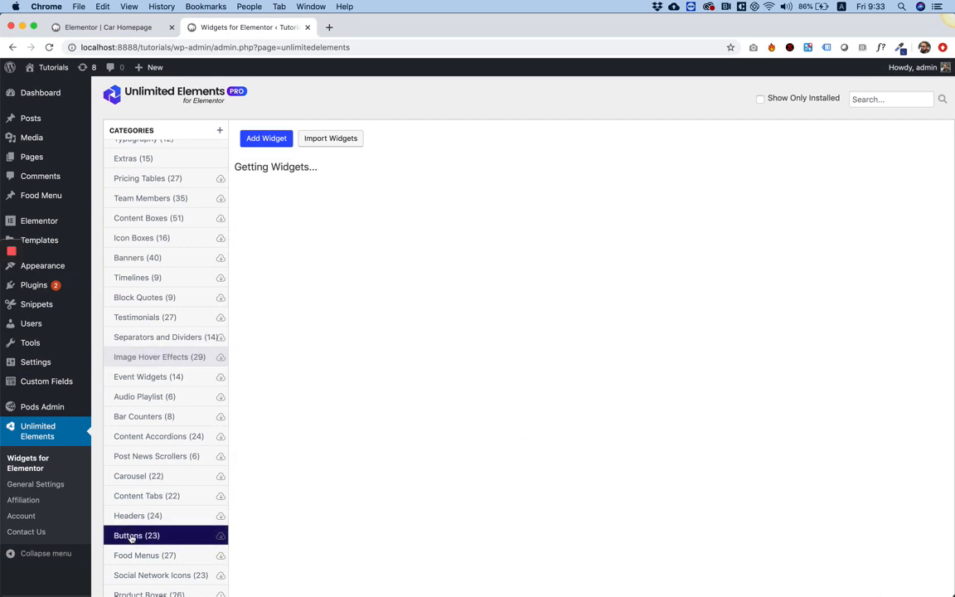
{"action": "mouse_move", "coordinate": [377, 473]}
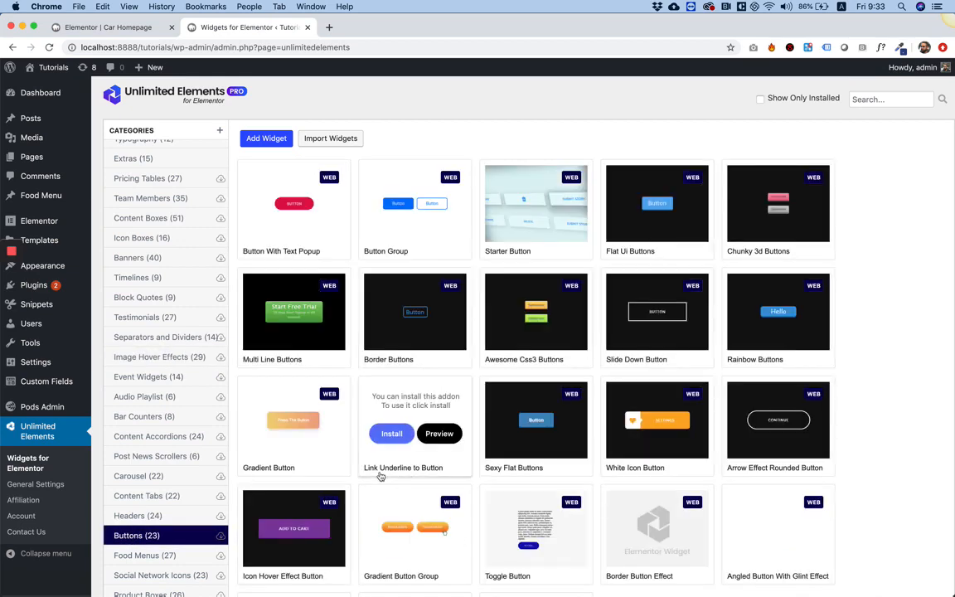
{"action": "left_click", "coordinate": [442, 437]}
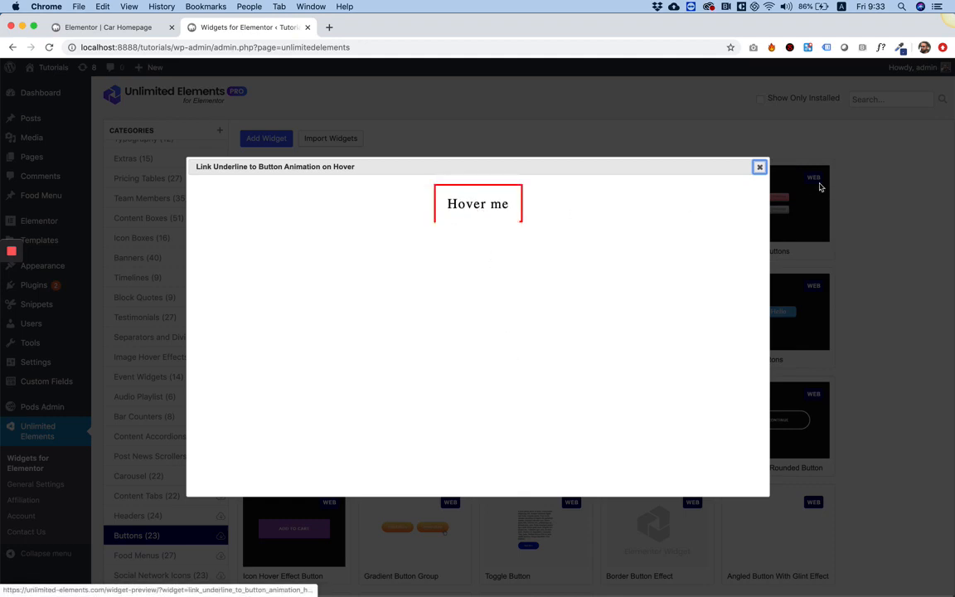
{"action": "left_click", "coordinate": [758, 167]}
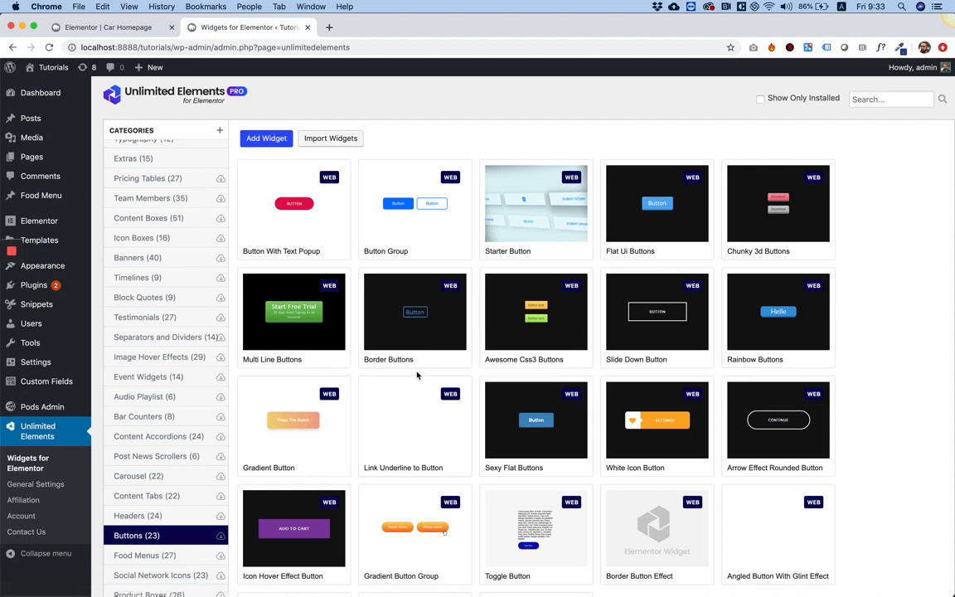
Install the Link Underline to Button widget from the Buttons category
{"action": "mouse_move", "coordinate": [378, 383]}
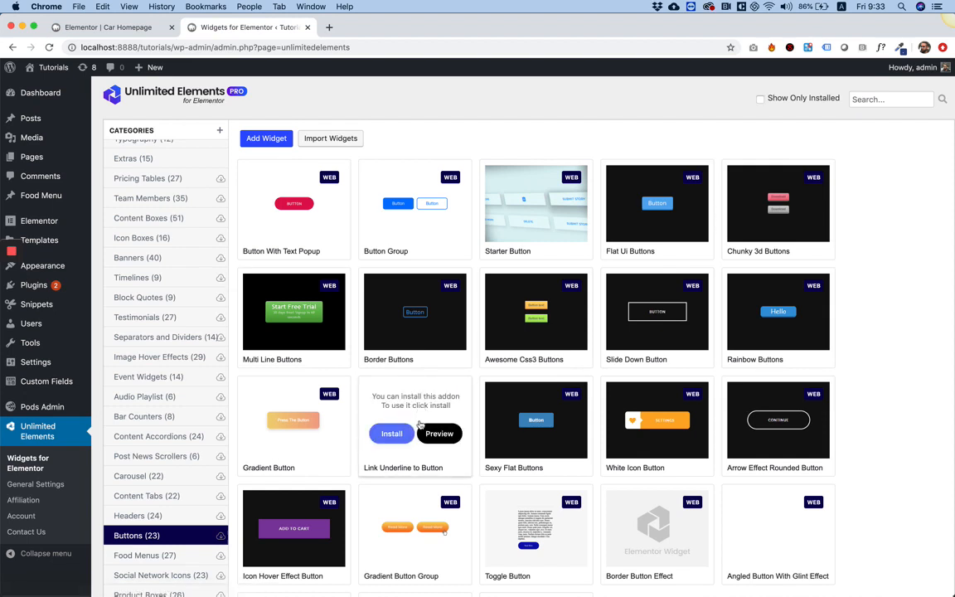
{"action": "left_click", "coordinate": [390, 441]}
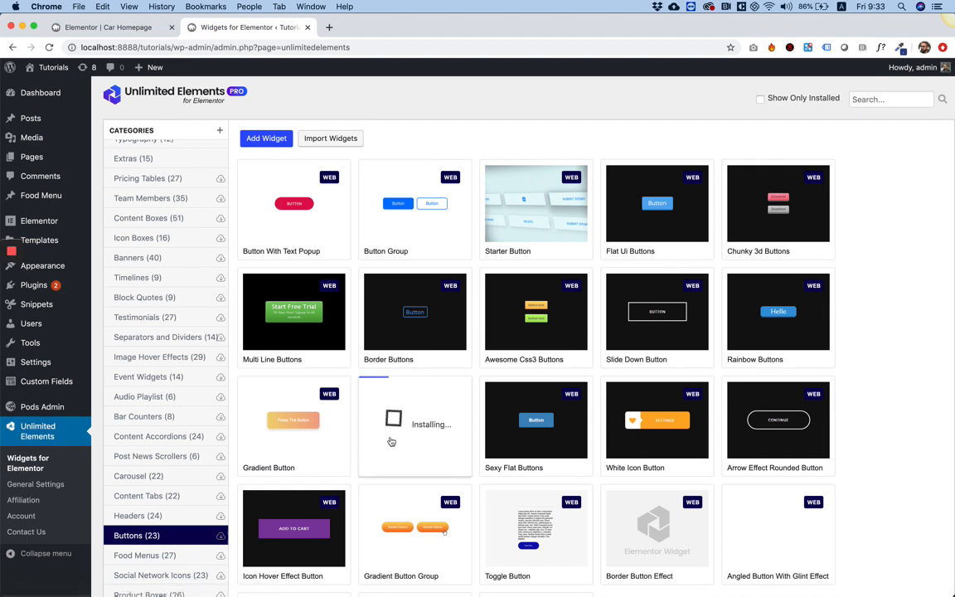
{"action": "mouse_move", "coordinate": [338, 413]}
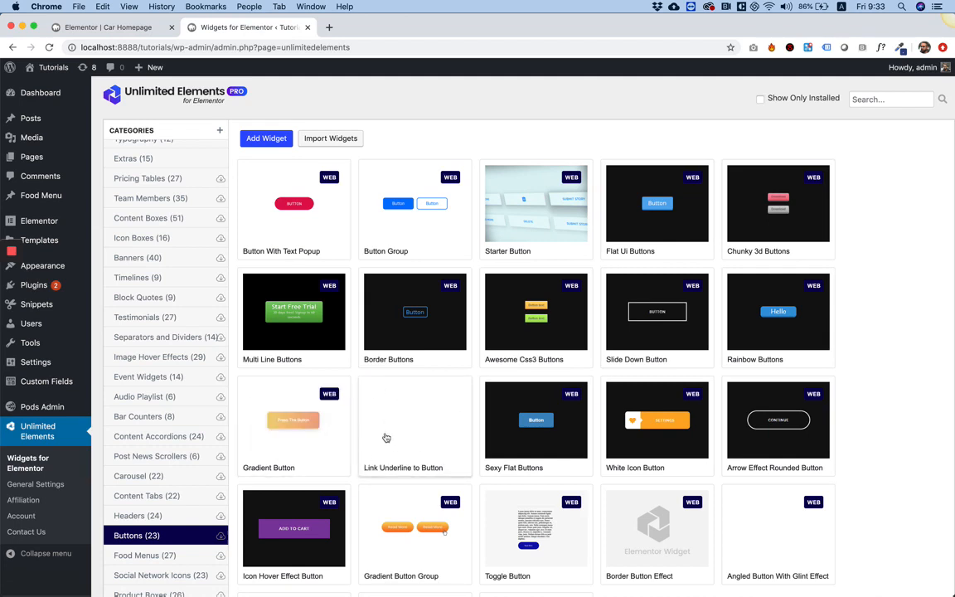
Return to the Elementor editor and look for the installed Link Underline to Button widget, comparing with the widget library
{"action": "left_click", "coordinate": [94, 30]}
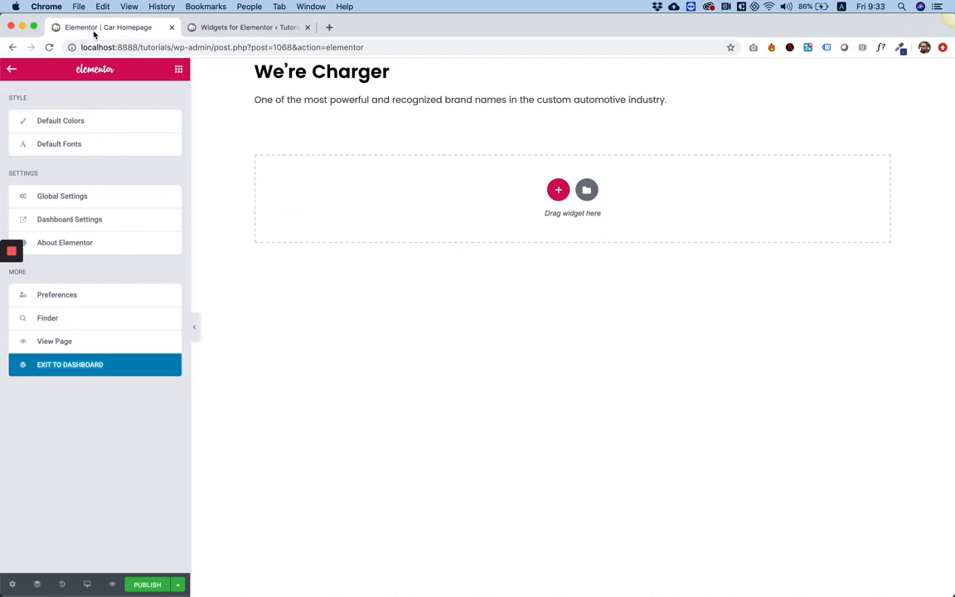
{"action": "left_click", "coordinate": [175, 69]}
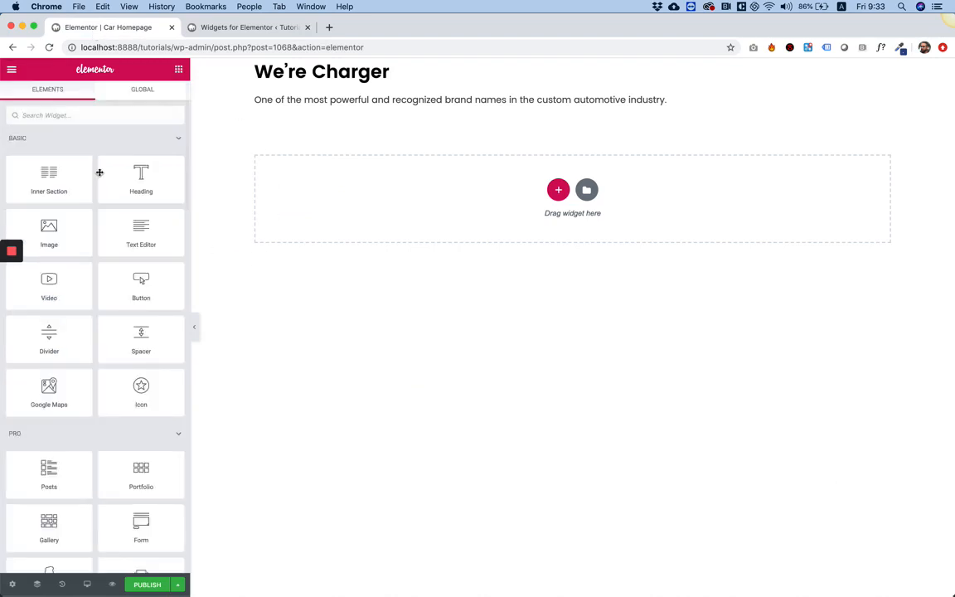
{"action": "scroll", "coordinate": [98, 178], "scroll_direction": "down", "scroll_amount": 15}
{"action": "scroll", "coordinate": [97, 180], "scroll_direction": "down", "scroll_amount": 15}
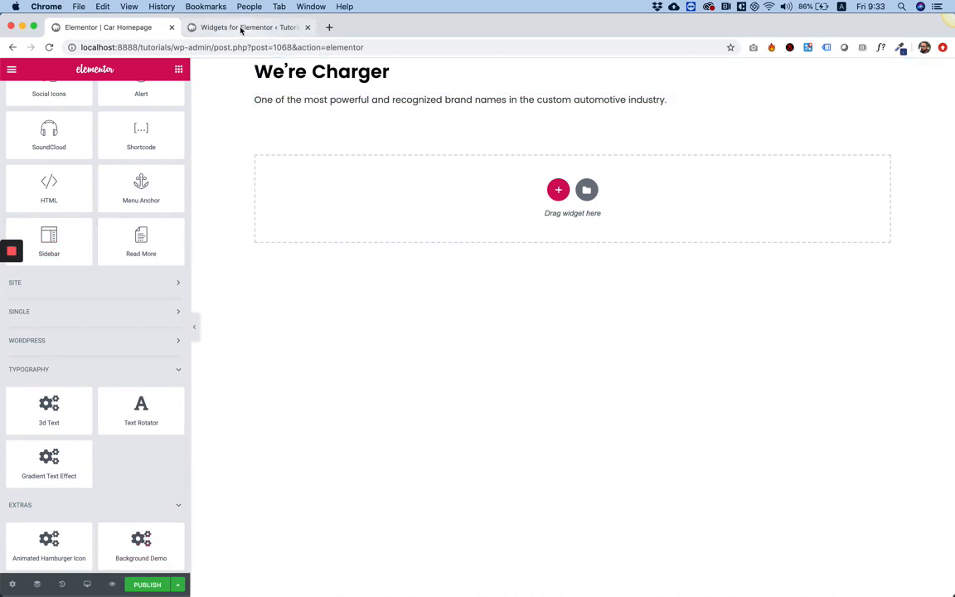
{"action": "left_click", "coordinate": [211, 30]}
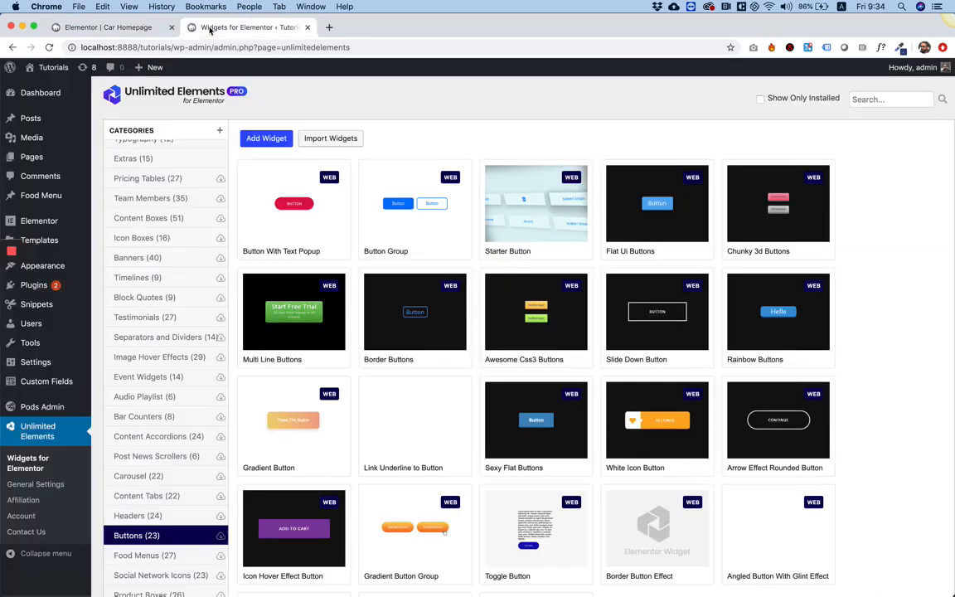
{"action": "left_click", "coordinate": [120, 29]}
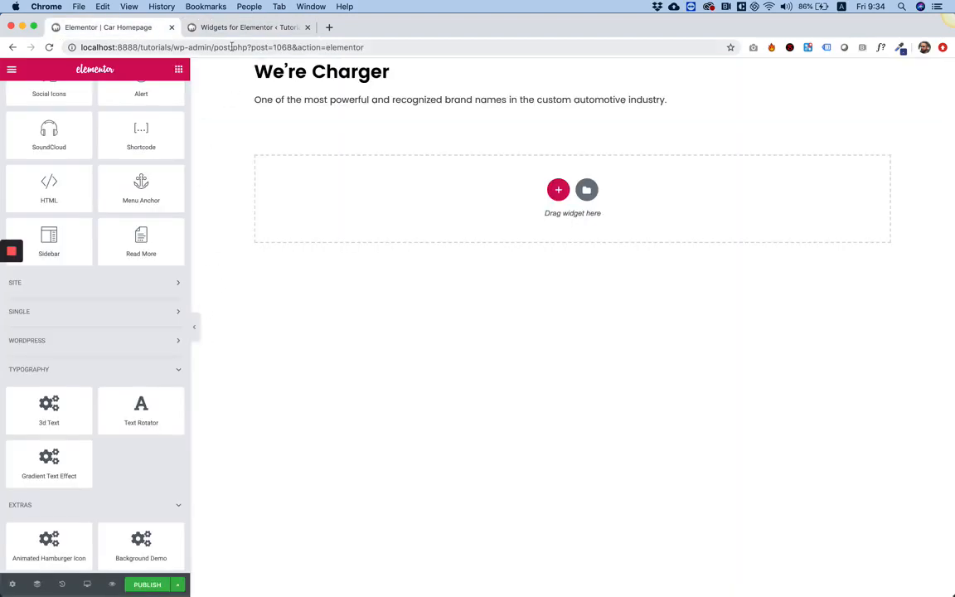
{"action": "left_click", "coordinate": [232, 30]}
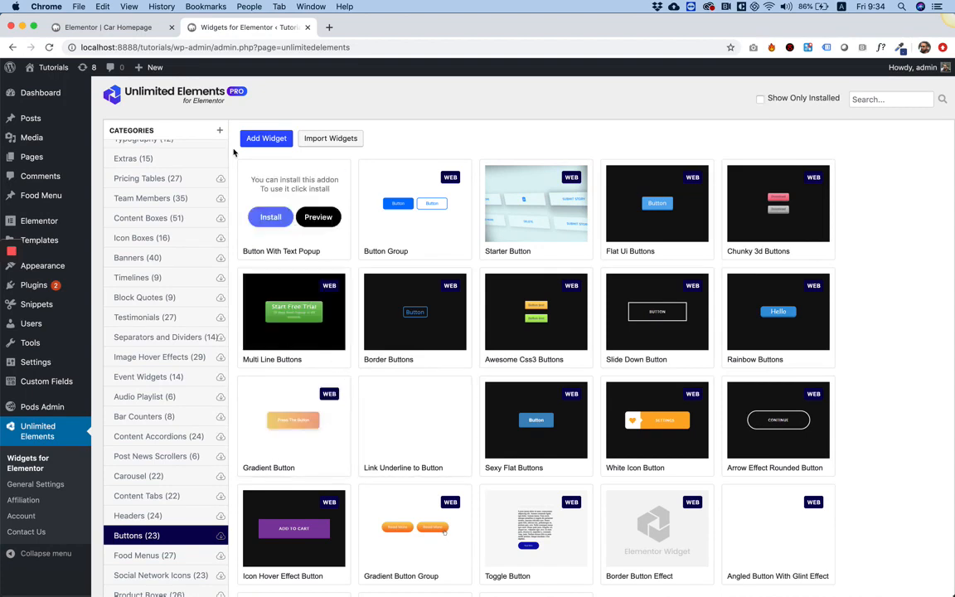
{"action": "left_click", "coordinate": [104, 30]}
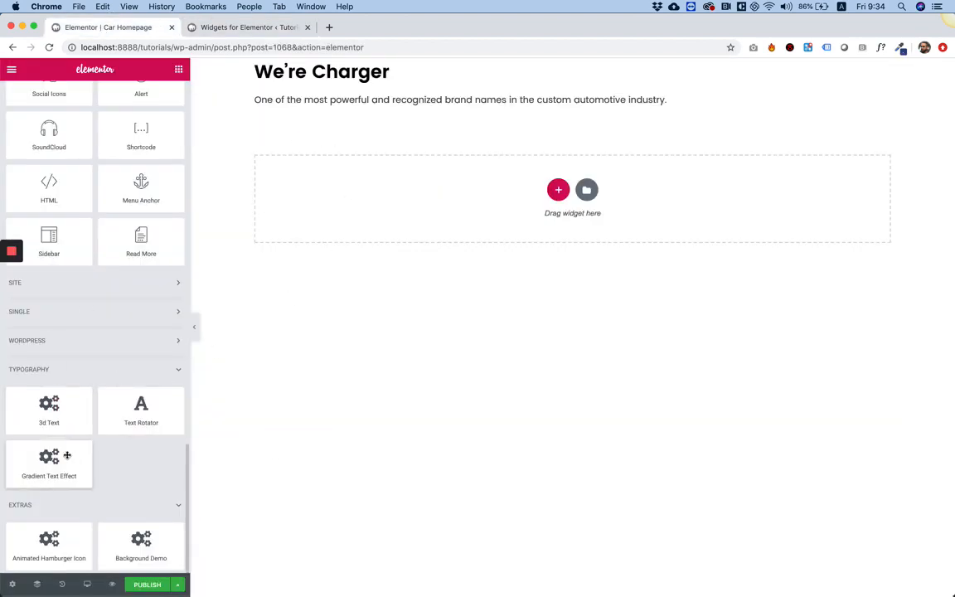
Publish the Car Homepage and reload the Elementor editor
{"action": "left_click", "coordinate": [148, 585]}
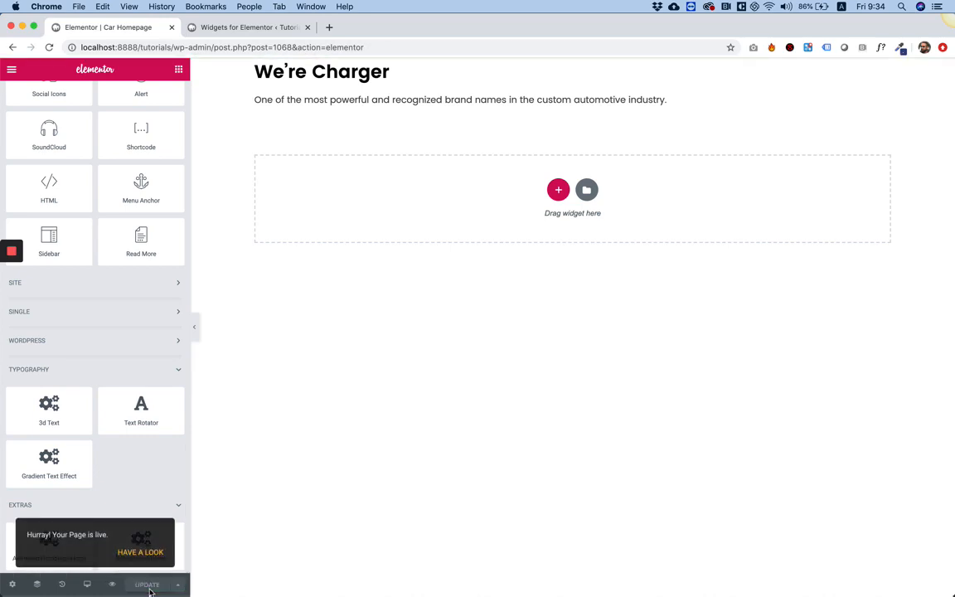
{"action": "left_click", "coordinate": [50, 47]}
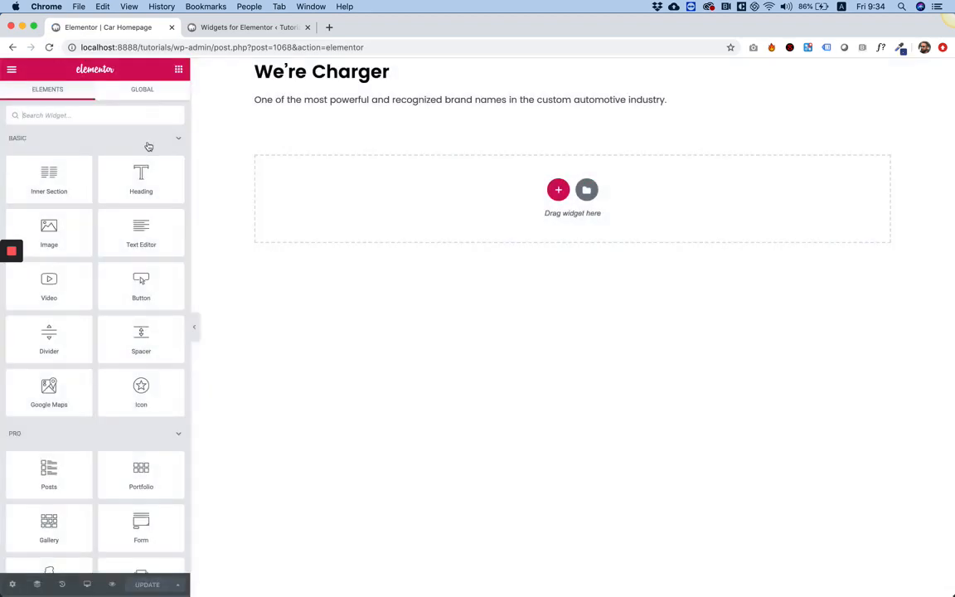
Add the Link Underline to Button Animation on Hover widget below the intro text and set its alignment to Left
{"action": "scroll", "coordinate": [133, 243], "scroll_direction": "down", "scroll_amount": 10}
{"action": "scroll", "coordinate": [129, 245], "scroll_direction": "down", "scroll_amount": 10}
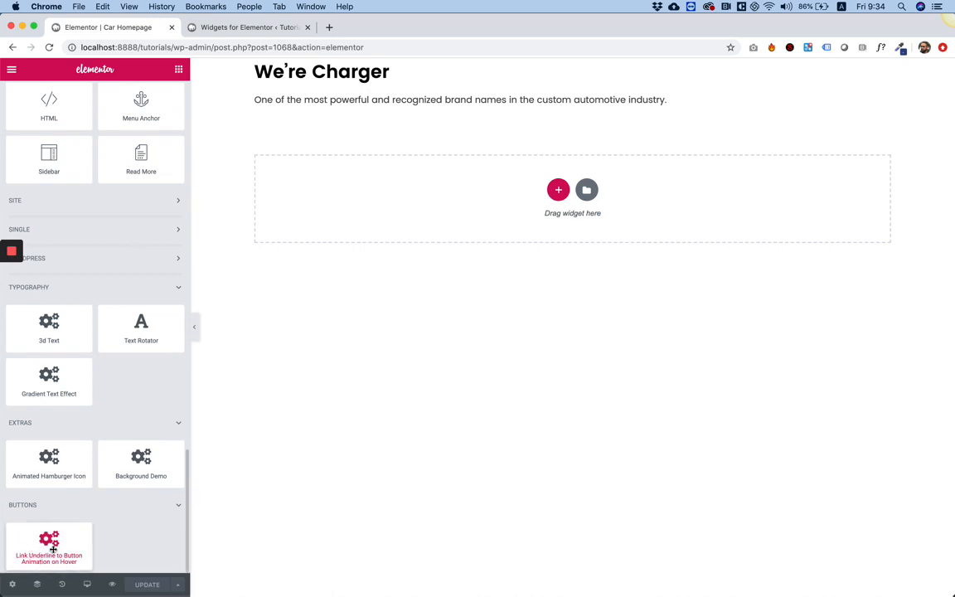
{"action": "left_click_drag", "start_coordinate": [45, 543], "coordinate": [312, 108]}
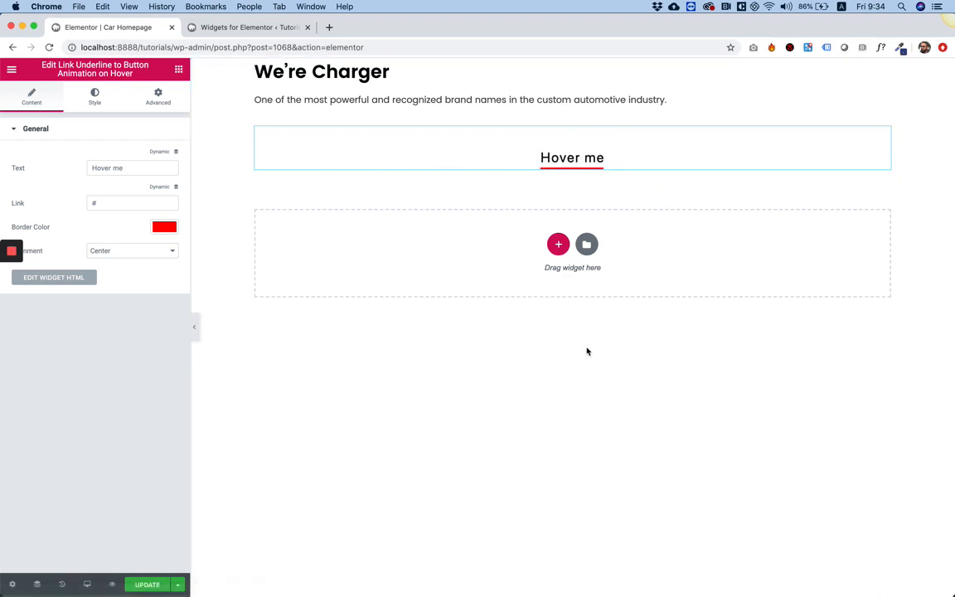
{"action": "left_click", "coordinate": [103, 250]}
{"action": "left_click", "coordinate": [101, 260]}
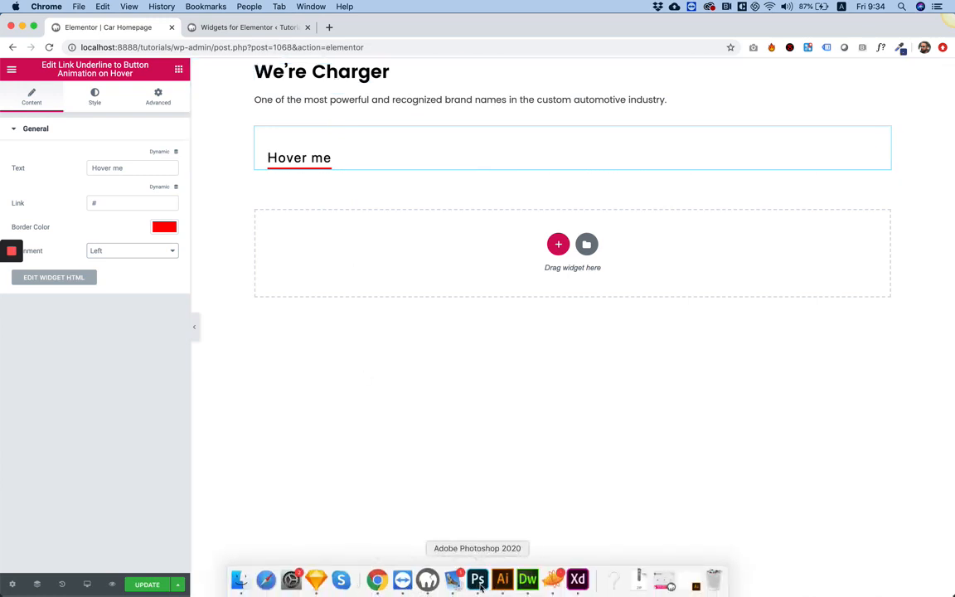
Switch to Adobe Photoshop and undo the type layer edits to restore the original font of the We're Charger title
{"action": "left_click", "coordinate": [479, 580]}
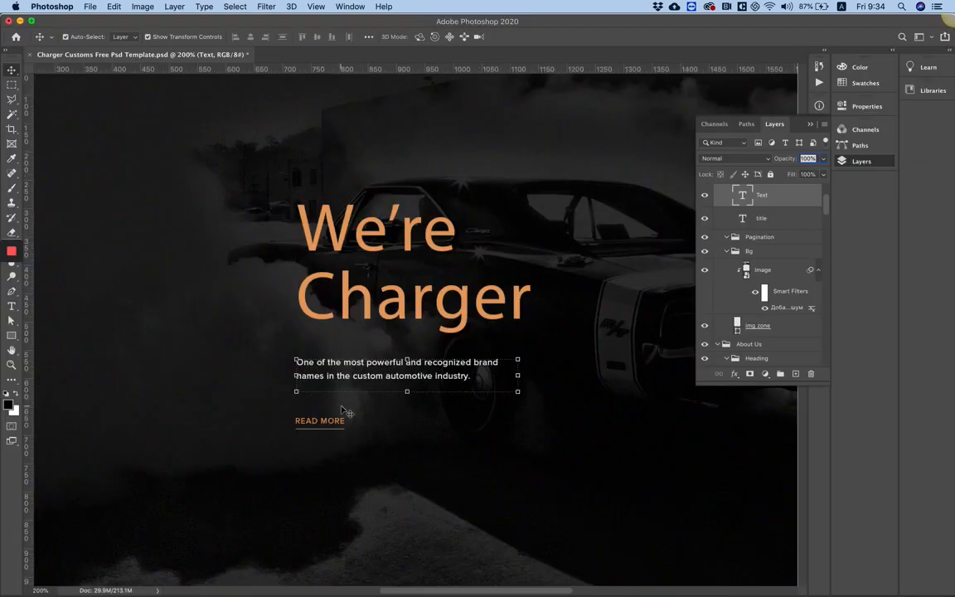
{"action": "scroll", "coordinate": [345, 490], "scroll_direction": "down", "scroll_amount": 3}
{"action": "scroll", "coordinate": [345, 490], "scroll_direction": "up", "scroll_amount": 4}
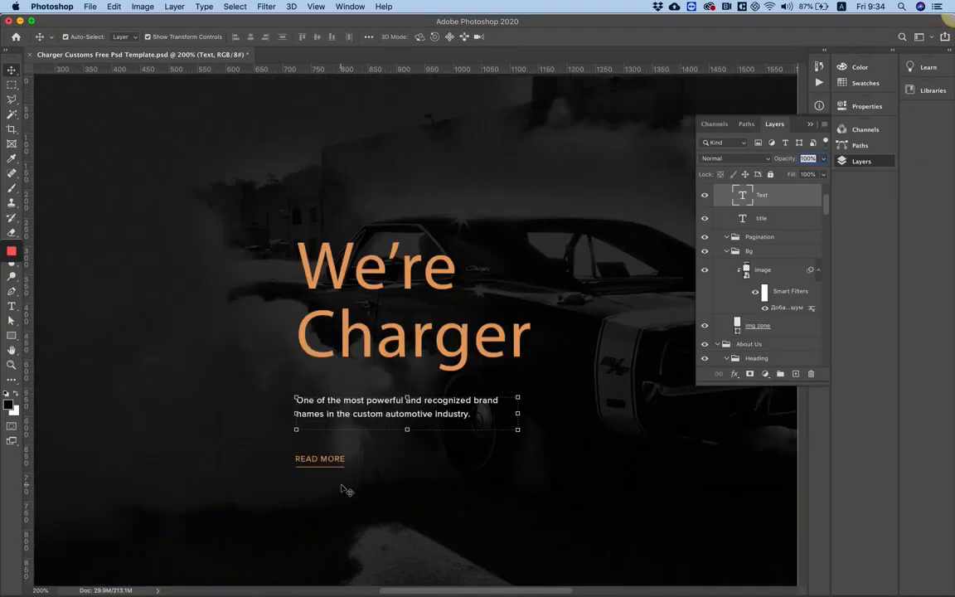
{"action": "left_click", "coordinate": [305, 174]}
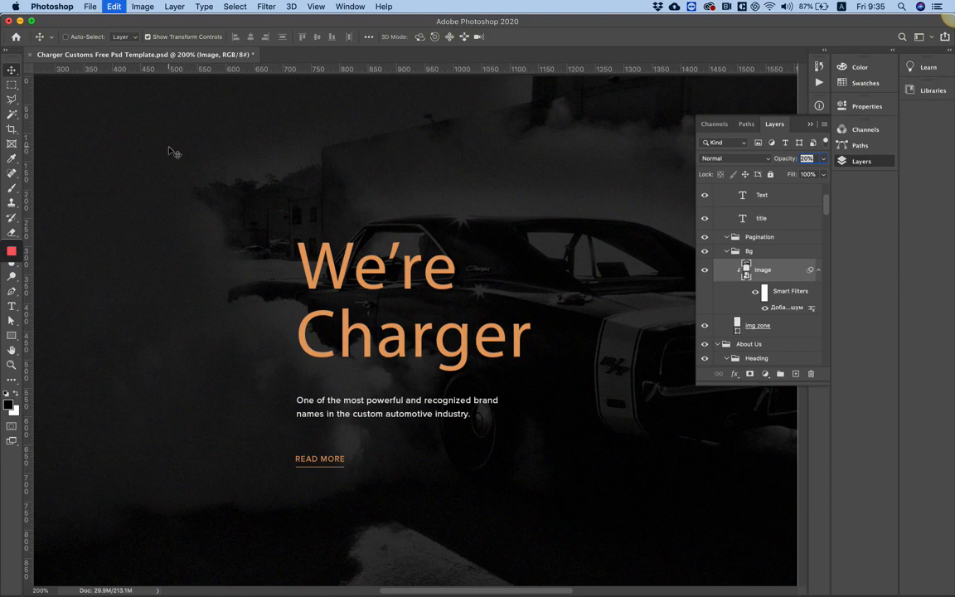
{"action": "left_click", "coordinate": [92, 7]}
{"action": "mouse_move", "coordinate": [107, 8]}
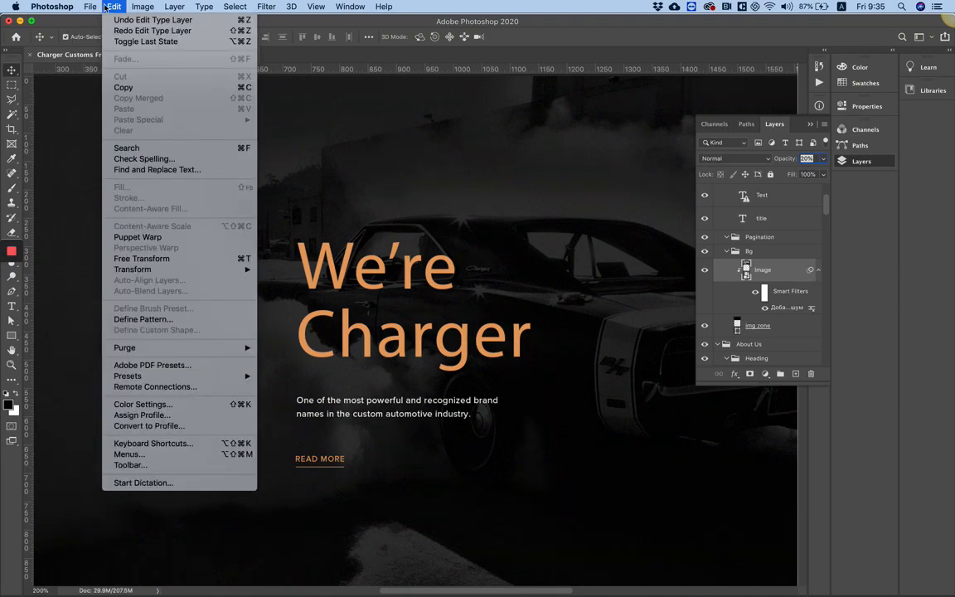
{"action": "left_click", "coordinate": [116, 10]}
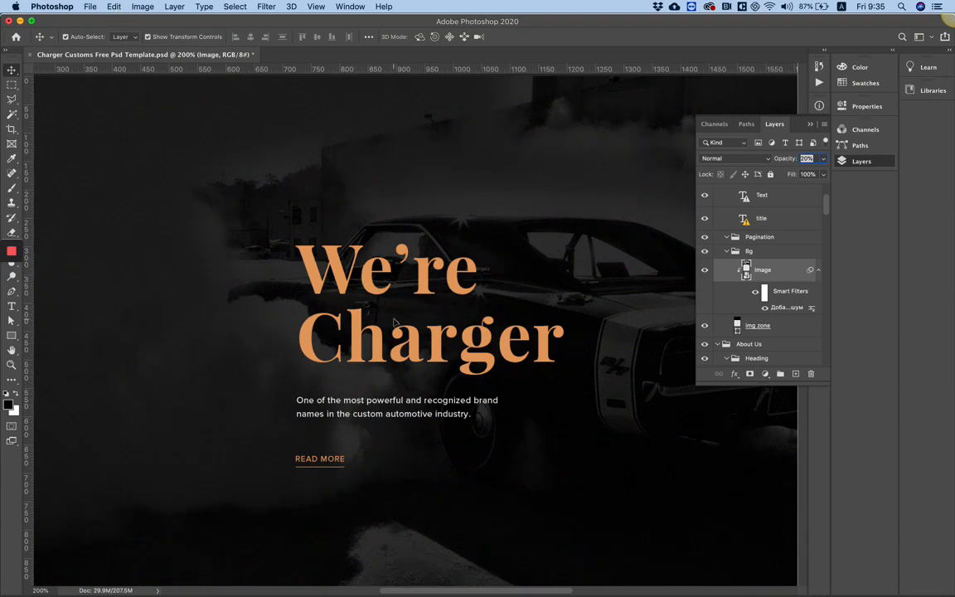
Select the We're Charger title layer, activate the Horizontal Type tool and copy the font name PlayfairDisplay
{"action": "scroll", "coordinate": [386, 410], "scroll_direction": "down", "scroll_amount": 2}
{"action": "scroll", "coordinate": [386, 409], "scroll_direction": "right", "scroll_amount": 2}
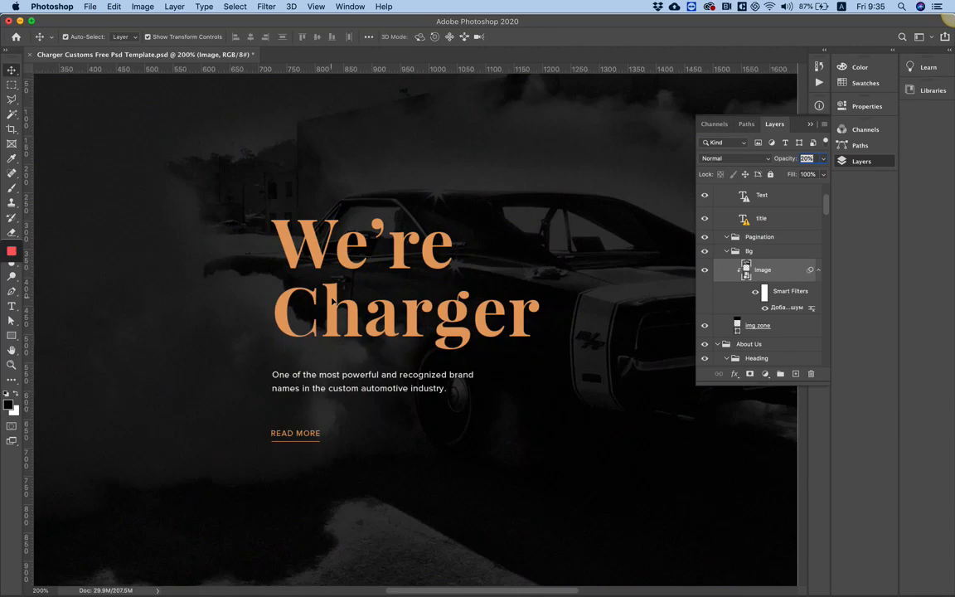
{"action": "left_click", "coordinate": [332, 302]}
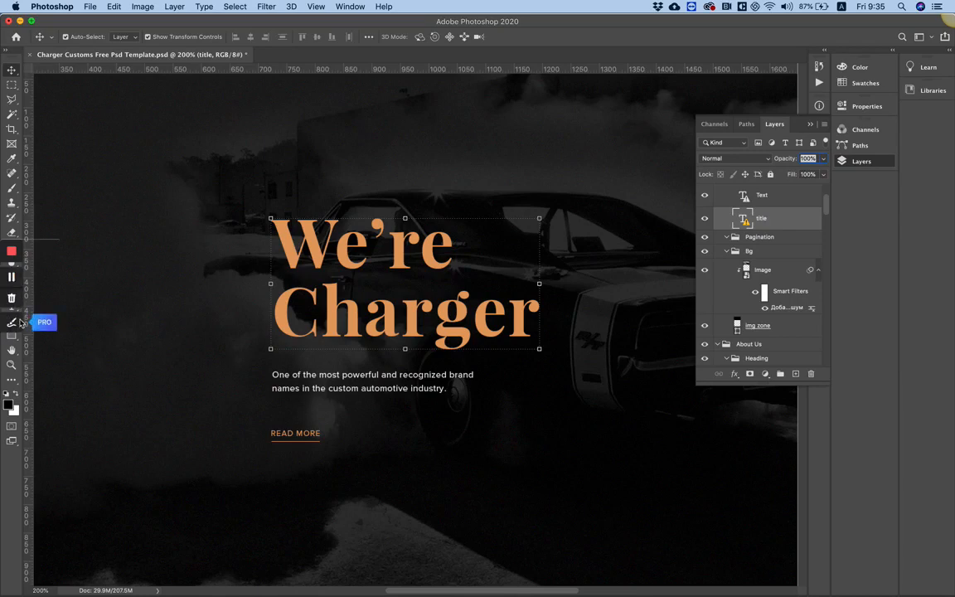
{"action": "left_click_drag", "start_coordinate": [103, 22], "coordinate": [140, 22]}
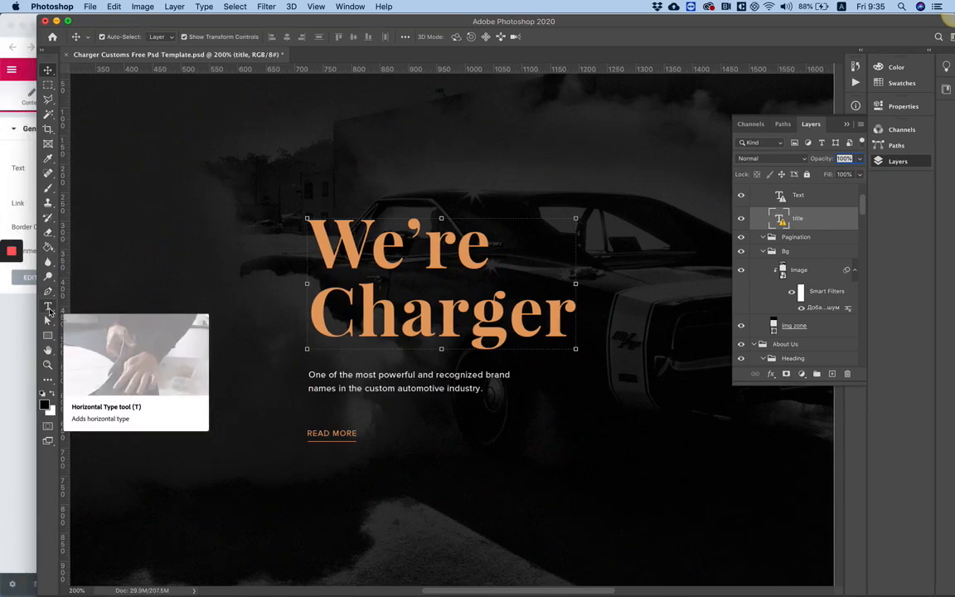
{"action": "left_click", "coordinate": [48, 307]}
{"action": "left_click_drag", "start_coordinate": [419, 22], "coordinate": [387, 28]}
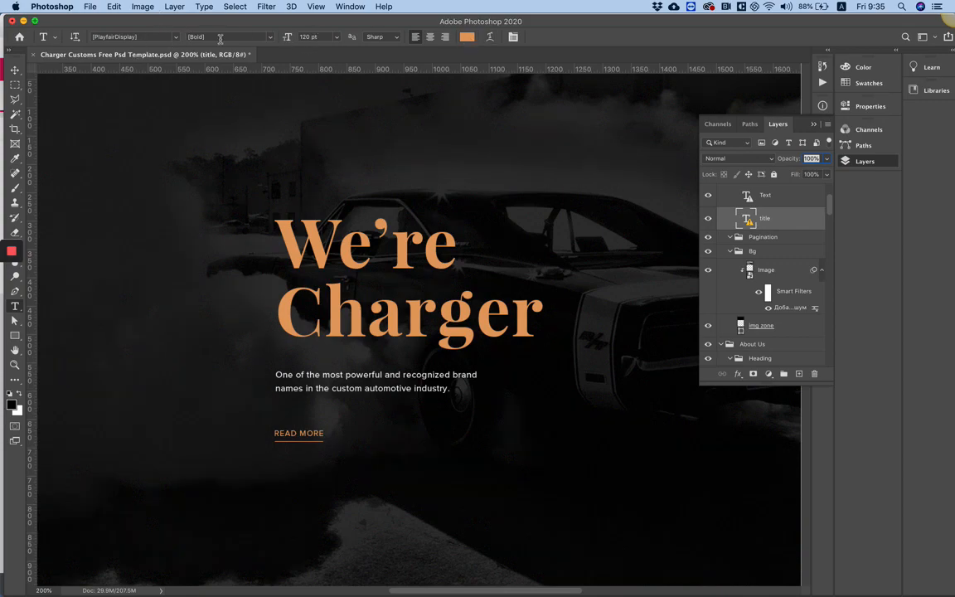
{"action": "left_click", "coordinate": [135, 38]}
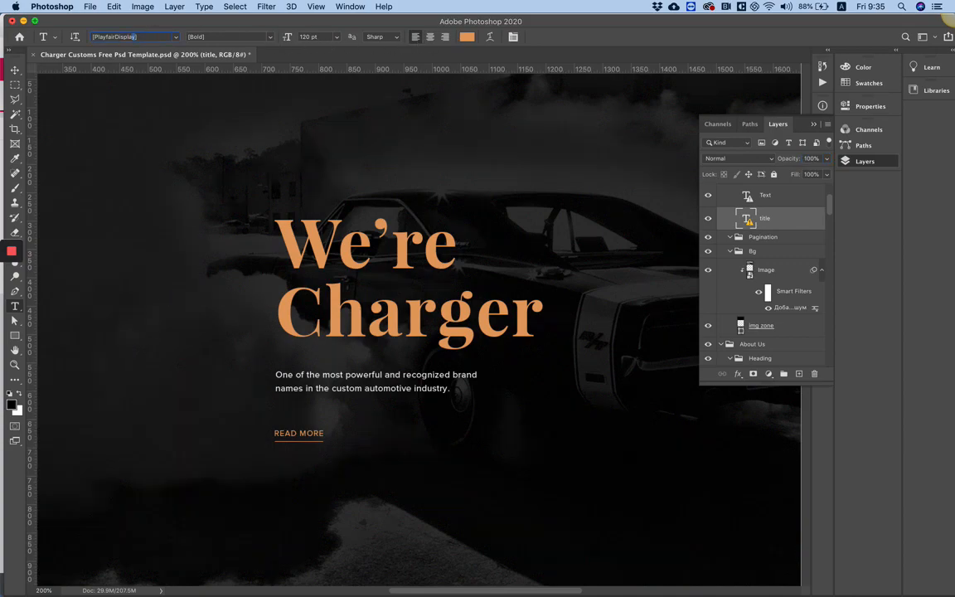
{"action": "left_click_drag", "start_coordinate": [135, 38], "coordinate": [106, 37]}
{"action": "mouse_move", "coordinate": [334, 594]}
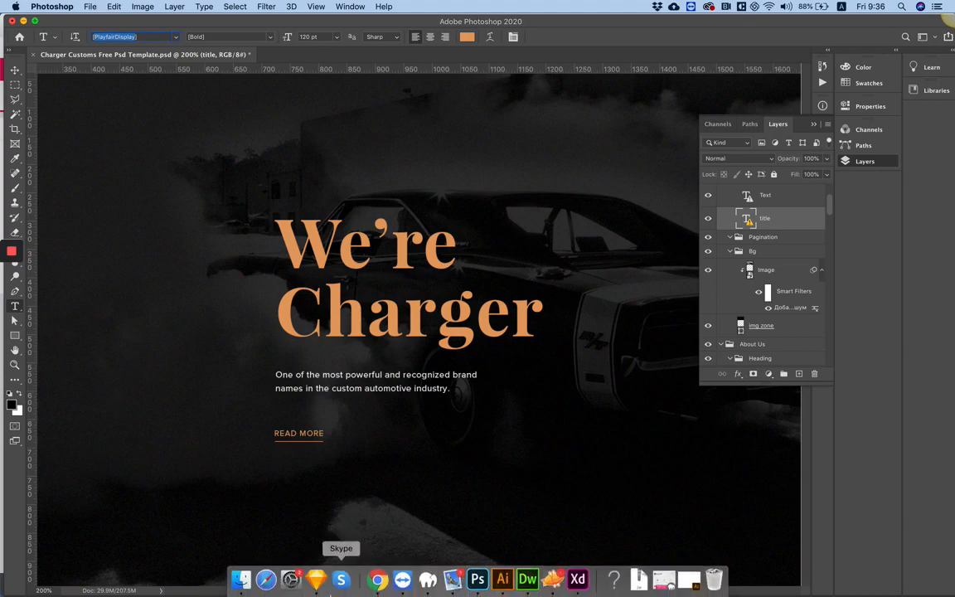
Switch to Google Chrome and set Elementor's default Primary Headline font to Playfair Display with weight 800
{"action": "left_click", "coordinate": [377, 580]}
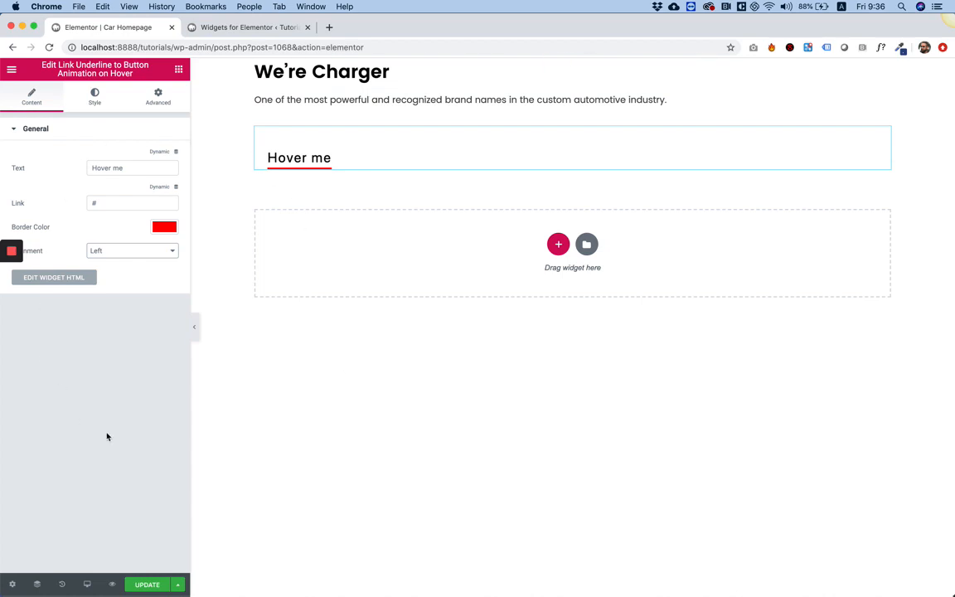
{"action": "left_click", "coordinate": [11, 69]}
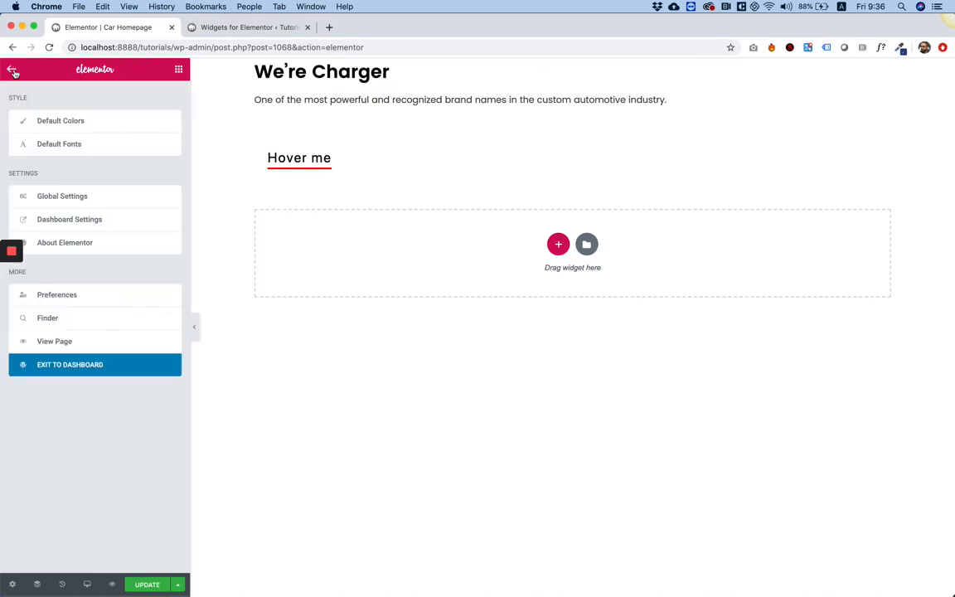
{"action": "left_click", "coordinate": [69, 147]}
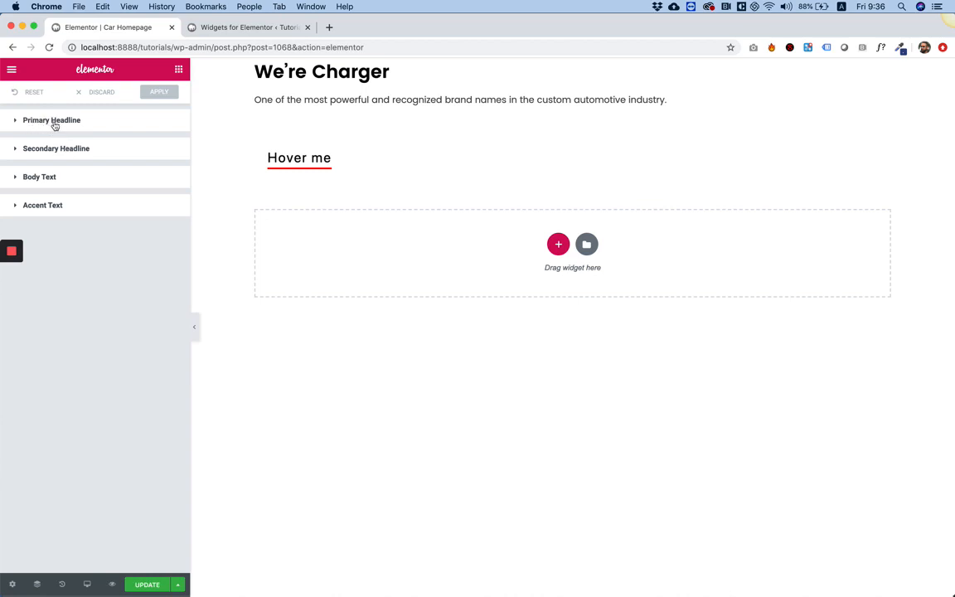
{"action": "left_click", "coordinate": [55, 125]}
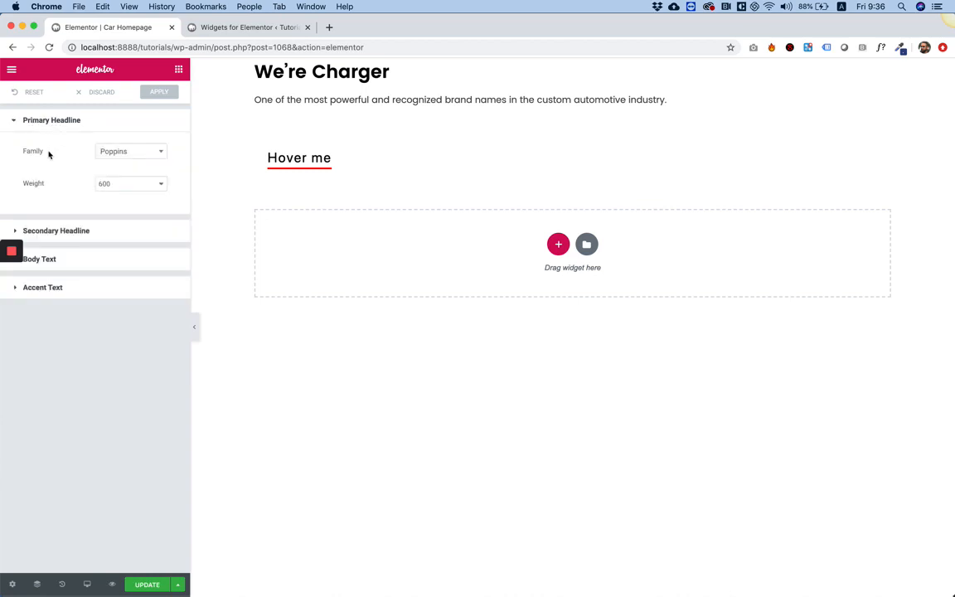
{"action": "left_click", "coordinate": [118, 157]}
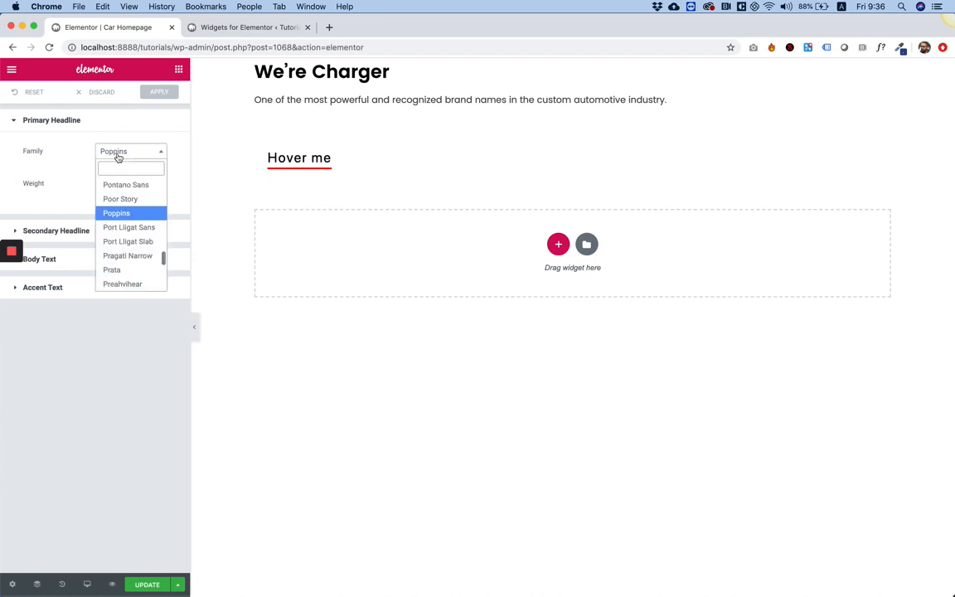
{"action": "type", "text": "PlayfairDisplay"}
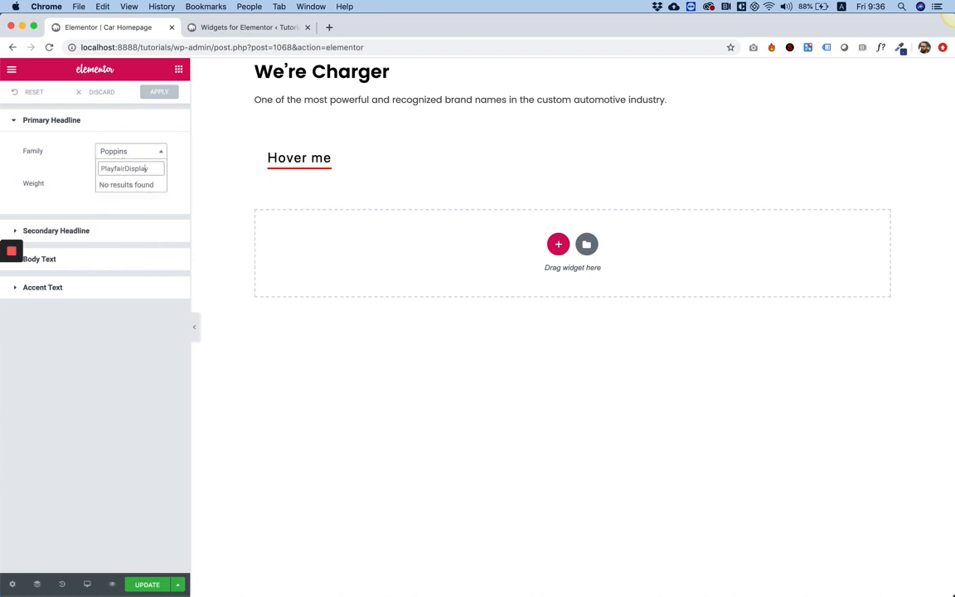
{"action": "left_click", "coordinate": [124, 168]}
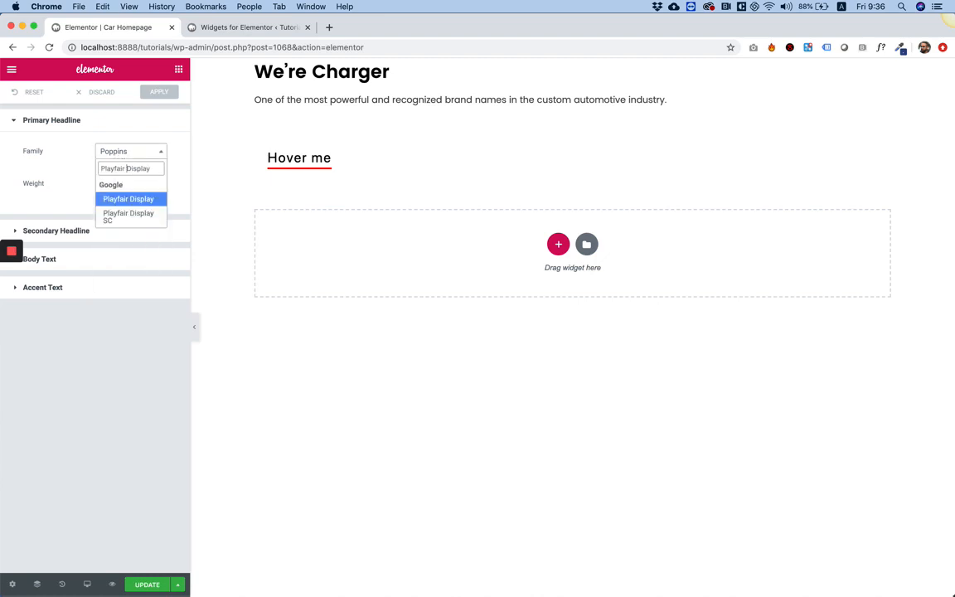
{"action": "left_click", "coordinate": [138, 201]}
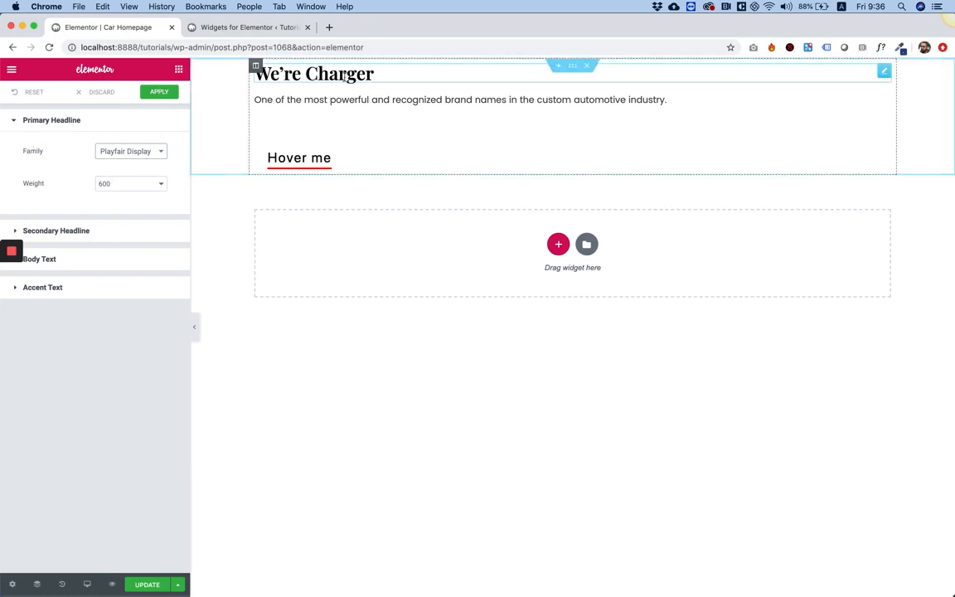
{"action": "left_click", "coordinate": [144, 187]}
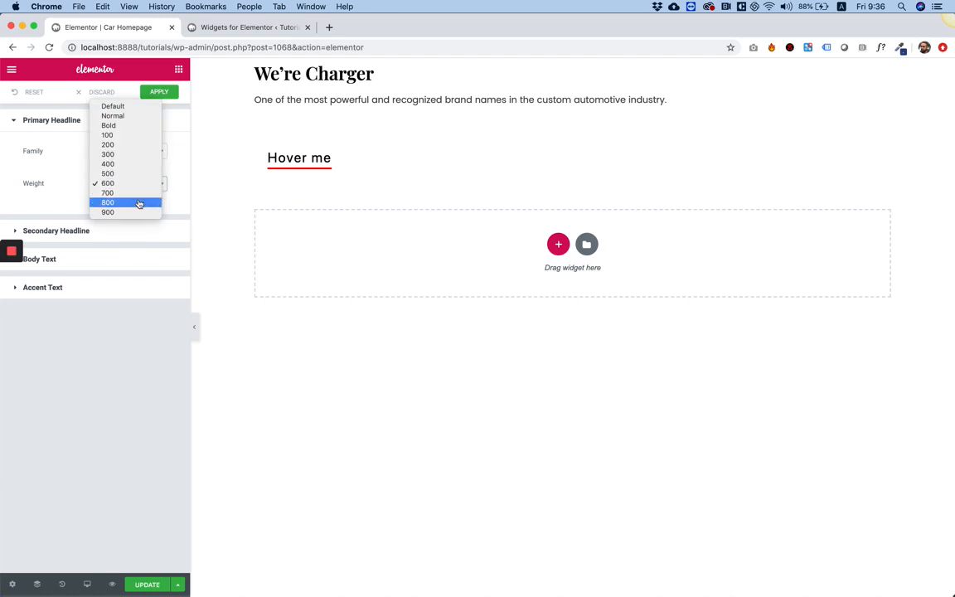
{"action": "left_click", "coordinate": [139, 204]}
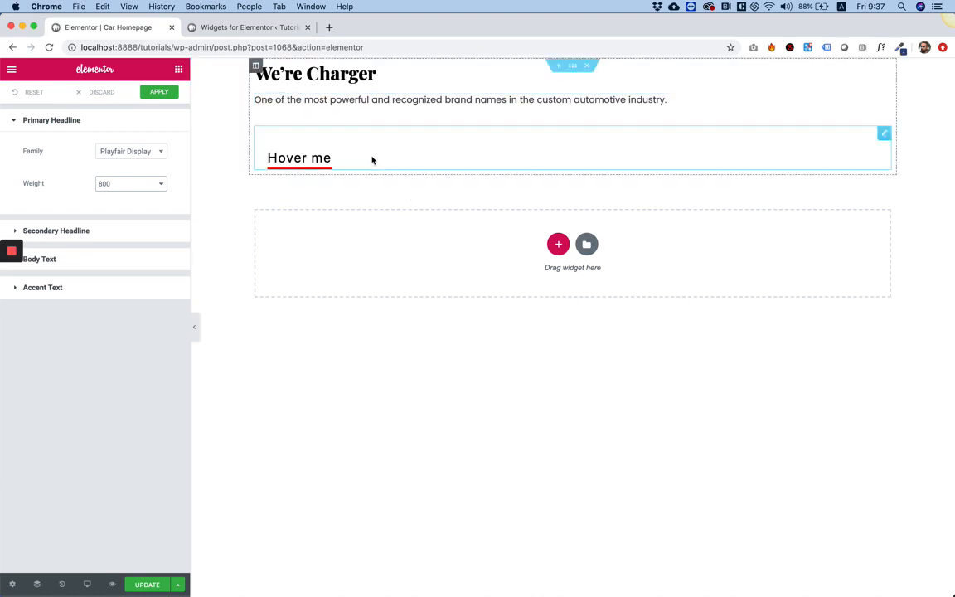
Set the We're Charger heading's typography size to 120 px
{"action": "left_click", "coordinate": [365, 76]}
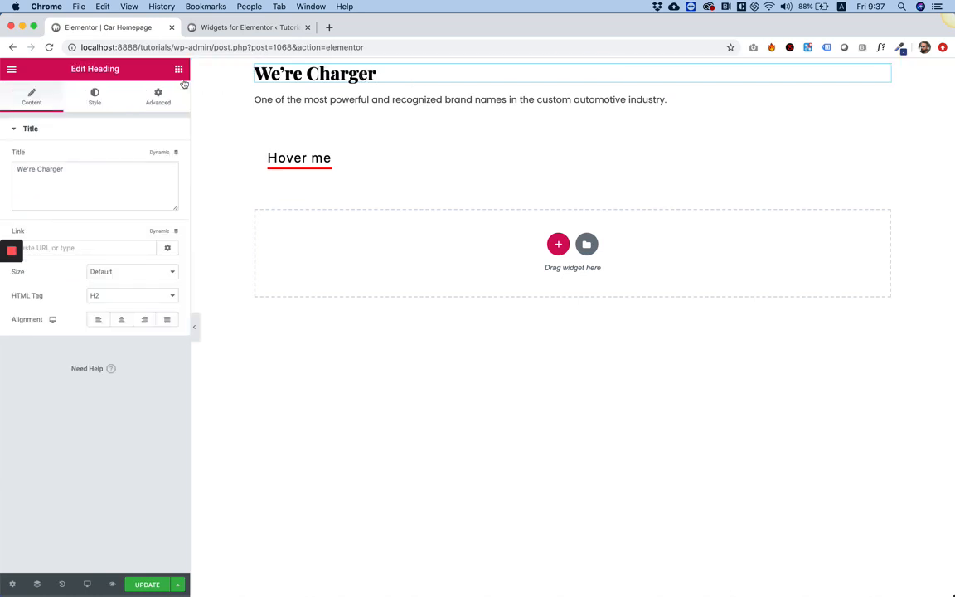
{"action": "left_click", "coordinate": [94, 98]}
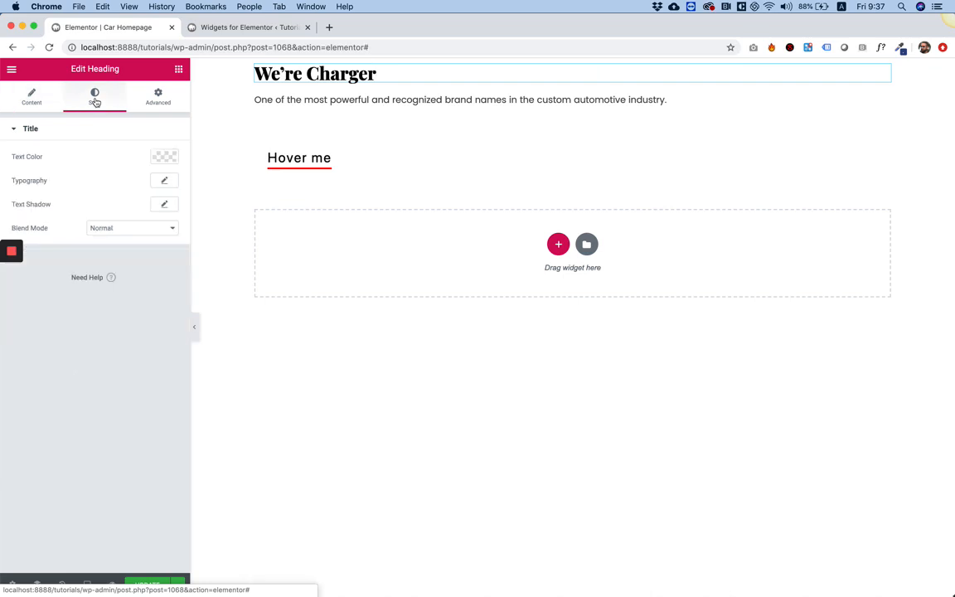
{"action": "left_click", "coordinate": [164, 181]}
{"action": "left_click", "coordinate": [147, 251]}
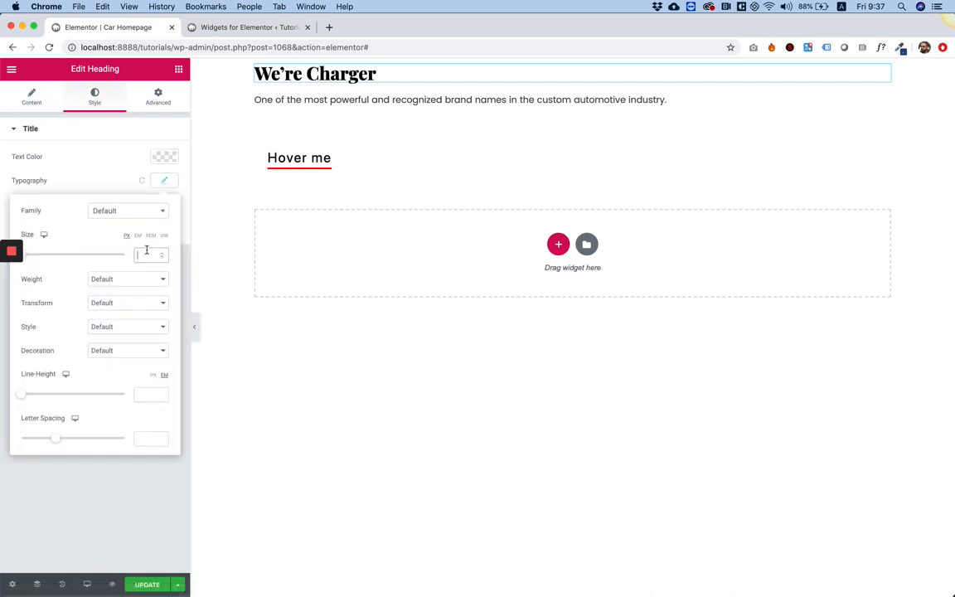
{"action": "type", "text": "120"}
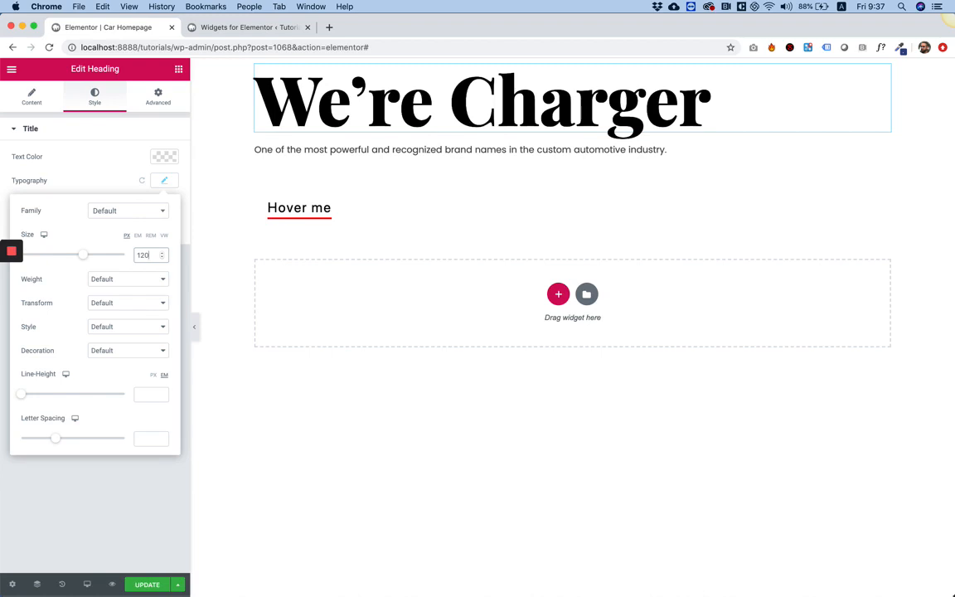
{"action": "left_click", "coordinate": [90, 152]}
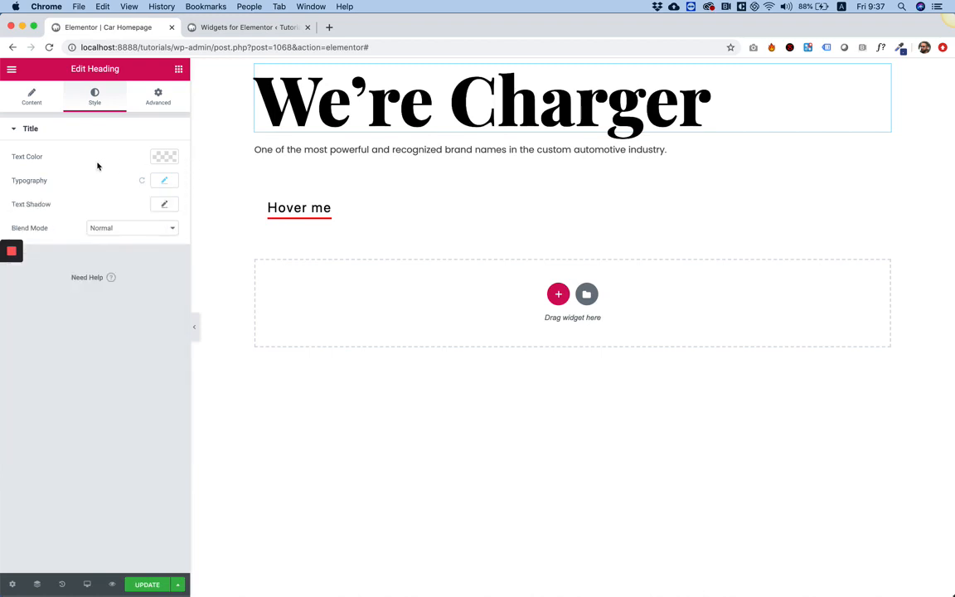
Switch to Adobe Photoshop and copy the We're Charger title's text color code e3a062, leaving the color unchanged
{"action": "mouse_move", "coordinate": [479, 583]}
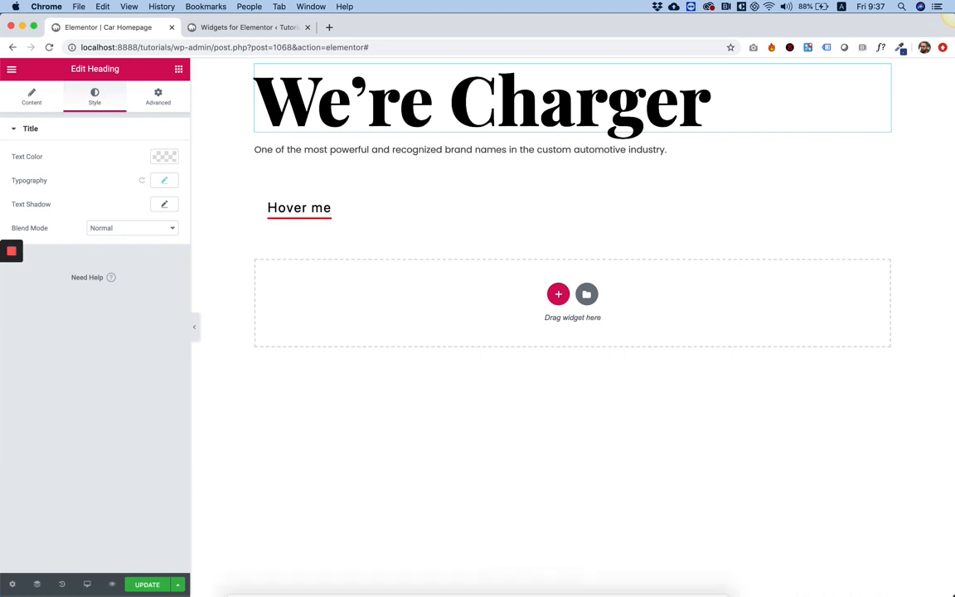
{"action": "left_click", "coordinate": [478, 581]}
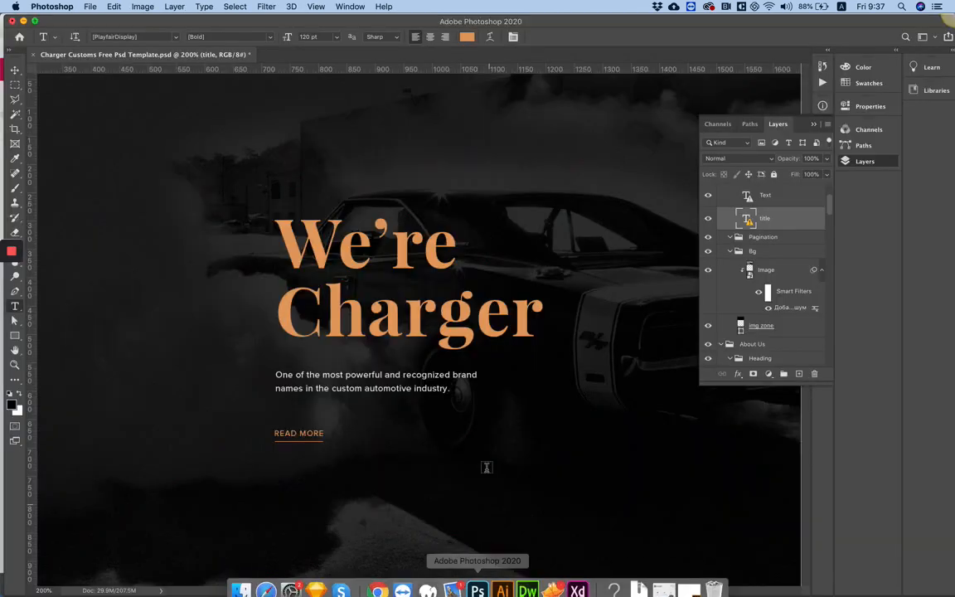
{"action": "left_click", "coordinate": [466, 38]}
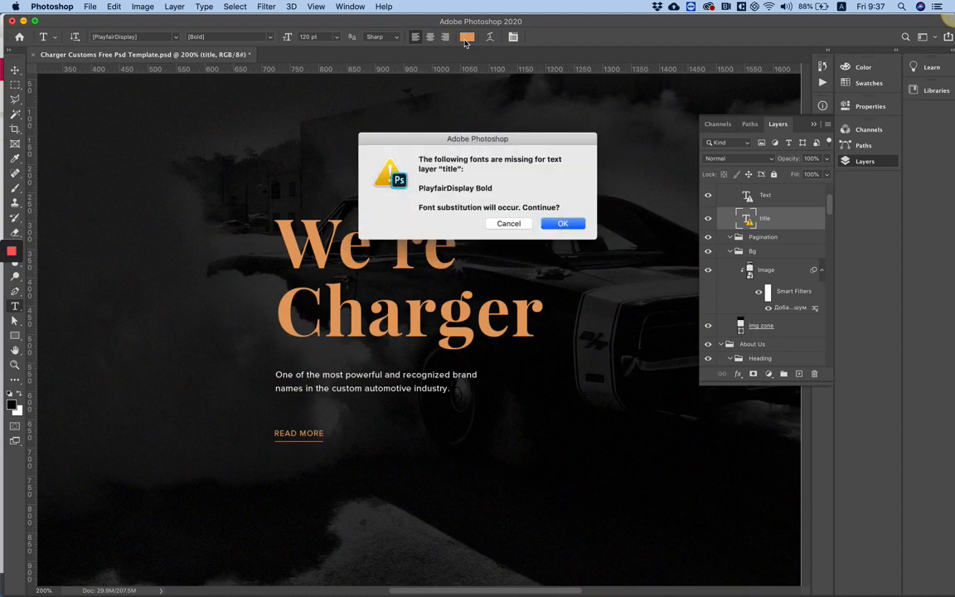
{"action": "left_click", "coordinate": [562, 224]}
{"action": "double_click", "coordinate": [857, 555]}
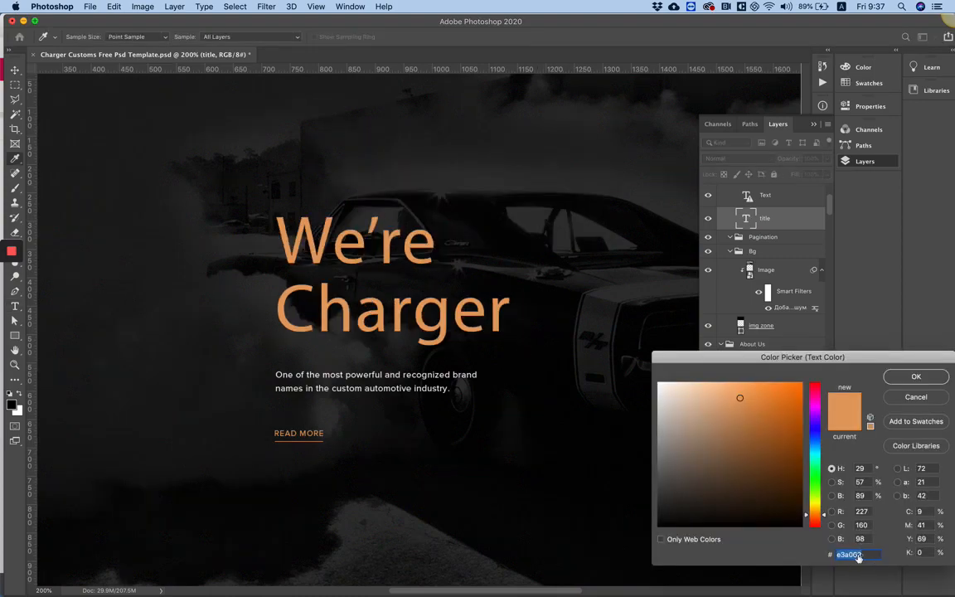
{"action": "mouse_move", "coordinate": [315, 580]}
{"action": "left_click", "coordinate": [925, 403]}
Switch to Google Chrome and set the We're Charger heading's text color to #E3A062
{"action": "left_click", "coordinate": [378, 581]}
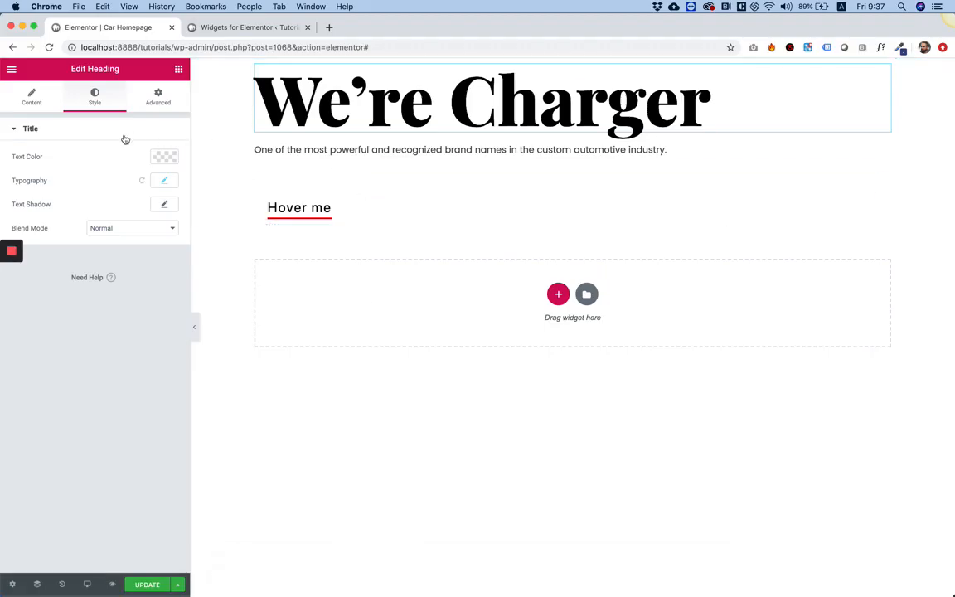
{"action": "left_click", "coordinate": [163, 156]}
{"action": "left_click", "coordinate": [87, 332]}
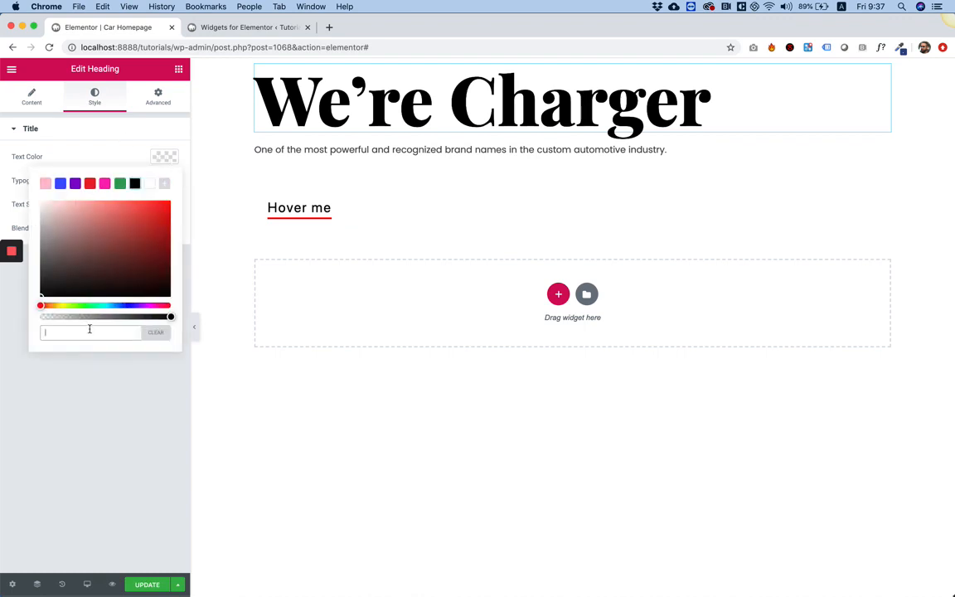
{"action": "type", "text": "#E3A062"}
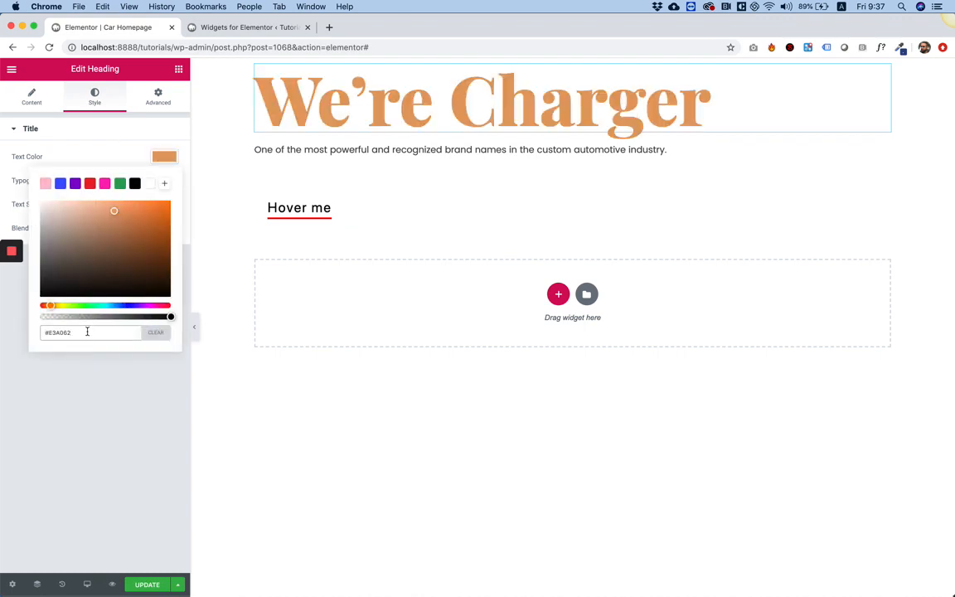
{"action": "left_click", "coordinate": [91, 448]}
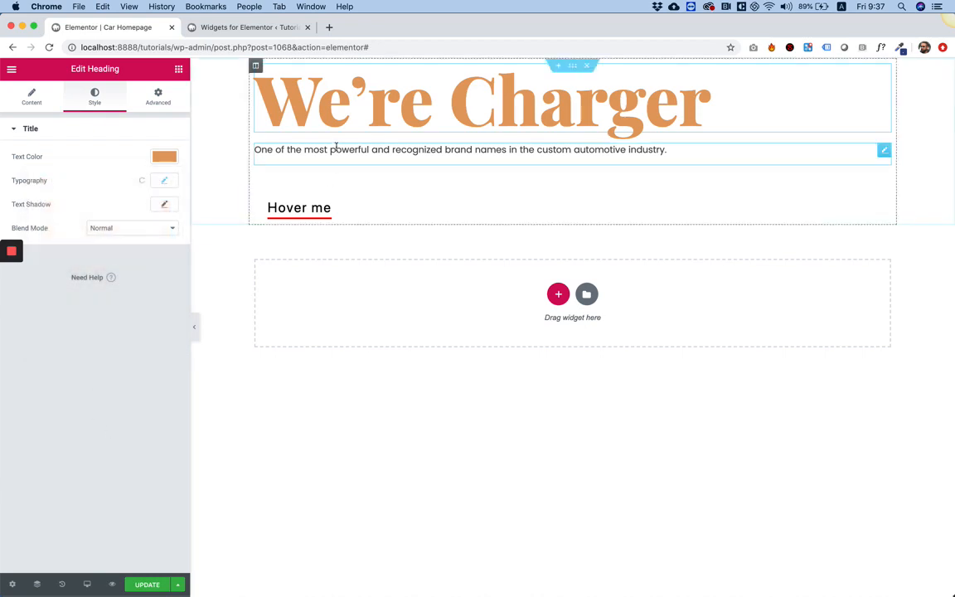
Switch to Adobe Photoshop, select the intro text layer below the title and copy its font name Proxima Nova
{"action": "mouse_move", "coordinate": [419, 587]}
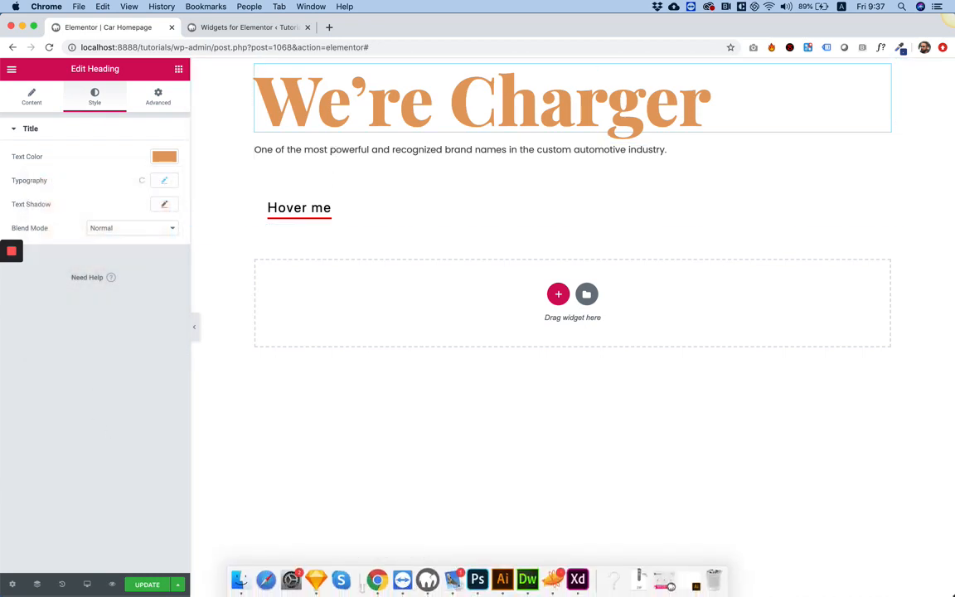
{"action": "left_click", "coordinate": [478, 580]}
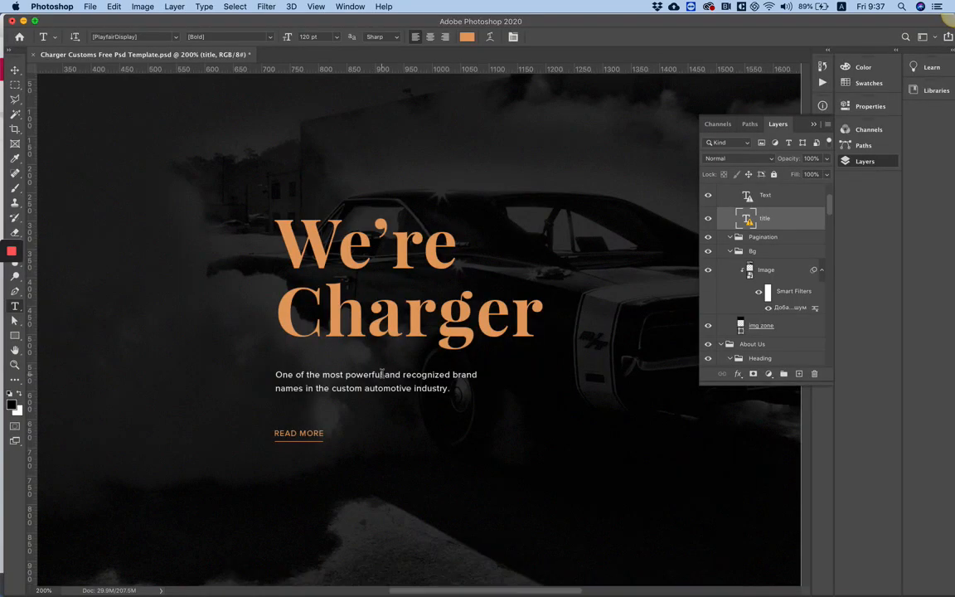
{"action": "left_click", "coordinate": [16, 68]}
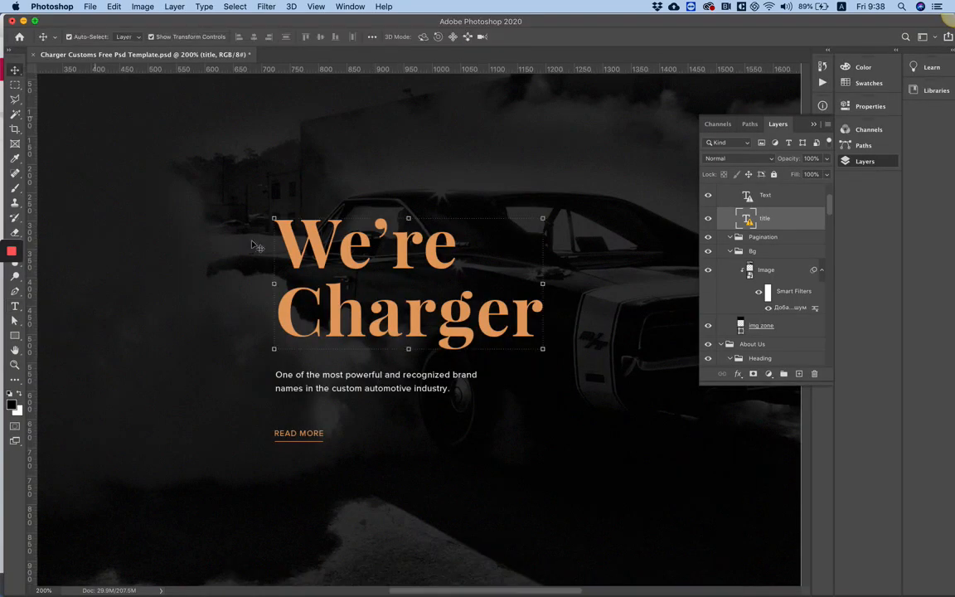
{"action": "left_click", "coordinate": [384, 380]}
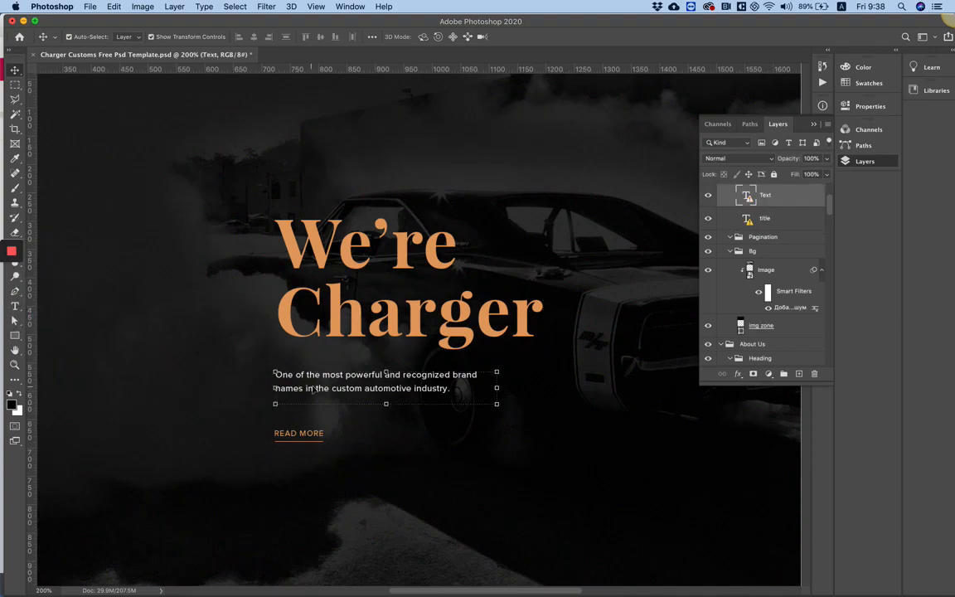
{"action": "left_click_drag", "start_coordinate": [155, 24], "coordinate": [164, 24]}
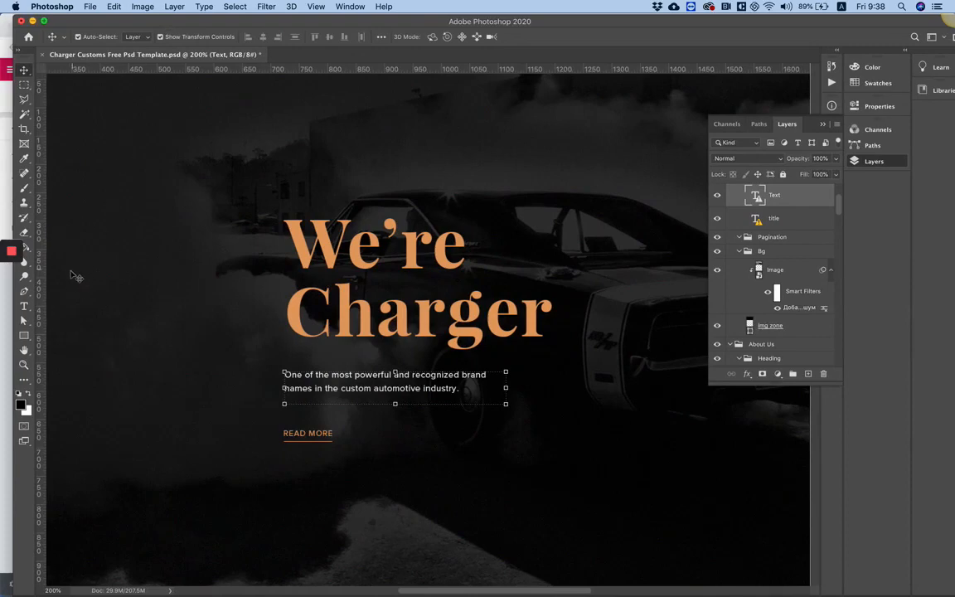
{"action": "left_click", "coordinate": [27, 308]}
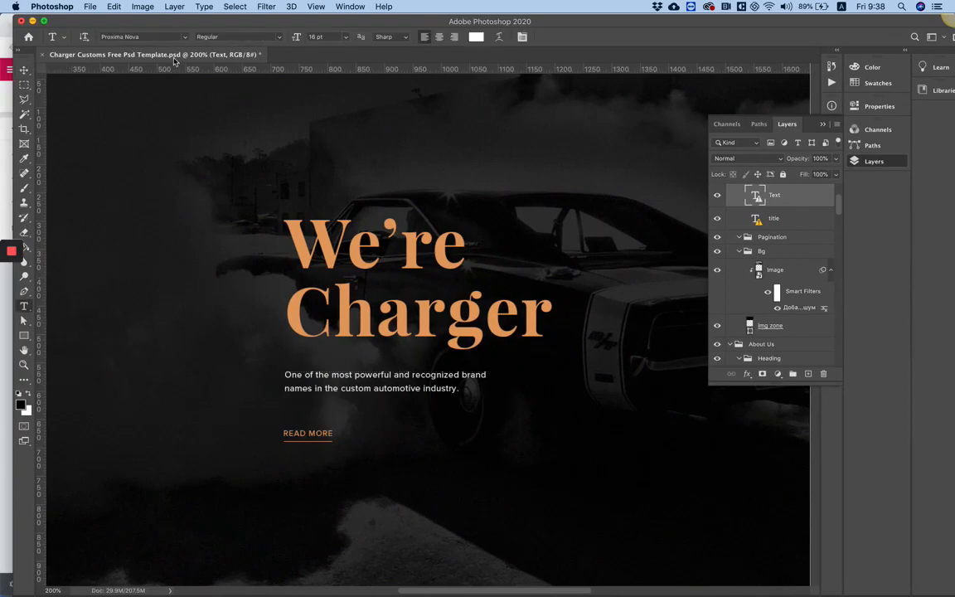
{"action": "left_click", "coordinate": [144, 38]}
{"action": "key", "text": "super+c"}
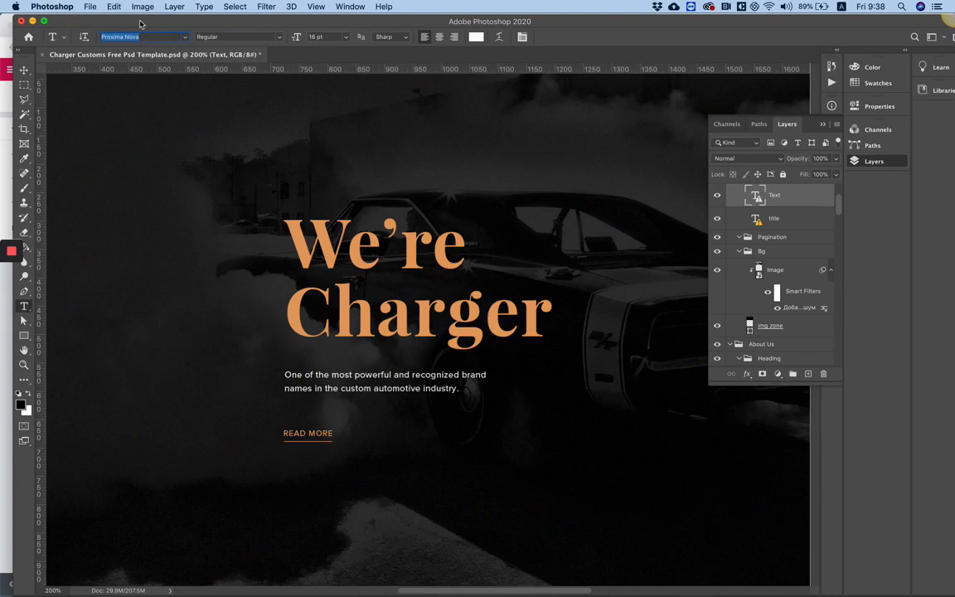
Switch to Google Chrome and search for Proxima Nova as the family of Elementor's default Body Text font
{"action": "left_click", "coordinate": [5, 138]}
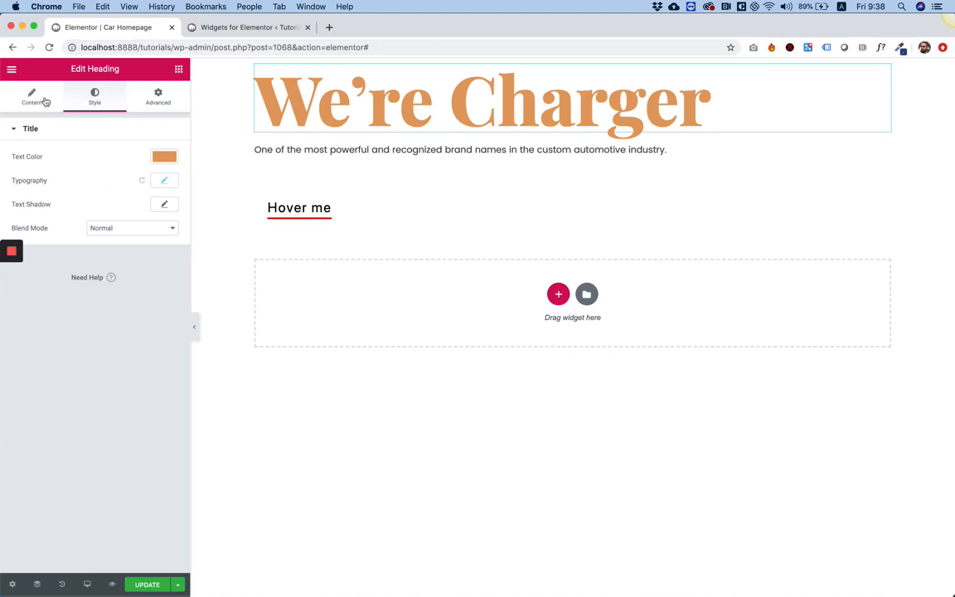
{"action": "left_click", "coordinate": [308, 163]}
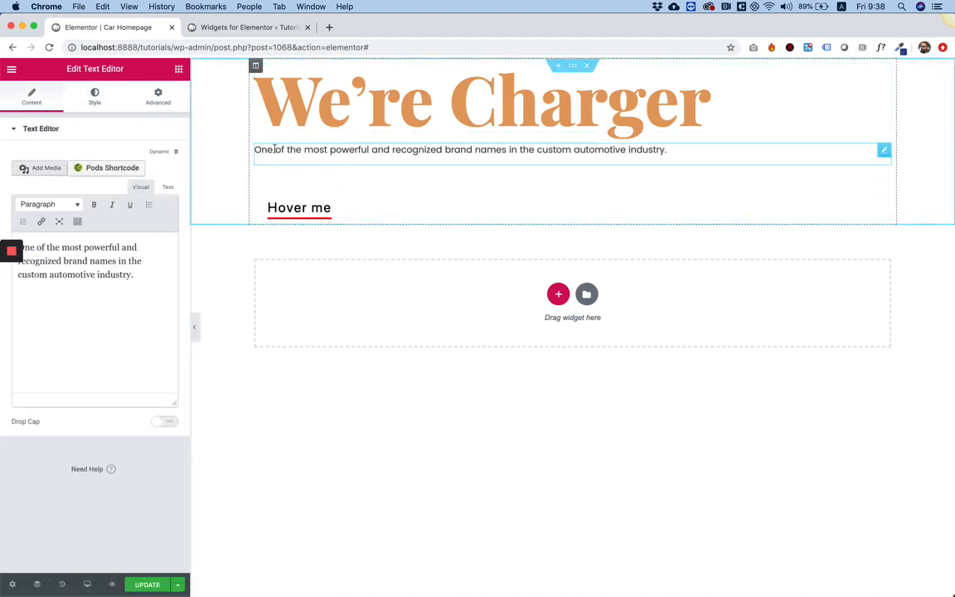
{"action": "left_click", "coordinate": [11, 73]}
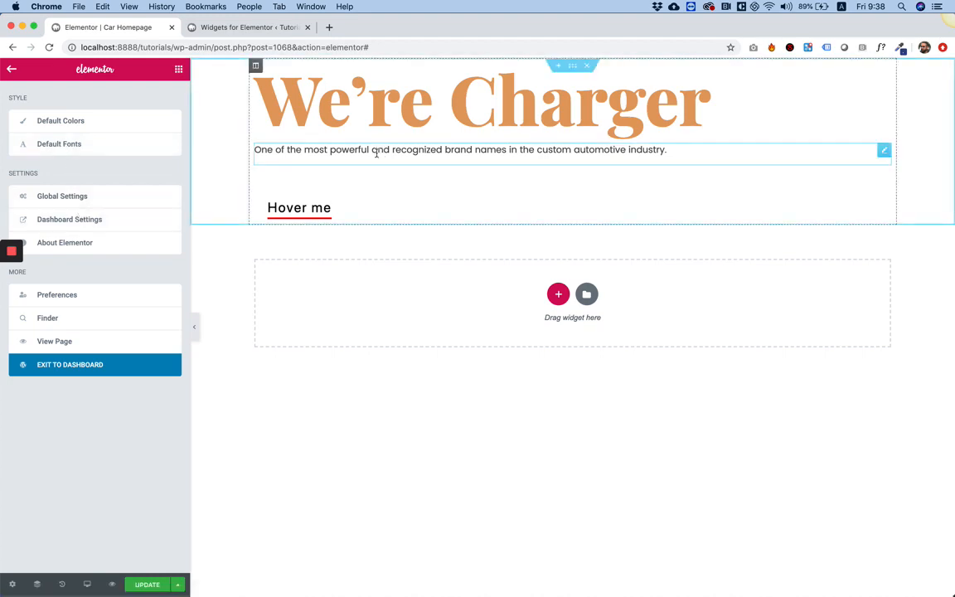
{"action": "left_click", "coordinate": [9, 71]}
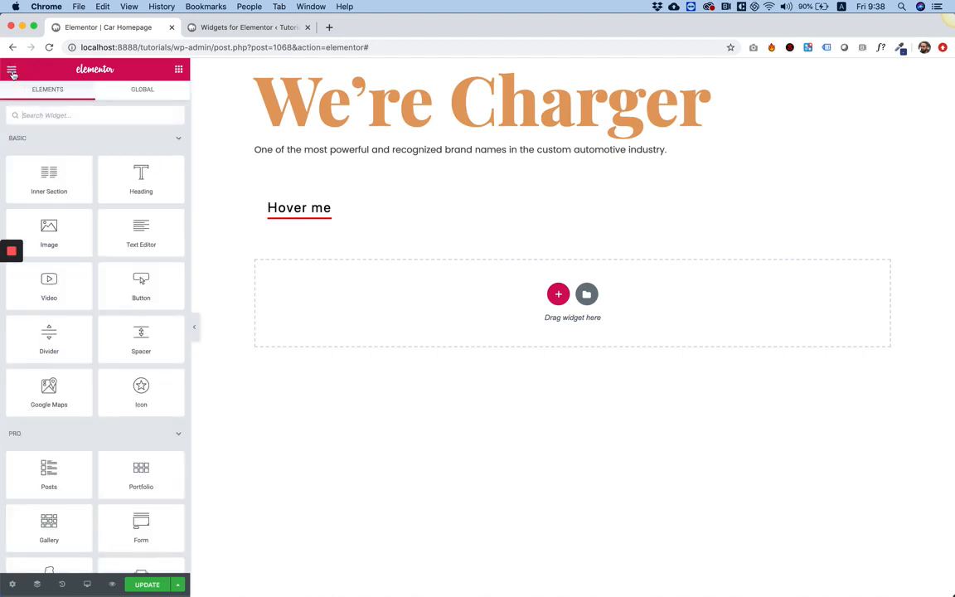
{"action": "left_click", "coordinate": [12, 72]}
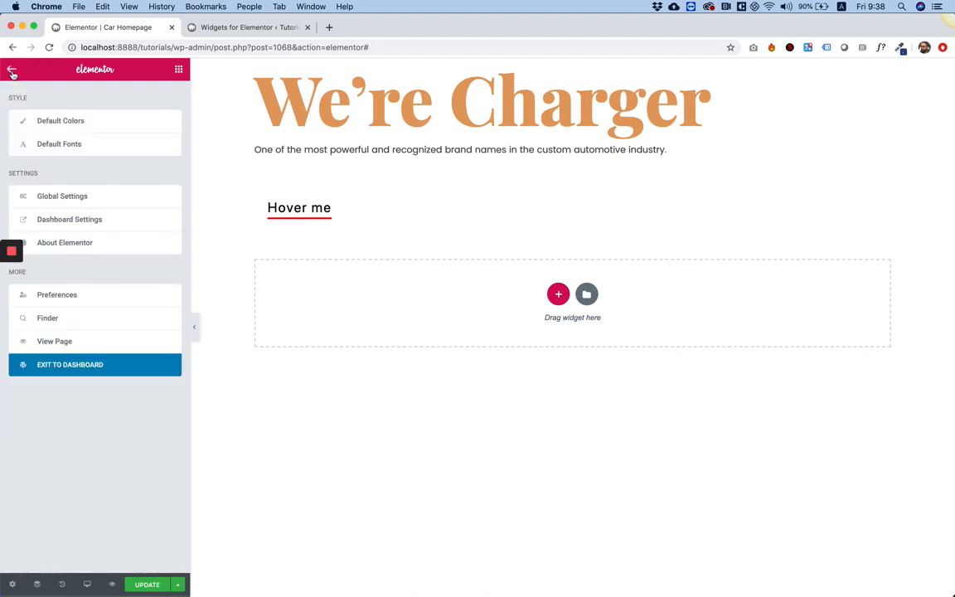
{"action": "left_click", "coordinate": [60, 145]}
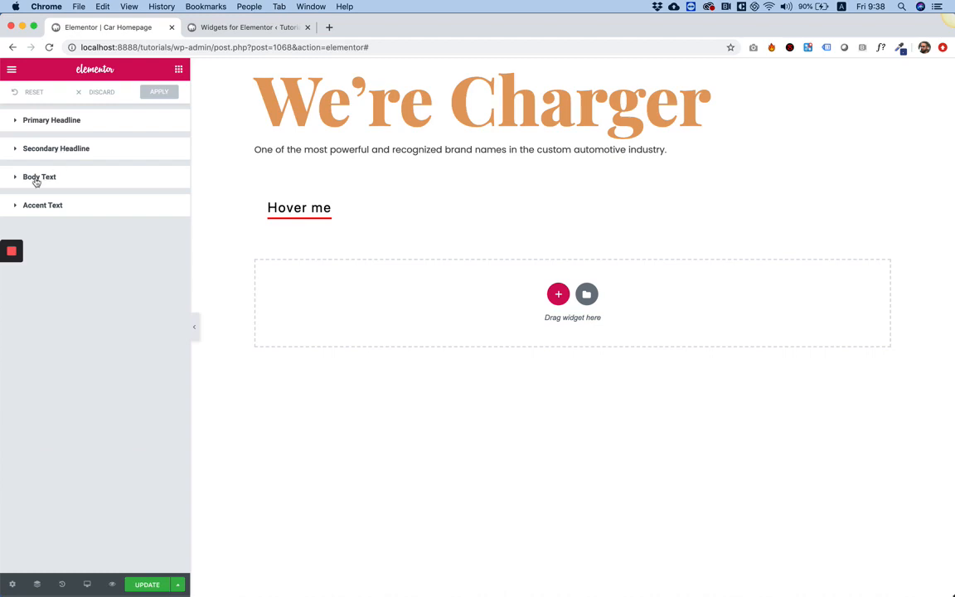
{"action": "left_click", "coordinate": [47, 177]}
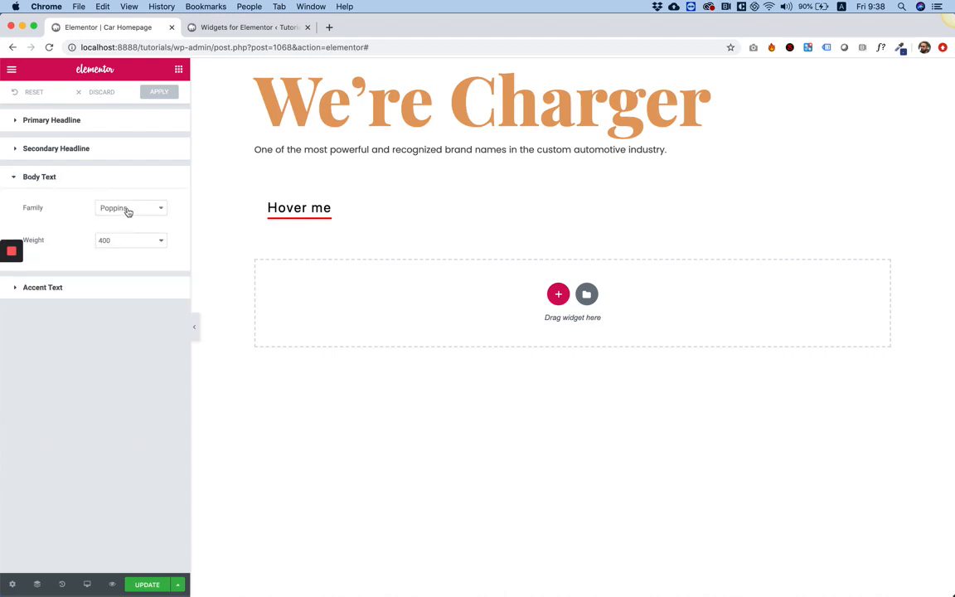
{"action": "left_click", "coordinate": [119, 208]}
{"action": "key", "text": "super+v"}
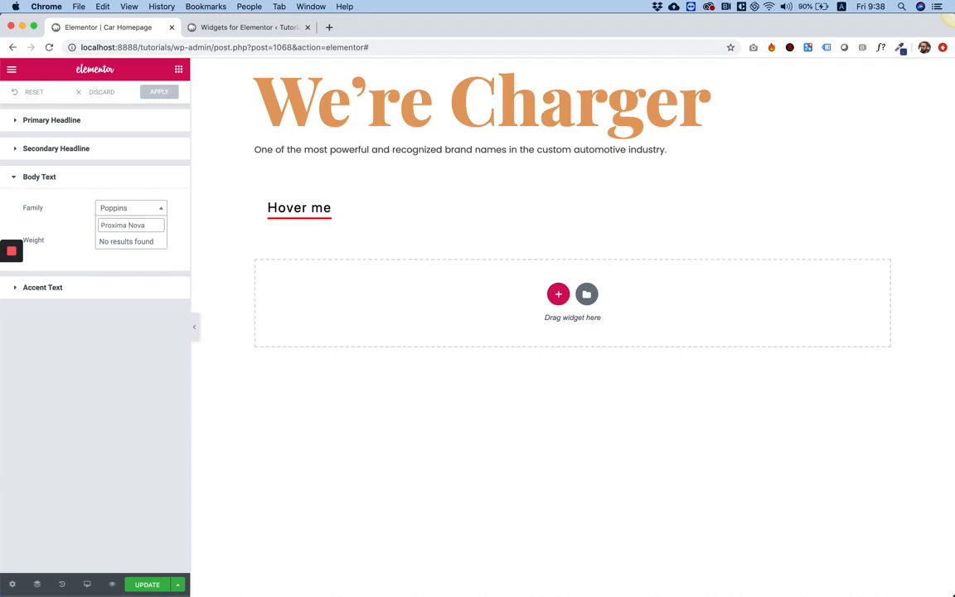
Set the default Body Text font family to Montserrat
{"action": "key", "text": "super+a"}
{"action": "key", "text": "BackSpace"}
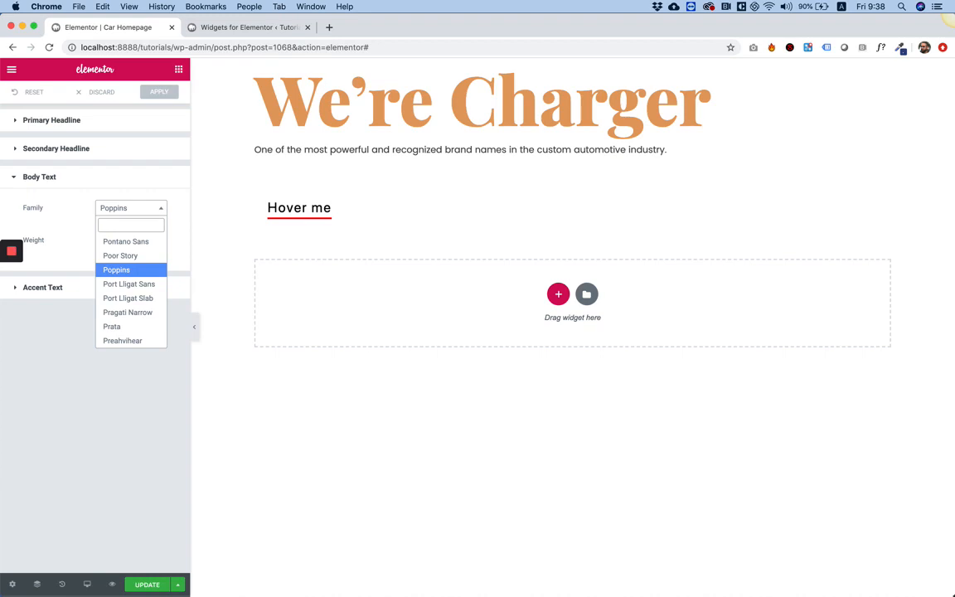
{"action": "type", "text": "Mon"}
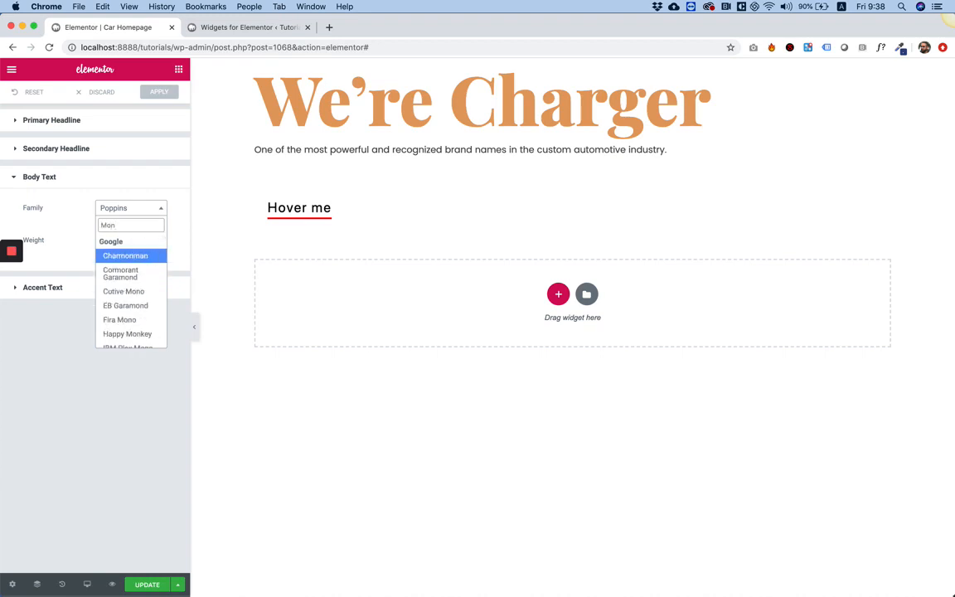
{"action": "type", "text": "t"}
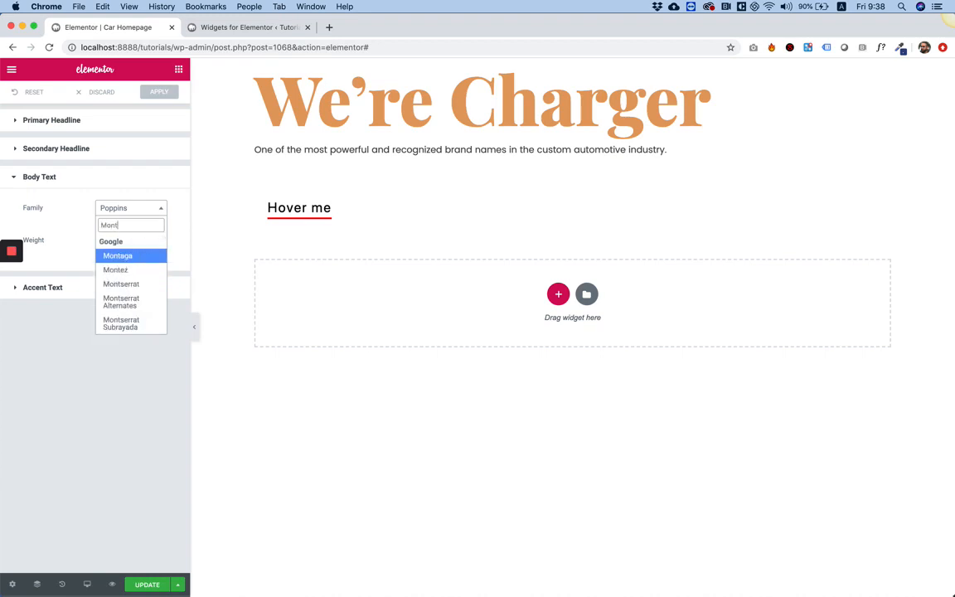
{"action": "left_click", "coordinate": [135, 286]}
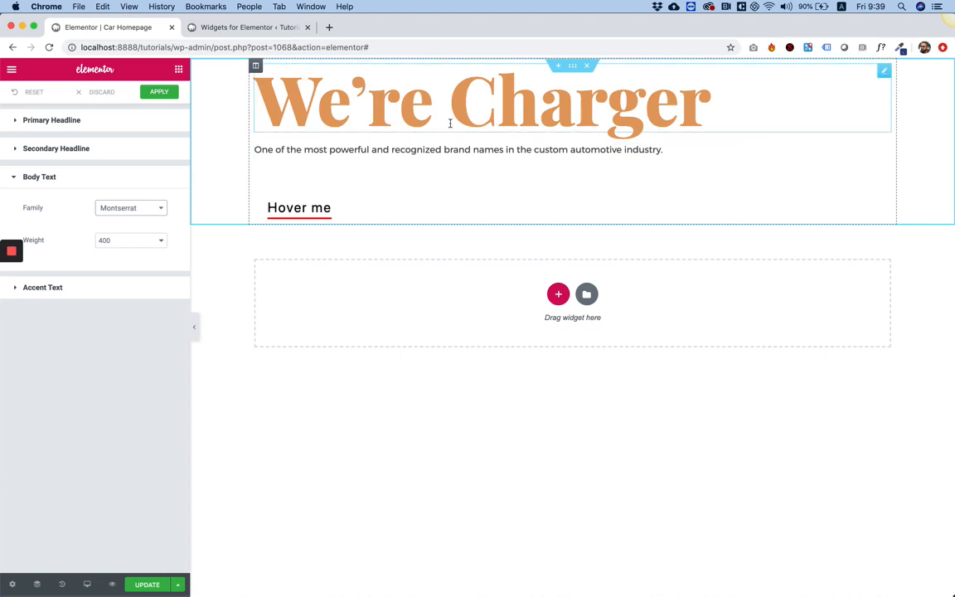
Switch to Adobe Photoshop to compare the hero's intro text and READ MORE link, and return to Google Chrome
{"action": "mouse_move", "coordinate": [376, 590]}
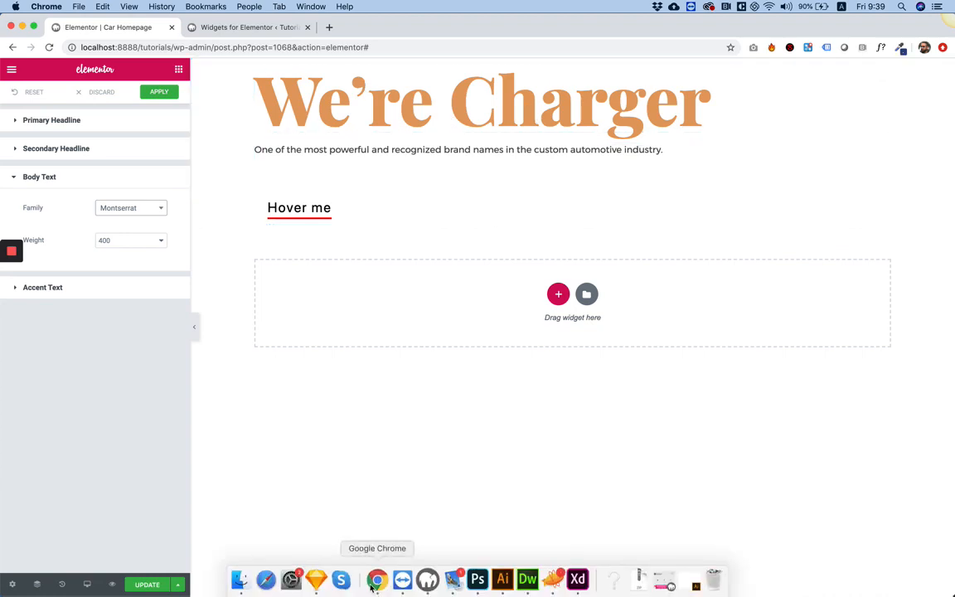
{"action": "left_click", "coordinate": [478, 579]}
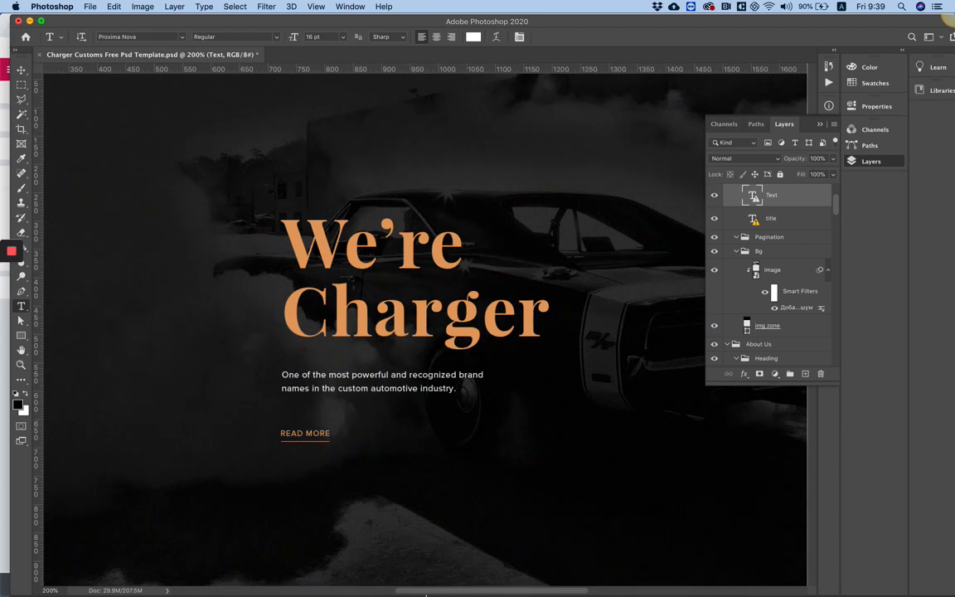
{"action": "mouse_move", "coordinate": [426, 595]}
{"action": "left_click", "coordinate": [377, 580]}
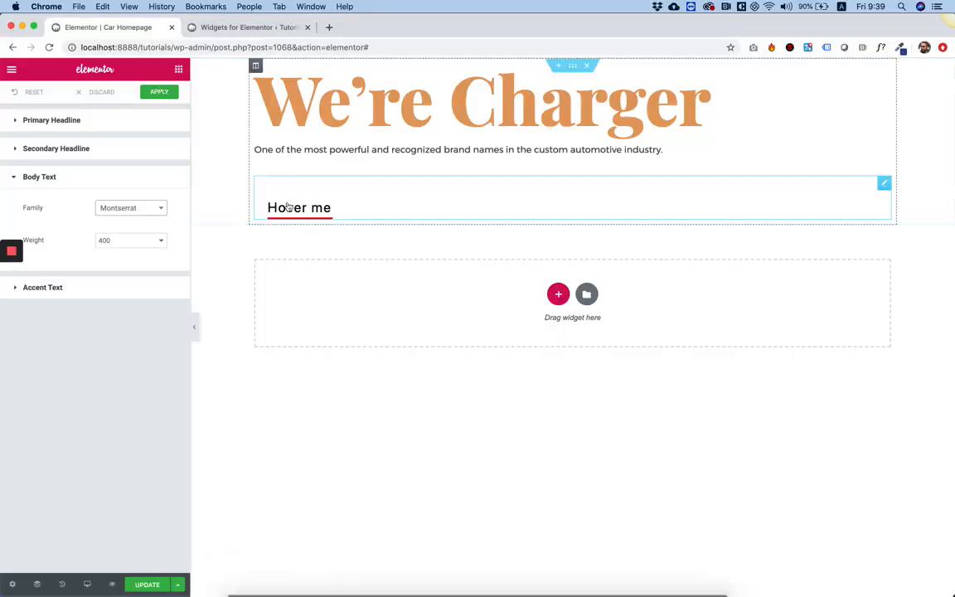
Set the font size of the intro text below the headline to 16 px
{"action": "left_click", "coordinate": [344, 151]}
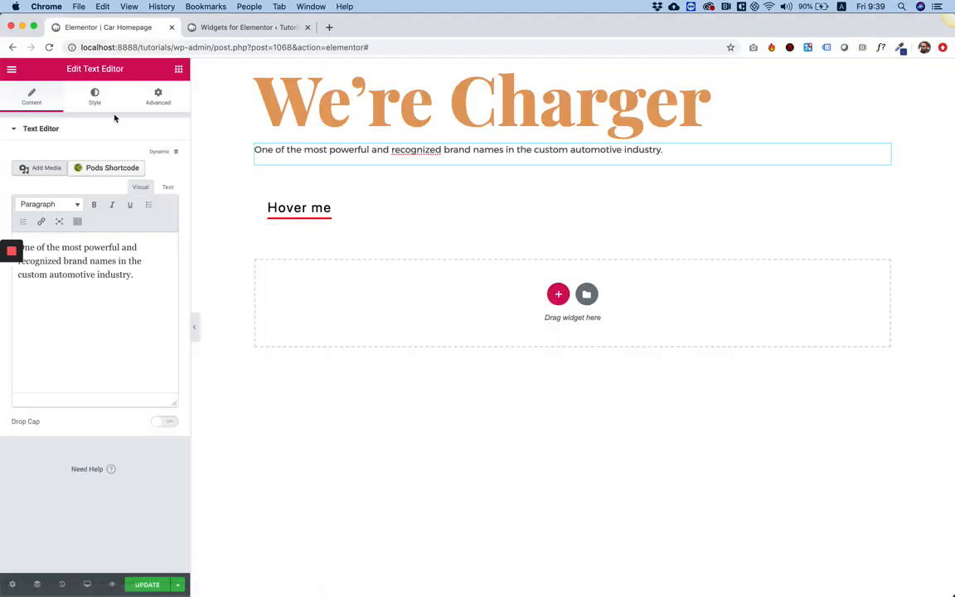
{"action": "left_click", "coordinate": [94, 96]}
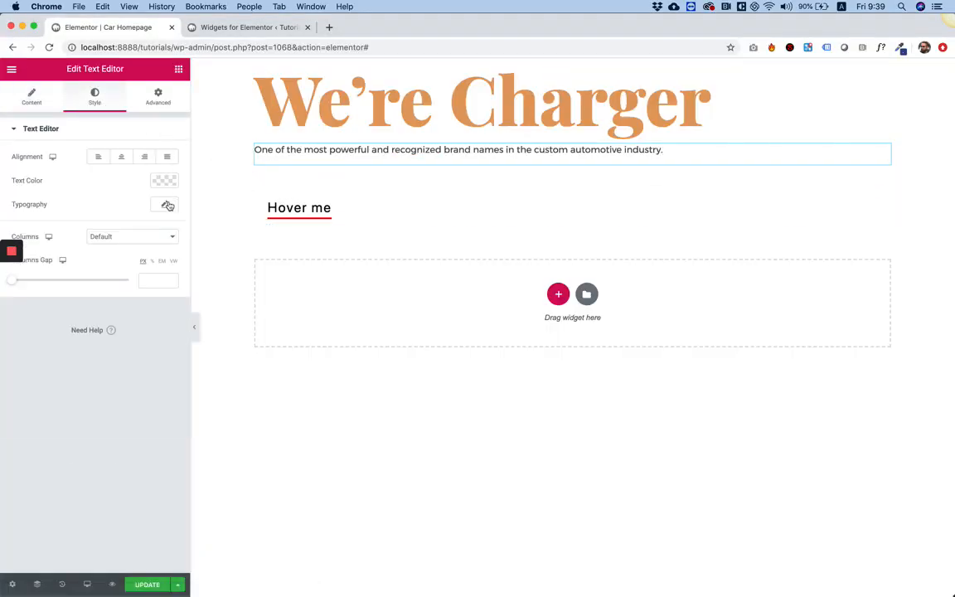
{"action": "left_click", "coordinate": [164, 204]}
{"action": "left_click", "coordinate": [152, 274]}
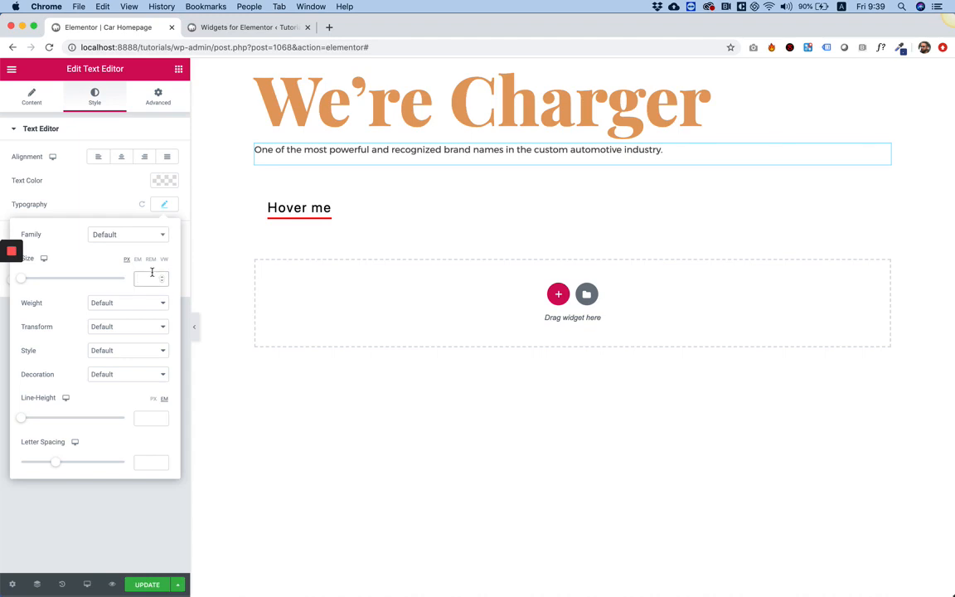
{"action": "type", "text": "16"}
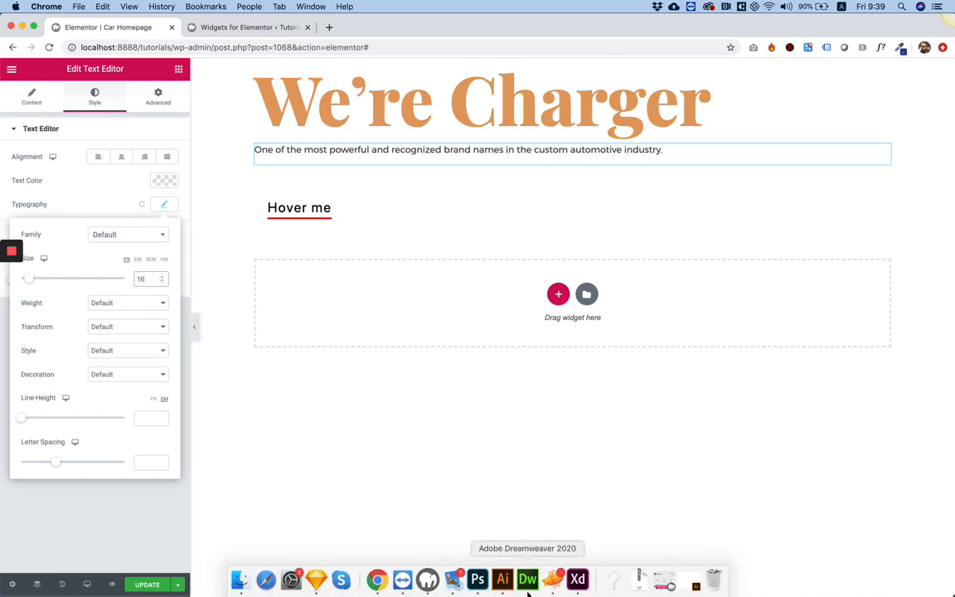
Switch to Adobe Photoshop and measure the hero's text block with a rectangular marquee around the title, intro text and READ MORE link
{"action": "left_click", "coordinate": [478, 584]}
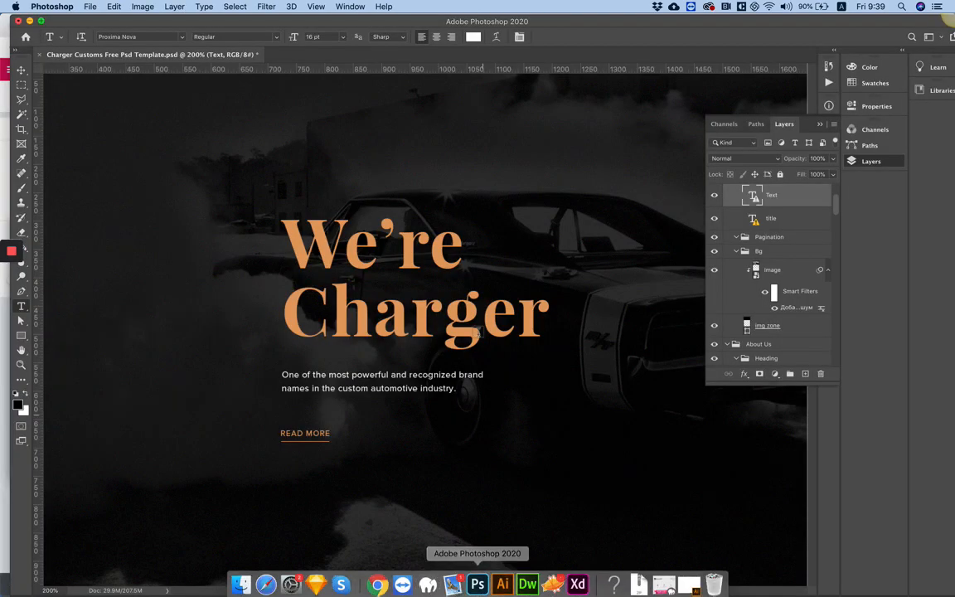
{"action": "left_click", "coordinate": [22, 84]}
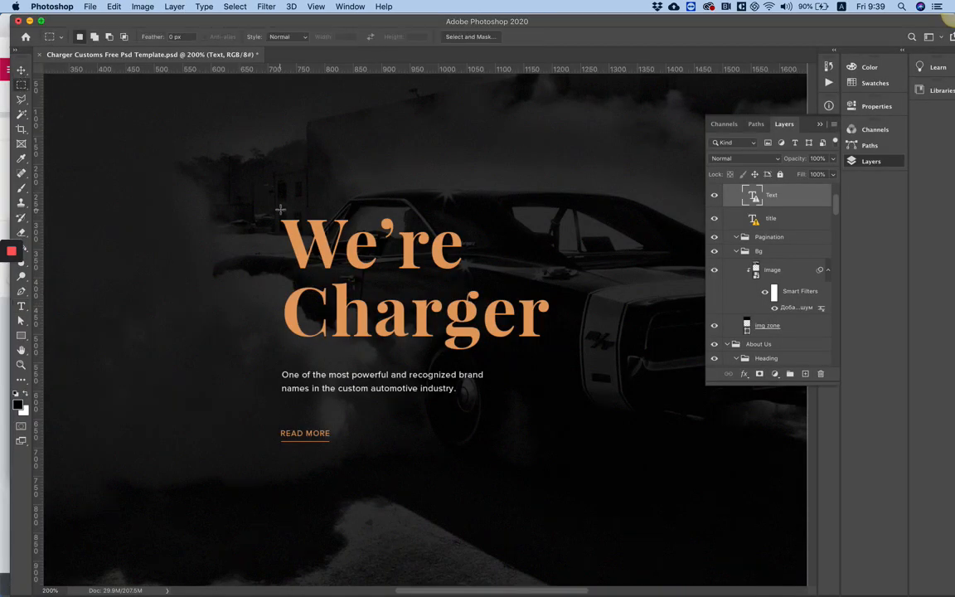
{"action": "left_click_drag", "start_coordinate": [281, 210], "coordinate": [553, 455]}
{"action": "left_click", "coordinate": [615, 396]}
{"action": "left_click_drag", "start_coordinate": [275, 207], "coordinate": [553, 467]}
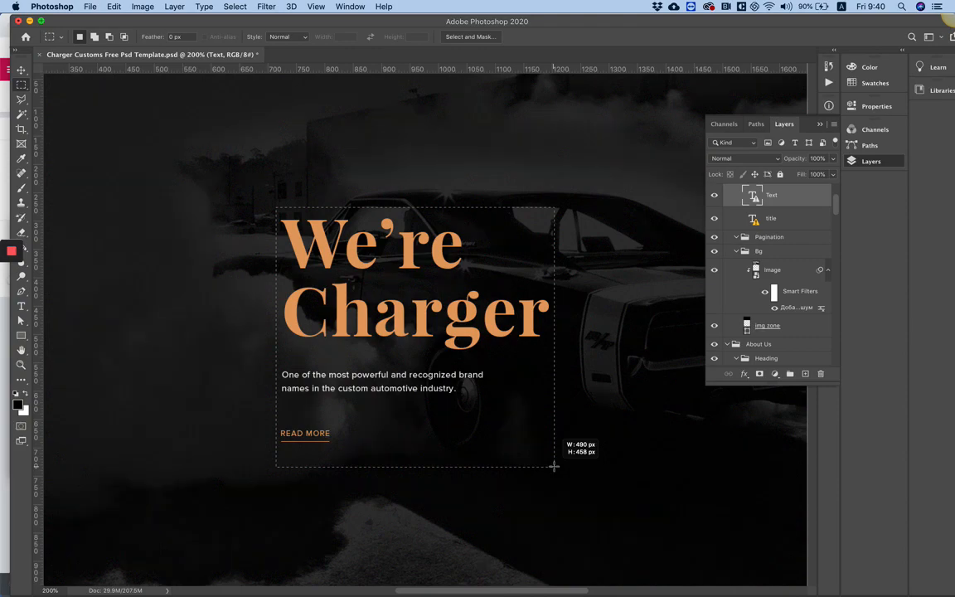
{"action": "left_click_drag", "start_coordinate": [554, 467], "coordinate": [554, 466]}
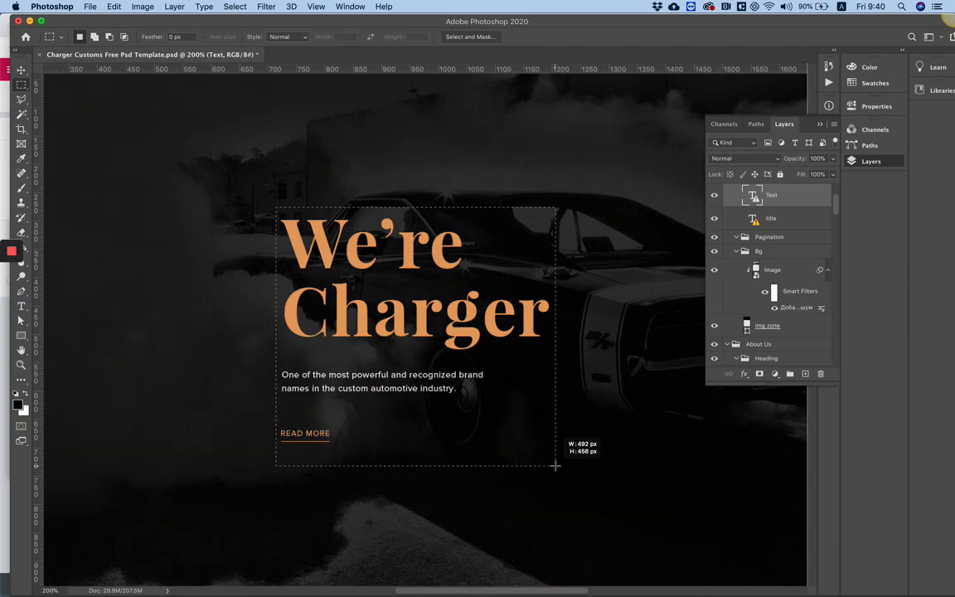
{"action": "left_click_drag", "start_coordinate": [556, 465], "coordinate": [556, 465]}
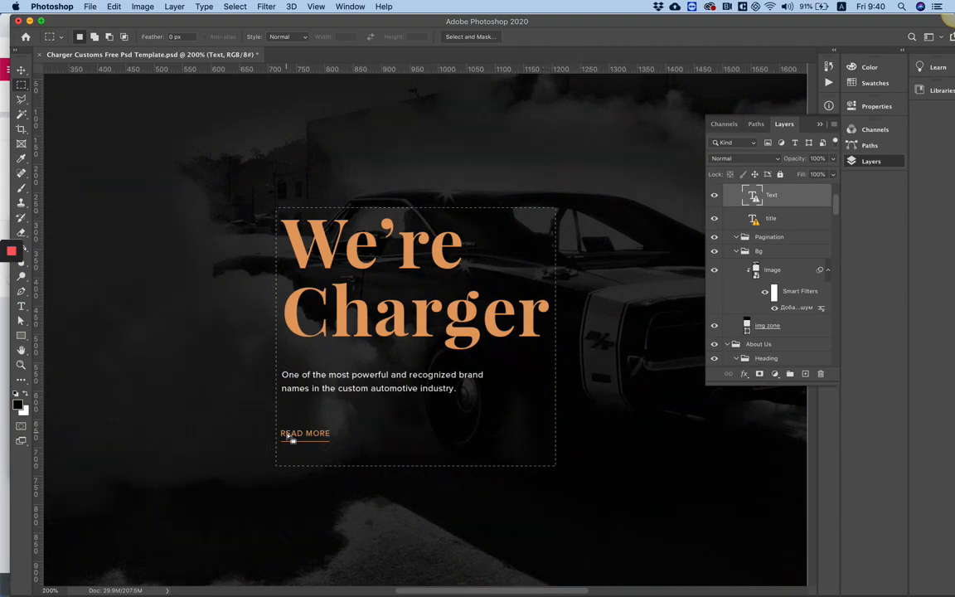
Show the marquee selection's dimensions in the Info panel and set the ruler units to Pixels
{"action": "left_click", "coordinate": [350, 7]}
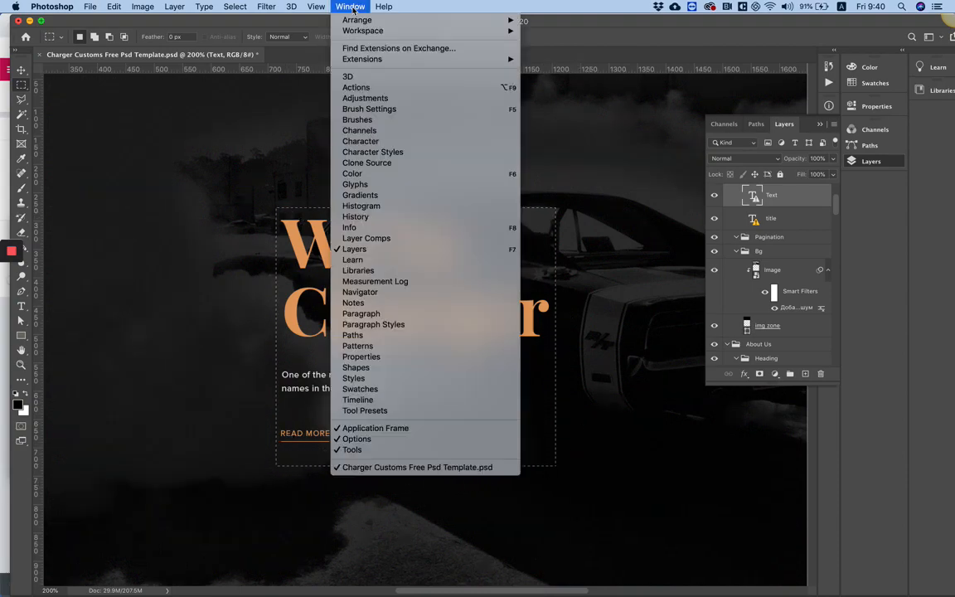
{"action": "left_click", "coordinate": [364, 227]}
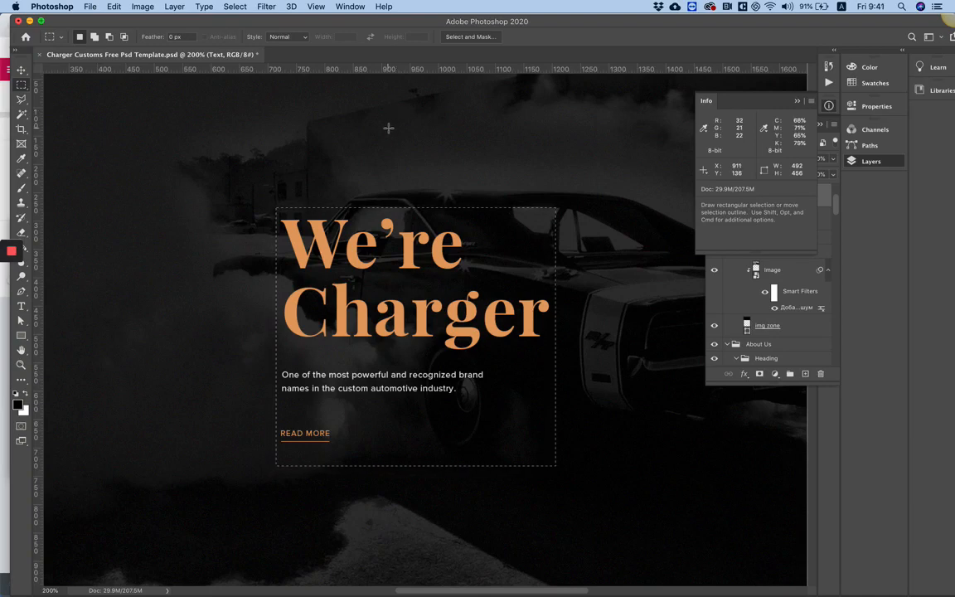
{"action": "key", "text": "super+r"}
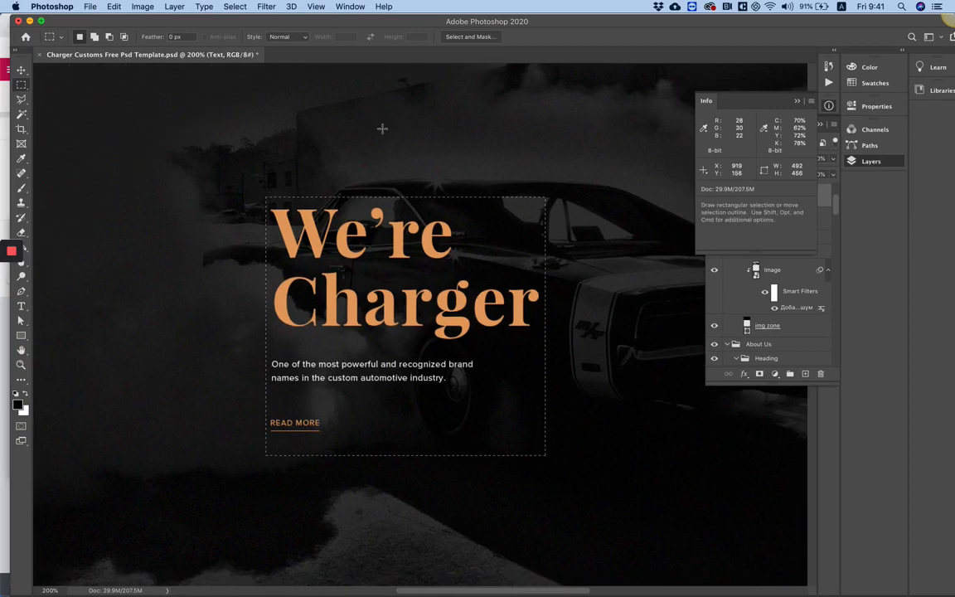
{"action": "key", "text": "super+r"}
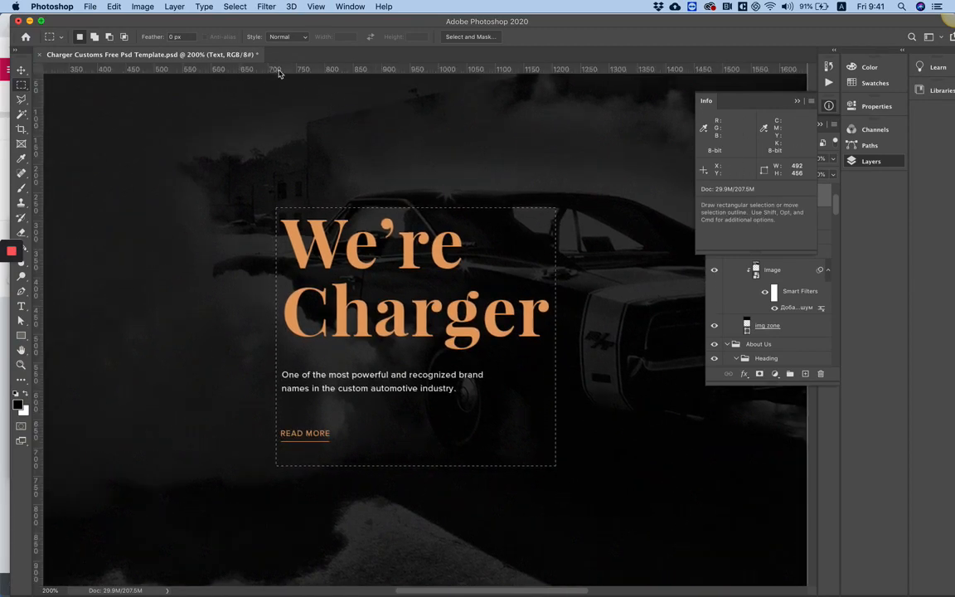
{"action": "right_click", "coordinate": [342, 75]}
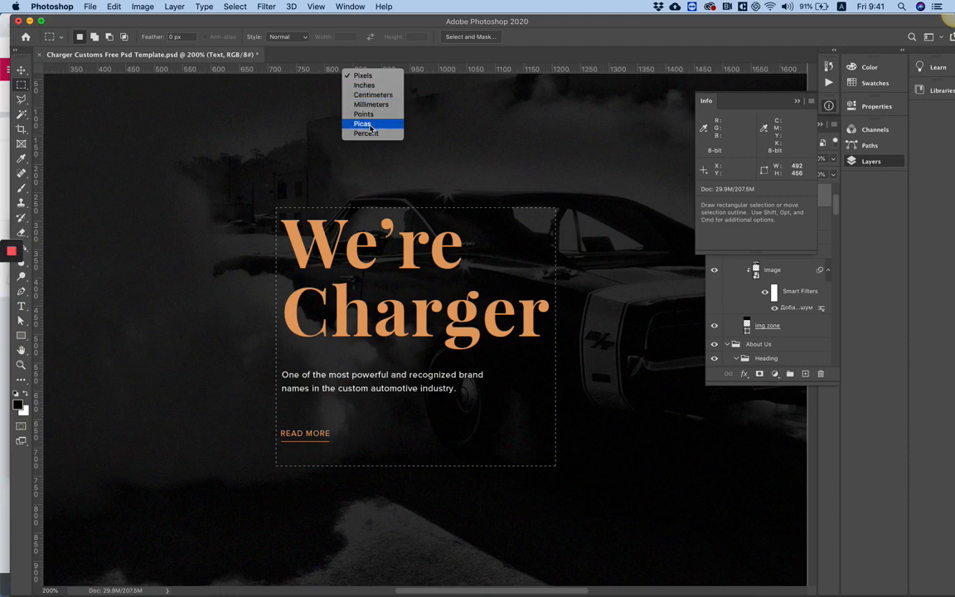
{"action": "left_click", "coordinate": [370, 76]}
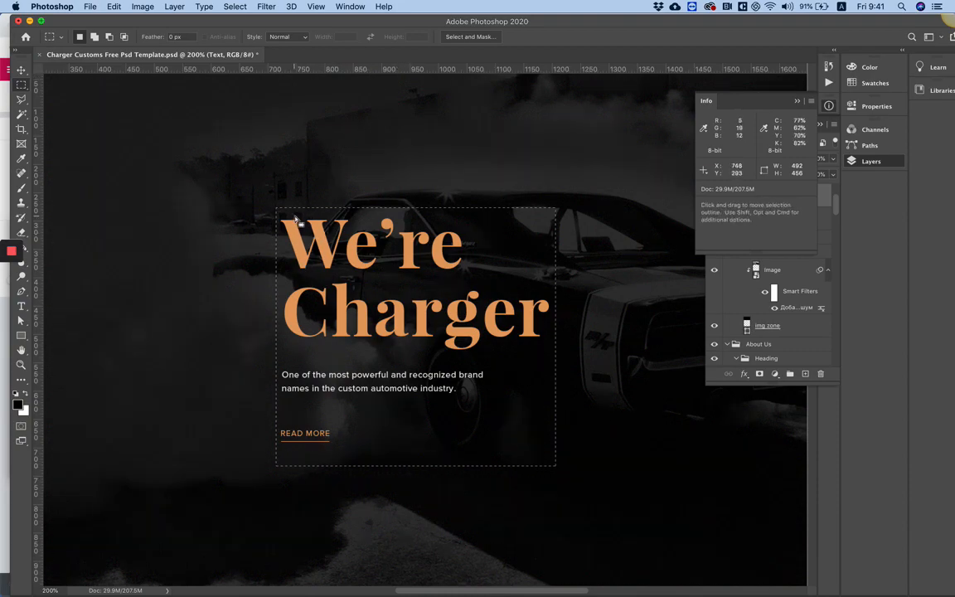
Switch to Google Chrome and set the hero section's boxed content width to 500
{"action": "scroll", "coordinate": [295, 217], "scroll_direction": "down", "scroll_amount": 2}
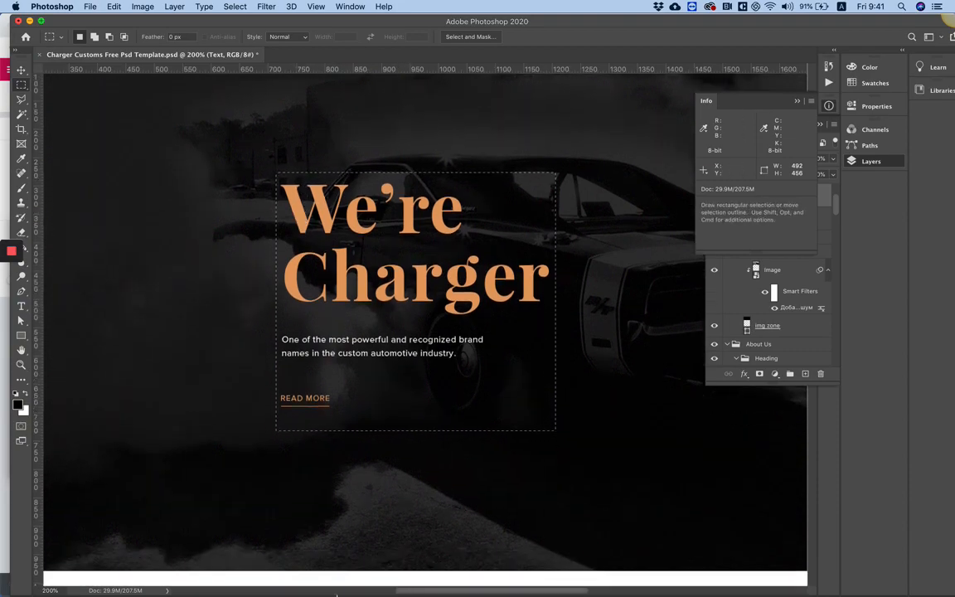
{"action": "left_click", "coordinate": [347, 575]}
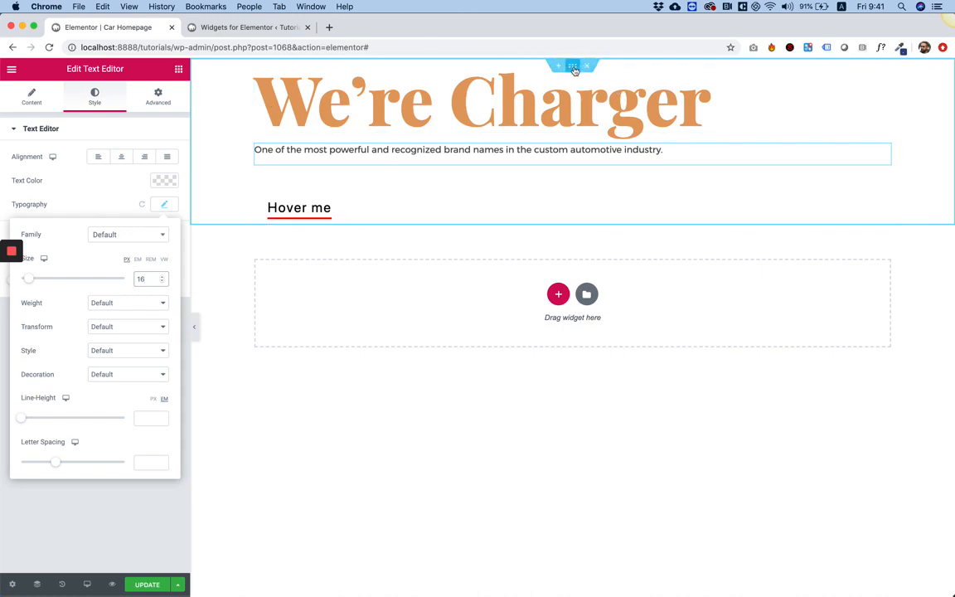
{"action": "right_click", "coordinate": [214, 114]}
{"action": "left_click", "coordinate": [246, 121]}
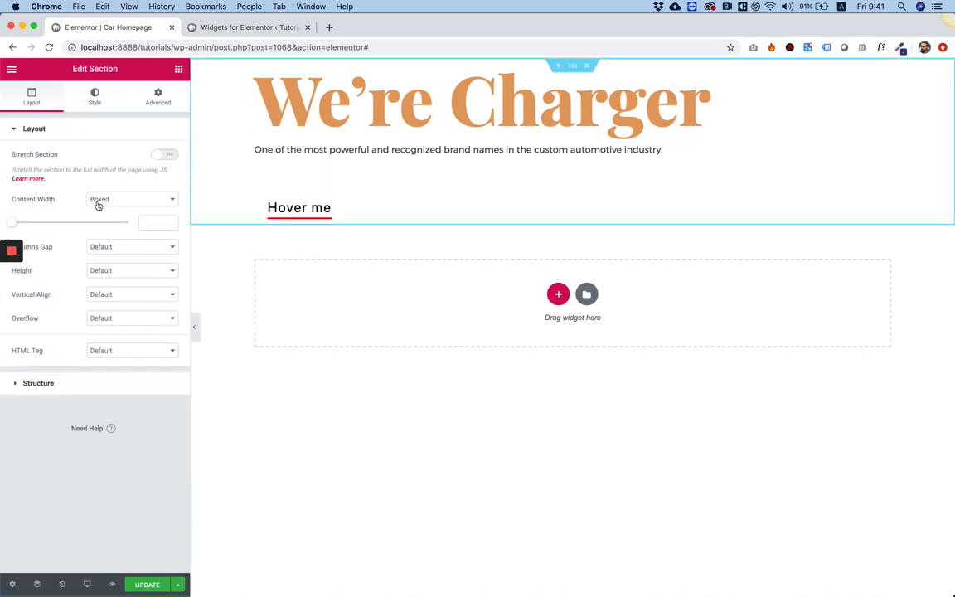
{"action": "left_click", "coordinate": [147, 221]}
{"action": "type", "text": "500"}
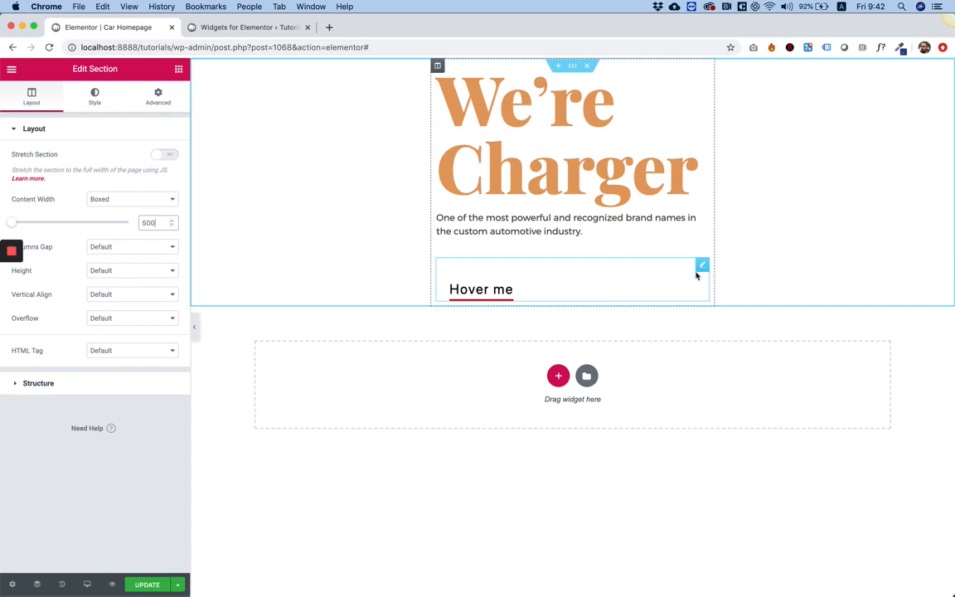
Unlink the margin values of the Hover me link widget and set its left margin to -24 px
{"action": "left_click", "coordinate": [702, 267]}
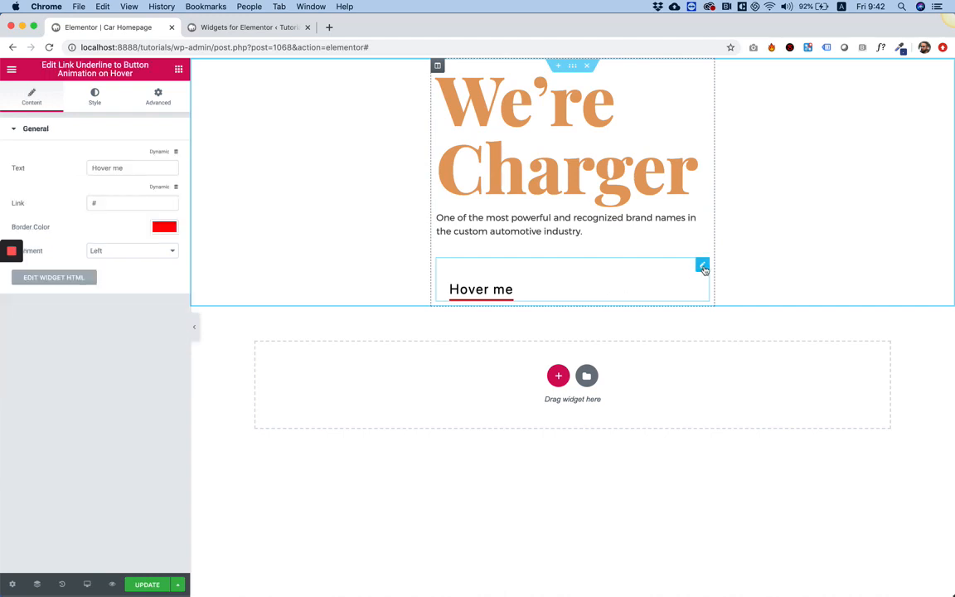
{"action": "left_click", "coordinate": [157, 98]}
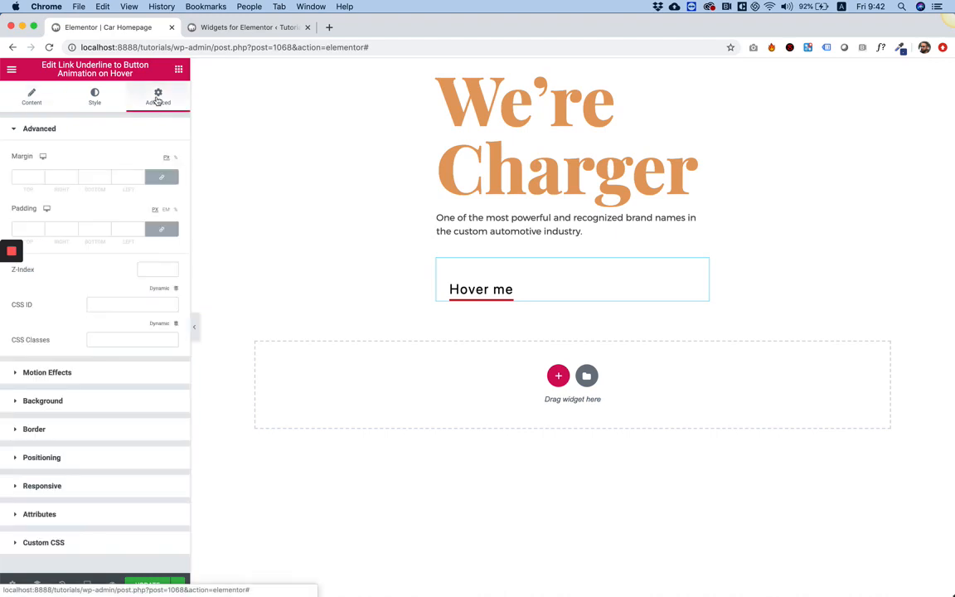
{"action": "left_click", "coordinate": [163, 179]}
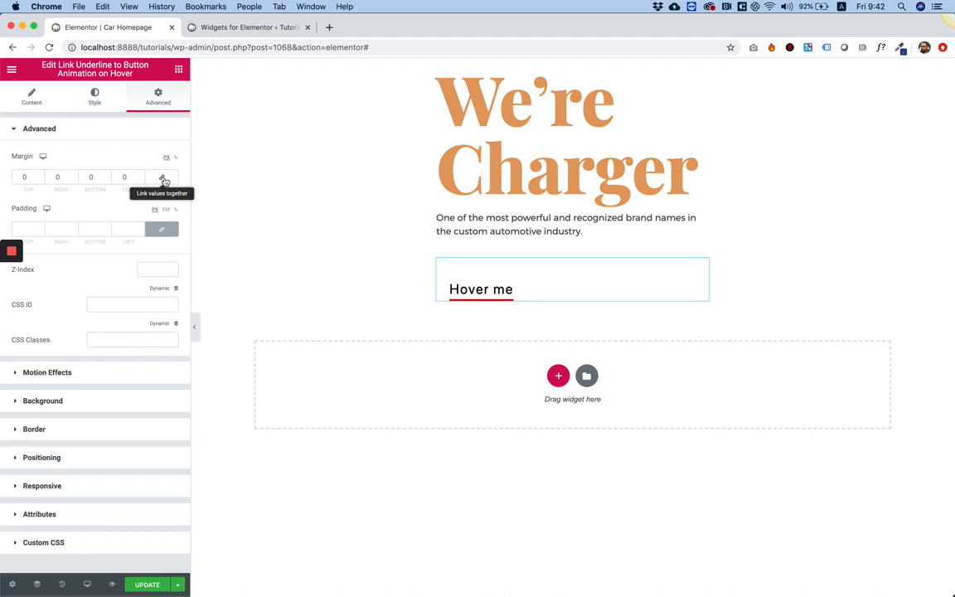
{"action": "left_click", "coordinate": [57, 179]}
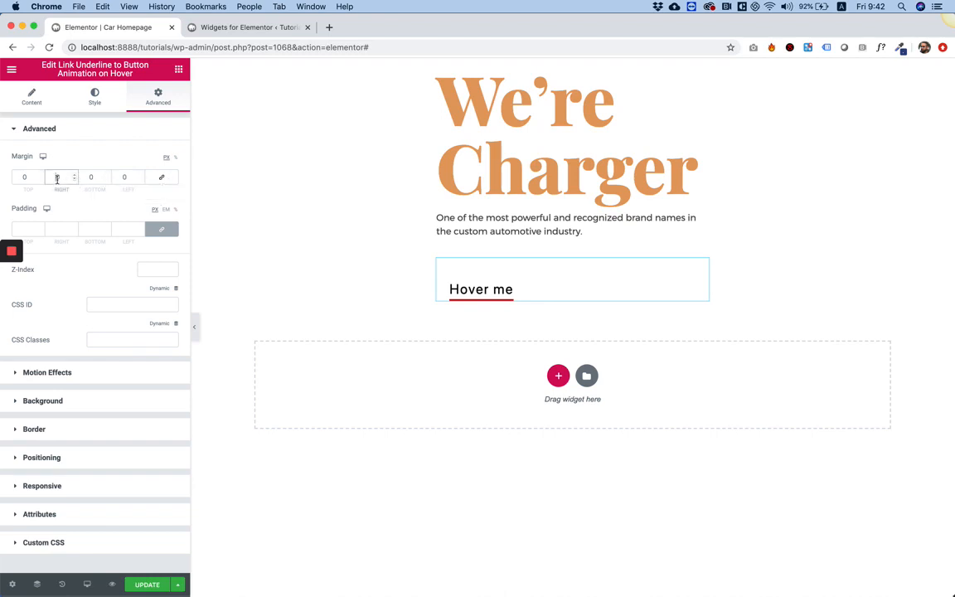
{"action": "left_click", "coordinate": [121, 176]}
{"action": "type", "text": "-12"}
{"action": "key", "text": "Down"}
{"action": "key", "text": "Down"}
{"action": "key", "text": "Down"}
{"action": "key", "text": "Down"}
{"action": "key", "text": "Down"}
{"action": "key", "text": "Down"}
{"action": "key", "text": "Down"}
{"action": "key", "text": "Down"}
{"action": "key", "text": "Down"}
{"action": "key", "text": "Down"}
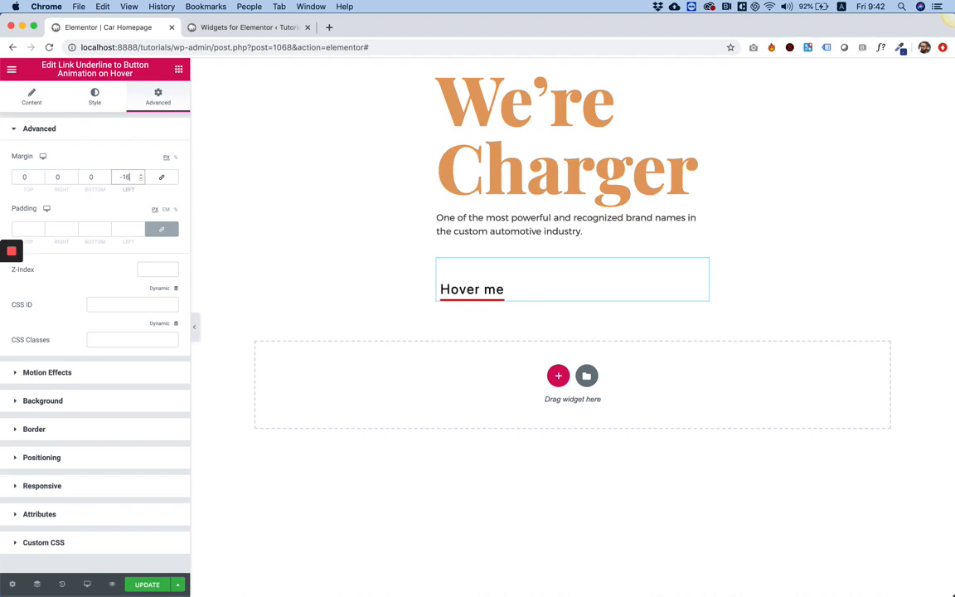
{"action": "key", "text": "Down"}
{"action": "key", "text": "Down"}
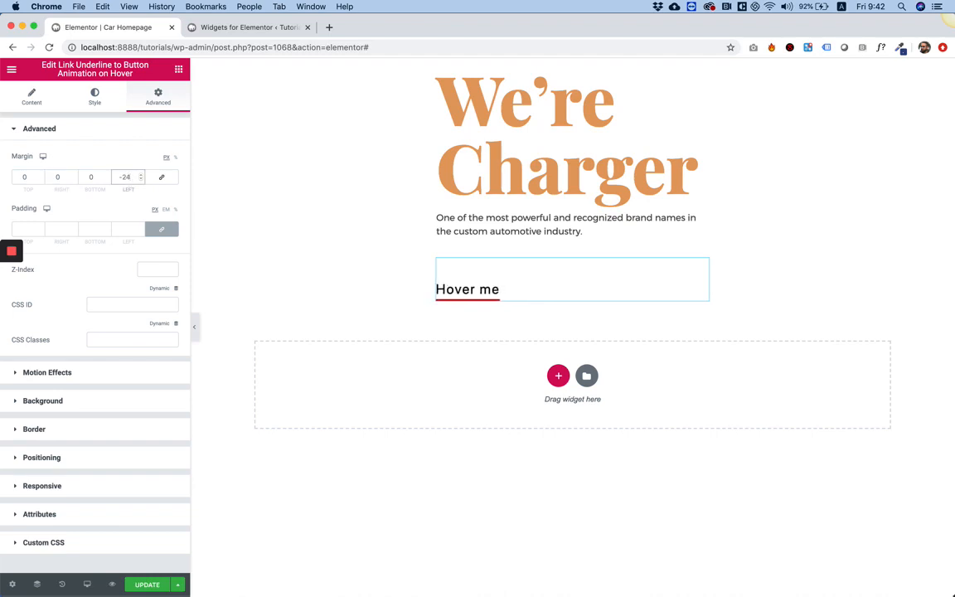
{"action": "key", "text": "Up"}
{"action": "key", "text": "Up"}
{"action": "key", "text": "Down"}
{"action": "key", "text": "Down"}
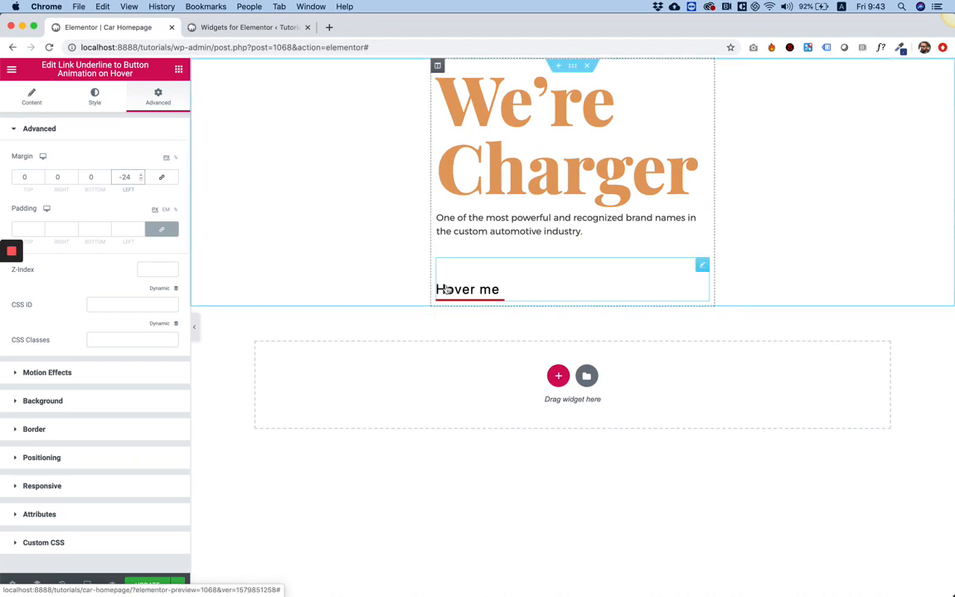
Switch to Adobe Photoshop, clear the marquee selection and check the READ MORE link below the intro text
{"action": "mouse_move", "coordinate": [427, 589]}
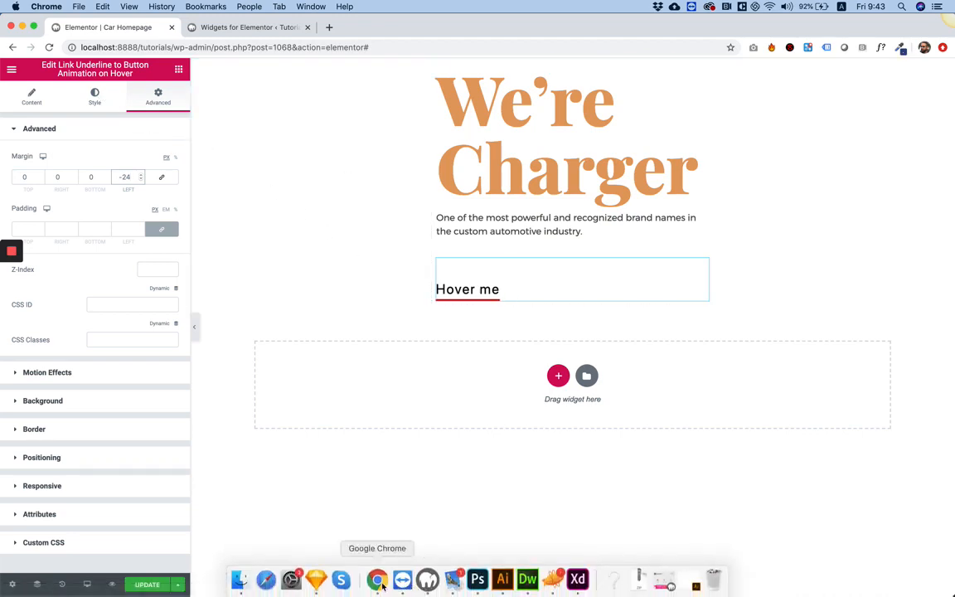
{"action": "left_click", "coordinate": [477, 579]}
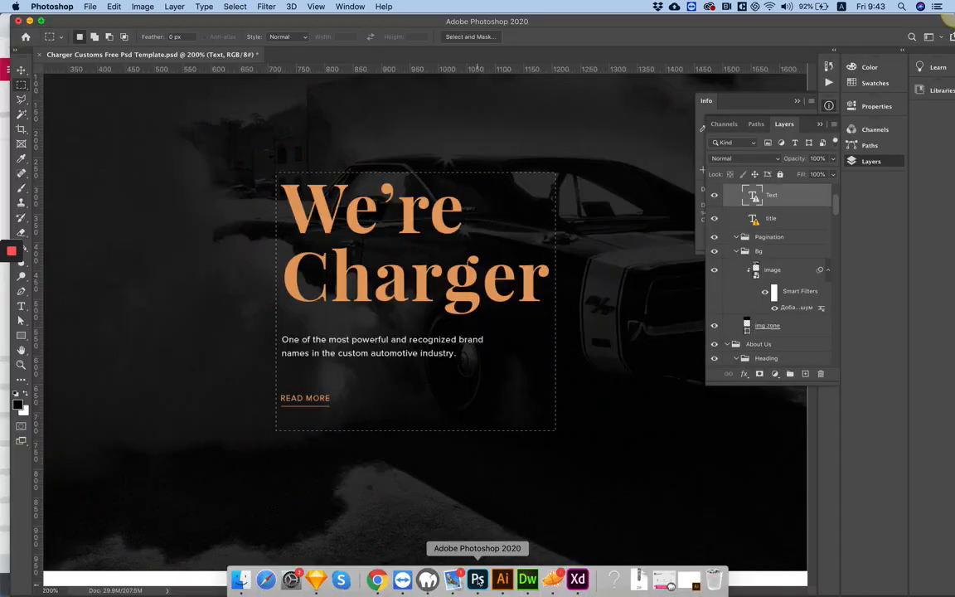
{"action": "left_click", "coordinate": [22, 68]}
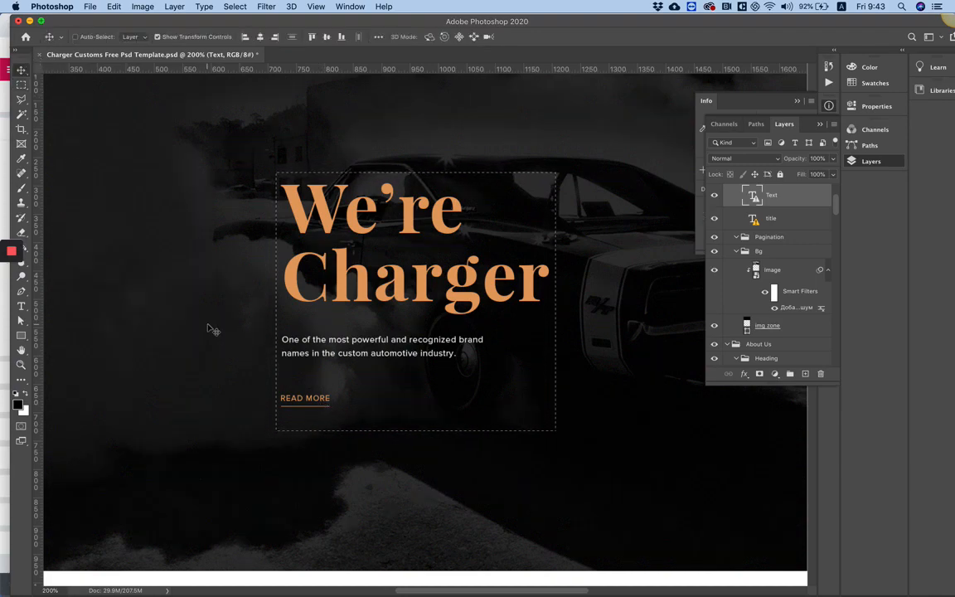
{"action": "key", "text": "super+d"}
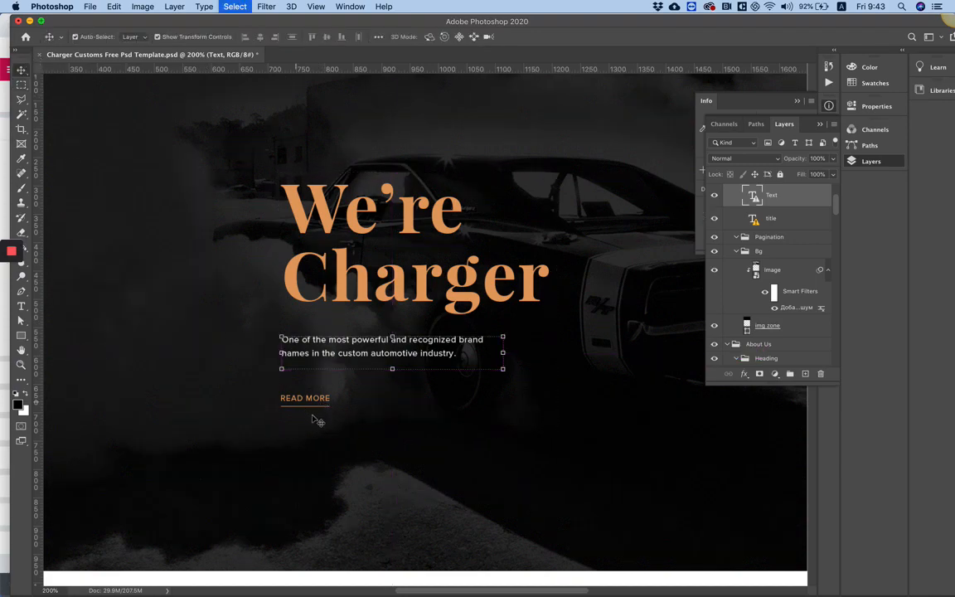
{"action": "left_click", "coordinate": [314, 412]}
{"action": "mouse_move", "coordinate": [448, 580]}
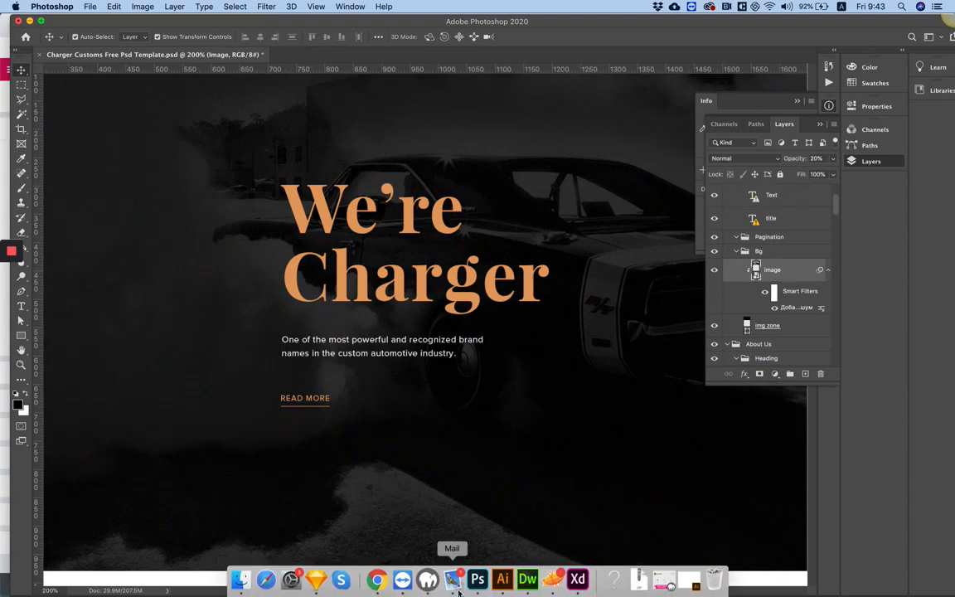
Switch to Google Chrome and replace the Hover me link widget's text with READ MORE
{"action": "left_click", "coordinate": [386, 583]}
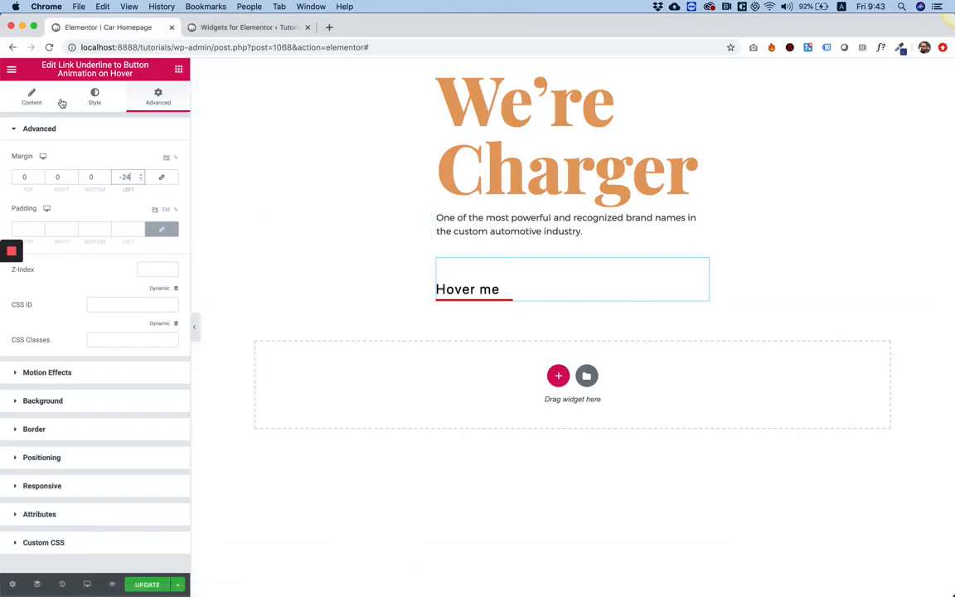
{"action": "left_click", "coordinate": [31, 97]}
{"action": "left_click", "coordinate": [134, 166]}
{"action": "key", "text": "super+a"}
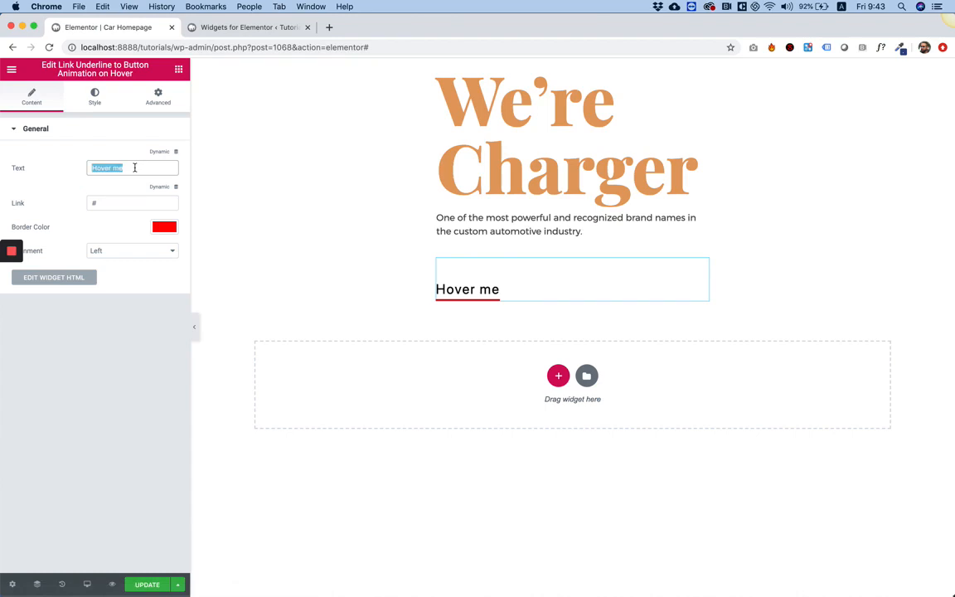
{"action": "type", "text": "READ MORRE"}
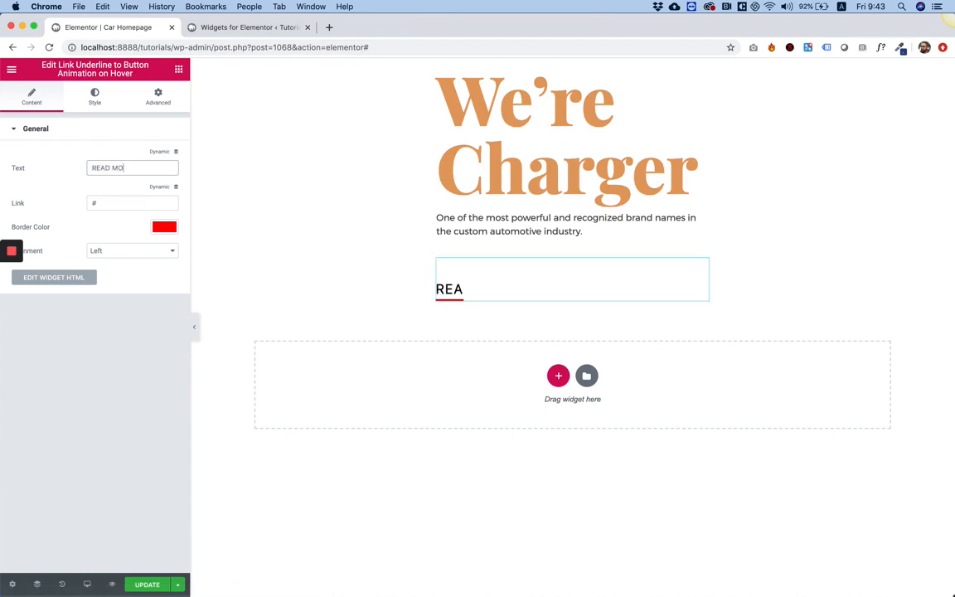
{"action": "key", "text": "BackSpace"}
{"action": "key", "text": "BackSpace"}
{"action": "type", "text": "E"}
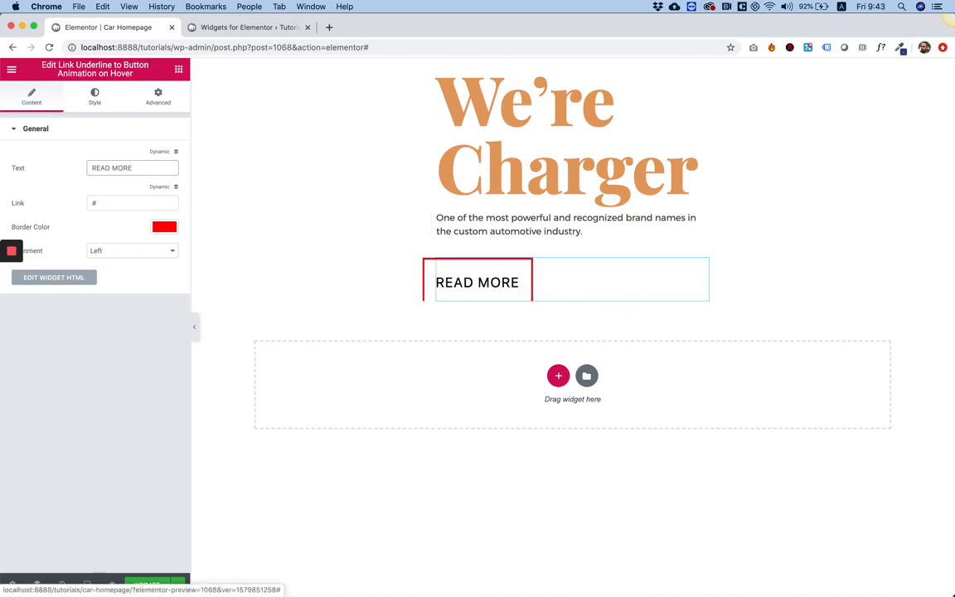
Check the READ MORE link's color in the Adobe Photoshop design and switch back to Google Chrome
{"action": "mouse_move", "coordinate": [428, 589]}
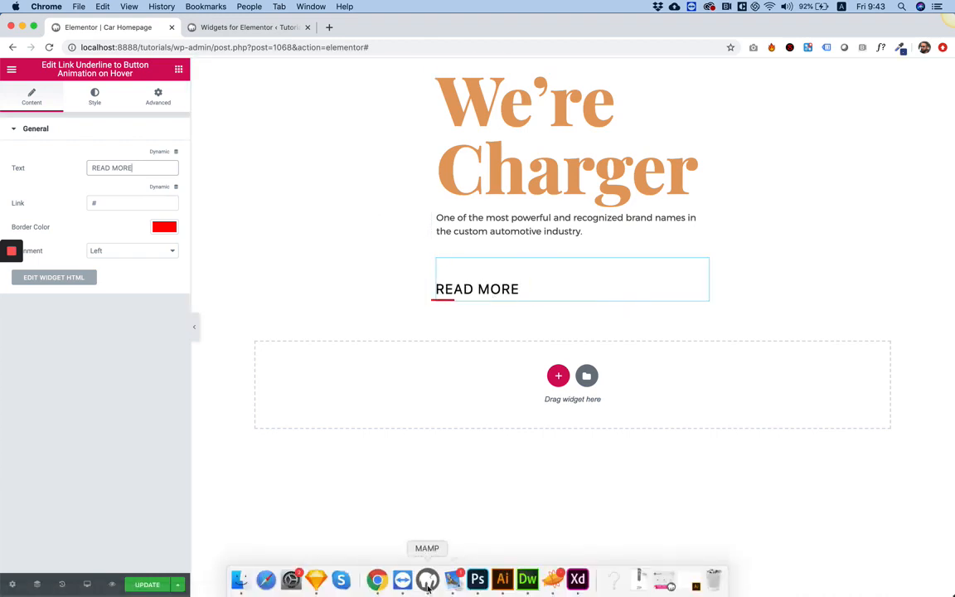
{"action": "left_click", "coordinate": [477, 579]}
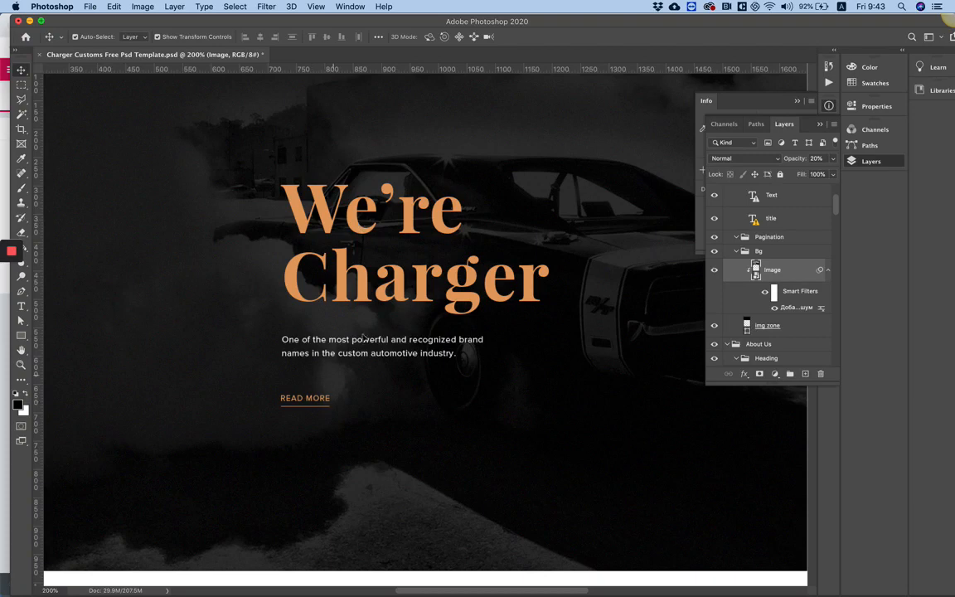
{"action": "left_click", "coordinate": [376, 578]}
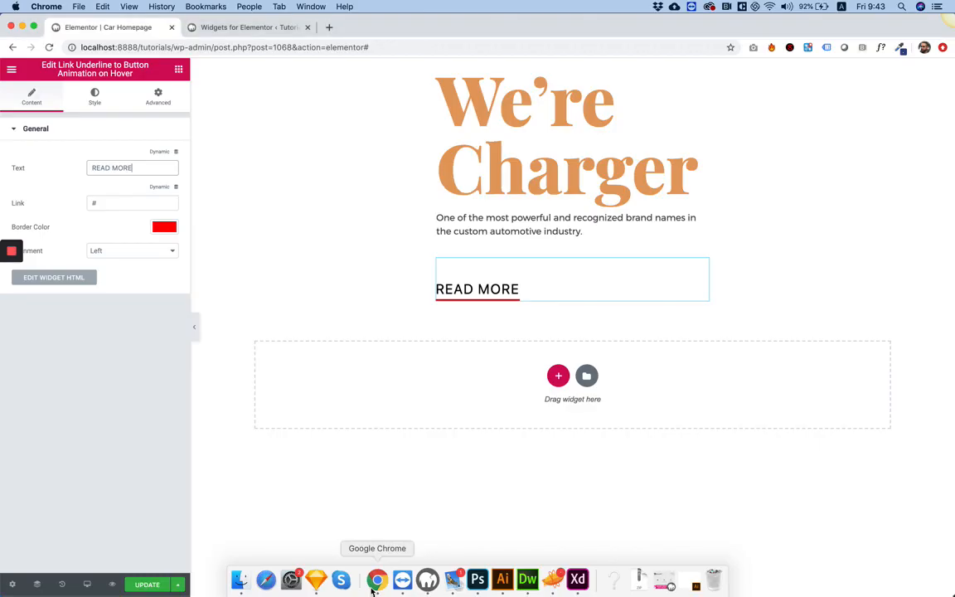
Copy the We're Charger heading's text color and apply it, #E3A062, as the READ MORE widget's border color
{"action": "left_click", "coordinate": [480, 175]}
{"action": "left_click", "coordinate": [94, 97]}
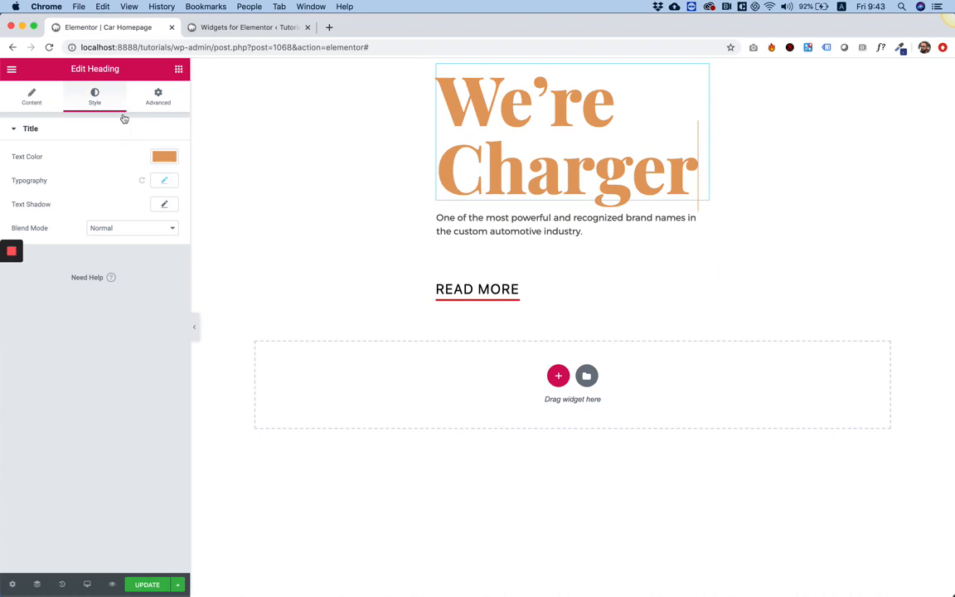
{"action": "left_click", "coordinate": [164, 157]}
{"action": "key", "text": "super+c"}
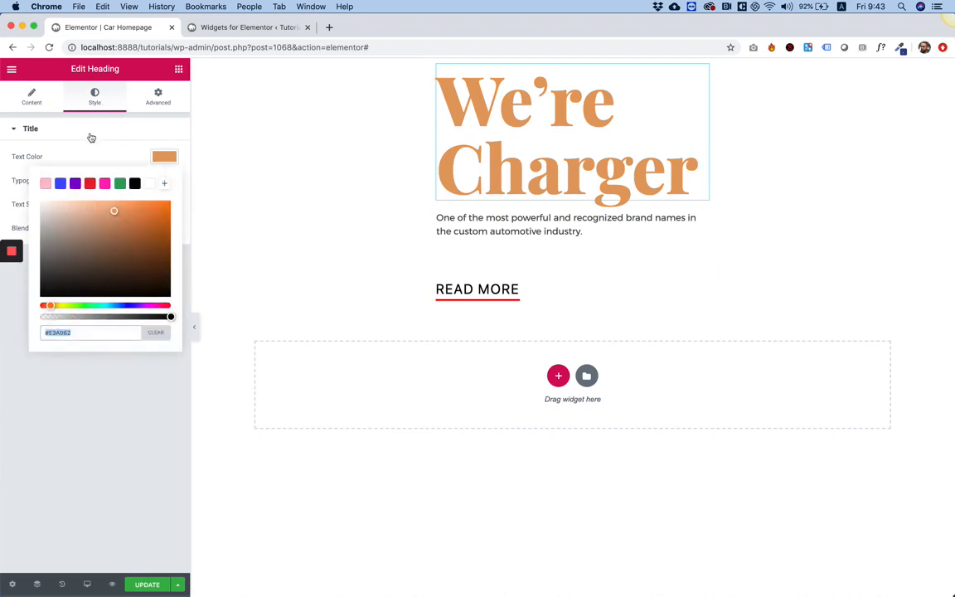
{"action": "left_click", "coordinate": [156, 482]}
{"action": "left_click", "coordinate": [545, 299]}
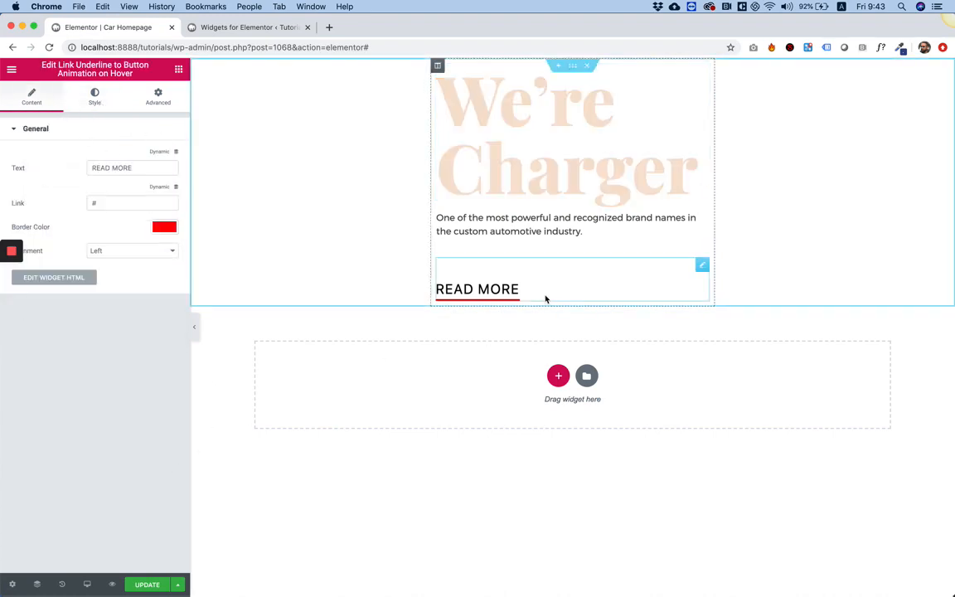
{"action": "left_click", "coordinate": [160, 231]}
{"action": "key", "text": "super+v"}
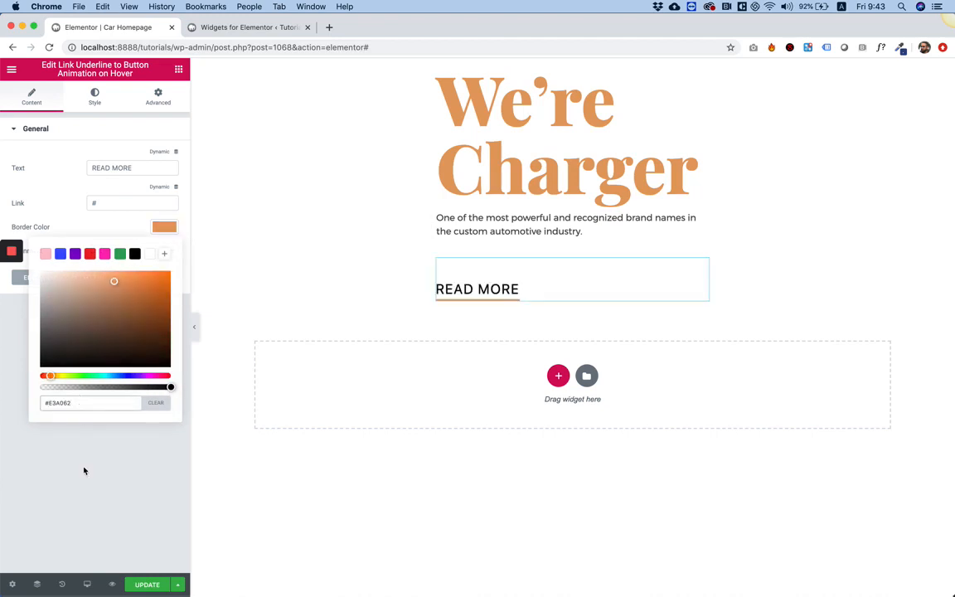
{"action": "left_click", "coordinate": [83, 490]}
Enable text styles for the READ MORE widget and set its text color to #E3A062
{"action": "left_click", "coordinate": [96, 98]}
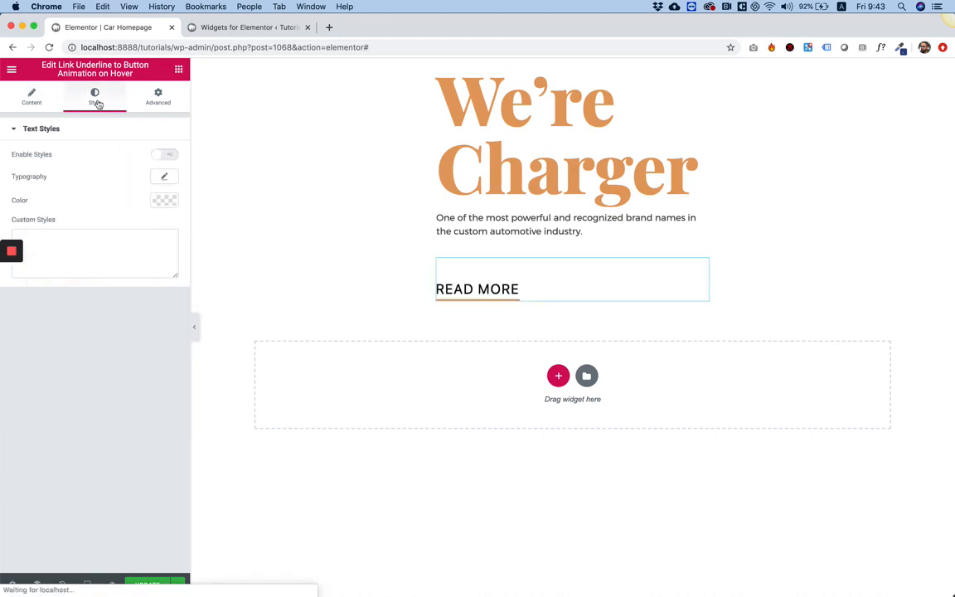
{"action": "left_click", "coordinate": [165, 155]}
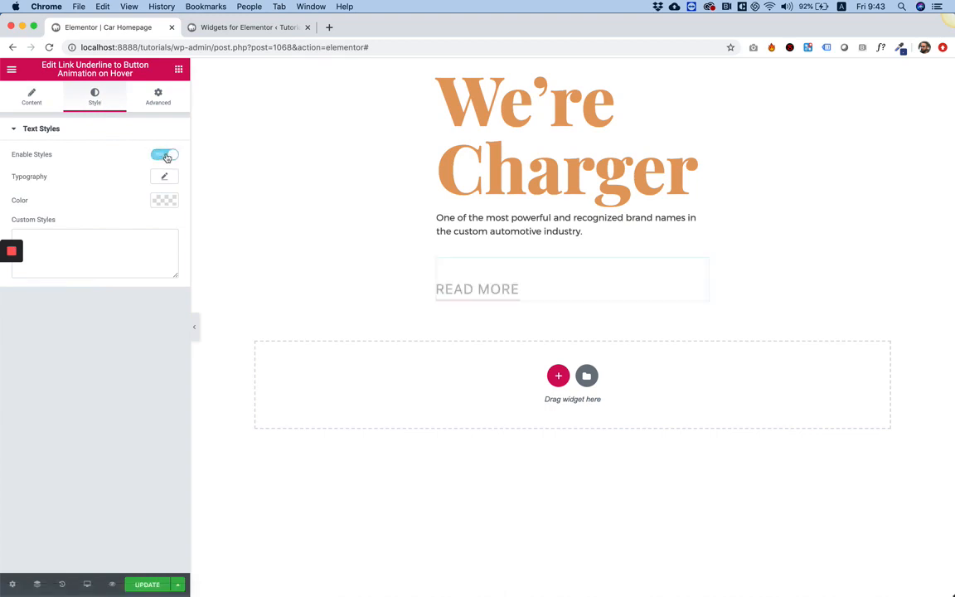
{"action": "left_click", "coordinate": [164, 201]}
{"action": "type", "text": "#E69352"}
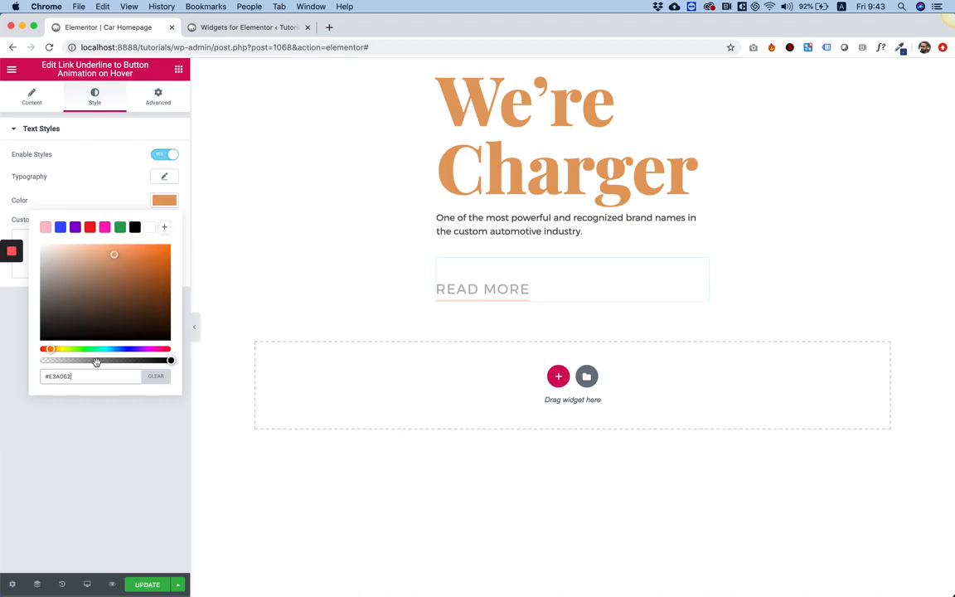
{"action": "left_click", "coordinate": [95, 482]}
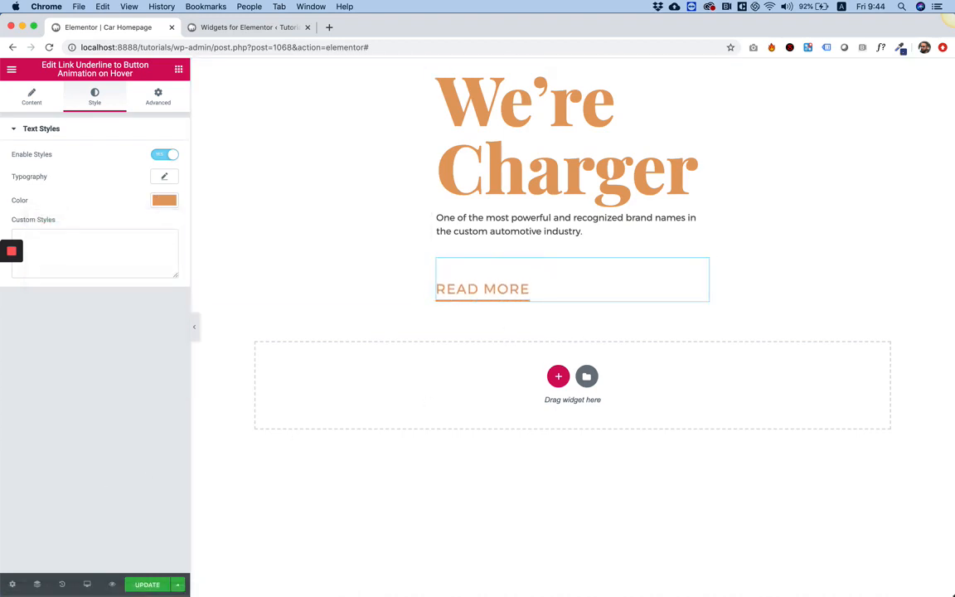
Switch to Adobe Photoshop and check the READ MORE text layer's font settings with the Type tool
{"action": "left_click", "coordinate": [477, 580]}
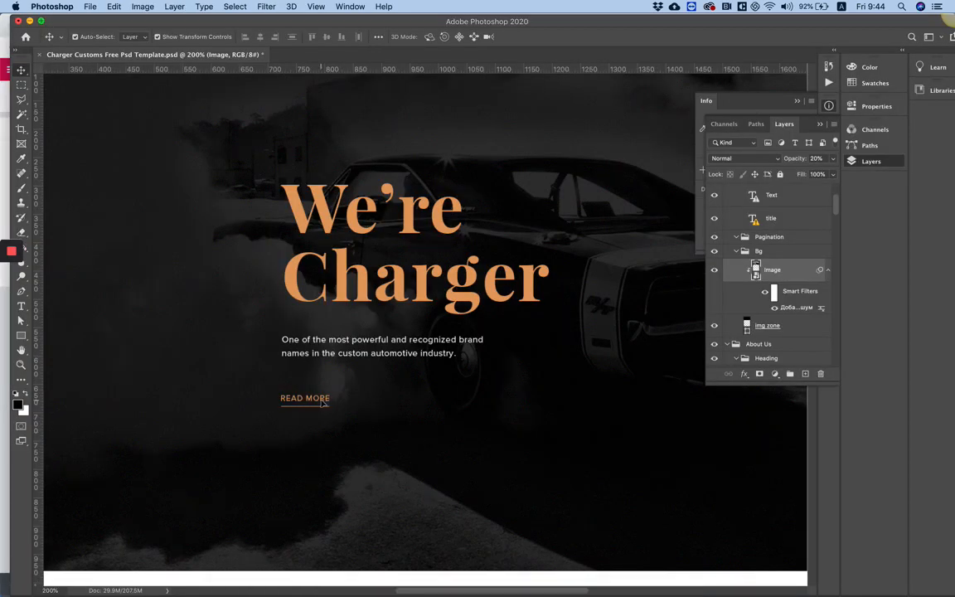
{"action": "left_click", "coordinate": [323, 401]}
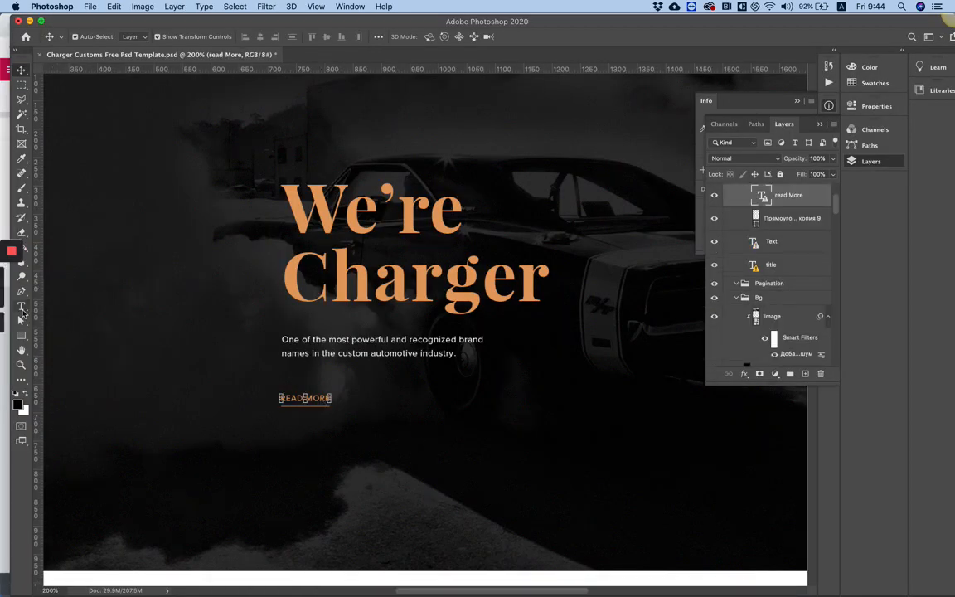
{"action": "left_click", "coordinate": [23, 308]}
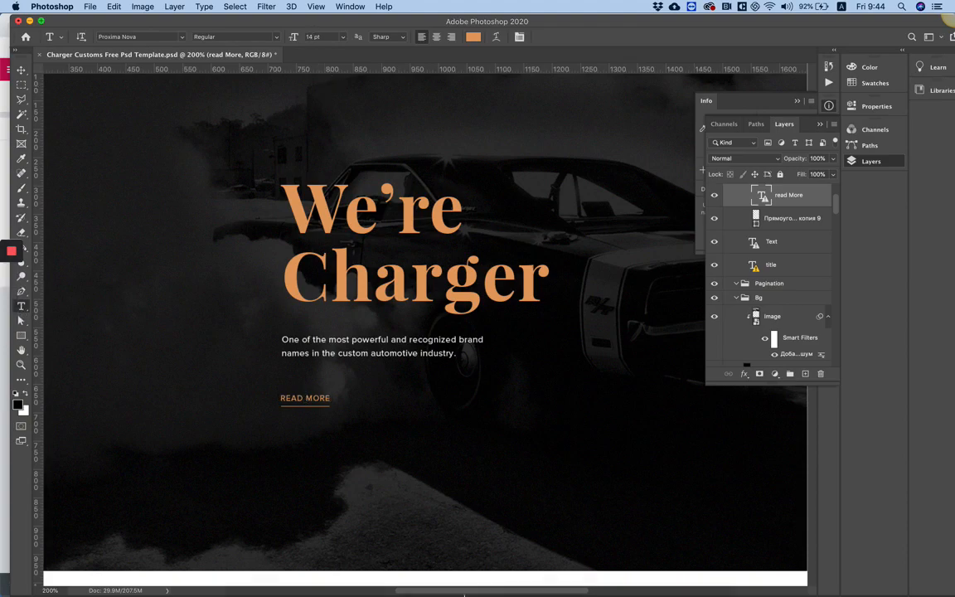
Switch to Google Chrome and set the READ MORE widget's font size to 14 px
{"action": "left_click", "coordinate": [376, 578]}
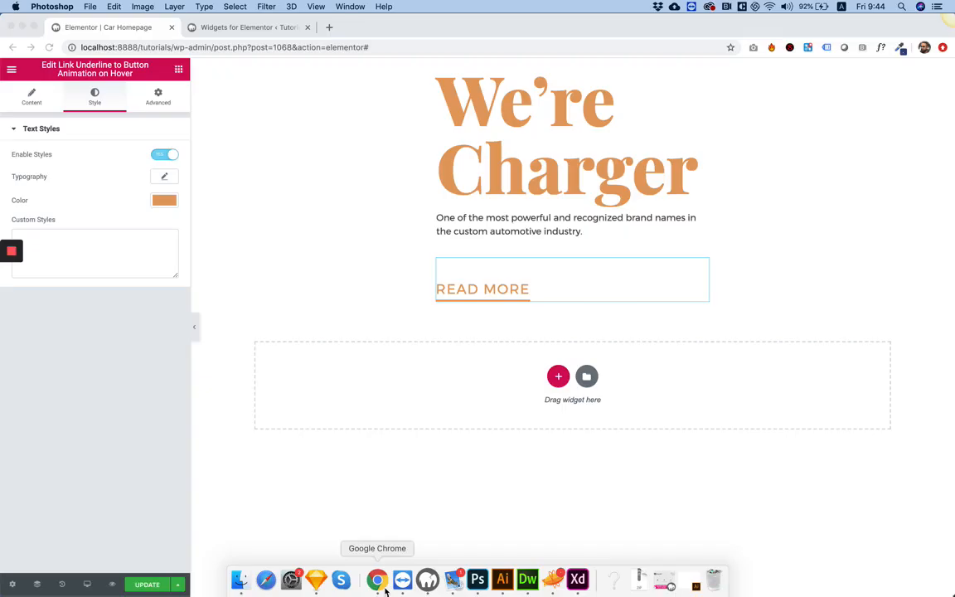
{"action": "left_click", "coordinate": [164, 177]}
{"action": "left_click", "coordinate": [143, 250]}
{"action": "type", "text": "1"}
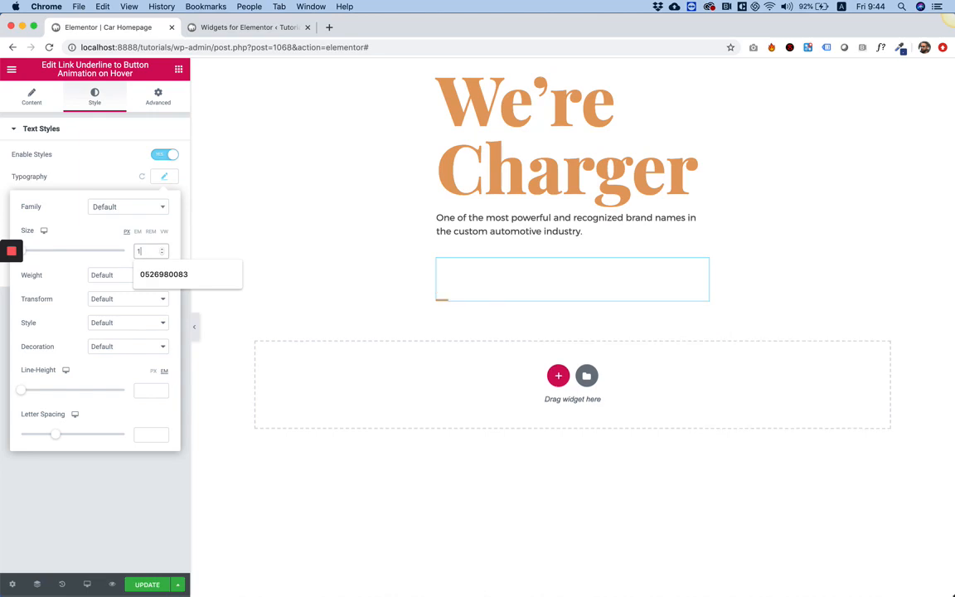
{"action": "type", "text": "4"}
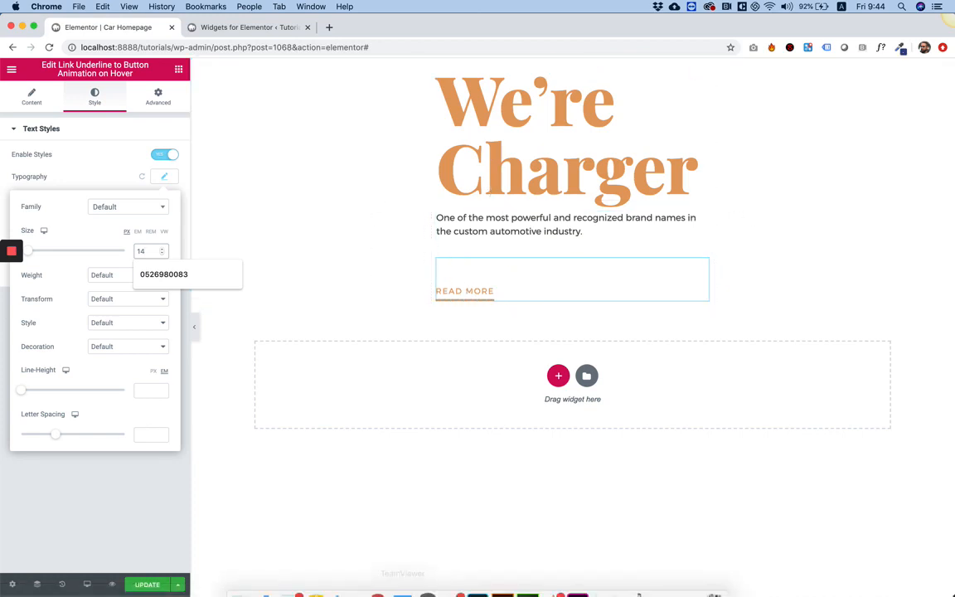
Switch to Adobe Photoshop, activate the Move tool and select the hero's car background image layer
{"action": "left_click", "coordinate": [478, 579]}
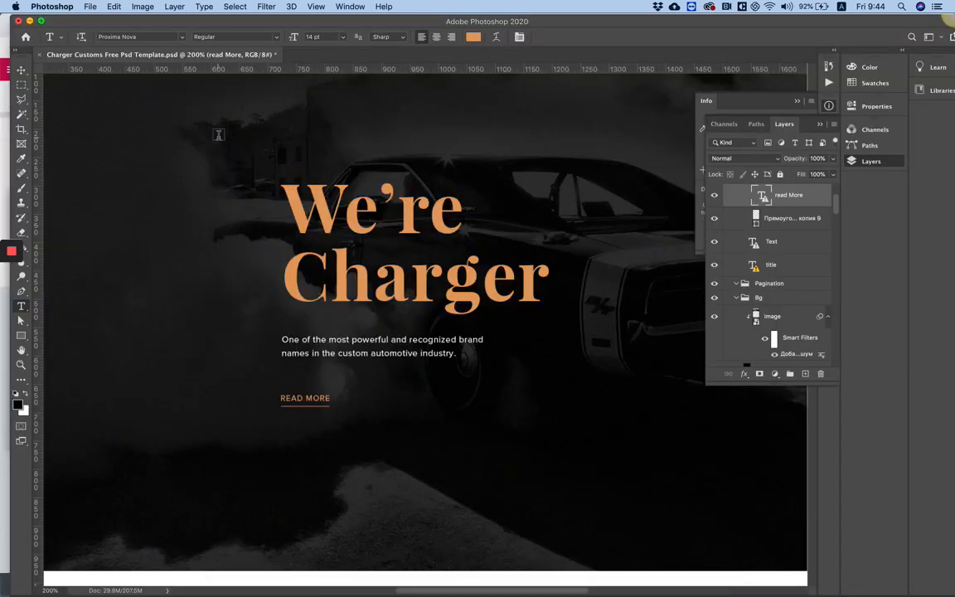
{"action": "left_click", "coordinate": [22, 68]}
{"action": "left_click_drag", "start_coordinate": [97, 24], "coordinate": [87, 23]}
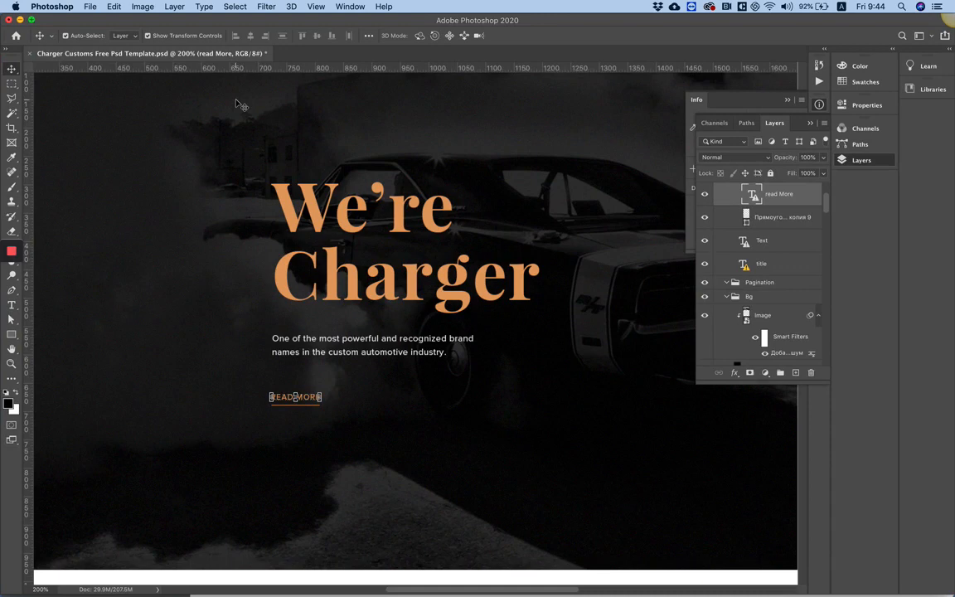
{"action": "scroll", "coordinate": [450, 150], "scroll_direction": "up", "scroll_amount": 3}
{"action": "left_click", "coordinate": [453, 149]}
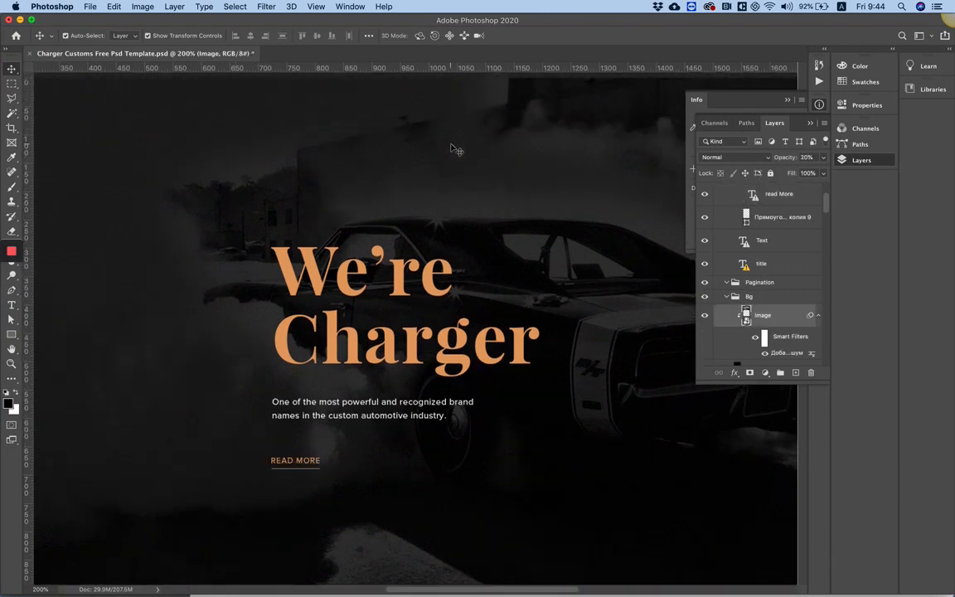
{"action": "scroll", "coordinate": [773, 320], "scroll_direction": "down", "scroll_amount": 2}
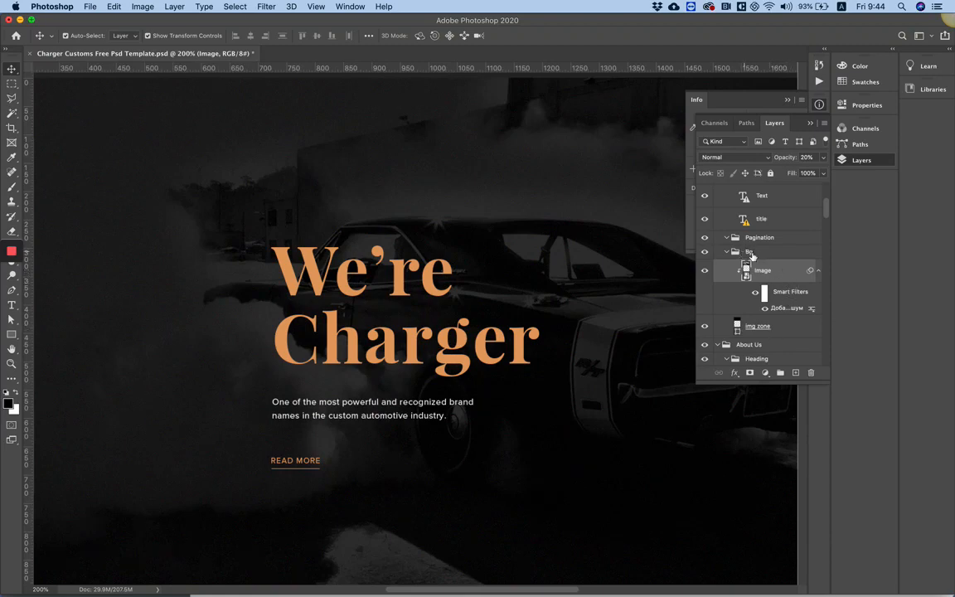
Examine the Bg group's contents, including the Image layer with its smart filters and the img zone layer
{"action": "left_click", "coordinate": [727, 252]}
{"action": "left_click", "coordinate": [727, 252]}
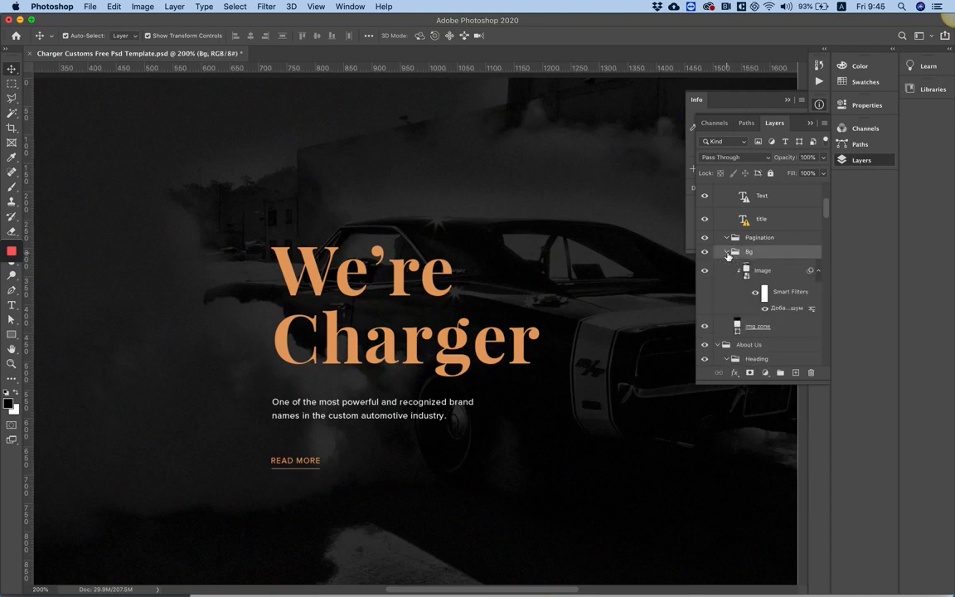
{"action": "left_click", "coordinate": [760, 274]}
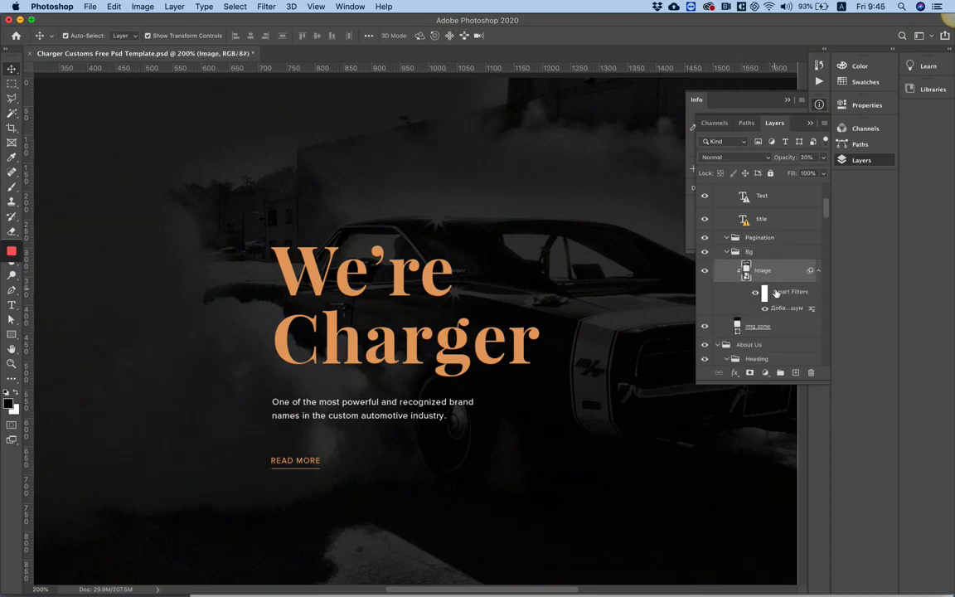
{"action": "left_click", "coordinate": [751, 326]}
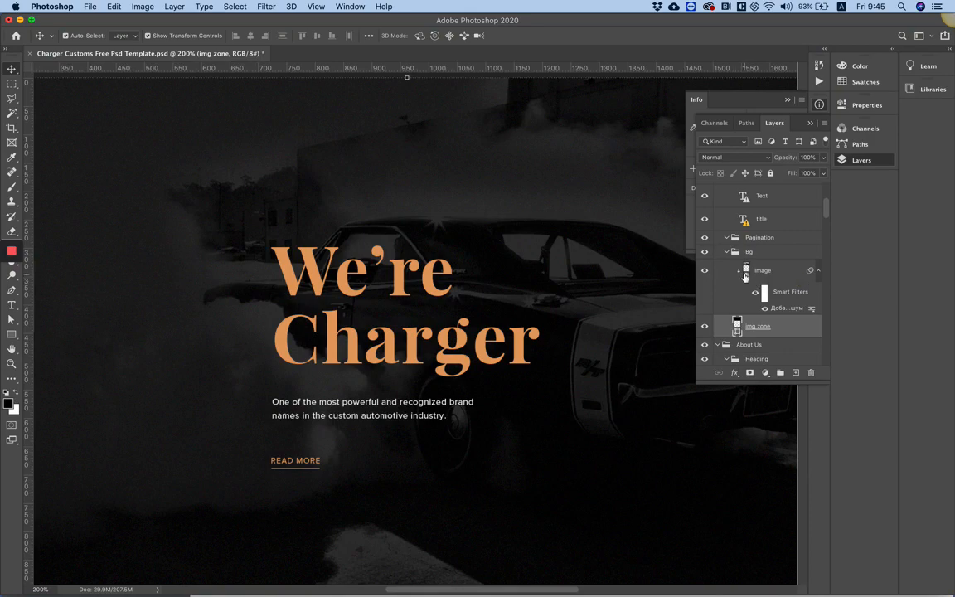
{"action": "left_click", "coordinate": [781, 296]}
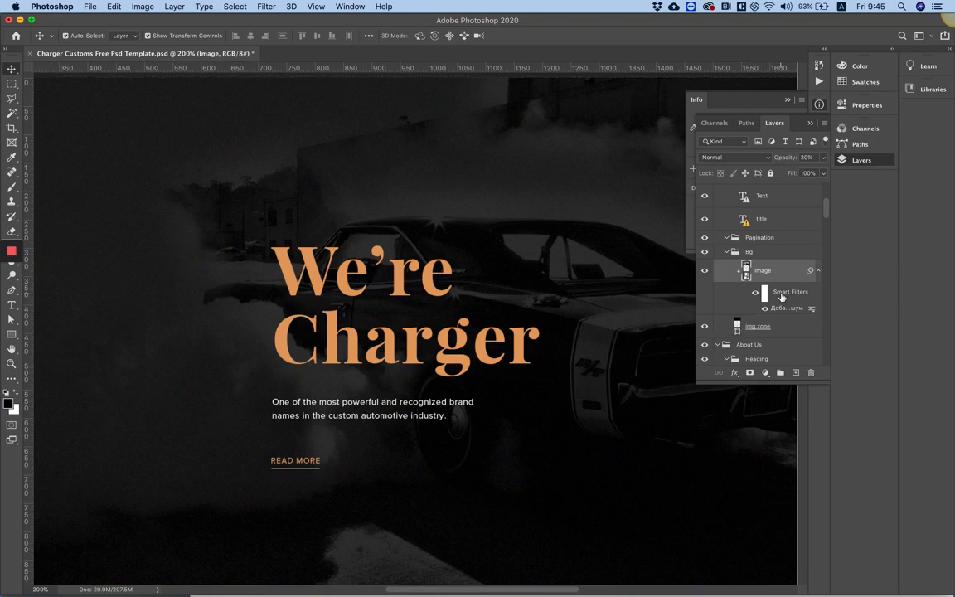
{"action": "left_click", "coordinate": [736, 330]}
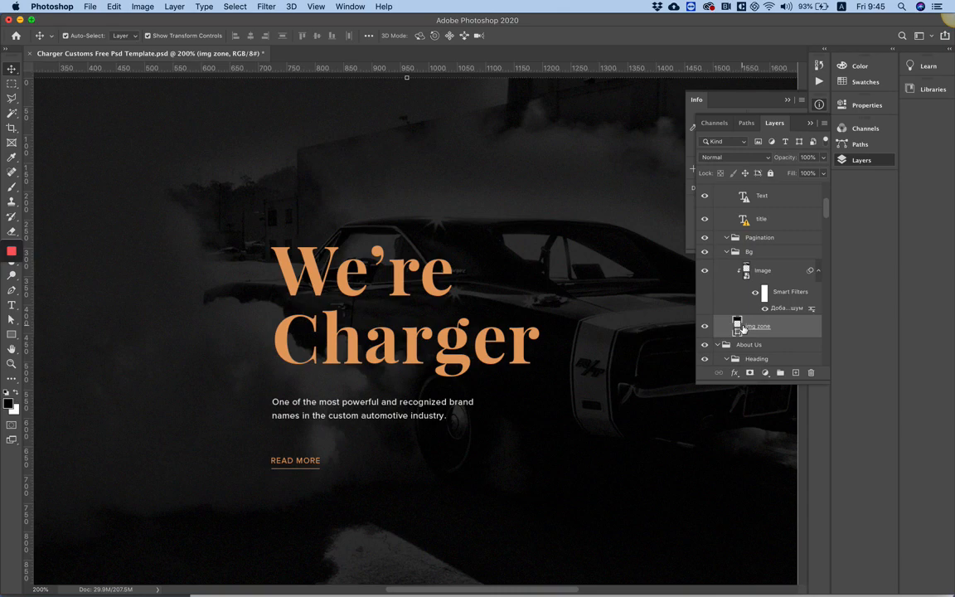
Select the Bg group and open the Export As settings for it
{"action": "left_click", "coordinate": [757, 253]}
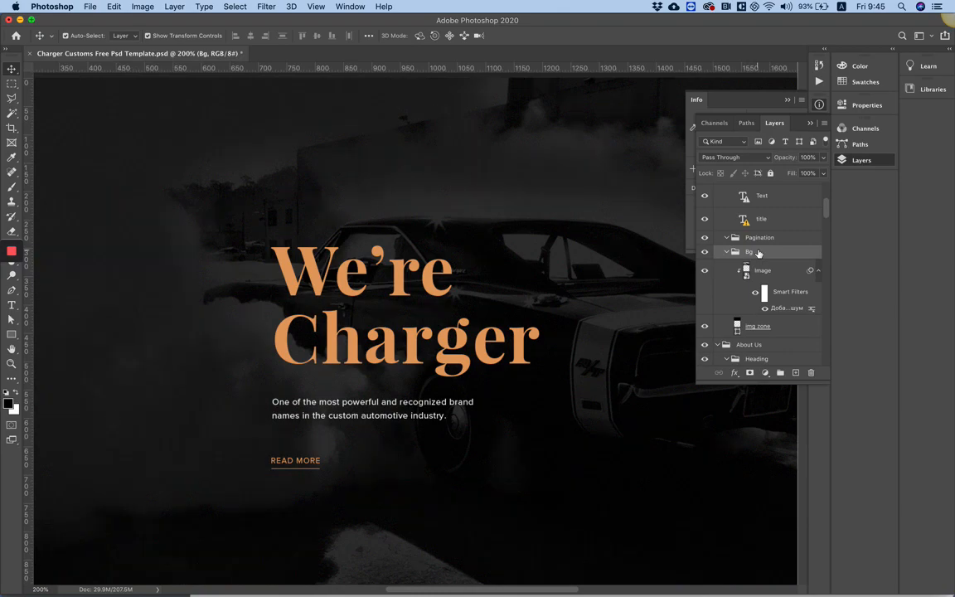
{"action": "right_click", "coordinate": [758, 253]}
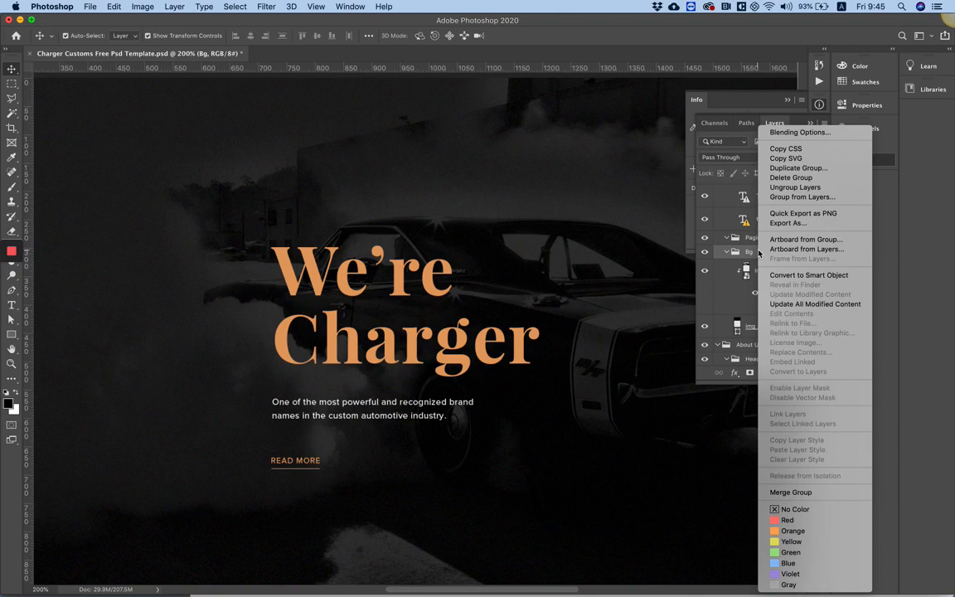
{"action": "left_click", "coordinate": [746, 253]}
{"action": "right_click", "coordinate": [743, 253]}
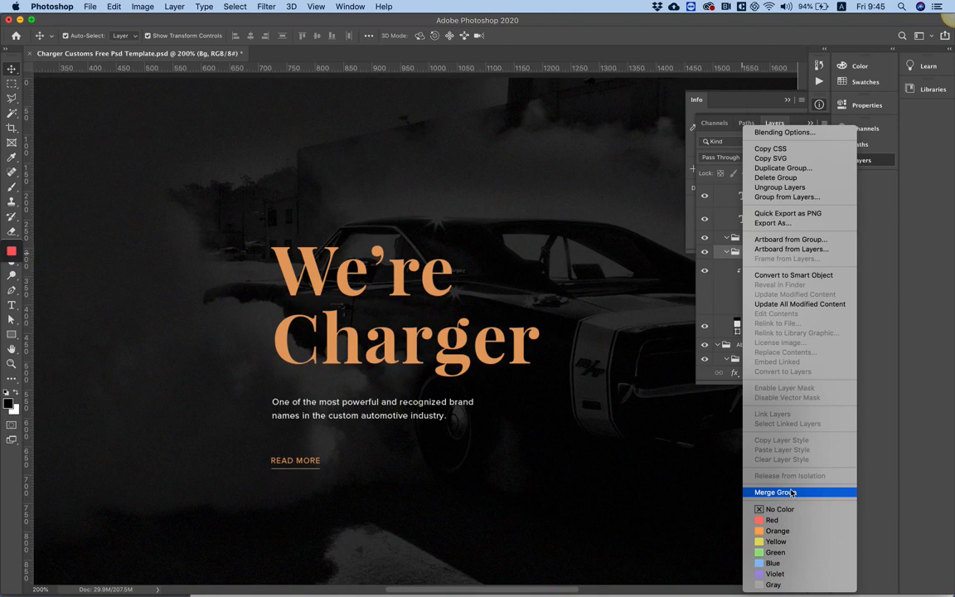
{"action": "left_click", "coordinate": [806, 224]}
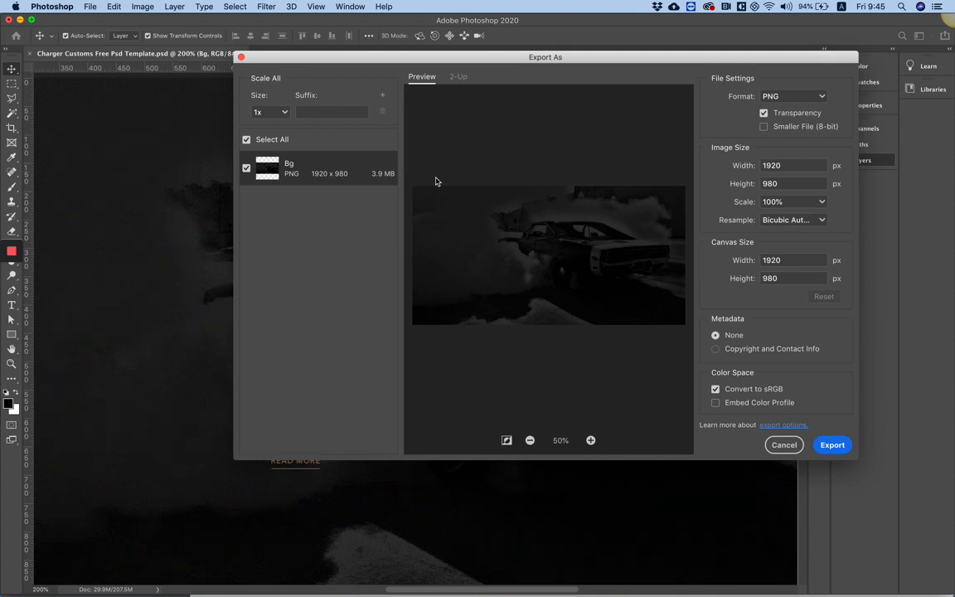
Set the Bg export to JPG format with 70% quality
{"action": "left_click", "coordinate": [791, 104]}
{"action": "left_click", "coordinate": [784, 126]}
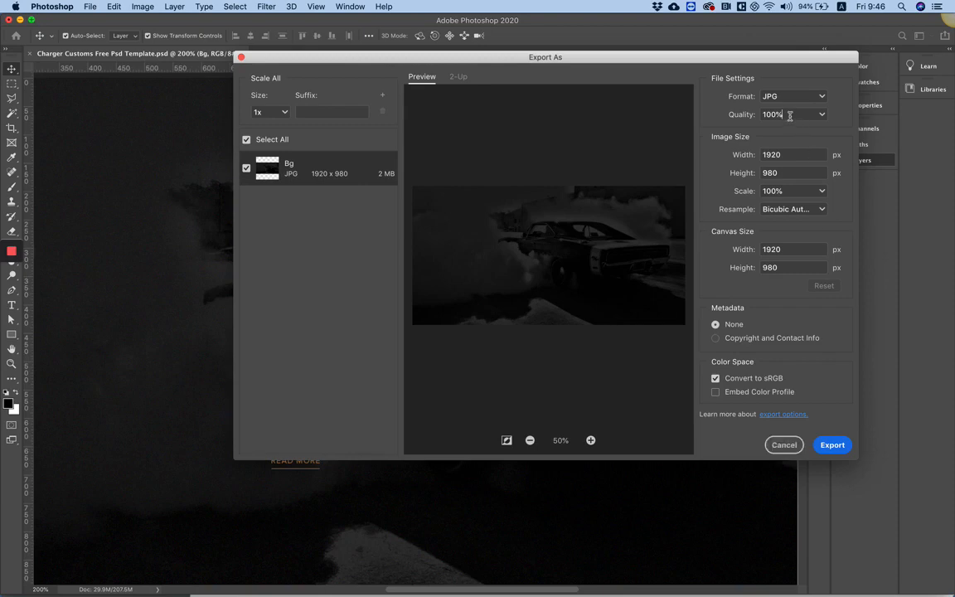
{"action": "left_click", "coordinate": [822, 114]}
{"action": "left_click", "coordinate": [798, 137]}
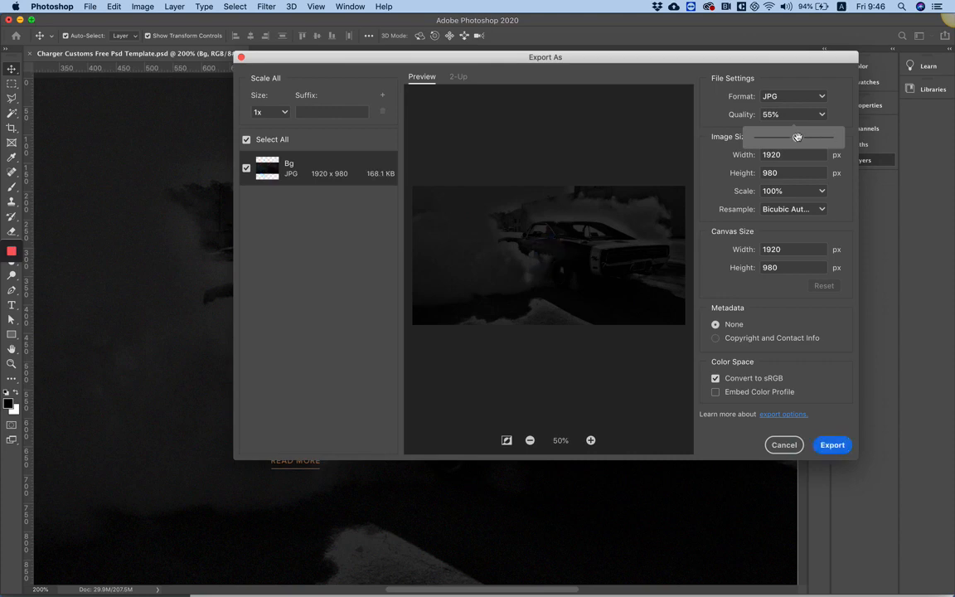
{"action": "left_click_drag", "start_coordinate": [797, 137], "coordinate": [806, 138]}
{"action": "left_click_drag", "start_coordinate": [807, 138], "coordinate": [807, 138]}
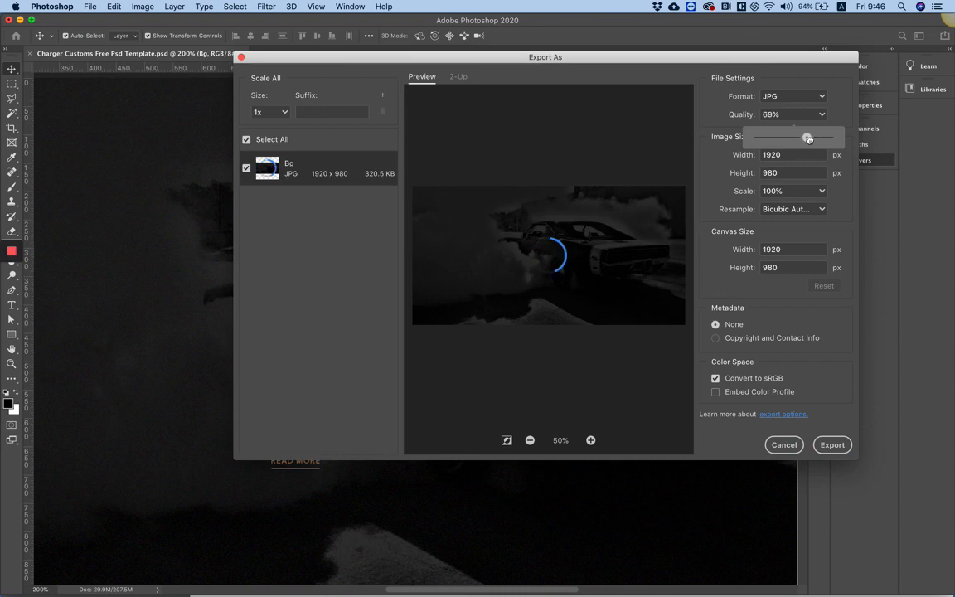
{"action": "left_click_drag", "start_coordinate": [809, 140], "coordinate": [809, 140]}
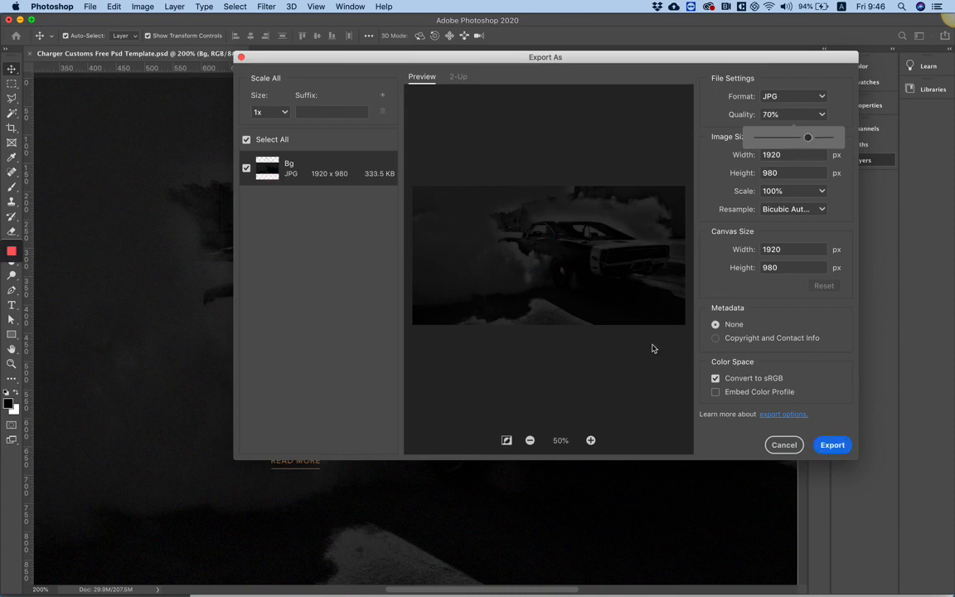
Enlarge the Bg export preview to 300% to inspect the compressed image's quality
{"action": "left_click", "coordinate": [591, 440]}
{"action": "left_click", "coordinate": [591, 440]}
{"action": "left_click", "coordinate": [591, 440]}
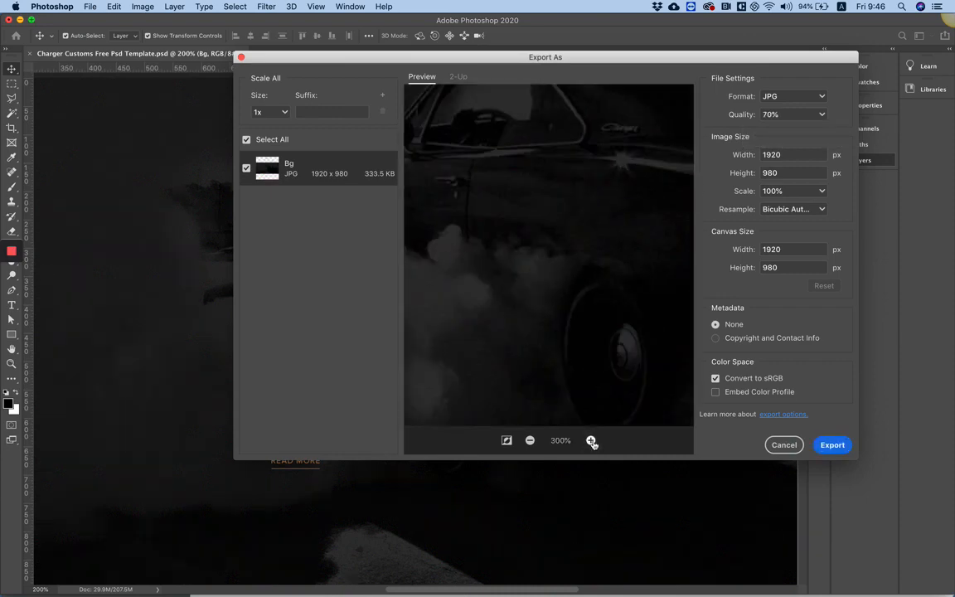
Inspect another area of the enlarged preview and export the Bg image to the Desktop as bg.jpg
{"action": "left_click_drag", "start_coordinate": [541, 172], "coordinate": [370, 247]}
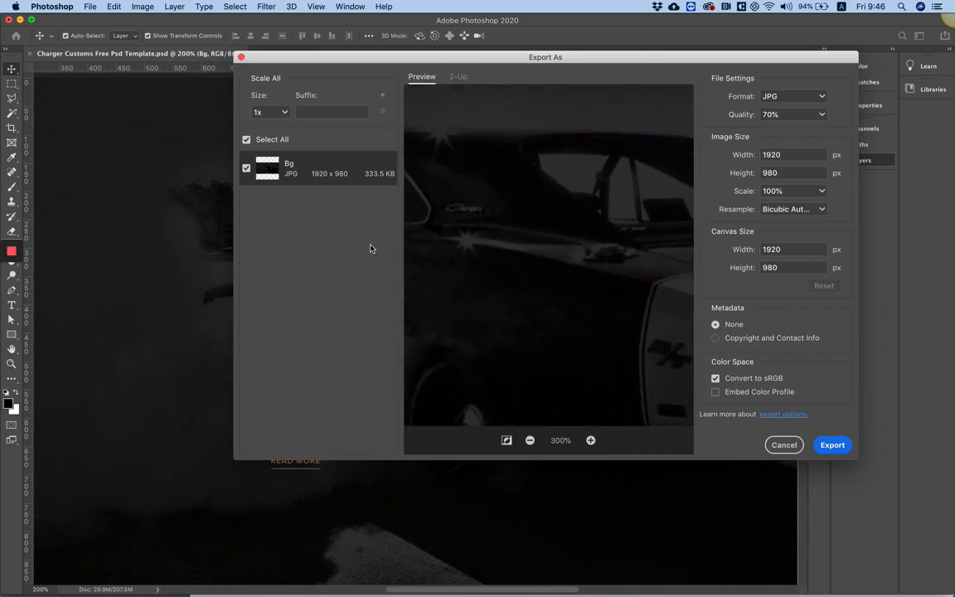
{"action": "left_click", "coordinate": [832, 445]}
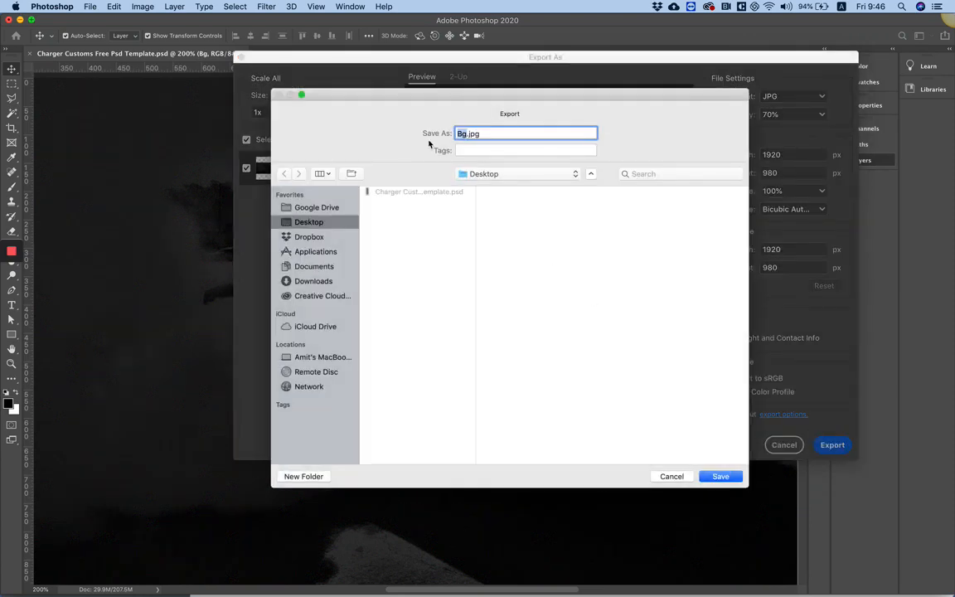
{"action": "type", "text": "bb"}
{"action": "key", "text": "Return"}
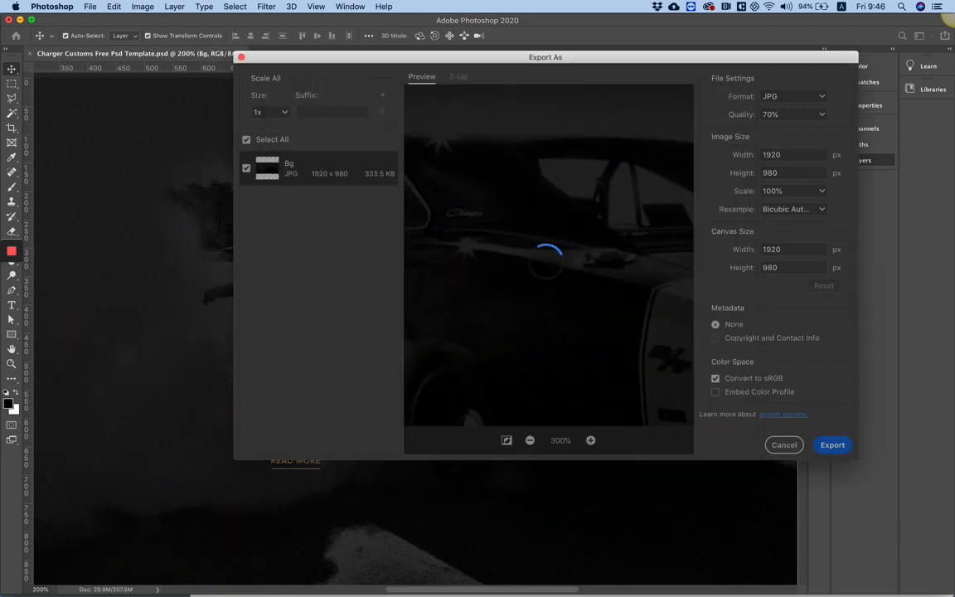
Switch to Elementor in Chrome and set the hero section's background type to Classic
{"action": "mouse_move", "coordinate": [417, 583]}
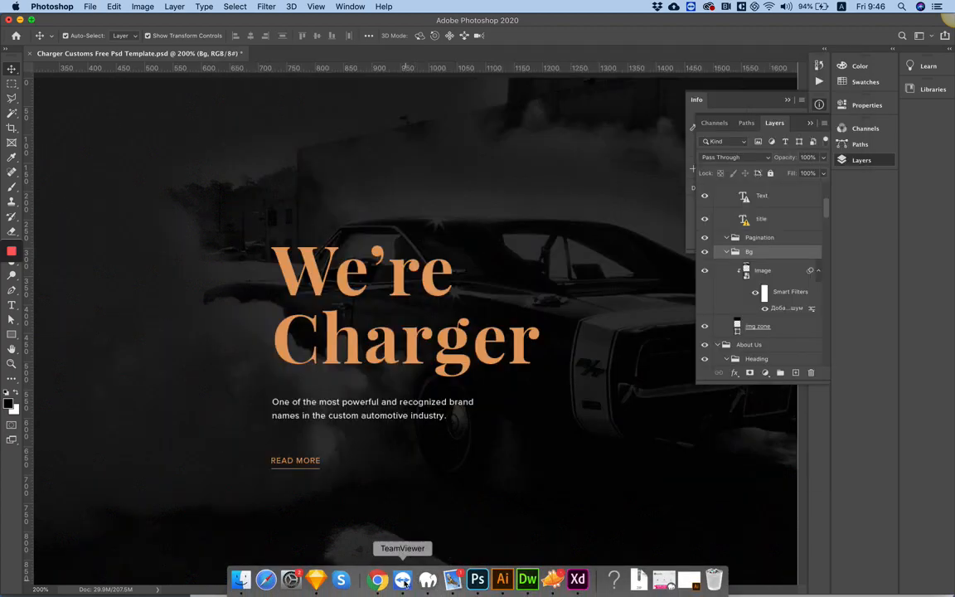
{"action": "left_click", "coordinate": [378, 578]}
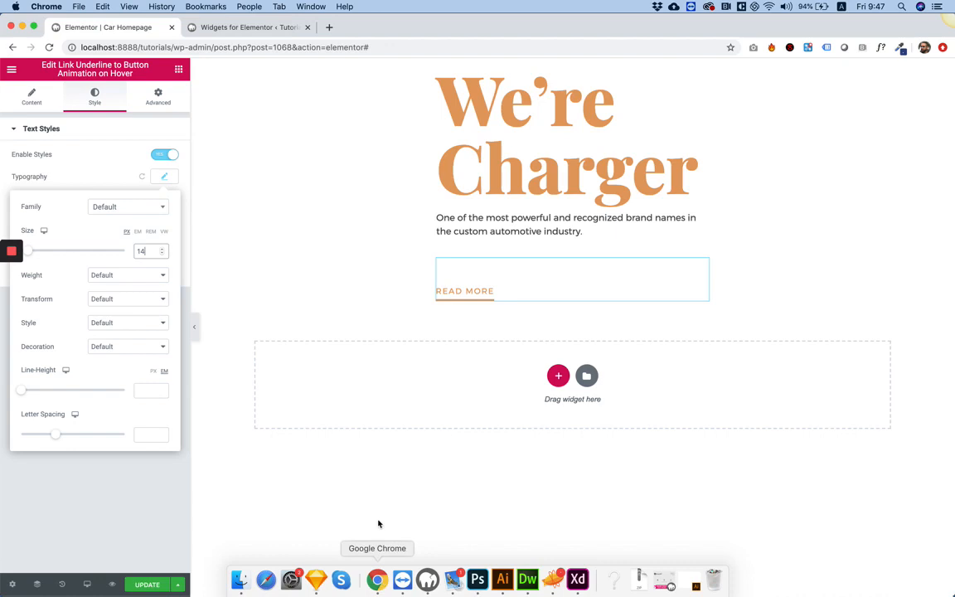
{"action": "right_click", "coordinate": [262, 123]}
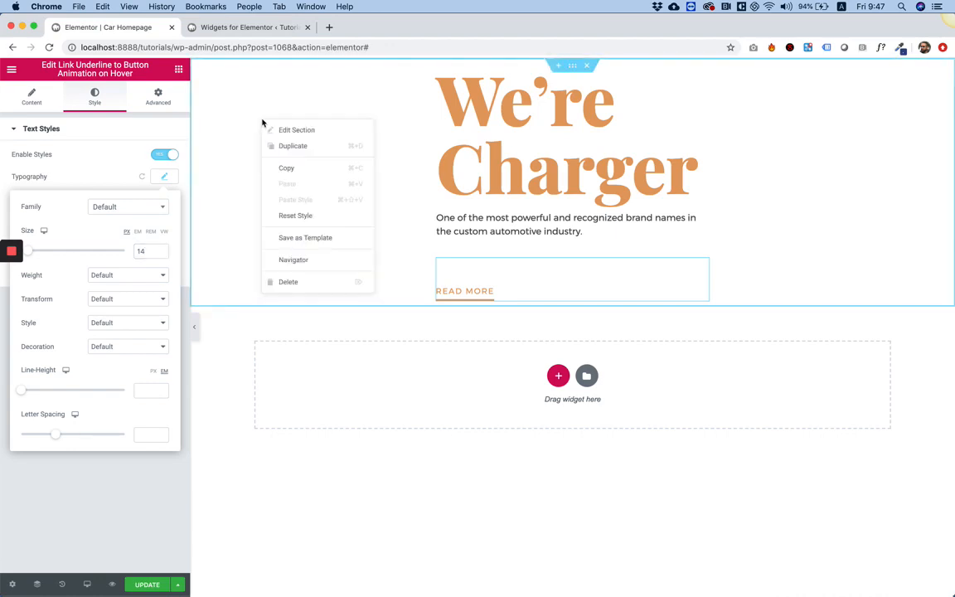
{"action": "left_click", "coordinate": [292, 130]}
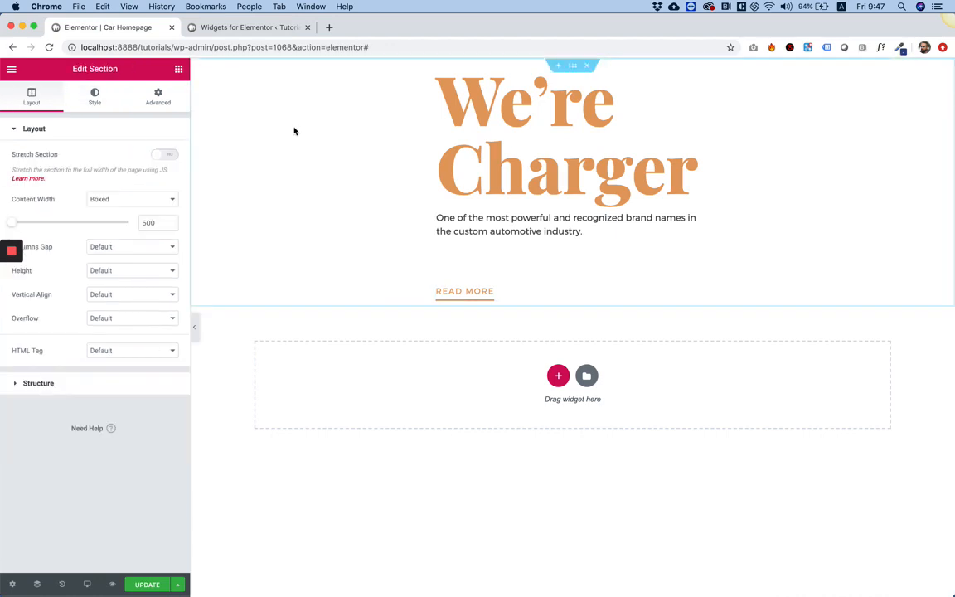
{"action": "left_click", "coordinate": [94, 96]}
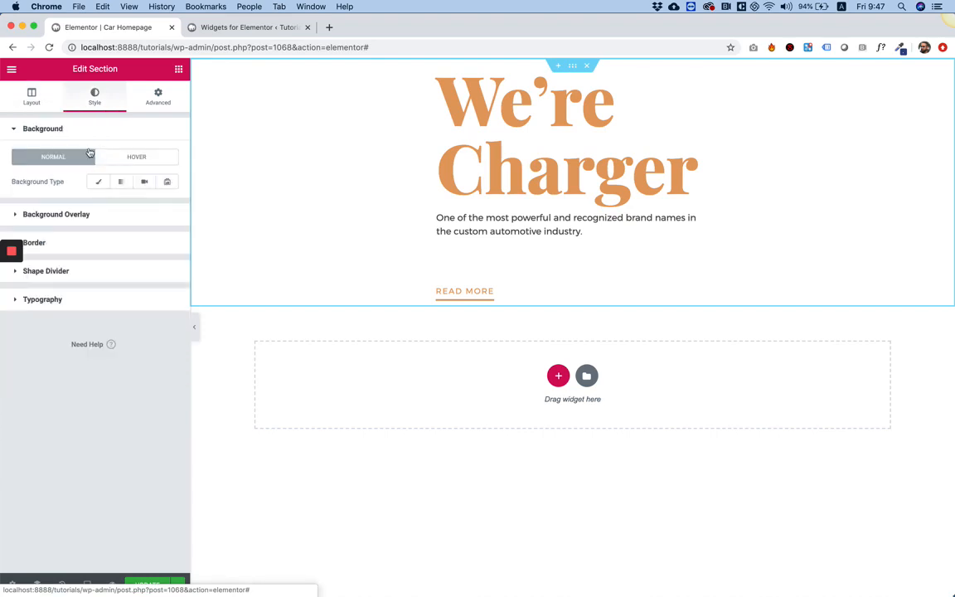
{"action": "left_click", "coordinate": [98, 183]}
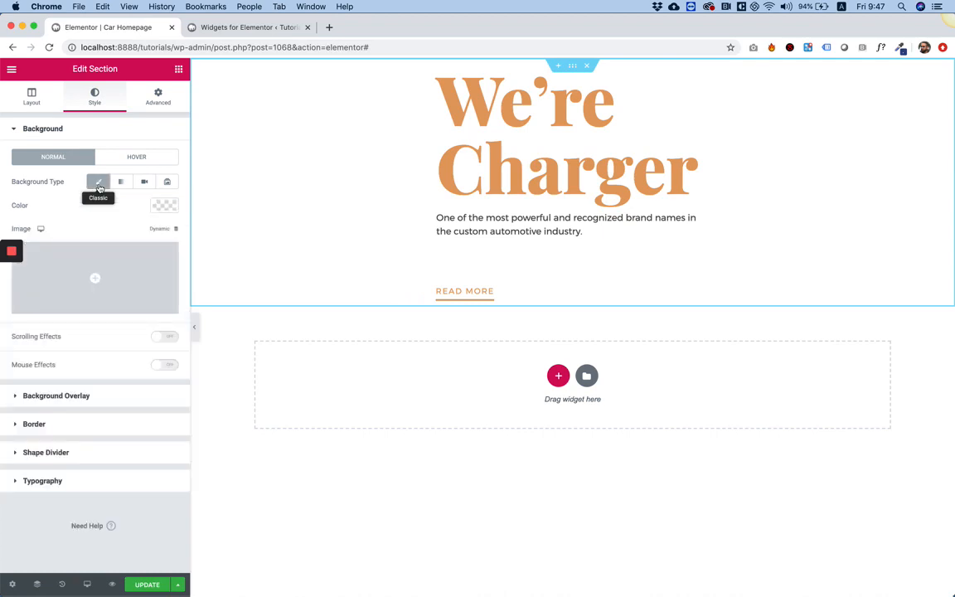
Upload bg.jpg from the Desktop and insert it as the hero section's background image
{"action": "left_click", "coordinate": [95, 279]}
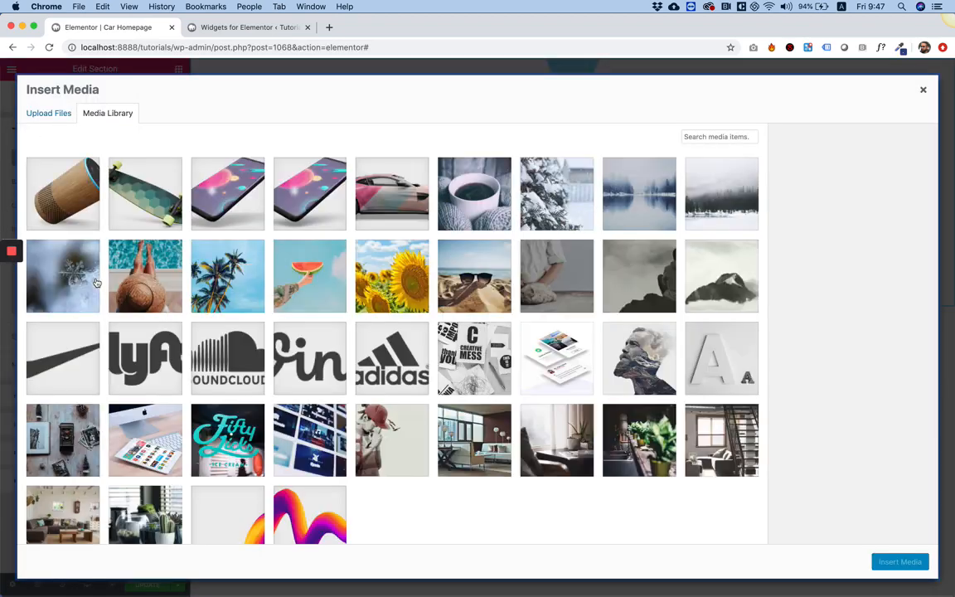
{"action": "left_click", "coordinate": [49, 116]}
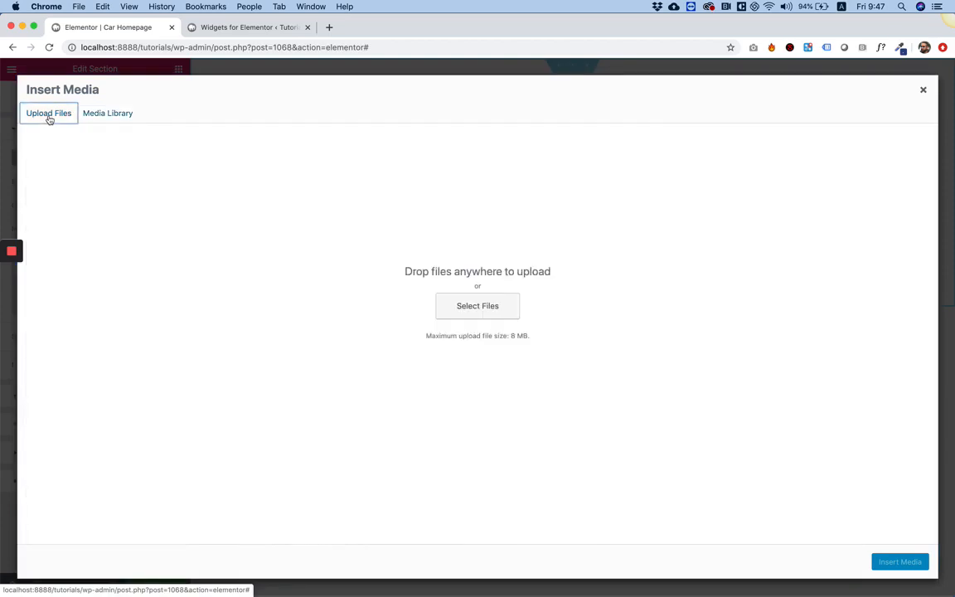
{"action": "left_click", "coordinate": [451, 309]}
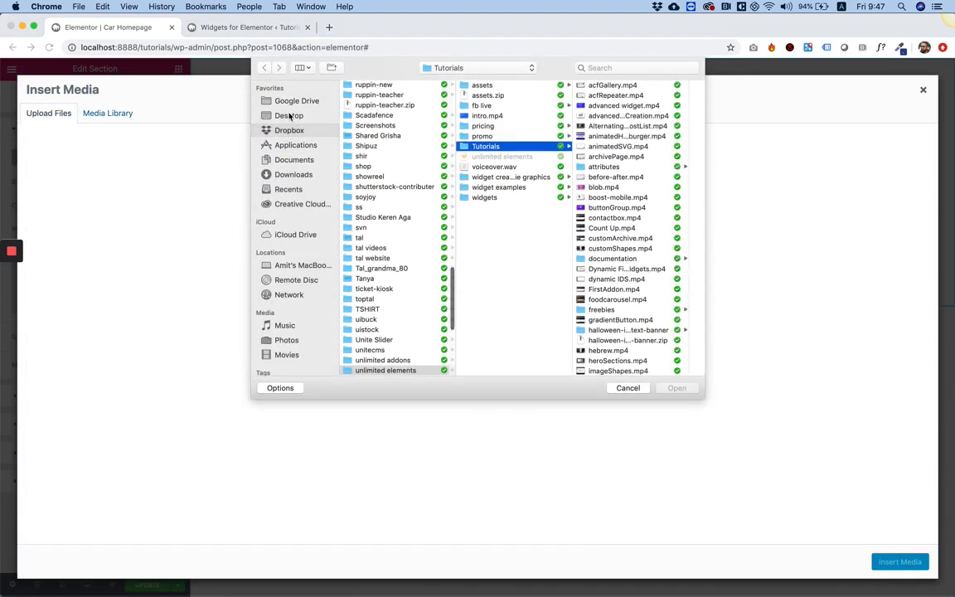
{"action": "left_click", "coordinate": [289, 116]}
{"action": "double_click", "coordinate": [362, 86]}
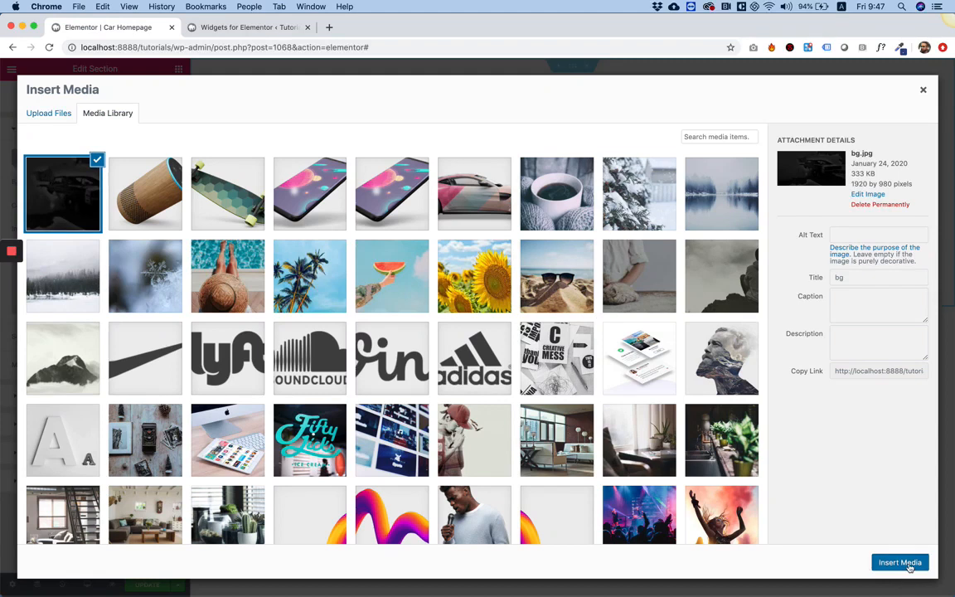
{"action": "left_click", "coordinate": [909, 563]}
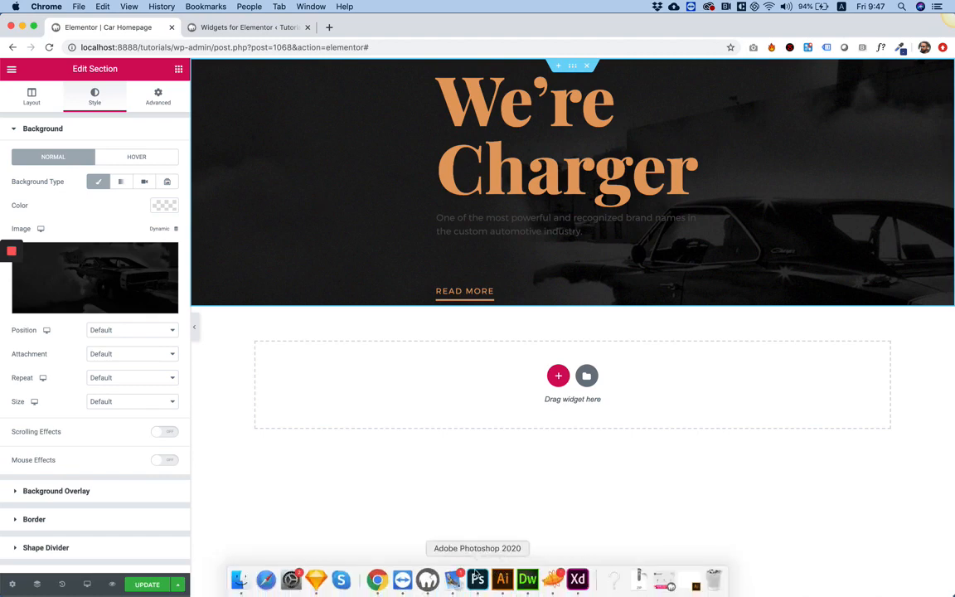
Check the hero design in Photoshop, return to Elementor in Chrome and set the hero section's height to Fit To Screen
{"action": "left_click", "coordinate": [477, 578]}
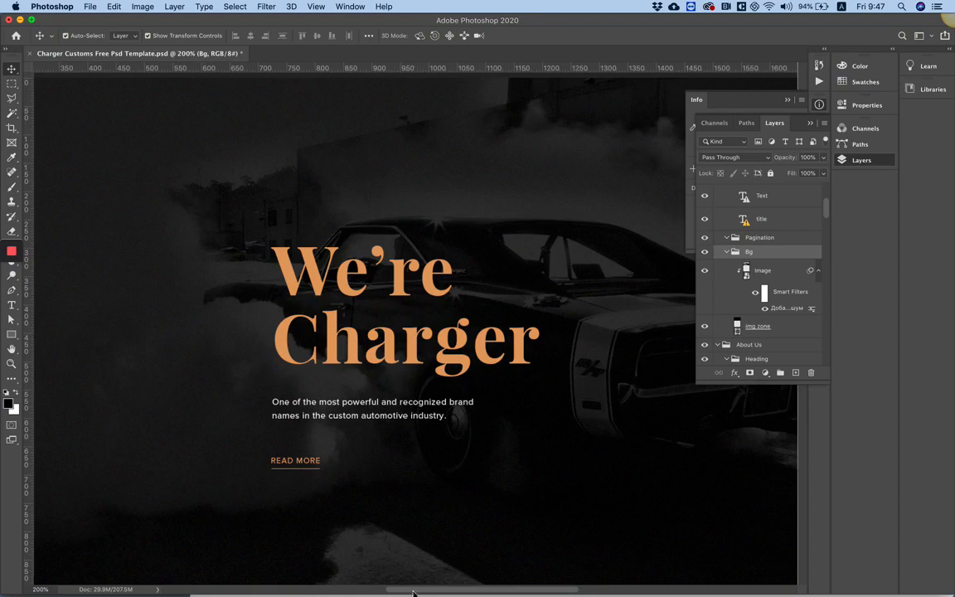
{"action": "mouse_move", "coordinate": [377, 588]}
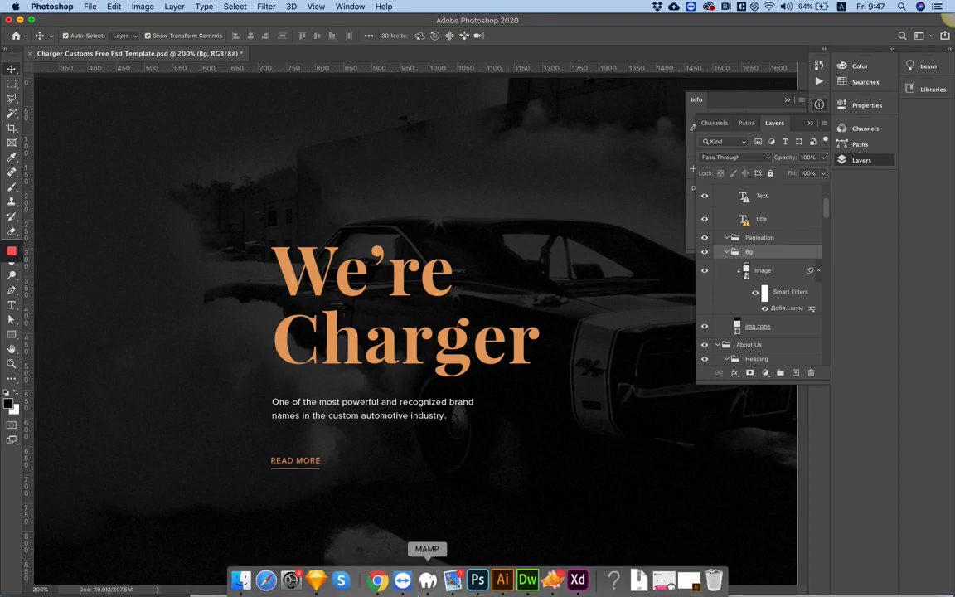
{"action": "left_click", "coordinate": [375, 585]}
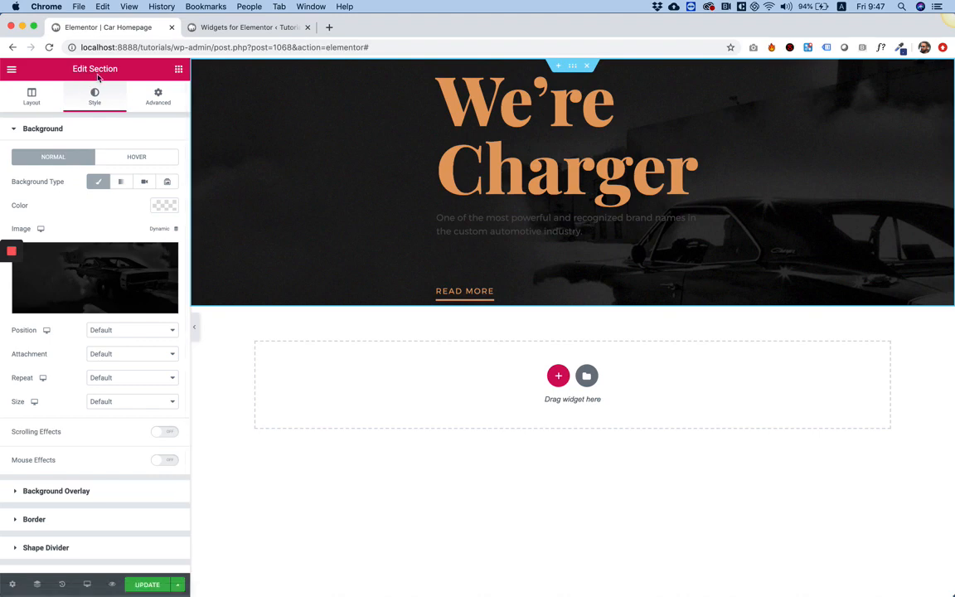
{"action": "left_click", "coordinate": [32, 97]}
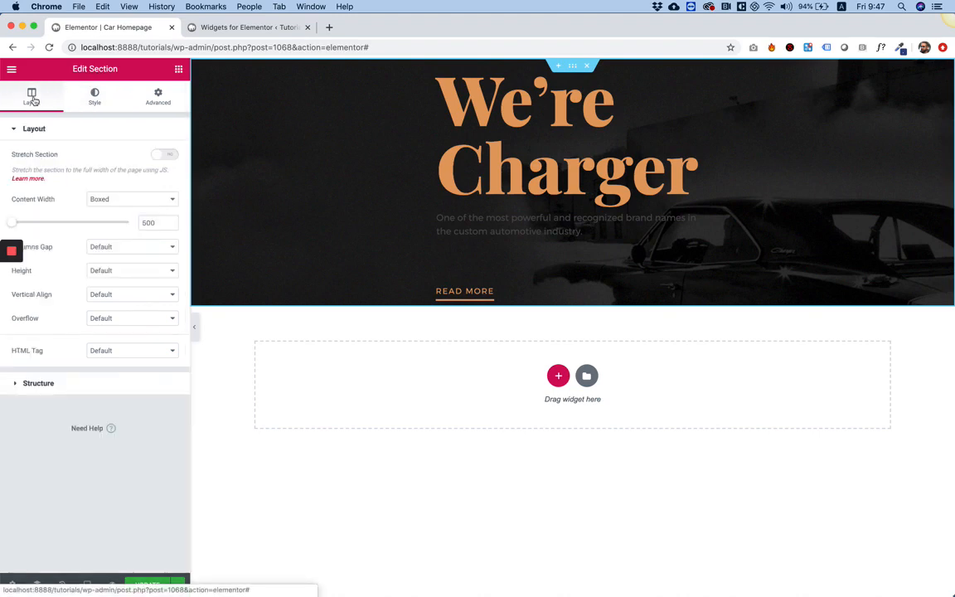
{"action": "left_click", "coordinate": [98, 271]}
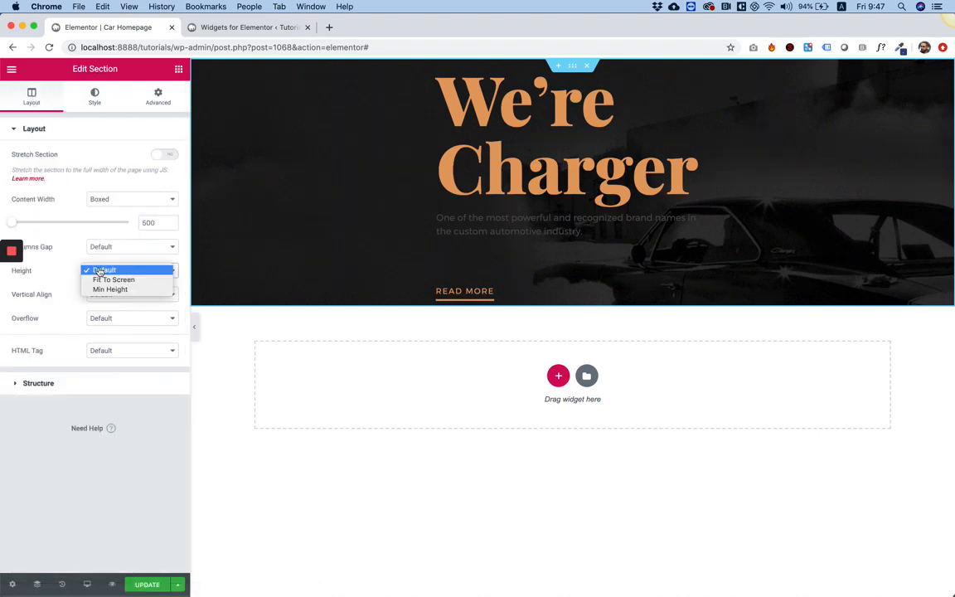
{"action": "left_click", "coordinate": [112, 281]}
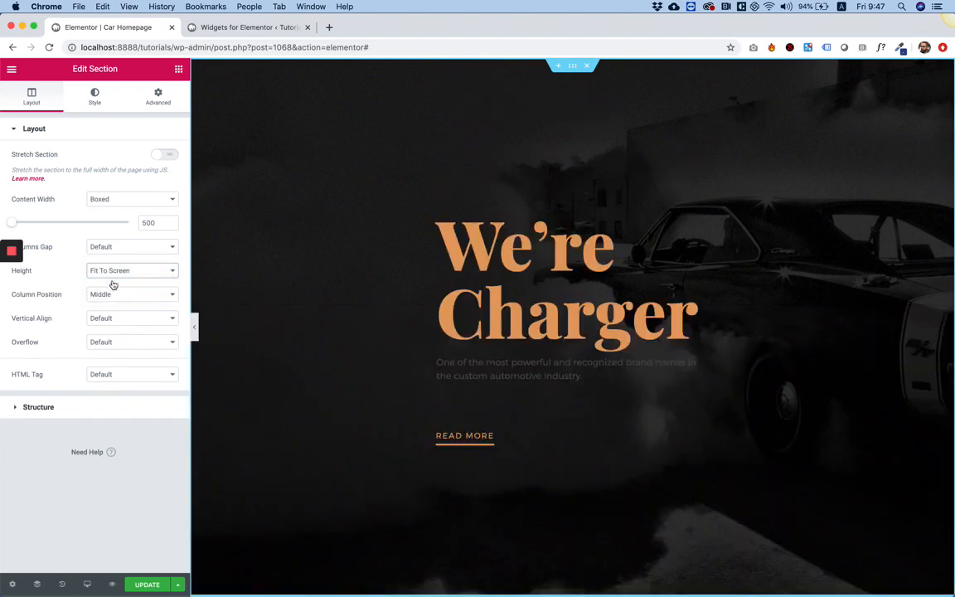
{"action": "scroll", "coordinate": [544, 281], "scroll_direction": "down", "scroll_amount": 4}
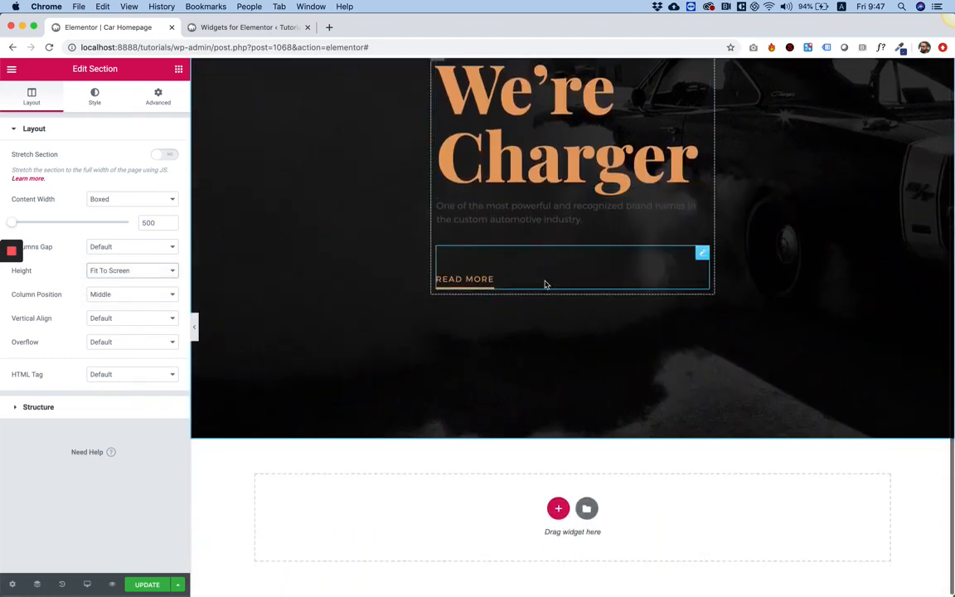
{"action": "scroll", "coordinate": [544, 284], "scroll_direction": "up", "scroll_amount": 4}
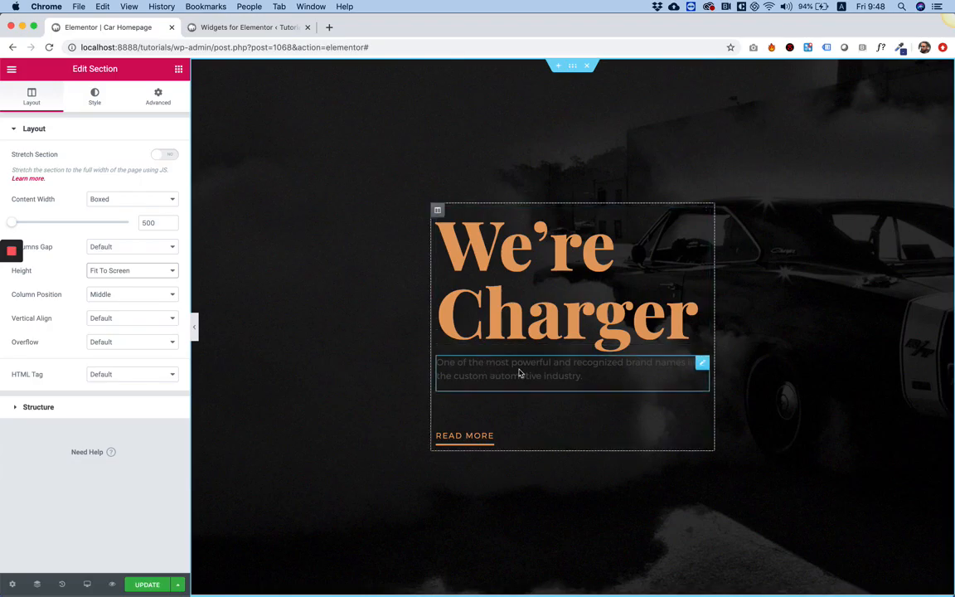
Set the text color of the paragraph below the hero heading to white (#FFFFFF)
{"action": "left_click", "coordinate": [489, 374]}
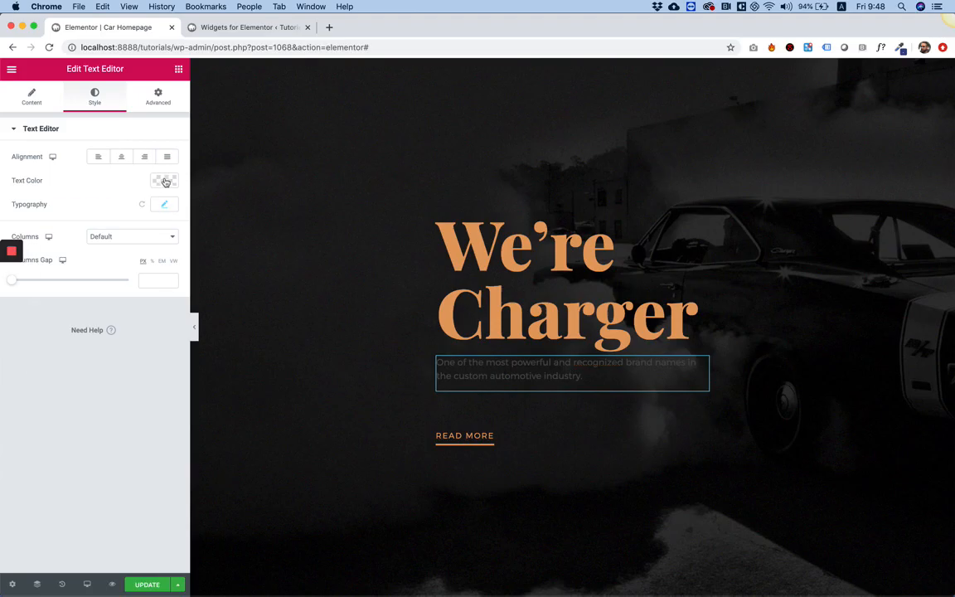
{"action": "left_click", "coordinate": [164, 181]}
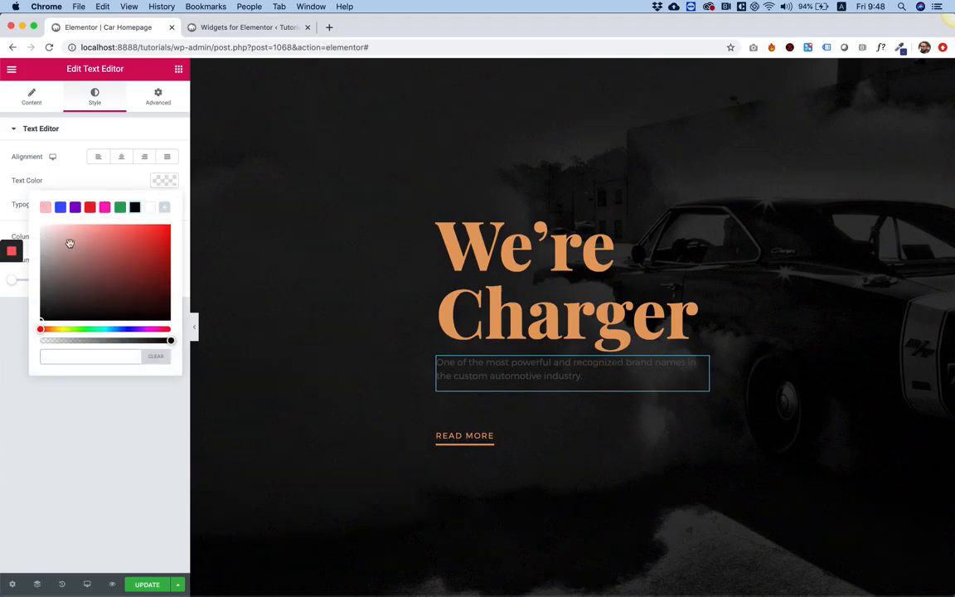
{"action": "left_click", "coordinate": [150, 209]}
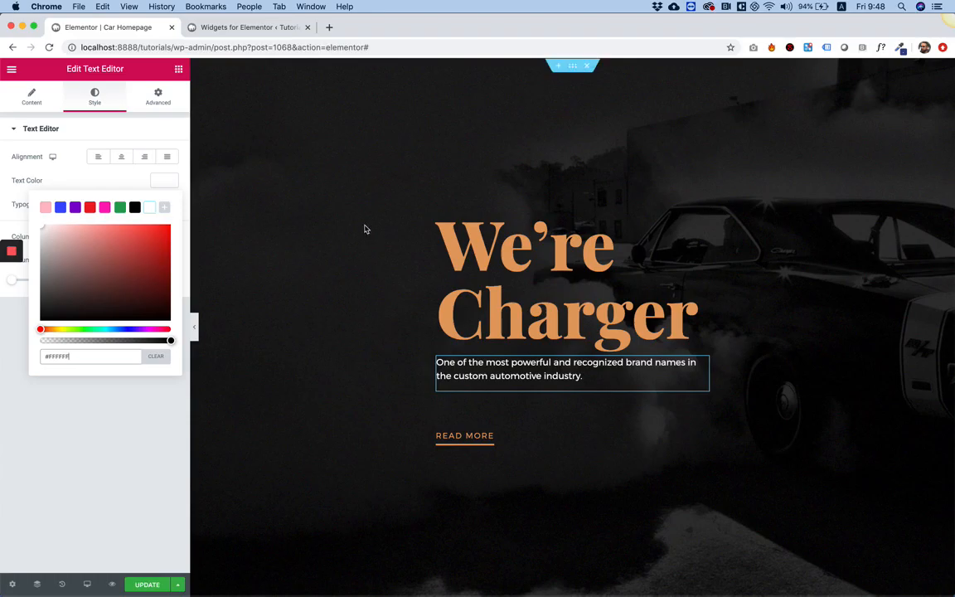
{"action": "scroll", "coordinate": [602, 198], "scroll_direction": "down", "scroll_amount": 3}
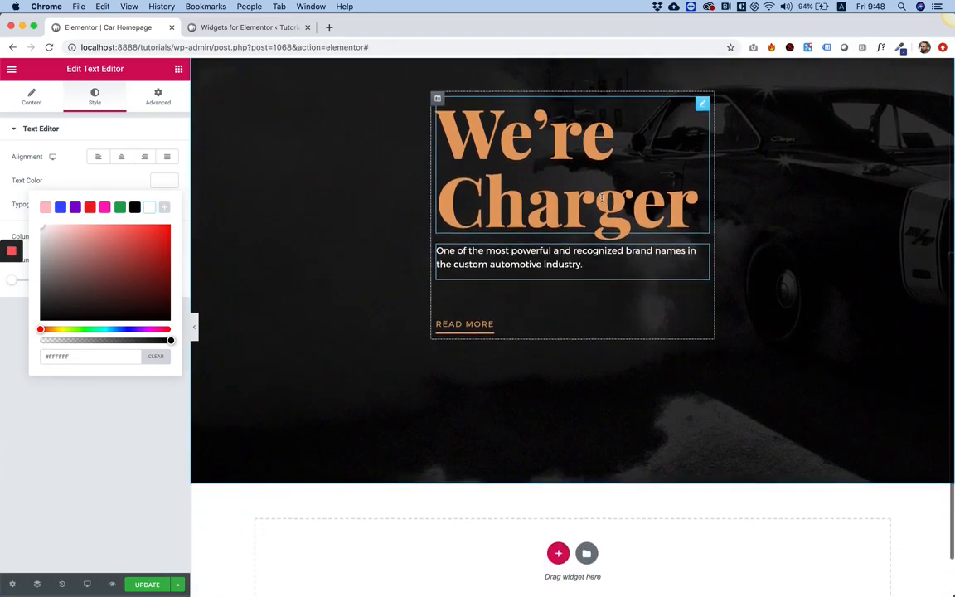
{"action": "scroll", "coordinate": [539, 315], "scroll_direction": "up", "scroll_amount": 3}
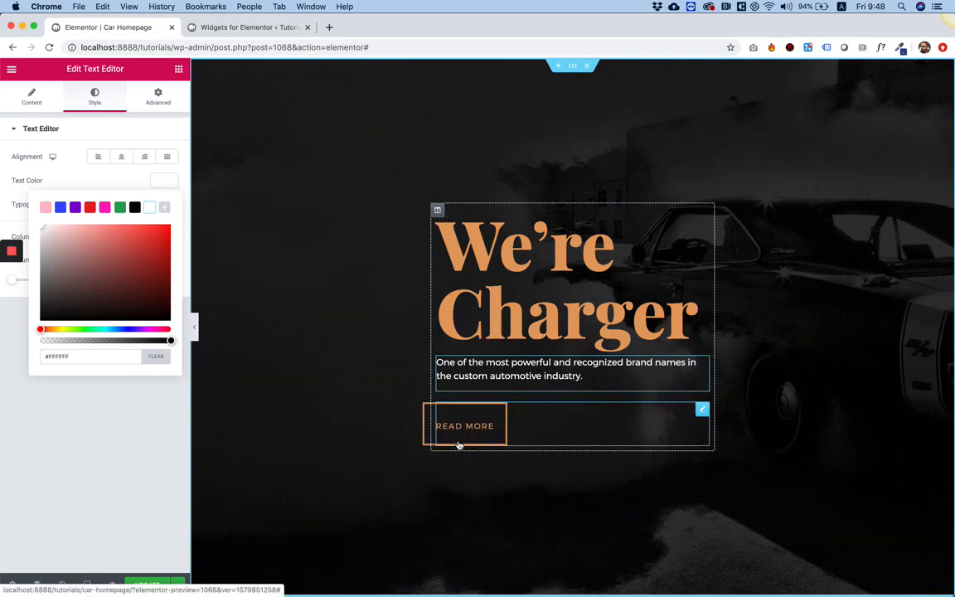
{"action": "scroll", "coordinate": [740, 204], "scroll_direction": "down", "scroll_amount": 2}
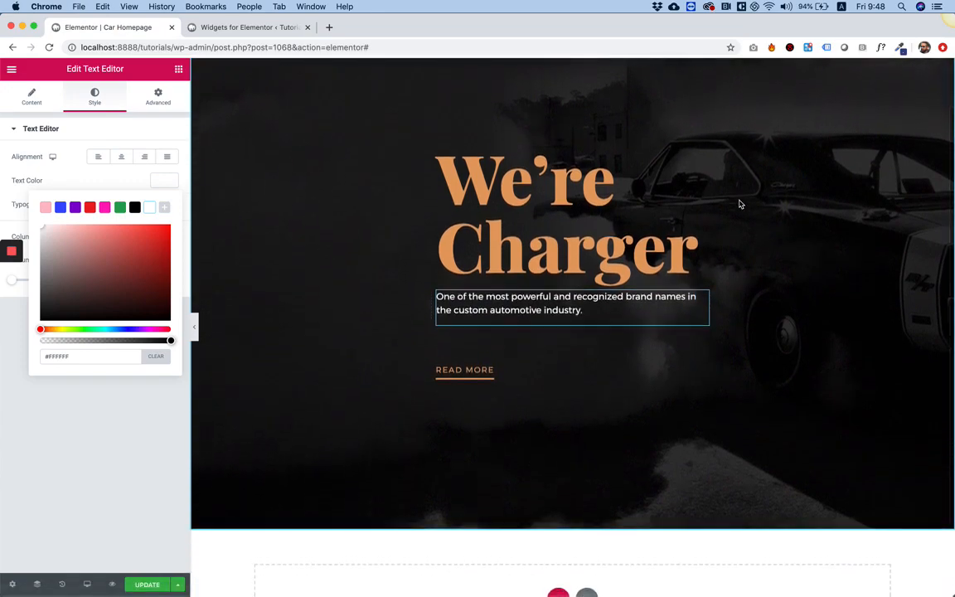
{"action": "scroll", "coordinate": [740, 204], "scroll_direction": "up", "scroll_amount": 2}
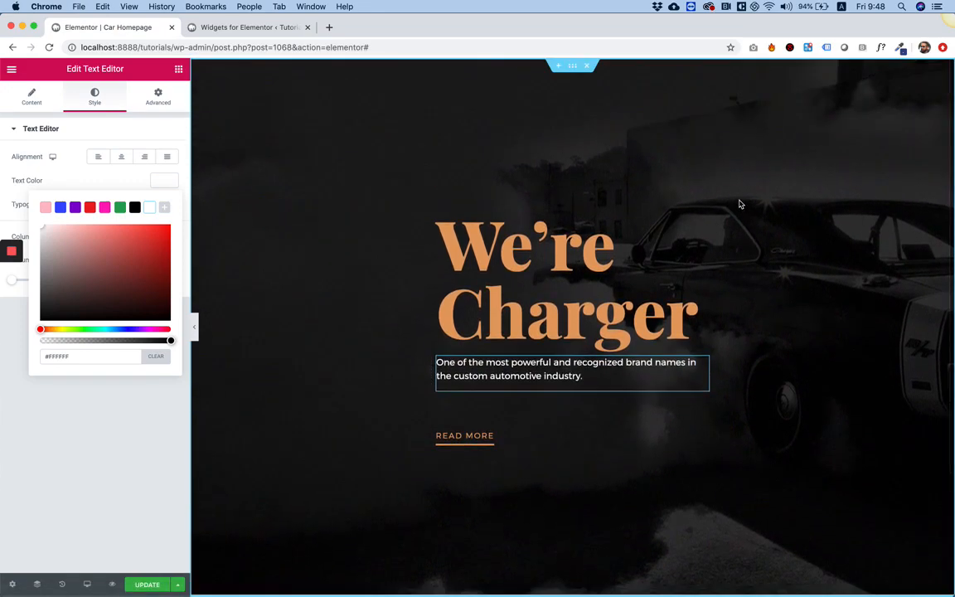
Set the hero section's background image size to Cover and its background color to black (#000000)
{"action": "right_click", "coordinate": [314, 160]}
{"action": "left_click", "coordinate": [343, 169]}
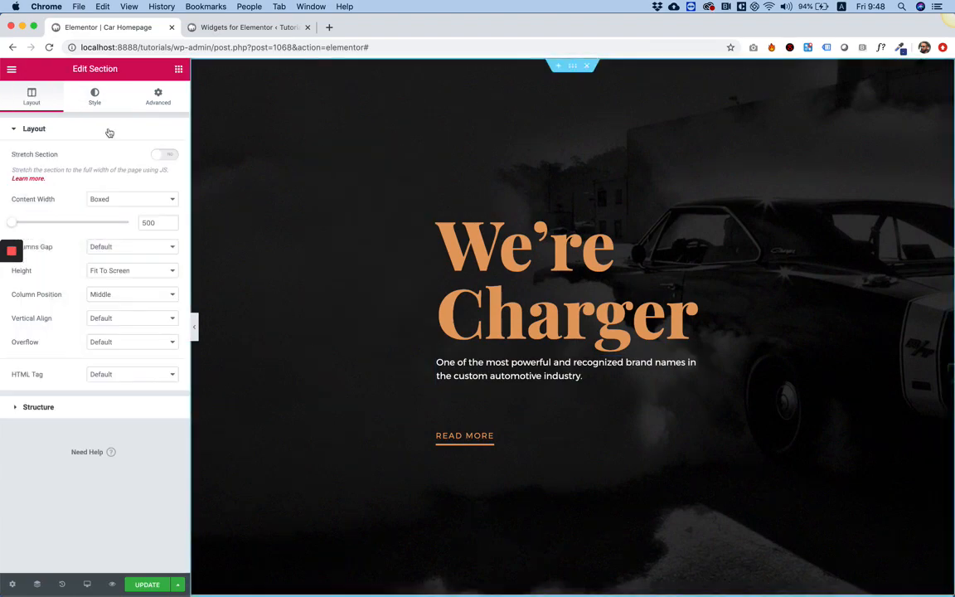
{"action": "left_click", "coordinate": [93, 98]}
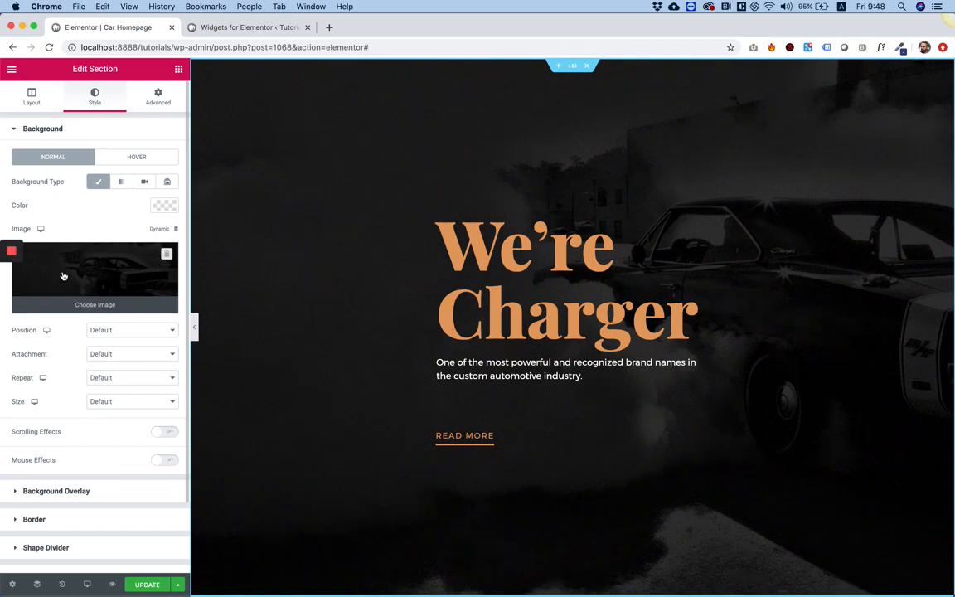
{"action": "left_click", "coordinate": [140, 401]}
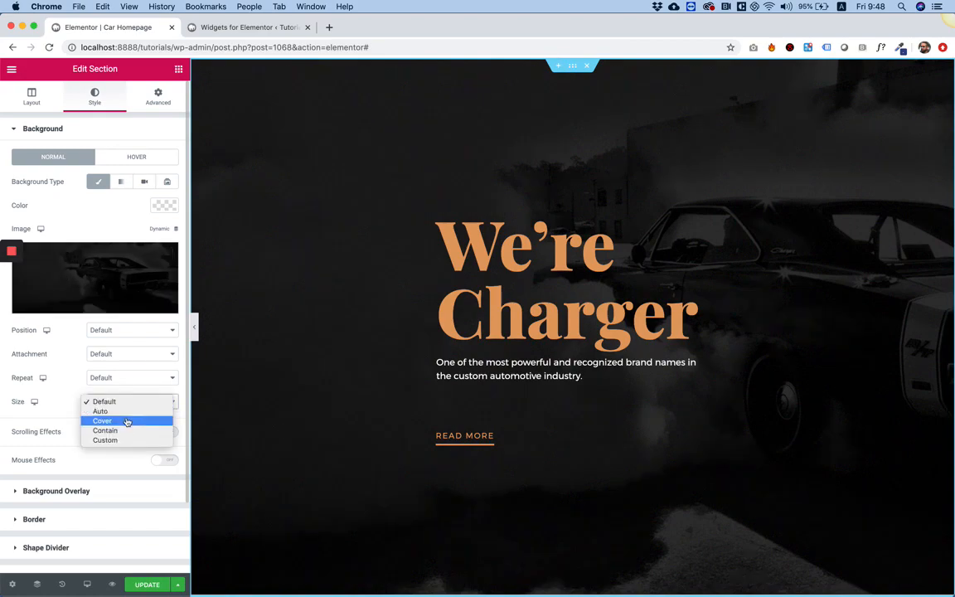
{"action": "left_click", "coordinate": [127, 422]}
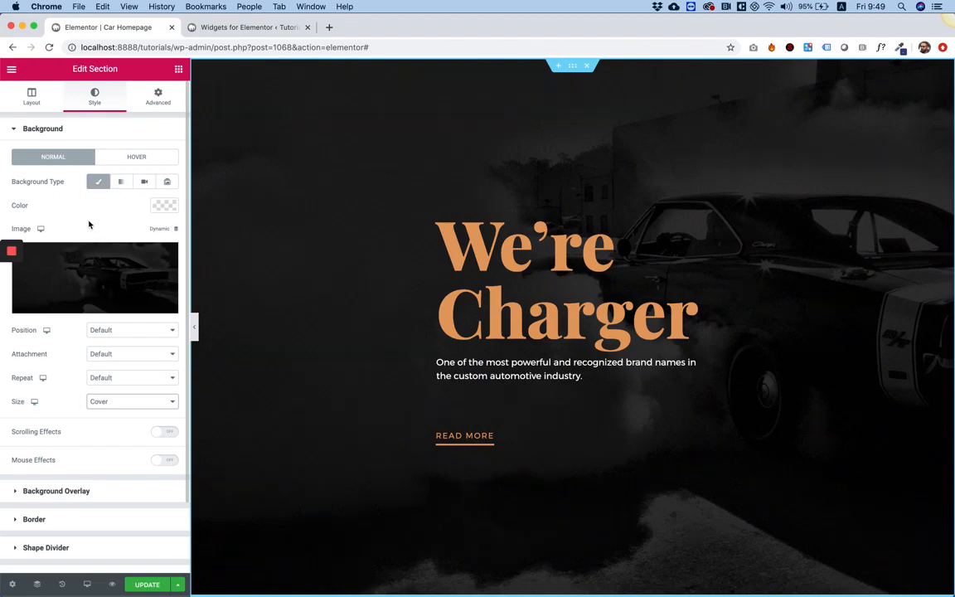
{"action": "left_click", "coordinate": [164, 207]}
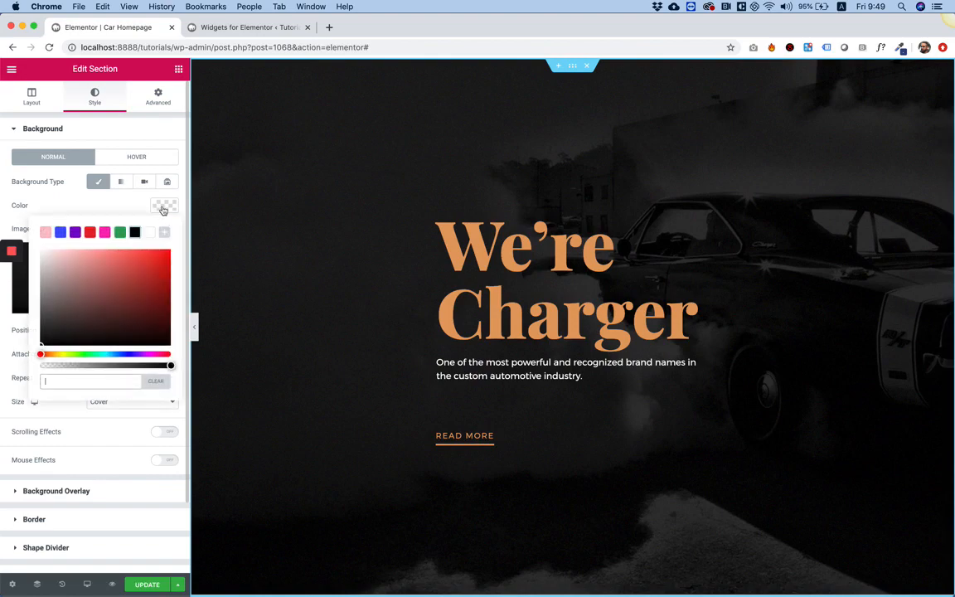
{"action": "left_click", "coordinate": [135, 231]}
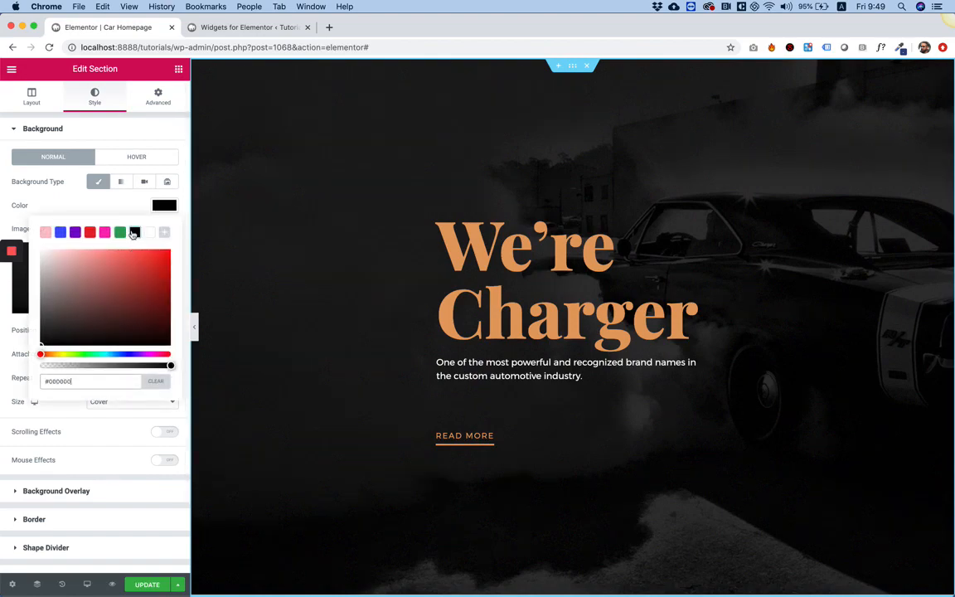
Close the color picker, switch to Photoshop and examine the layout of the About us section below the hero
{"action": "left_click", "coordinate": [102, 203]}
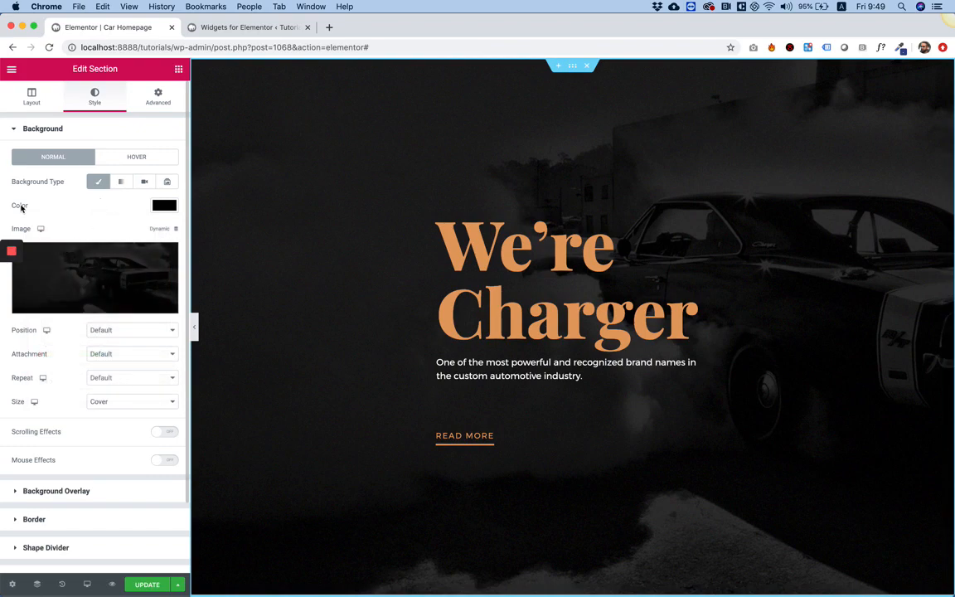
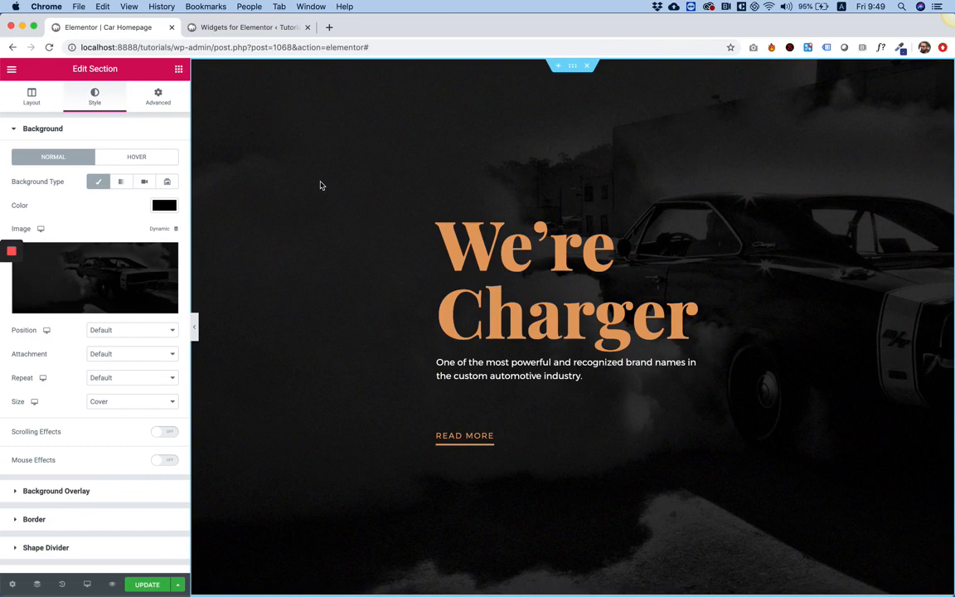
{"action": "scroll", "coordinate": [381, 194], "scroll_direction": "down", "scroll_amount": 1}
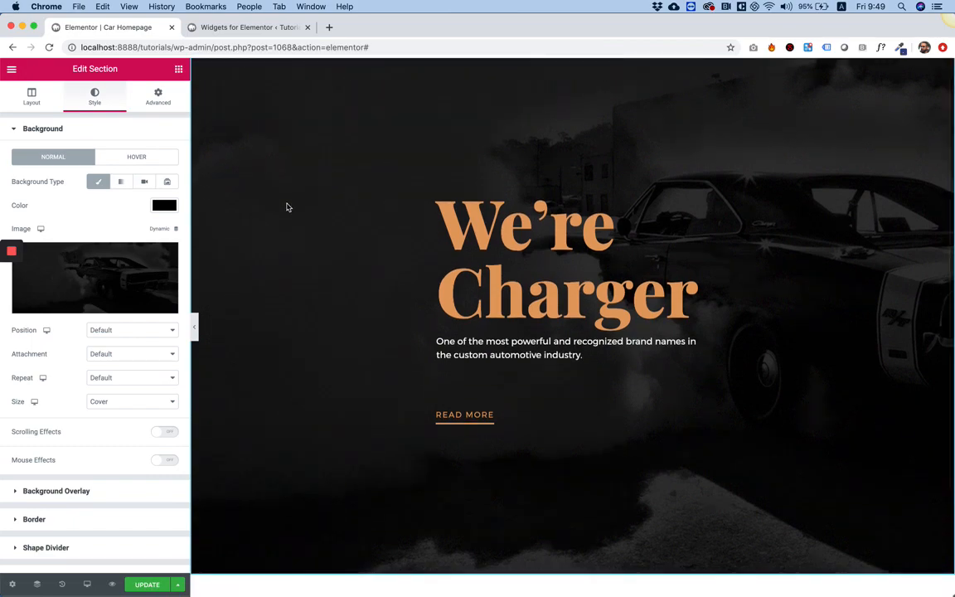
{"action": "mouse_move", "coordinate": [117, 289]}
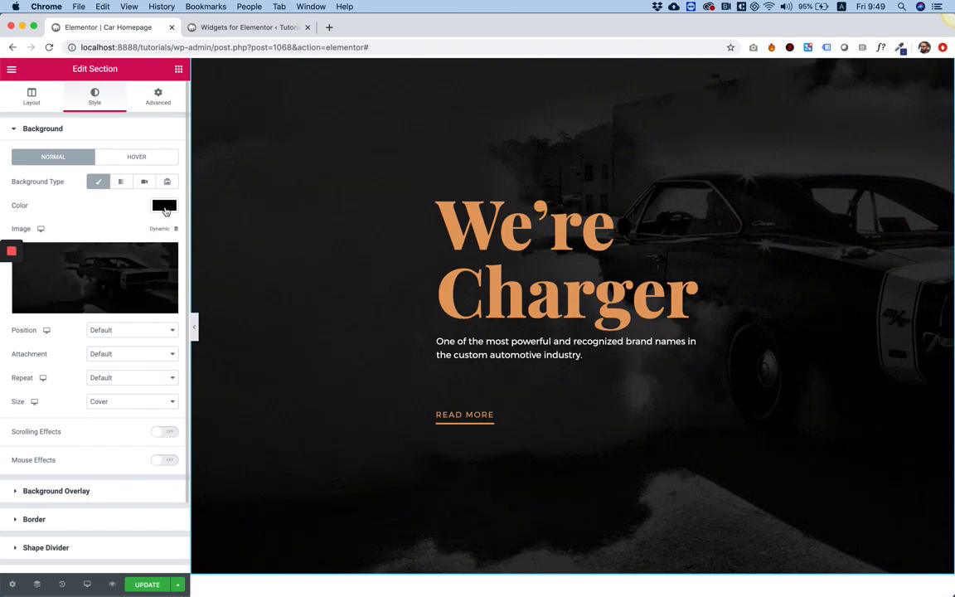
{"action": "scroll", "coordinate": [638, 298], "scroll_direction": "down", "scroll_amount": 4}
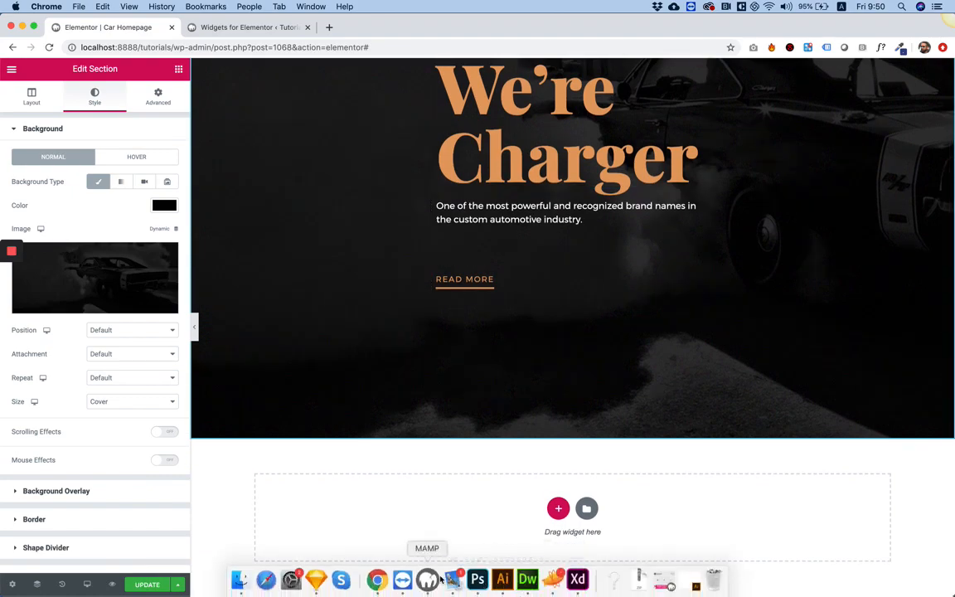
{"action": "left_click", "coordinate": [476, 580]}
{"action": "scroll", "coordinate": [473, 418], "scroll_direction": "down", "scroll_amount": 10}
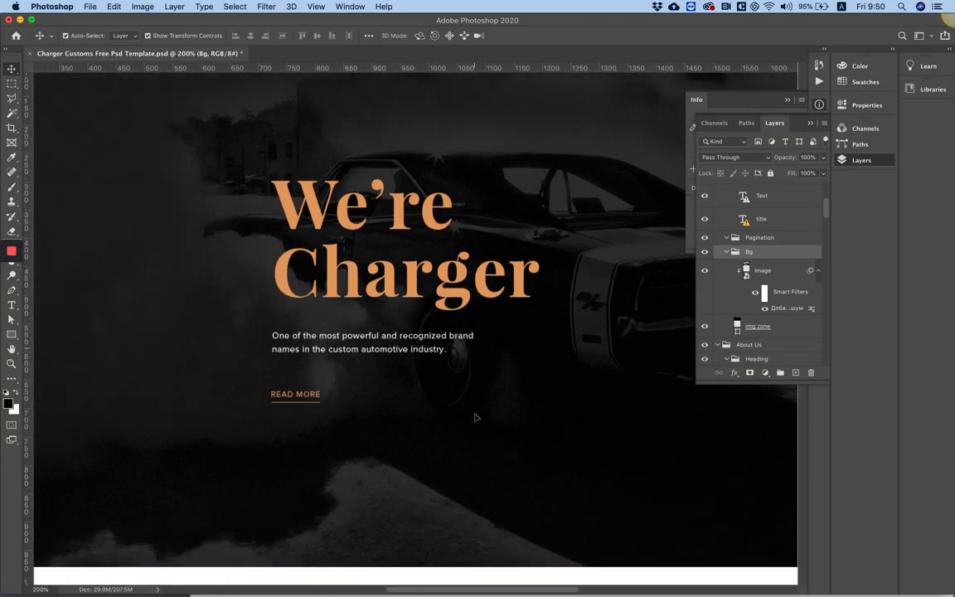
{"action": "scroll", "coordinate": [475, 418], "scroll_direction": "down", "scroll_amount": 5}
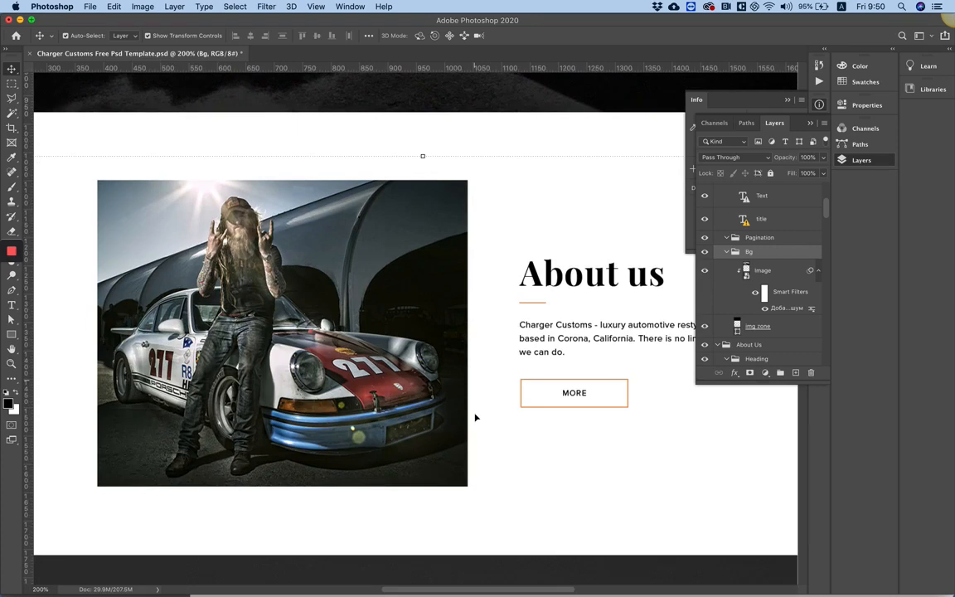
{"action": "left_click", "coordinate": [787, 100]}
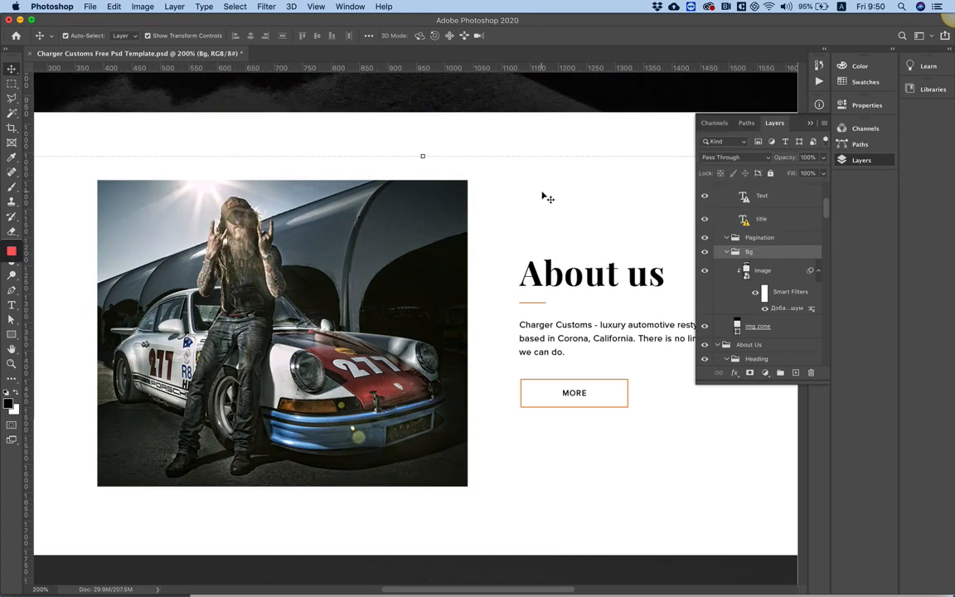
{"action": "scroll", "coordinate": [543, 196], "scroll_direction": "right", "scroll_amount": 5}
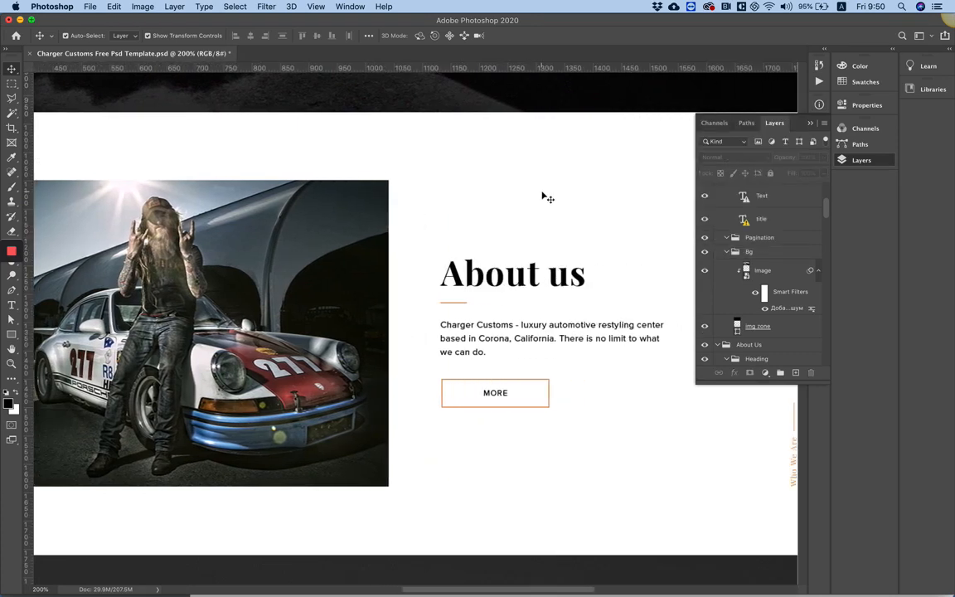
Return to Elementor in Chrome and add a section with two equal columns below the hero
{"action": "left_click", "coordinate": [378, 583]}
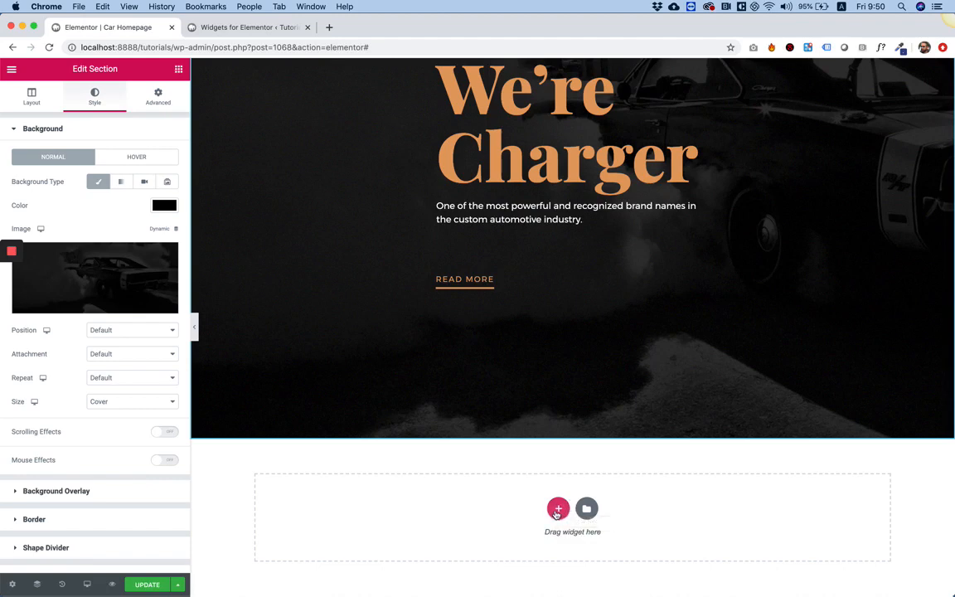
{"action": "left_click", "coordinate": [557, 509]}
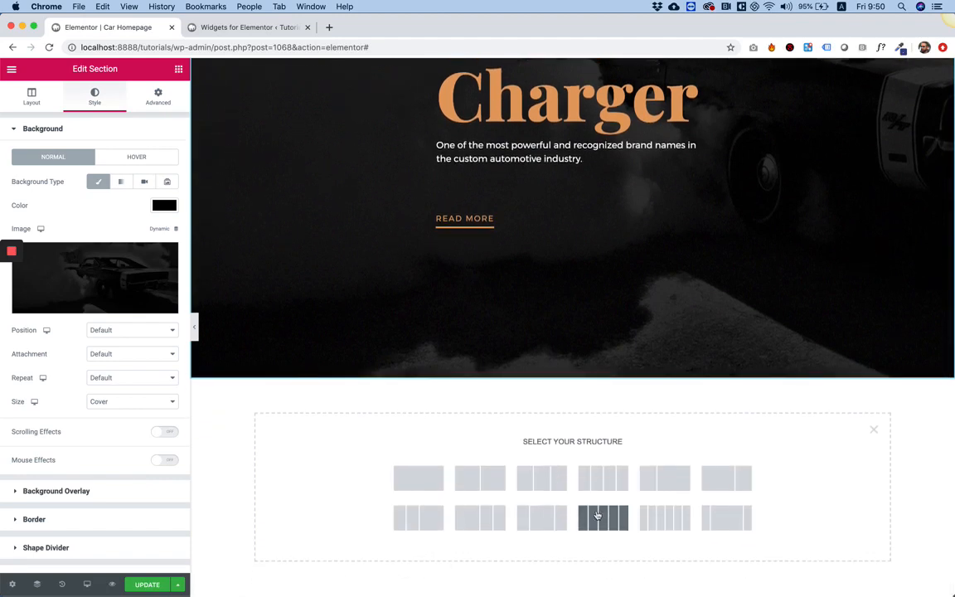
{"action": "left_click", "coordinate": [486, 482]}
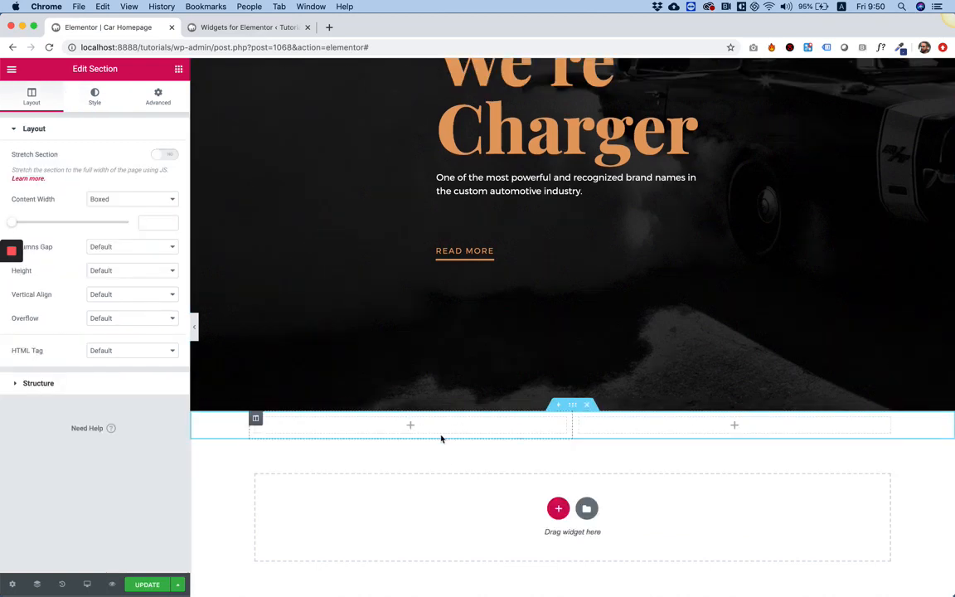
Switch to Photoshop and shift the About us car photo slightly left within its rectangular clipping frame
{"action": "left_click", "coordinate": [477, 581]}
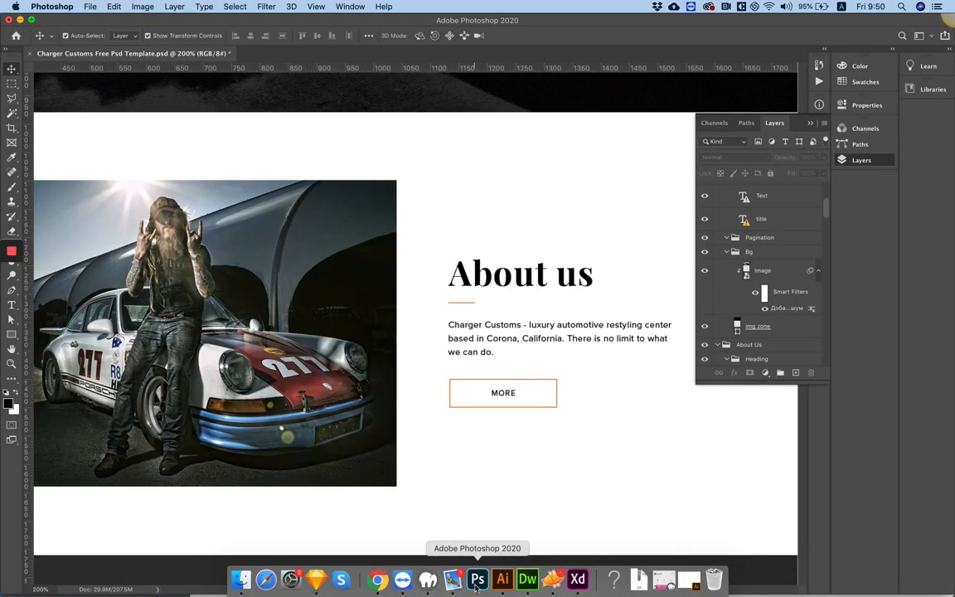
{"action": "scroll", "coordinate": [260, 307], "scroll_direction": "left", "scroll_amount": 5}
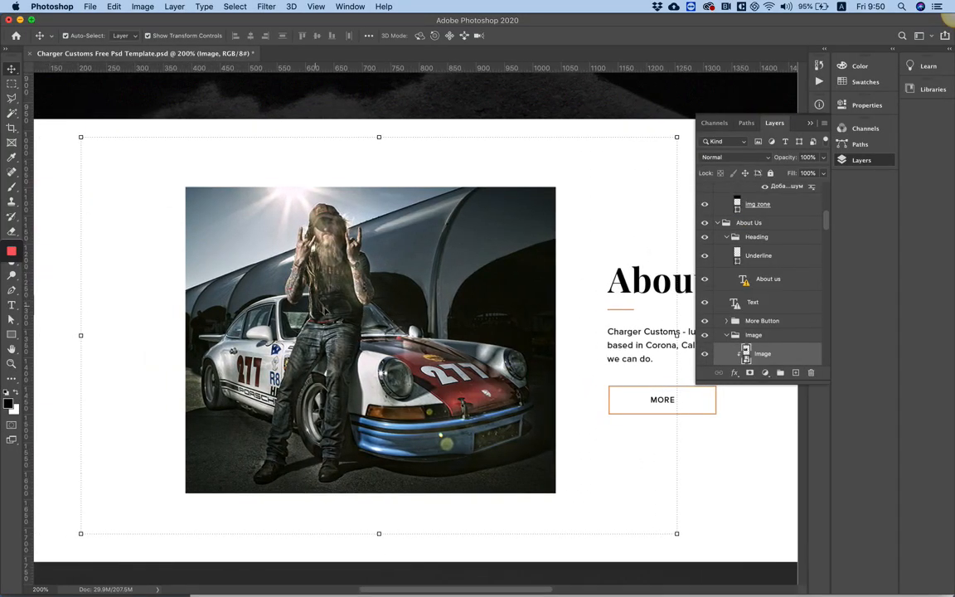
{"action": "scroll", "coordinate": [752, 300], "scroll_direction": "down", "scroll_amount": 3}
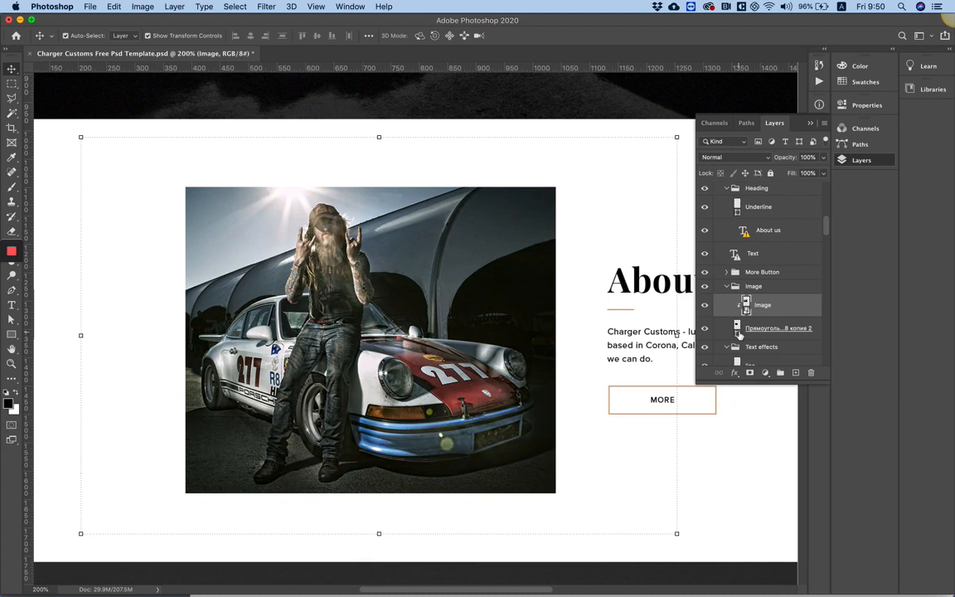
{"action": "mouse_move", "coordinate": [414, 286]}
{"action": "left_mouse_down"}
{"action": "mouse_move", "coordinate": [474, 290]}
{"action": "mouse_move", "coordinate": [423, 287]}
{"action": "left_mouse_up"}
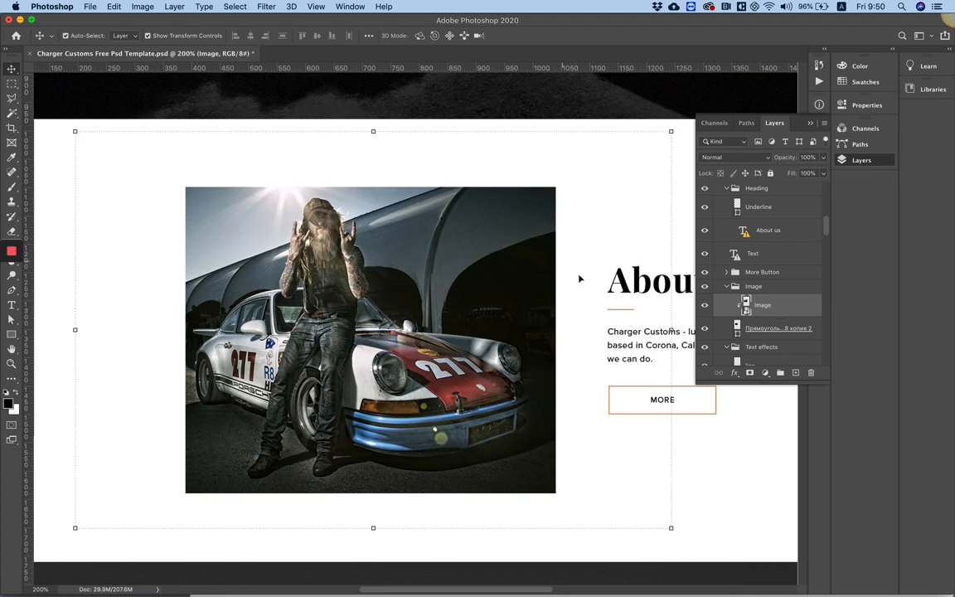
{"action": "left_click_drag", "start_coordinate": [385, 306], "coordinate": [359, 307]}
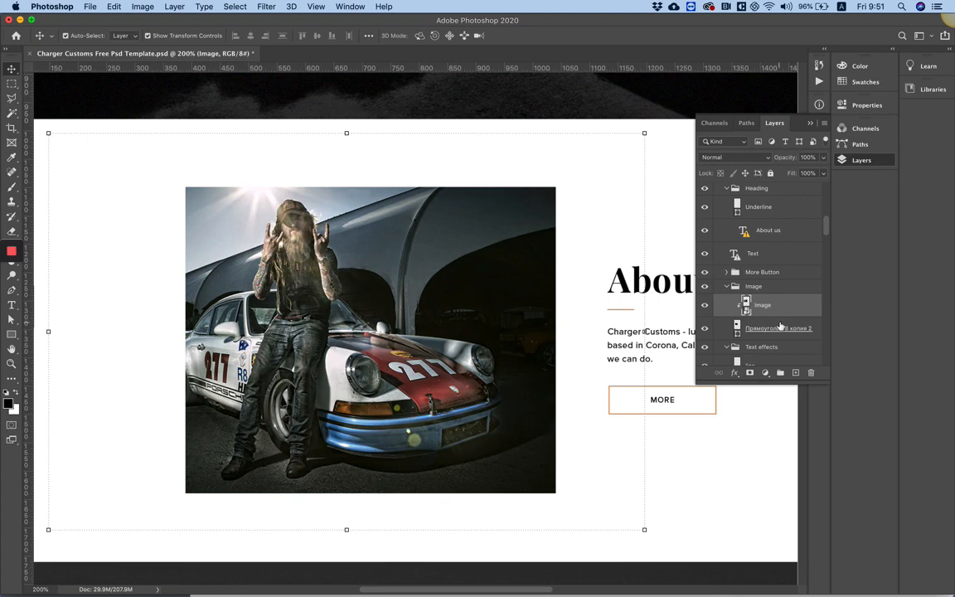
Export the About Us section's Image group as a JPG to the Desktop, named Image1.jpg, after checking its preview up close
{"action": "right_click", "coordinate": [755, 289]}
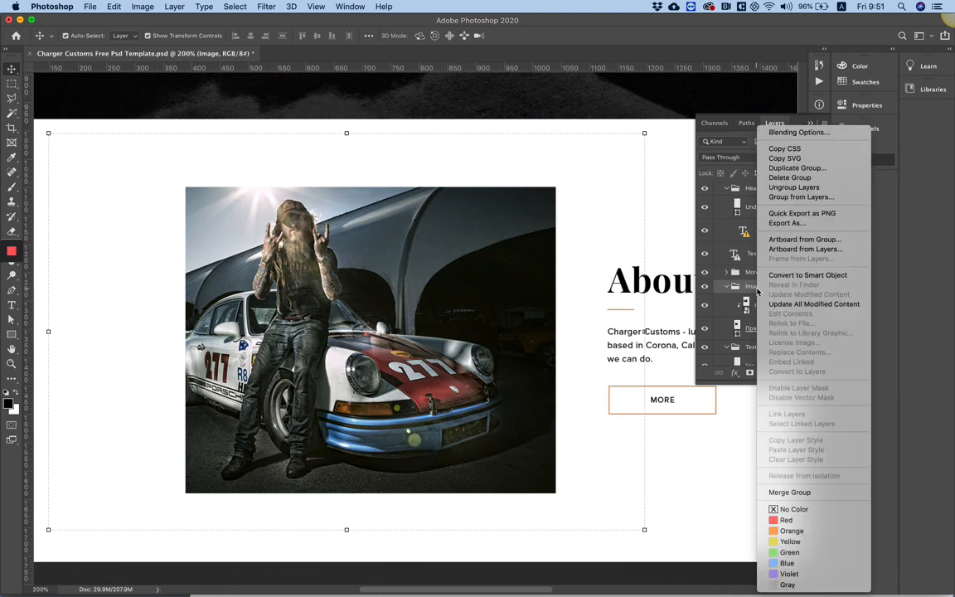
{"action": "left_click", "coordinate": [809, 224]}
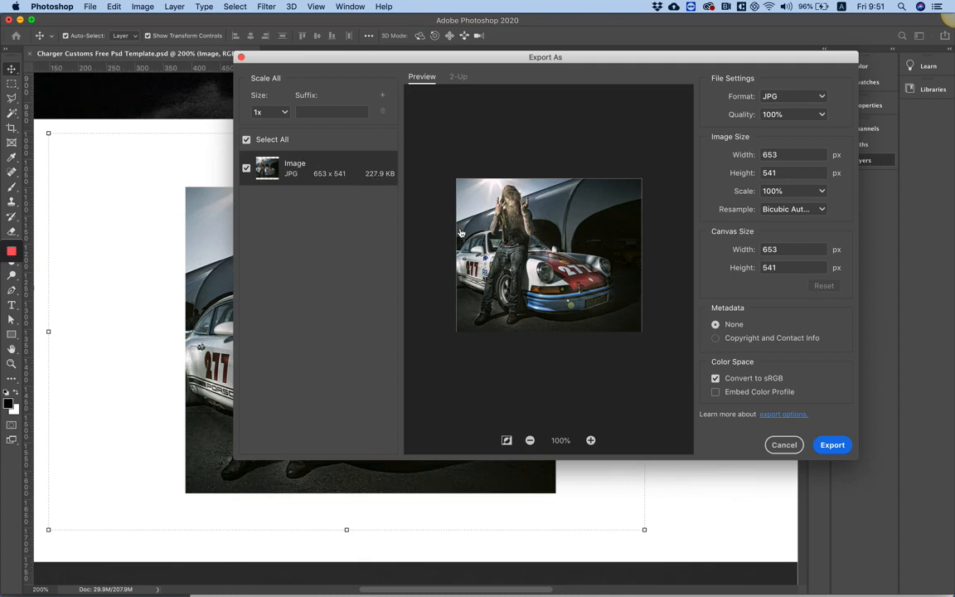
{"action": "left_click", "coordinate": [591, 440]}
{"action": "left_click", "coordinate": [590, 440]}
{"action": "left_click", "coordinate": [590, 440]}
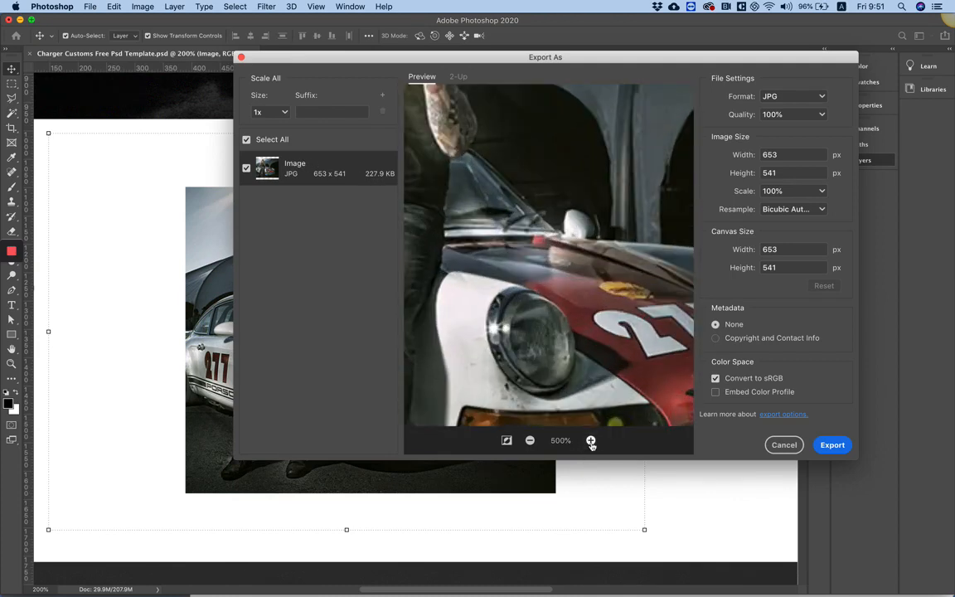
{"action": "left_click", "coordinate": [529, 440]}
{"action": "left_click", "coordinate": [529, 440]}
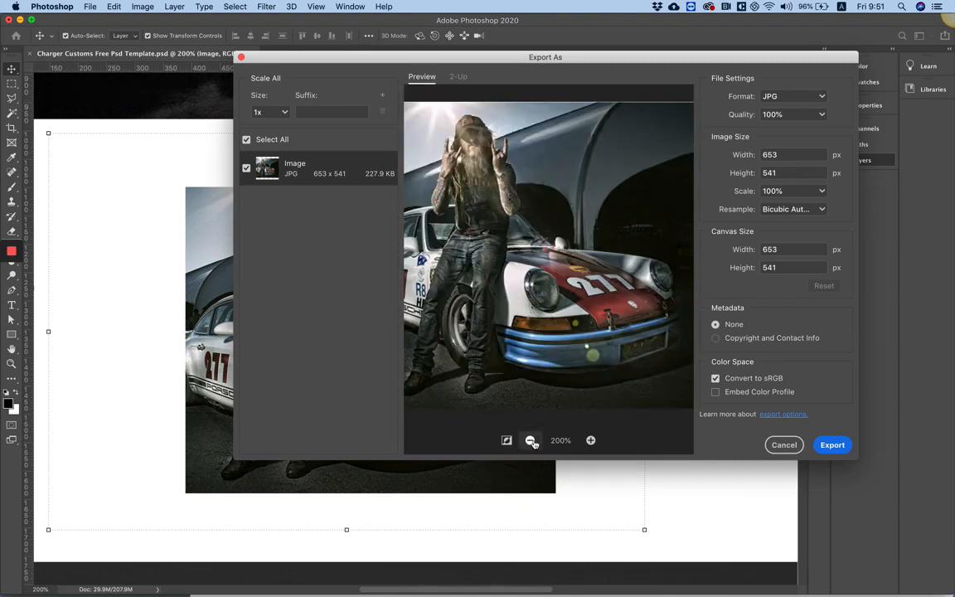
{"action": "left_click", "coordinate": [530, 440]}
{"action": "left_click", "coordinate": [831, 445]}
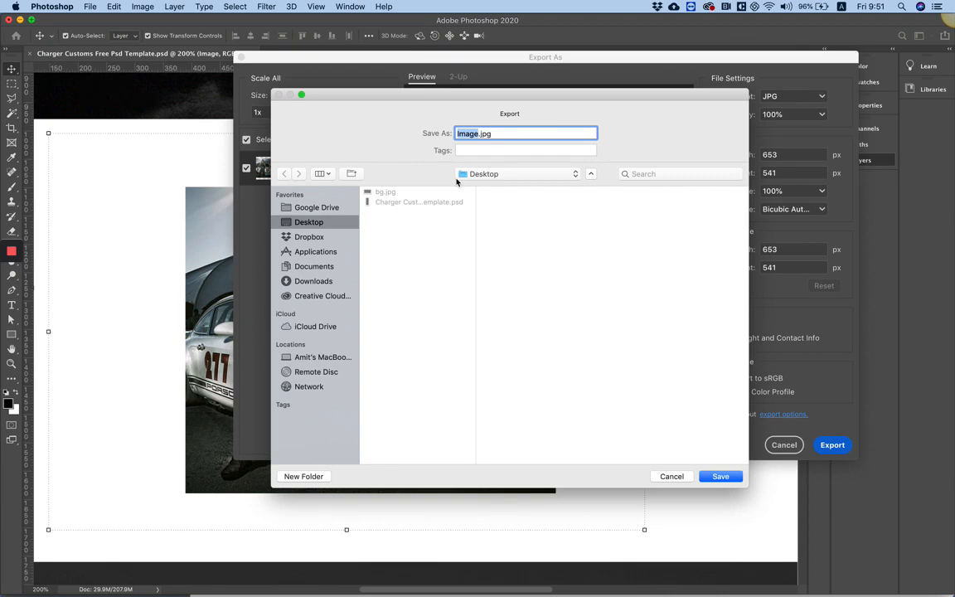
{"action": "left_click", "coordinate": [479, 134]}
{"action": "type", "text": "1"}
{"action": "key", "text": "Return"}
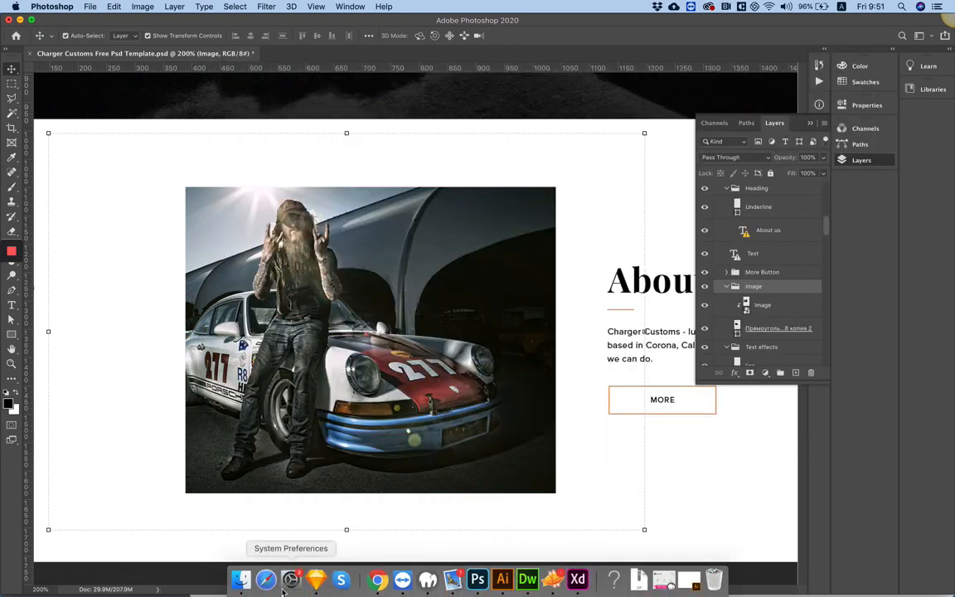
Return to Elementor in Chrome and add an Image widget to the first column of the new two-column section
{"action": "left_click", "coordinate": [377, 580]}
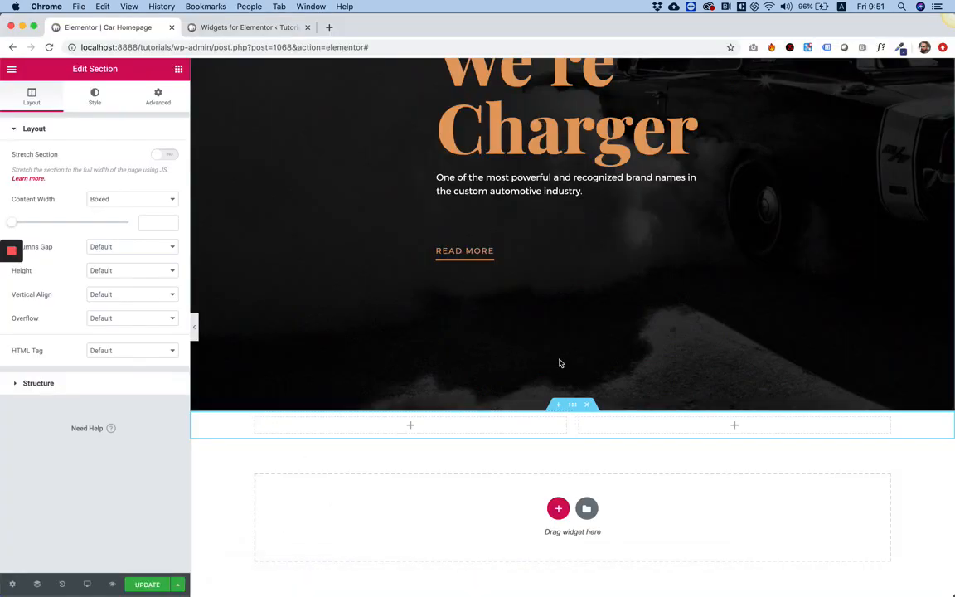
{"action": "left_click", "coordinate": [178, 70]}
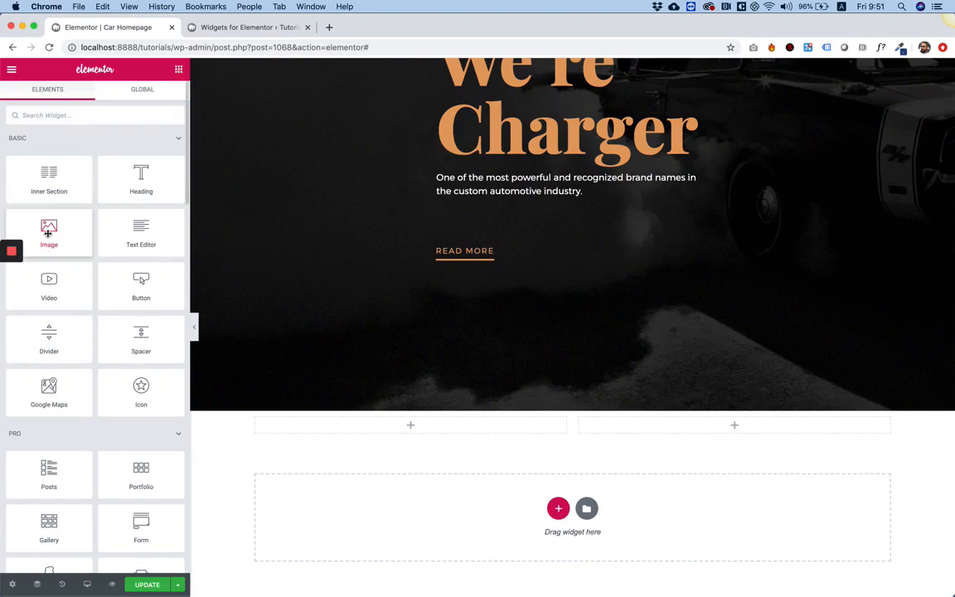
{"action": "left_click_drag", "start_coordinate": [47, 232], "coordinate": [345, 430]}
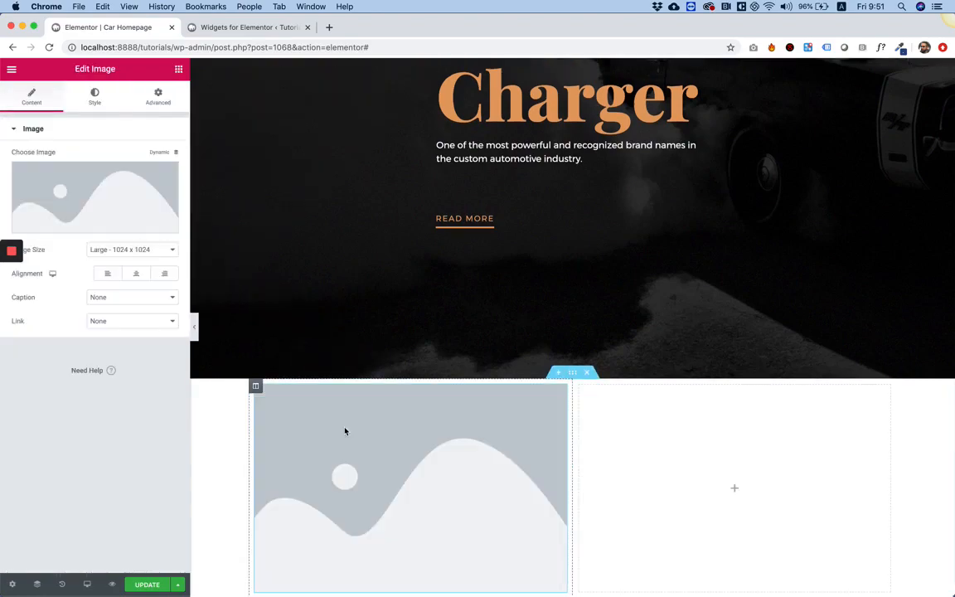
Upload Image1.jpg to the media library and insert it into the new Image widget
{"action": "left_click", "coordinate": [97, 200]}
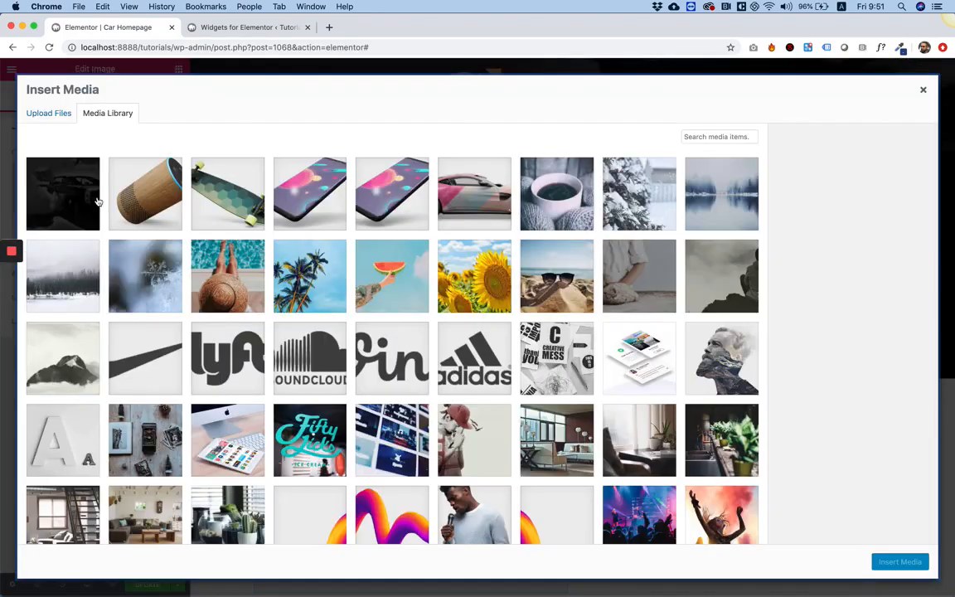
{"action": "left_click", "coordinate": [53, 121]}
{"action": "left_click", "coordinate": [477, 306]}
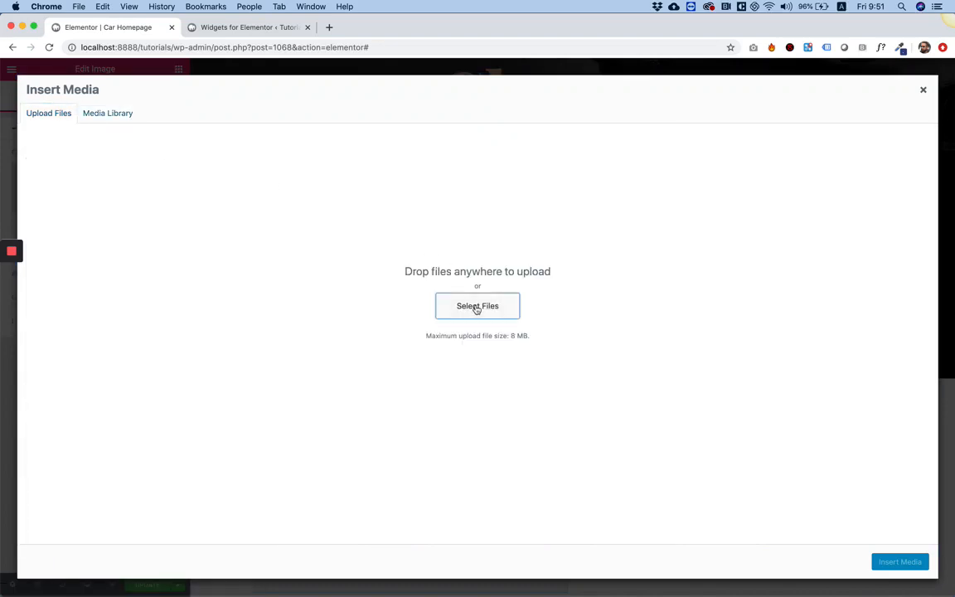
{"action": "double_click", "coordinate": [372, 106]}
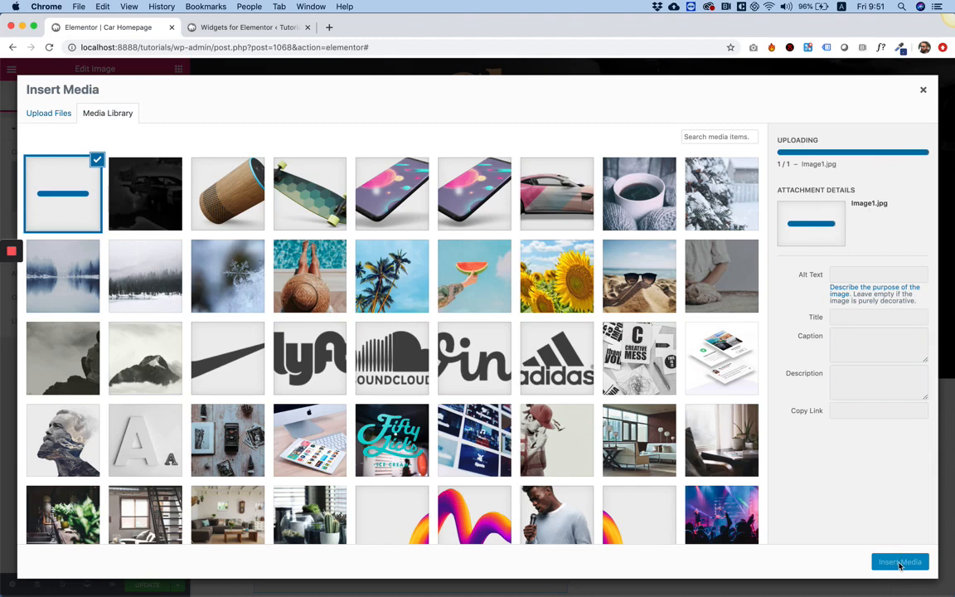
{"action": "left_click", "coordinate": [900, 561]}
Review the inserted image beside the empty column, then examine the About us heading, underline, text and MORE button in Photoshop
{"action": "scroll", "coordinate": [673, 386], "scroll_direction": "down", "scroll_amount": 5}
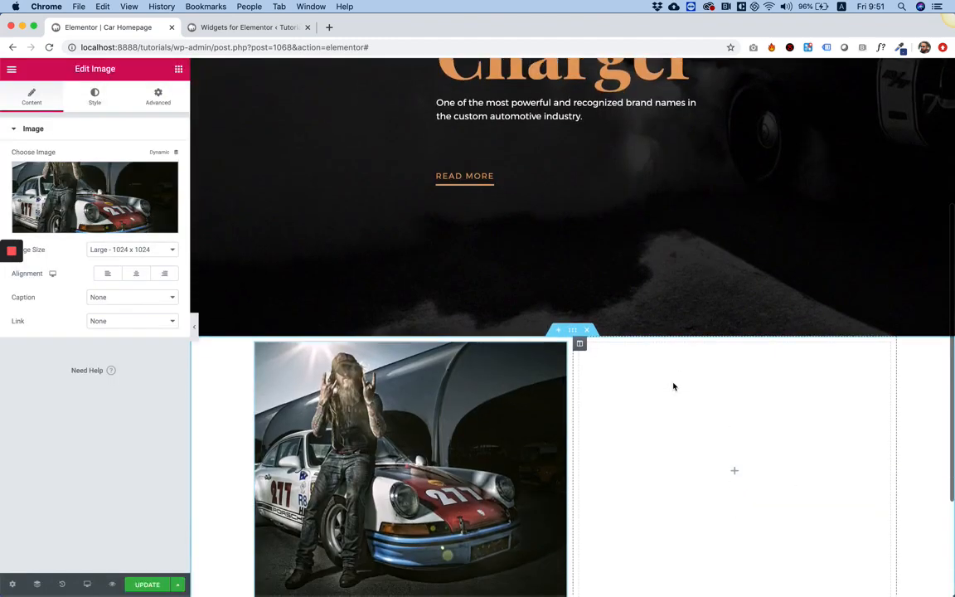
{"action": "scroll", "coordinate": [674, 386], "scroll_direction": "up", "scroll_amount": 2}
{"action": "scroll", "coordinate": [673, 387], "scroll_direction": "down", "scroll_amount": 1}
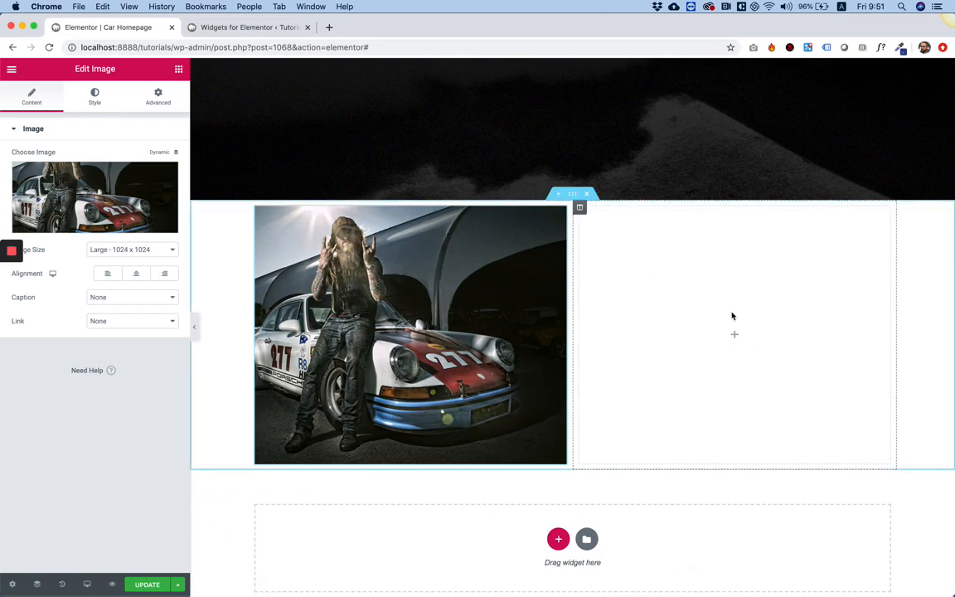
{"action": "mouse_move", "coordinate": [479, 584]}
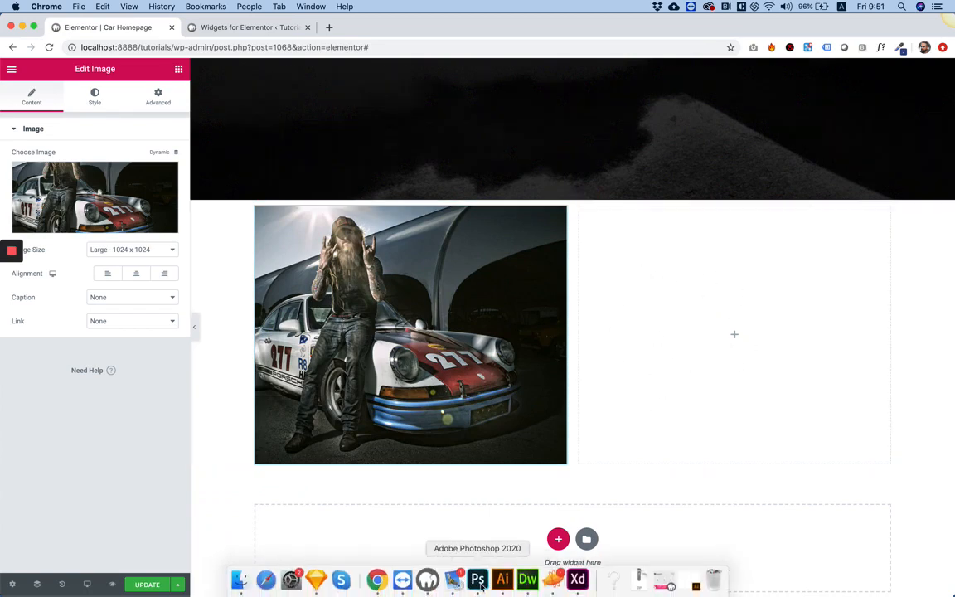
{"action": "left_click", "coordinate": [479, 585]}
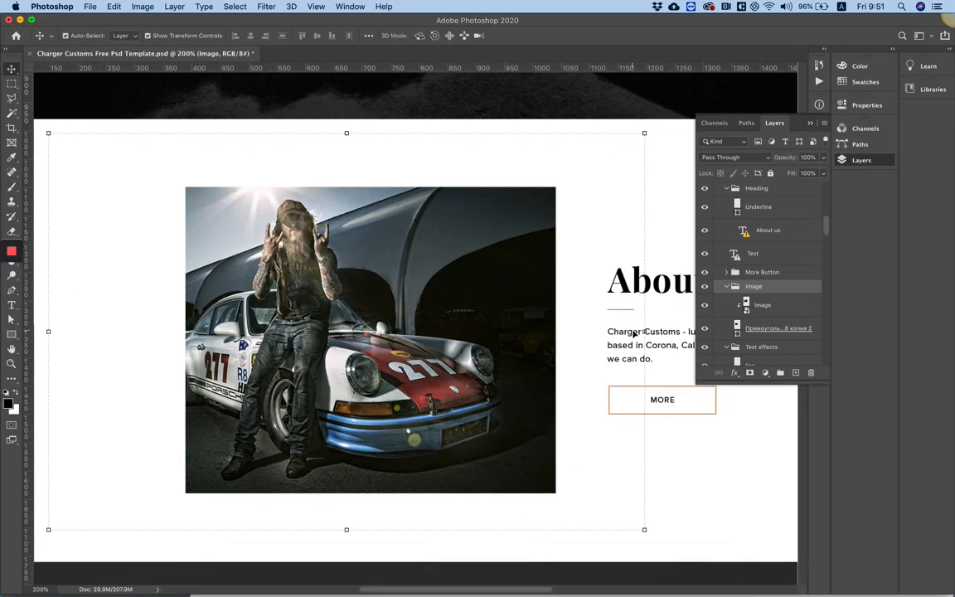
{"action": "scroll", "coordinate": [631, 330], "scroll_direction": "right", "scroll_amount": 5}
{"action": "scroll", "coordinate": [632, 333], "scroll_direction": "right", "scroll_amount": 3}
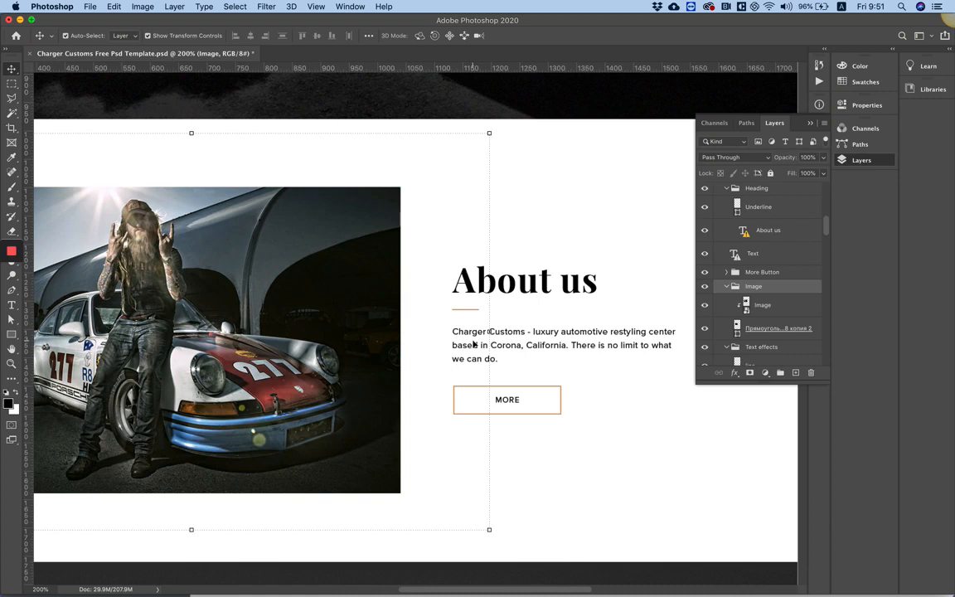
{"action": "mouse_move", "coordinate": [400, 584]}
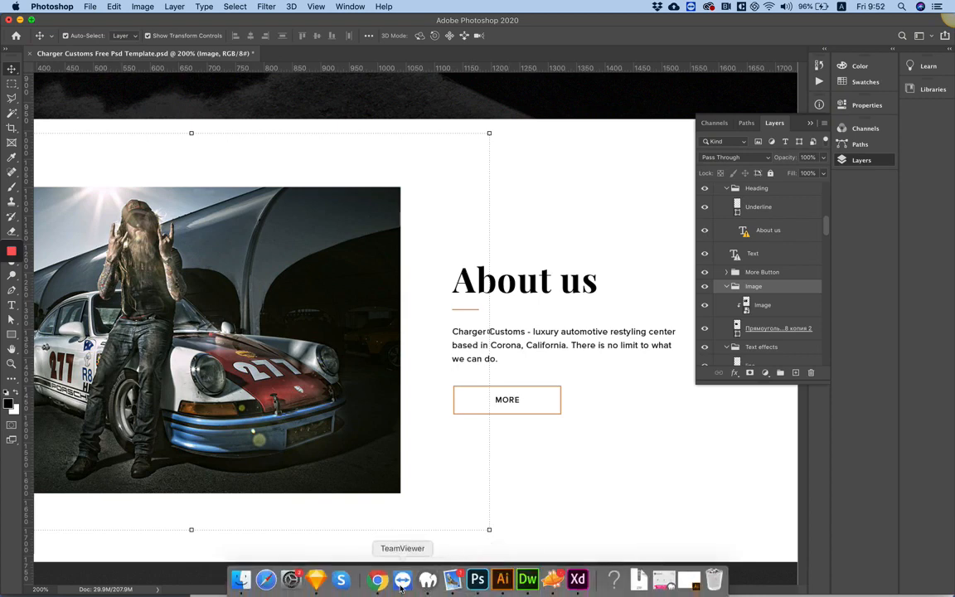
Open the About us heading text for editing, accepting the font substitution, to read its type settings
{"action": "left_click", "coordinate": [524, 280]}
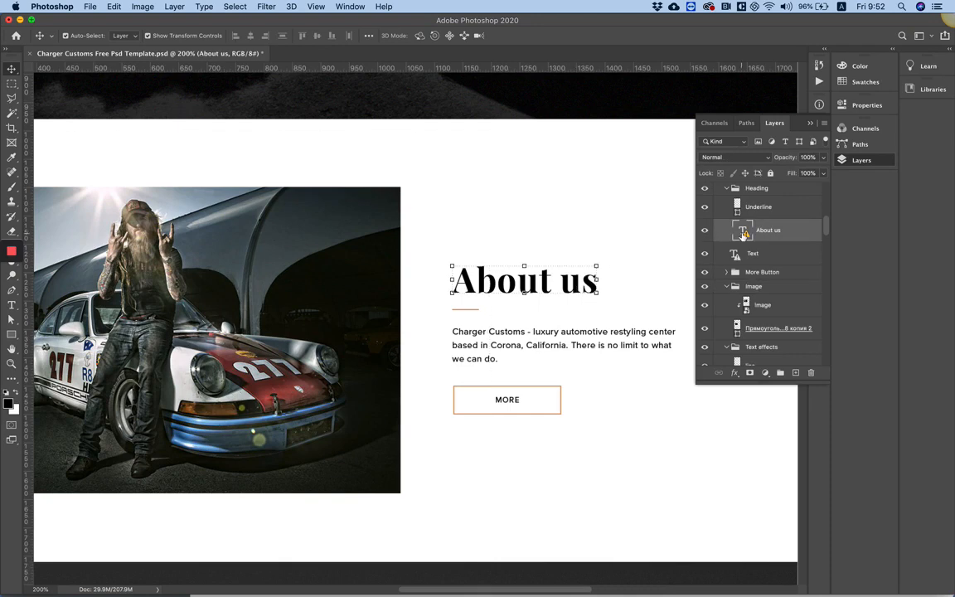
{"action": "double_click", "coordinate": [744, 235]}
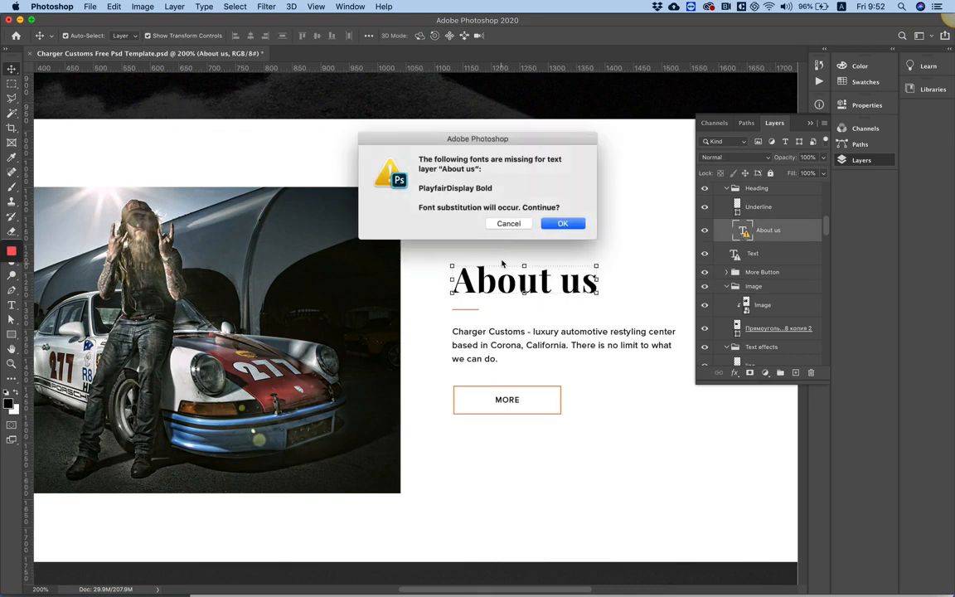
{"action": "left_click", "coordinate": [561, 222]}
Switch to Elementor in Chrome and add a Heading widget titled "About us" to the empty second column
{"action": "mouse_move", "coordinate": [290, 580]}
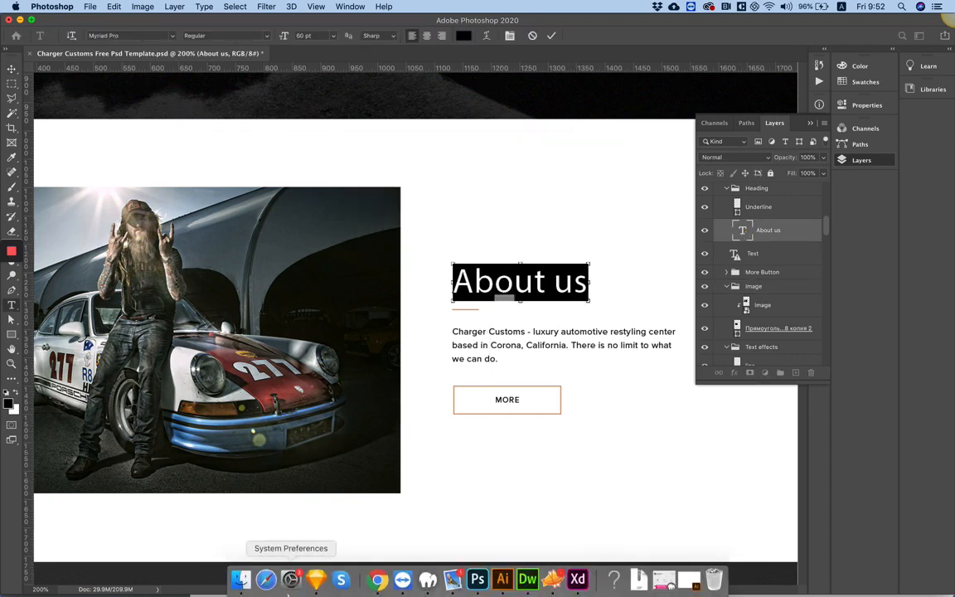
{"action": "left_click", "coordinate": [375, 580]}
{"action": "left_click", "coordinate": [177, 69]}
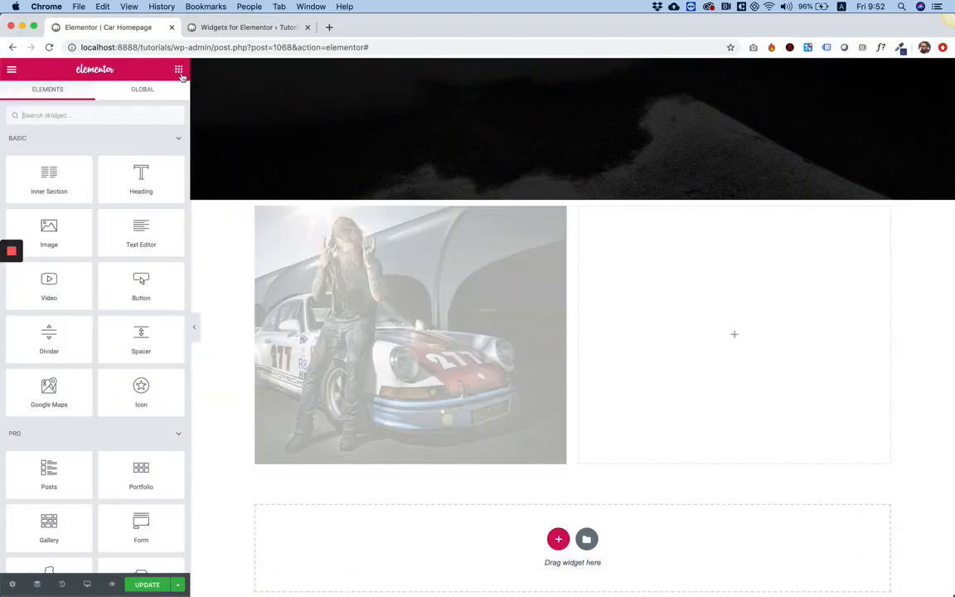
{"action": "left_click_drag", "start_coordinate": [134, 174], "coordinate": [624, 254]}
{"action": "left_click", "coordinate": [117, 175]}
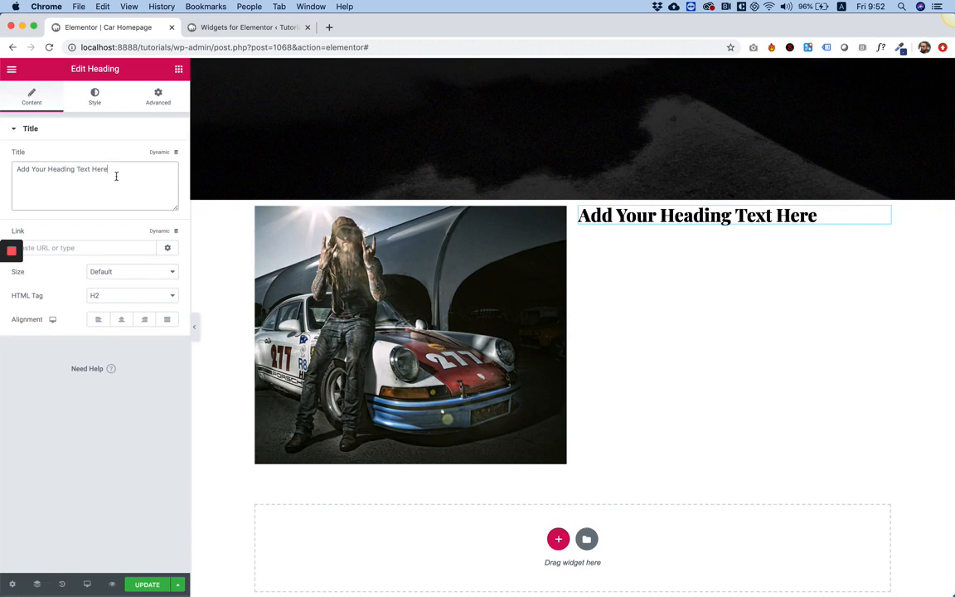
{"action": "key", "text": "ctrl+a"}
{"action": "type", "text": "About us"}
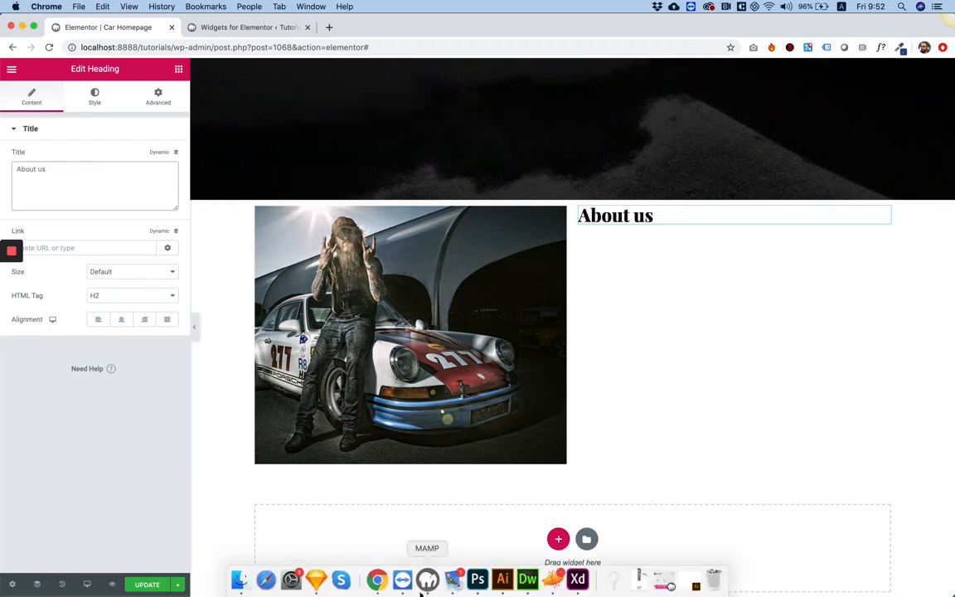
Switch to Photoshop, shift its window slightly to uncover the tools, and check the About us heading's font size with the Type tool
{"action": "left_click", "coordinate": [478, 581]}
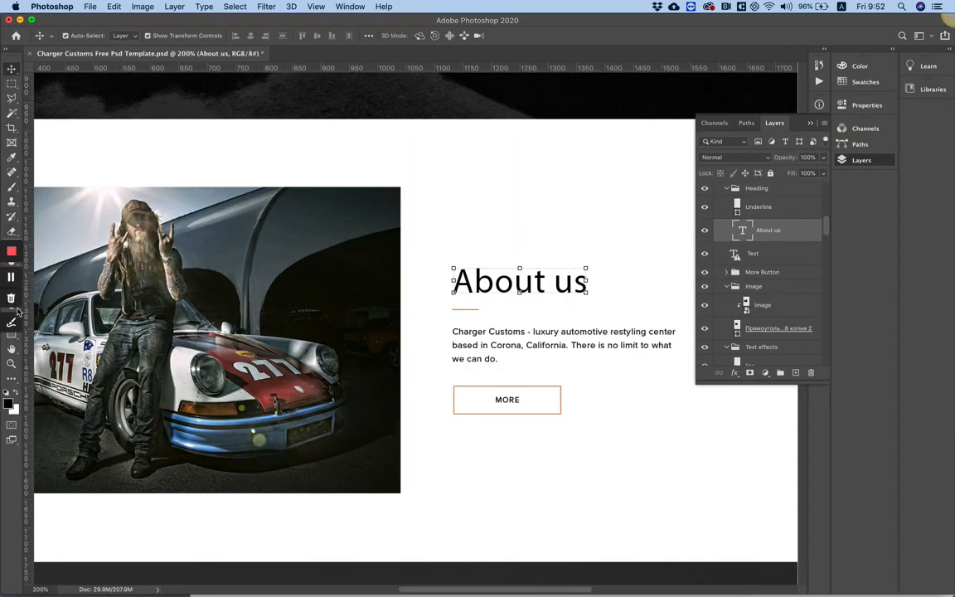
{"action": "left_click", "coordinate": [16, 310]}
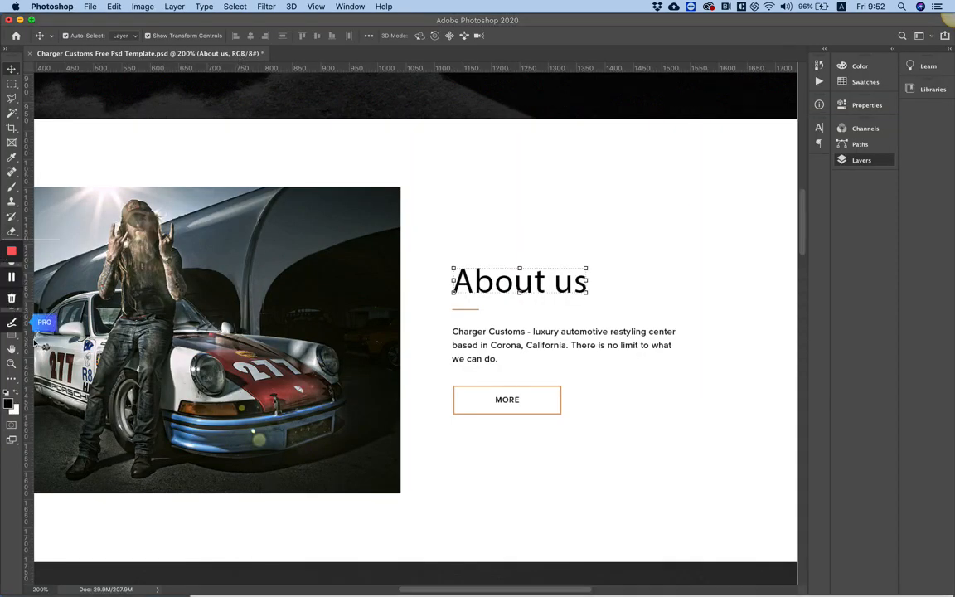
{"action": "key", "text": "F7"}
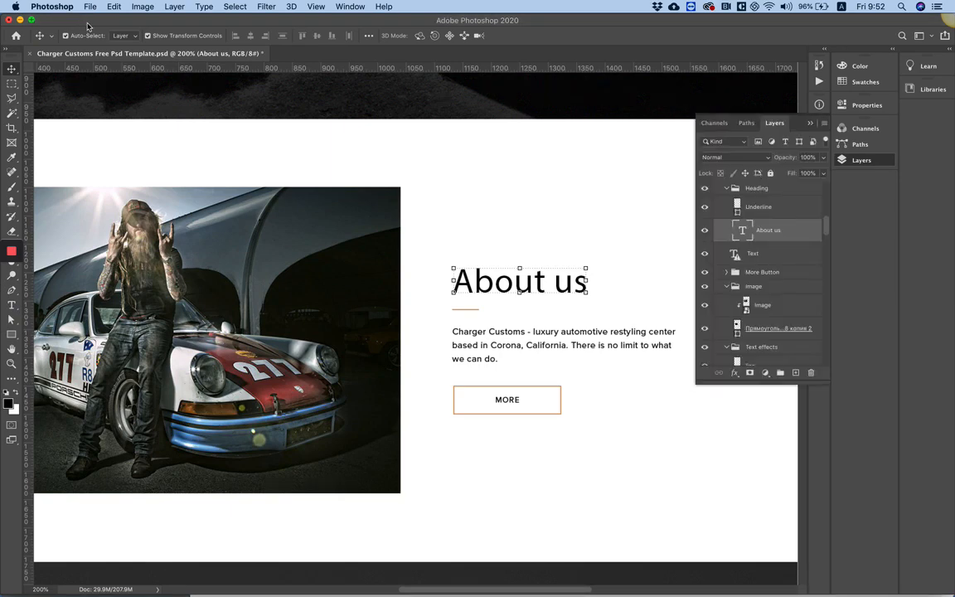
{"action": "left_click_drag", "start_coordinate": [84, 24], "coordinate": [98, 24]}
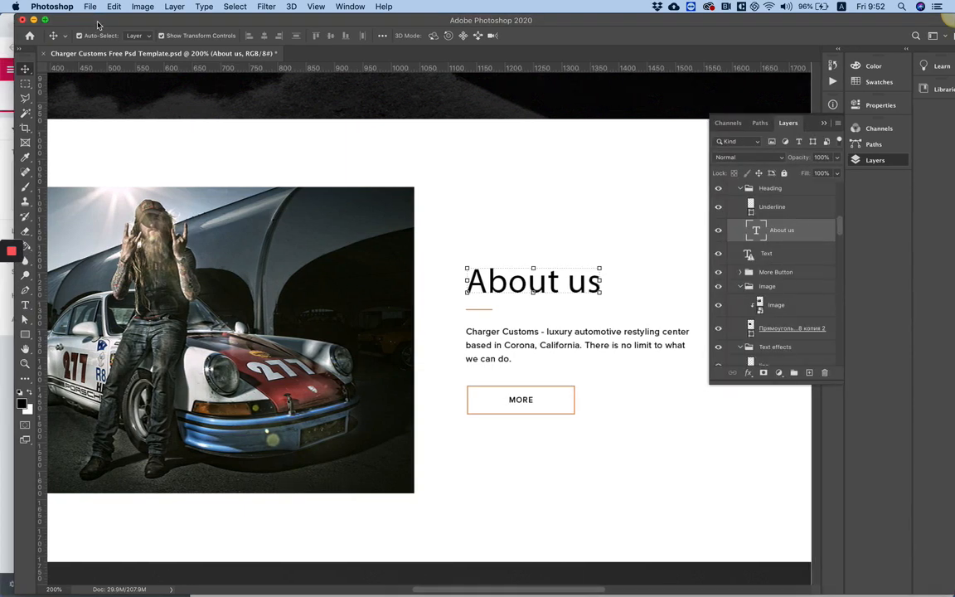
{"action": "left_click", "coordinate": [27, 305]}
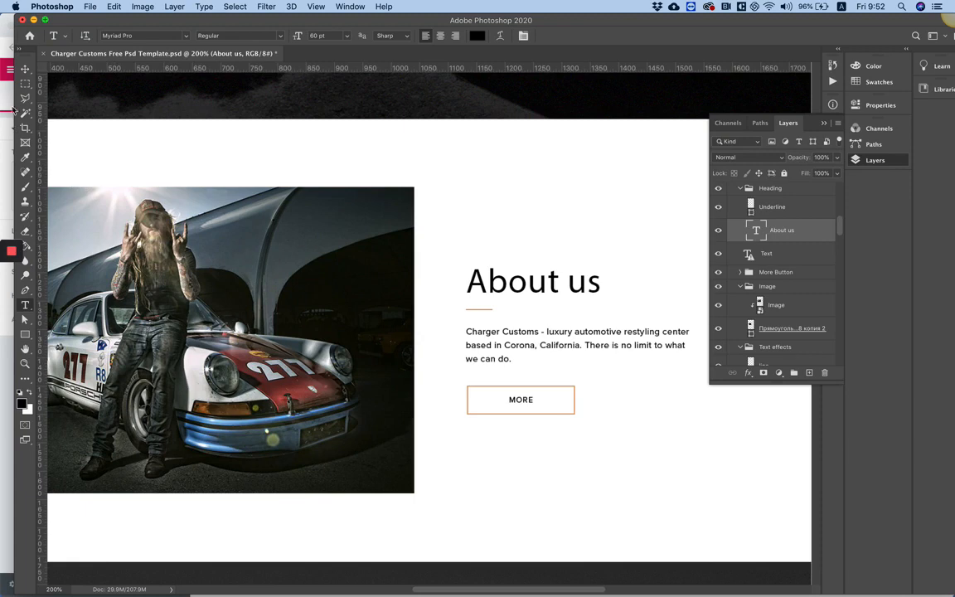
Return to Elementor in Chrome and set the About us heading's typography size to 60 px
{"action": "left_click", "coordinate": [10, 95]}
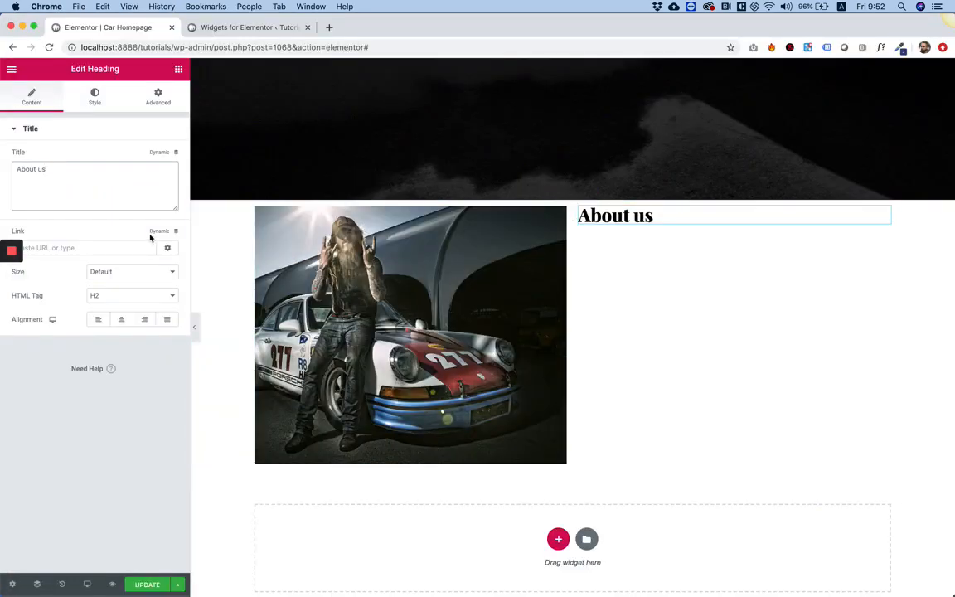
{"action": "left_click", "coordinate": [93, 98]}
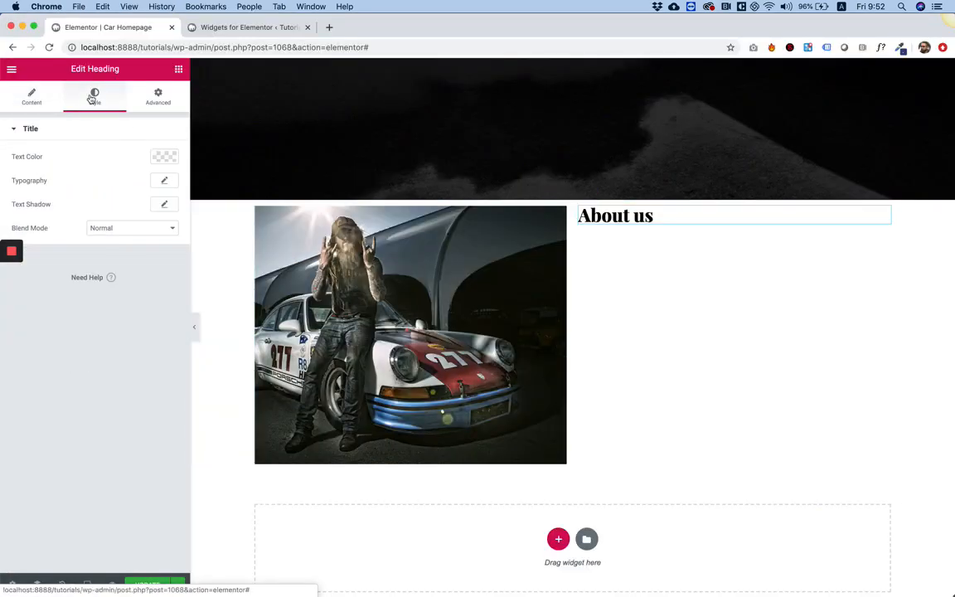
{"action": "left_click", "coordinate": [164, 180]}
{"action": "left_click", "coordinate": [146, 254]}
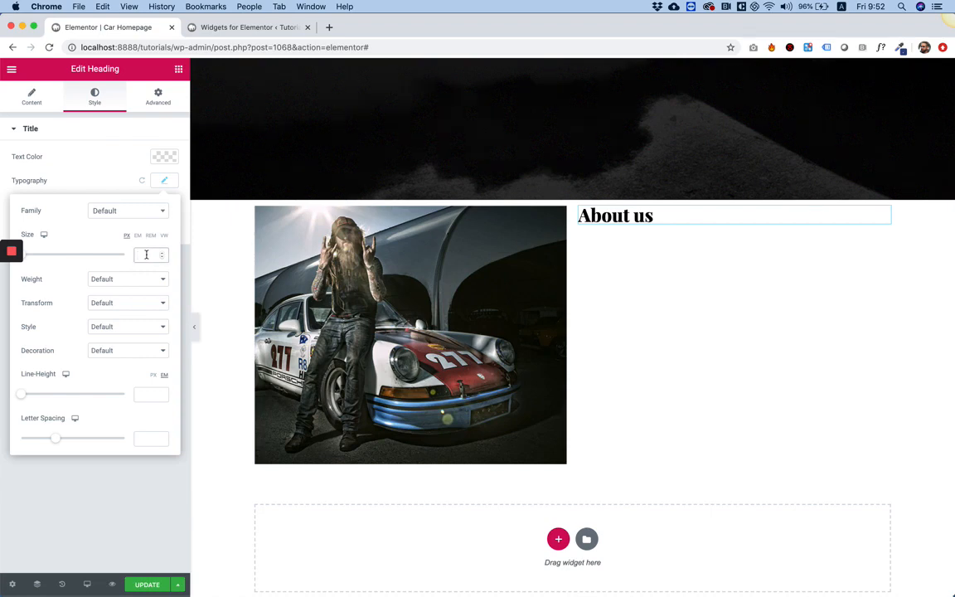
{"action": "type", "text": "60"}
Switch to Photoshop, check the About us heading's text color without changing it, and select the underline beneath the heading
{"action": "mouse_move", "coordinate": [386, 591]}
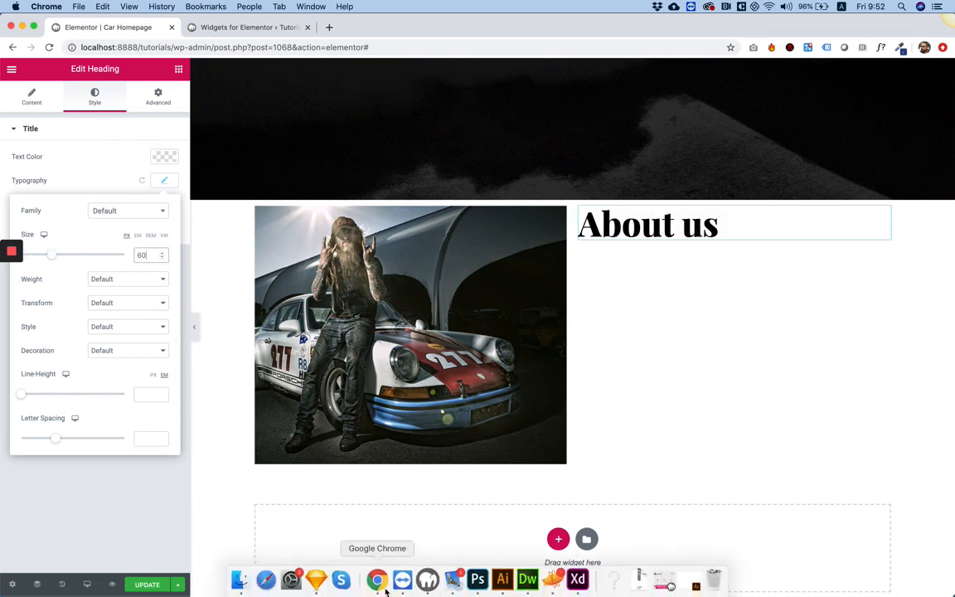
{"action": "left_click", "coordinate": [477, 579]}
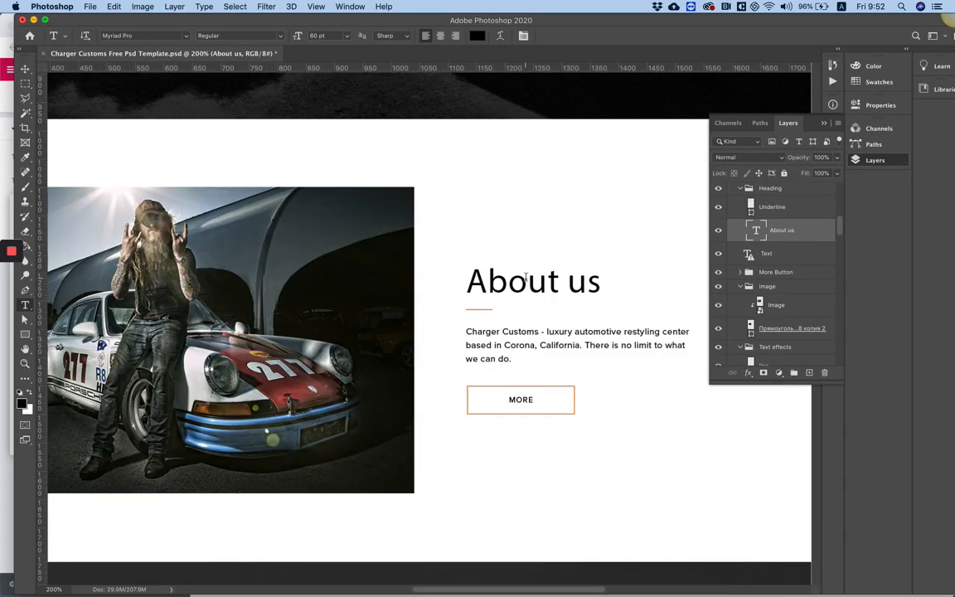
{"action": "left_click", "coordinate": [24, 69]}
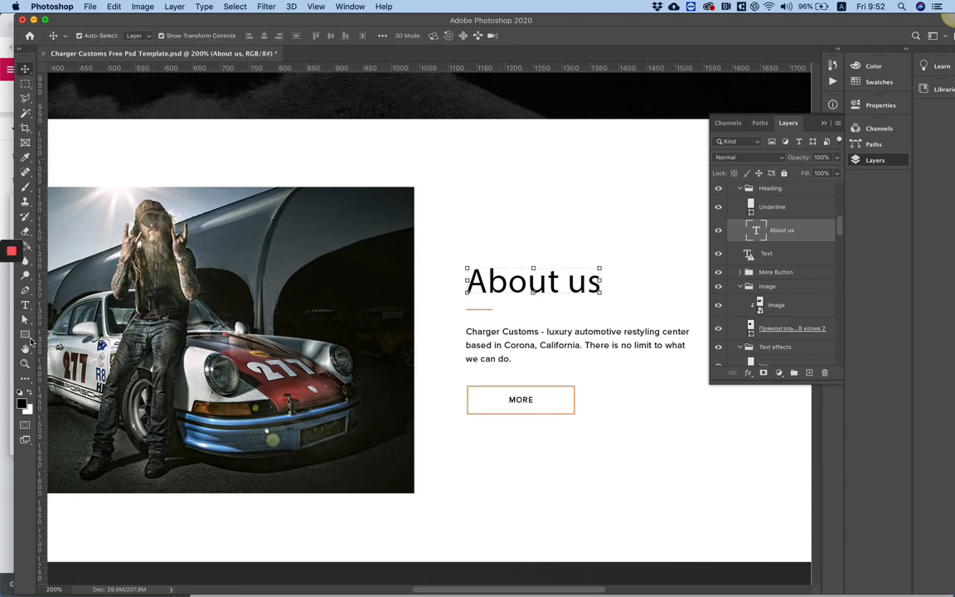
{"action": "left_click", "coordinate": [25, 304]}
{"action": "left_click", "coordinate": [431, 36]}
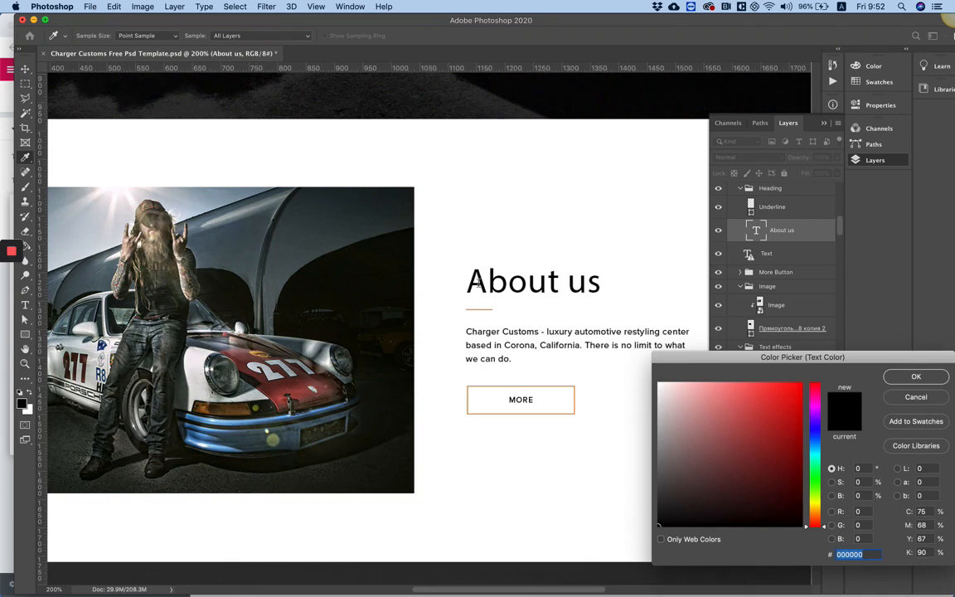
{"action": "left_click", "coordinate": [916, 398]}
{"action": "key", "text": "v"}
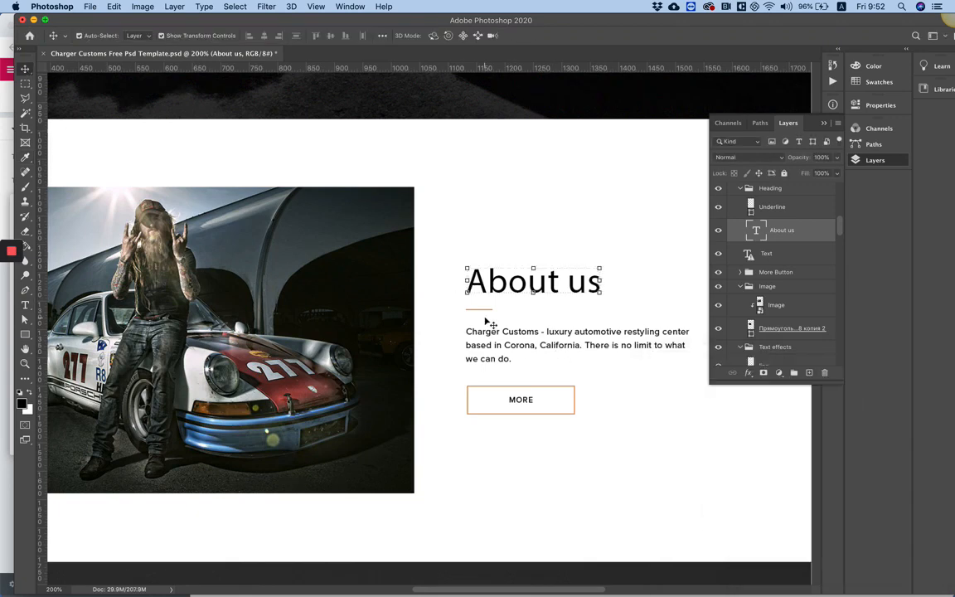
{"action": "left_click", "coordinate": [488, 314]}
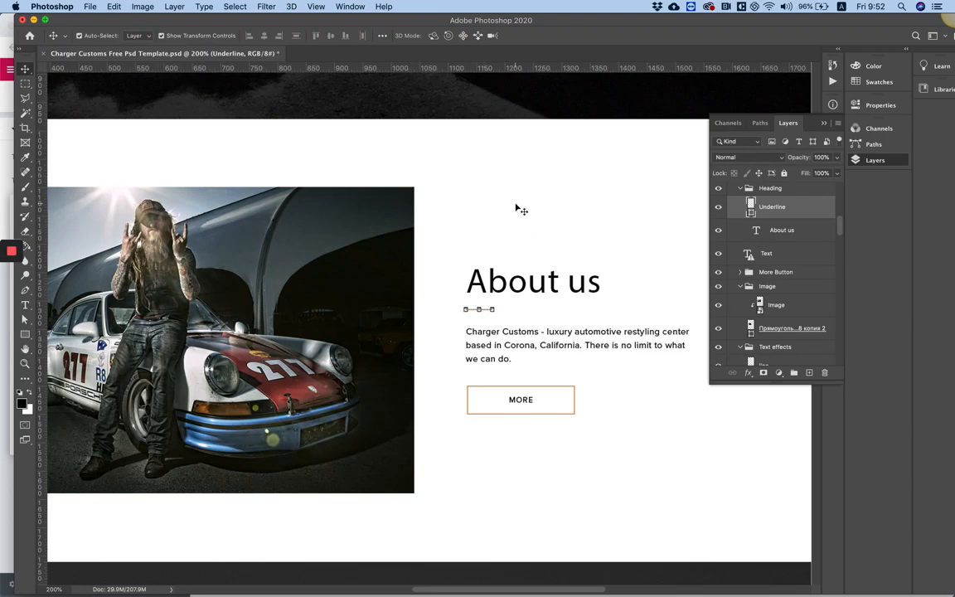
Measure the width and height of the underline beneath the About us heading with the Info panel and Free Transform
{"action": "left_click", "coordinate": [350, 6]}
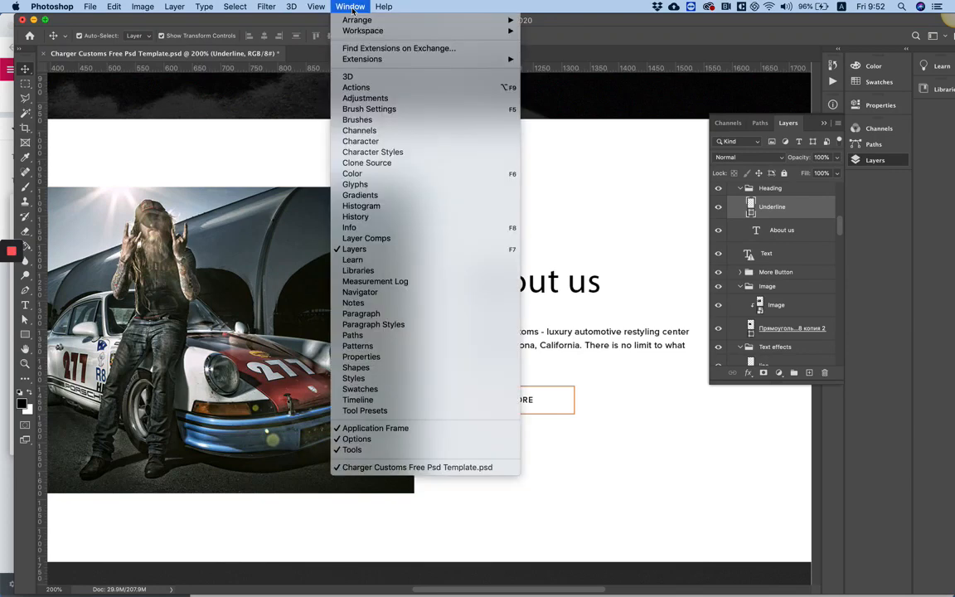
{"action": "left_click", "coordinate": [365, 227]}
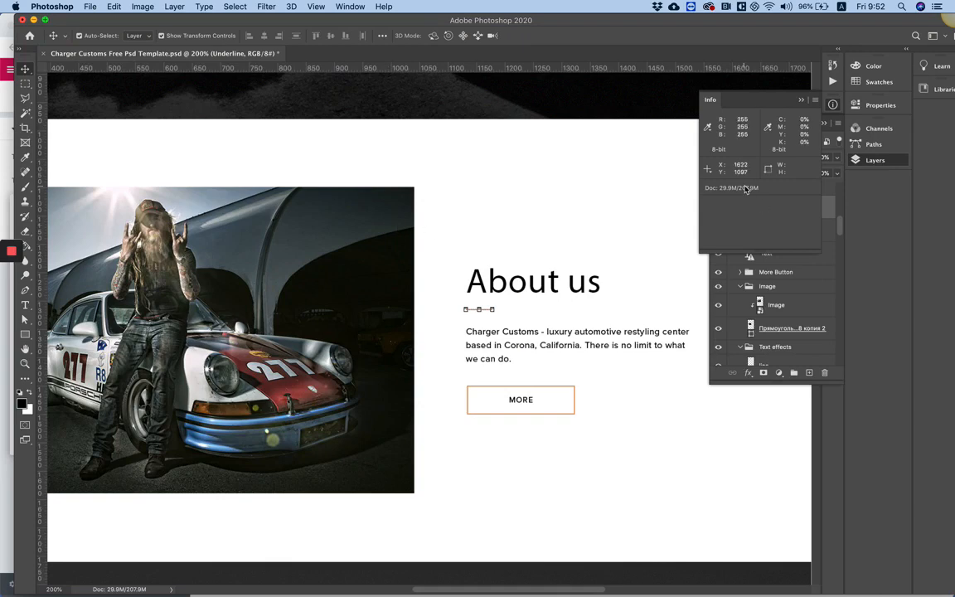
{"action": "key", "text": "super+t"}
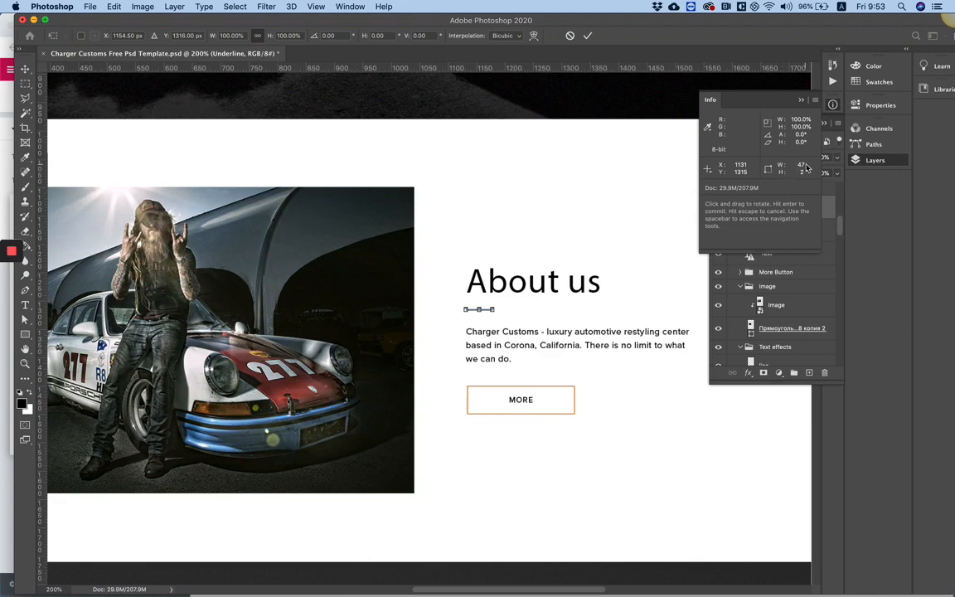
Switch to Chrome, add a Divider widget below the About us heading and set its width to 47 px
{"action": "mouse_move", "coordinate": [713, 594]}
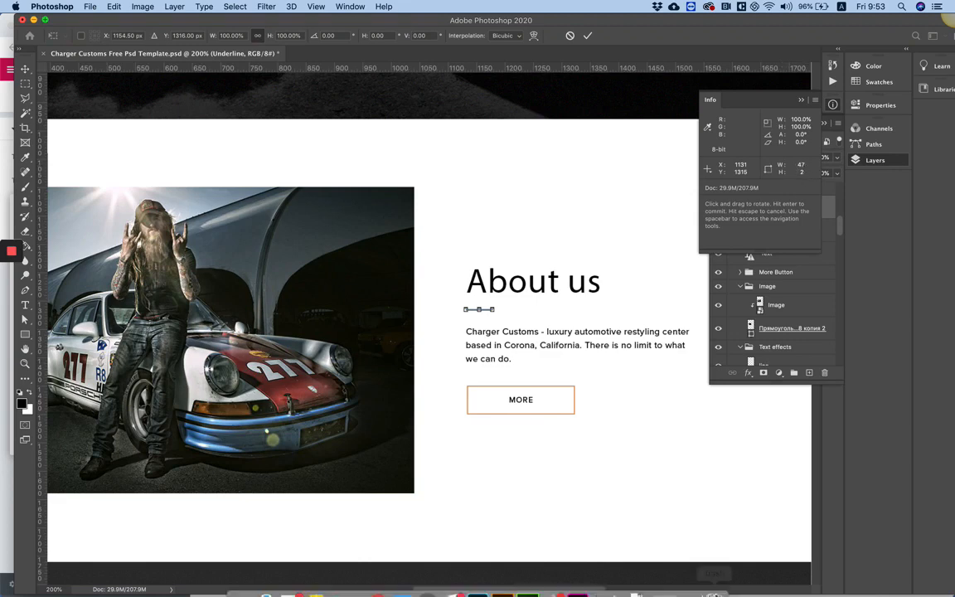
{"action": "left_click", "coordinate": [375, 581]}
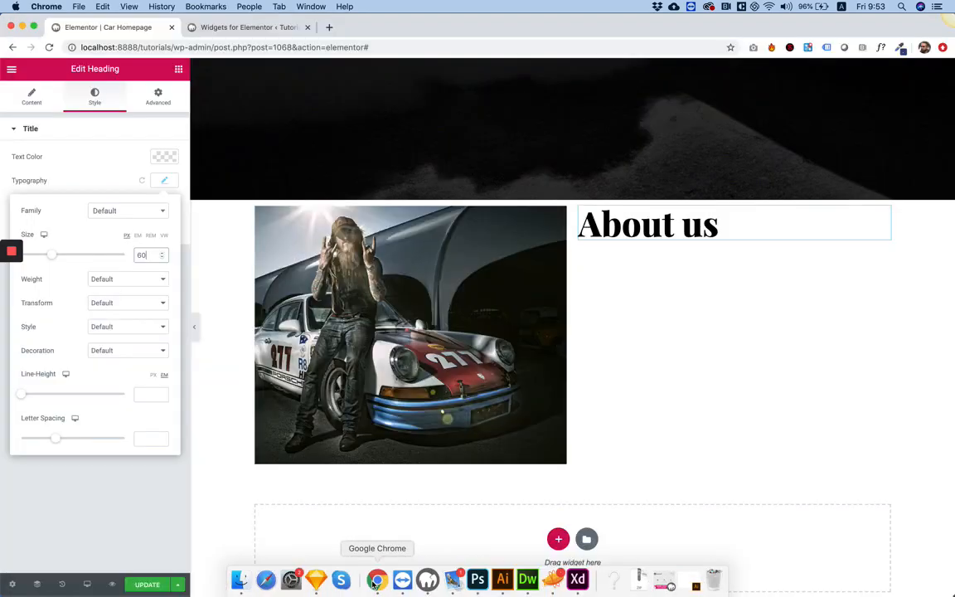
{"action": "left_click", "coordinate": [179, 73]}
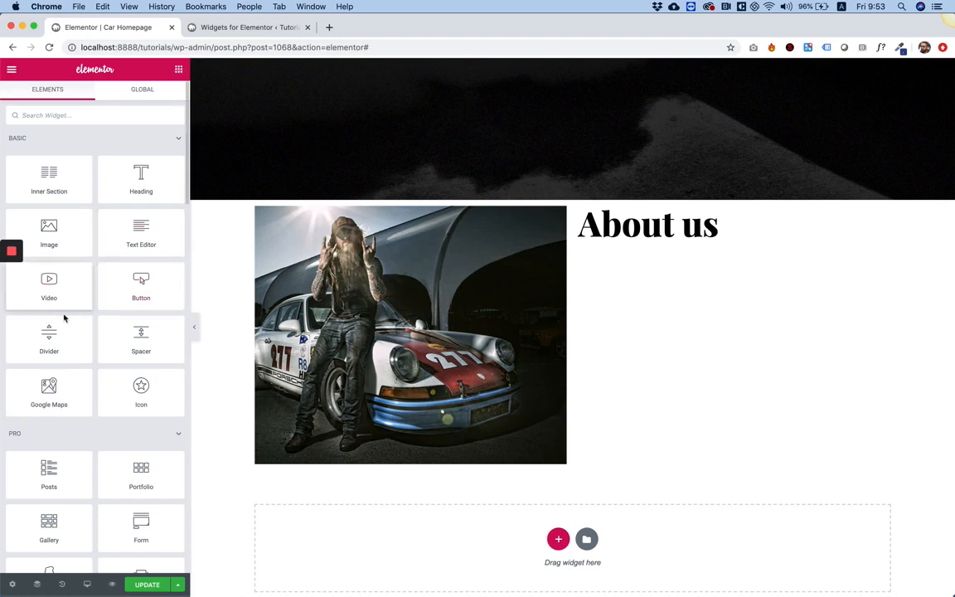
{"action": "left_click_drag", "start_coordinate": [48, 336], "coordinate": [642, 231]}
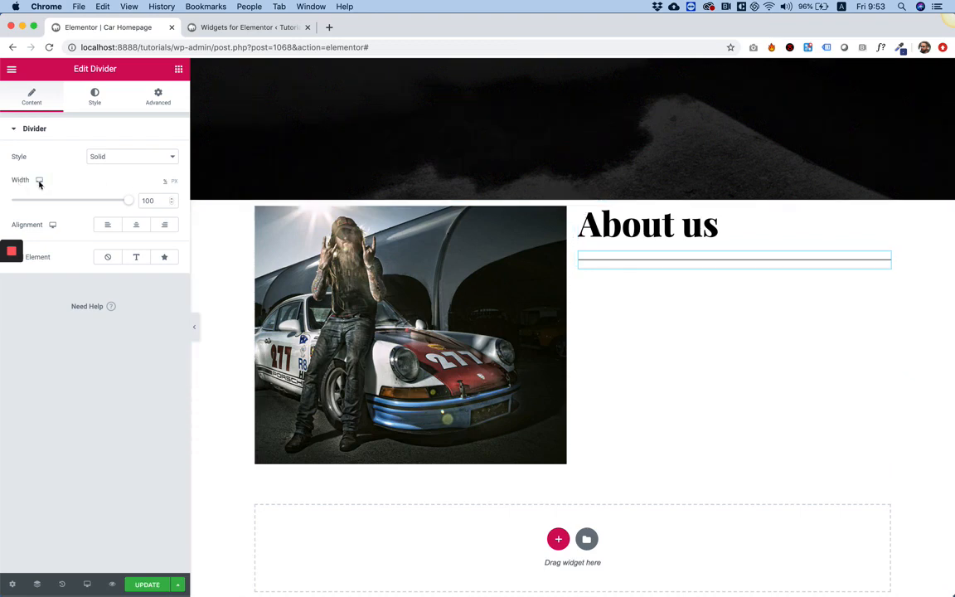
{"action": "left_click", "coordinate": [173, 182]}
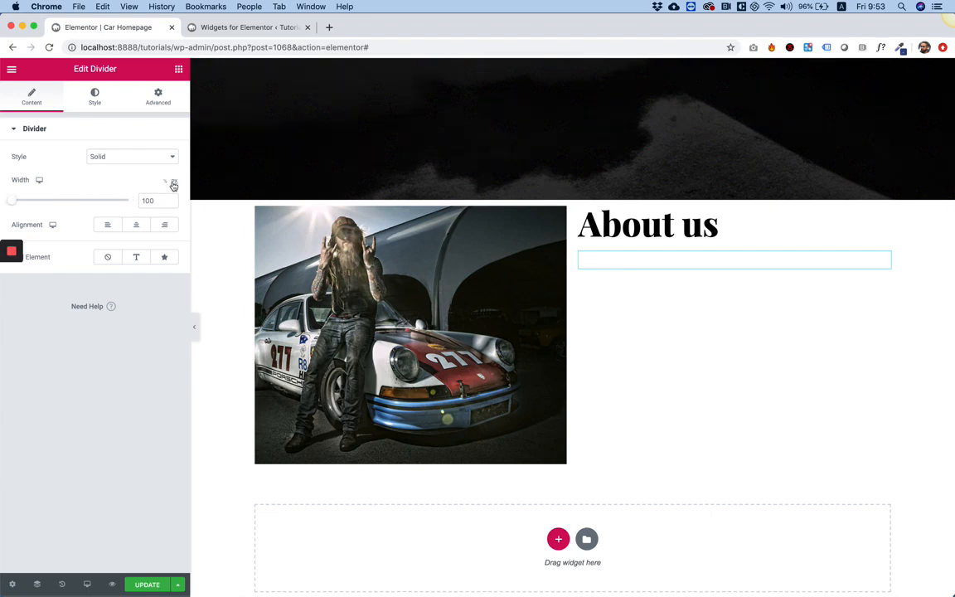
{"action": "double_click", "coordinate": [163, 201]}
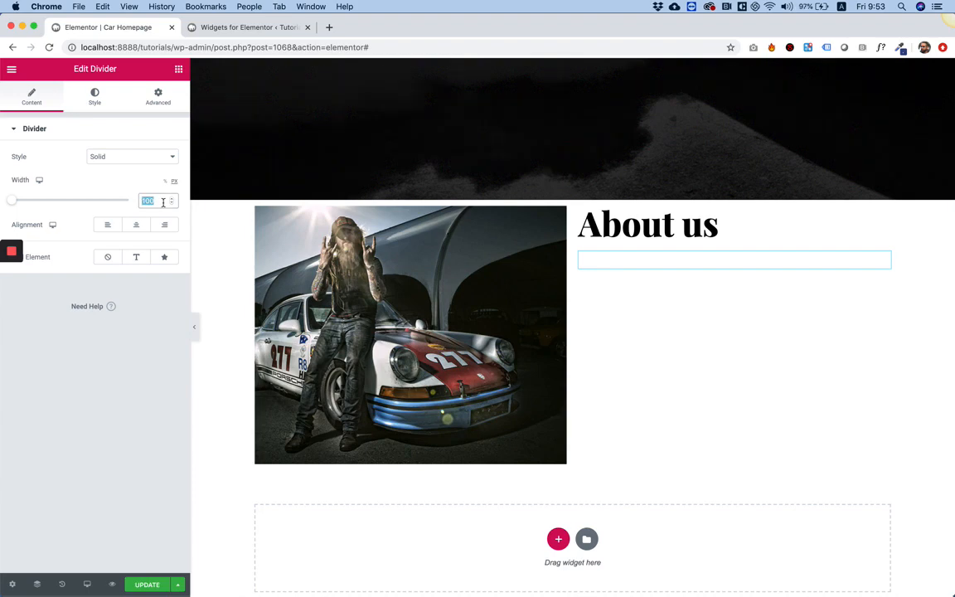
{"action": "type", "text": "47"}
Set the divider's weight to 2 in its style settings
{"action": "left_click", "coordinate": [94, 97]}
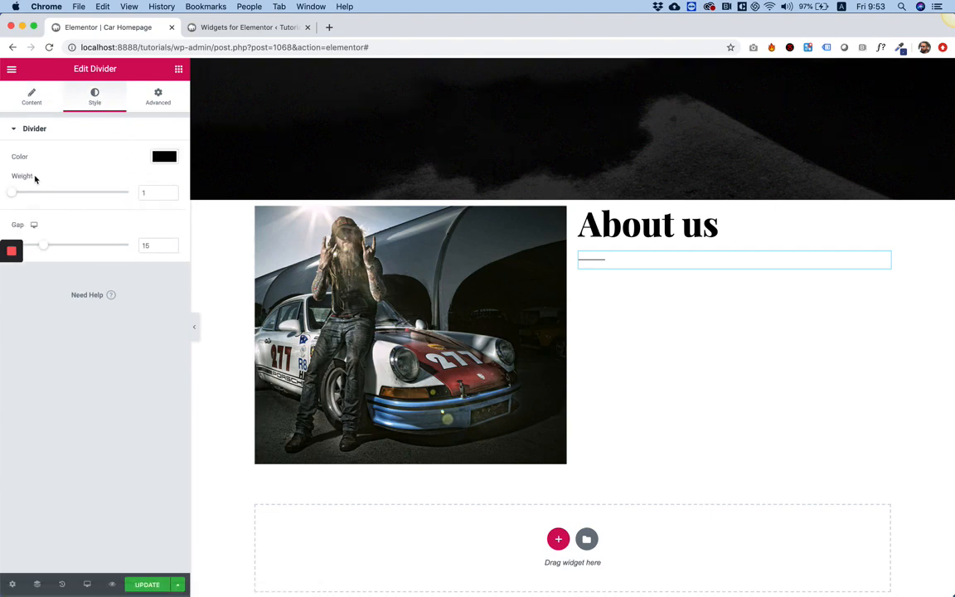
{"action": "left_click", "coordinate": [161, 193]}
{"action": "type", "text": "2"}
{"action": "left_click", "coordinate": [151, 246]}
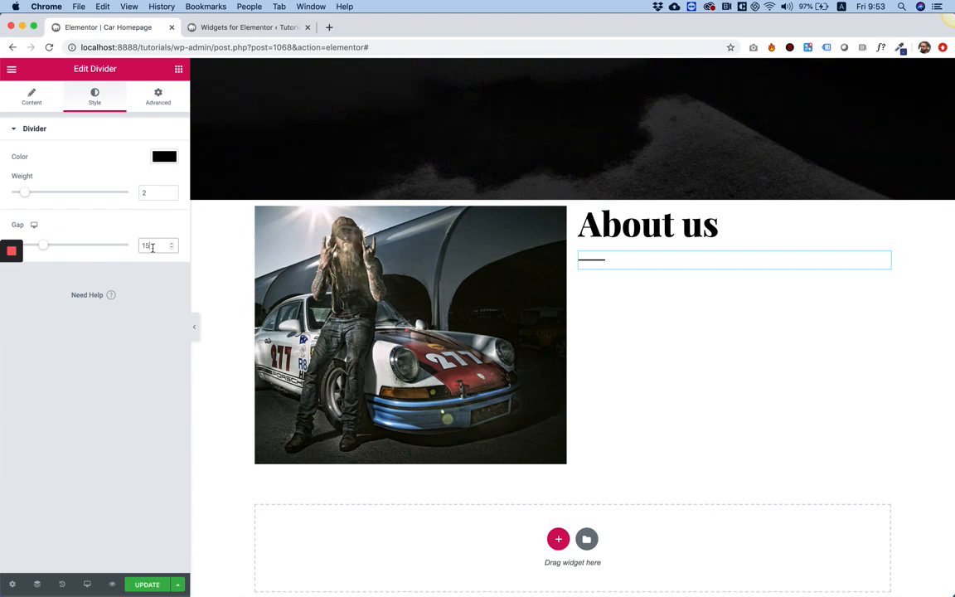
Open the divider's colour for editing and clear its hex code
{"action": "left_click", "coordinate": [164, 156]}
{"action": "left_click", "coordinate": [112, 333]}
{"action": "type", "text": "About us"}
{"action": "key", "text": "super+a"}
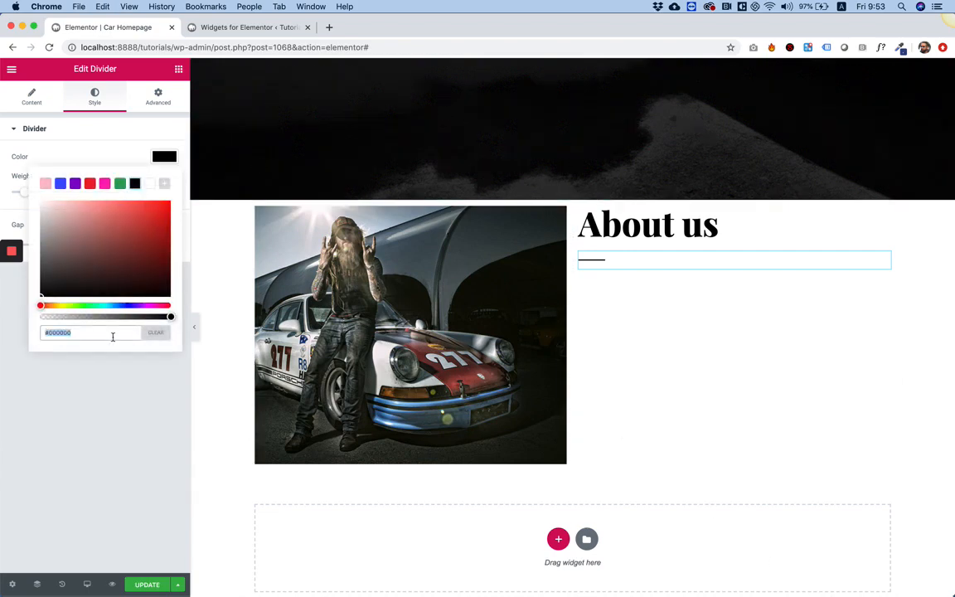
{"action": "key", "text": "BackSpace"}
Switch to Photoshop and look up the fill colour hex code of the Underline shape, leaving the colour unchanged
{"action": "mouse_move", "coordinate": [429, 587]}
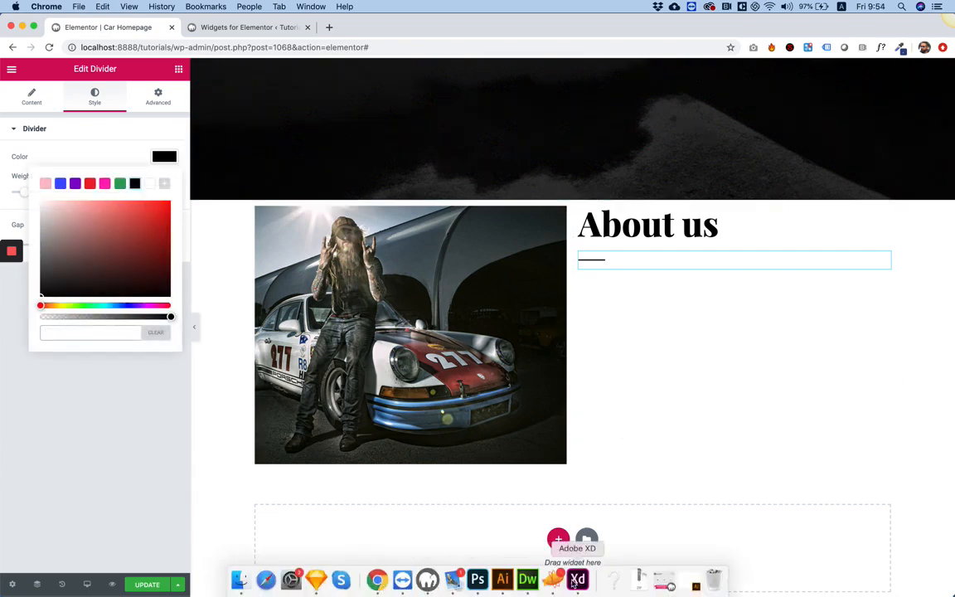
{"action": "left_click", "coordinate": [478, 582]}
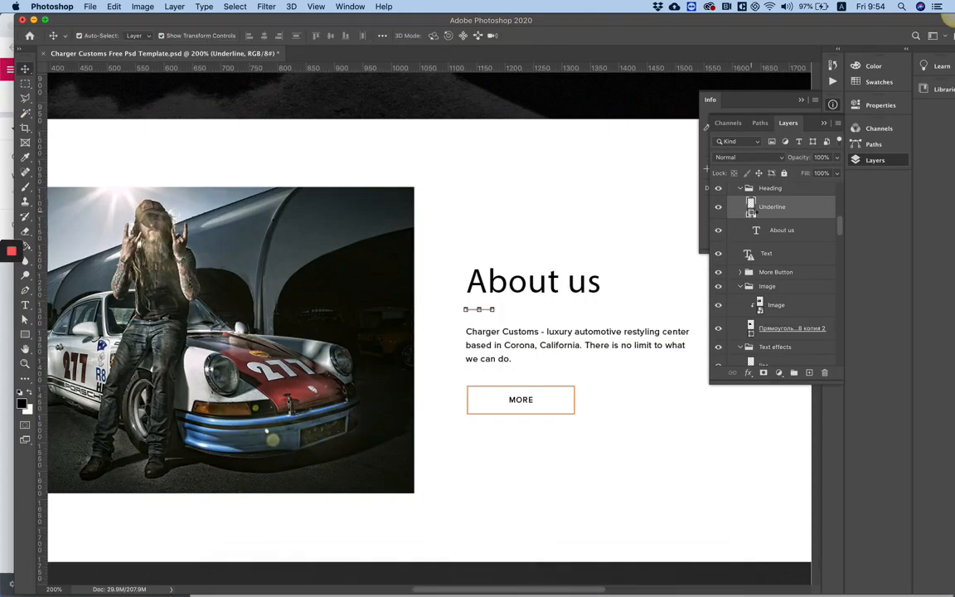
{"action": "double_click", "coordinate": [751, 214]}
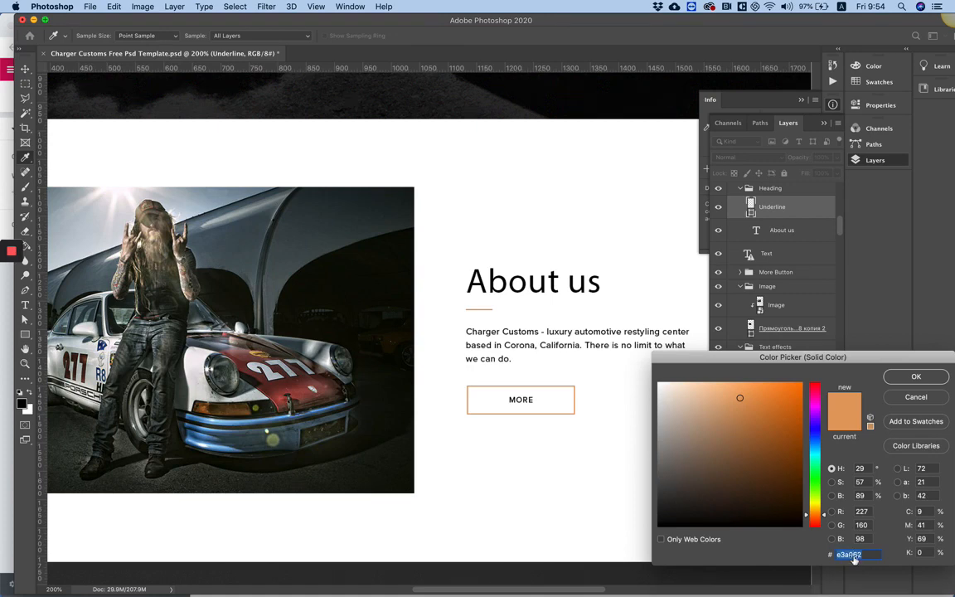
{"action": "left_click", "coordinate": [915, 402]}
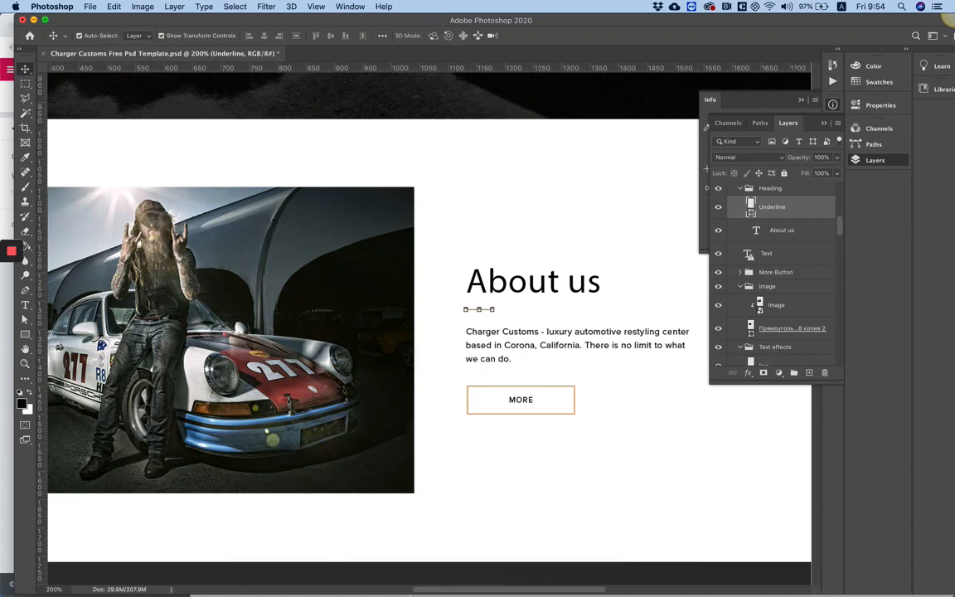
Switch to Chrome and set the divider's colour to #E3A062
{"action": "left_click", "coordinate": [375, 578]}
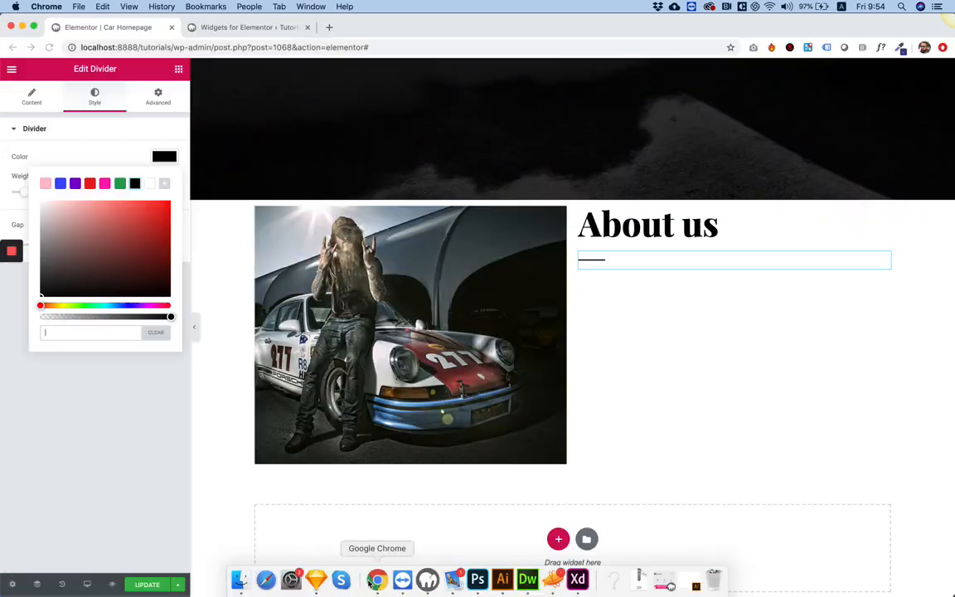
{"action": "left_click", "coordinate": [155, 158]}
{"action": "left_click", "coordinate": [156, 157]}
{"action": "left_click", "coordinate": [79, 332]}
{"action": "type", "text": "#E3A062"}
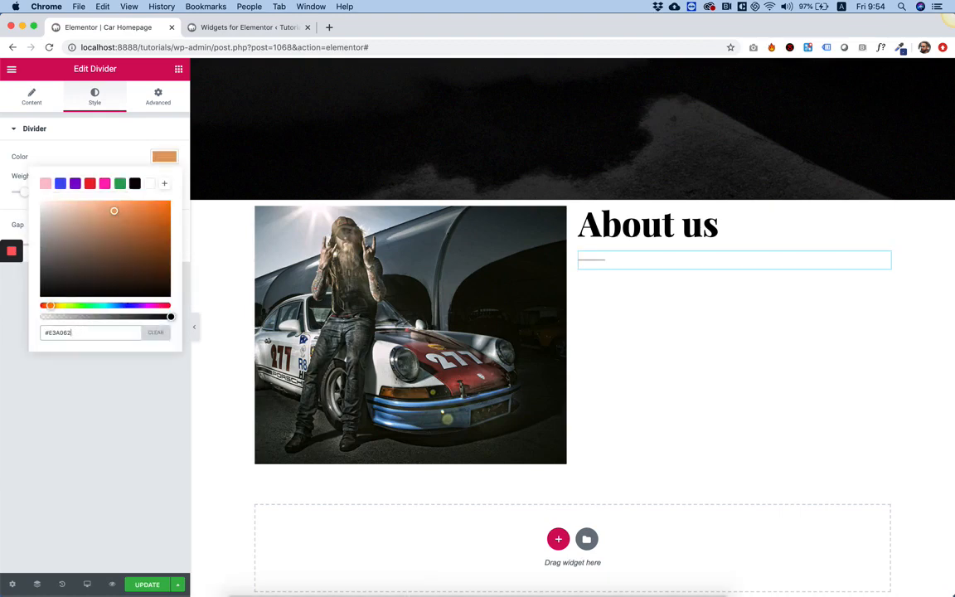
Switch to Photoshop and copy the whole Charger Customs paragraph from the Text layer below the underline
{"action": "left_click", "coordinate": [476, 579]}
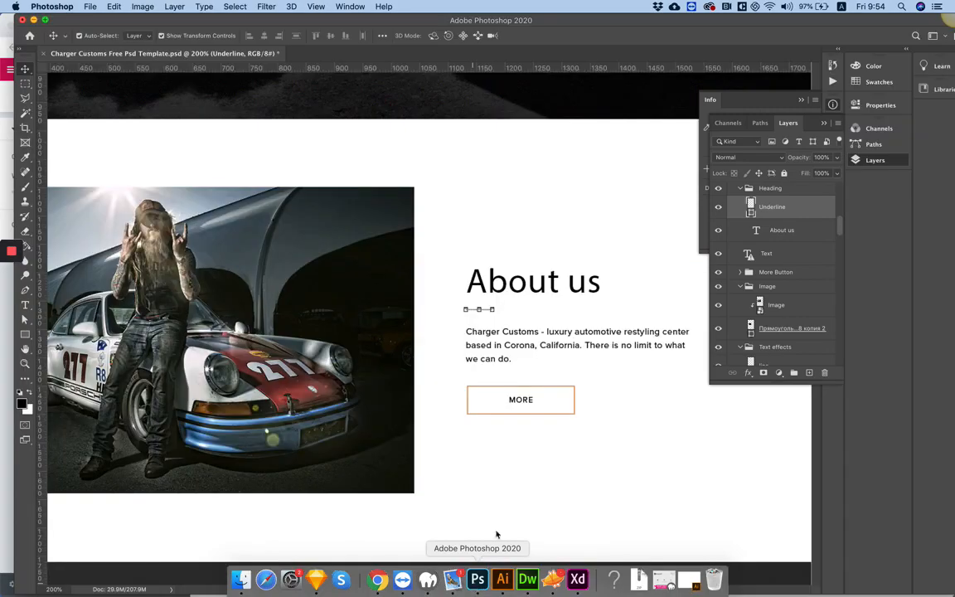
{"action": "left_click", "coordinate": [457, 333]}
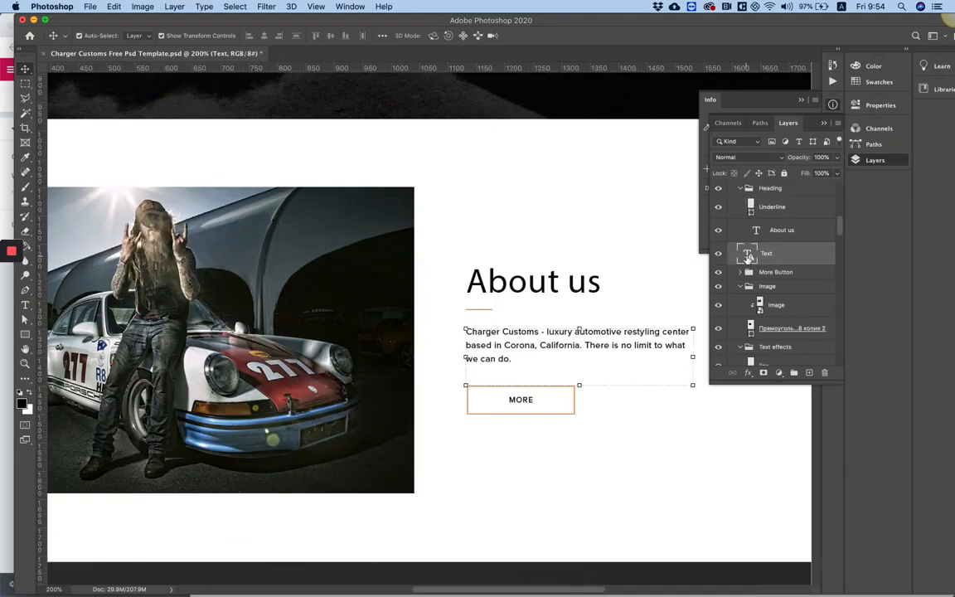
{"action": "double_click", "coordinate": [748, 254]}
{"action": "left_click", "coordinate": [562, 225]}
{"action": "key", "text": "super+c"}
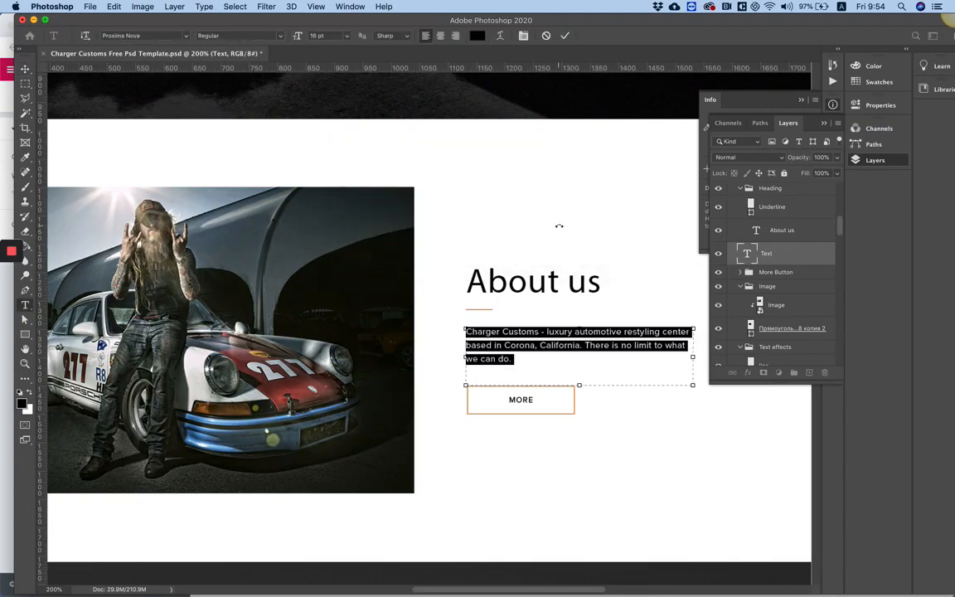
Switch to Chrome, add a Text Editor widget below the divider and replace its placeholder with the copied paragraph
{"action": "left_click", "coordinate": [377, 585]}
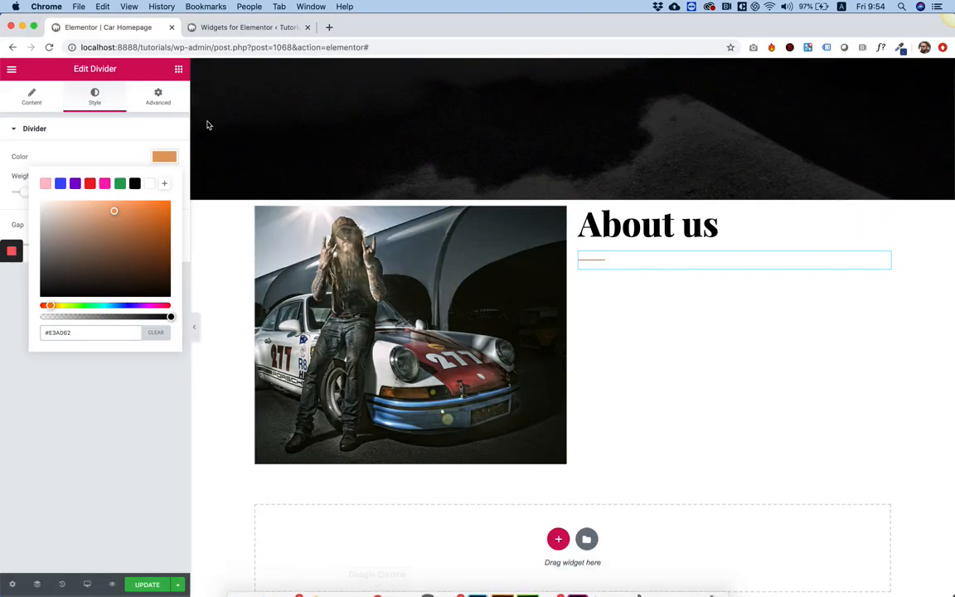
{"action": "left_click", "coordinate": [179, 71]}
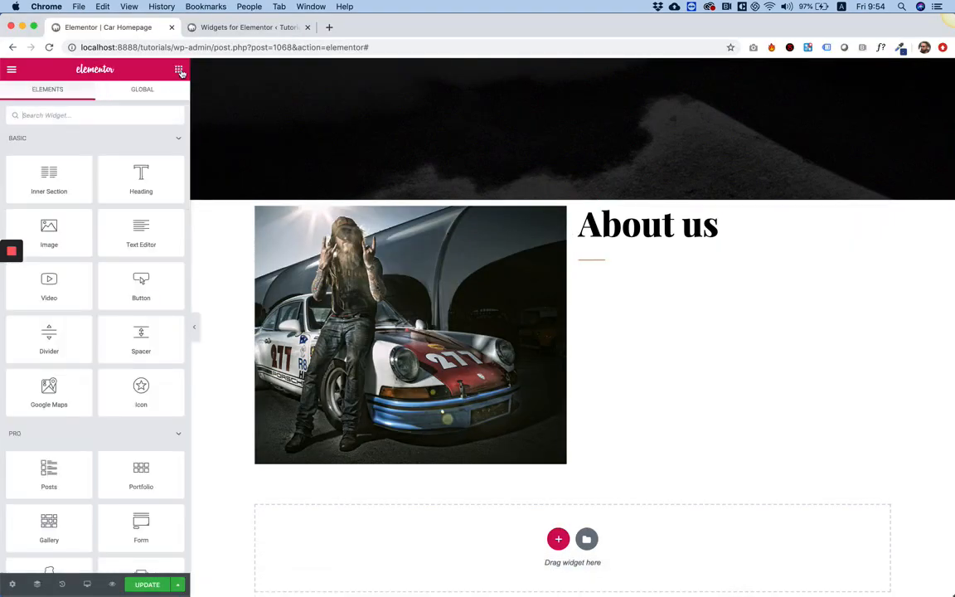
{"action": "left_click_drag", "start_coordinate": [141, 232], "coordinate": [627, 275]}
{"action": "triple_click", "coordinate": [104, 265]}
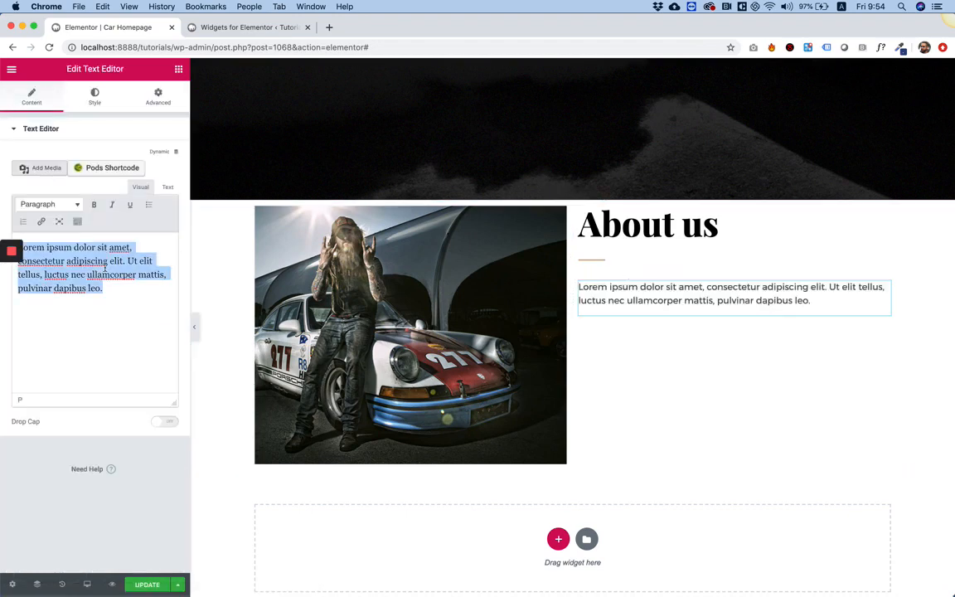
{"action": "key", "text": "super+v"}
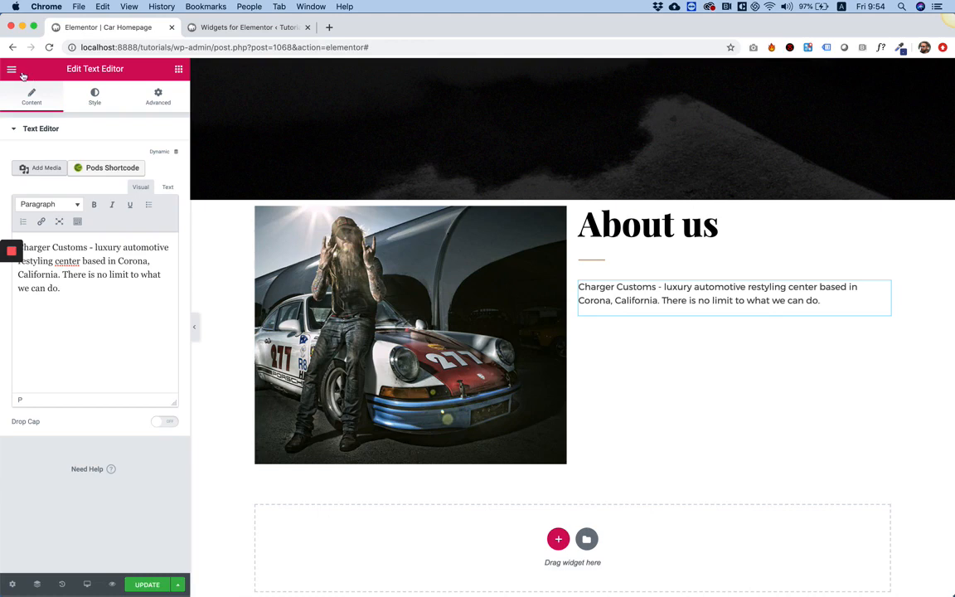
Add a Button widget below the Charger Customs paragraph
{"action": "left_click", "coordinate": [180, 72]}
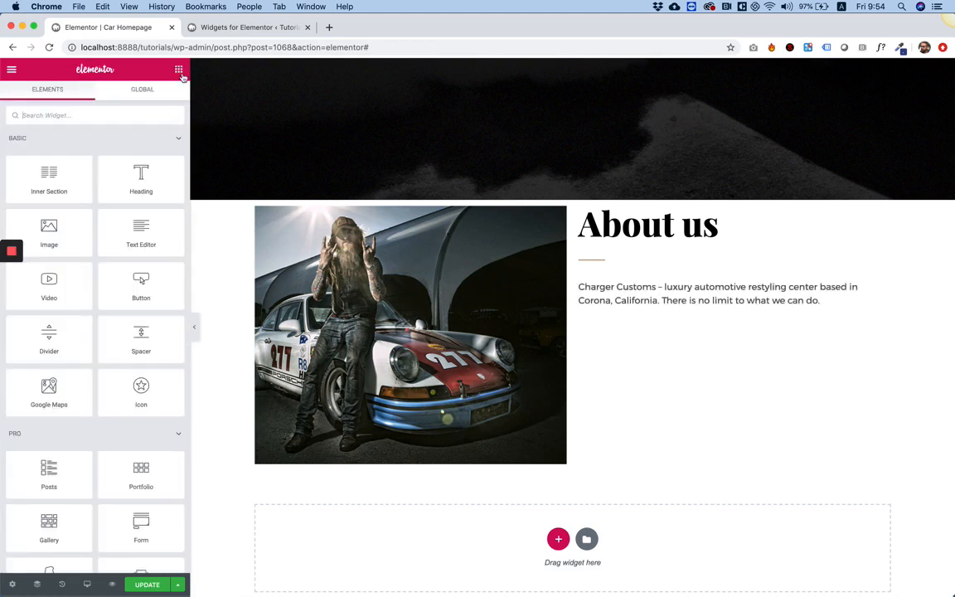
{"action": "left_click_drag", "start_coordinate": [144, 290], "coordinate": [639, 313]}
Switch to Photoshop and examine the More button's label layer in the design
{"action": "mouse_move", "coordinate": [493, 585]}
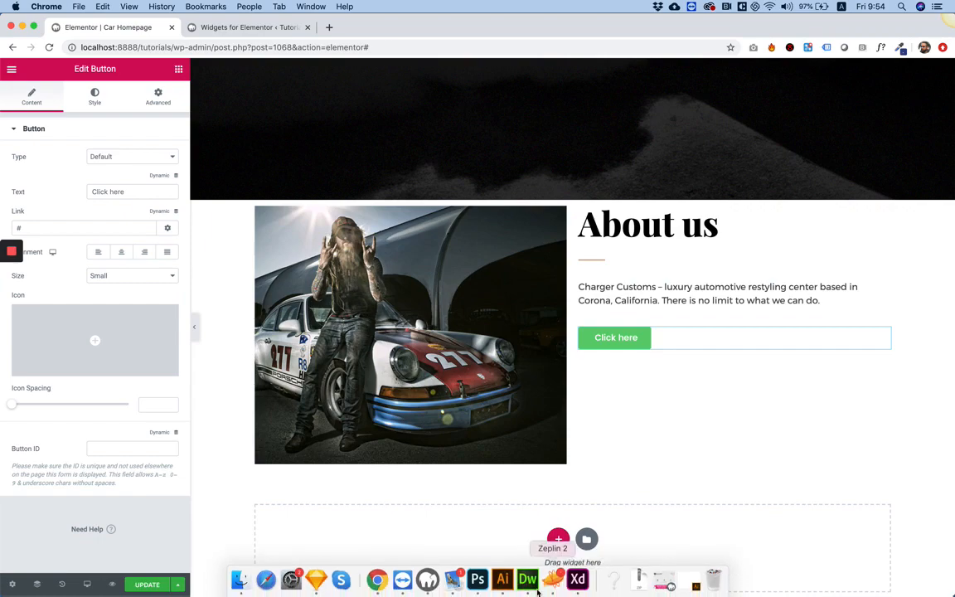
{"action": "left_click", "coordinate": [478, 580]}
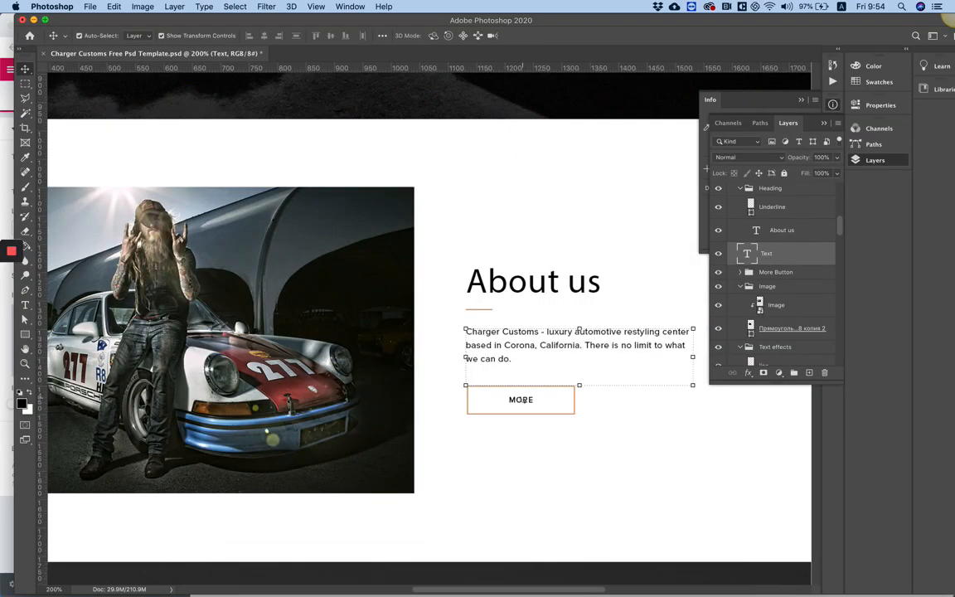
{"action": "left_click", "coordinate": [530, 405]}
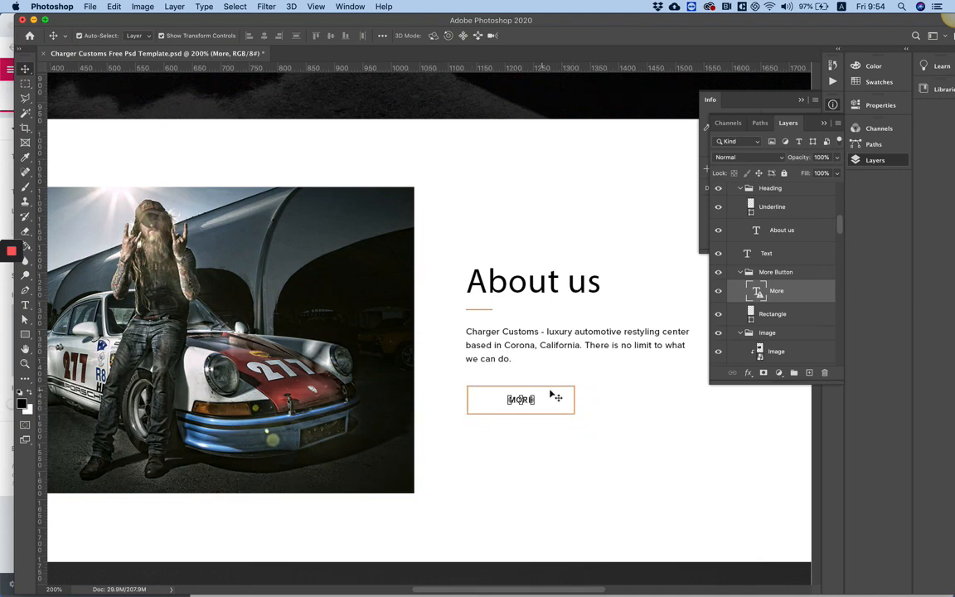
Switch to Chrome and set the new button's size to Medium
{"action": "mouse_move", "coordinate": [426, 581]}
{"action": "left_click", "coordinate": [378, 581]}
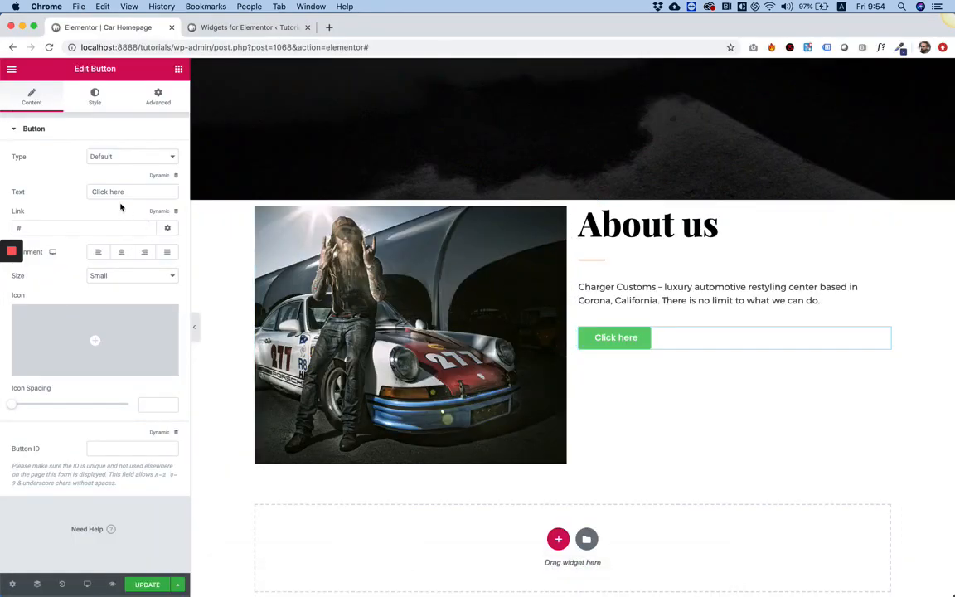
{"action": "left_click", "coordinate": [120, 276]}
{"action": "left_click", "coordinate": [120, 284]}
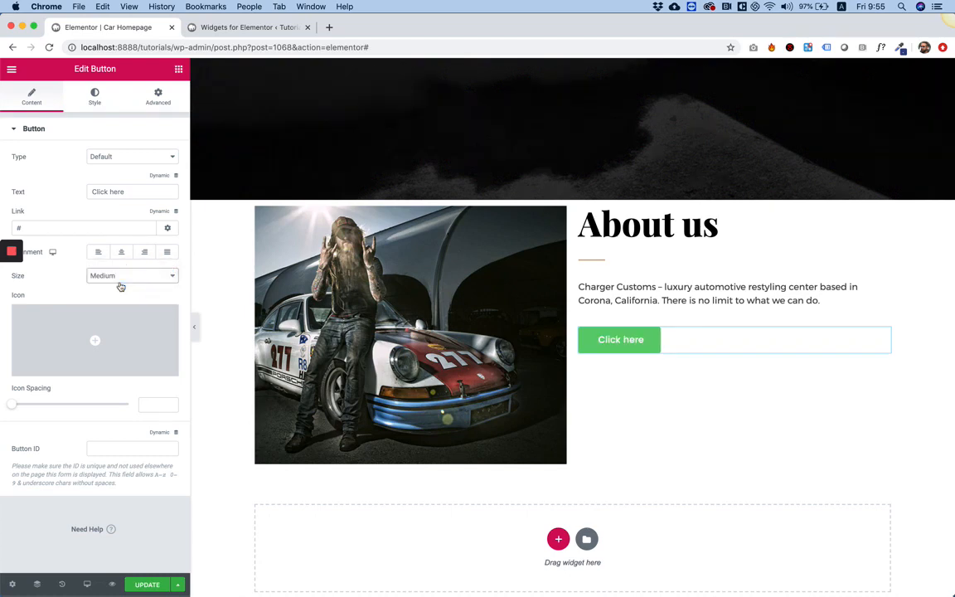
Change the button's text to MORE in capital letters
{"action": "left_click", "coordinate": [116, 191]}
{"action": "key", "text": "super+a"}
{"action": "type", "text": "More"}
{"action": "key", "text": "BackSpace"}
{"action": "key", "text": "BackSpace"}
{"action": "key", "text": "BackSpace"}
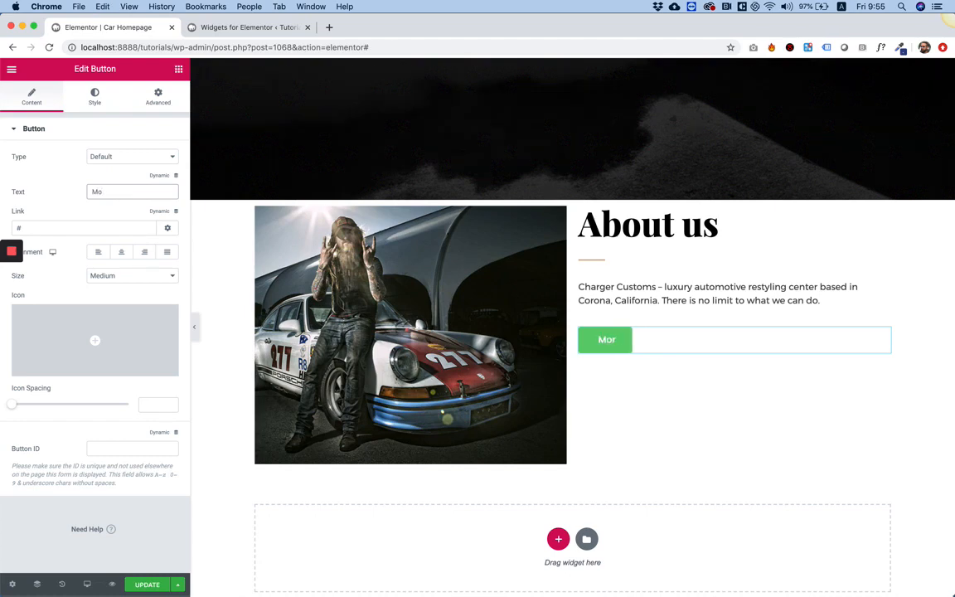
{"action": "type", "text": "ORE"}
Set the button's normal background colour to white, #FFFFFF, in its style settings
{"action": "left_click", "coordinate": [97, 106]}
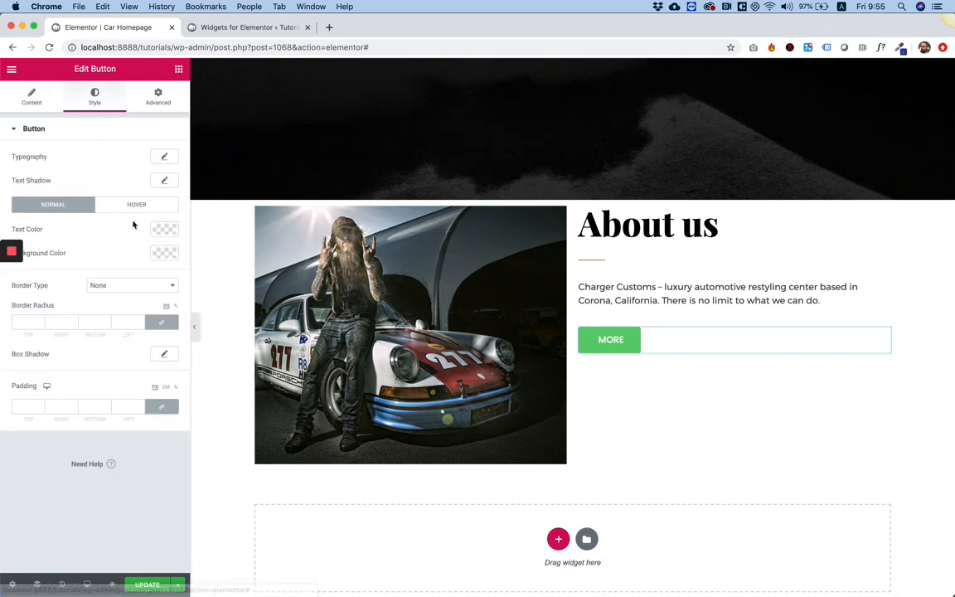
{"action": "left_click", "coordinate": [165, 255]}
{"action": "left_click", "coordinate": [149, 280]}
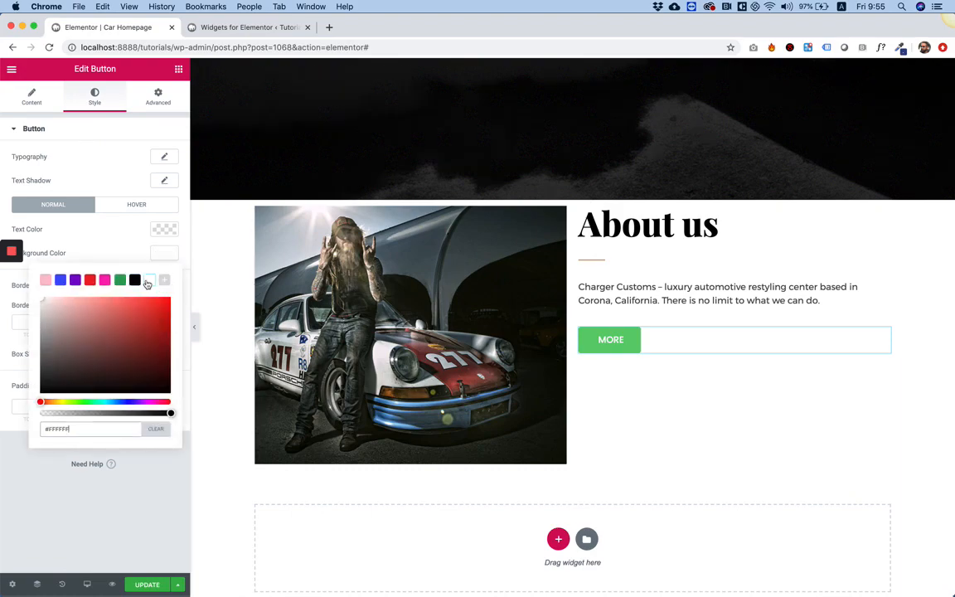
Switch to Photoshop to check the MORE button's label, and return to Chrome to view the button's typography options
{"action": "left_click", "coordinate": [478, 580]}
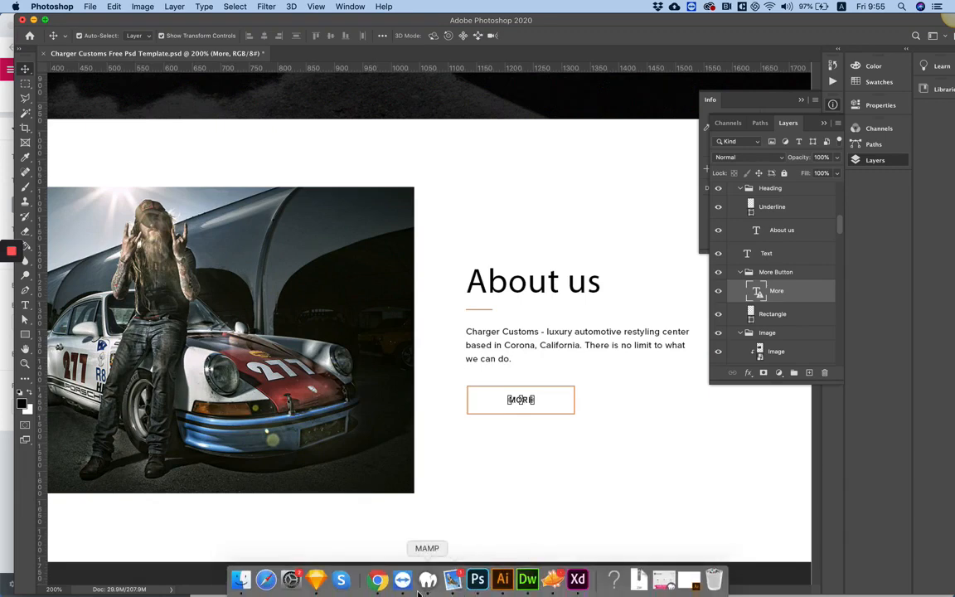
{"action": "left_click", "coordinate": [383, 584]}
{"action": "left_click", "coordinate": [162, 157]}
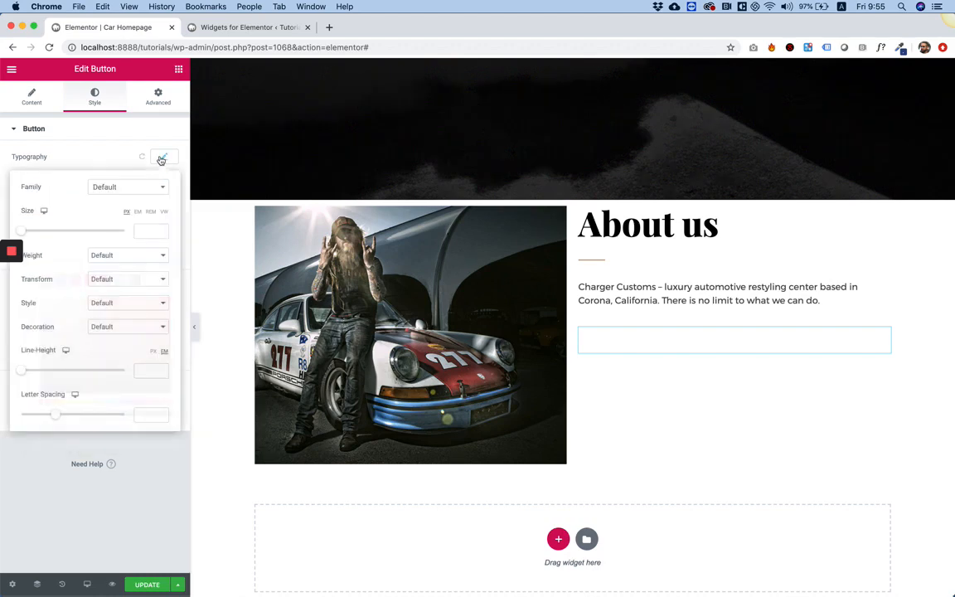
{"action": "left_click", "coordinate": [112, 162]}
Set the MORE button's normal text colour to black, #000000
{"action": "left_click", "coordinate": [165, 230]}
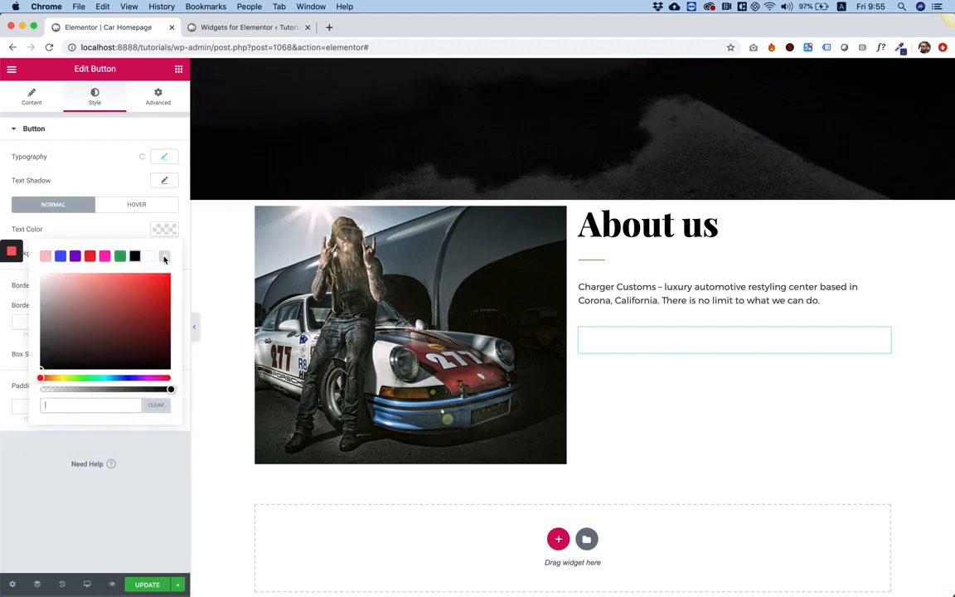
{"action": "left_click", "coordinate": [135, 257]}
{"action": "left_click", "coordinate": [176, 487]}
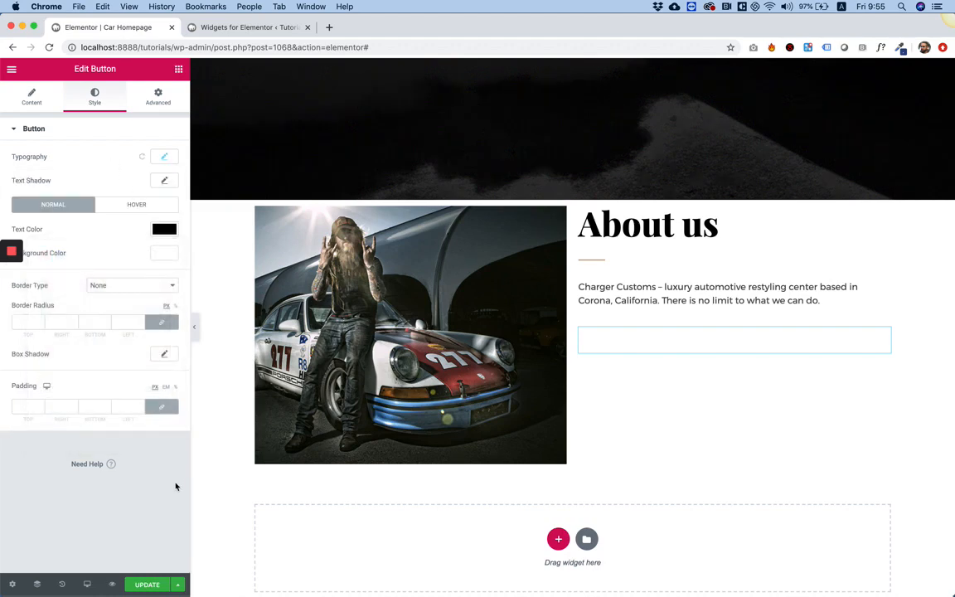
{"action": "left_click", "coordinate": [160, 235]}
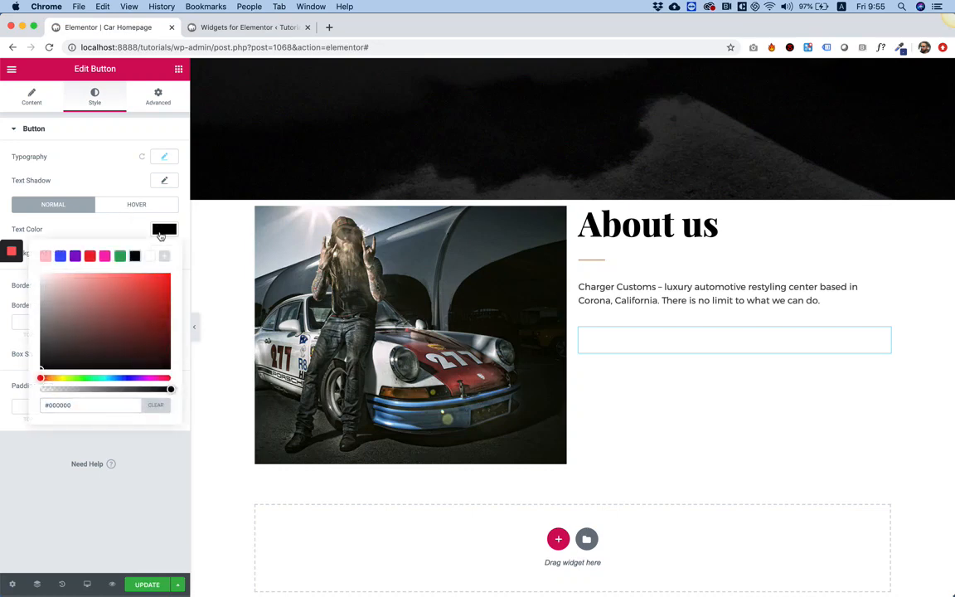
{"action": "left_click", "coordinate": [161, 235]}
{"action": "left_click", "coordinate": [161, 235]}
{"action": "left_click", "coordinate": [120, 256]}
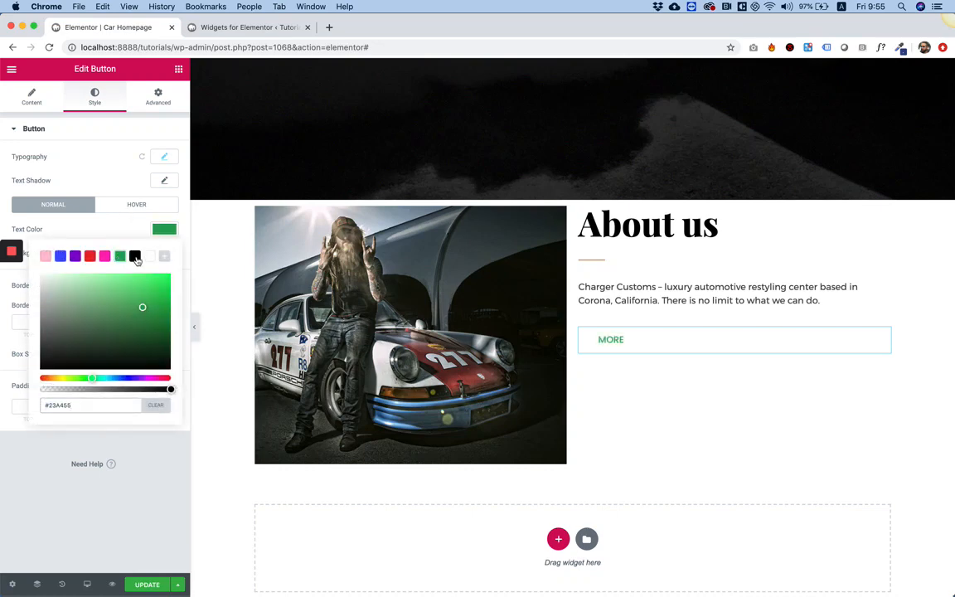
{"action": "left_click", "coordinate": [135, 256]}
{"action": "left_click", "coordinate": [122, 219]}
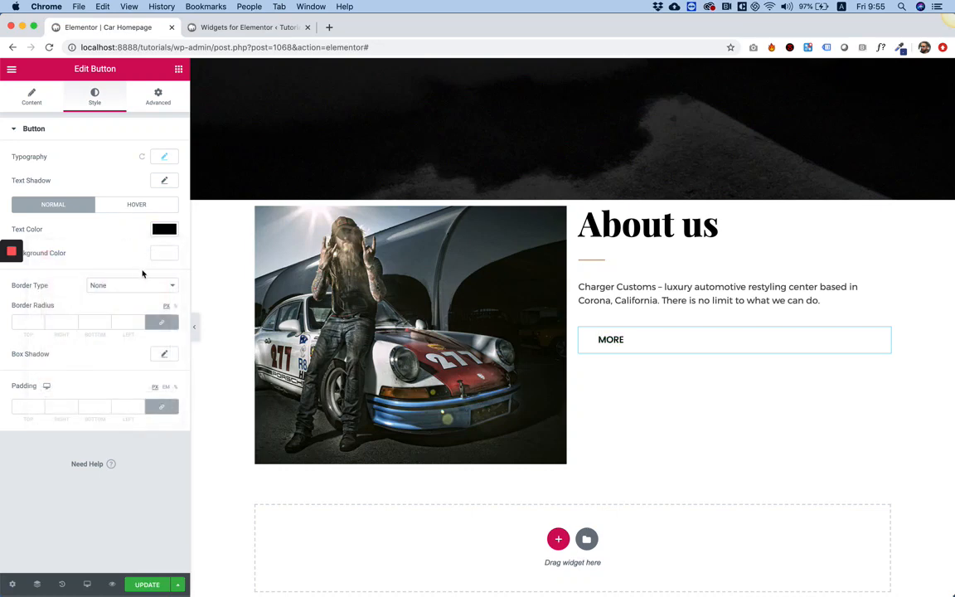
Give the MORE button a solid border 2 px wide with a 0 px radius, and unlink its padding values
{"action": "left_click", "coordinate": [122, 287]}
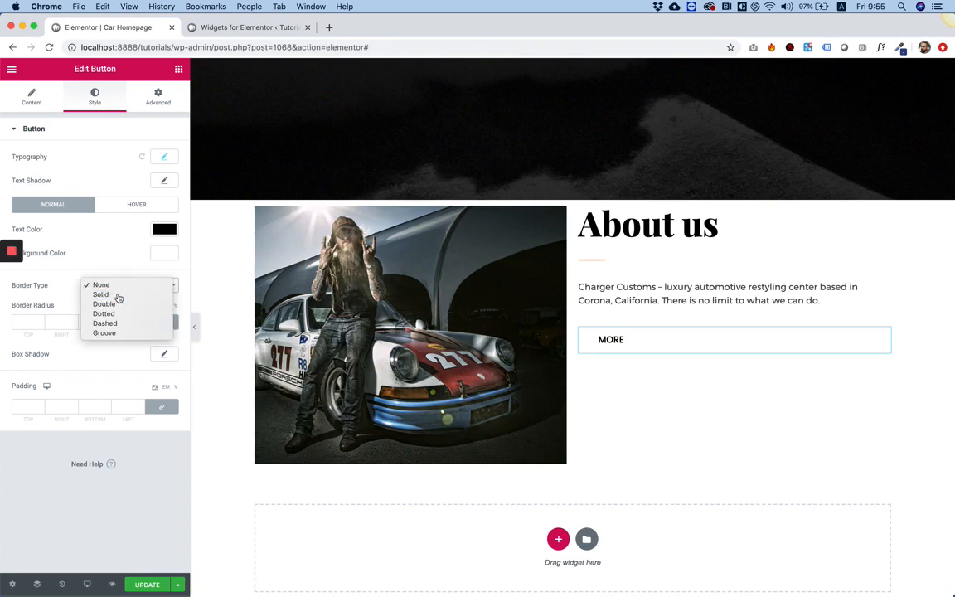
{"action": "left_click", "coordinate": [118, 297]}
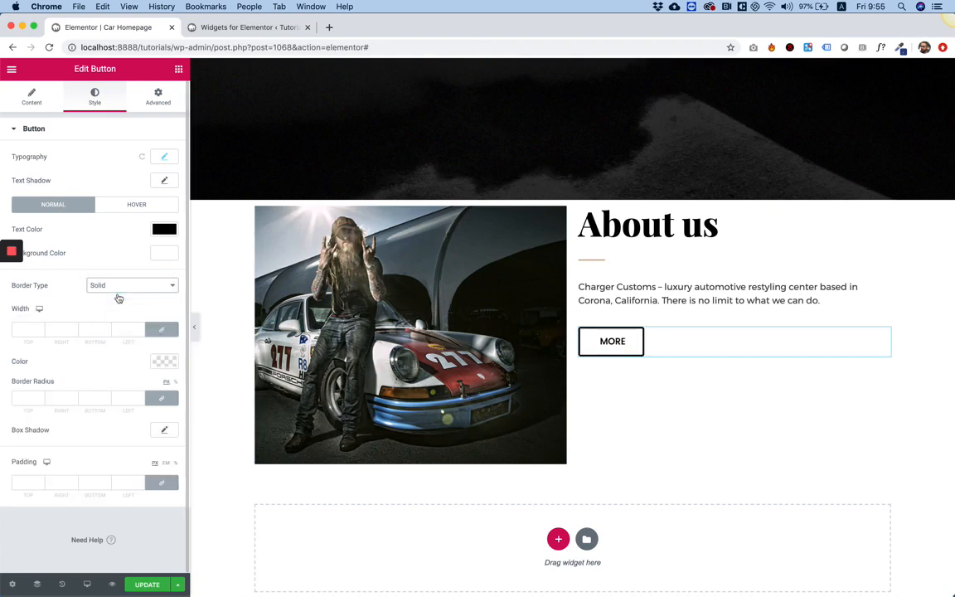
{"action": "left_click", "coordinate": [33, 331]}
{"action": "type", "text": "2"}
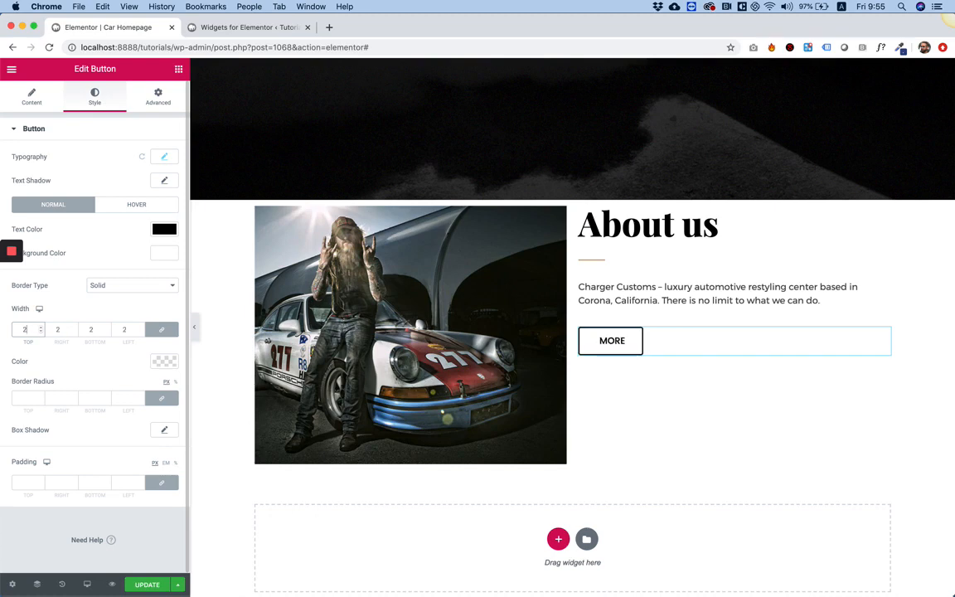
{"action": "left_click", "coordinate": [86, 397]}
{"action": "type", "text": "0"}
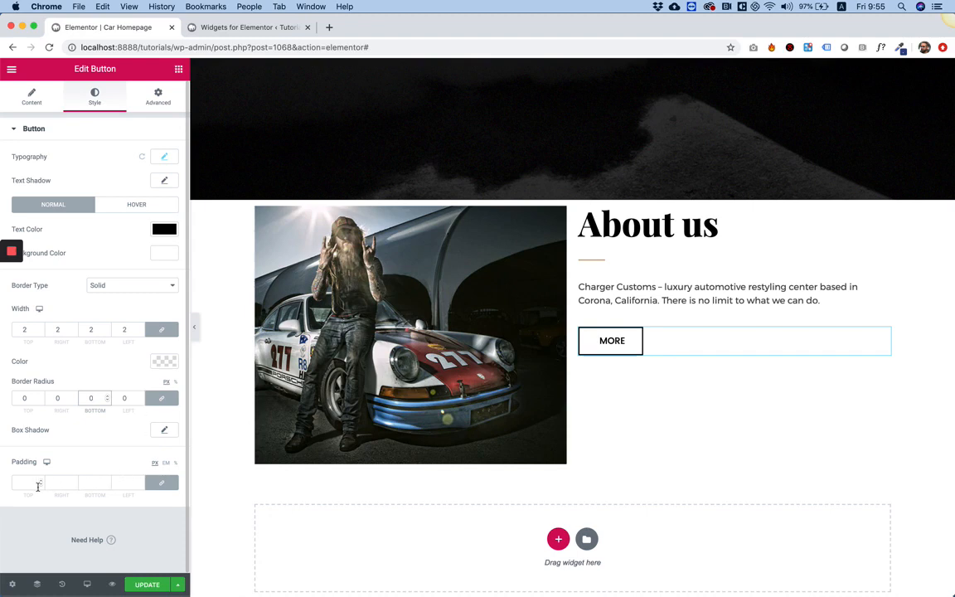
{"action": "left_click", "coordinate": [163, 484]}
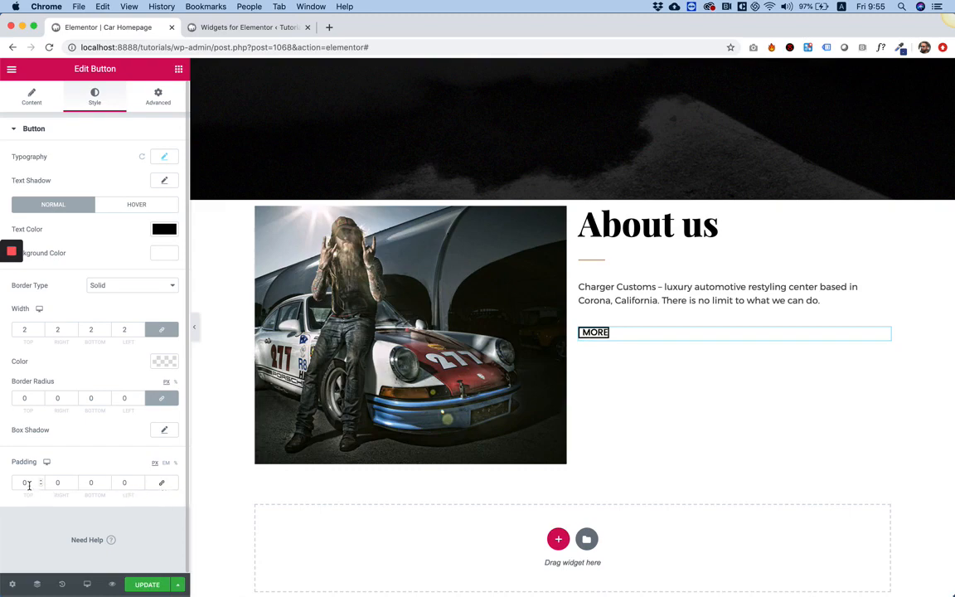
Switch to Photoshop and measure the space beside and above the label inside the MORE button's outline
{"action": "mouse_move", "coordinate": [358, 590]}
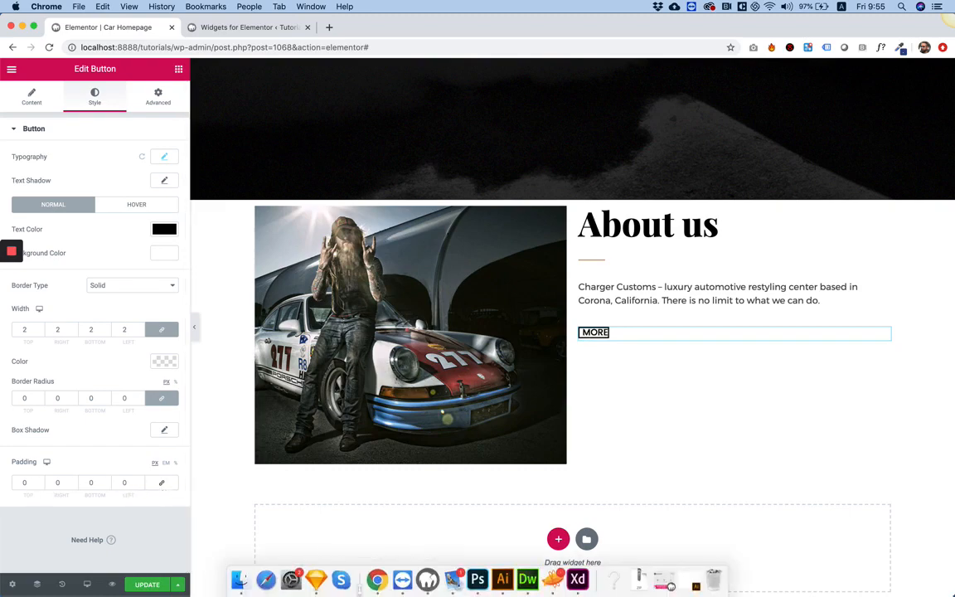
{"action": "left_click", "coordinate": [478, 581]}
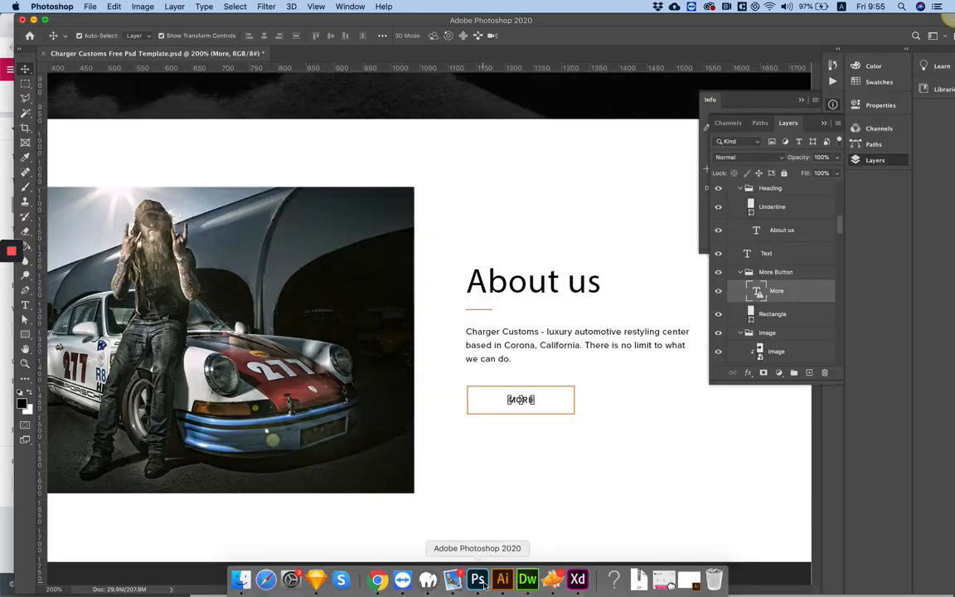
{"action": "left_click", "coordinate": [25, 85]}
{"action": "left_click_drag", "start_coordinate": [508, 386], "coordinate": [468, 415]}
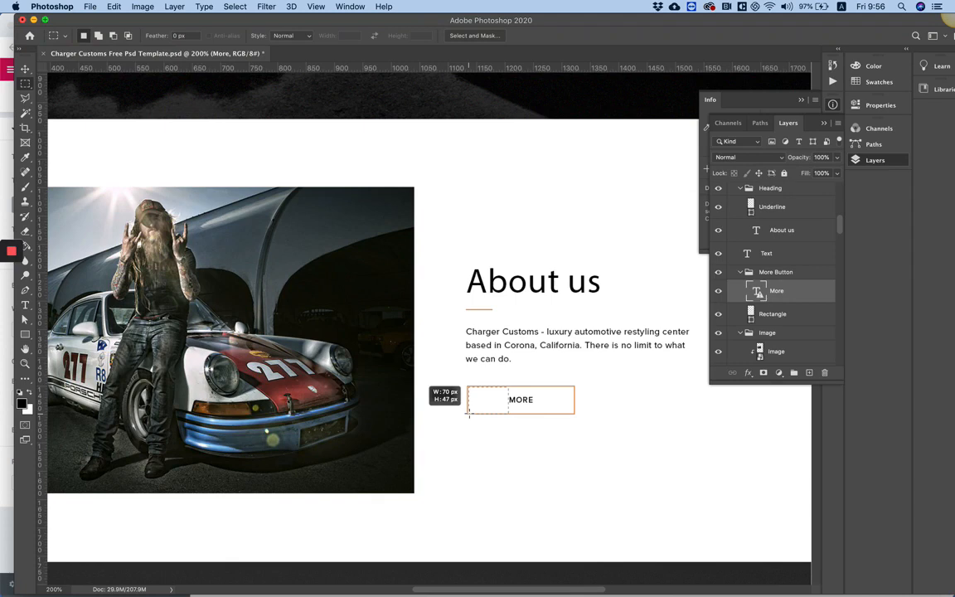
{"action": "left_click_drag", "start_coordinate": [469, 414], "coordinate": [469, 414]}
{"action": "left_click_drag", "start_coordinate": [508, 398], "coordinate": [529, 389]}
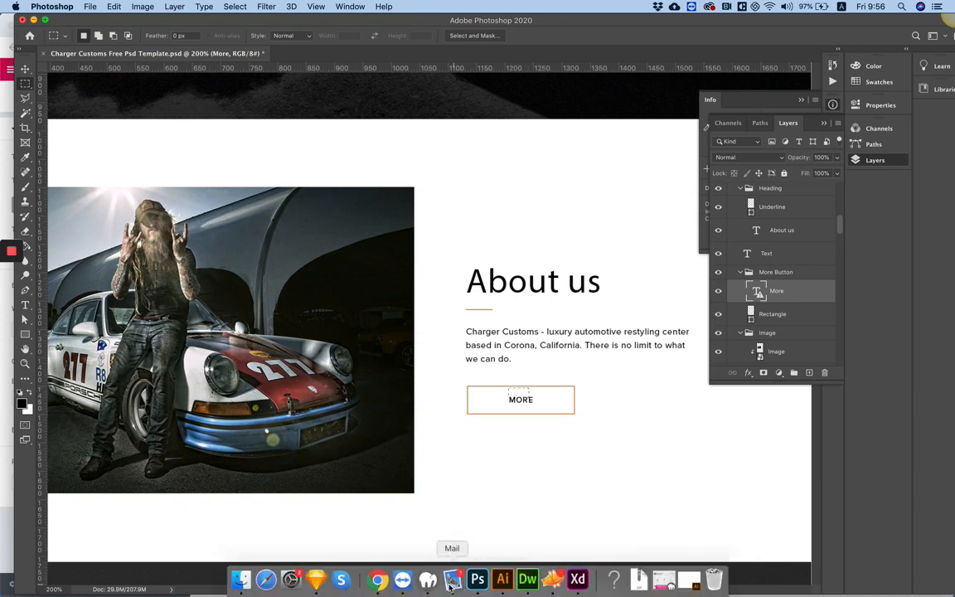
Switch to Chrome and set the button's padding to 18 px for top and bottom and 70 px for right and left
{"action": "left_click", "coordinate": [380, 581]}
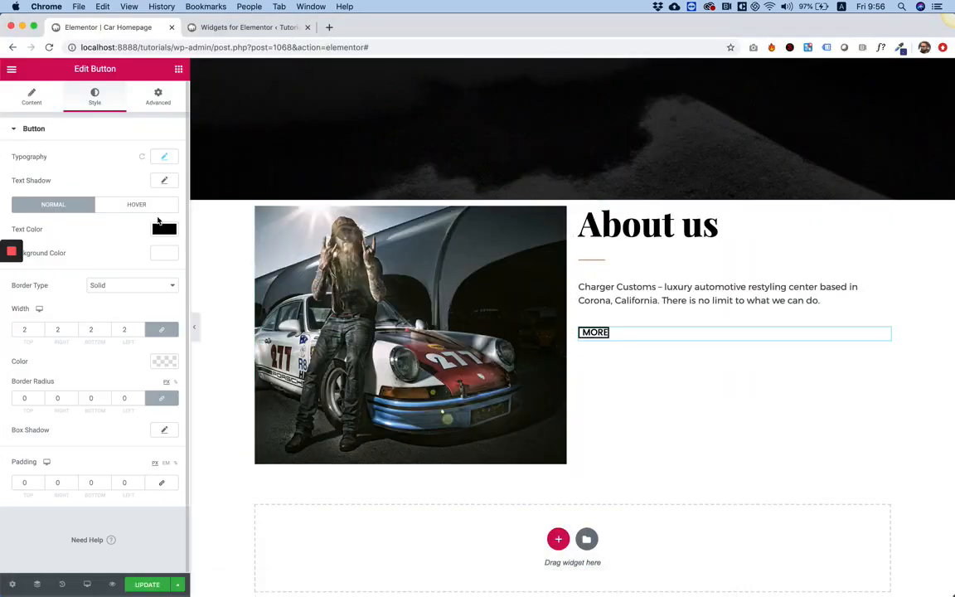
{"action": "left_click", "coordinate": [33, 483]}
{"action": "type", "text": "18"}
{"action": "left_click", "coordinate": [91, 482]}
{"action": "type", "text": "18"}
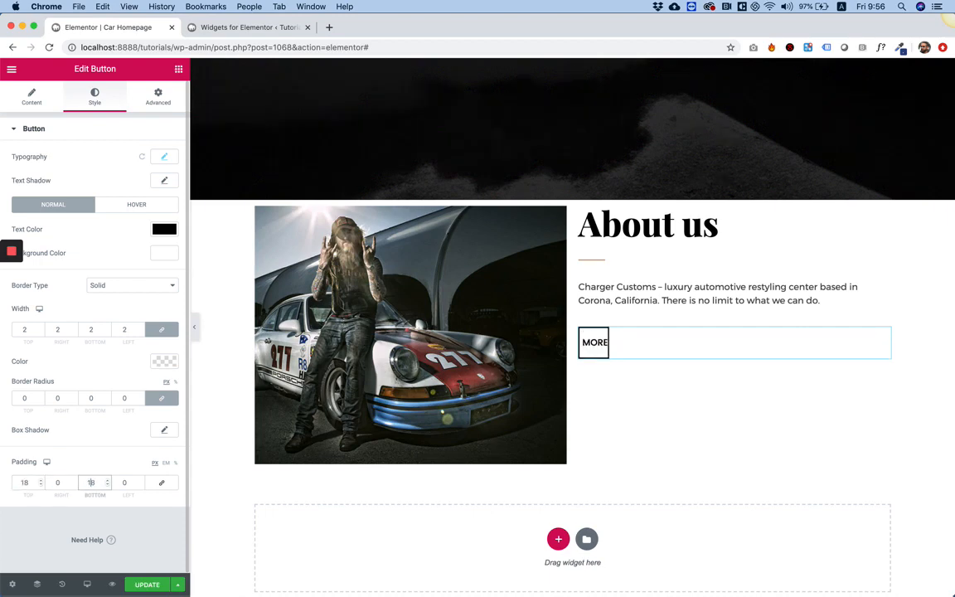
{"action": "left_click", "coordinate": [68, 482]}
{"action": "type", "text": "70"}
{"action": "key", "text": "Tab"}
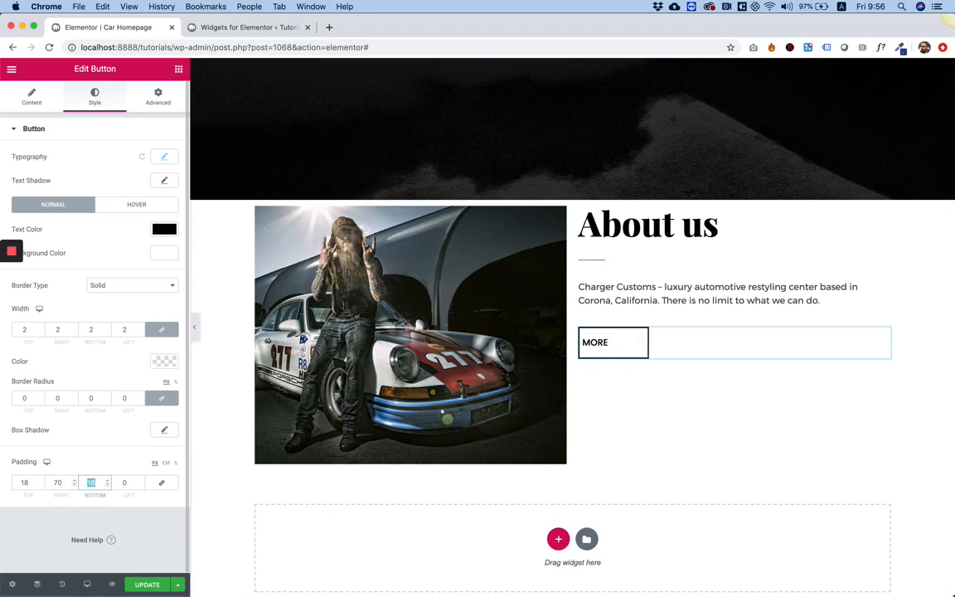
{"action": "key", "text": "Tab"}
{"action": "type", "text": "70"}
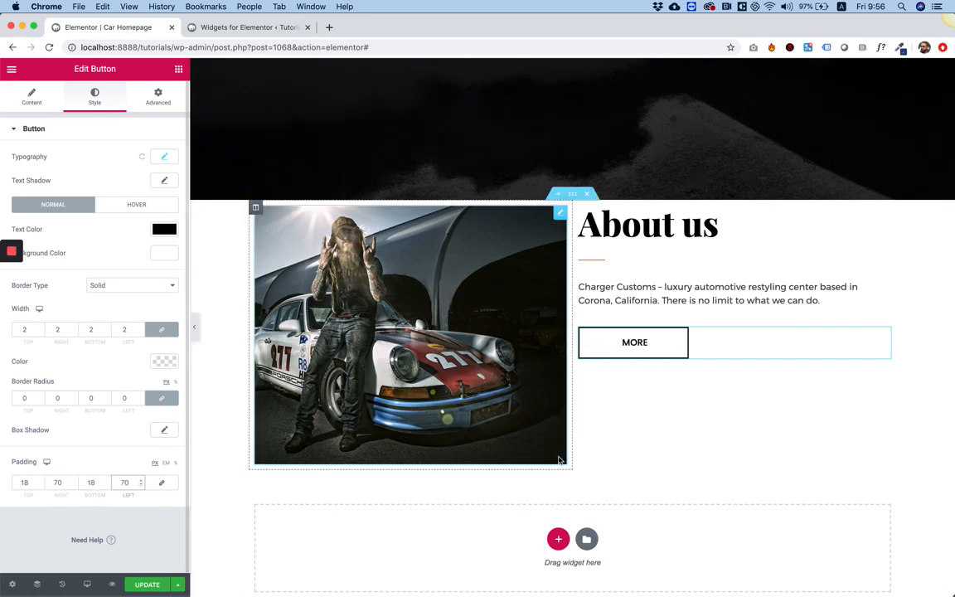
{"action": "left_click", "coordinate": [164, 229]}
{"action": "left_click", "coordinate": [100, 233]}
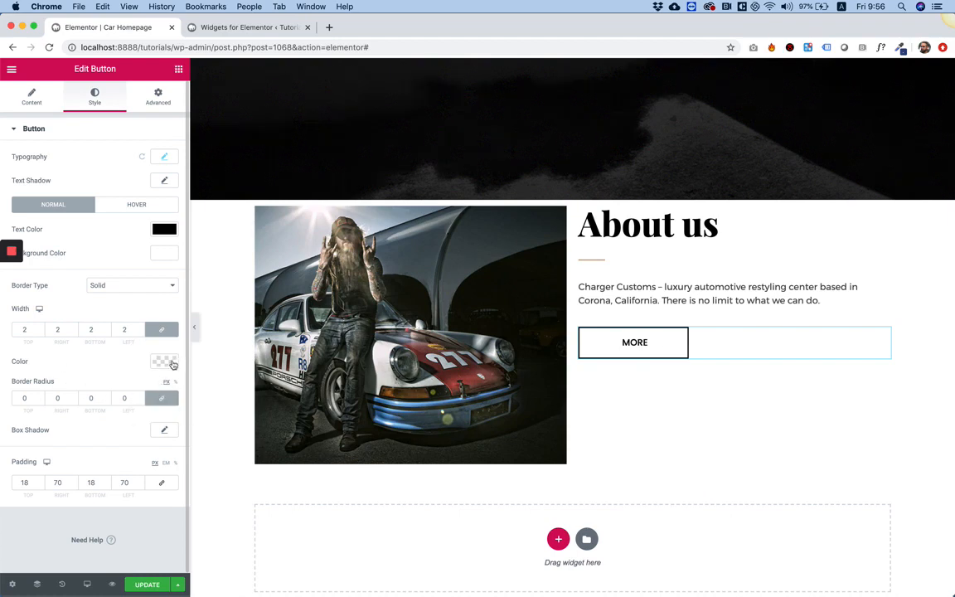
{"action": "left_click", "coordinate": [172, 364]}
{"action": "key", "text": "super+v"}
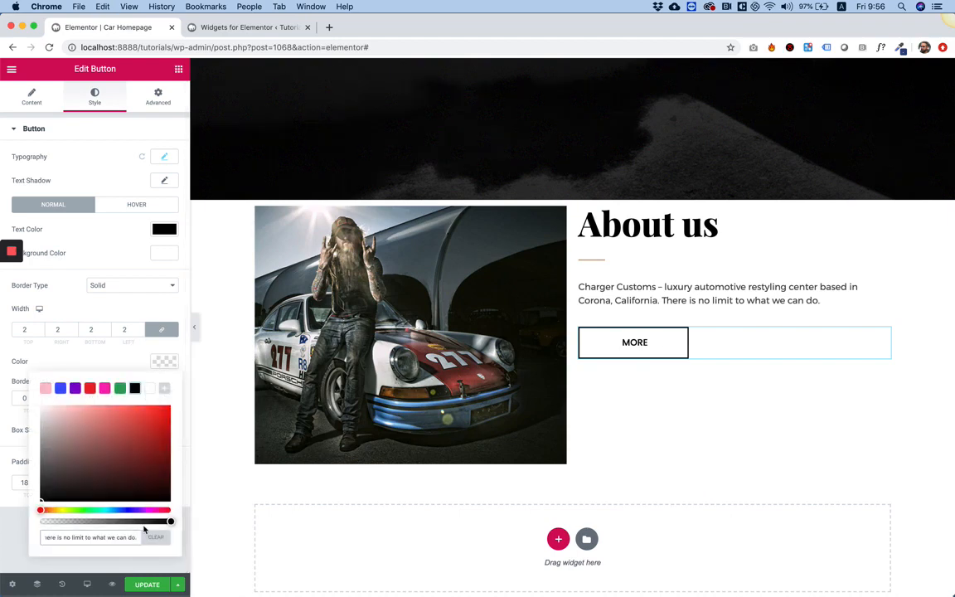
{"action": "key", "text": "super+z"}
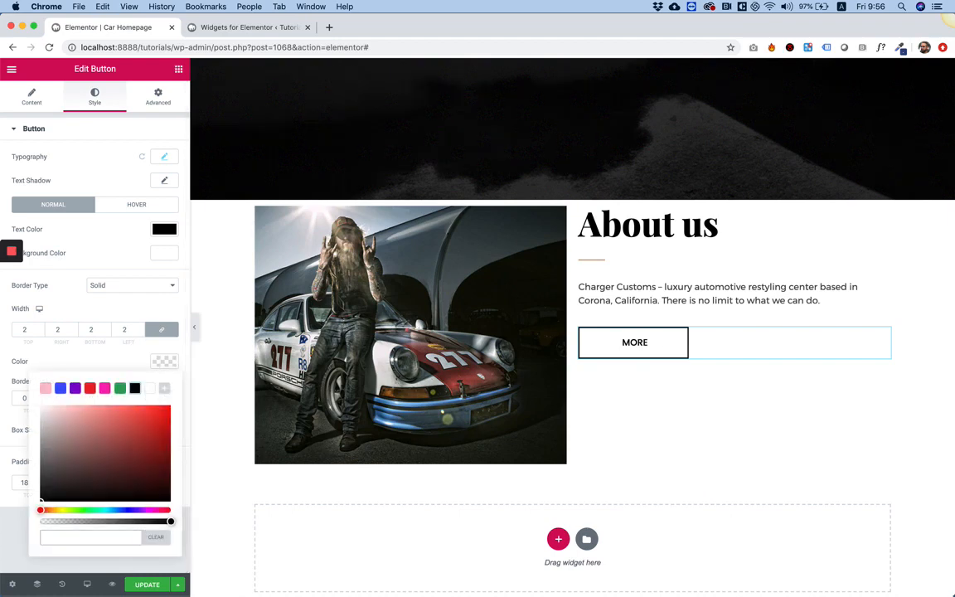
Try to copy the heading divider's colour into the MORE button's border colour
{"action": "left_click", "coordinate": [669, 260]}
{"action": "left_click", "coordinate": [164, 158]}
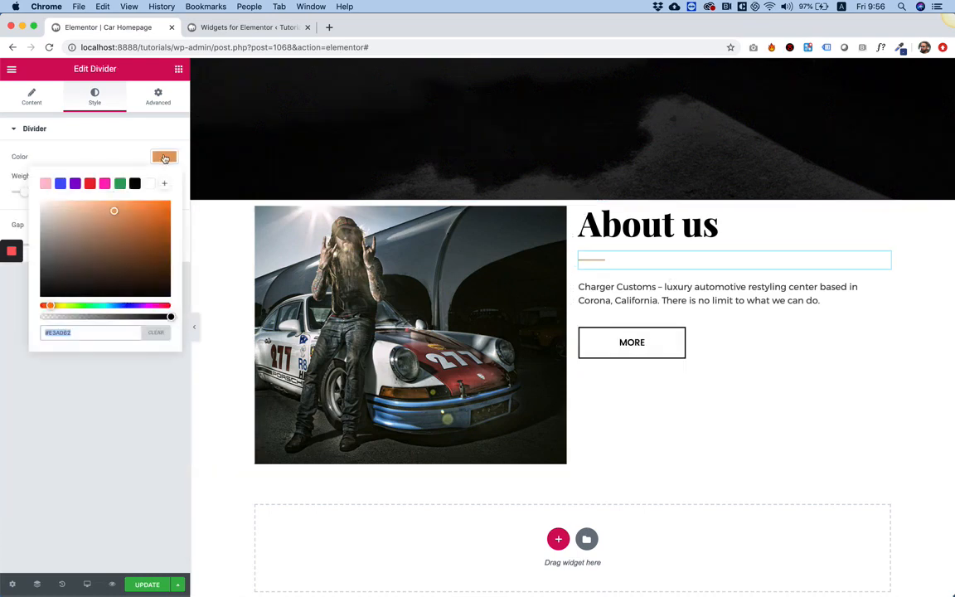
{"action": "left_click", "coordinate": [723, 352]}
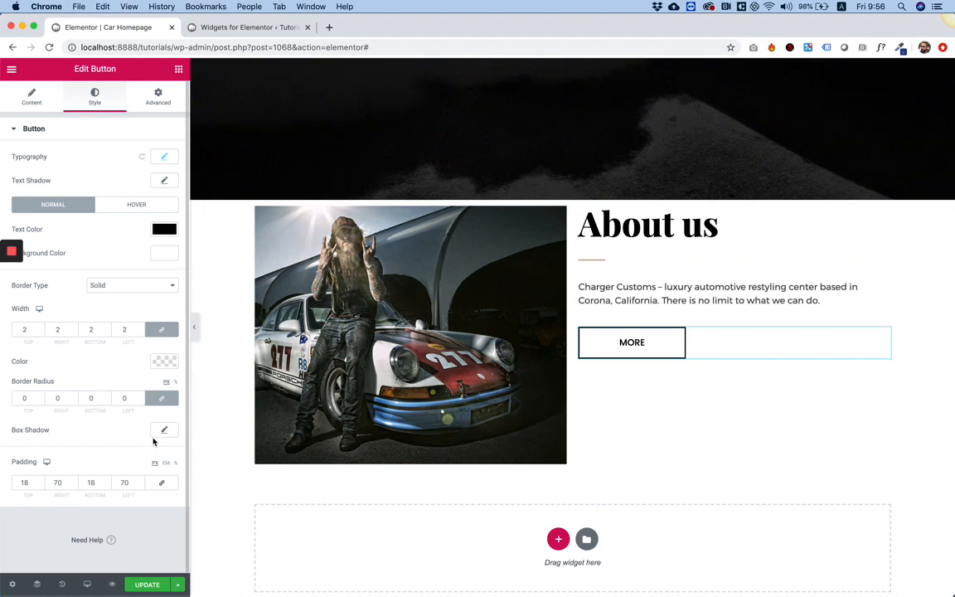
{"action": "left_click", "coordinate": [172, 361]}
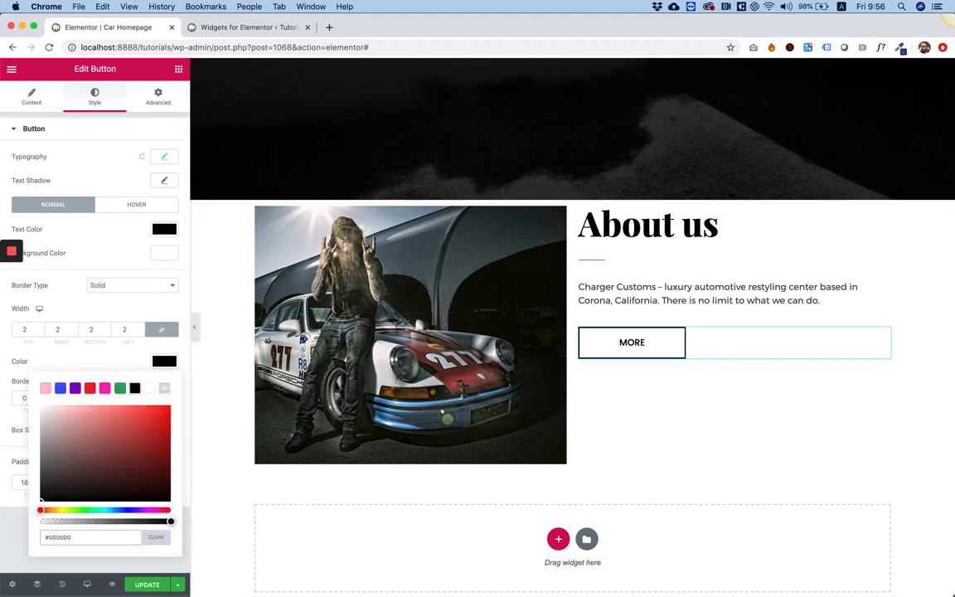
{"action": "key", "text": "super+a"}
{"action": "key", "text": "BackSpace"}
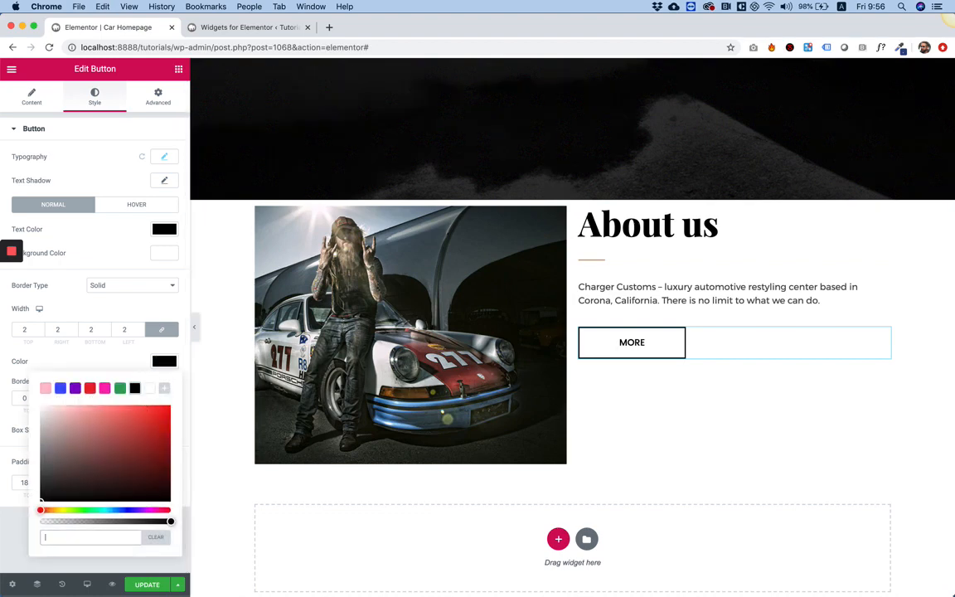
{"action": "left_click", "coordinate": [117, 358]}
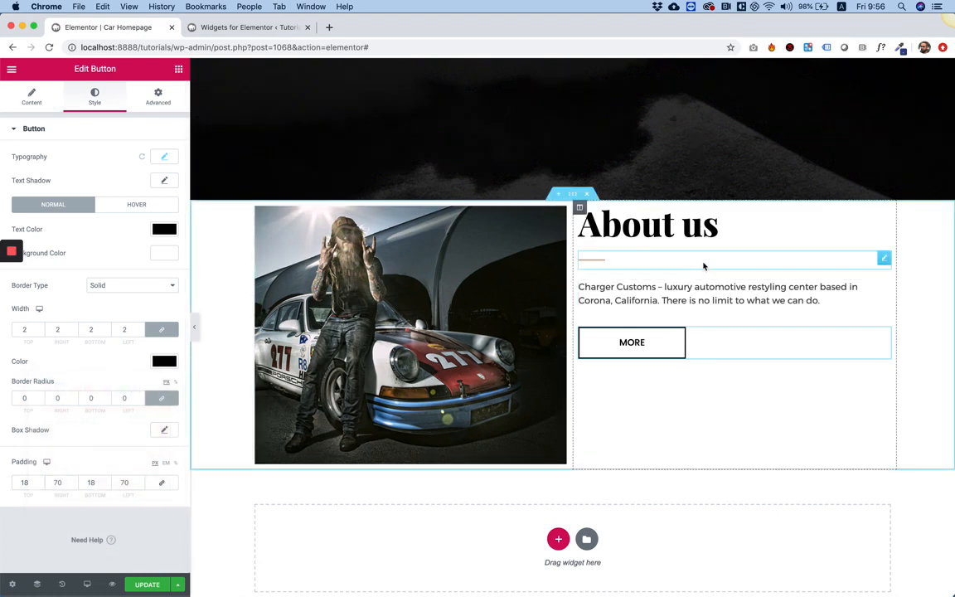
Add the heading divider's orange colour, #E3A062, to the saved colour swatches
{"action": "left_click", "coordinate": [590, 257]}
{"action": "left_click", "coordinate": [162, 156]}
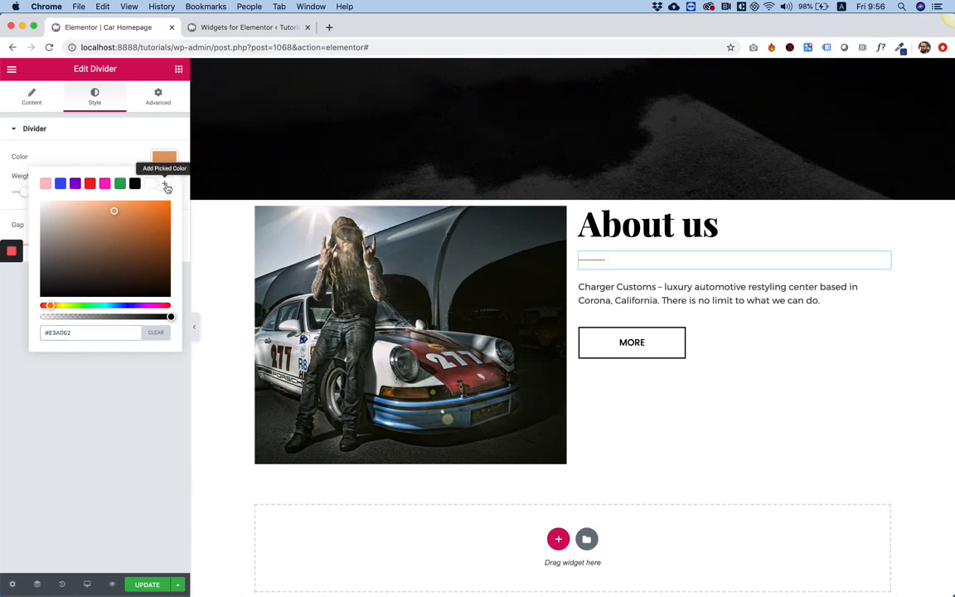
{"action": "left_click", "coordinate": [166, 186]}
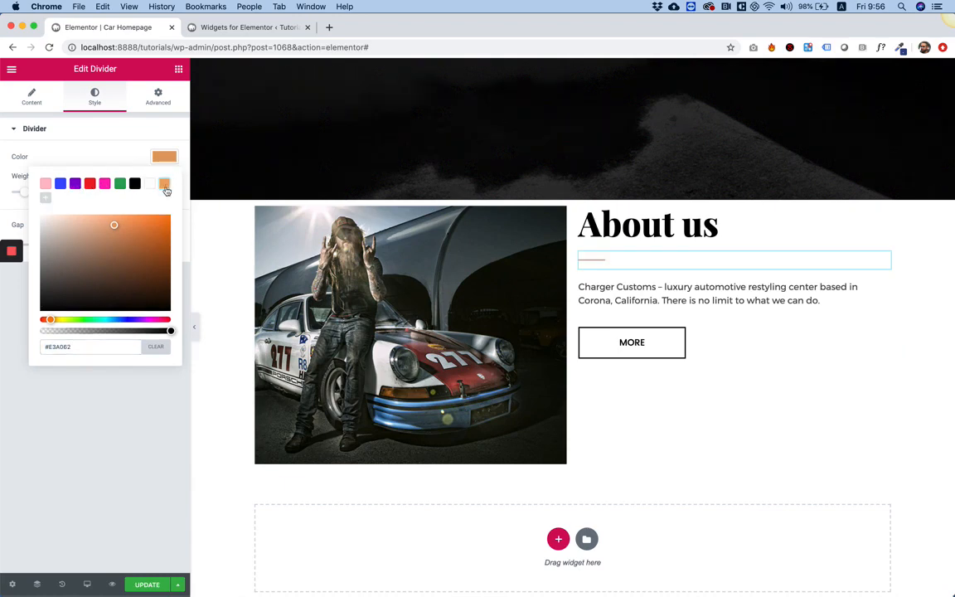
Set the MORE button's border colour to the saved orange swatch, #E3A062
{"action": "left_click", "coordinate": [730, 348]}
{"action": "left_click", "coordinate": [165, 364]}
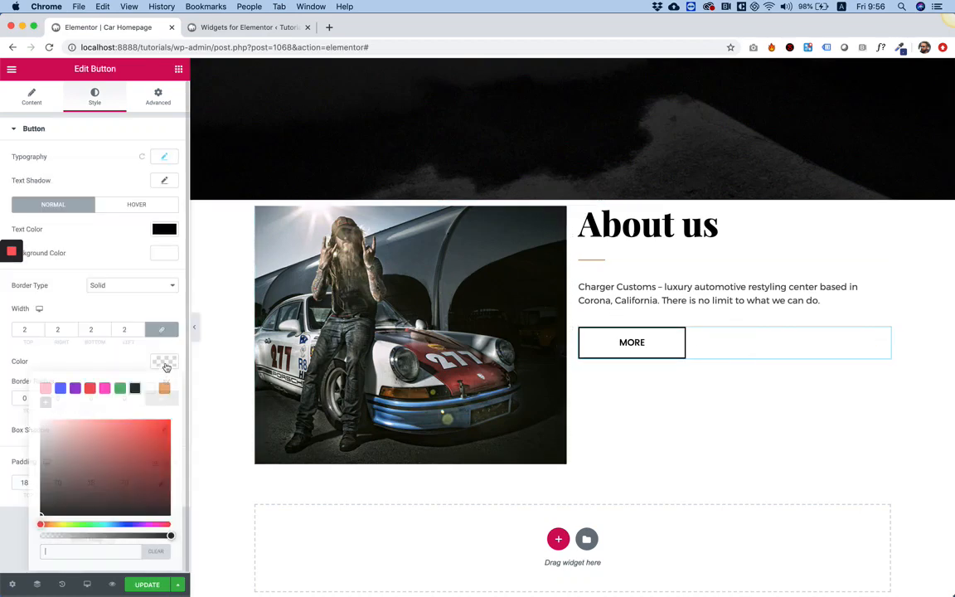
{"action": "left_click", "coordinate": [165, 388]}
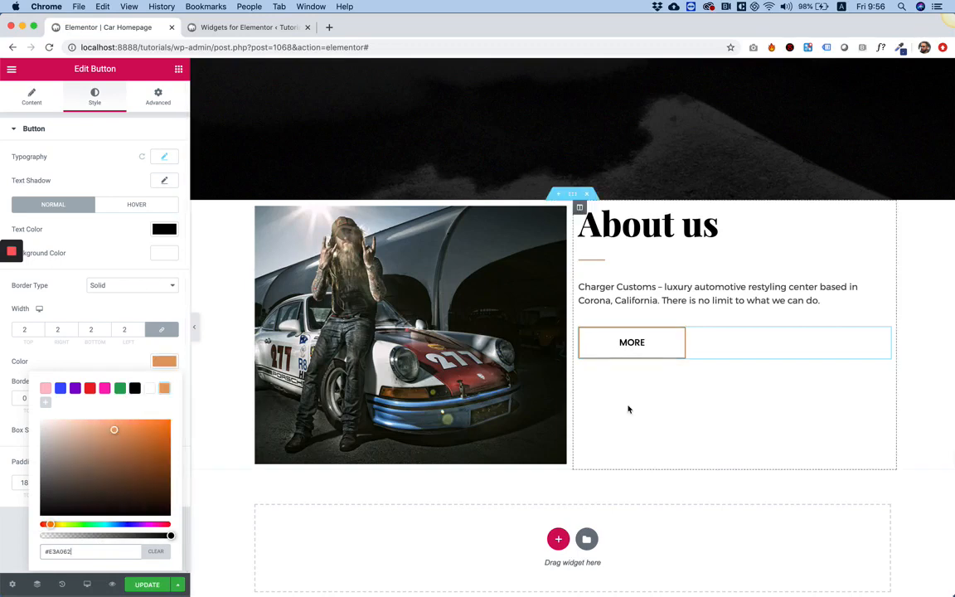
{"action": "left_click", "coordinate": [107, 243]}
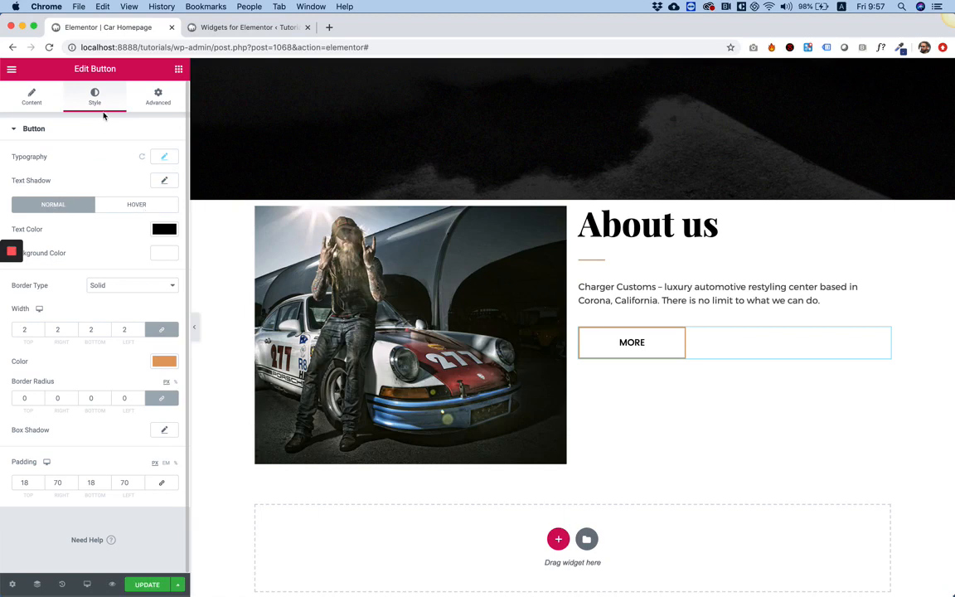
Set the MORE button's background colour in the hover state to the saved orange, #E3A062
{"action": "left_click", "coordinate": [137, 213]}
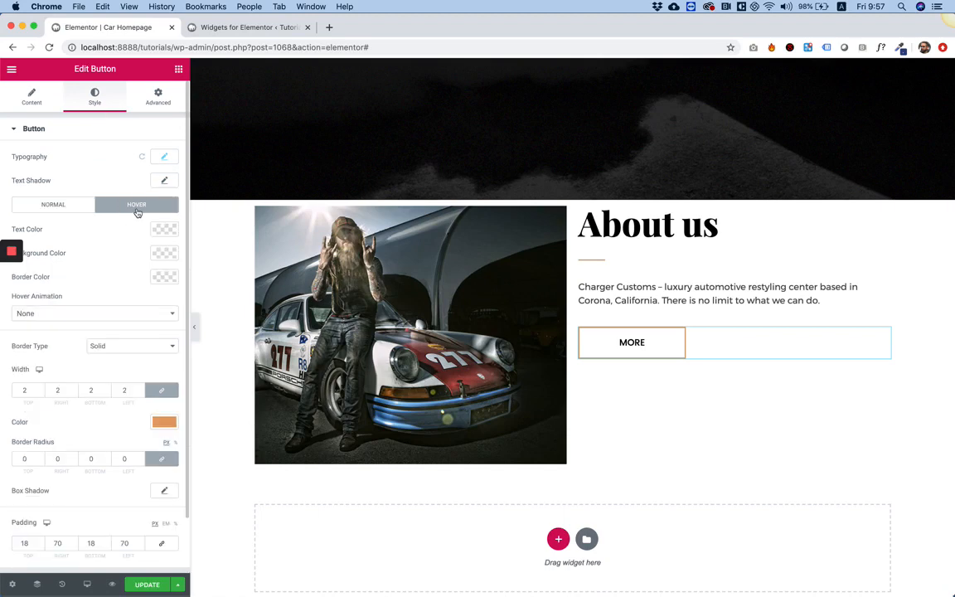
{"action": "left_click", "coordinate": [163, 253]}
{"action": "left_click", "coordinate": [165, 280]}
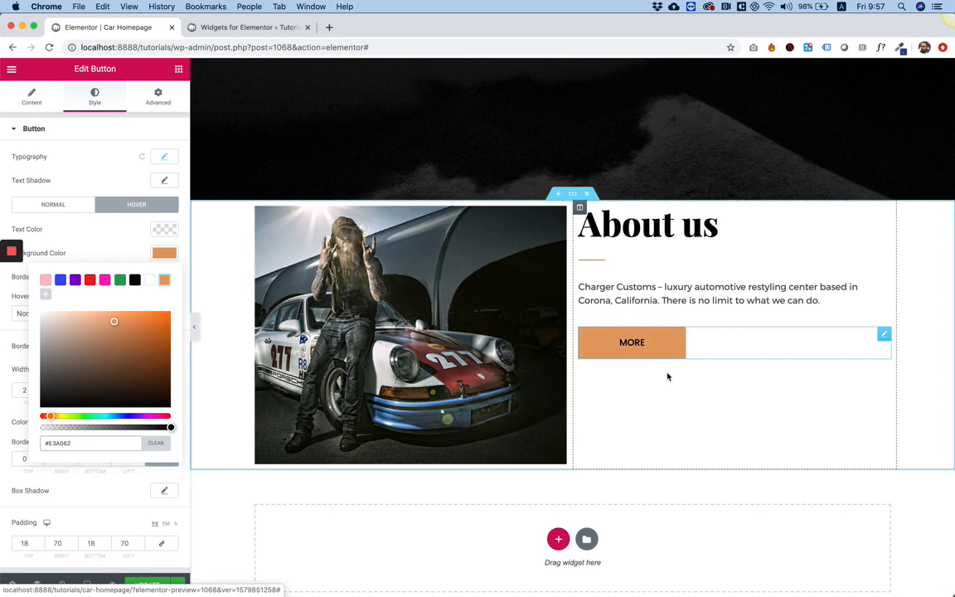
Switch to Photoshop and measure the white space above the About us image with a marquee selection
{"action": "left_click", "coordinate": [111, 241]}
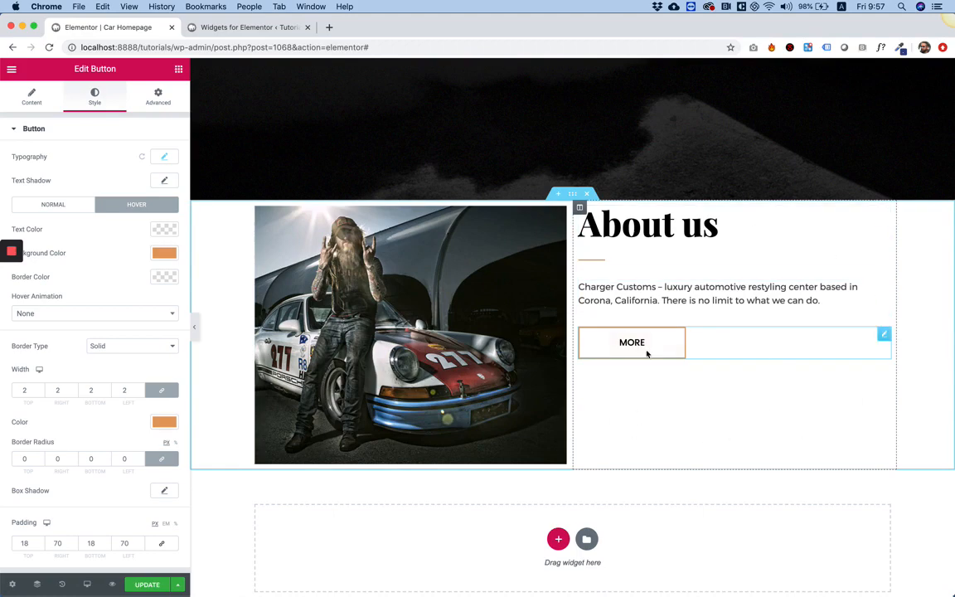
{"action": "left_click", "coordinate": [473, 577]}
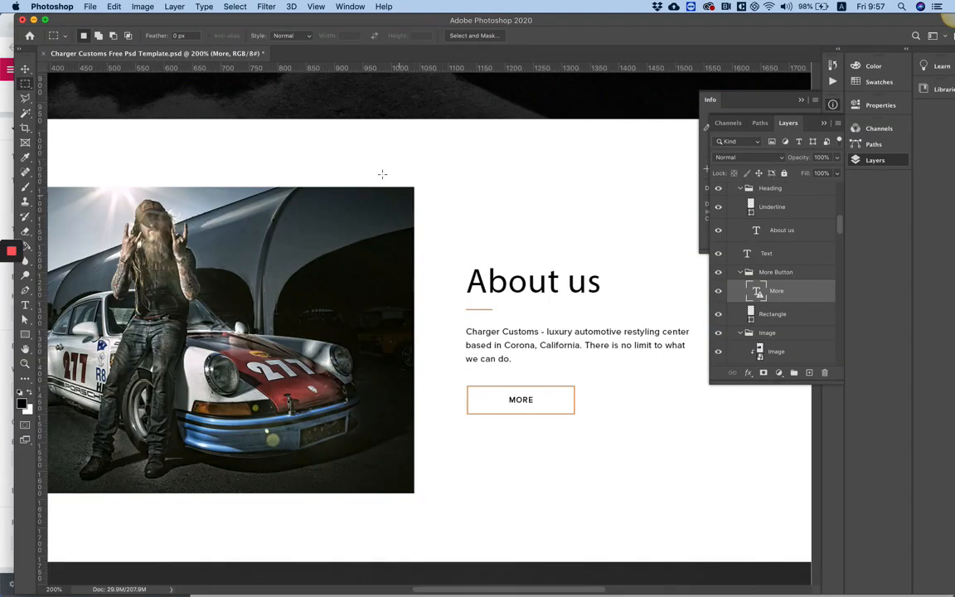
{"action": "scroll", "coordinate": [359, 398], "scroll_direction": "down", "scroll_amount": 3}
{"action": "scroll", "coordinate": [358, 398], "scroll_direction": "up", "scroll_amount": 3}
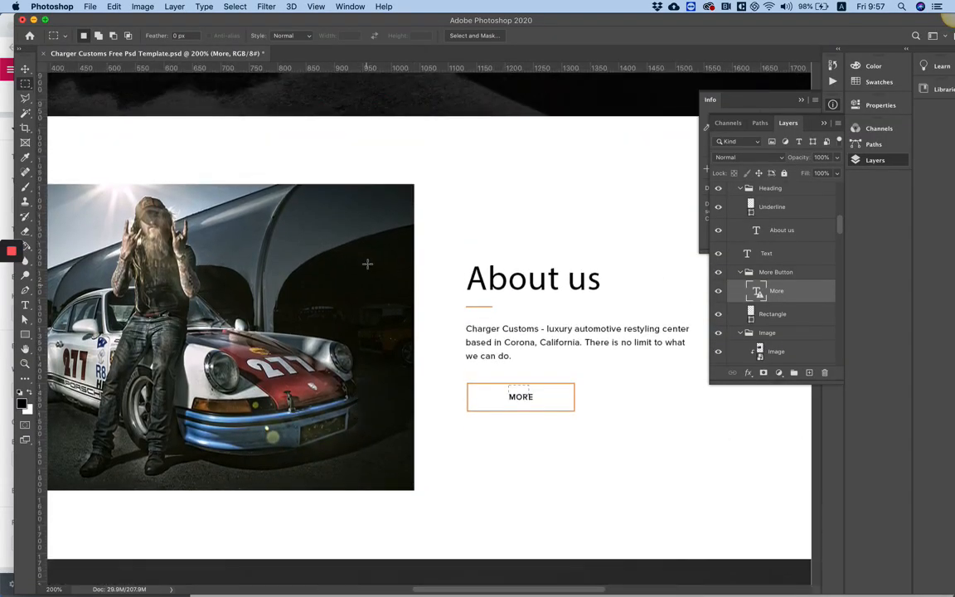
{"action": "left_click_drag", "start_coordinate": [368, 184], "coordinate": [311, 116]}
Back in Elementor in Chrome, unlink the About us section's padding and set top and bottom to 120 px
{"action": "left_click", "coordinate": [377, 581]}
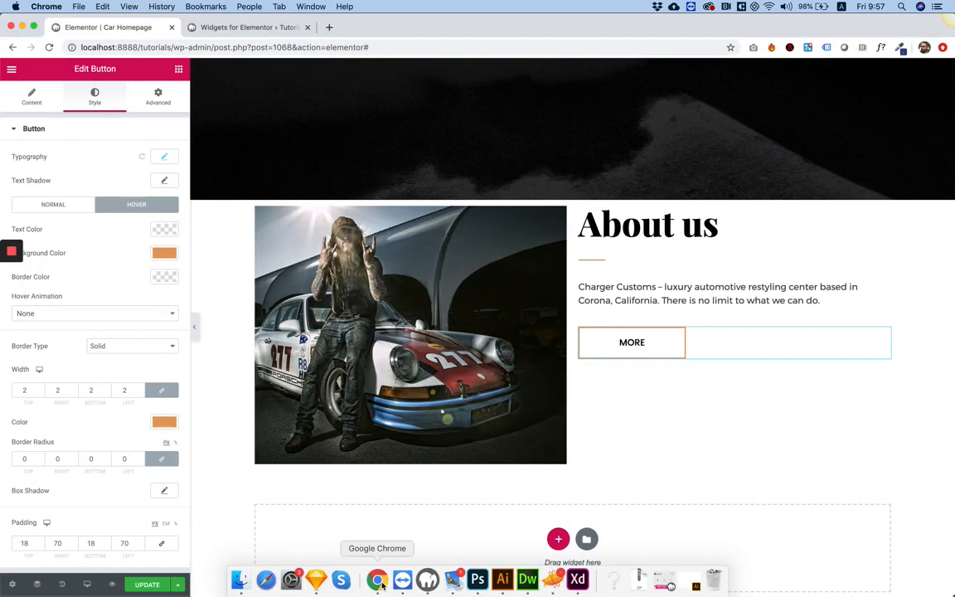
{"action": "right_click", "coordinate": [226, 268]}
{"action": "left_click", "coordinate": [248, 275]}
{"action": "left_click", "coordinate": [165, 107]}
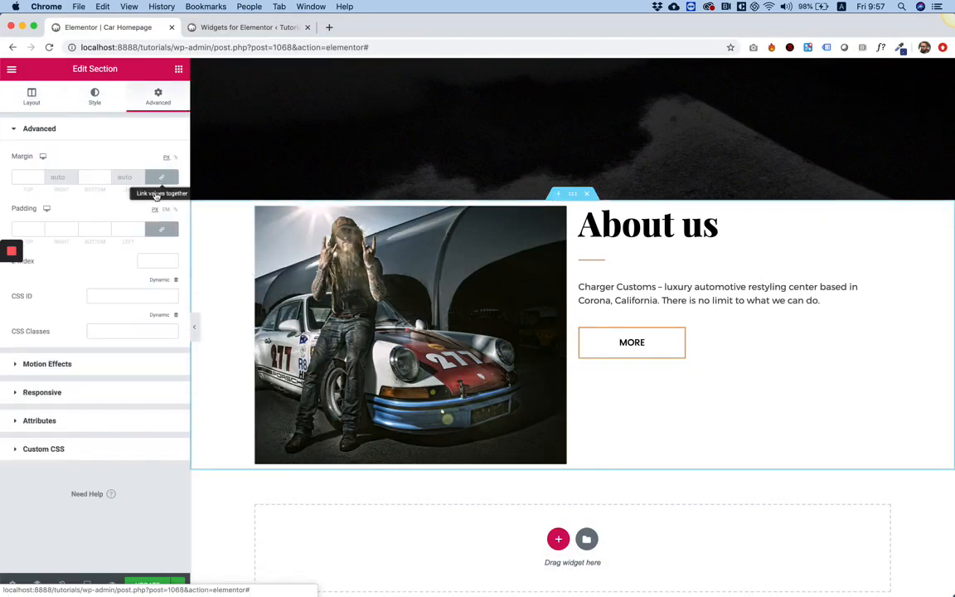
{"action": "left_click", "coordinate": [161, 229]}
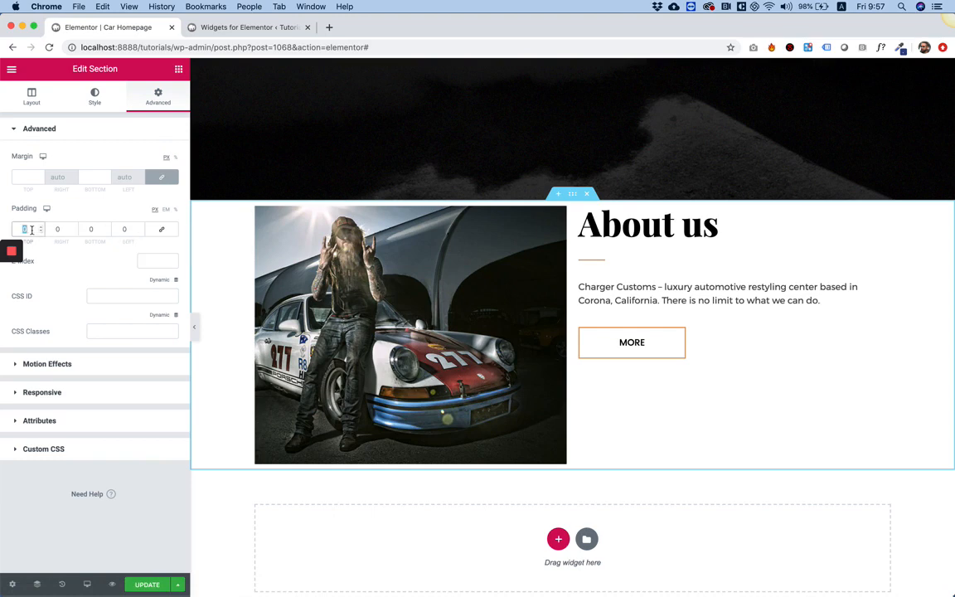
{"action": "type", "text": "120"}
{"action": "key", "text": "Tab"}
{"action": "key", "text": "Tab"}
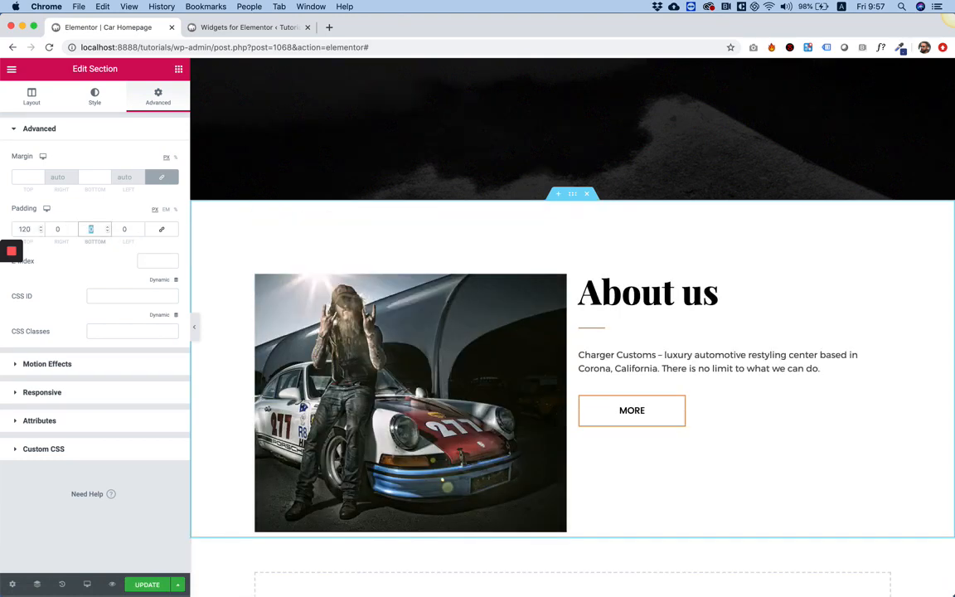
{"action": "type", "text": "120"}
{"action": "scroll", "coordinate": [522, 304], "scroll_direction": "down", "scroll_amount": 2}
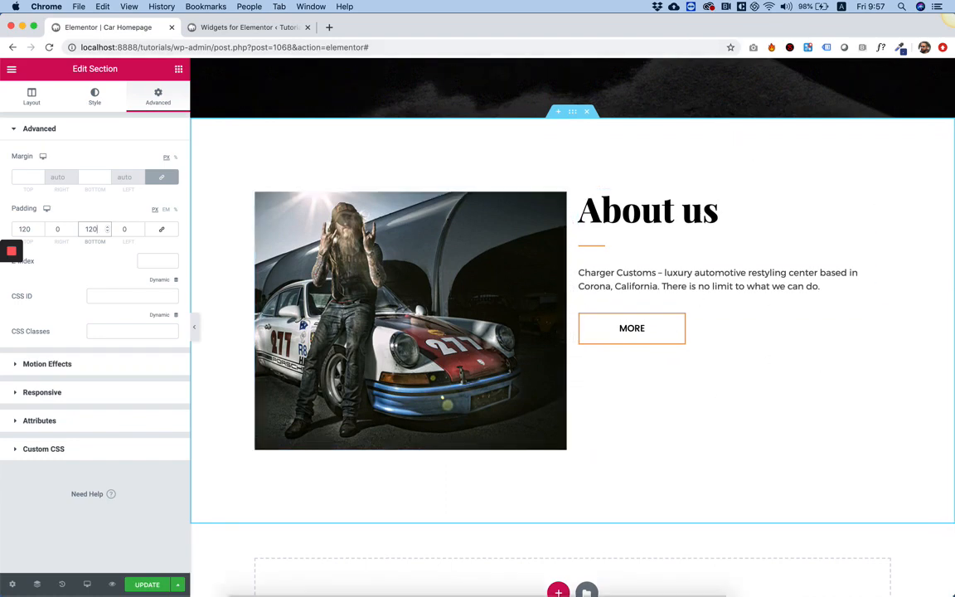
Check the text position in the Photoshop design and set the About us text column's vertical alignment to Middle in Elementor
{"action": "mouse_move", "coordinate": [578, 584]}
{"action": "left_click", "coordinate": [478, 580]}
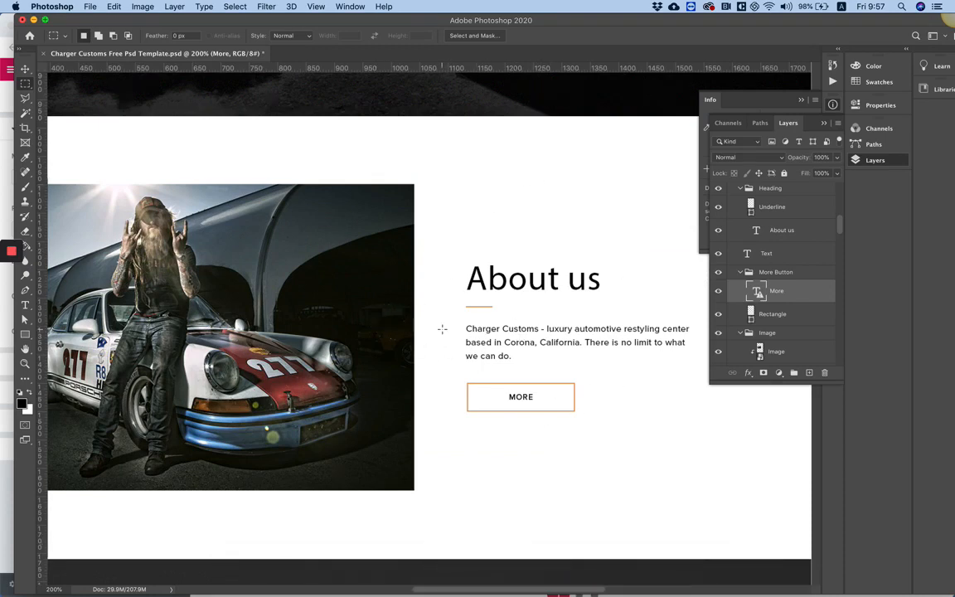
{"action": "mouse_move", "coordinate": [340, 583]}
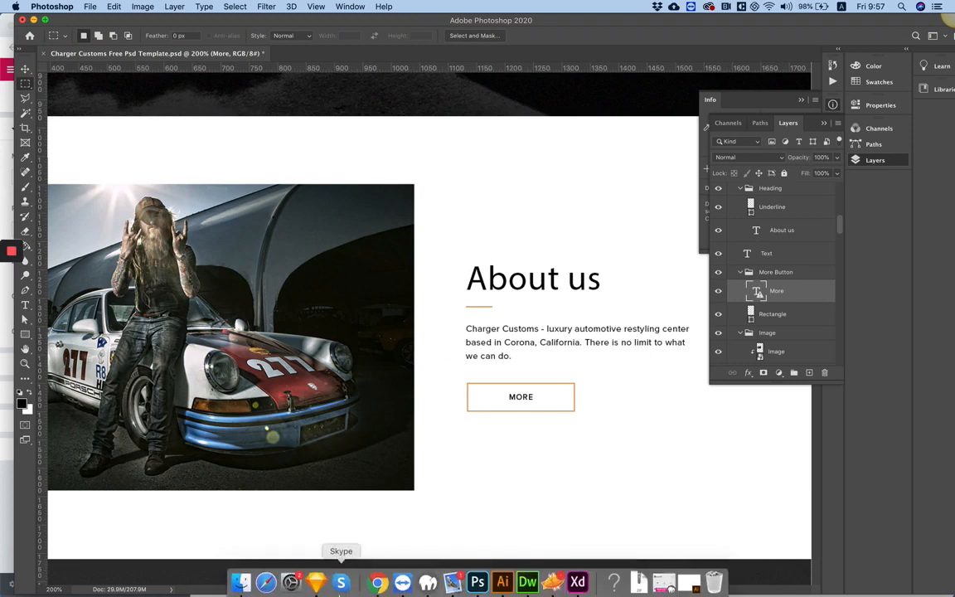
{"action": "left_click", "coordinate": [379, 580]}
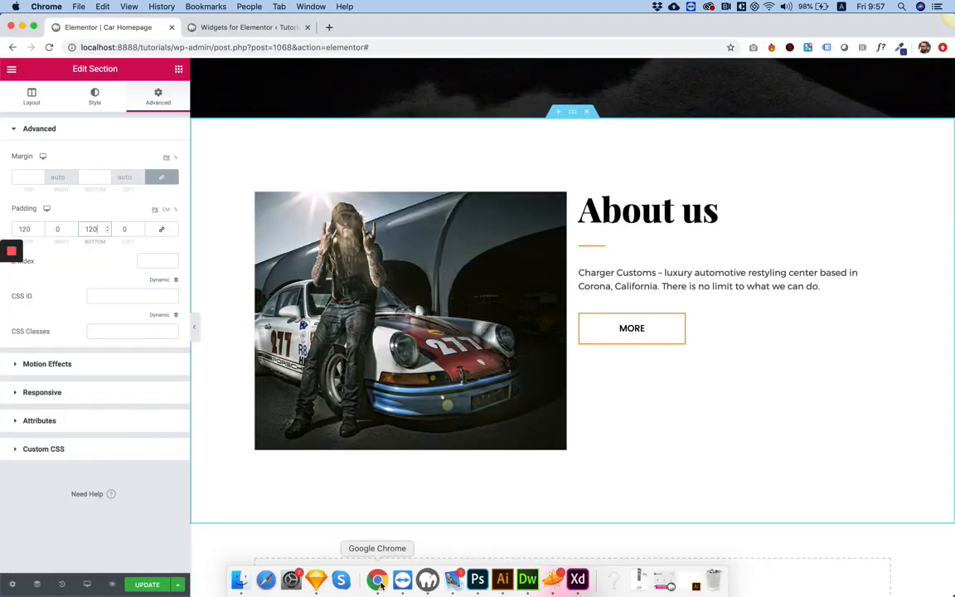
{"action": "left_click", "coordinate": [580, 195]}
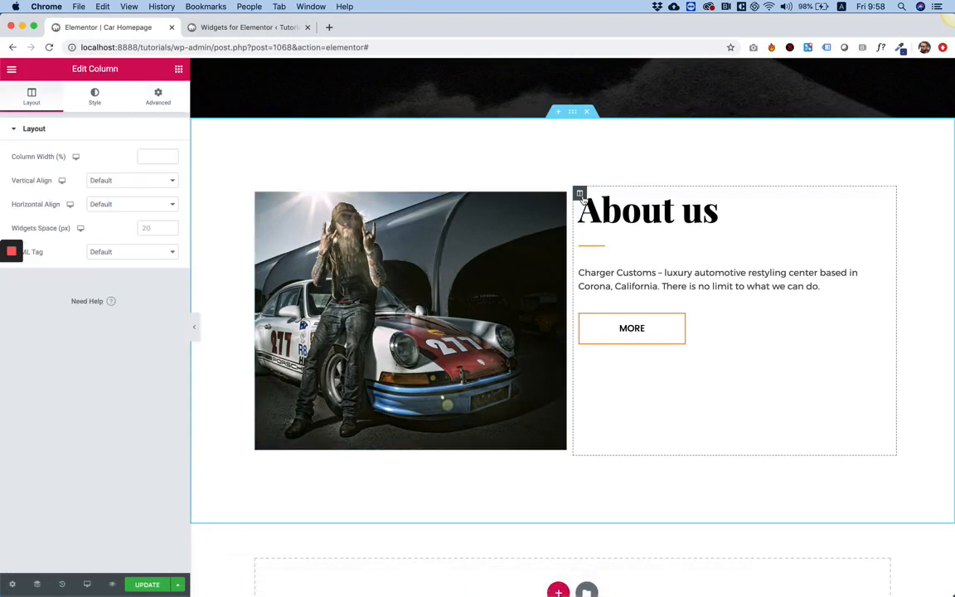
{"action": "left_click", "coordinate": [129, 185]}
{"action": "left_click", "coordinate": [129, 201]}
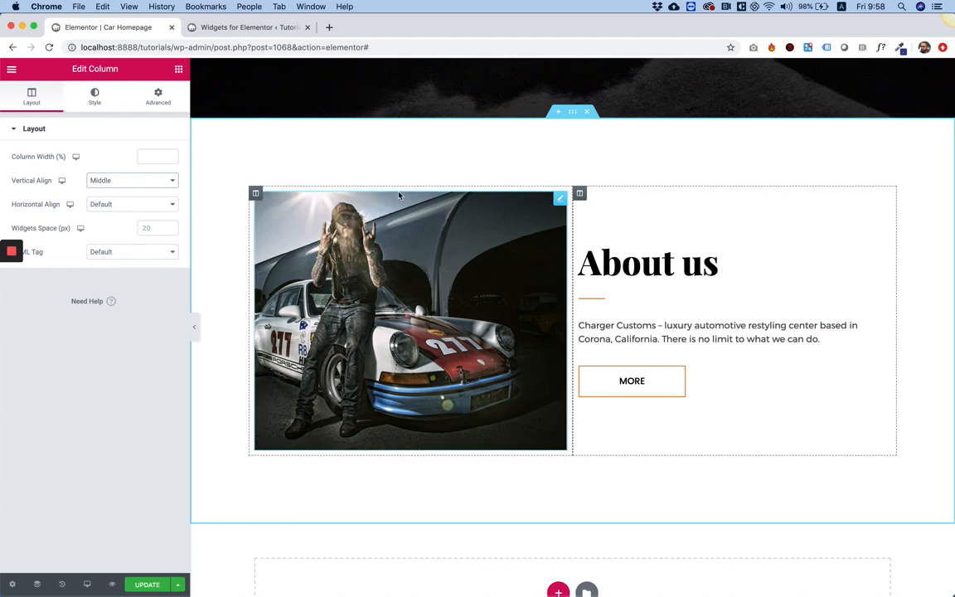
Compare the column proportions with the Photoshop design and change the About us section's structure to 66, 33
{"action": "right_click", "coordinate": [219, 237]}
{"action": "left_click", "coordinate": [236, 246]}
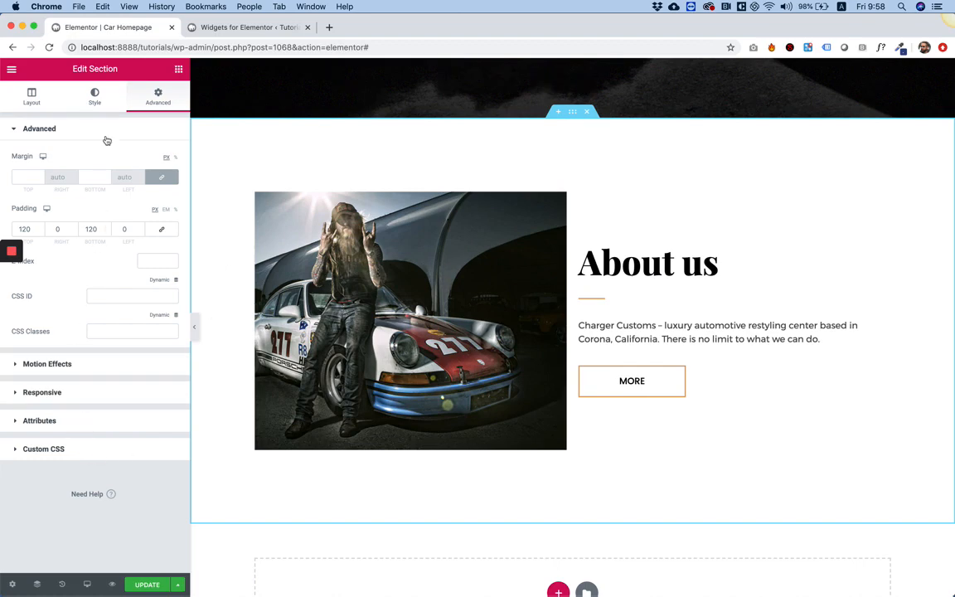
{"action": "left_click", "coordinate": [33, 97]}
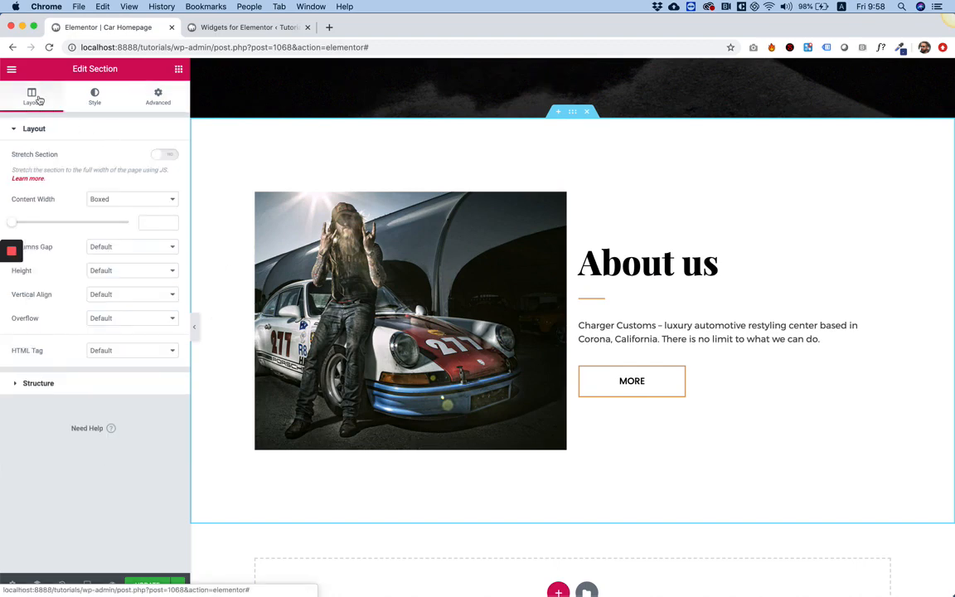
{"action": "left_click", "coordinate": [46, 385]}
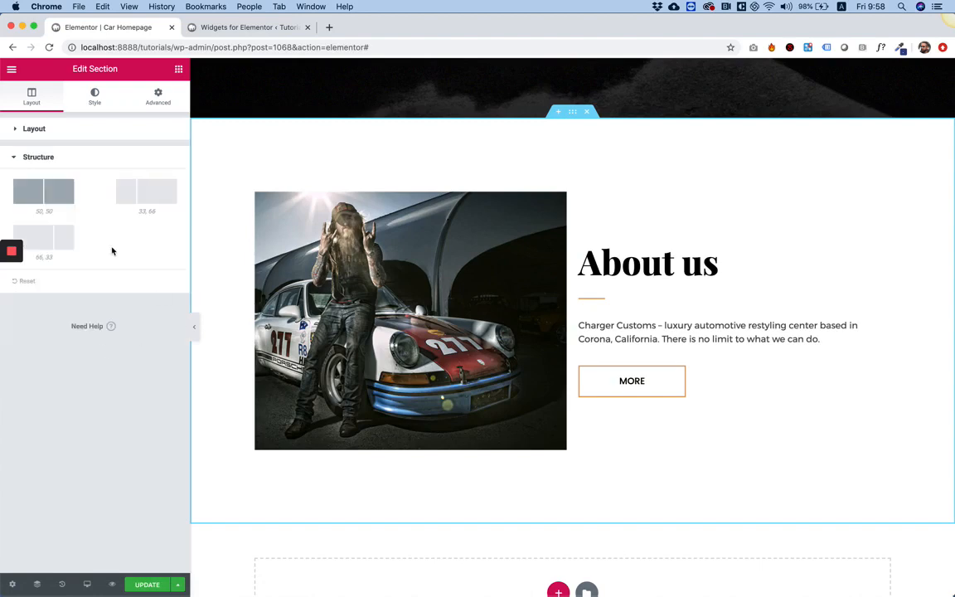
{"action": "left_click", "coordinate": [478, 578]}
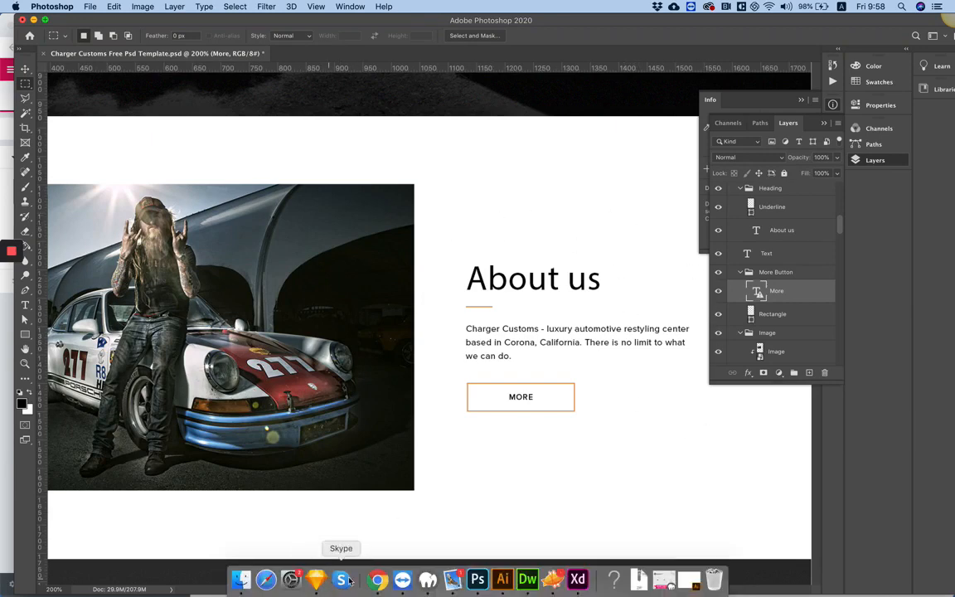
{"action": "left_click", "coordinate": [373, 578]}
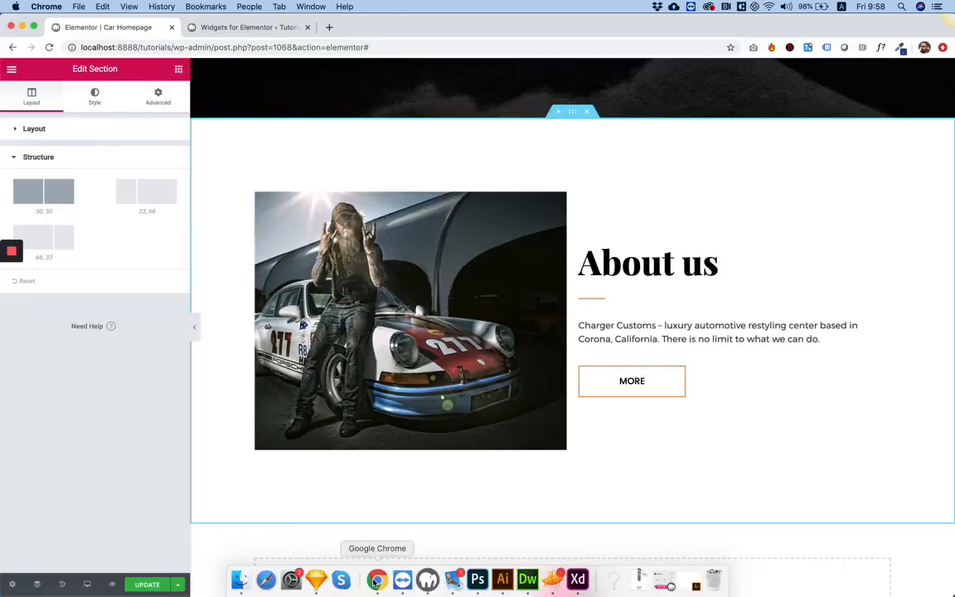
{"action": "left_click", "coordinate": [45, 243]}
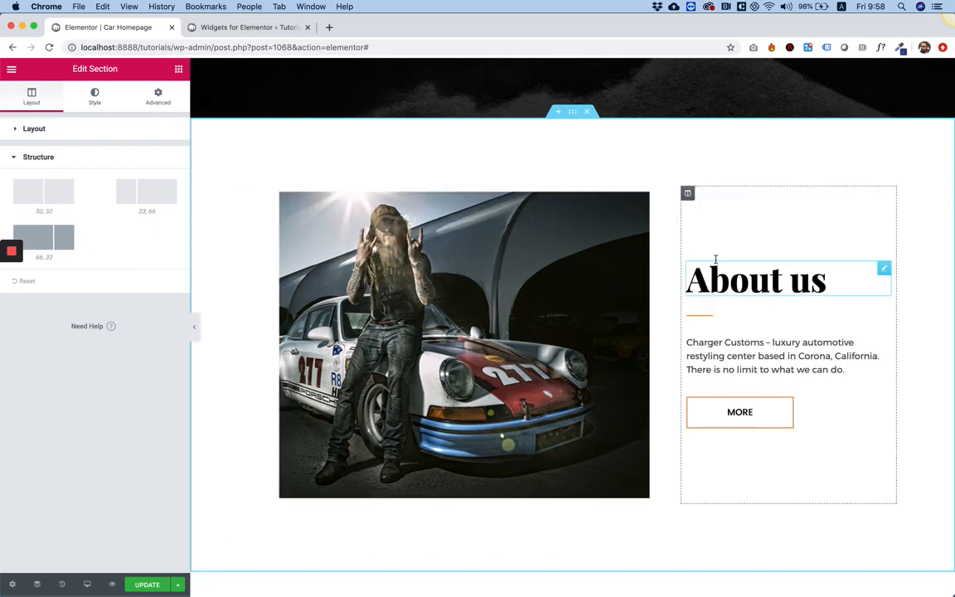
Review the layout and spacing of the finished About us section on the page
{"action": "scroll", "coordinate": [714, 257], "scroll_direction": "up", "scroll_amount": 2}
{"action": "scroll", "coordinate": [714, 257], "scroll_direction": "down", "scroll_amount": 2}
{"action": "scroll", "coordinate": [716, 264], "scroll_direction": "down", "scroll_amount": 3}
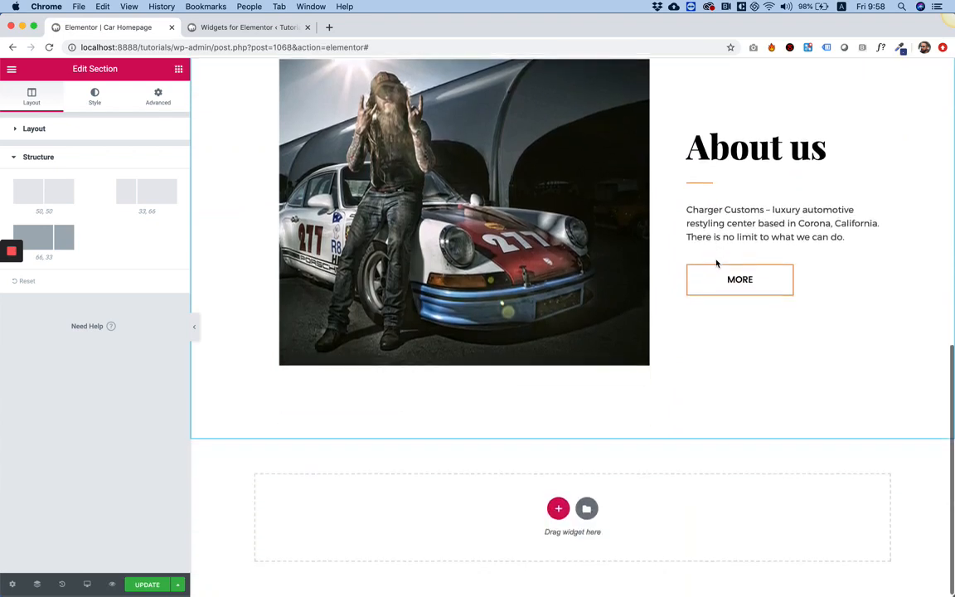
{"action": "scroll", "coordinate": [716, 264], "scroll_direction": "up", "scroll_amount": 2}
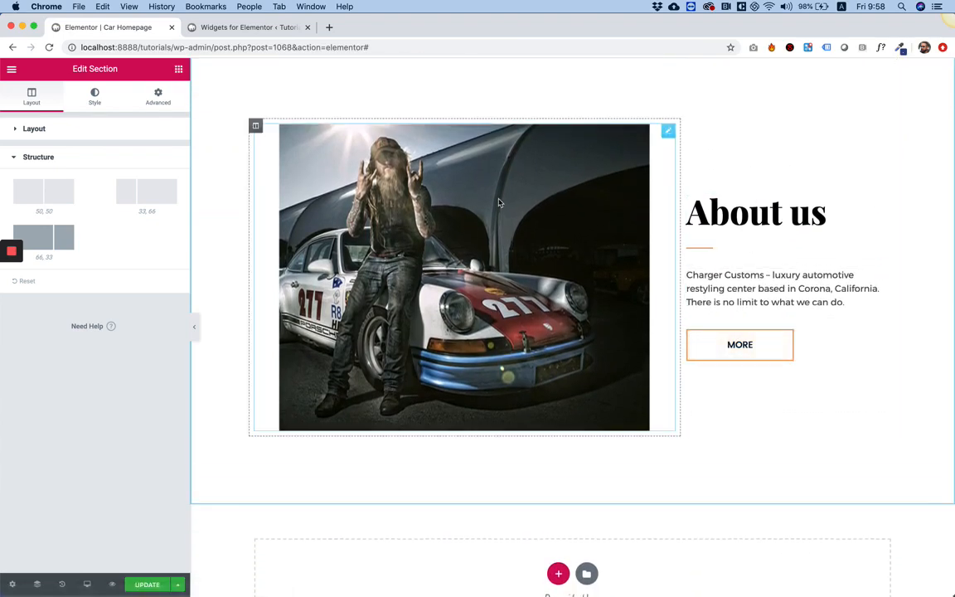
{"action": "scroll", "coordinate": [799, 244], "scroll_direction": "up", "scroll_amount": 3}
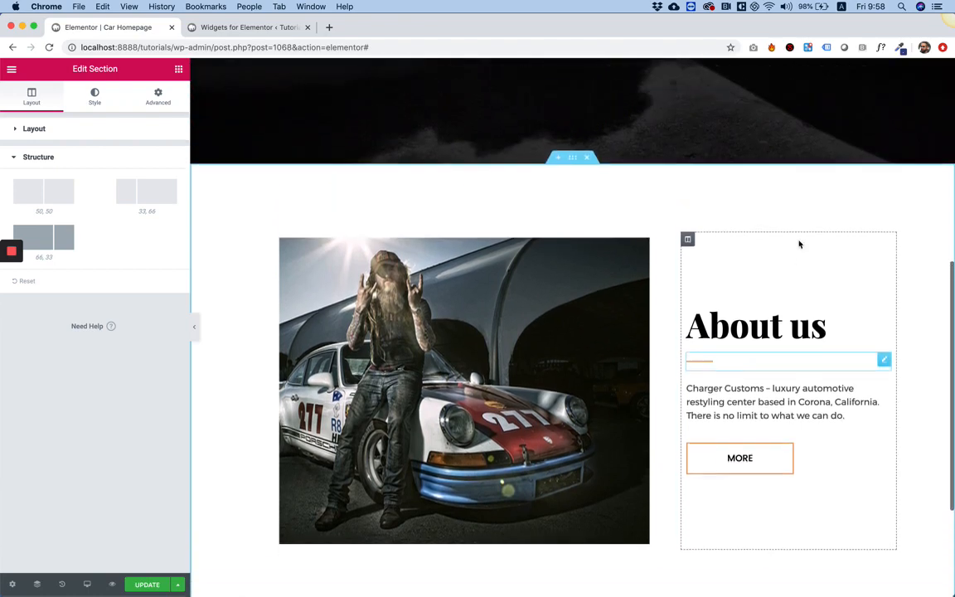
{"action": "scroll", "coordinate": [799, 244], "scroll_direction": "up", "scroll_amount": 3}
{"action": "scroll", "coordinate": [799, 244], "scroll_direction": "down", "scroll_amount": 6}
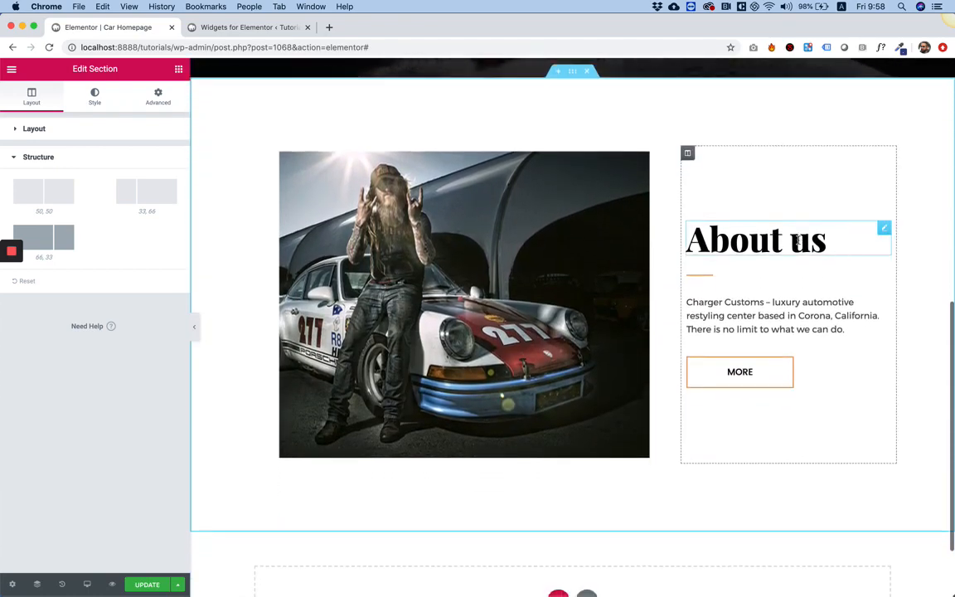
{"action": "scroll", "coordinate": [798, 240], "scroll_direction": "up", "scroll_amount": 5}
{"action": "scroll", "coordinate": [798, 240], "scroll_direction": "down", "scroll_amount": 5}
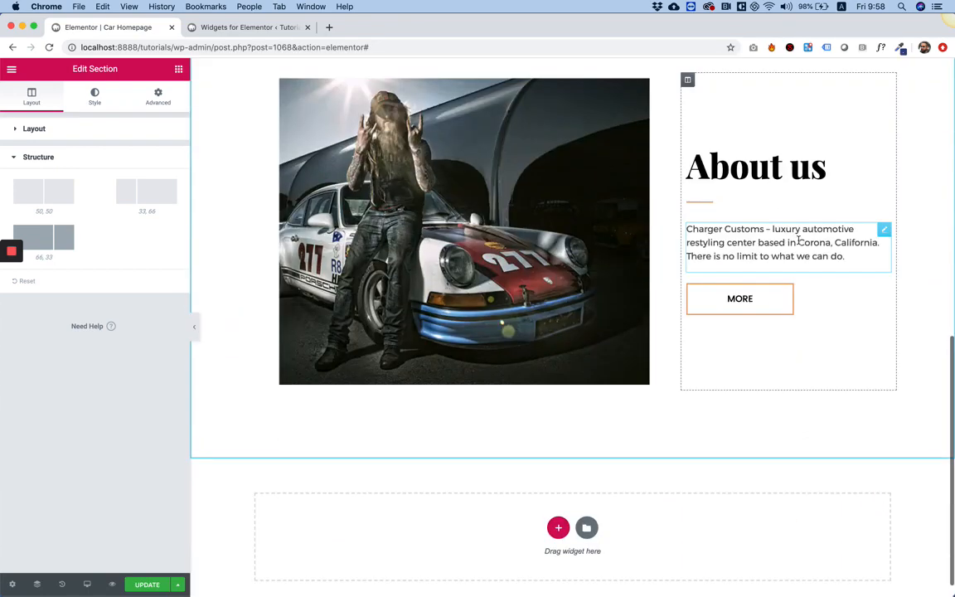
{"action": "scroll", "coordinate": [798, 239], "scroll_direction": "up", "scroll_amount": 2}
{"action": "scroll", "coordinate": [799, 239], "scroll_direction": "down", "scroll_amount": 3}
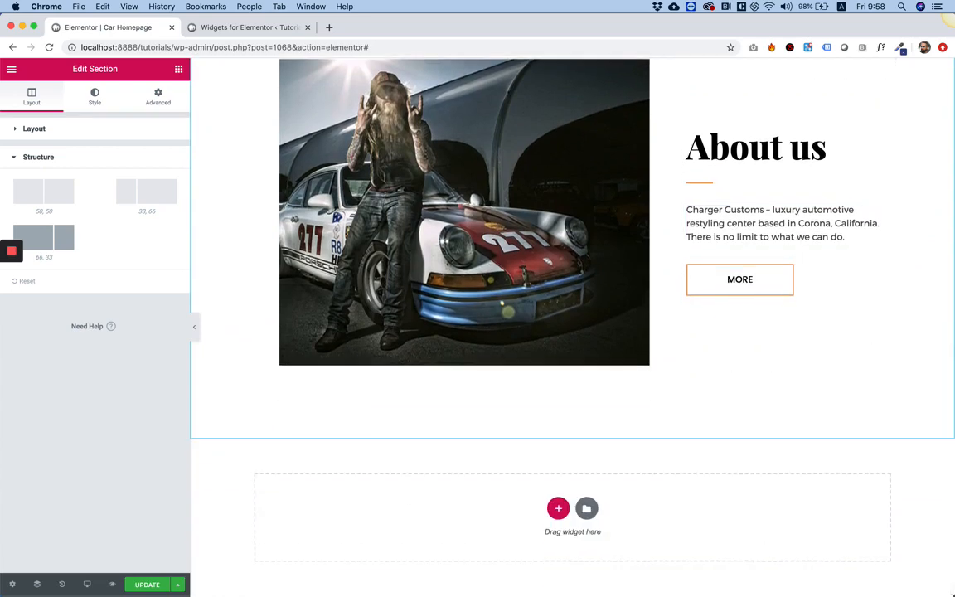
{"action": "scroll", "coordinate": [654, 542], "scroll_direction": "up", "scroll_amount": 1}
{"action": "scroll", "coordinate": [655, 527], "scroll_direction": "down", "scroll_amount": 1}
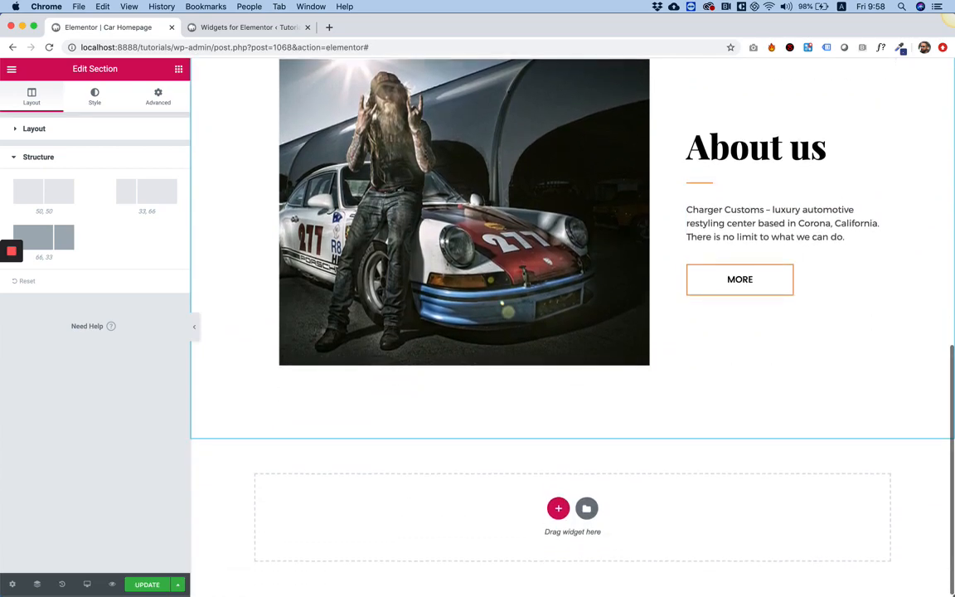
Switch to Photoshop, collapse the Info panel, and examine the Services section's heading, background and image cards with the Move tool active
{"action": "left_click", "coordinate": [476, 579]}
{"action": "scroll", "coordinate": [375, 382], "scroll_direction": "down", "scroll_amount": 10}
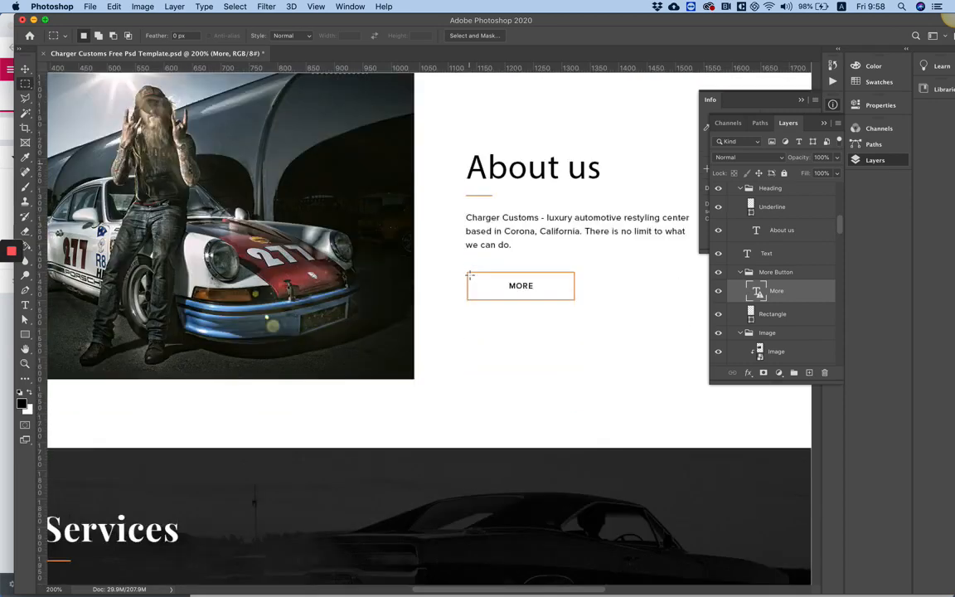
{"action": "scroll", "coordinate": [374, 381], "scroll_direction": "down", "scroll_amount": 2}
{"action": "scroll", "coordinate": [374, 381], "scroll_direction": "left", "scroll_amount": 3}
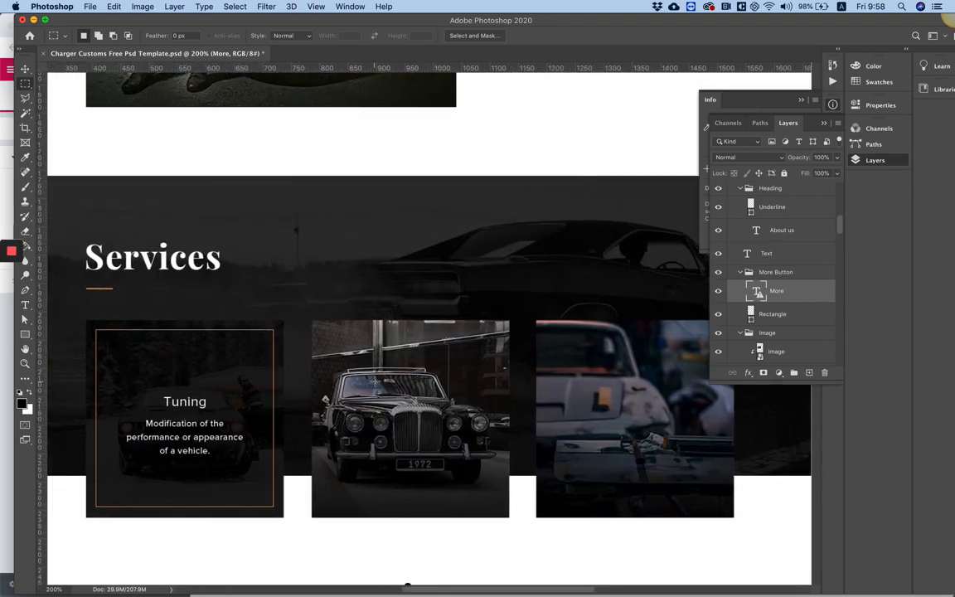
{"action": "left_click", "coordinate": [800, 100]}
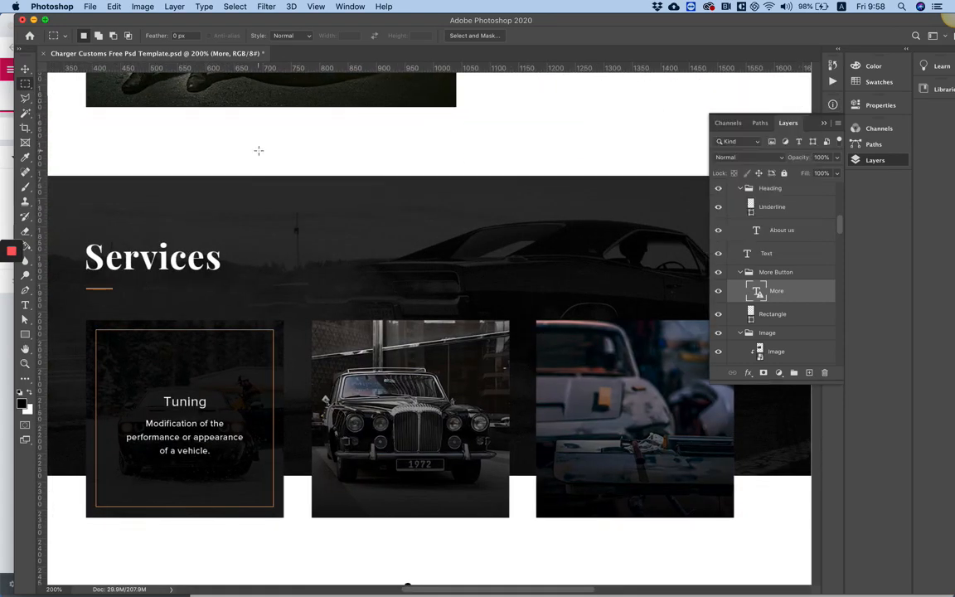
{"action": "scroll", "coordinate": [257, 150], "scroll_direction": "left", "scroll_amount": 3}
{"action": "scroll", "coordinate": [258, 150], "scroll_direction": "down", "scroll_amount": 2}
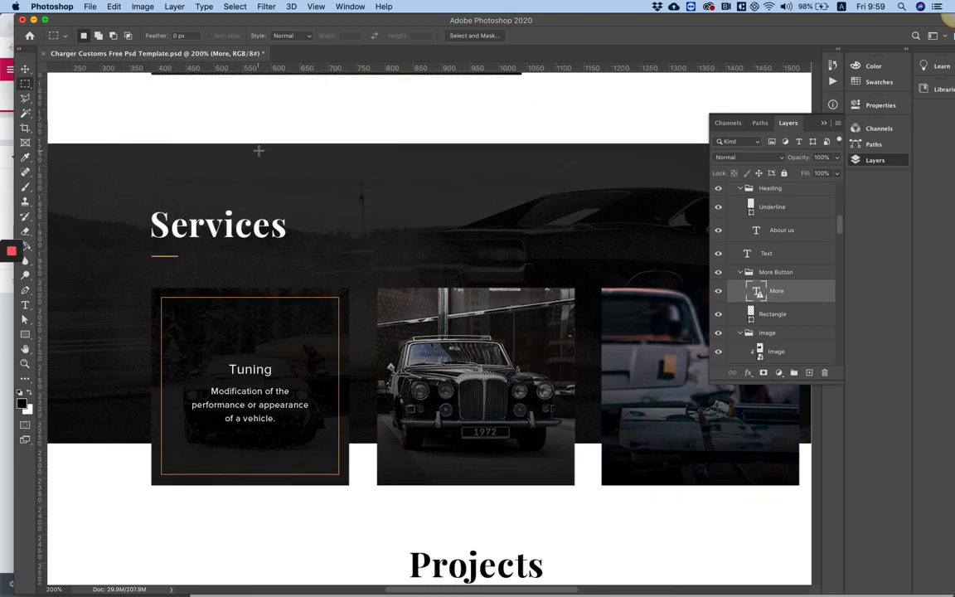
{"action": "left_click", "coordinate": [25, 70]}
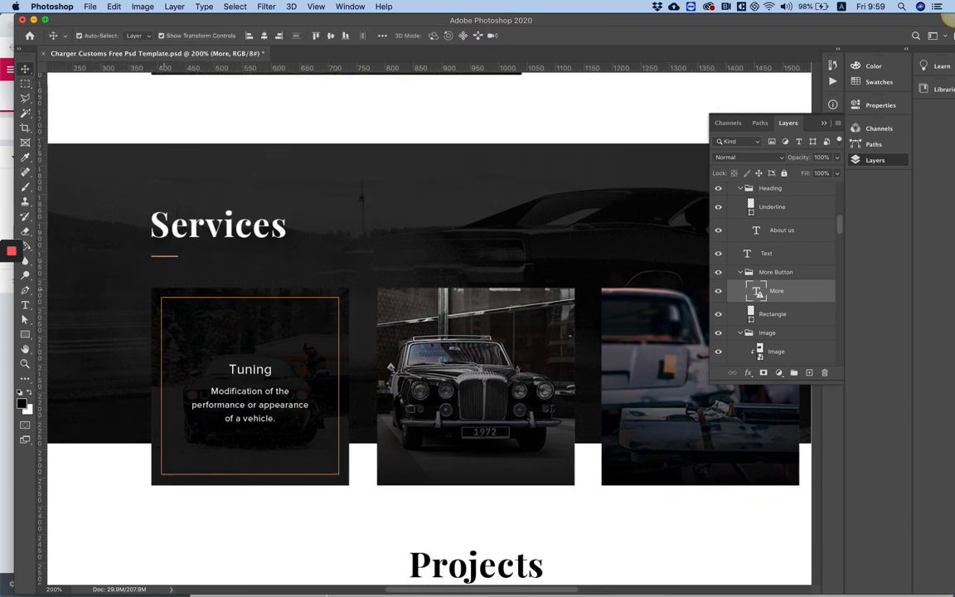
{"action": "mouse_move", "coordinate": [453, 588]}
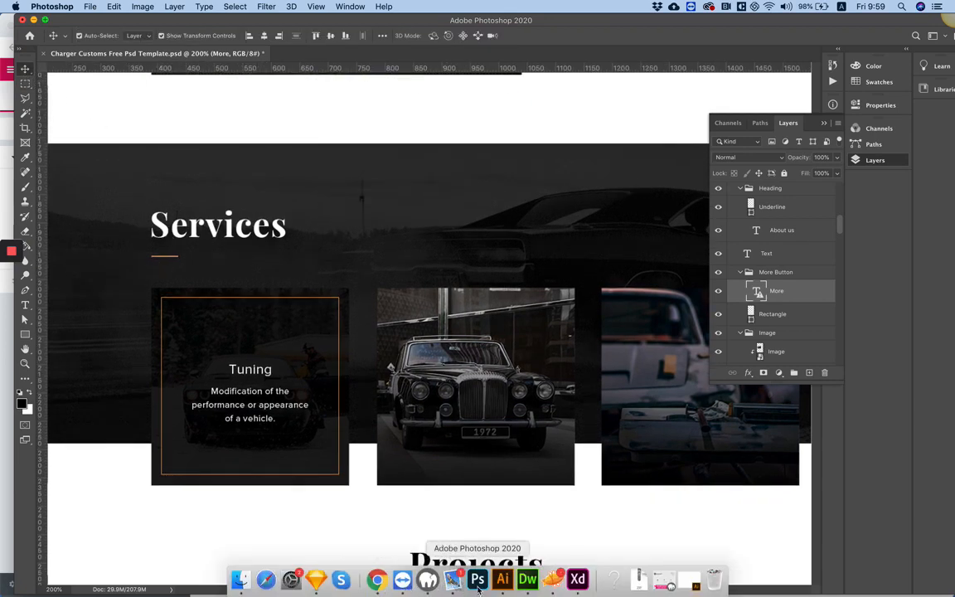
Back in Elementor in Chrome, copy the About us heading and paste it into a new section below
{"action": "left_click", "coordinate": [376, 580]}
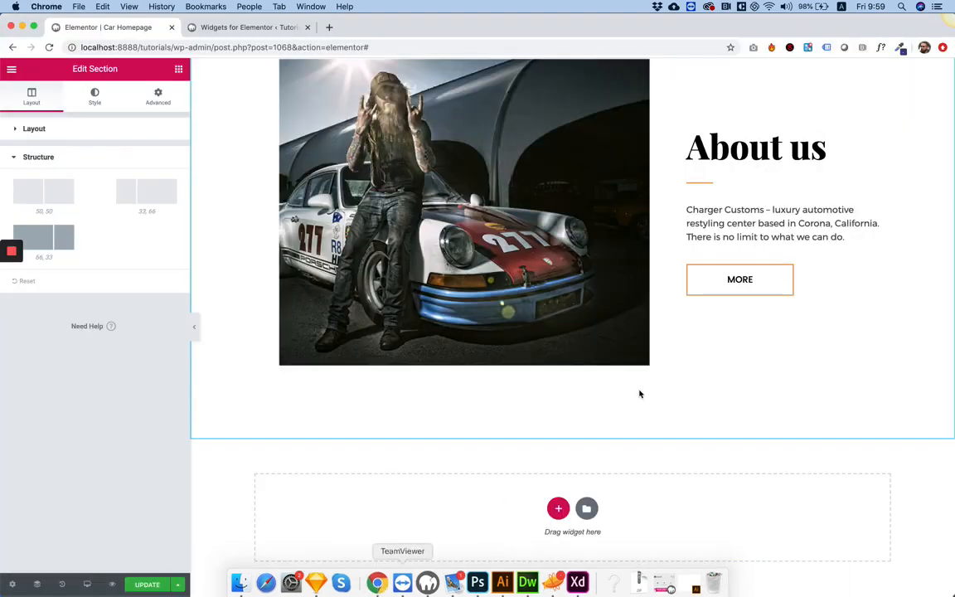
{"action": "right_click", "coordinate": [734, 152]}
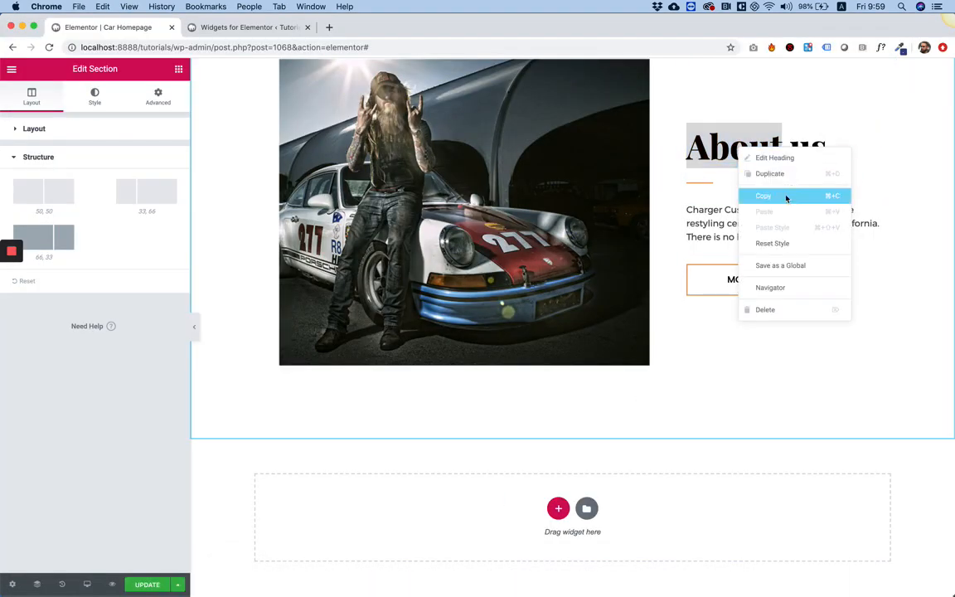
{"action": "left_click", "coordinate": [787, 196]}
{"action": "right_click", "coordinate": [545, 497]}
{"action": "left_click", "coordinate": [568, 507]}
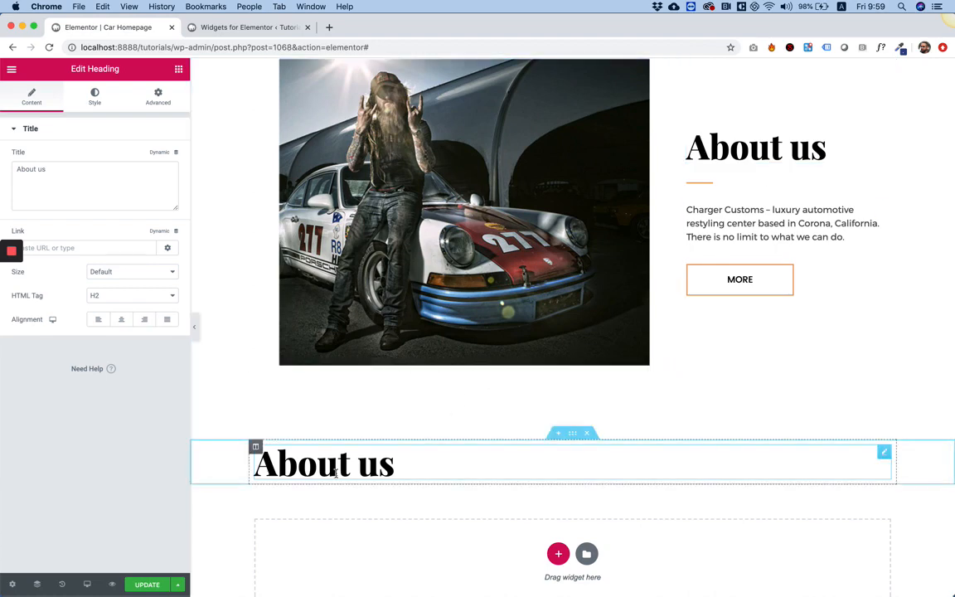
Copy the orange divider from the About us section and paste it under the duplicated heading in the new section
{"action": "right_click", "coordinate": [707, 183]}
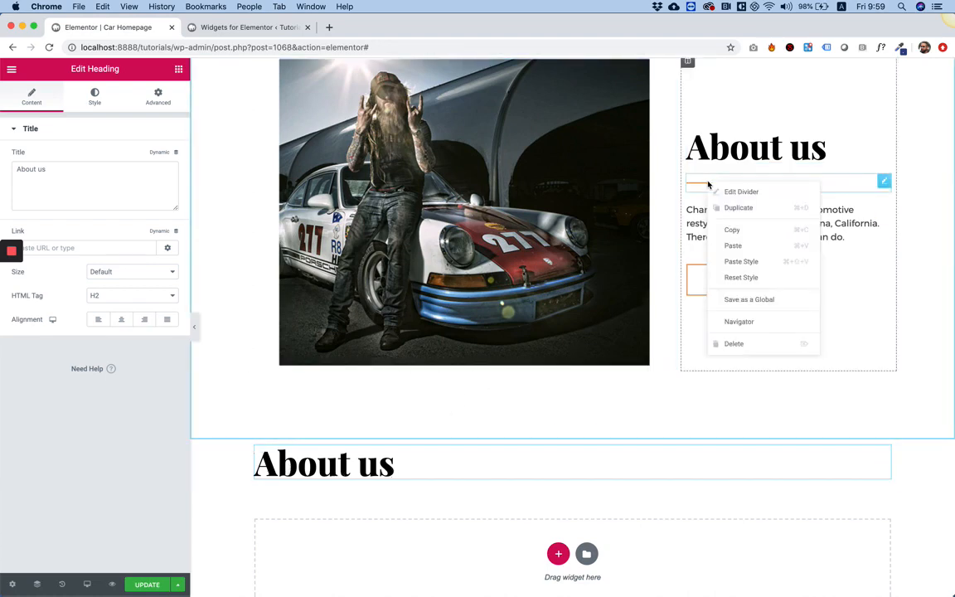
{"action": "left_click", "coordinate": [746, 231]}
{"action": "right_click", "coordinate": [397, 466]}
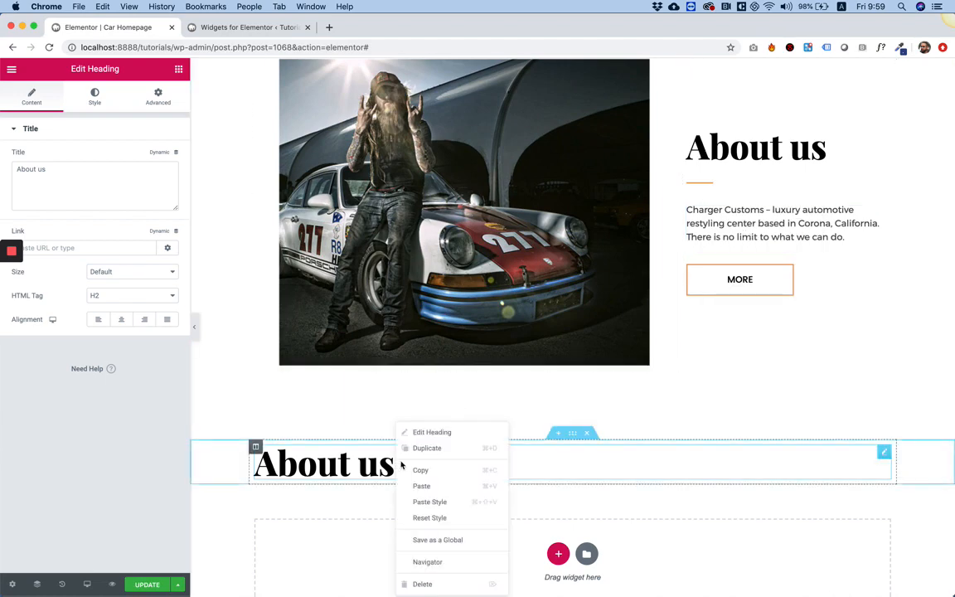
{"action": "left_click", "coordinate": [440, 485]}
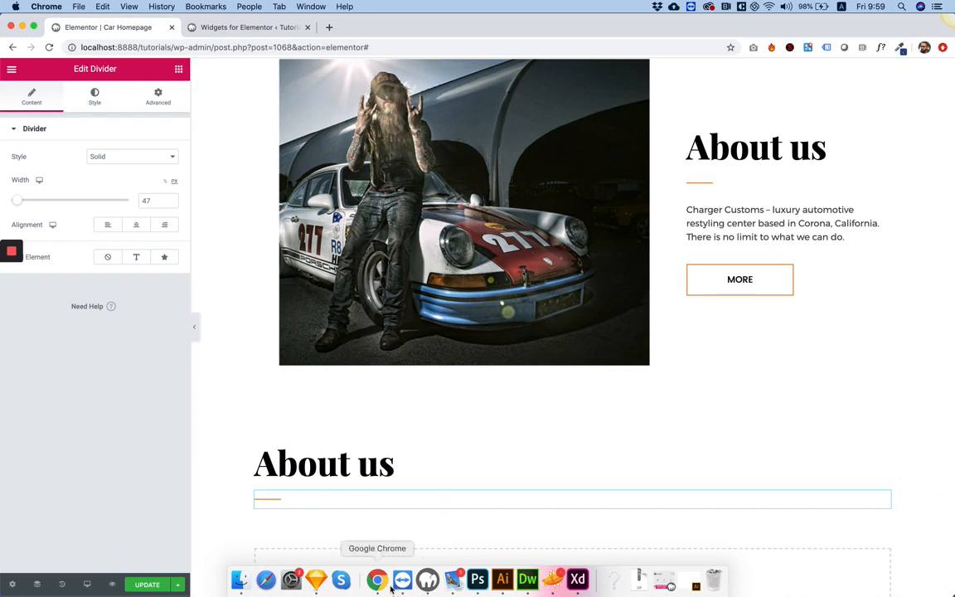
Switch to Photoshop and select the Services section's Bg Image group, toggling its visibility off and on to identify it
{"action": "left_click", "coordinate": [478, 579]}
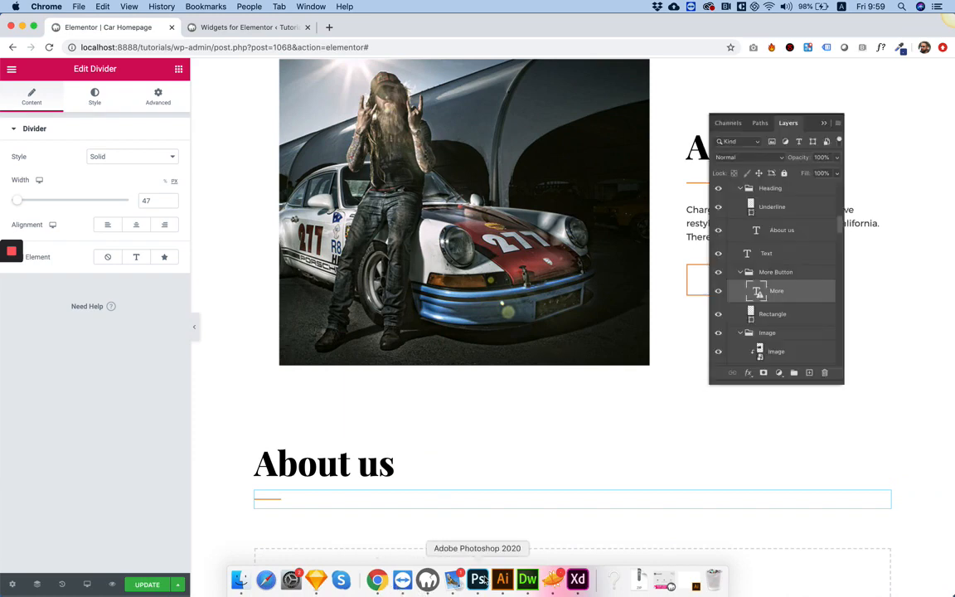
{"action": "left_click", "coordinate": [109, 177]}
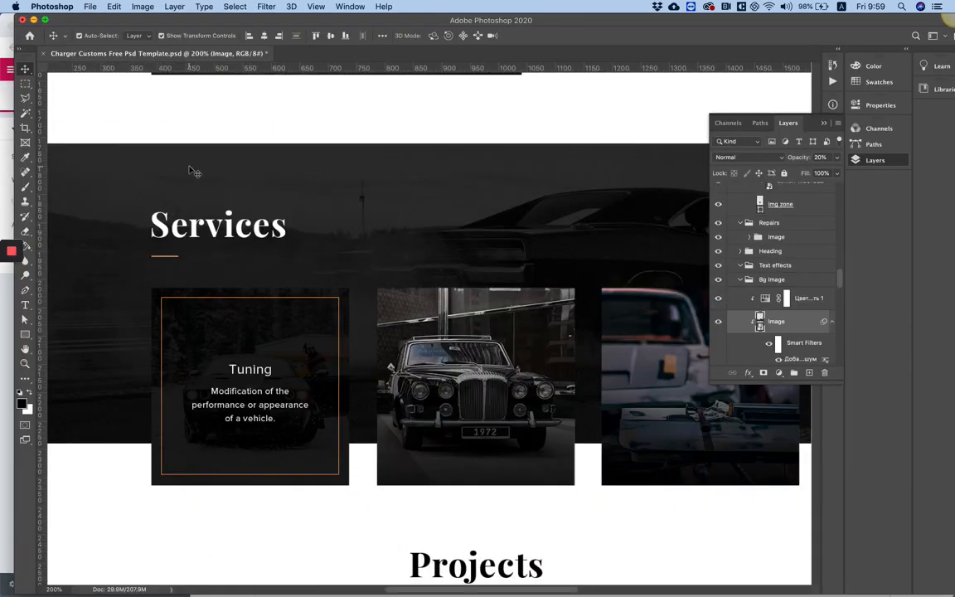
{"action": "scroll", "coordinate": [780, 282], "scroll_direction": "down", "scroll_amount": 1}
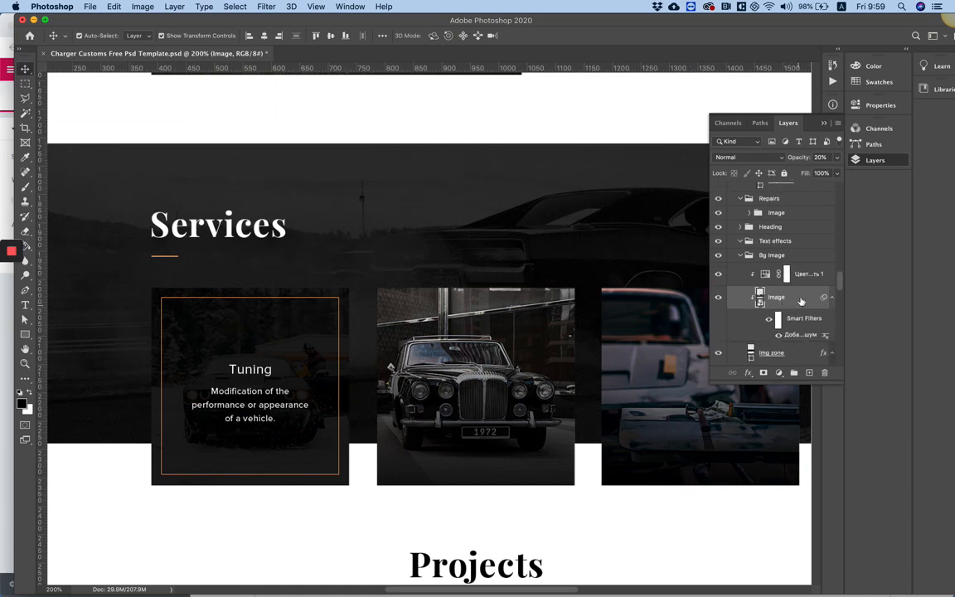
{"action": "left_click", "coordinate": [775, 257]}
{"action": "left_click", "coordinate": [719, 256]}
{"action": "left_click", "coordinate": [718, 256]}
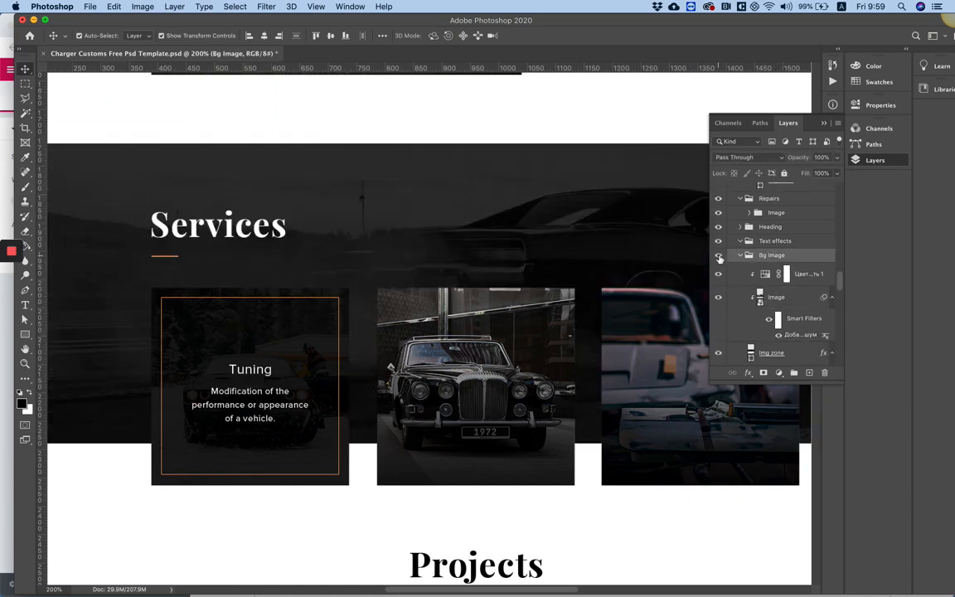
Export the Bg Image group as a JPG at 72% quality and save it to the Desktop as serviceBG.jpg
{"action": "right_click", "coordinate": [783, 254]}
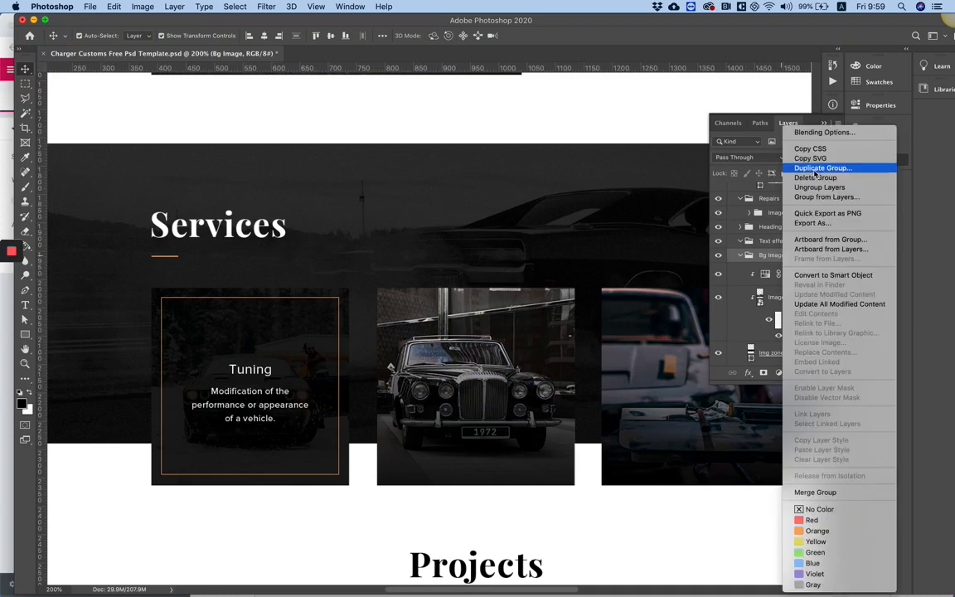
{"action": "left_click", "coordinate": [813, 223]}
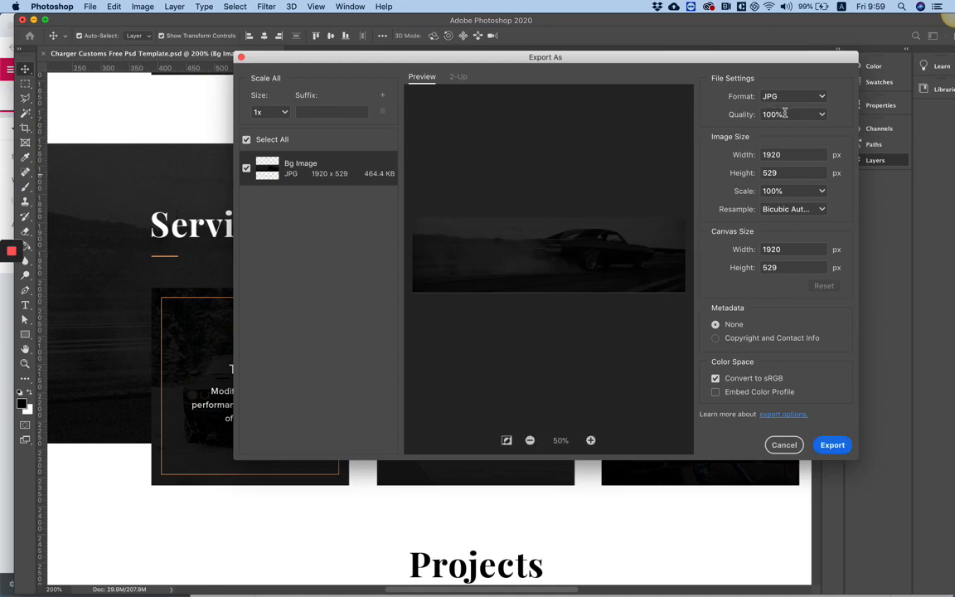
{"action": "left_click", "coordinate": [822, 114]}
{"action": "left_click_drag", "start_coordinate": [829, 137], "coordinate": [810, 136]}
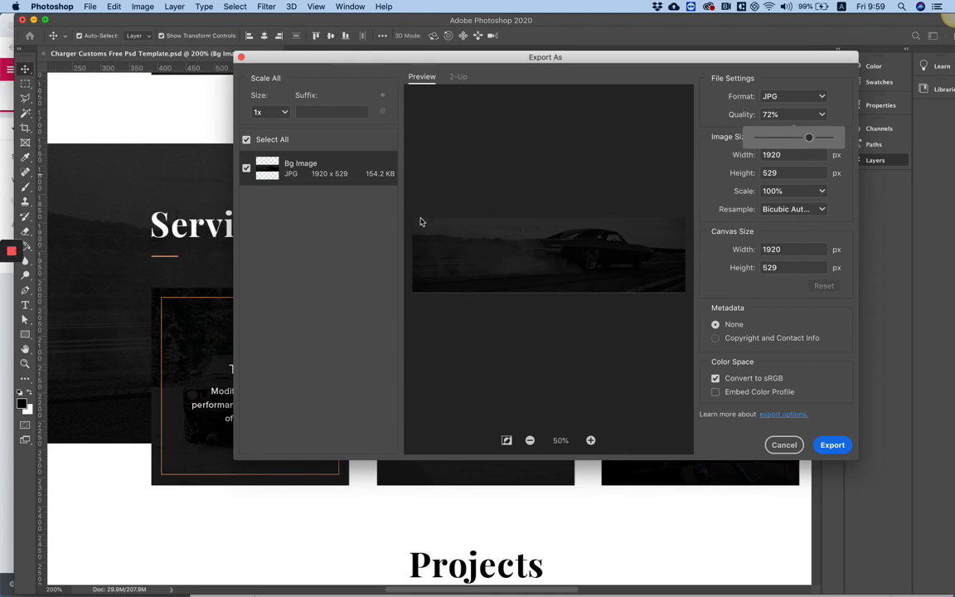
{"action": "left_click", "coordinate": [827, 445]}
{"action": "type", "text": "se"}
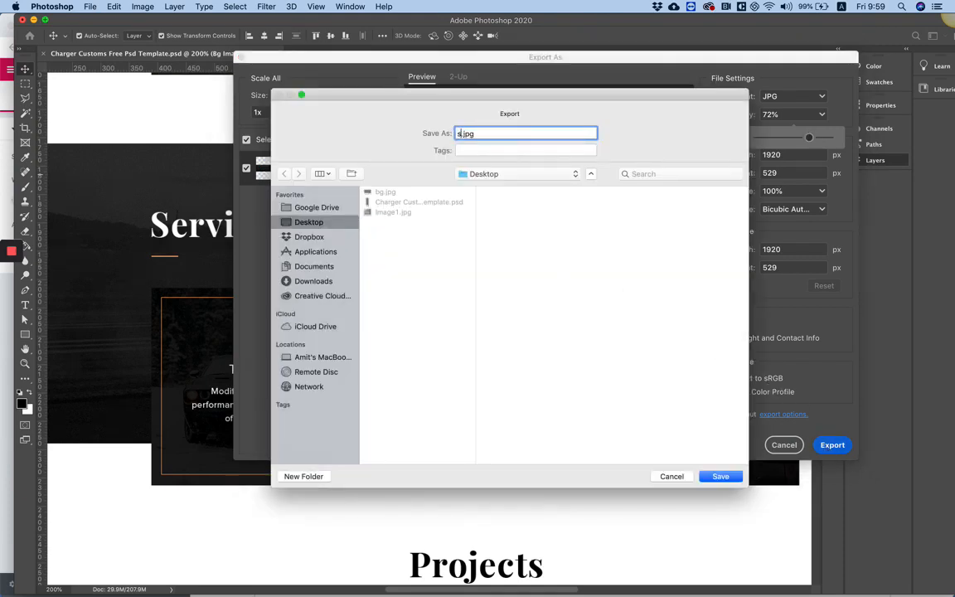
{"action": "type", "text": "rviceBG"}
{"action": "key", "text": "Return"}
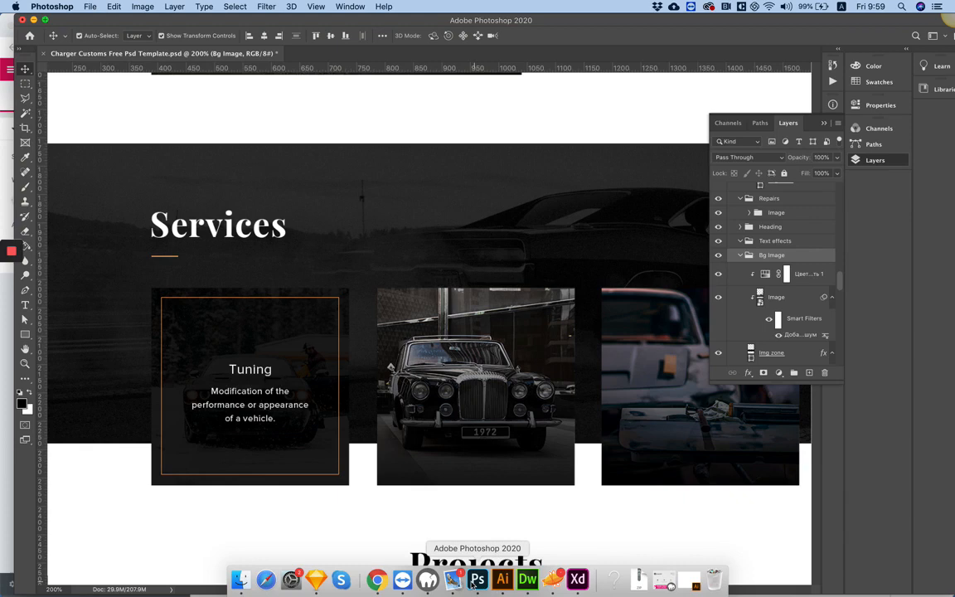
Switch back to Elementor in Chrome and give the new section a classic background with the colour #000000
{"action": "left_click", "coordinate": [475, 585]}
{"action": "left_click", "coordinate": [376, 579]}
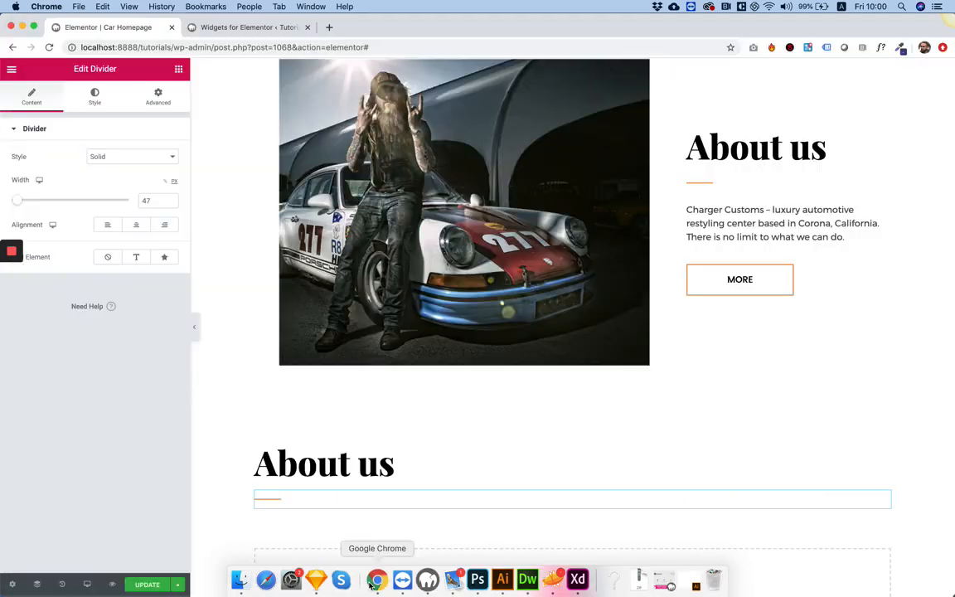
{"action": "scroll", "coordinate": [410, 469], "scroll_direction": "down", "scroll_amount": 2}
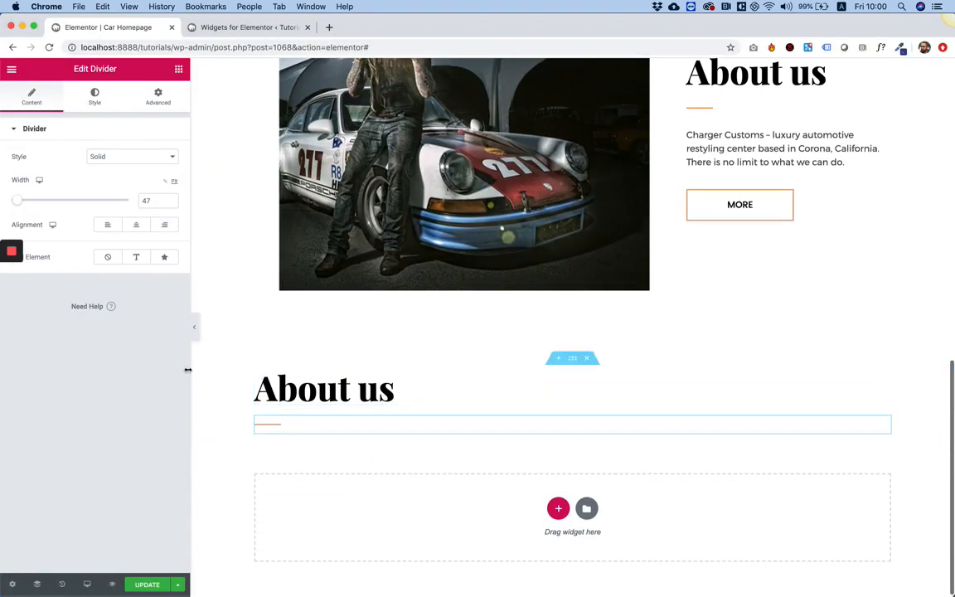
{"action": "right_click", "coordinate": [224, 403]}
{"action": "left_click", "coordinate": [252, 413]}
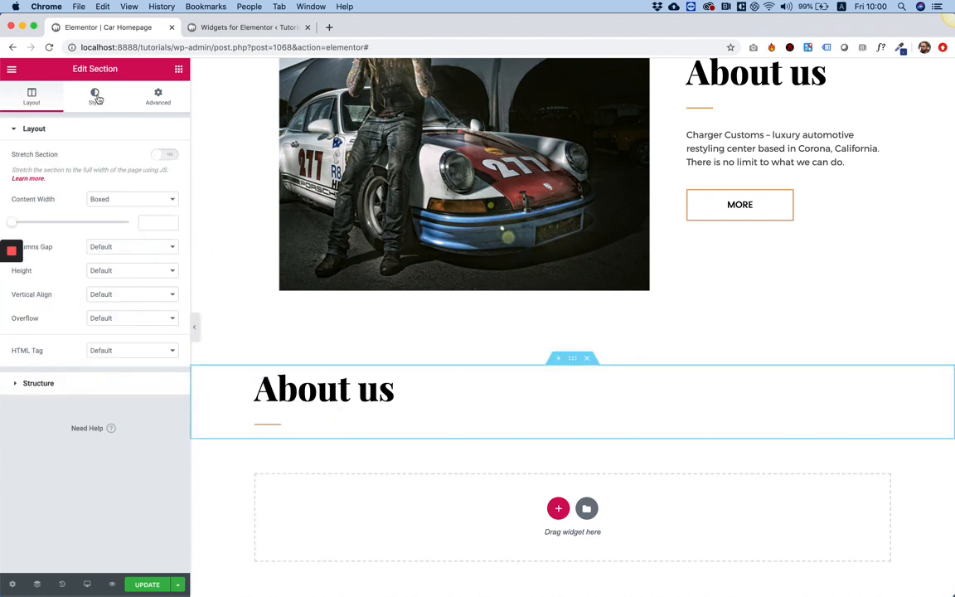
{"action": "left_click", "coordinate": [157, 97]}
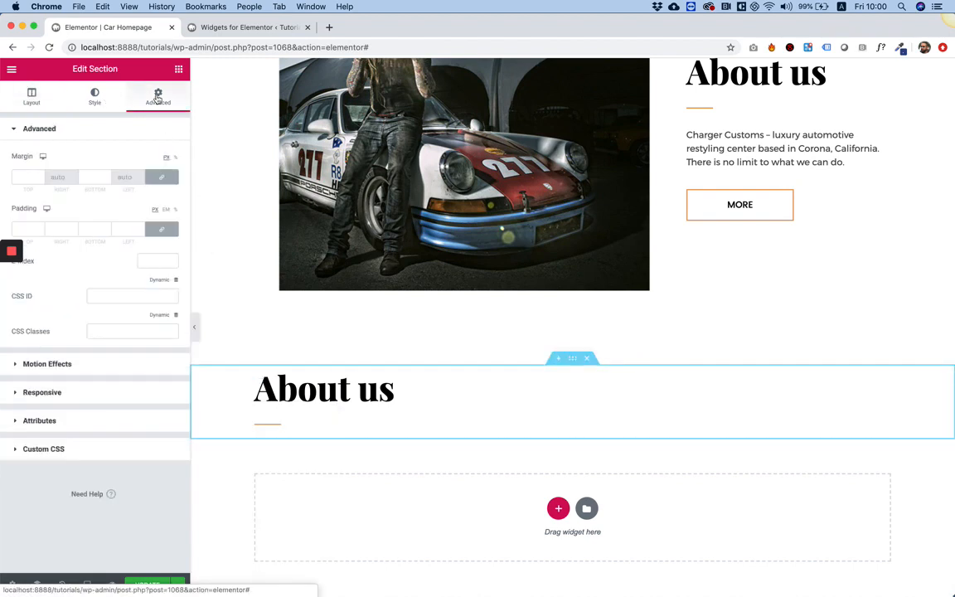
{"action": "left_click", "coordinate": [95, 95]}
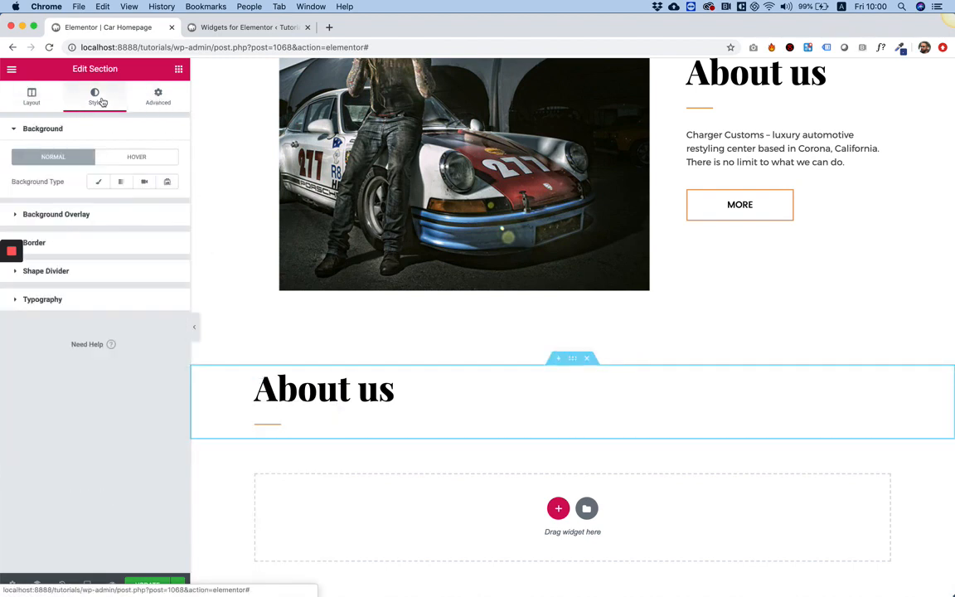
{"action": "left_click", "coordinate": [98, 182]}
{"action": "left_click", "coordinate": [163, 205]}
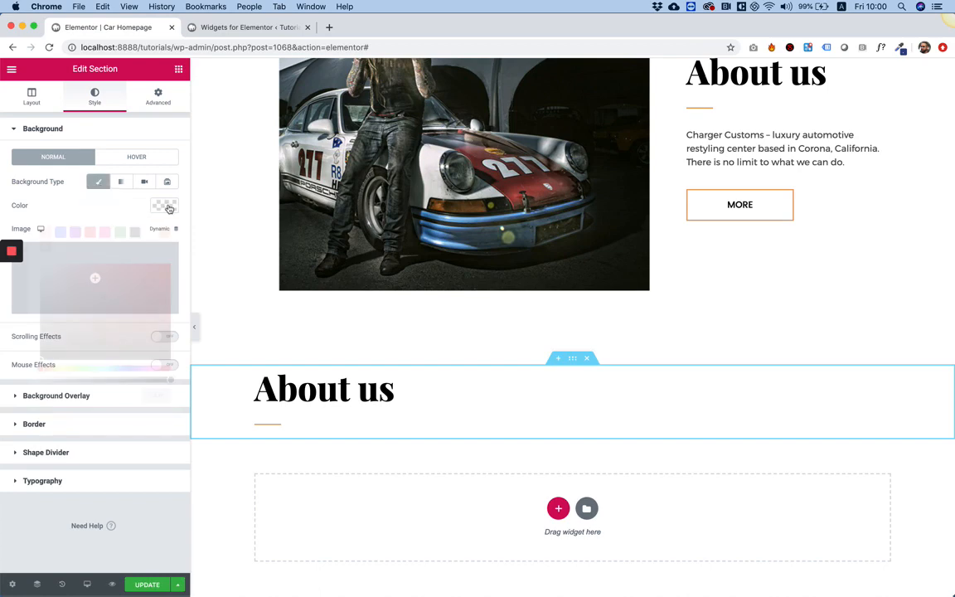
{"action": "left_click", "coordinate": [134, 233]}
{"action": "left_click", "coordinate": [120, 232]}
{"action": "left_click", "coordinate": [134, 232]}
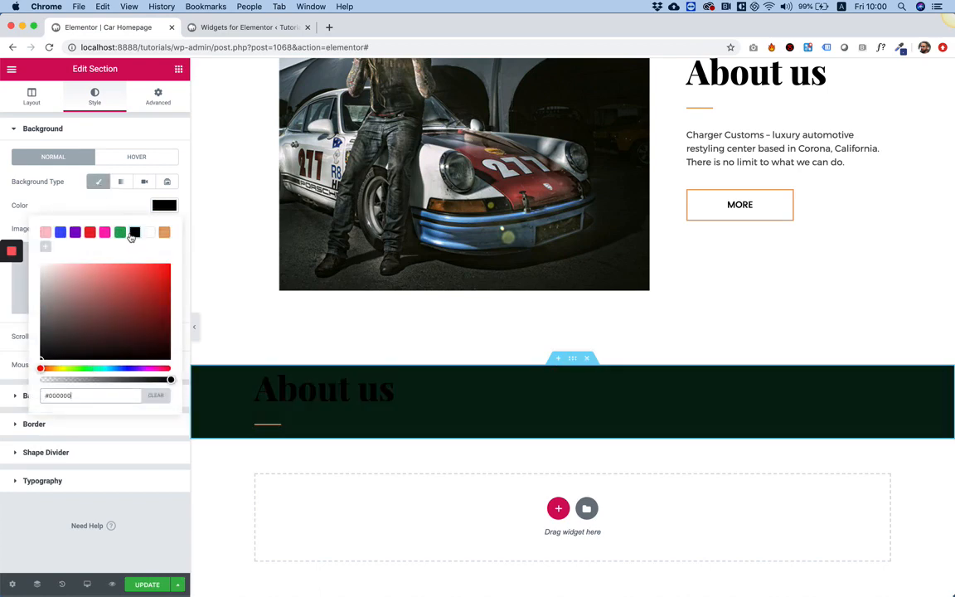
Upload serviceBG.jpg from the Desktop and insert it as the new section's background image
{"action": "left_click", "coordinate": [103, 280]}
{"action": "left_click", "coordinate": [102, 280]}
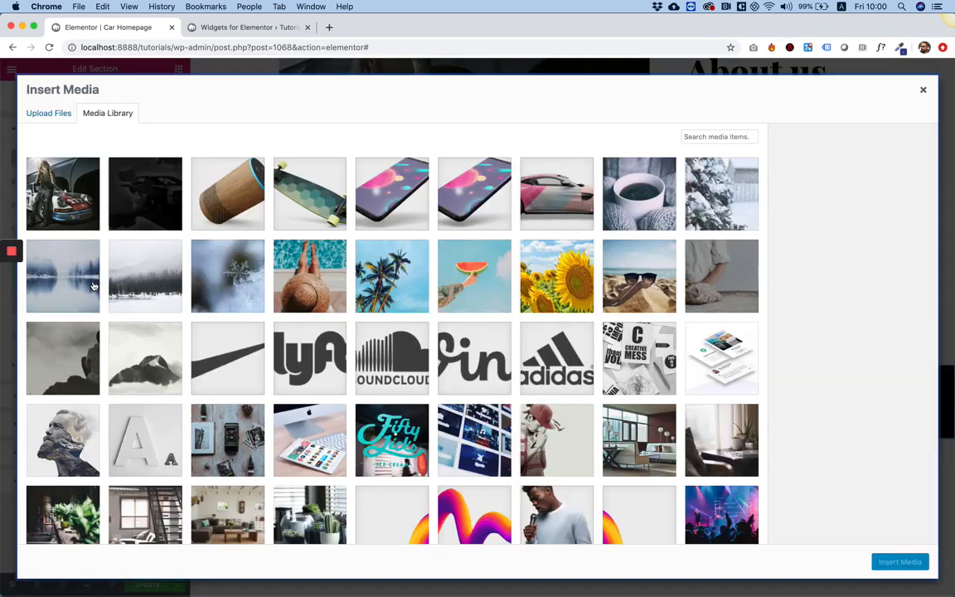
{"action": "left_click", "coordinate": [50, 113]}
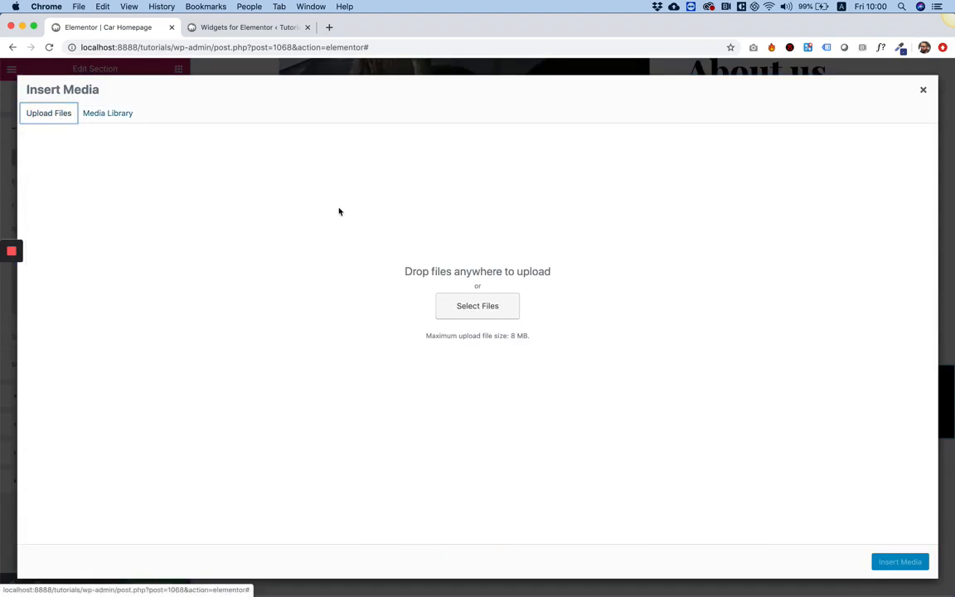
{"action": "left_click", "coordinate": [464, 308]}
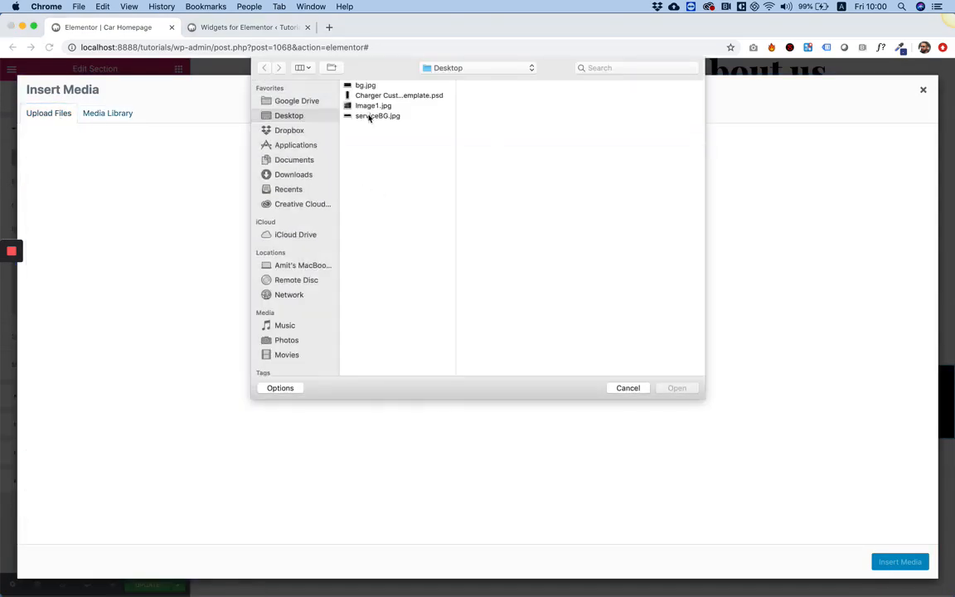
{"action": "double_click", "coordinate": [369, 117]}
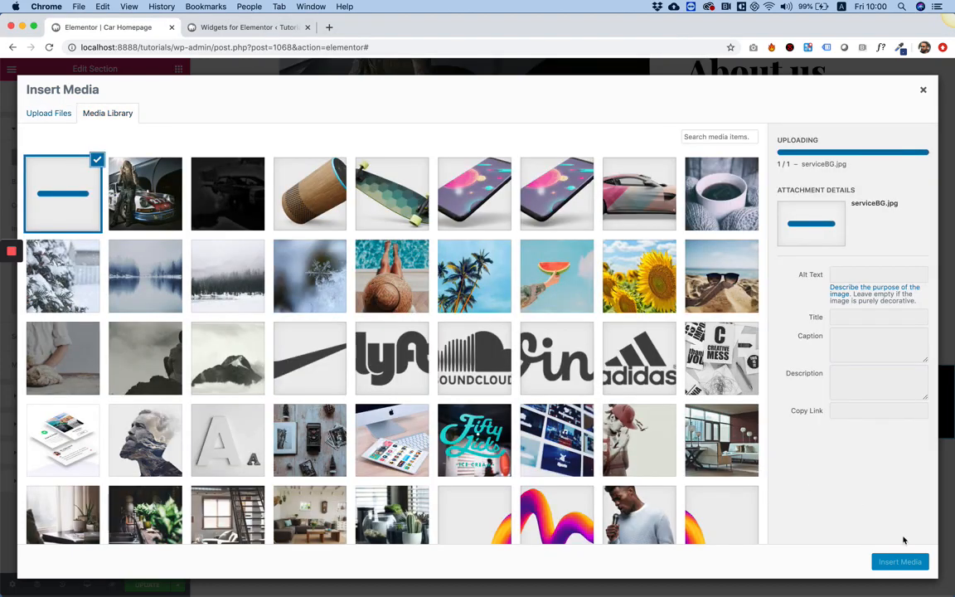
{"action": "left_click", "coordinate": [894, 563]}
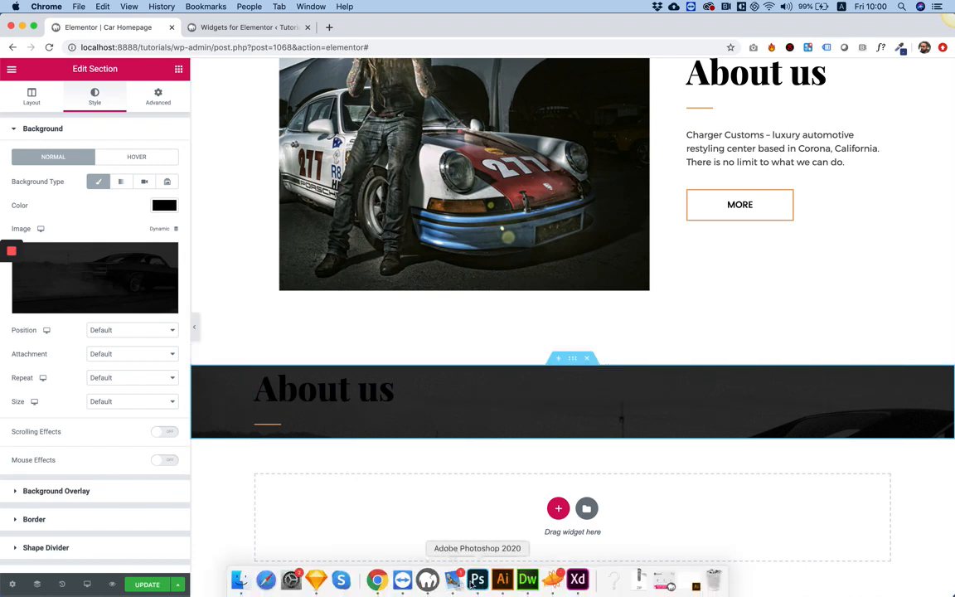
In Photoshop, measure the gap between the Services background's upper edge and its heading with the Rectangular Marquee tool
{"action": "left_click", "coordinate": [477, 580]}
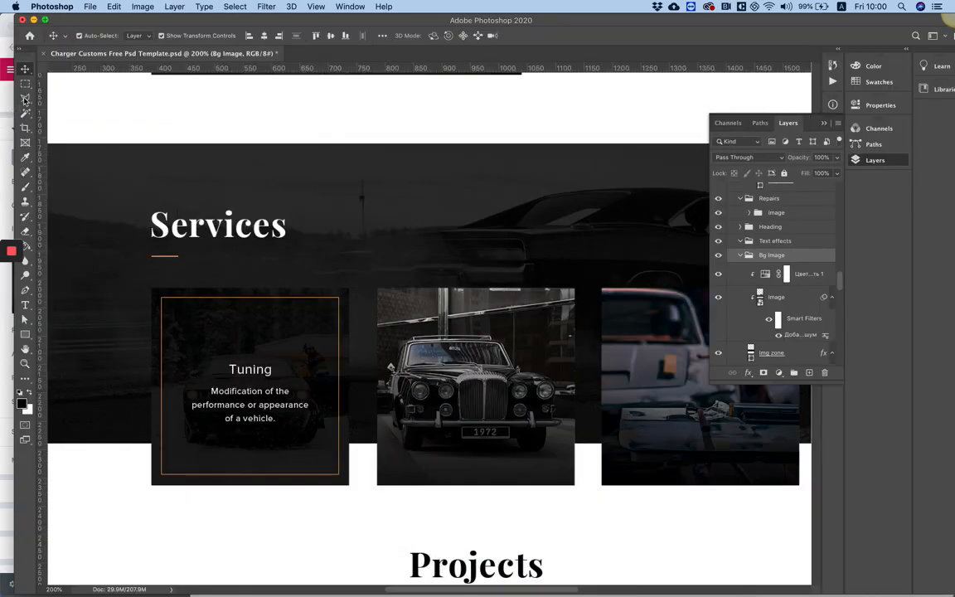
{"action": "left_click", "coordinate": [25, 84]}
{"action": "left_click_drag", "start_coordinate": [176, 209], "coordinate": [143, 145]}
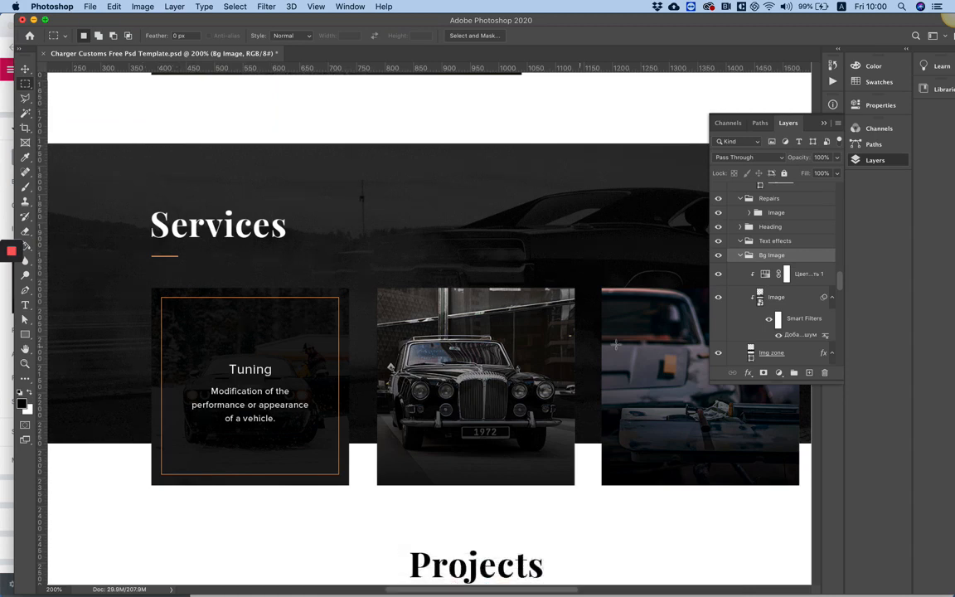
{"action": "mouse_move", "coordinate": [474, 587]}
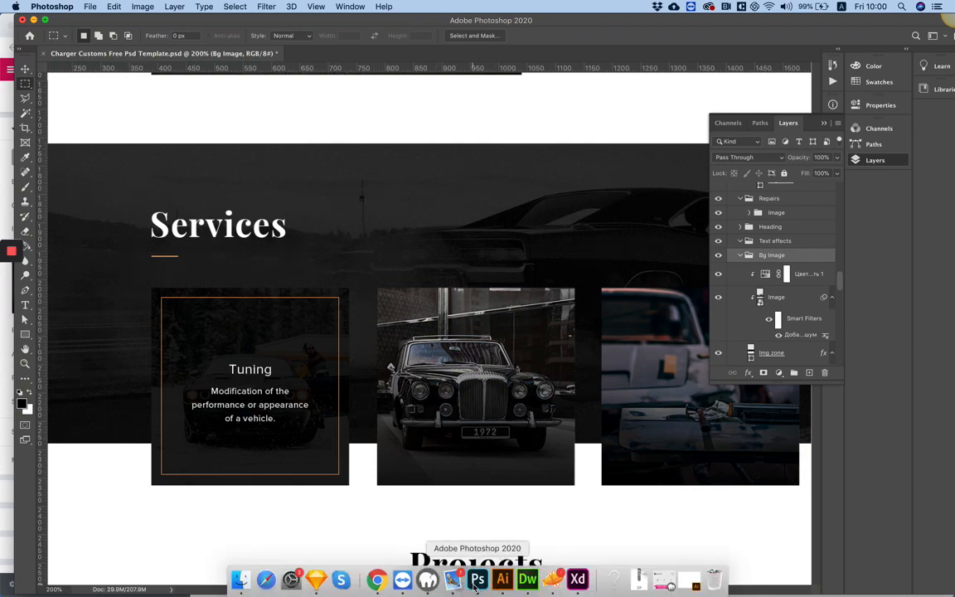
Return to Elementor in Chrome, unlink the new section's padding values, and set its top padding to 120 px
{"action": "key", "text": "ctrl+Up"}
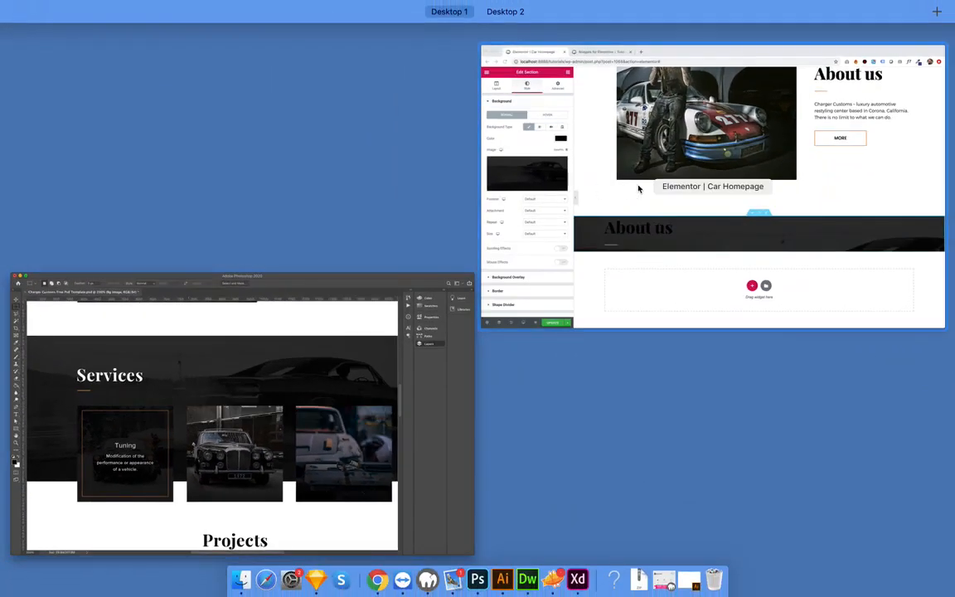
{"action": "left_click", "coordinate": [638, 189]}
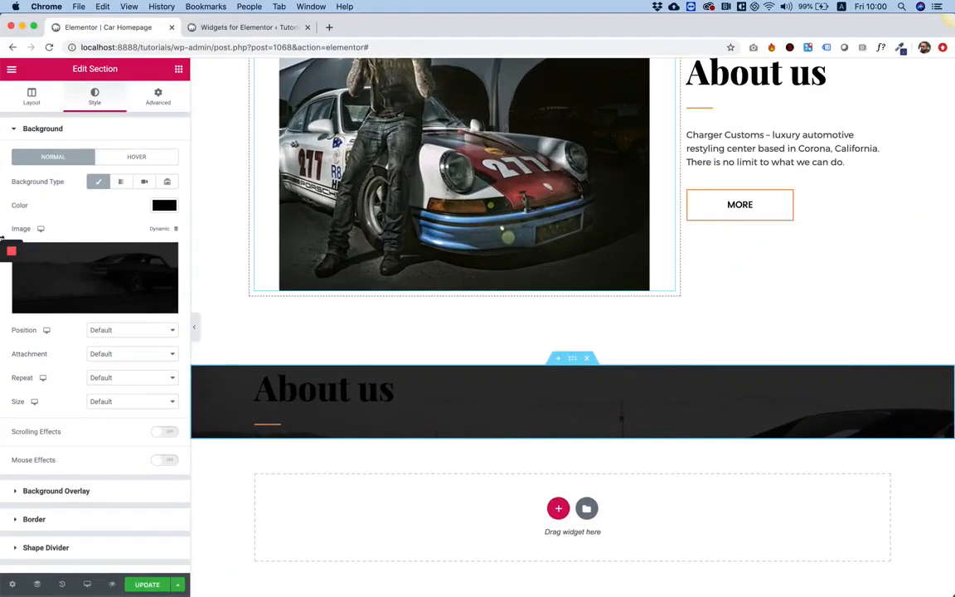
{"action": "left_click", "coordinate": [144, 101]}
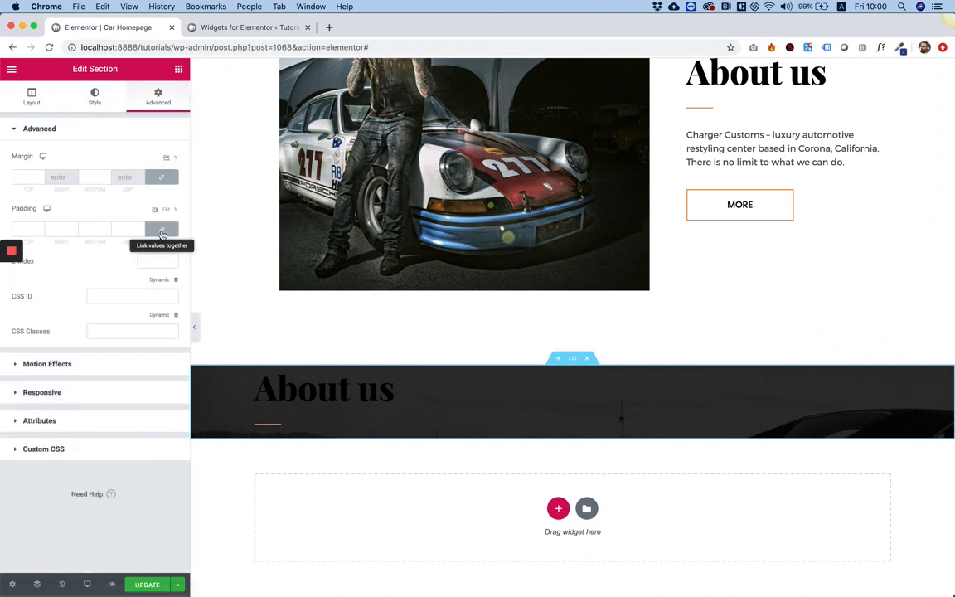
{"action": "left_click", "coordinate": [162, 229]}
{"action": "left_click", "coordinate": [27, 230]}
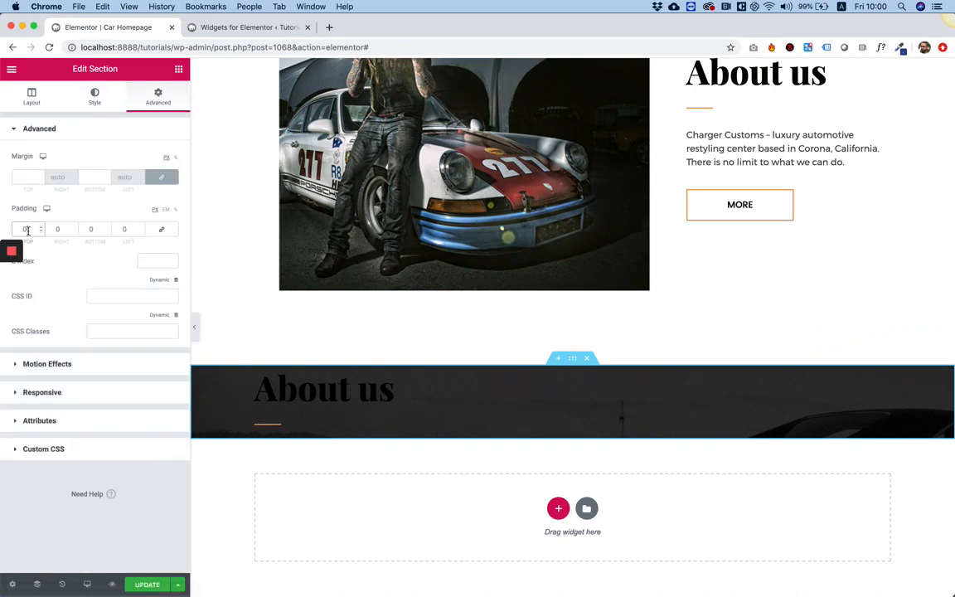
{"action": "type", "text": "120"}
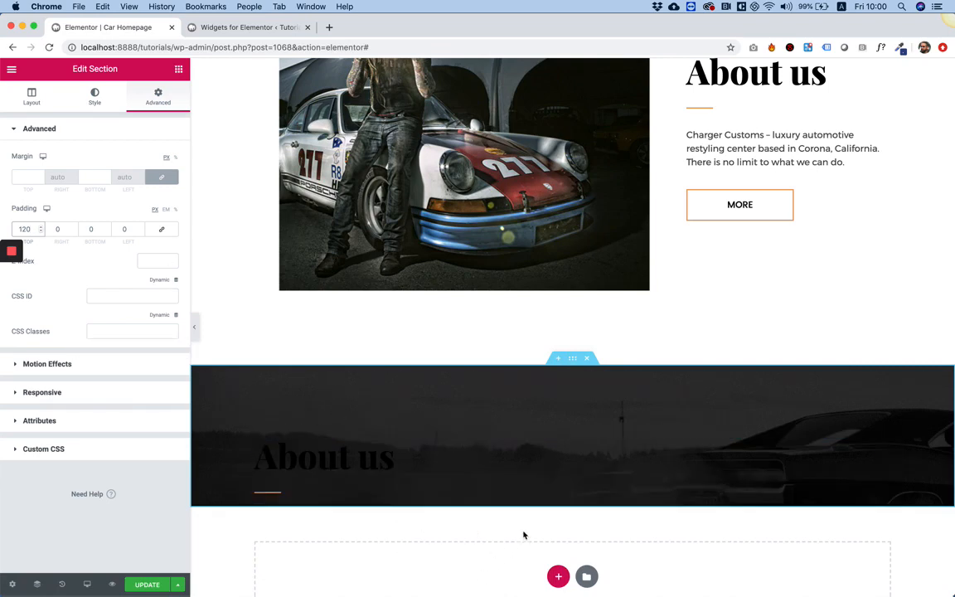
Set the text colour of the heading in the dark section to white, #FFFFFF
{"action": "scroll", "coordinate": [527, 536], "scroll_direction": "down", "scroll_amount": 2}
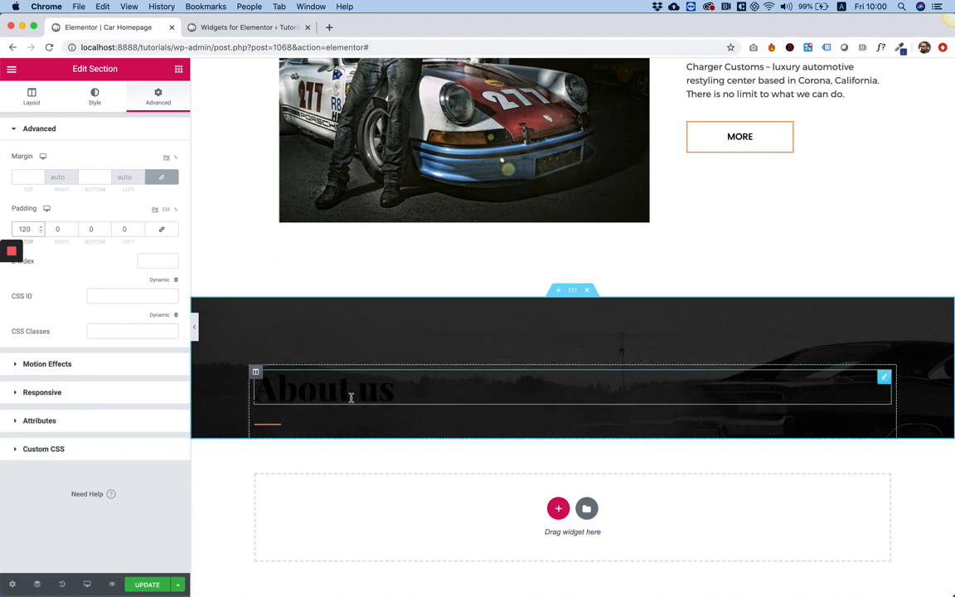
{"action": "left_click", "coordinate": [438, 393]}
{"action": "left_click", "coordinate": [94, 97]}
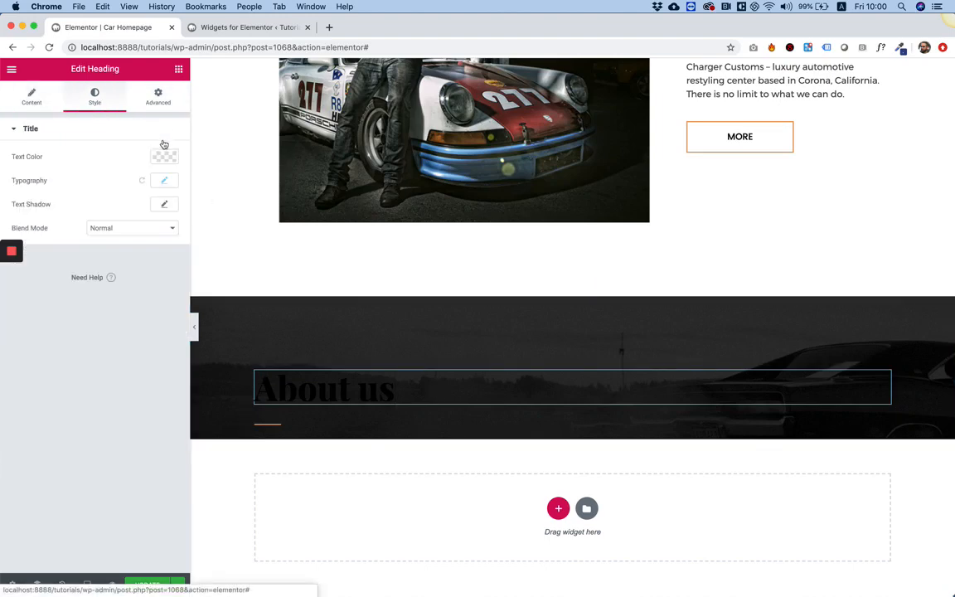
{"action": "left_click", "coordinate": [164, 157]}
{"action": "left_click", "coordinate": [149, 183]}
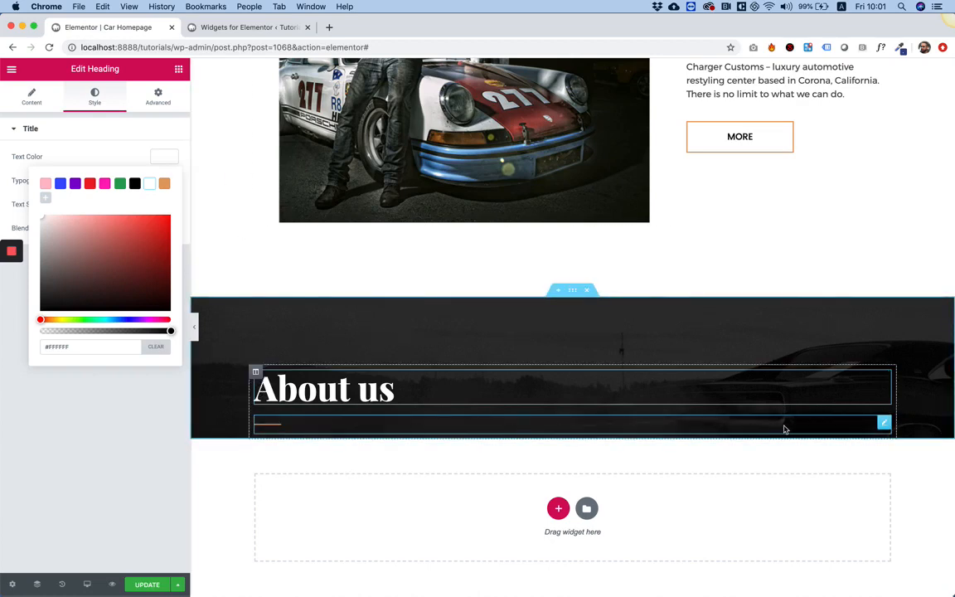
Add an Inner Section below the divider in the dark section, and check the Services cards in the Photoshop design
{"action": "left_click", "coordinate": [178, 71]}
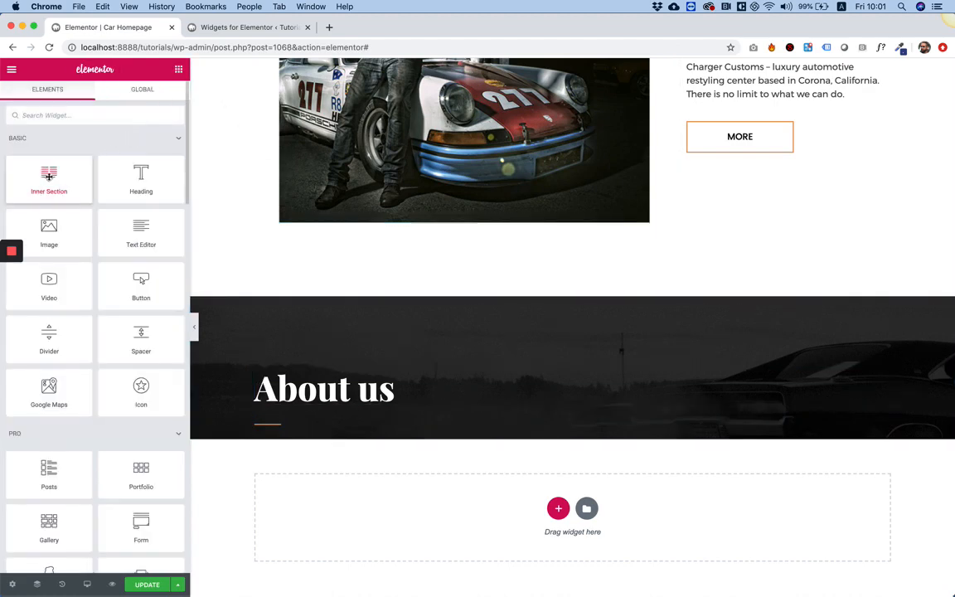
{"action": "left_click_drag", "start_coordinate": [50, 170], "coordinate": [316, 433]}
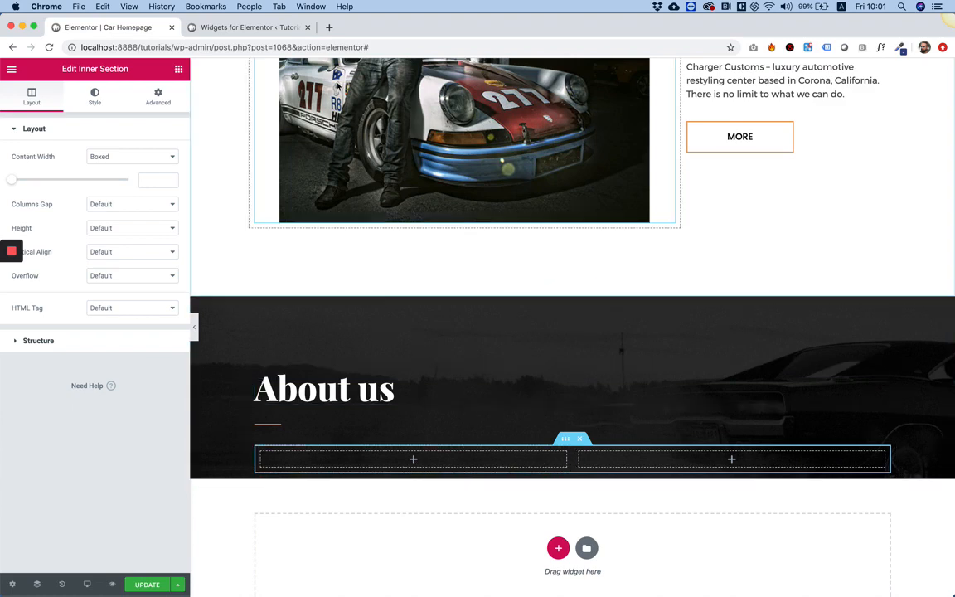
{"action": "left_click", "coordinate": [480, 578]}
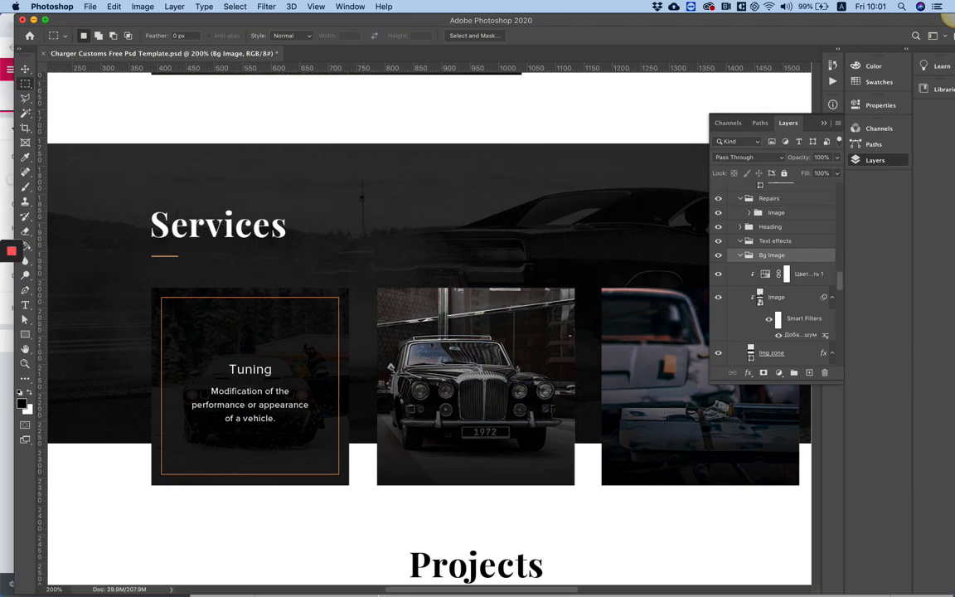
{"action": "mouse_move", "coordinate": [429, 583]}
{"action": "left_click", "coordinate": [378, 581]}
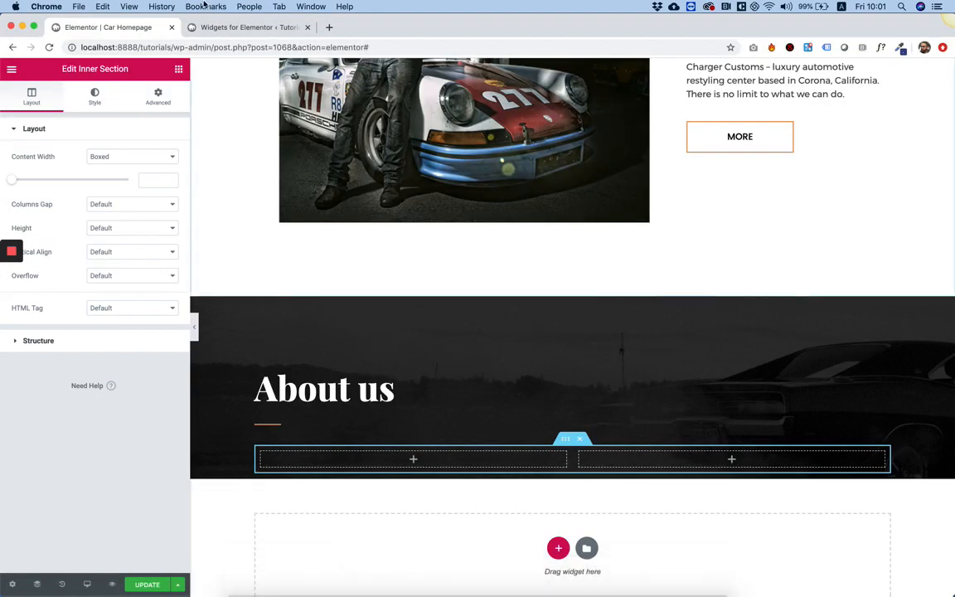
In the Unlimited Elements widget library, preview the Image Hover Appear Effect from the Image Hover Effects category and install it
{"action": "left_click", "coordinate": [216, 30]}
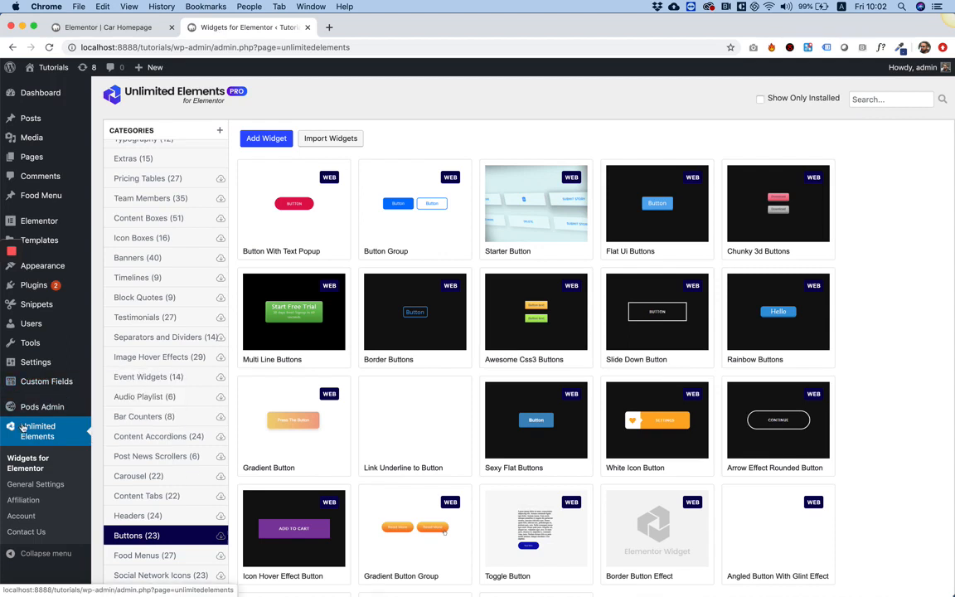
{"action": "left_click", "coordinate": [162, 364]}
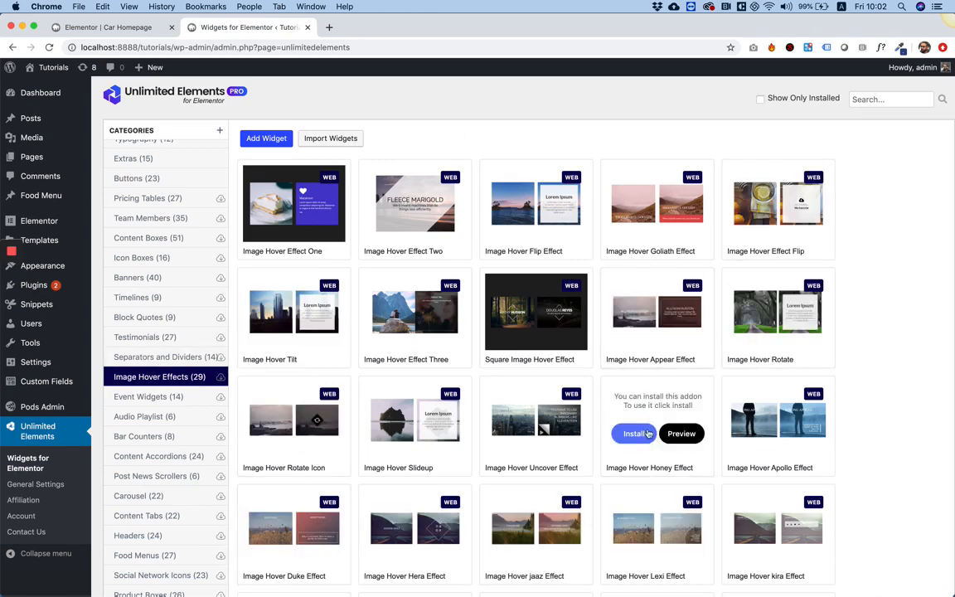
{"action": "left_click", "coordinate": [679, 326]}
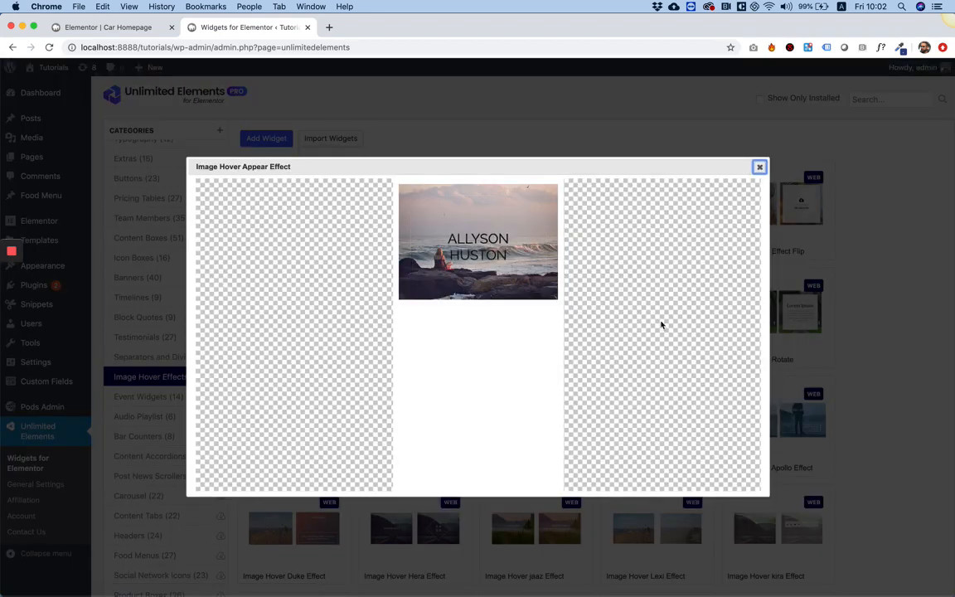
{"action": "mouse_move", "coordinate": [531, 299]}
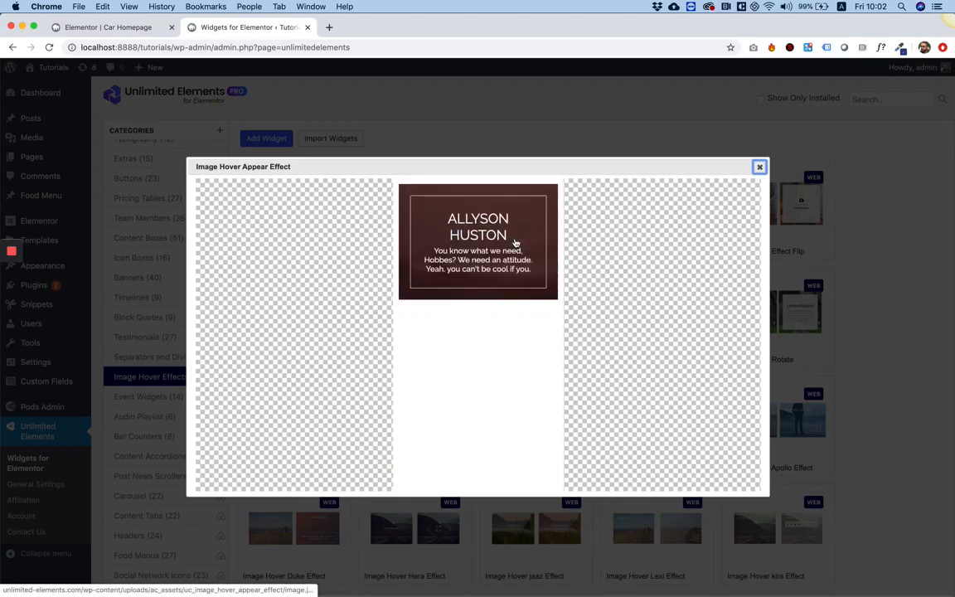
{"action": "left_click", "coordinate": [759, 167]}
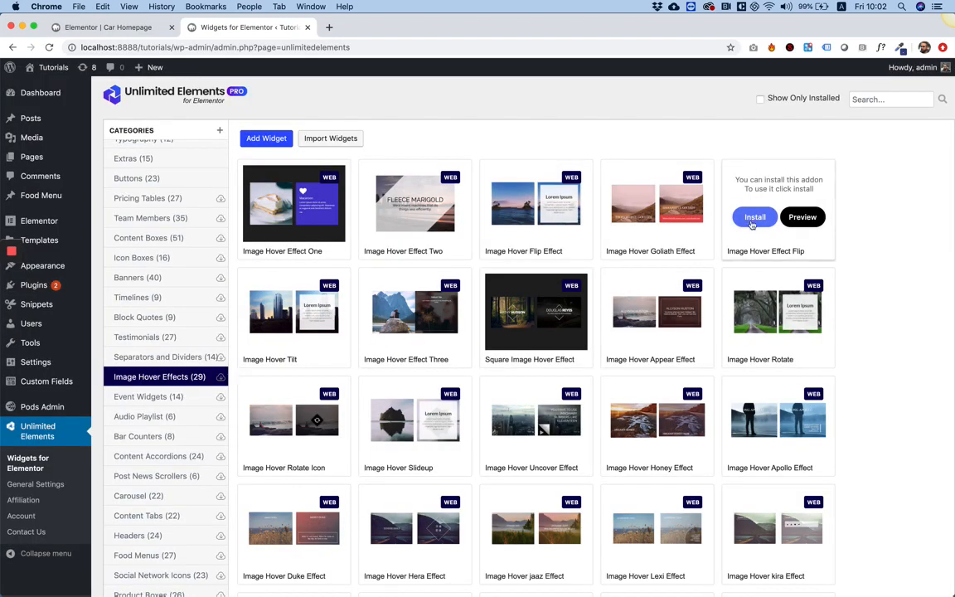
{"action": "left_click", "coordinate": [635, 328]}
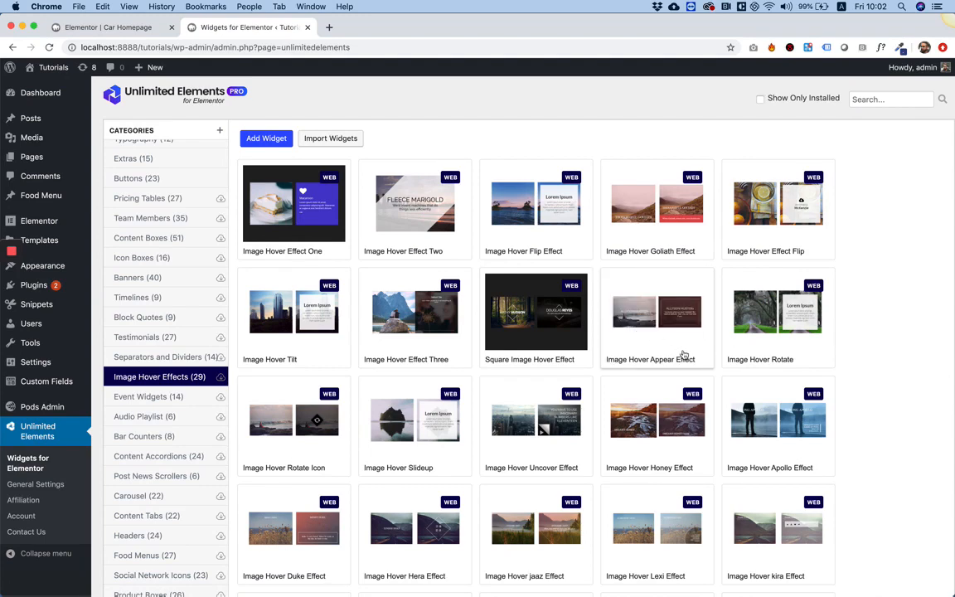
Return to the Car Homepage editor, save the page and reload it to load the installed widget
{"action": "left_click", "coordinate": [129, 33]}
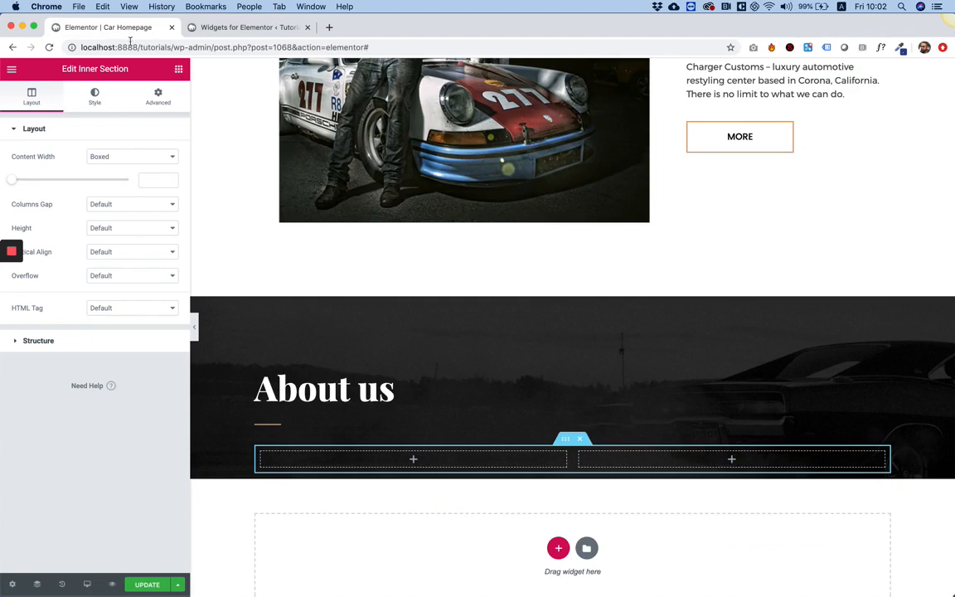
{"action": "left_click", "coordinate": [145, 585]}
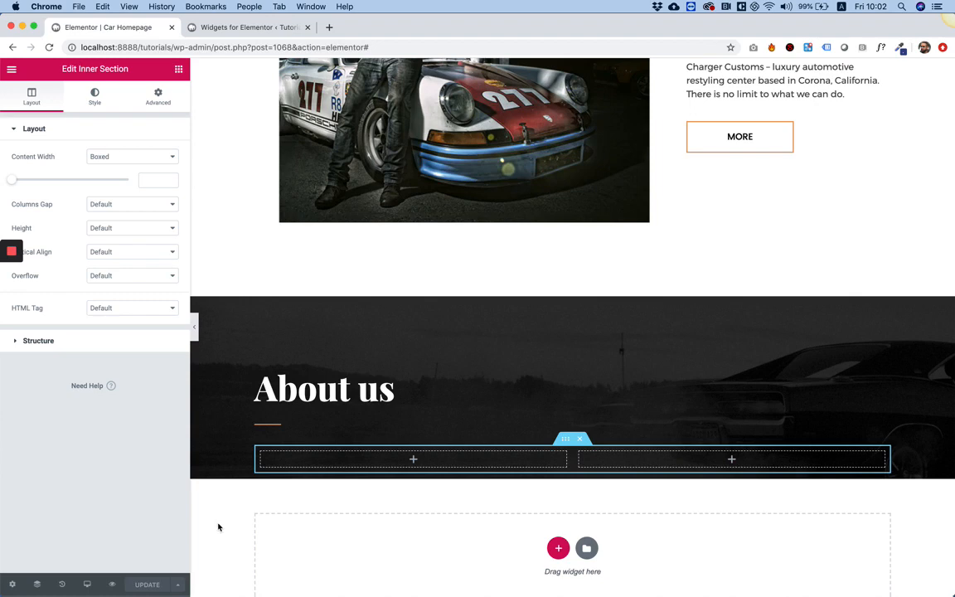
{"action": "left_click", "coordinate": [49, 48]}
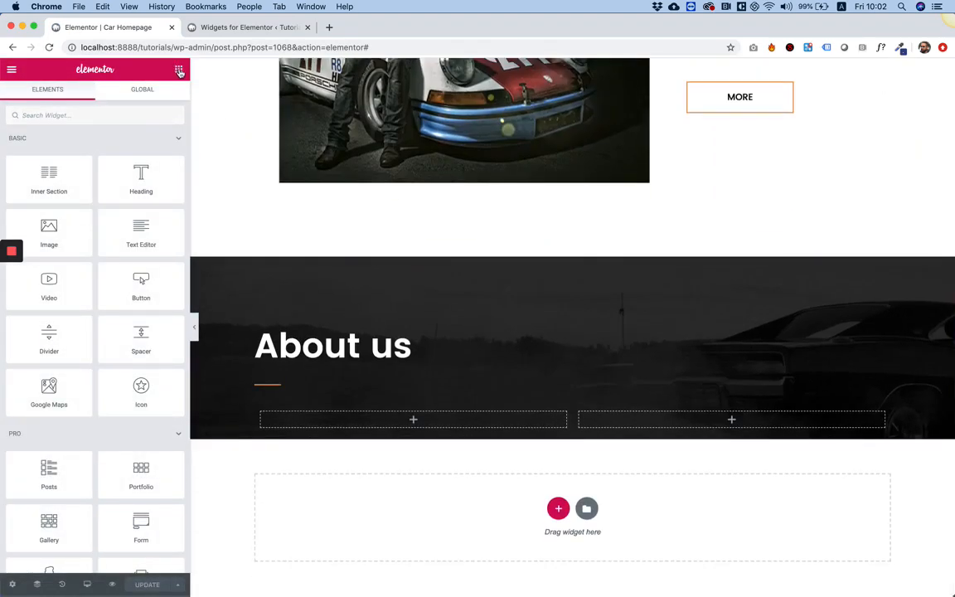
Add the Image Hover Appear Effect widget to the first column of the inner section
{"action": "scroll", "coordinate": [128, 192], "scroll_direction": "down", "scroll_amount": 15}
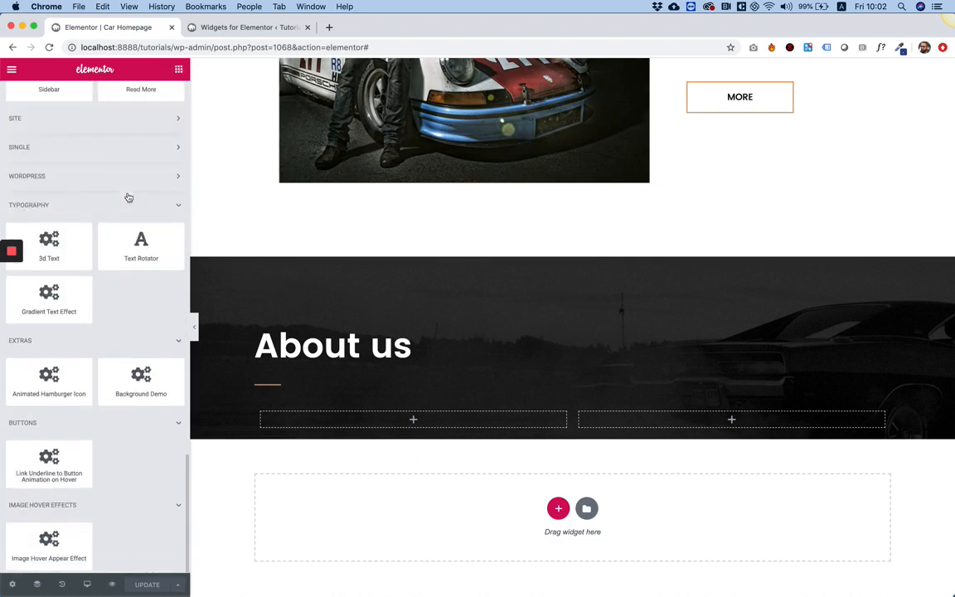
{"action": "left_click_drag", "start_coordinate": [72, 554], "coordinate": [354, 421]}
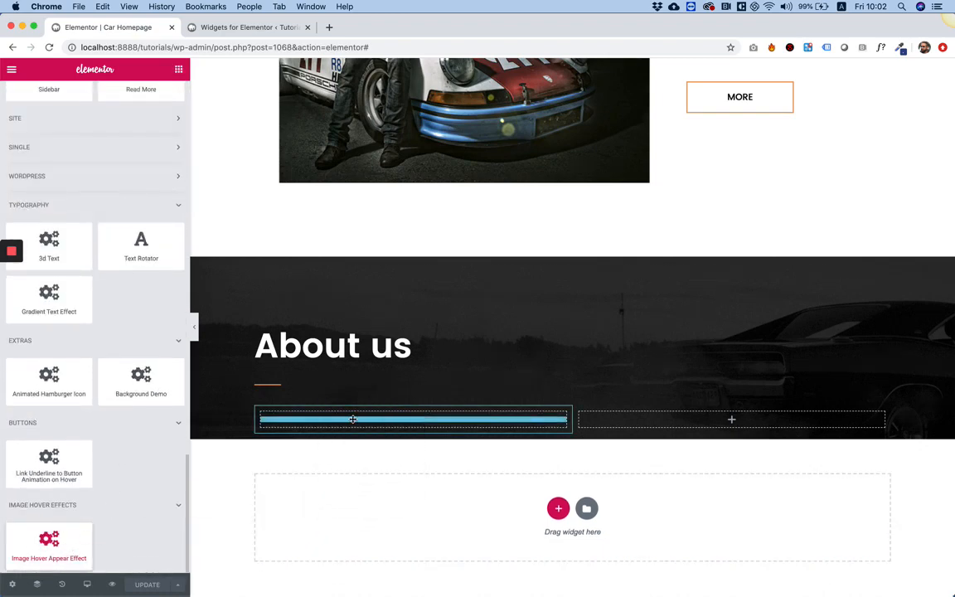
{"action": "scroll", "coordinate": [448, 267], "scroll_direction": "down", "scroll_amount": 5}
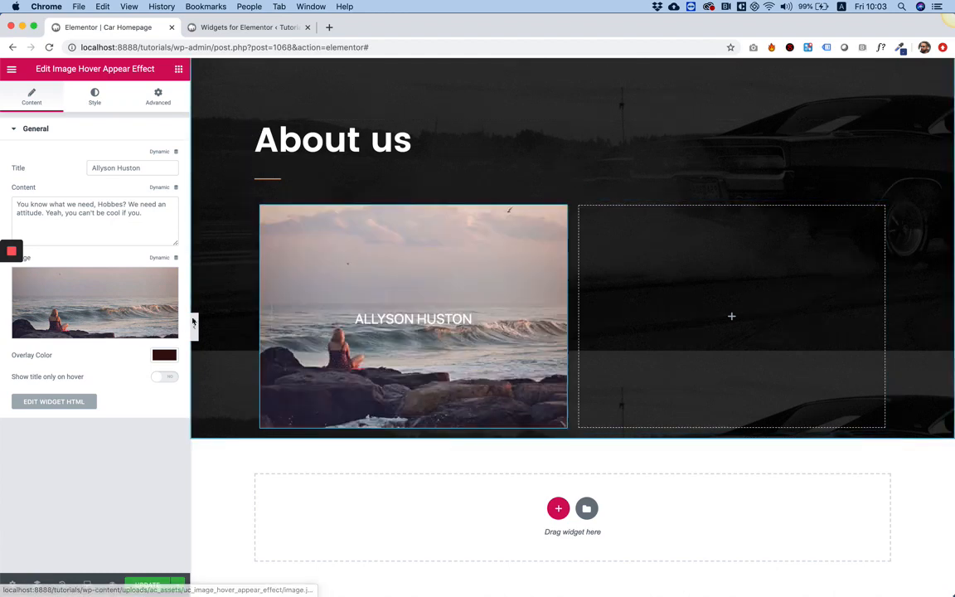
Turn on Show title only on hover for the card and set its overlay color to black, #000000
{"action": "left_click", "coordinate": [158, 380]}
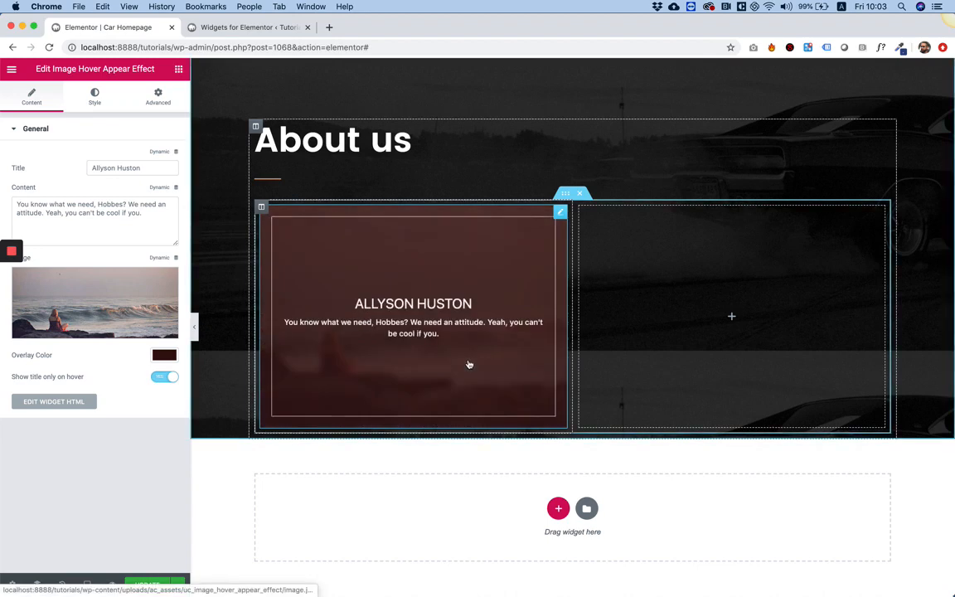
{"action": "left_click", "coordinate": [163, 356]}
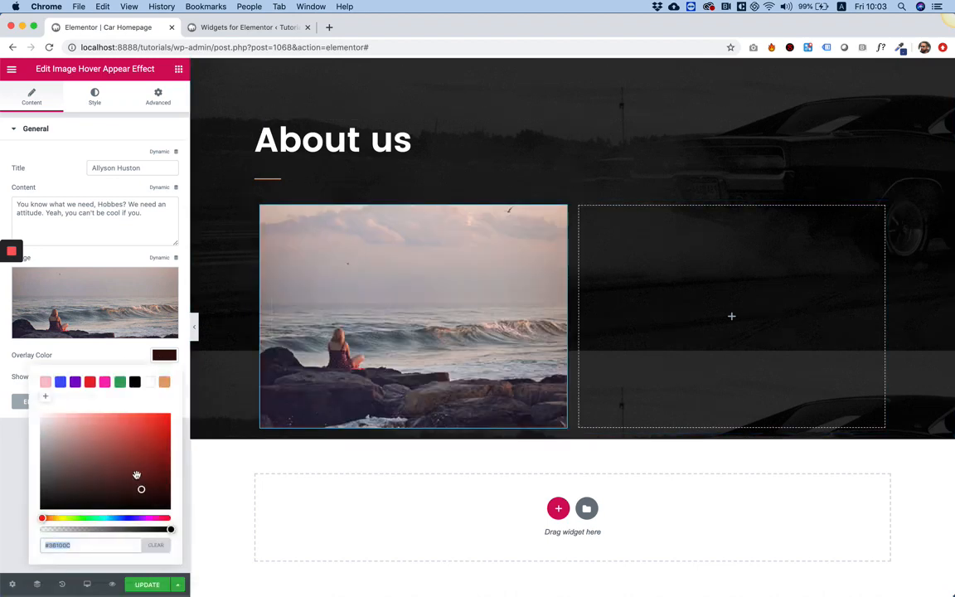
{"action": "left_click", "coordinate": [134, 382]}
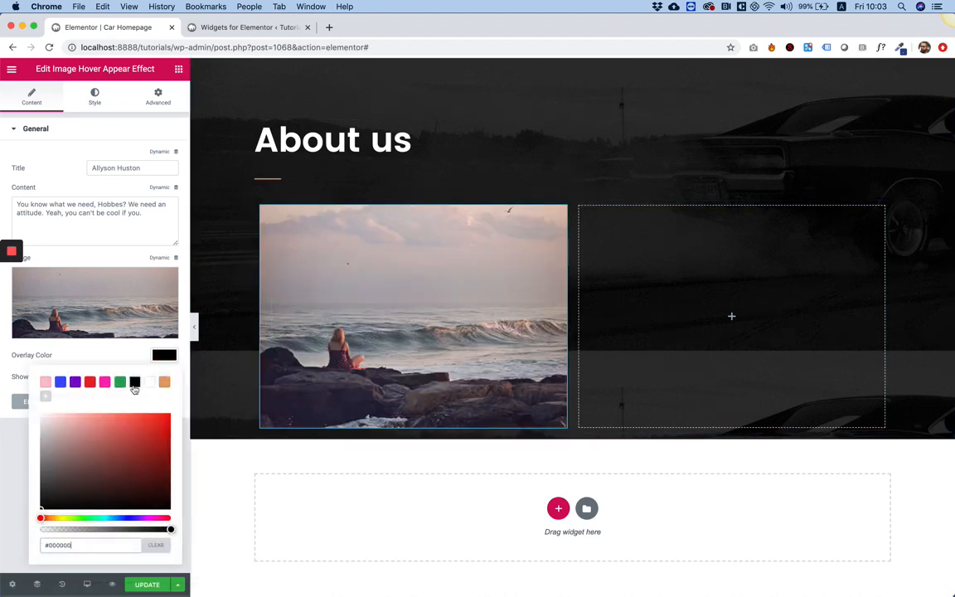
{"action": "left_click", "coordinate": [120, 382]}
{"action": "left_click", "coordinate": [134, 383]}
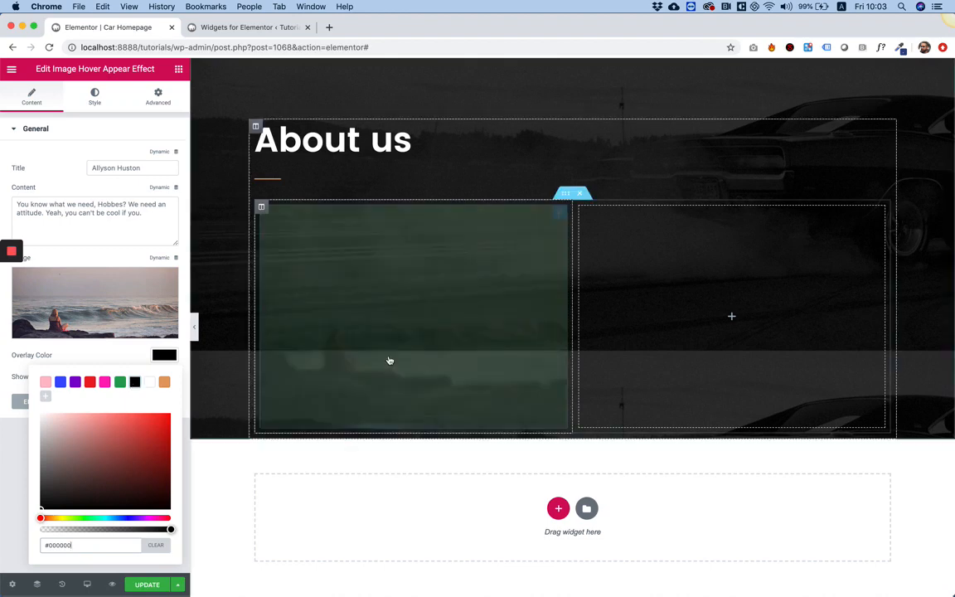
{"action": "mouse_move", "coordinate": [390, 360]}
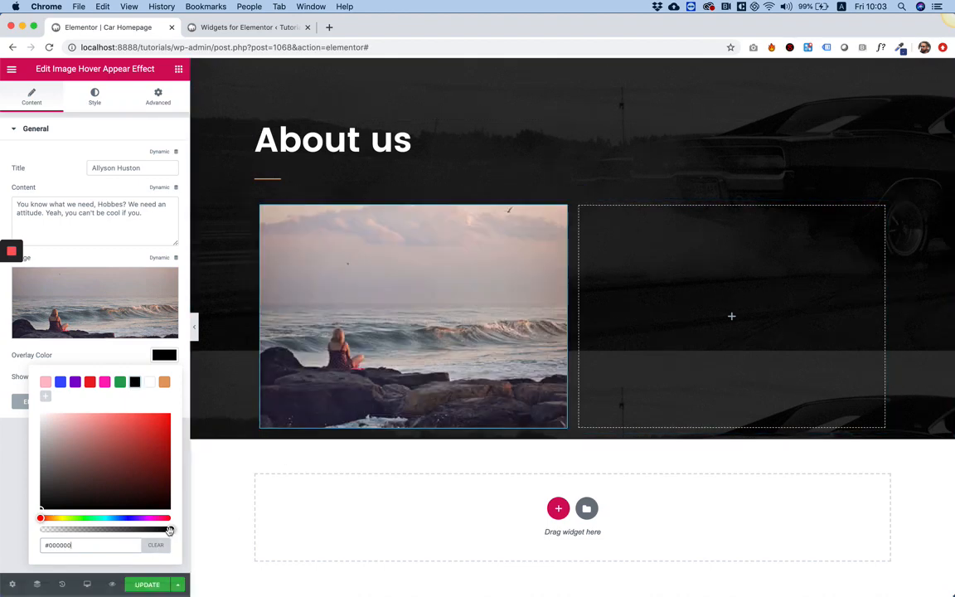
Make the black overlay semi-transparent at #0000006E, preview the hover effect, and turn off Show title only on hover
{"action": "left_click_drag", "start_coordinate": [170, 531], "coordinate": [121, 530]}
{"action": "mouse_move", "coordinate": [431, 414]}
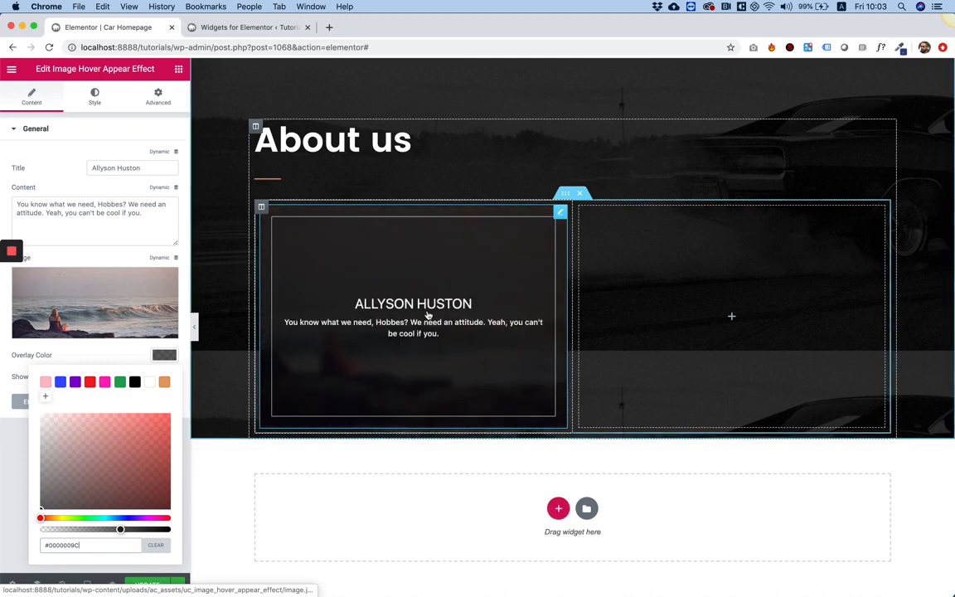
{"action": "left_click", "coordinate": [96, 531]}
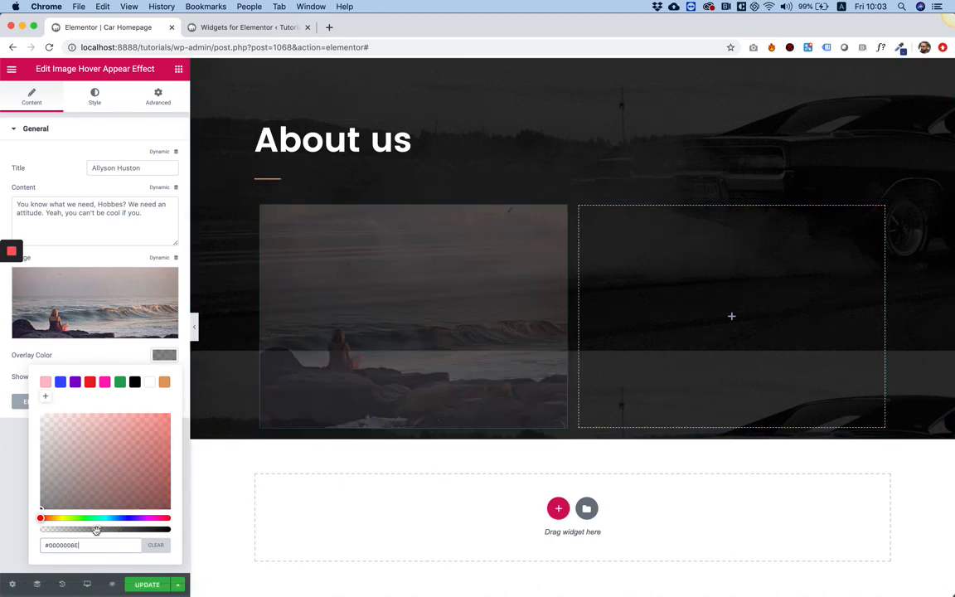
{"action": "mouse_move", "coordinate": [381, 326]}
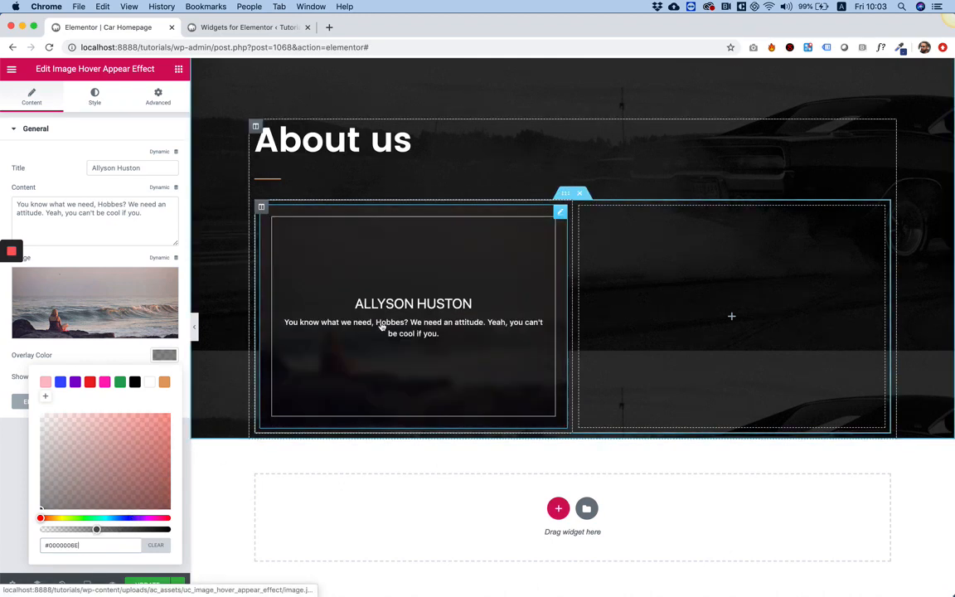
{"action": "mouse_move", "coordinate": [390, 348]}
{"action": "left_click", "coordinate": [115, 352]}
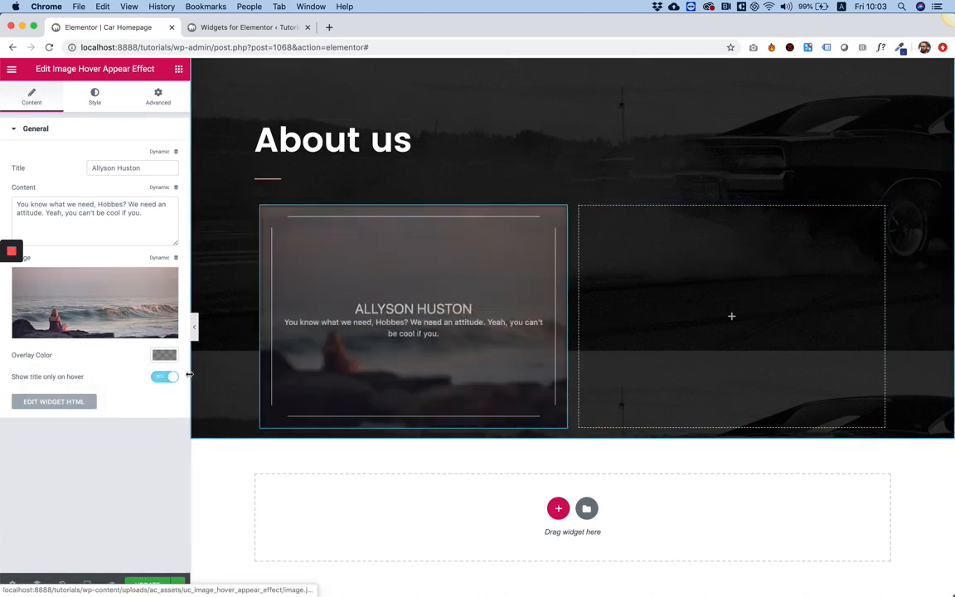
{"action": "left_click", "coordinate": [164, 378]}
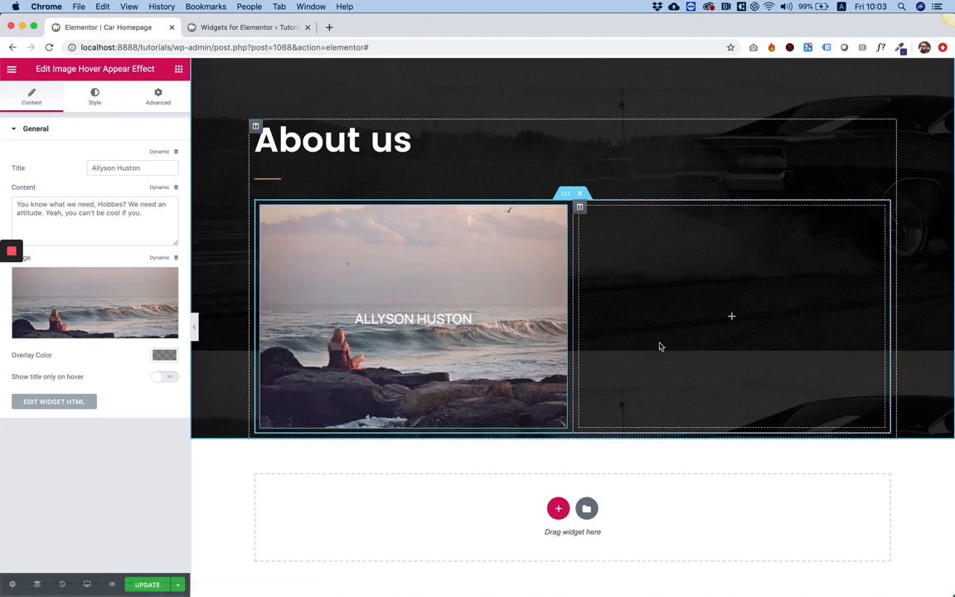
Switch to Photoshop and delete the Tuning title and its description text from the first Services card
{"action": "left_click", "coordinate": [476, 580]}
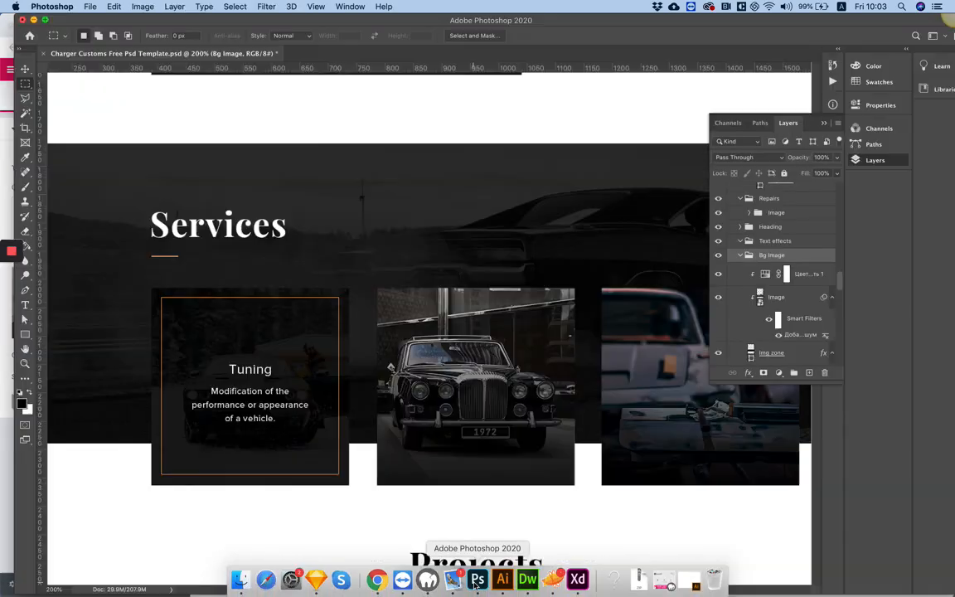
{"action": "key", "text": "v"}
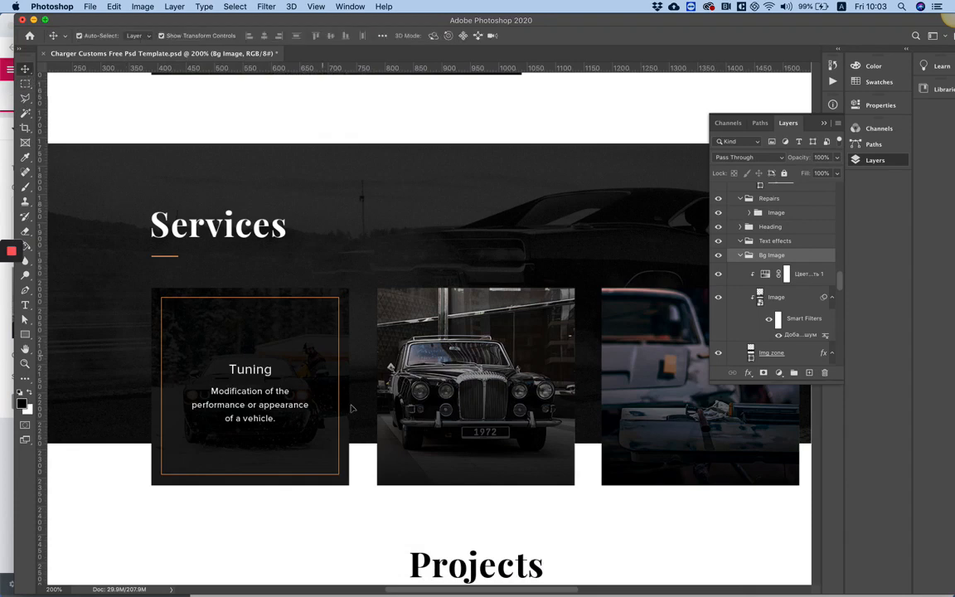
{"action": "left_click", "coordinate": [251, 377]}
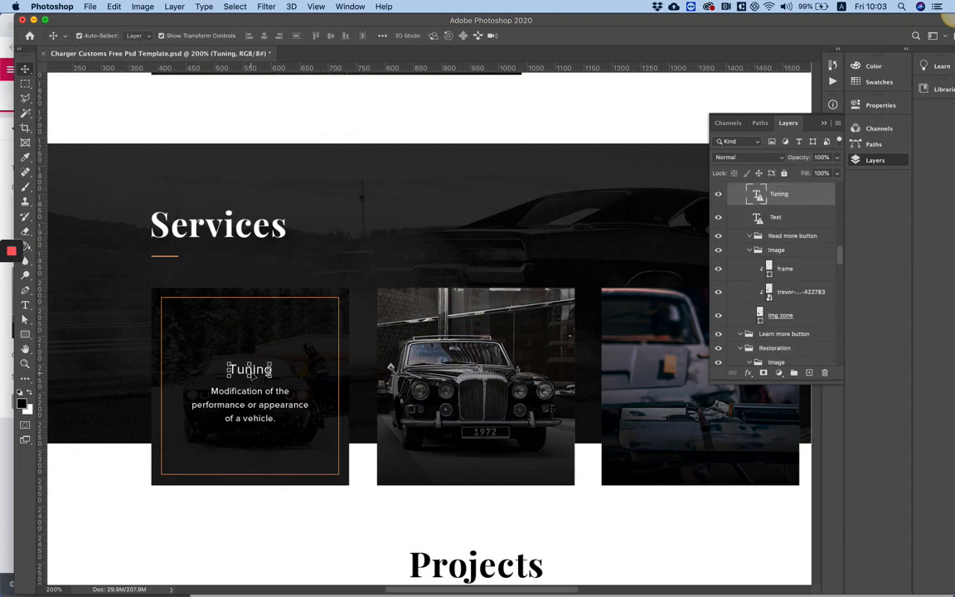
{"action": "key", "text": "BackSpace"}
{"action": "key", "text": "BackSpace"}
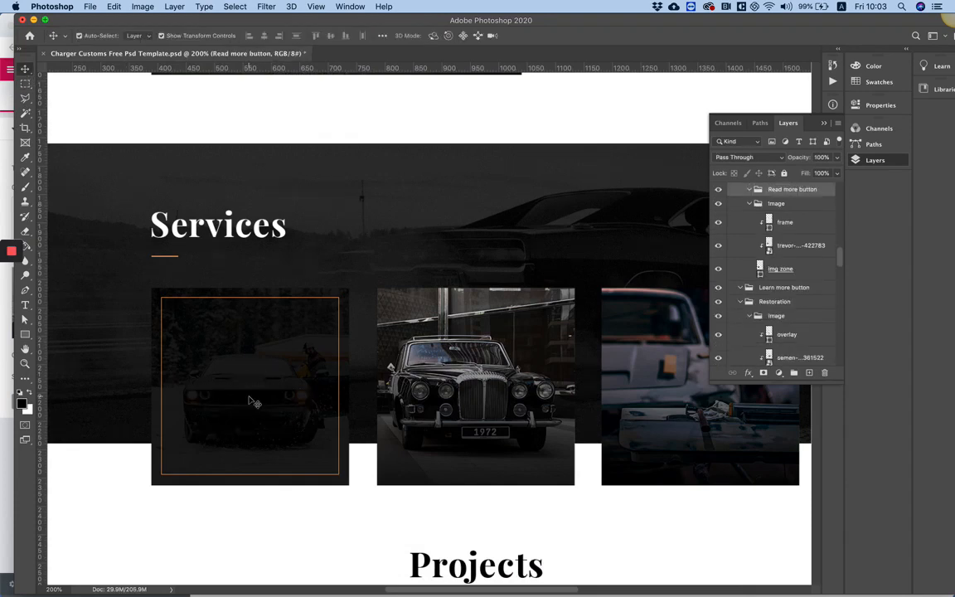
{"action": "left_click", "coordinate": [249, 400]}
{"action": "key", "text": "BackSpace"}
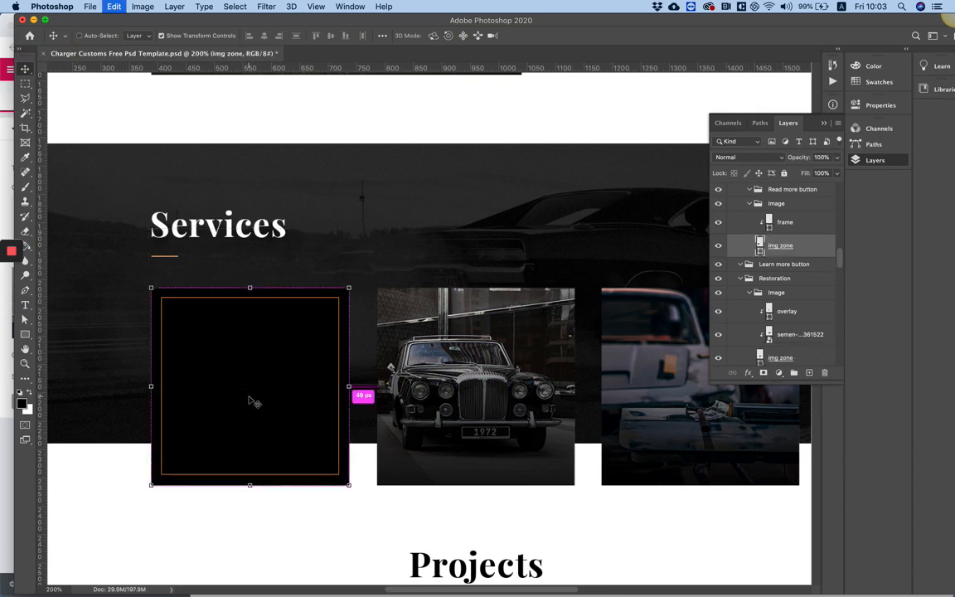
{"action": "key", "text": "super+z"}
Delete the orange frame layer from the first Services card and raise its car photo layer's opacity to 100%
{"action": "left_click", "coordinate": [328, 302]}
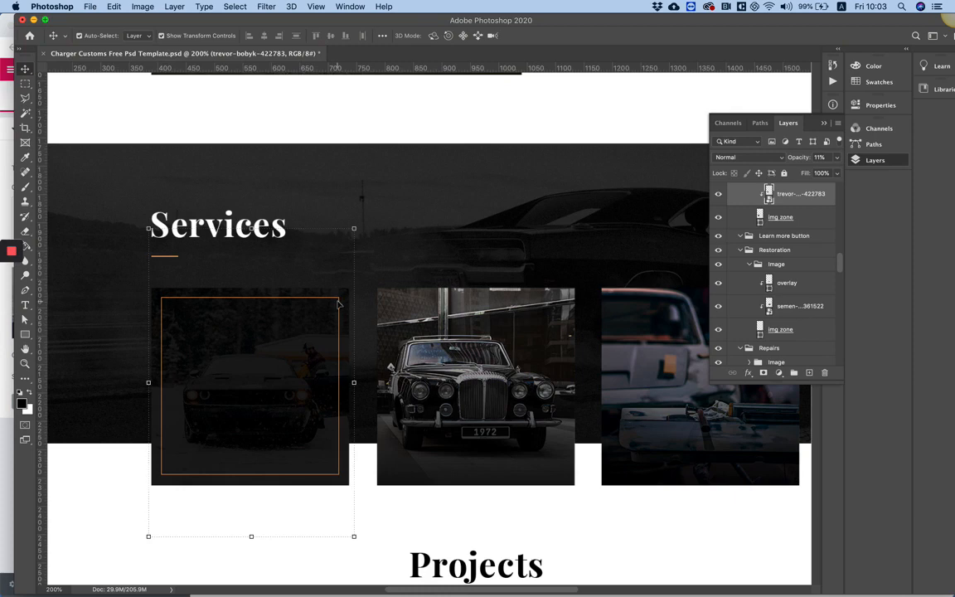
{"action": "scroll", "coordinate": [770, 236], "scroll_direction": "up", "scroll_amount": 2}
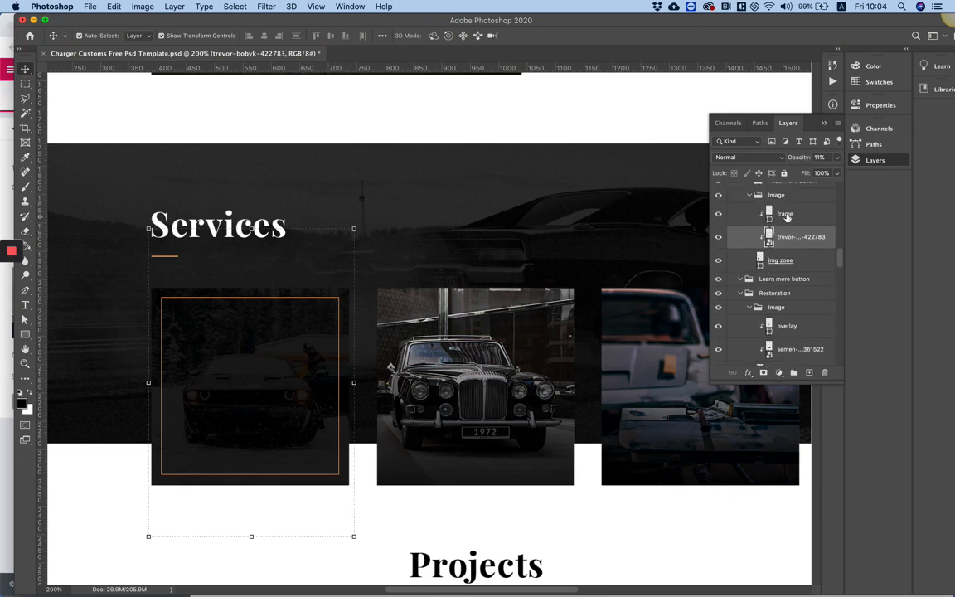
{"action": "left_click", "coordinate": [787, 215]}
{"action": "key", "text": "BackSpace"}
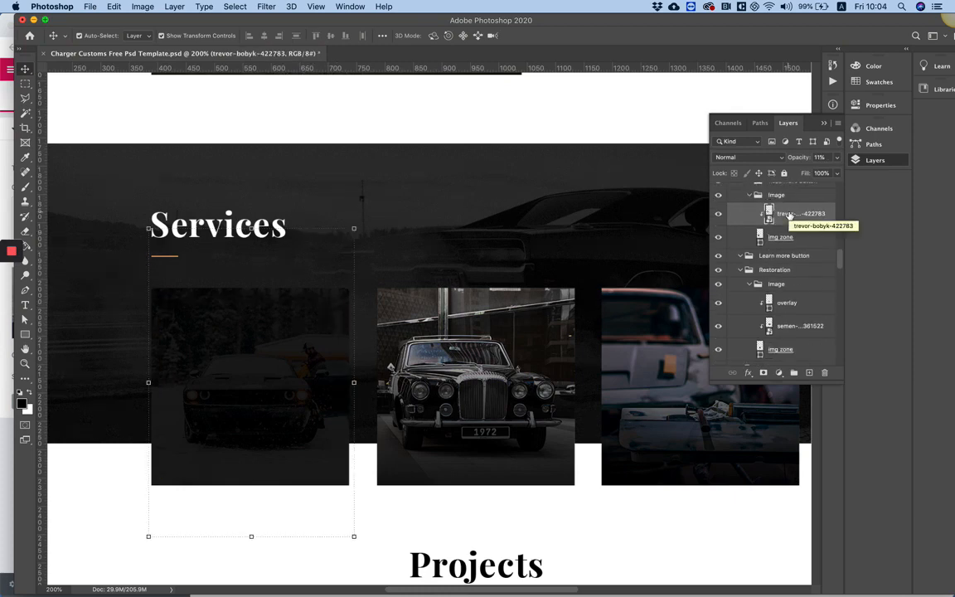
{"action": "left_click", "coordinate": [837, 158]}
{"action": "left_click_drag", "start_coordinate": [818, 173], "coordinate": [836, 172]}
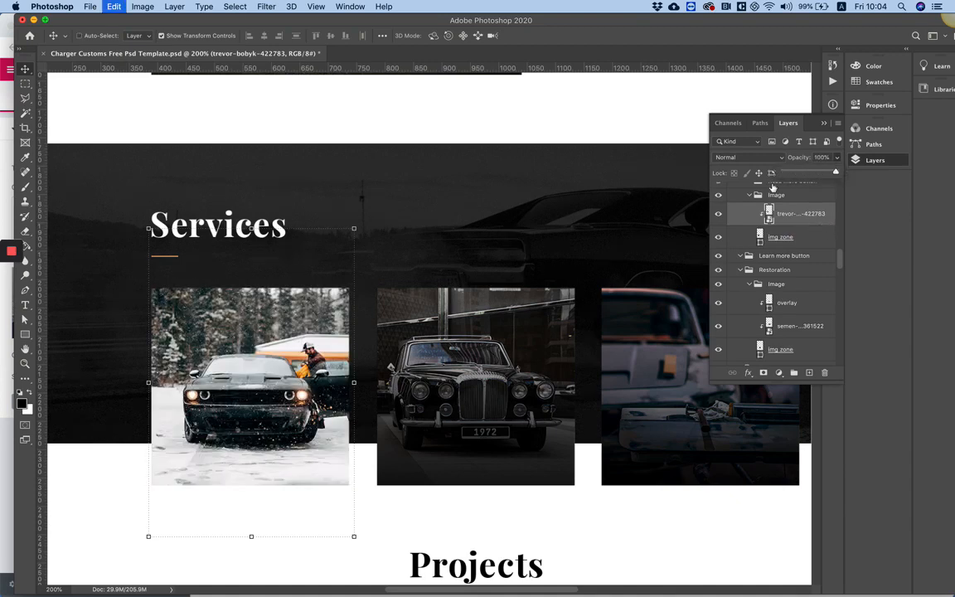
Undo the last opacity change and set the first Services card's car photo layer to 50% opacity
{"action": "key", "text": "super+z"}
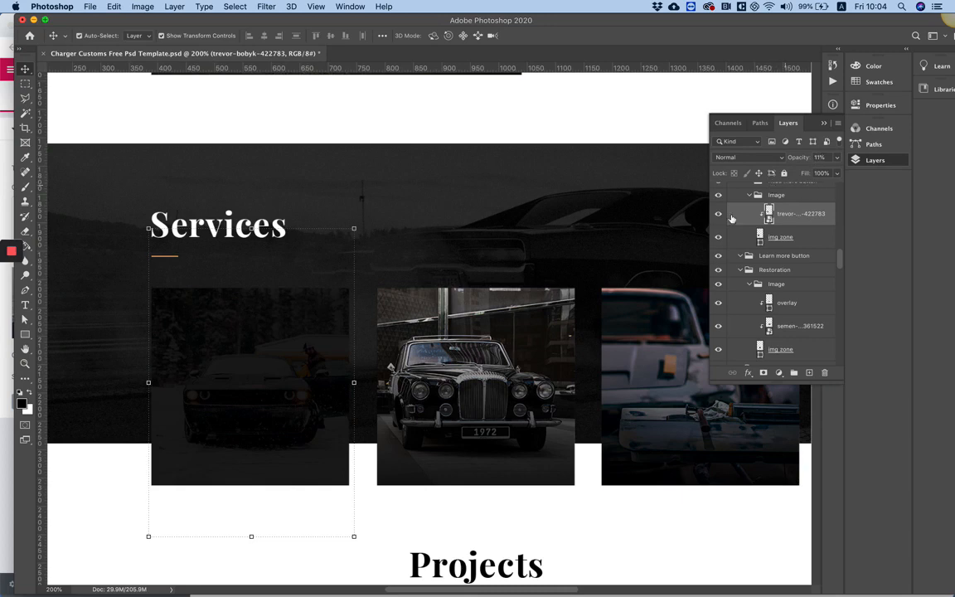
{"action": "left_click", "coordinate": [537, 331]}
{"action": "left_click", "coordinate": [230, 334]}
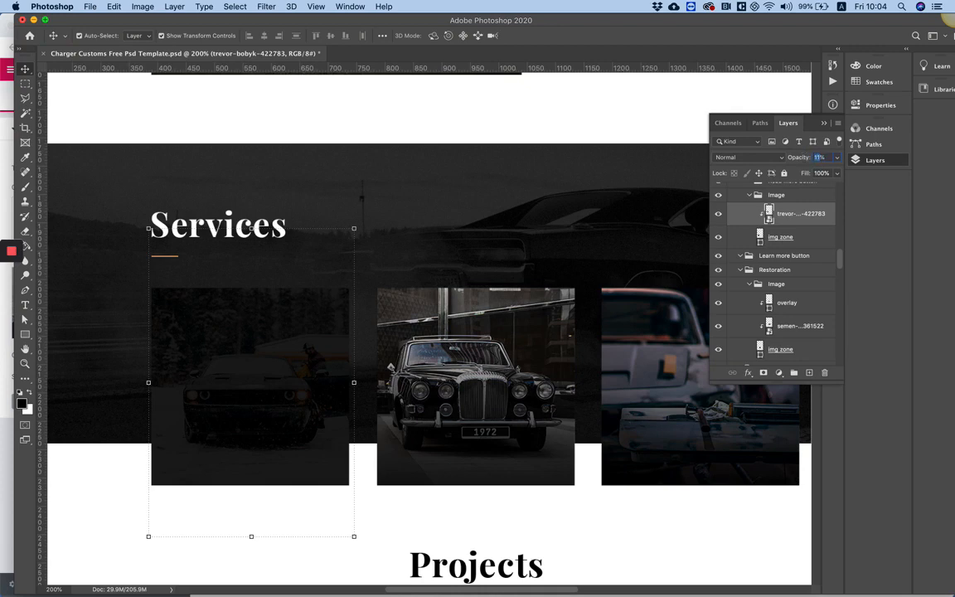
{"action": "type", "text": "90"}
{"action": "key", "text": "Return"}
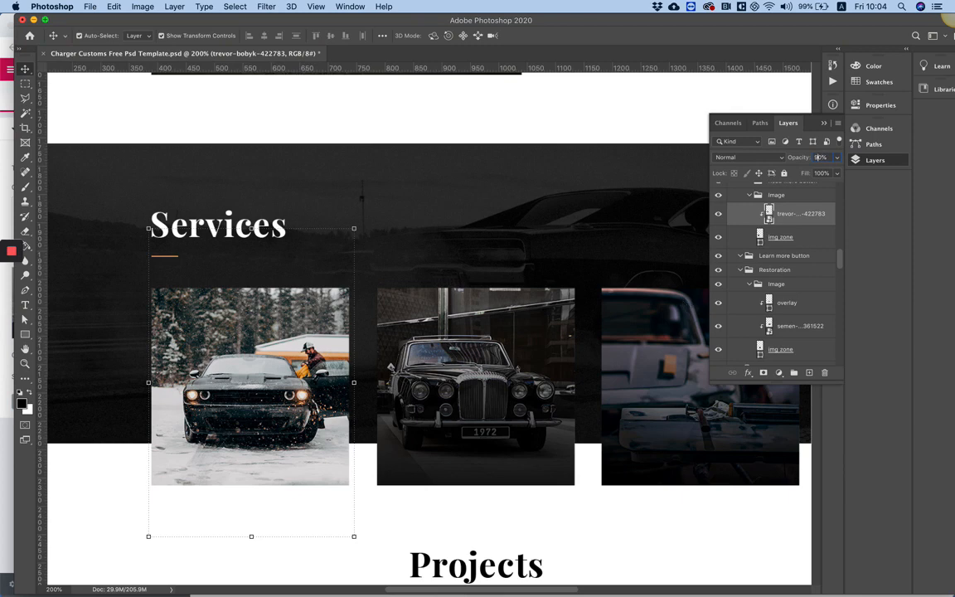
{"action": "key", "text": "Return"}
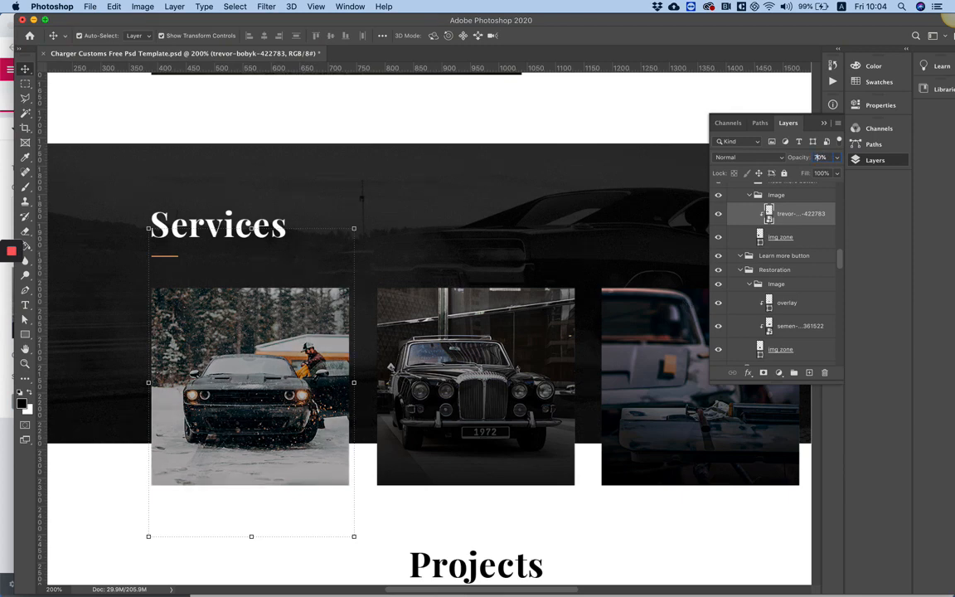
{"action": "type", "text": "50"}
{"action": "key", "text": "Return"}
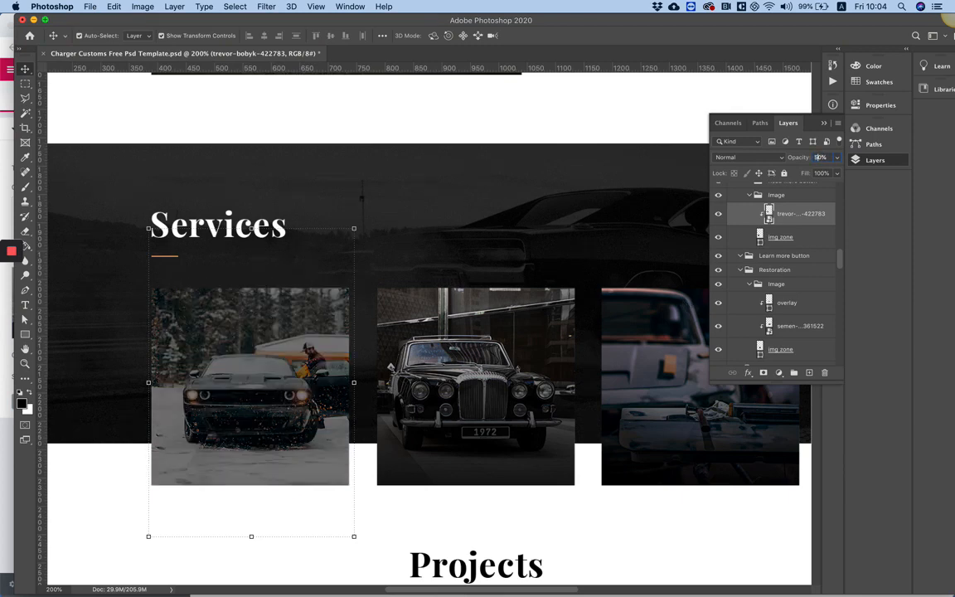
{"action": "left_click", "coordinate": [437, 132]}
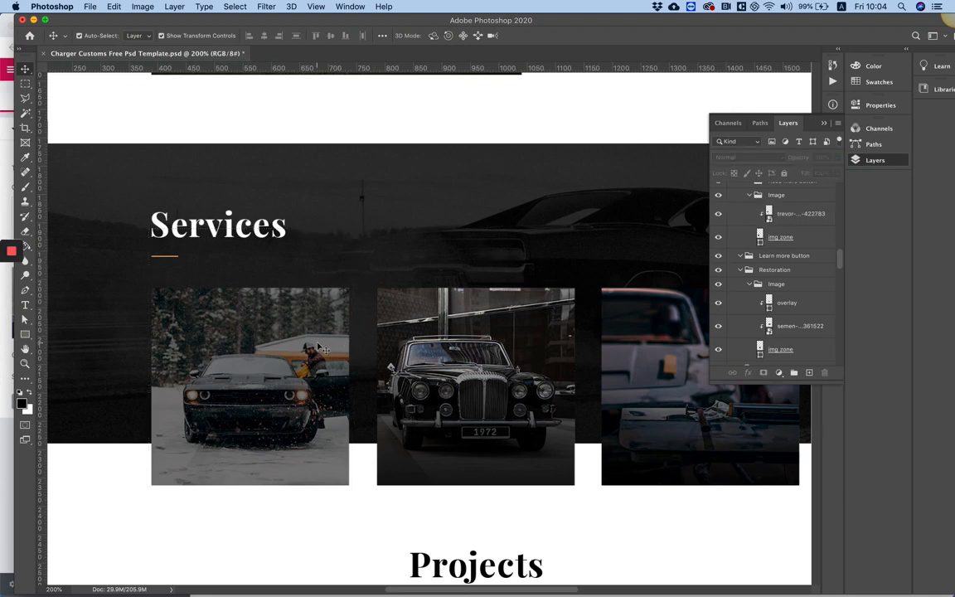
Export the first Services card's Image group as a JPG at 100% quality, saved to the Desktop as box1.jpg
{"action": "left_click", "coordinate": [787, 219]}
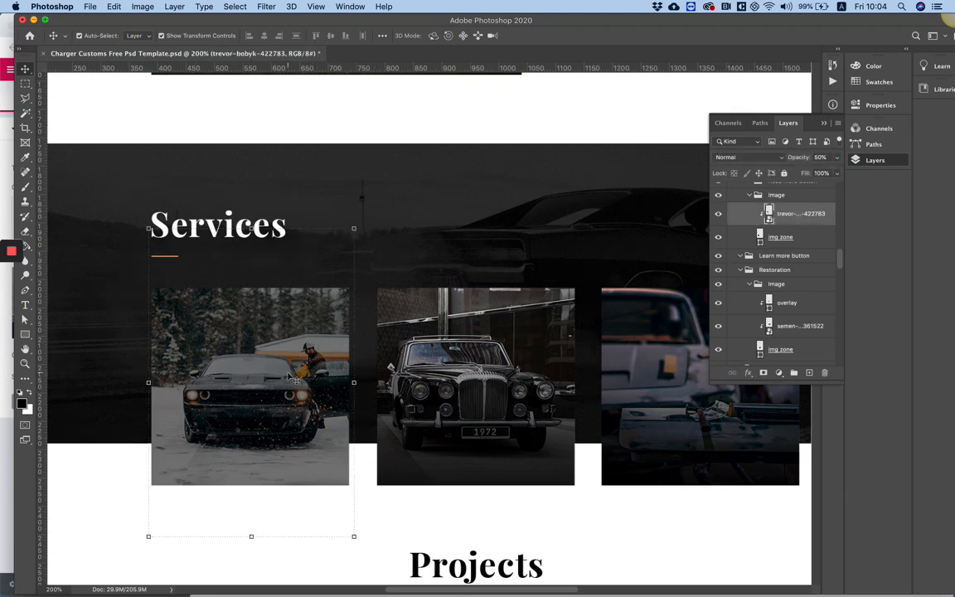
{"action": "left_click", "coordinate": [773, 199]}
{"action": "right_click", "coordinate": [774, 199]}
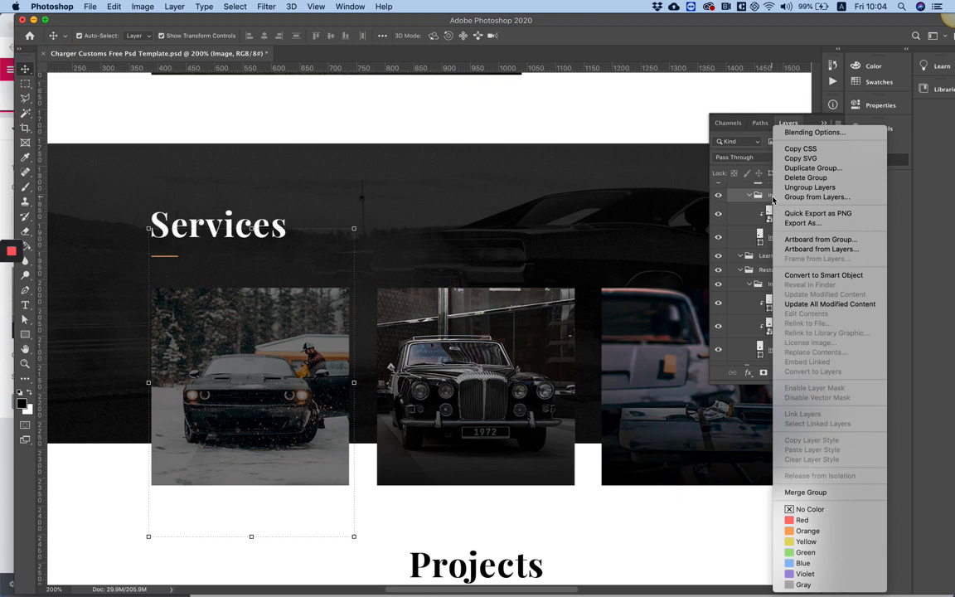
{"action": "left_click", "coordinate": [817, 224]}
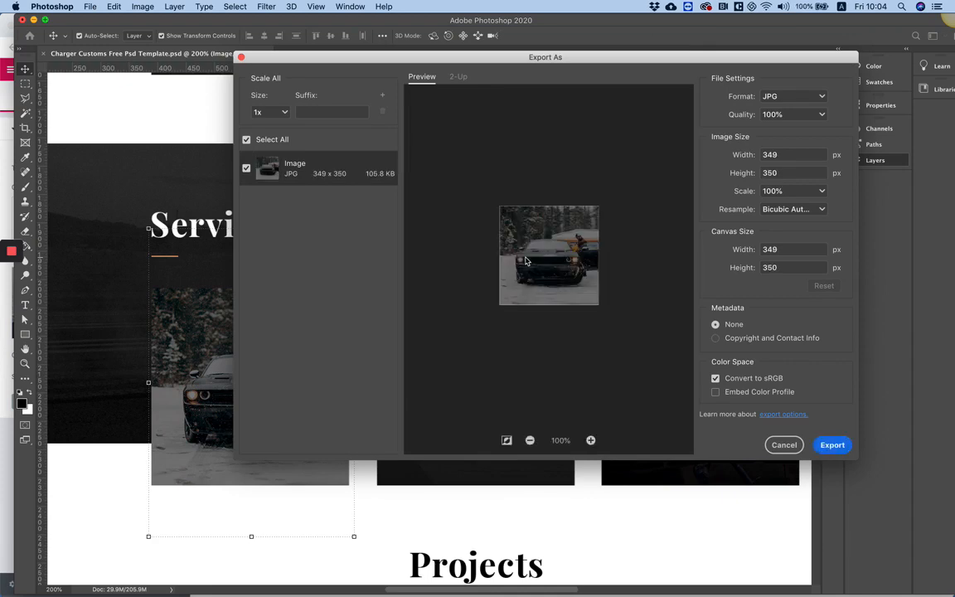
{"action": "left_click", "coordinate": [831, 445]}
{"action": "type", "text": "bg"}
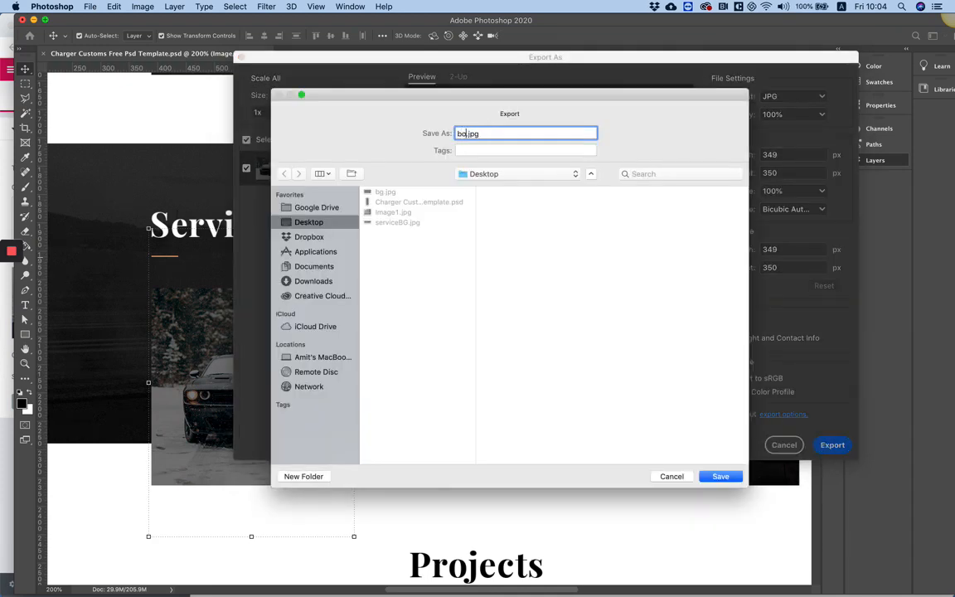
{"action": "key", "text": "Return"}
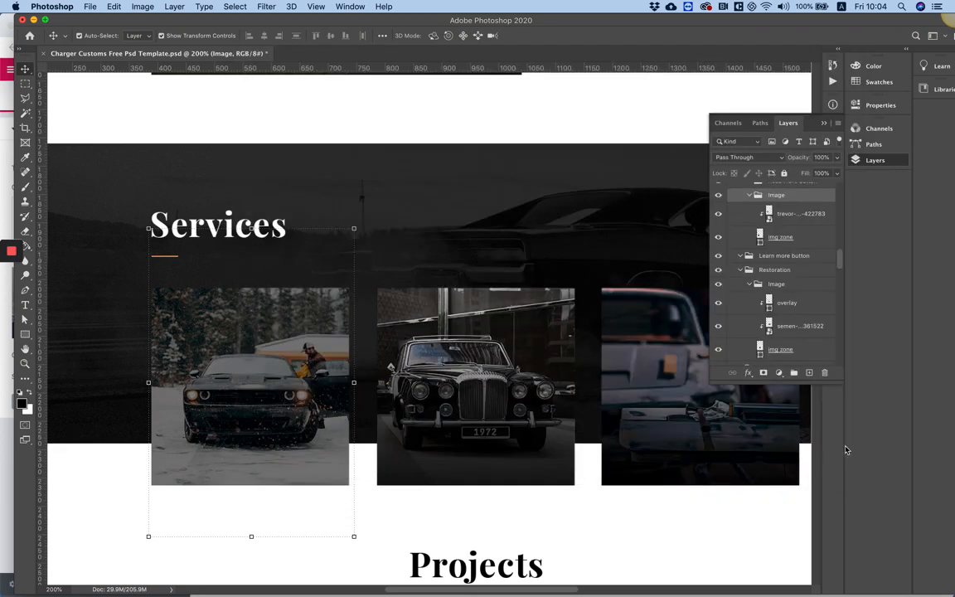
Export the Image group of the Restoration card as a JPG to the Desktop, named boxw.jpg
{"action": "left_click", "coordinate": [497, 332]}
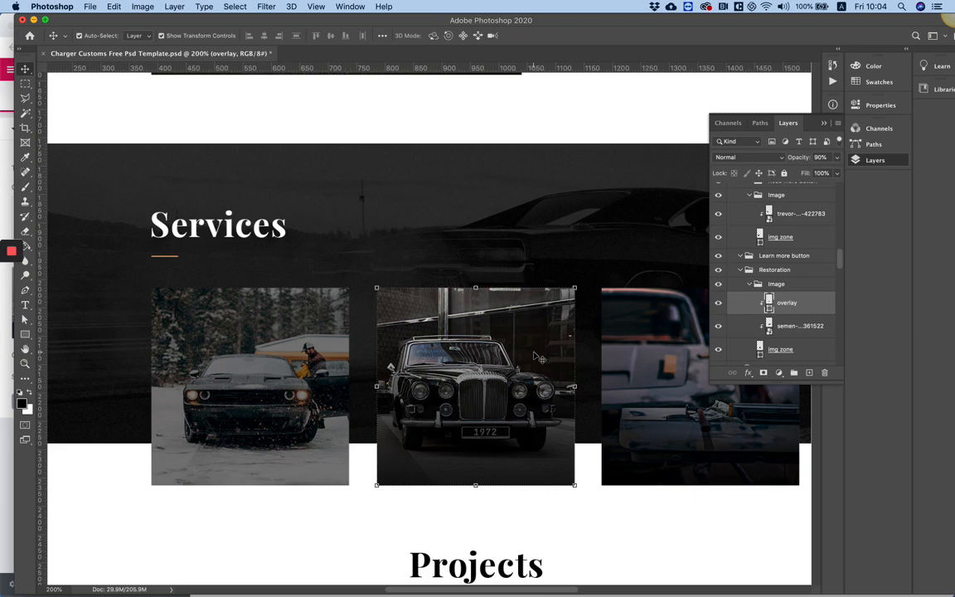
{"action": "left_click", "coordinate": [798, 285]}
{"action": "right_click", "coordinate": [798, 284]}
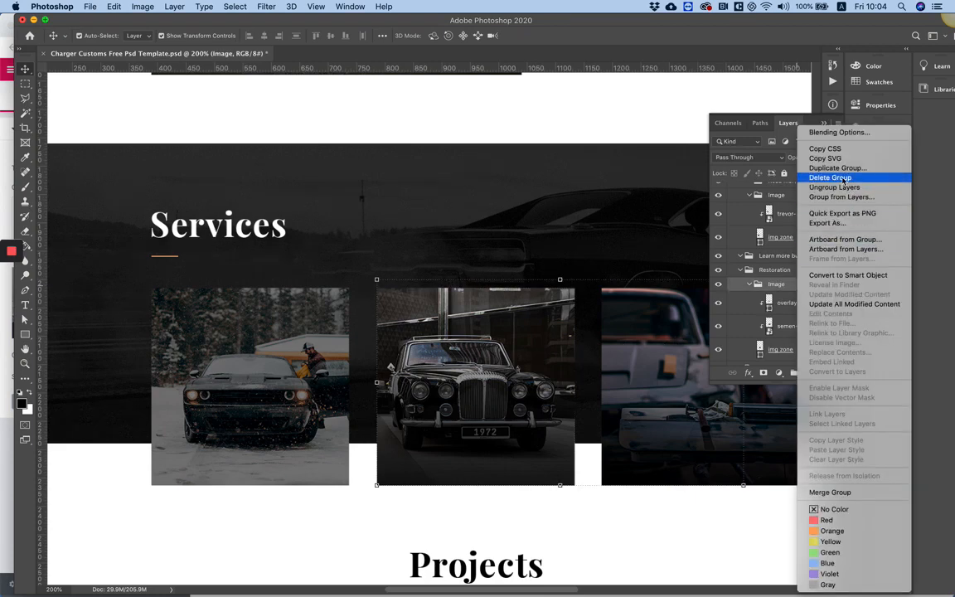
{"action": "left_click", "coordinate": [829, 223]}
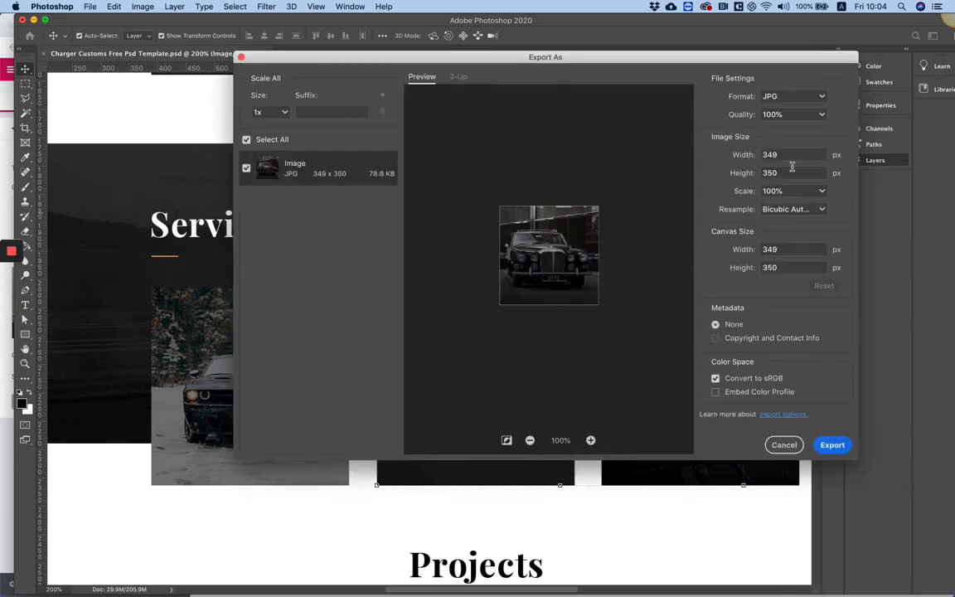
{"action": "left_click", "coordinate": [832, 445]}
{"action": "type", "text": "box2"}
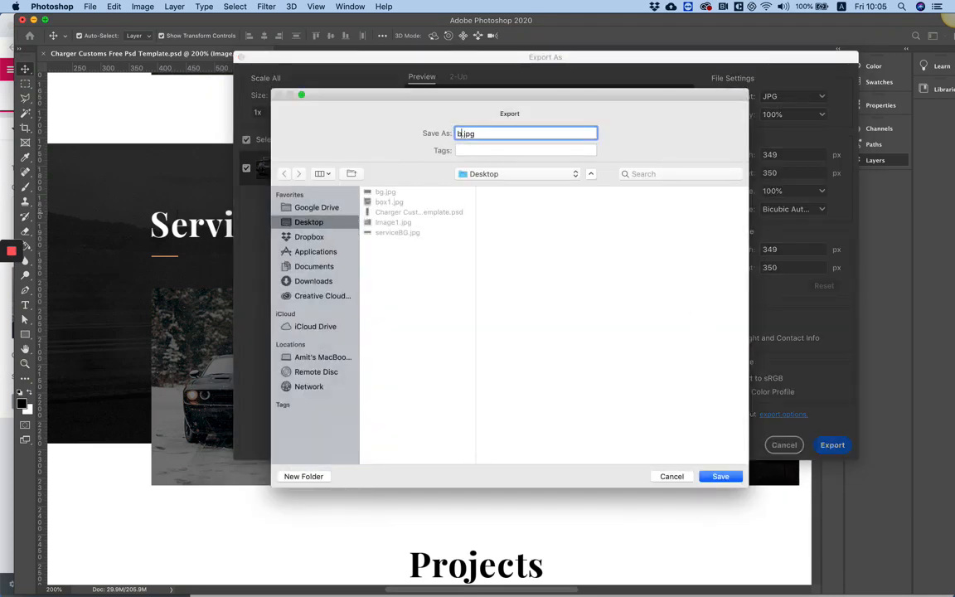
{"action": "key", "text": "Return"}
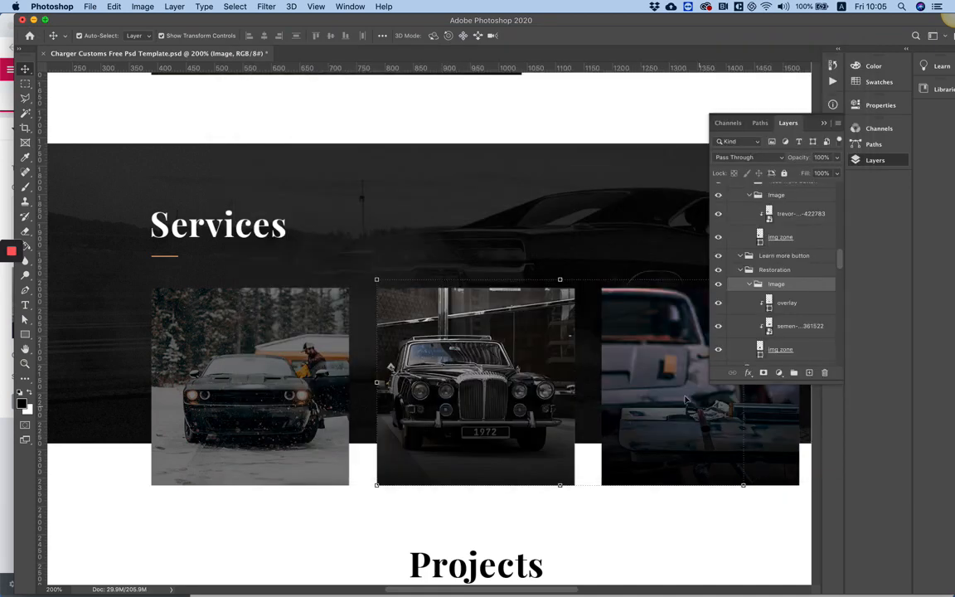
Export the Image group of the Repairs card as a JPG to the Desktop, named box3.jpg
{"action": "left_click", "coordinate": [685, 400]}
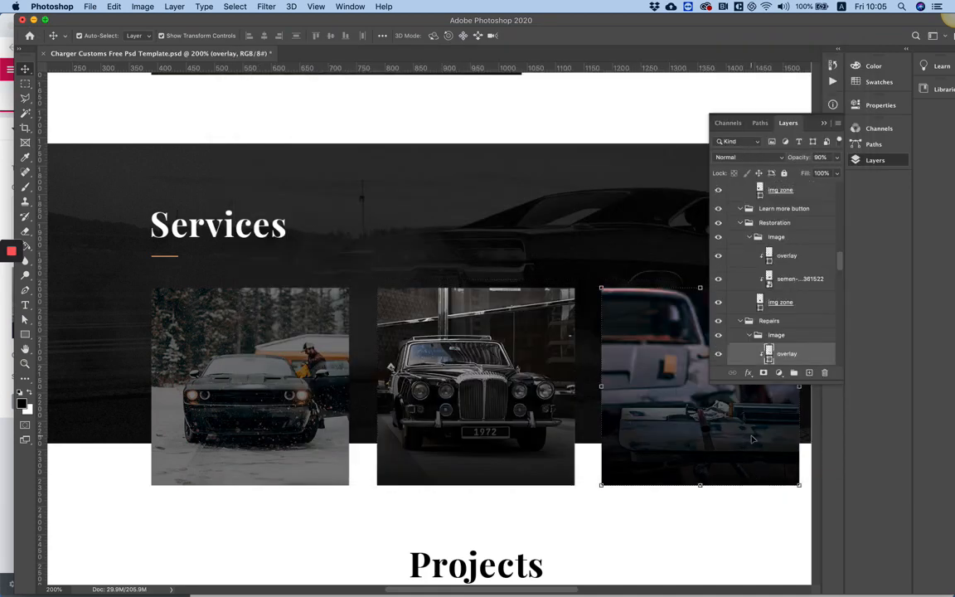
{"action": "scroll", "coordinate": [785, 347], "scroll_direction": "down", "scroll_amount": 2}
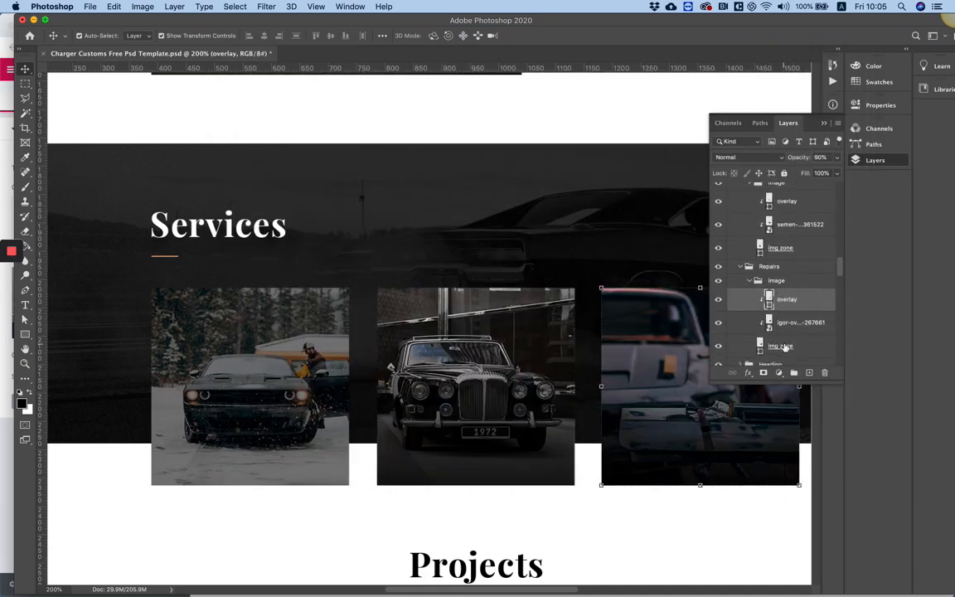
{"action": "right_click", "coordinate": [780, 284]}
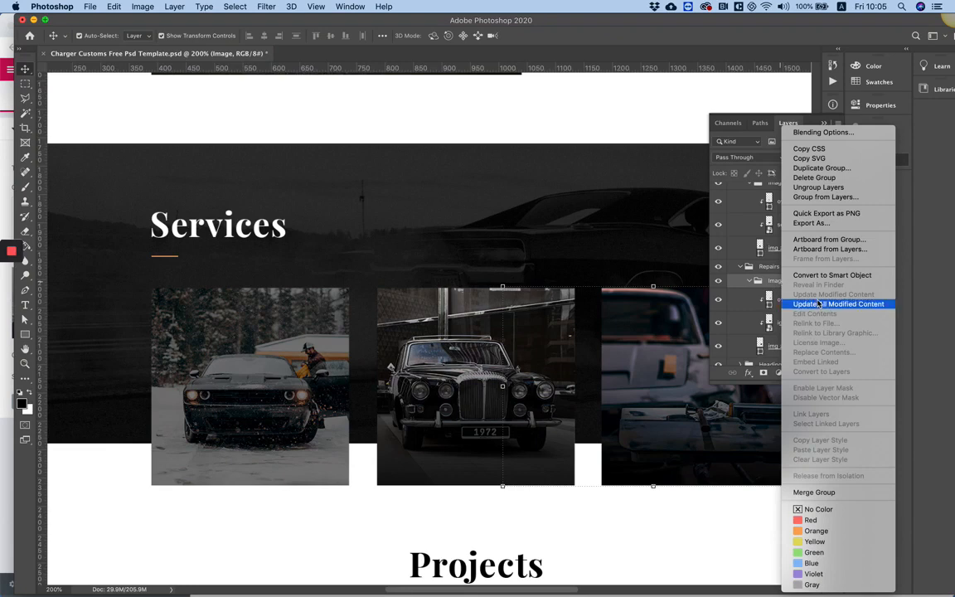
{"action": "left_click", "coordinate": [810, 223]}
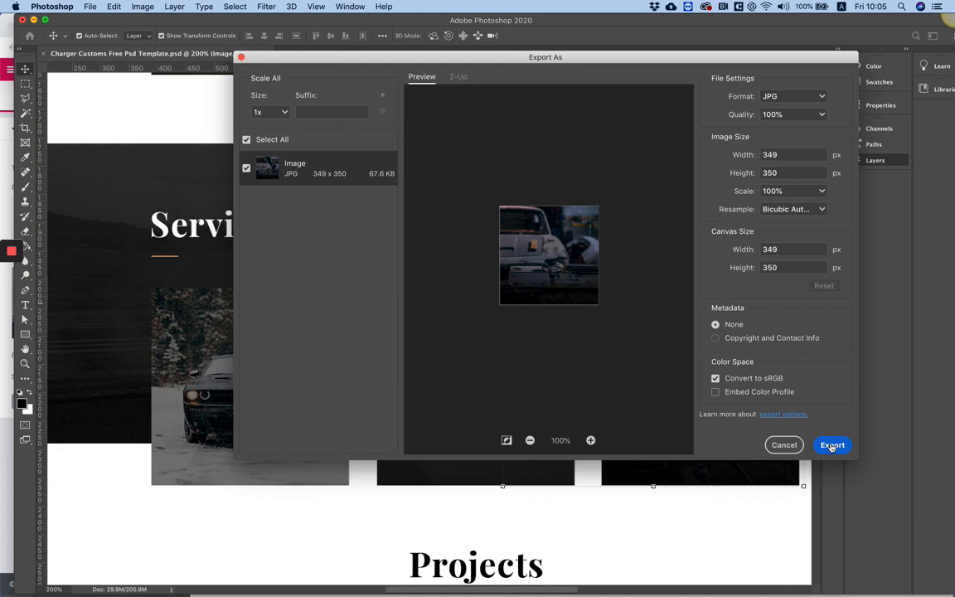
{"action": "left_click", "coordinate": [832, 445]}
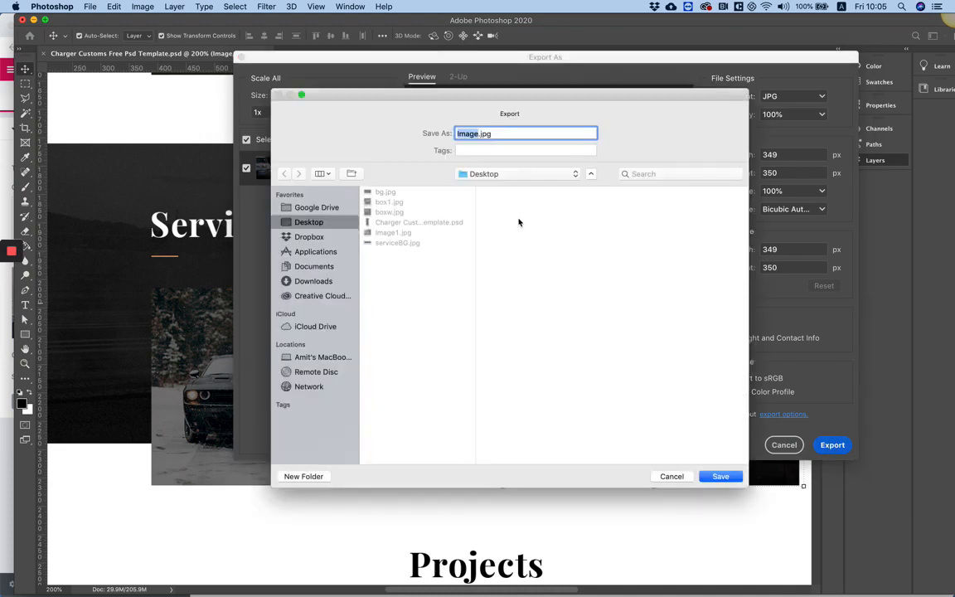
{"action": "left_click", "coordinate": [398, 203]}
{"action": "left_click", "coordinate": [474, 134]}
{"action": "type", "text": "3"}
{"action": "key", "text": "Return"}
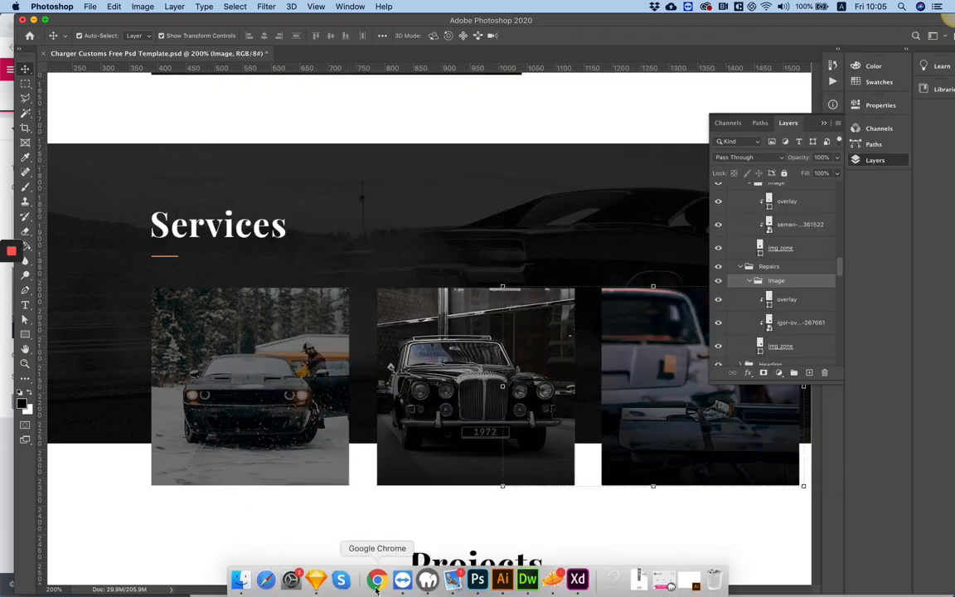
Switch to Elementor in Chrome and open the file chooser for uploading a new image to the hover card
{"action": "left_click", "coordinate": [378, 581]}
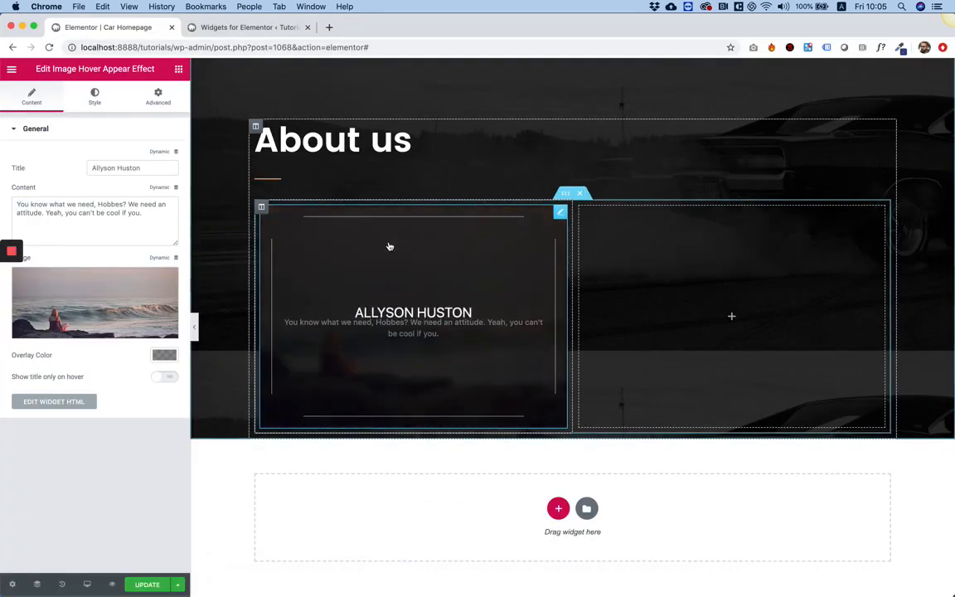
{"action": "left_click", "coordinate": [395, 268]}
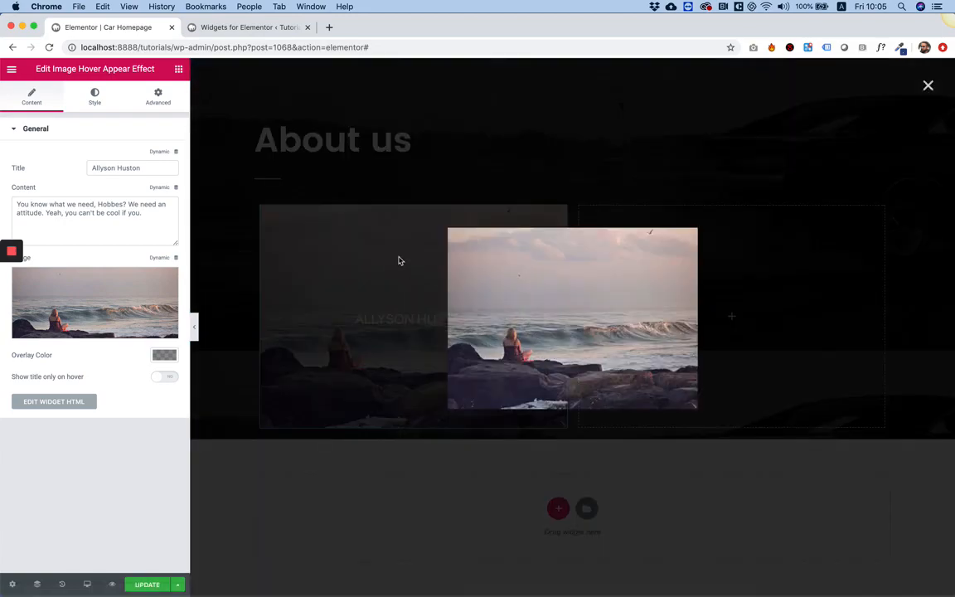
{"action": "left_click", "coordinate": [398, 260]}
{"action": "mouse_move", "coordinate": [127, 286]}
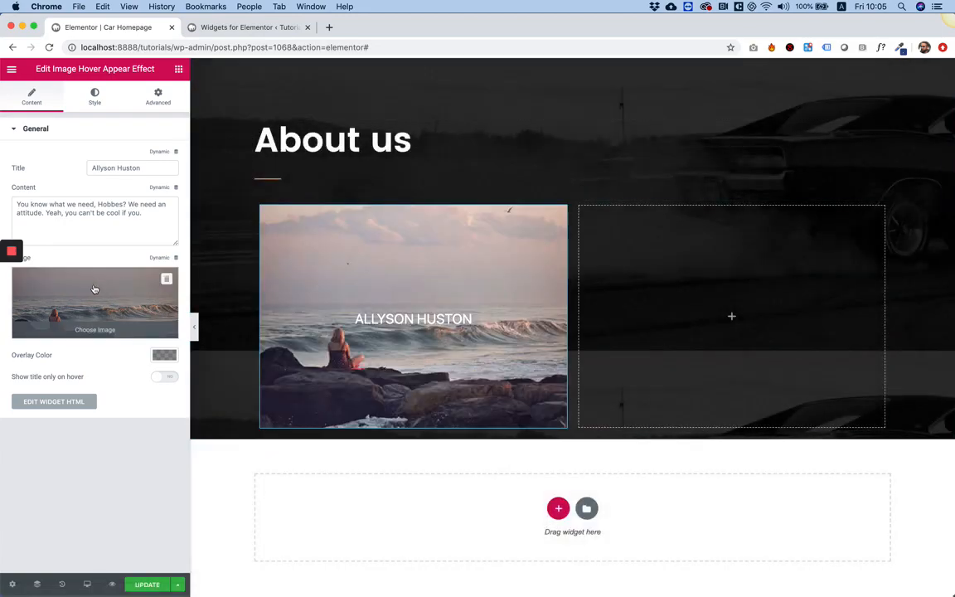
{"action": "left_click", "coordinate": [95, 288]}
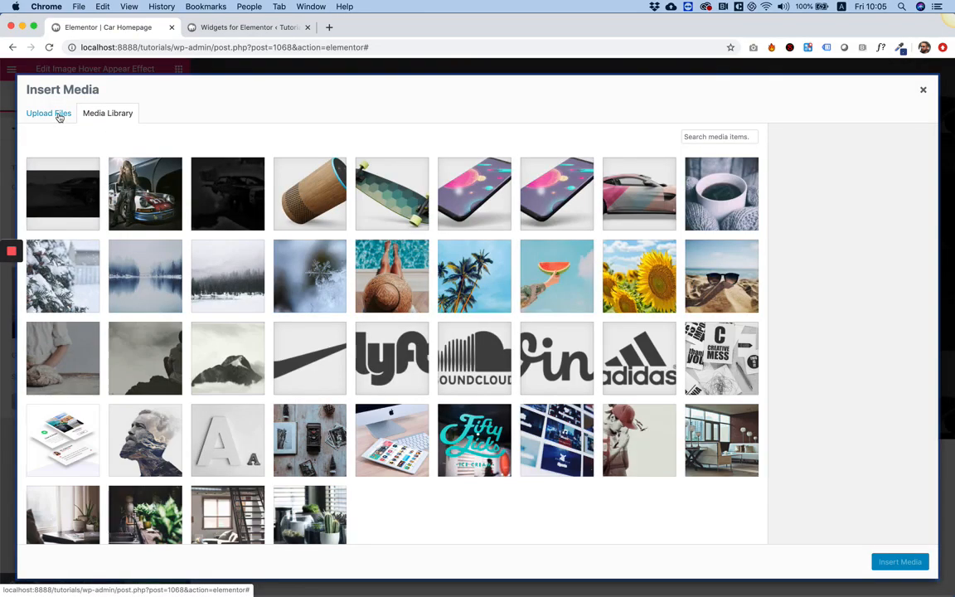
{"action": "left_click", "coordinate": [59, 116]}
{"action": "left_click", "coordinate": [495, 313]}
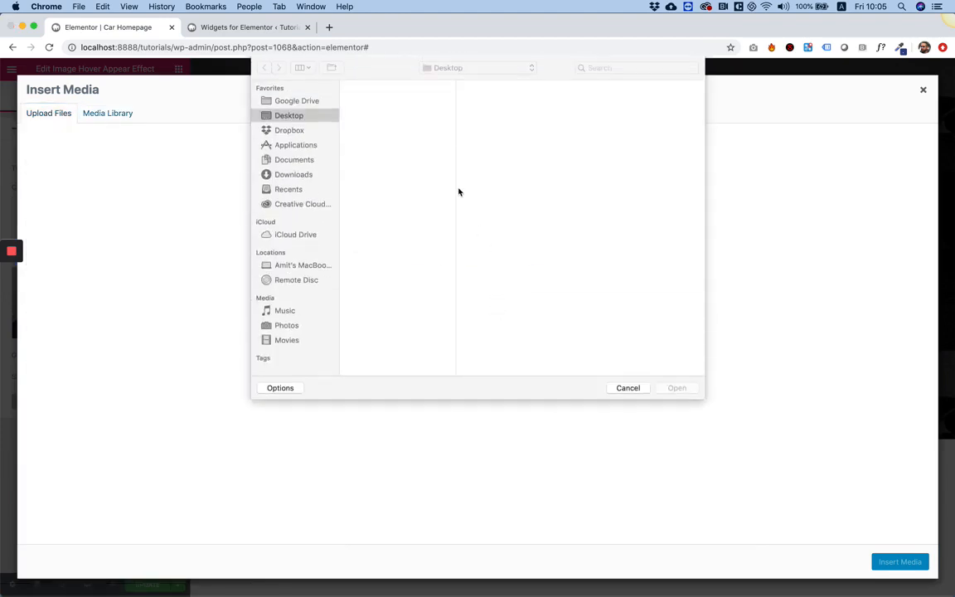
Upload box1.jpg, box3.jpg and boxw.jpg from the Desktop to the media library
{"action": "left_click", "coordinate": [375, 97]}
{"action": "key", "text": "Down"}
{"action": "key", "text": "Down"}
{"action": "key", "text": "Down"}
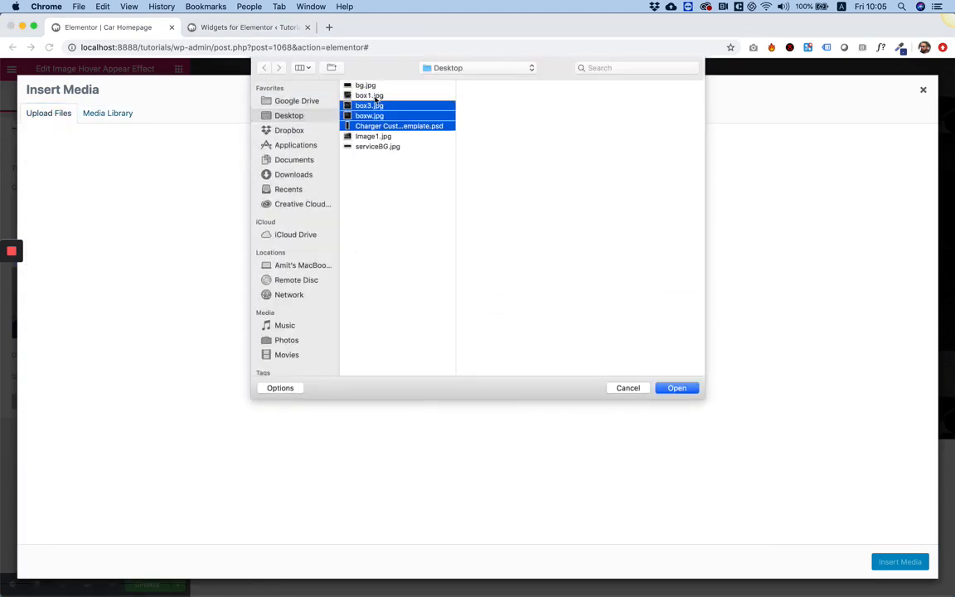
{"action": "key", "text": "Up"}
{"action": "key", "text": "Up"}
{"action": "key", "text": "Up"}
{"action": "key", "text": "shift+Down"}
{"action": "key", "text": "shift+Down"}
{"action": "key", "text": "Return"}
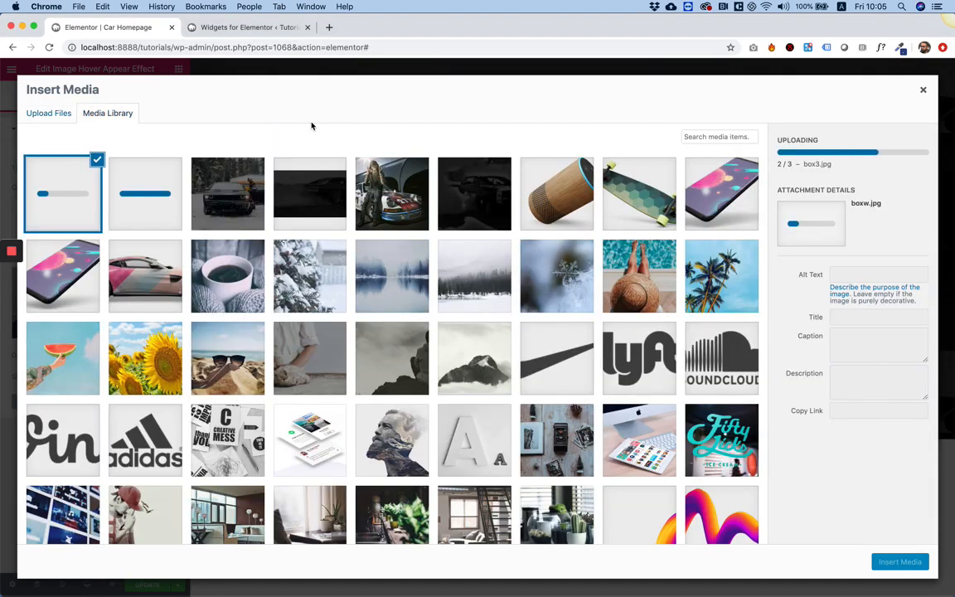
Insert box1.jpg as the hover card's image and preview its hover effect
{"action": "left_click", "coordinate": [241, 191]}
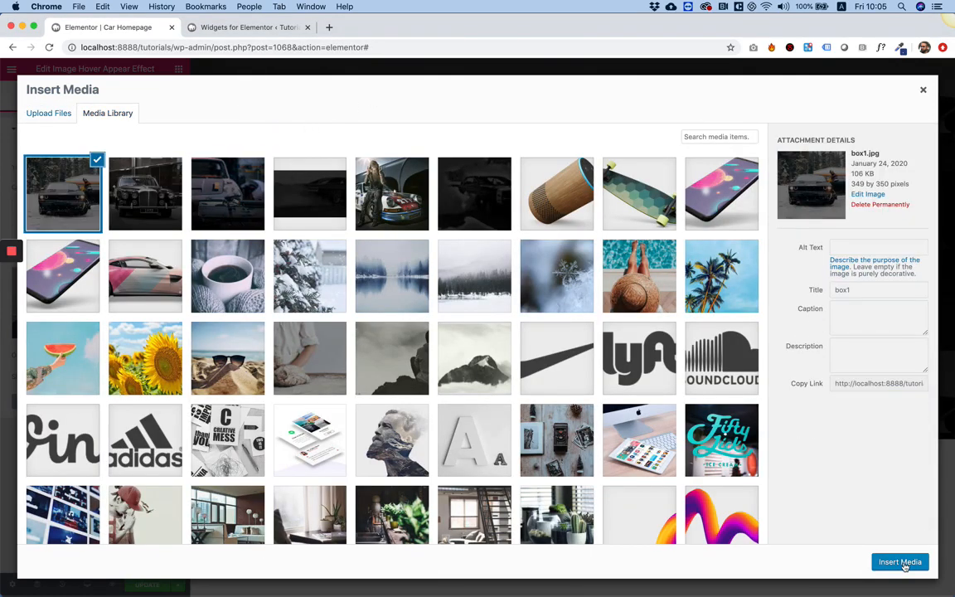
{"action": "left_click", "coordinate": [900, 562]}
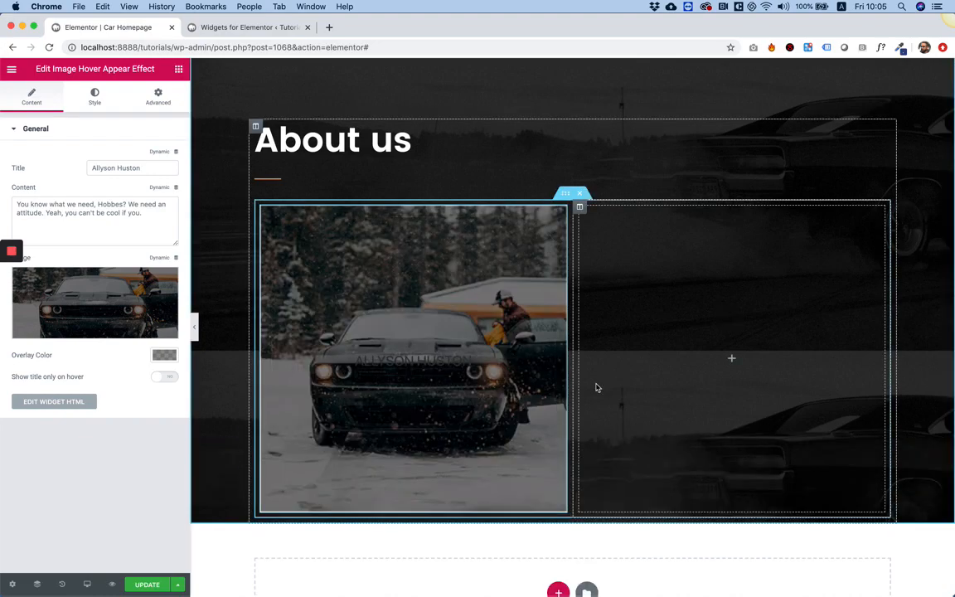
{"action": "mouse_move", "coordinate": [453, 364]}
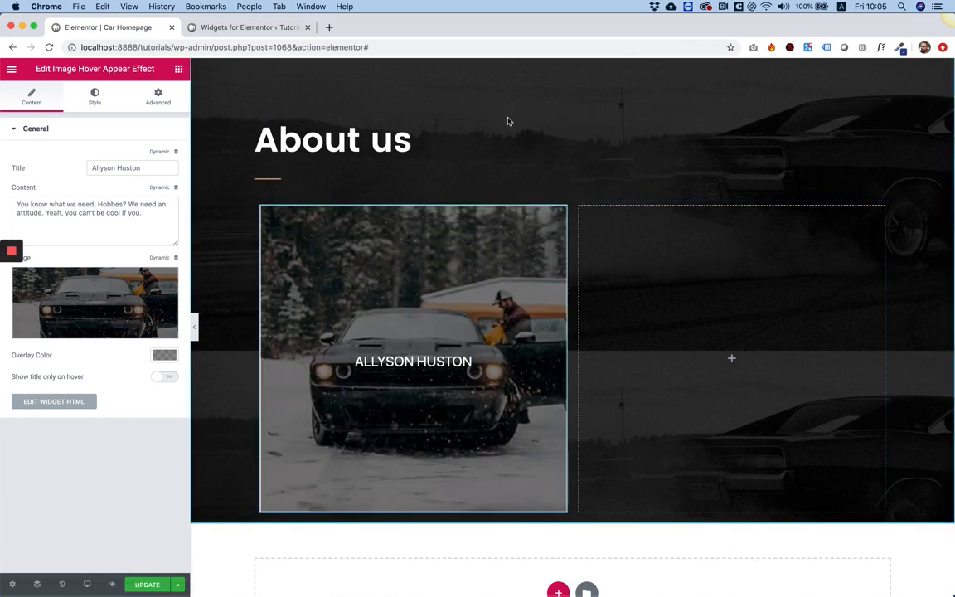
Duplicate the inner-section column that contains the snow-car hover card
{"action": "left_click", "coordinate": [713, 250]}
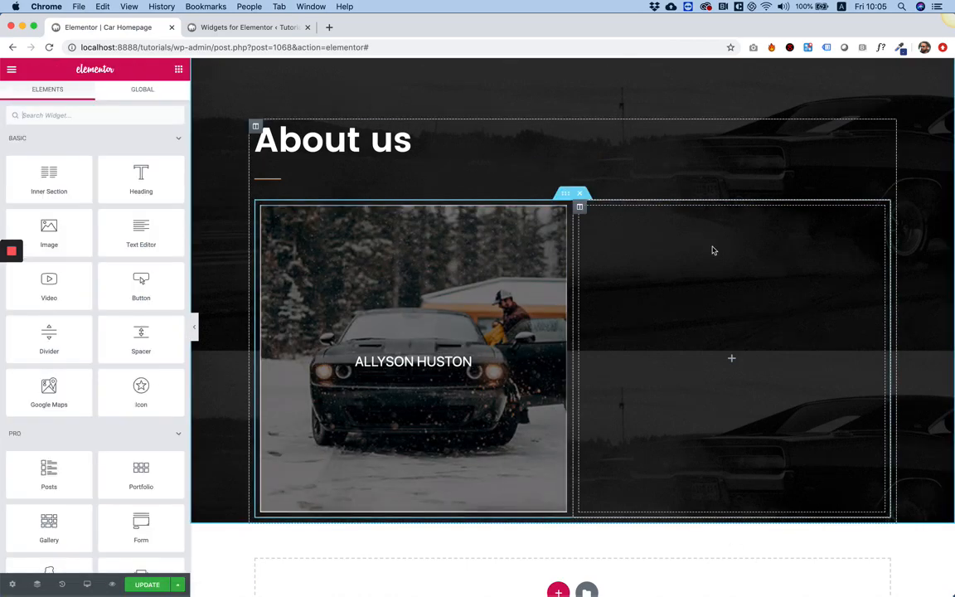
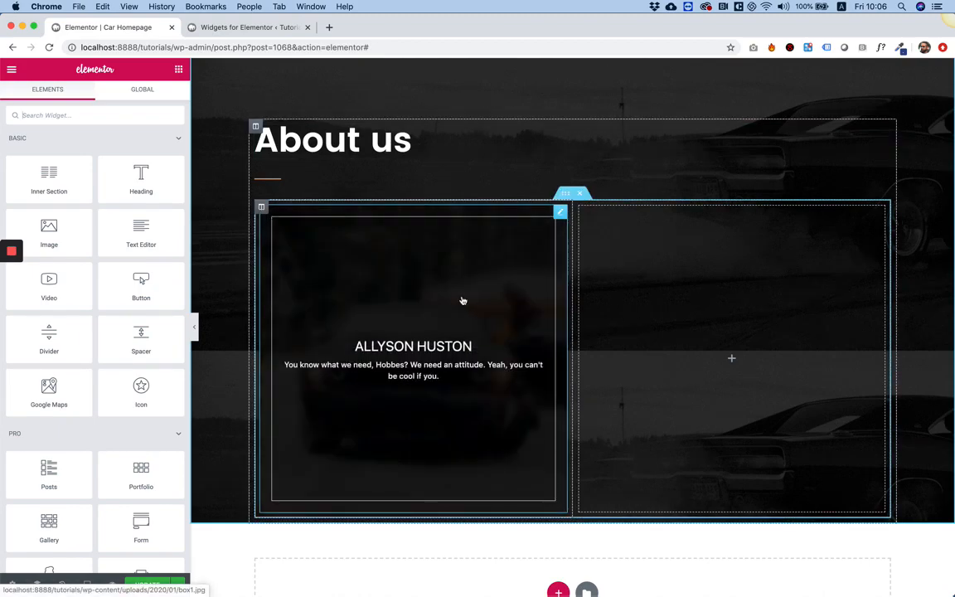
{"action": "right_click", "coordinate": [262, 209]}
{"action": "left_click", "coordinate": [395, 183]}
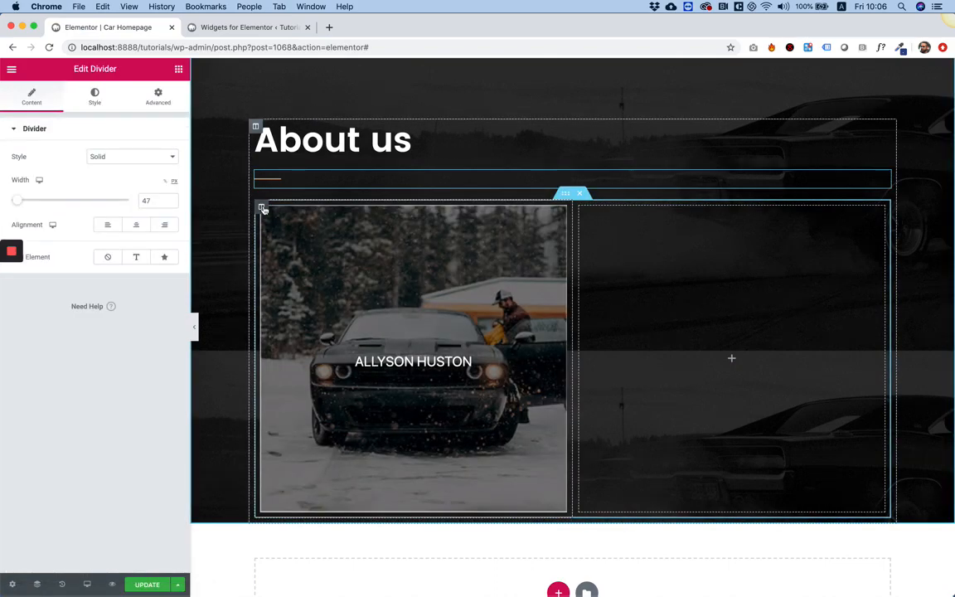
{"action": "right_click", "coordinate": [262, 208]}
{"action": "left_click", "coordinate": [294, 235]}
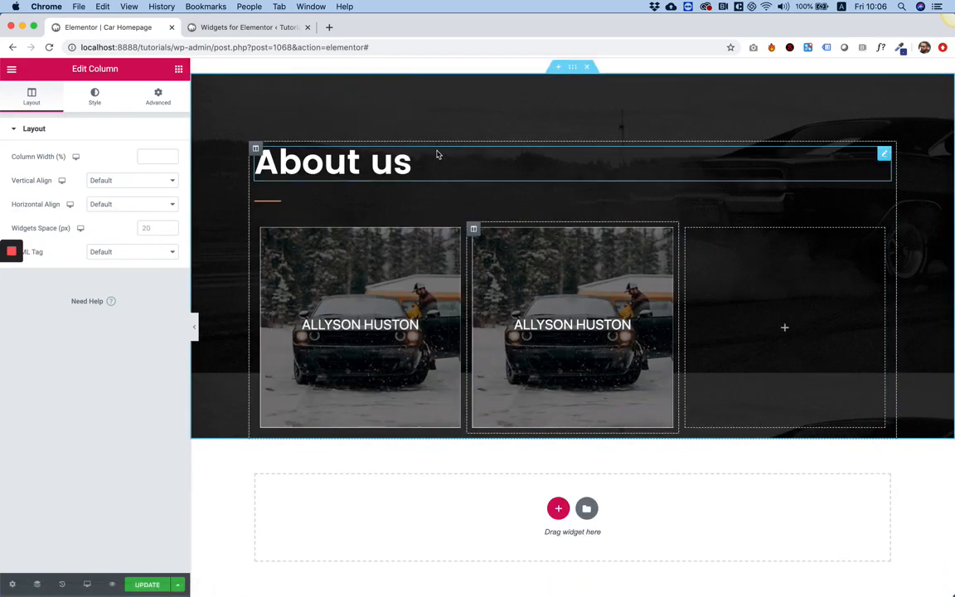
Copy the second column's hover card widget and paste it into the empty third column
{"action": "right_click", "coordinate": [531, 262]}
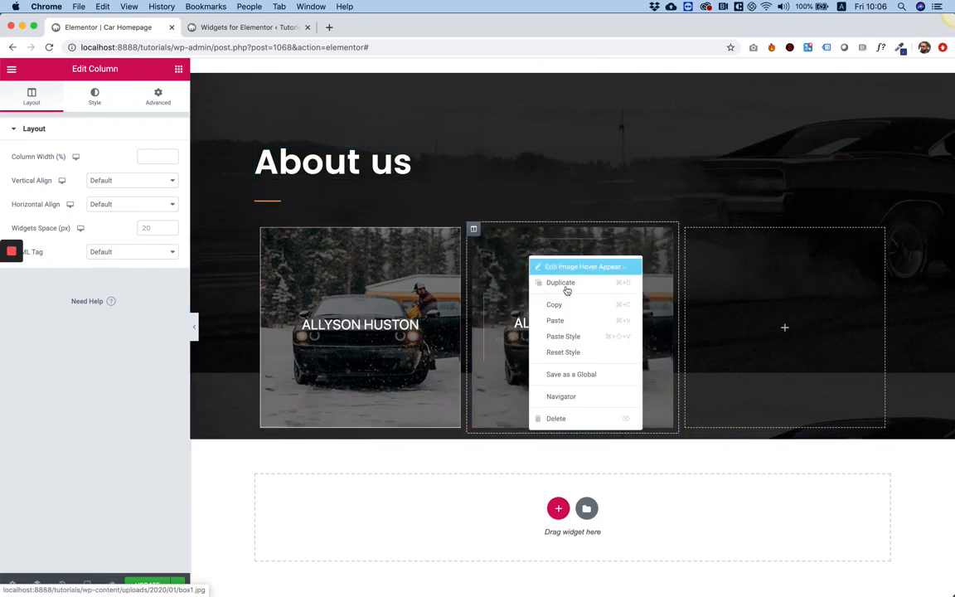
{"action": "left_click", "coordinate": [583, 313]}
{"action": "right_click", "coordinate": [766, 312]}
{"action": "left_click", "coordinate": [790, 320]}
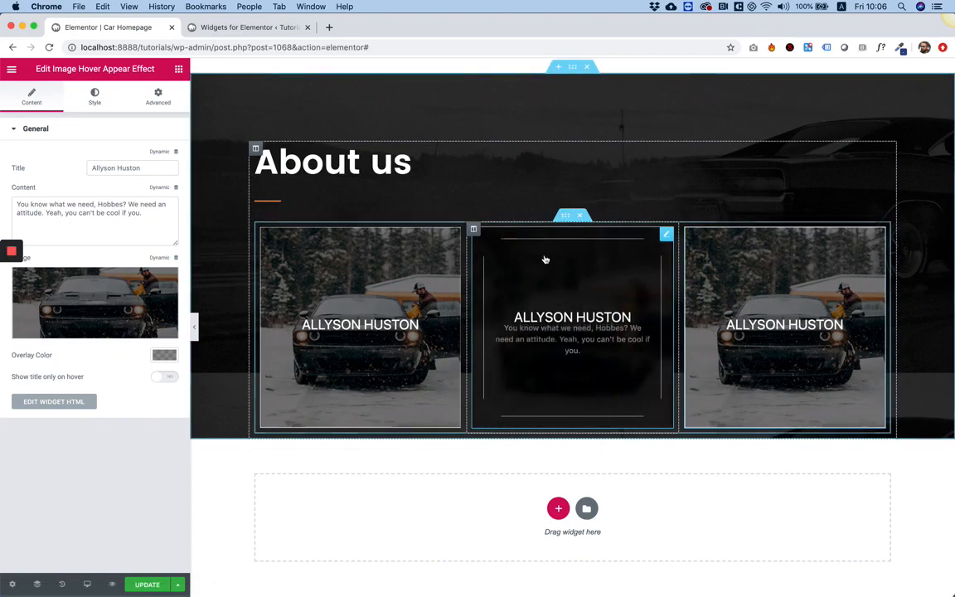
Replace the middle hover card's image with the Repairs photo (box3.jpg) from the media library
{"action": "left_click", "coordinate": [622, 267]}
{"action": "left_click", "coordinate": [604, 175]}
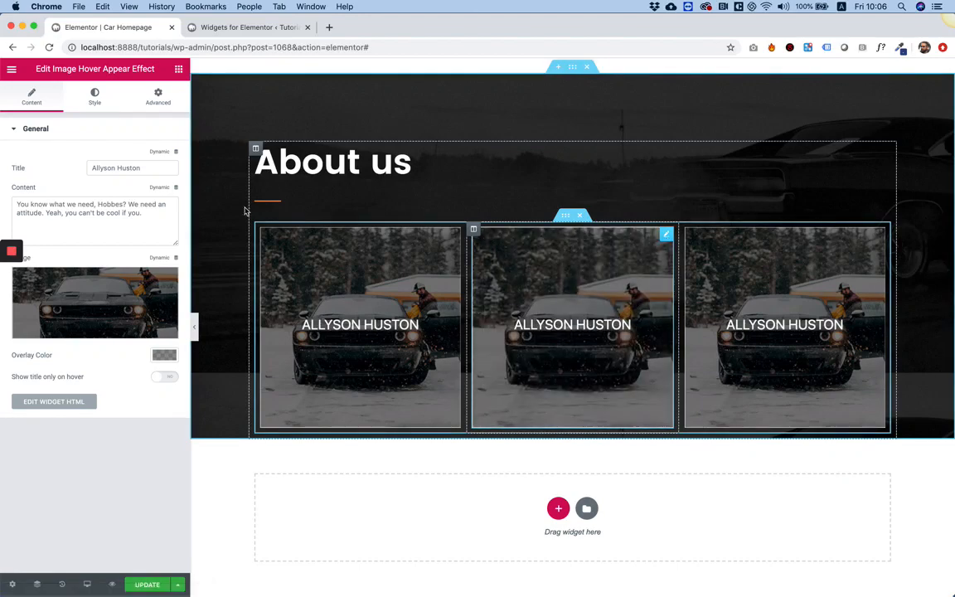
{"action": "left_click", "coordinate": [103, 288]}
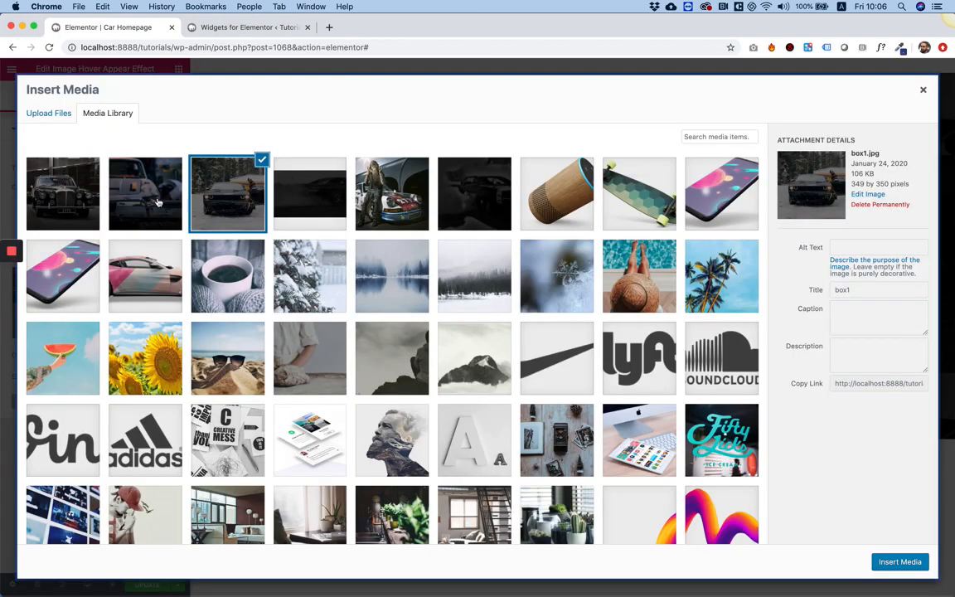
{"action": "left_click", "coordinate": [157, 202]}
{"action": "left_click", "coordinate": [919, 567]}
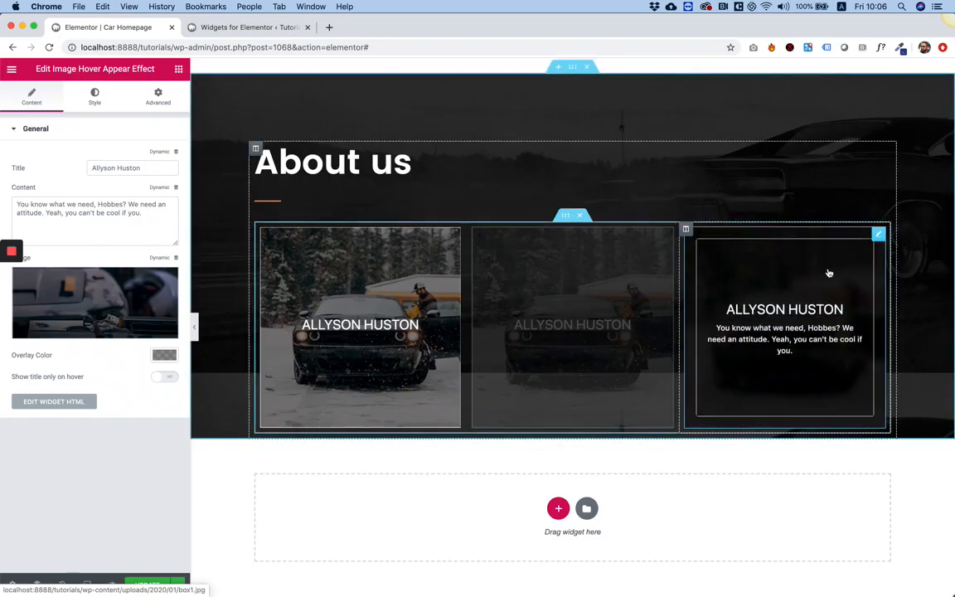
Replace the third hover card's image with boxw.jpg from the media library
{"action": "left_click", "coordinate": [878, 238]}
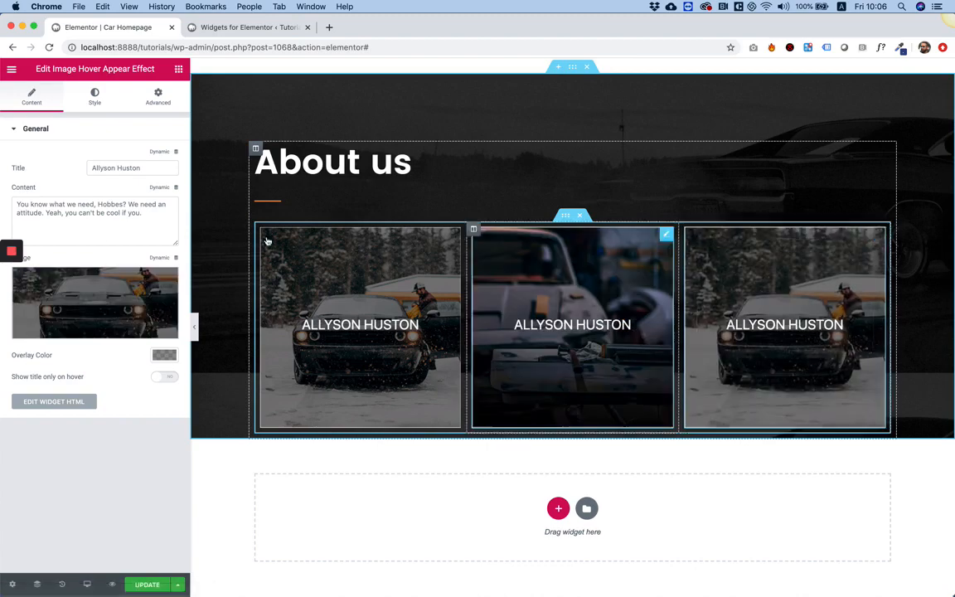
{"action": "left_click", "coordinate": [84, 283]}
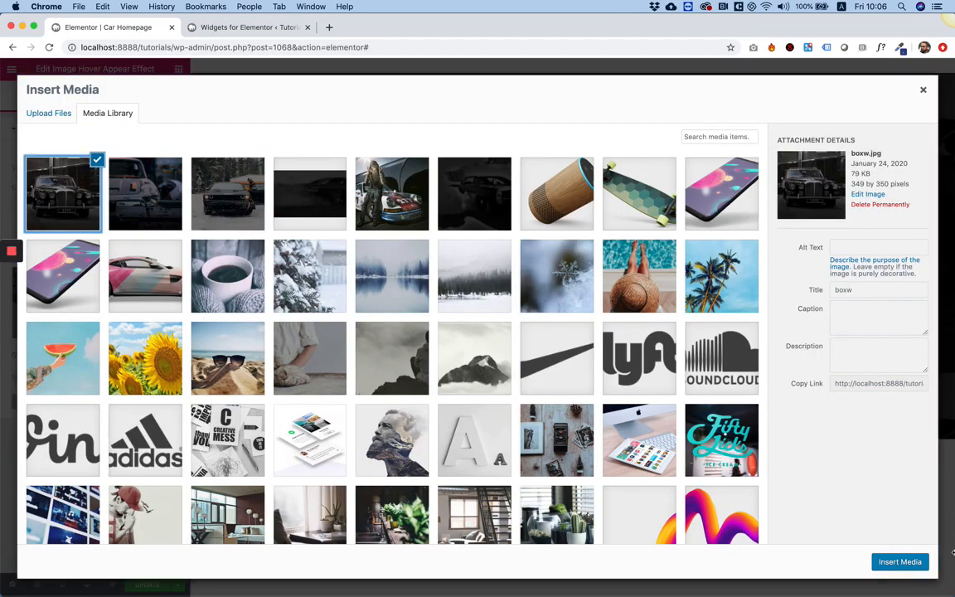
{"action": "left_click", "coordinate": [917, 569]}
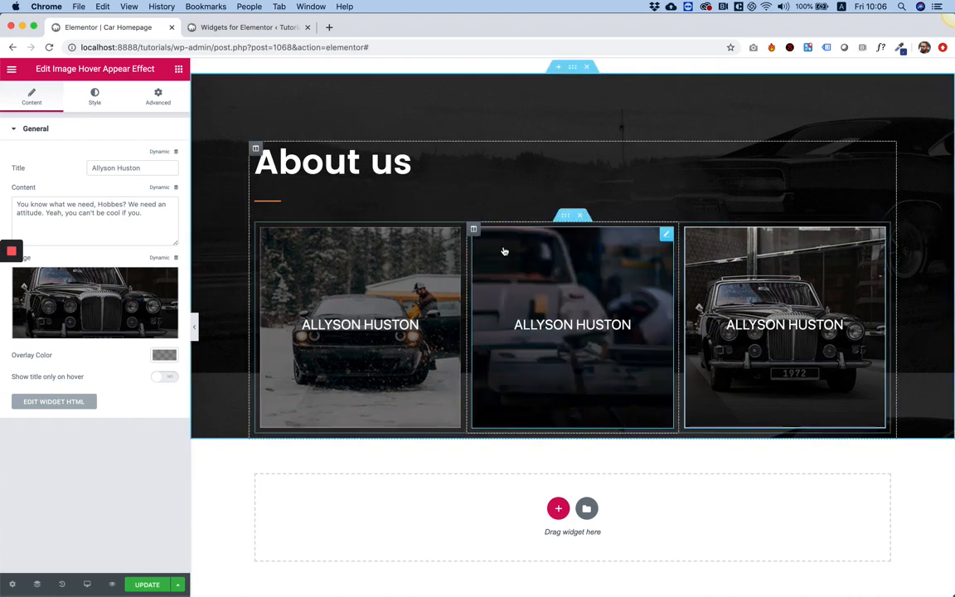
Unlink the margins of the inner section holding the three cards and set its bottom margin to -92 px
{"action": "left_click", "coordinate": [566, 221]}
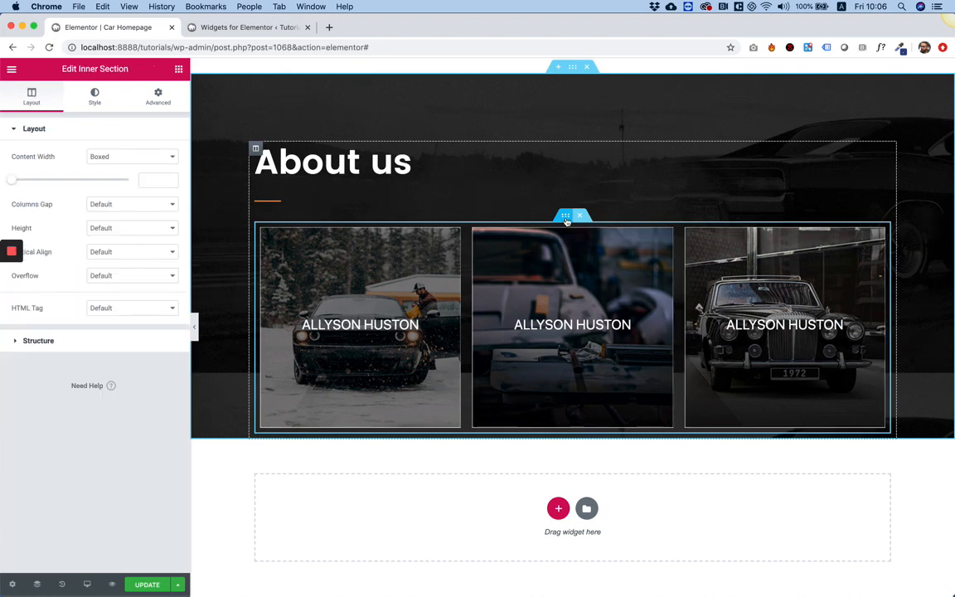
{"action": "left_click", "coordinate": [146, 105]}
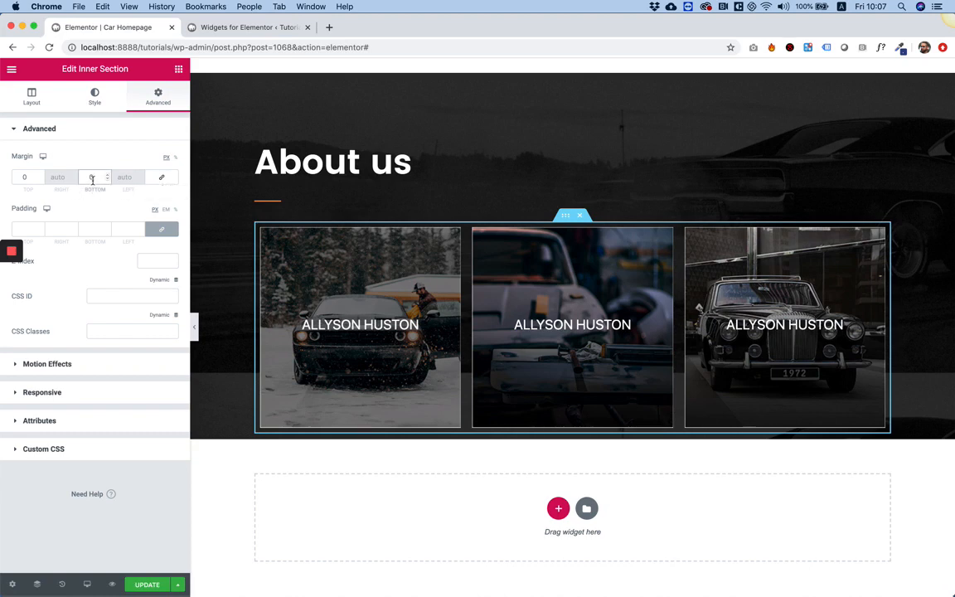
{"action": "left_click", "coordinate": [92, 177]}
{"action": "type", "text": "-47"}
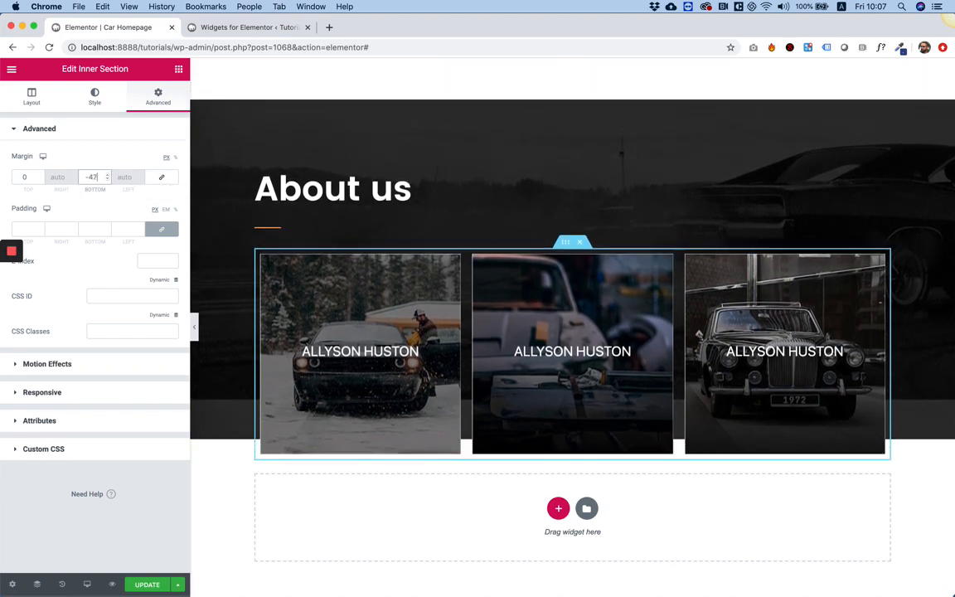
{"action": "key", "text": "Down"}
{"action": "key", "text": "Down"}
{"action": "key", "text": "Down"}
{"action": "key", "text": "Down"}
{"action": "key", "text": "Down"}
{"action": "key", "text": "Down"}
{"action": "key", "text": "Down"}
{"action": "key", "text": "Down"}
{"action": "key", "text": "Down"}
{"action": "key", "text": "Down"}
{"action": "key", "text": "Down"}
{"action": "key", "text": "Down"}
{"action": "key", "text": "Down"}
{"action": "key", "text": "Down"}
{"action": "key", "text": "Down"}
{"action": "key", "text": "Down"}
{"action": "key", "text": "Down"}
{"action": "key", "text": "Down"}
{"action": "key", "text": "Down"}
{"action": "key", "text": "Down"}
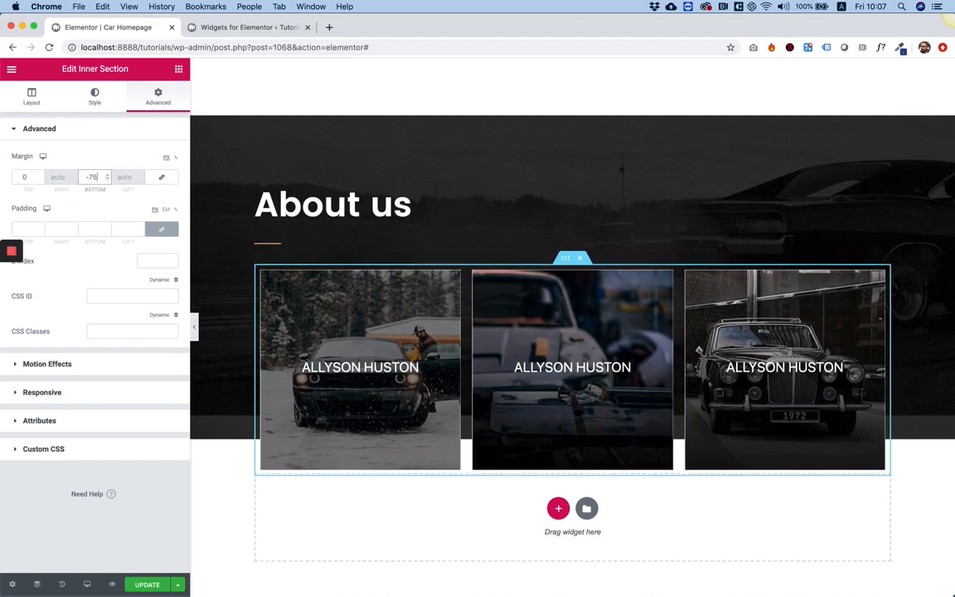
{"action": "key", "text": "Down"}
{"action": "key", "text": "Down"}
{"action": "key", "text": "Down"}
{"action": "key", "text": "Down"}
{"action": "key", "text": "Down"}
{"action": "key", "text": "Down"}
{"action": "key", "text": "Down"}
{"action": "key", "text": "Down"}
{"action": "key", "text": "Down"}
{"action": "key", "text": "Down"}
{"action": "key", "text": "Down"}
{"action": "key", "text": "Down"}
{"action": "key", "text": "Down"}
{"action": "key", "text": "Down"}
{"action": "key", "text": "Down"}
{"action": "key", "text": "Down"}
{"action": "key", "text": "Down"}
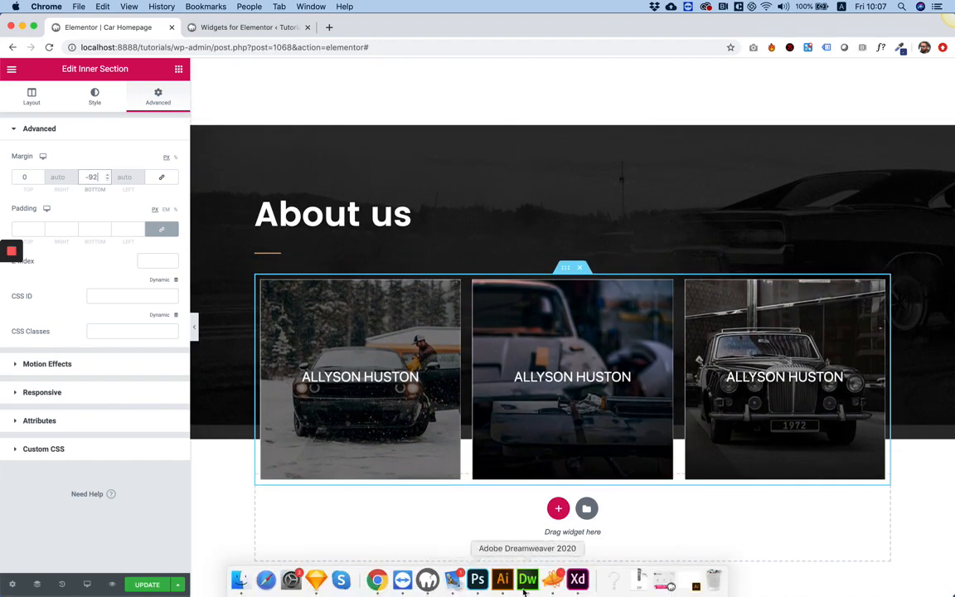
Switch to Photoshop, measure how far the service cards extend below the dark background, and return to Elementor in Chrome
{"action": "left_click", "coordinate": [480, 588]}
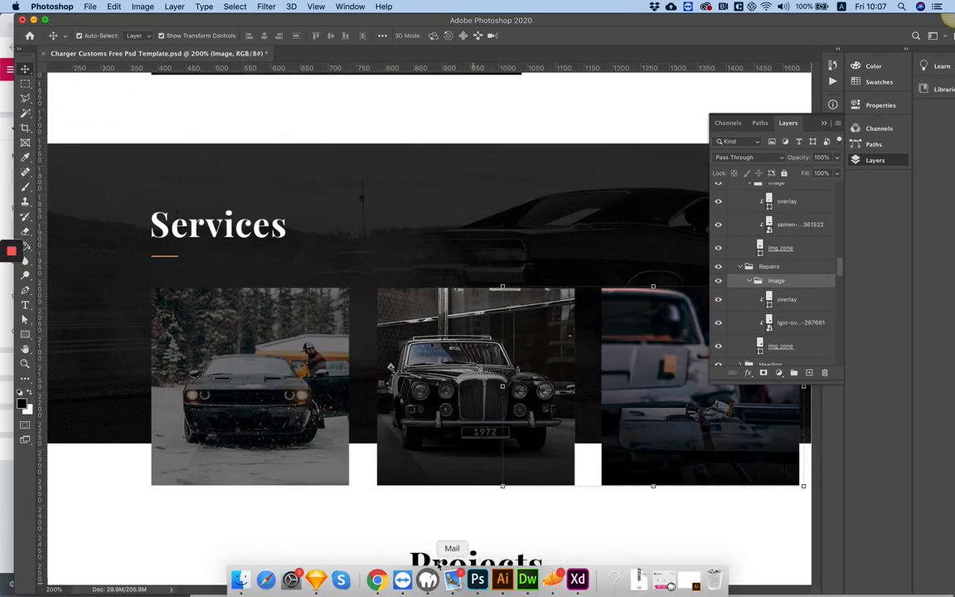
{"action": "left_click", "coordinate": [26, 85]}
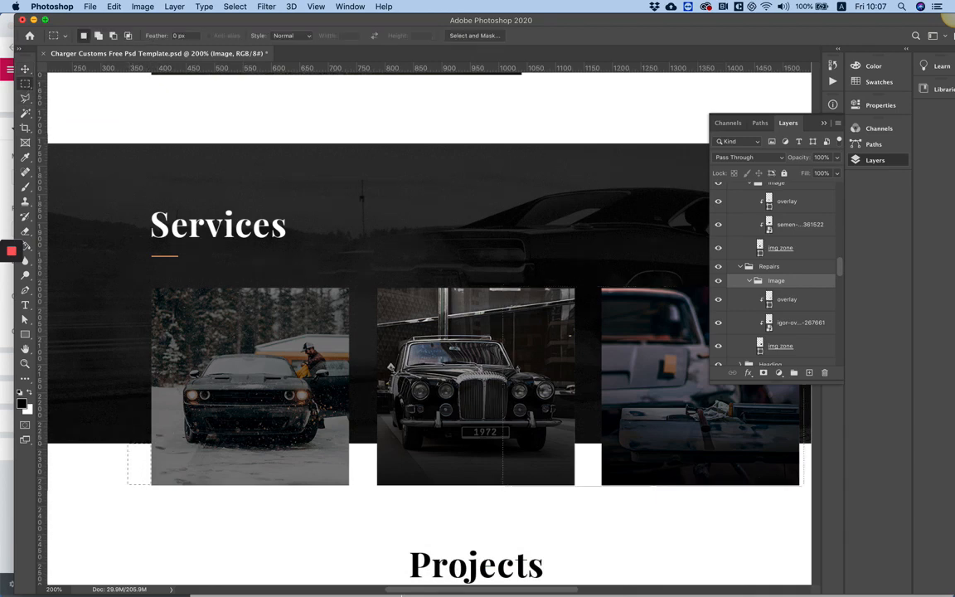
{"action": "left_click", "coordinate": [377, 580]}
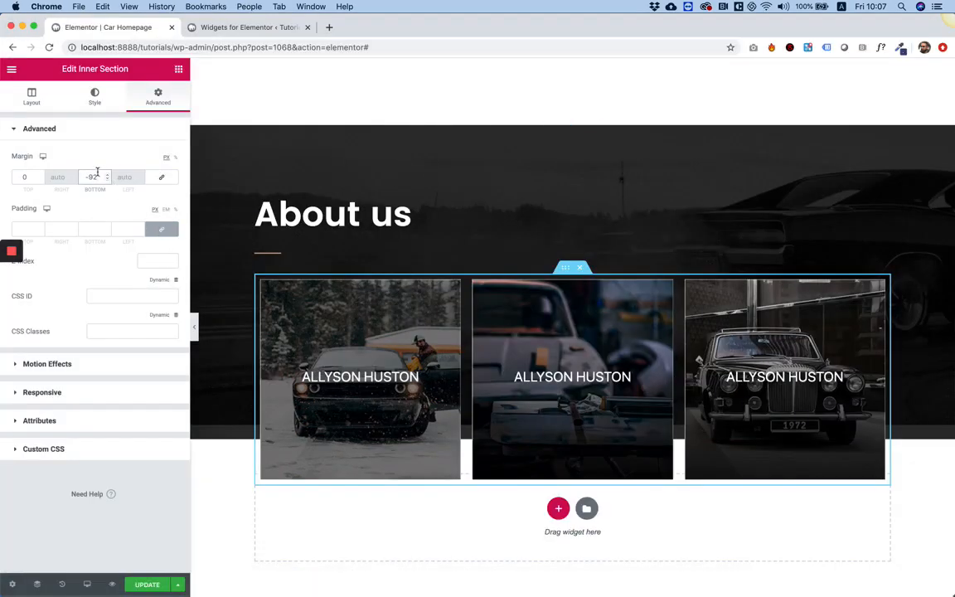
Adjust the inner section's bottom margin to -70 px
{"action": "key", "text": "Up"}
{"action": "key", "text": "Up"}
{"action": "key", "text": "Up"}
{"action": "key", "text": "Up"}
{"action": "key", "text": "Up"}
{"action": "key", "text": "Up"}
{"action": "key", "text": "Up"}
{"action": "key", "text": "Up"}
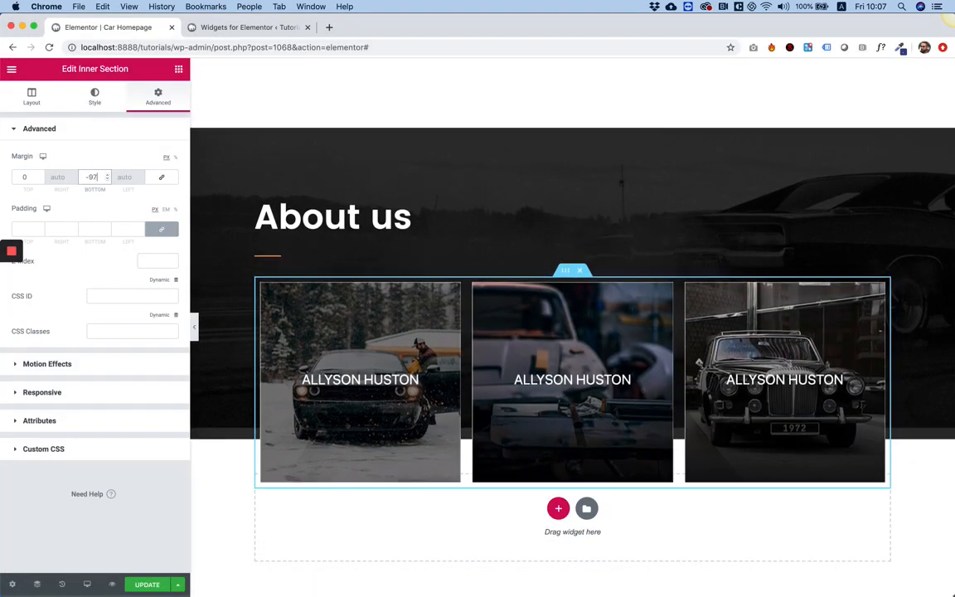
{"action": "key", "text": "Up"}
{"action": "key", "text": "Up"}
{"action": "key", "text": "Up"}
{"action": "key", "text": "Up"}
{"action": "key", "text": "Up"}
{"action": "key", "text": "Up"}
{"action": "key", "text": "Up"}
{"action": "key", "text": "Up"}
{"action": "key", "text": "Up"}
{"action": "key", "text": "Up"}
{"action": "key", "text": "Up"}
{"action": "key", "text": "Up"}
{"action": "key", "text": "Up"}
{"action": "key", "text": "Up"}
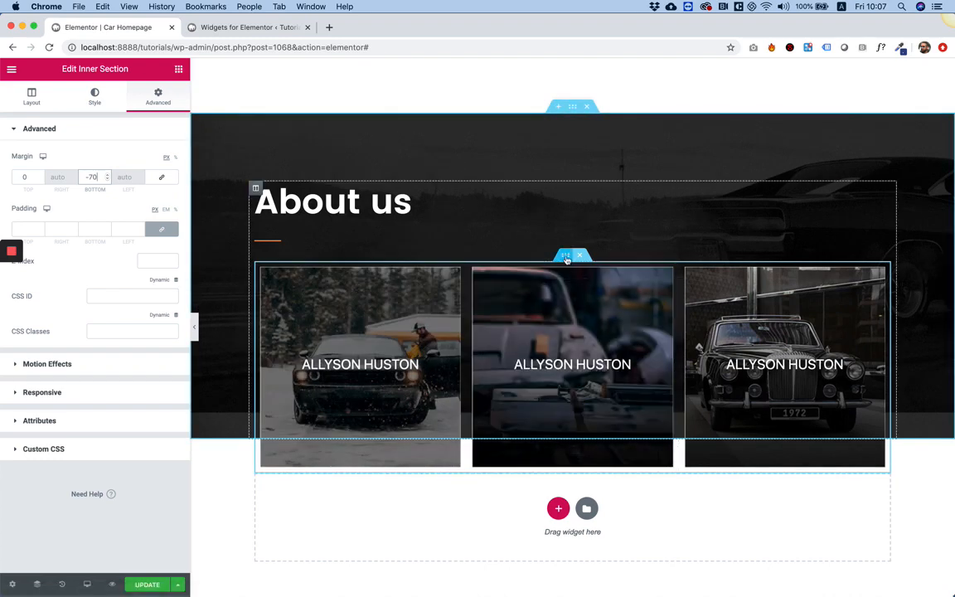
Set the columns gap of the cards' inner section to Wider
{"action": "left_click", "coordinate": [31, 99]}
{"action": "left_click", "coordinate": [110, 204]}
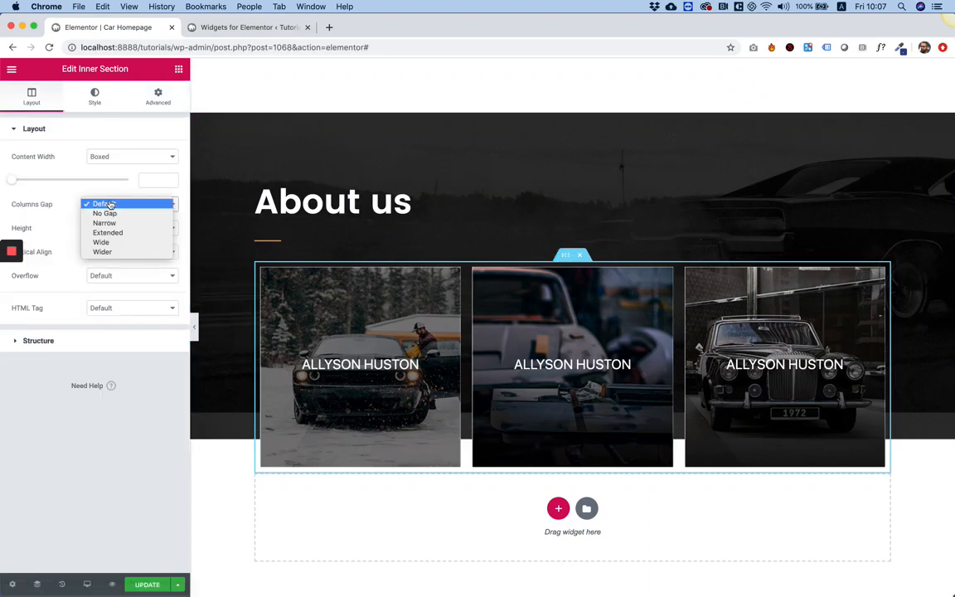
{"action": "left_click", "coordinate": [117, 253]}
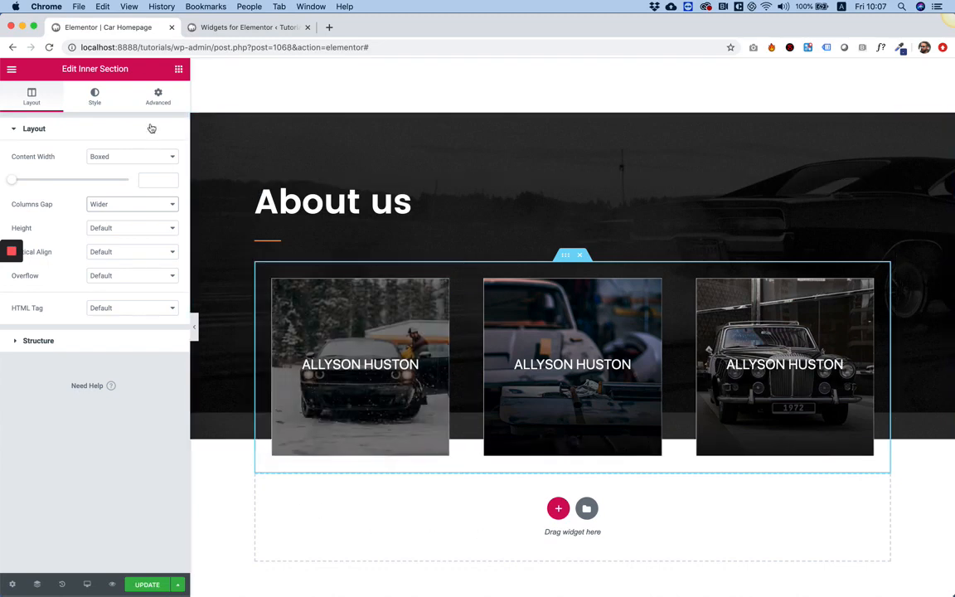
Set the inner section's bottom margin to -90 px so the cards overlap the section's lower edge
{"action": "left_click", "coordinate": [158, 97]}
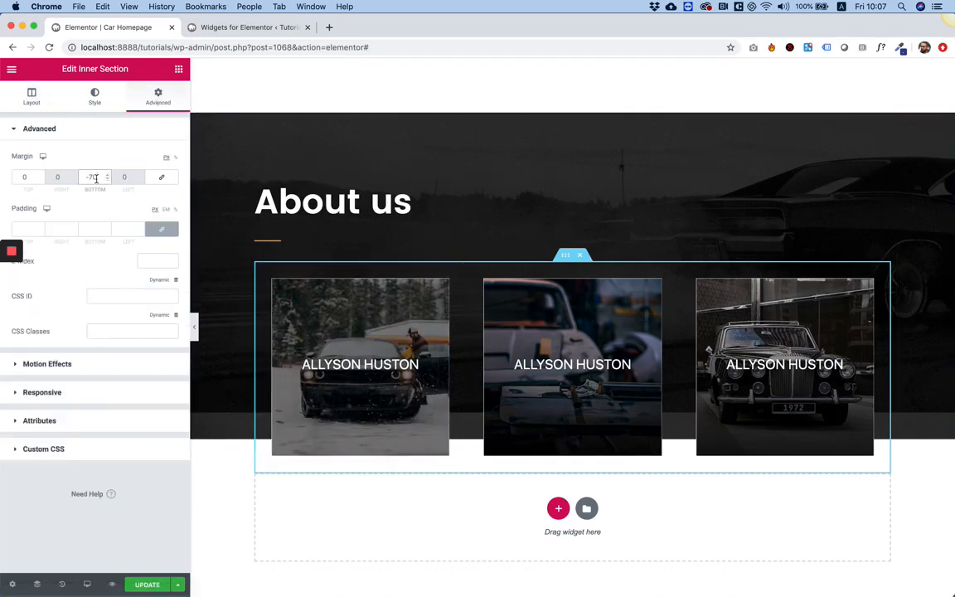
{"action": "key", "text": "Up"}
{"action": "key", "text": "Up"}
{"action": "key", "text": "Up"}
{"action": "key", "text": "Up"}
{"action": "key", "text": "Up"}
{"action": "key", "text": "Up"}
{"action": "key", "text": "Down"}
{"action": "key", "text": "Down"}
{"action": "key", "text": "Down"}
{"action": "key", "text": "Down"}
{"action": "key", "text": "Down"}
{"action": "key", "text": "Down"}
{"action": "key", "text": "Down"}
{"action": "key", "text": "Down"}
{"action": "key", "text": "Down"}
{"action": "key", "text": "Down"}
{"action": "key", "text": "Down"}
{"action": "key", "text": "Down"}
{"action": "key", "text": "Down"}
{"action": "key", "text": "Down"}
{"action": "key", "text": "Down"}
{"action": "key", "text": "Down"}
{"action": "key", "text": "Down"}
{"action": "key", "text": "Down"}
{"action": "key", "text": "Down"}
{"action": "key", "text": "Down"}
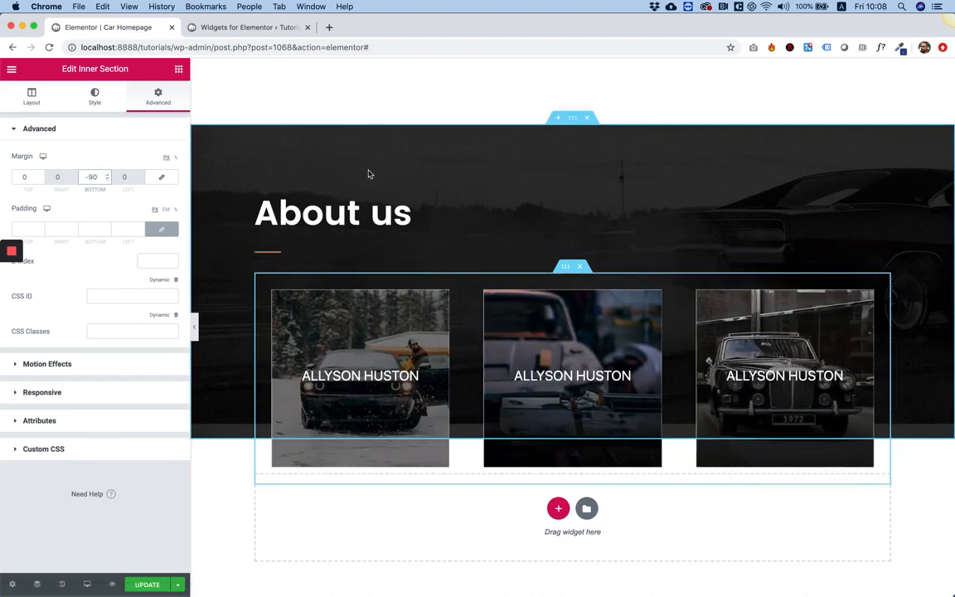
Save the page with the new cards layout and review its sections from the hero down
{"action": "scroll", "coordinate": [483, 135], "scroll_direction": "up", "scroll_amount": 10}
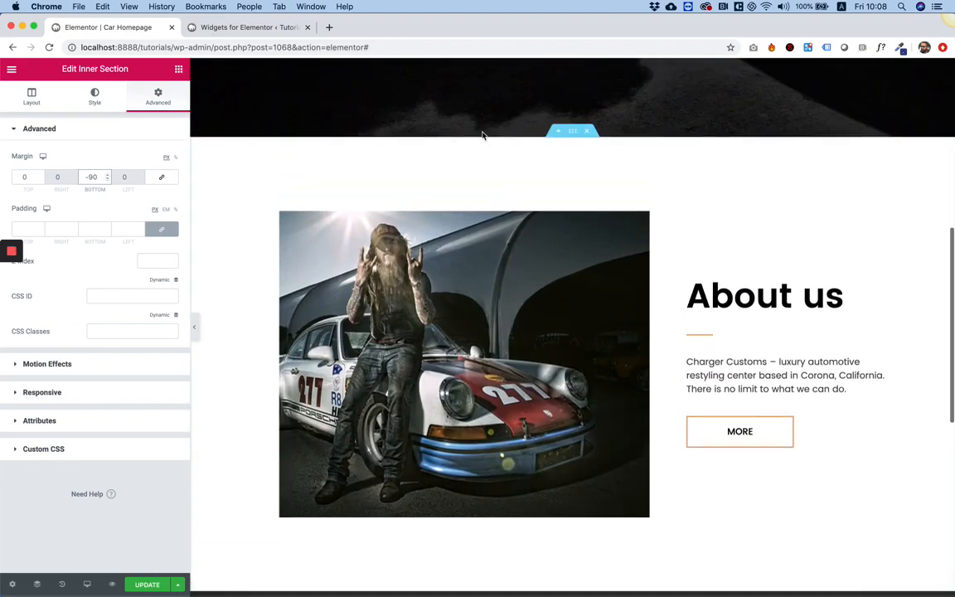
{"action": "scroll", "coordinate": [483, 135], "scroll_direction": "down", "scroll_amount": 10}
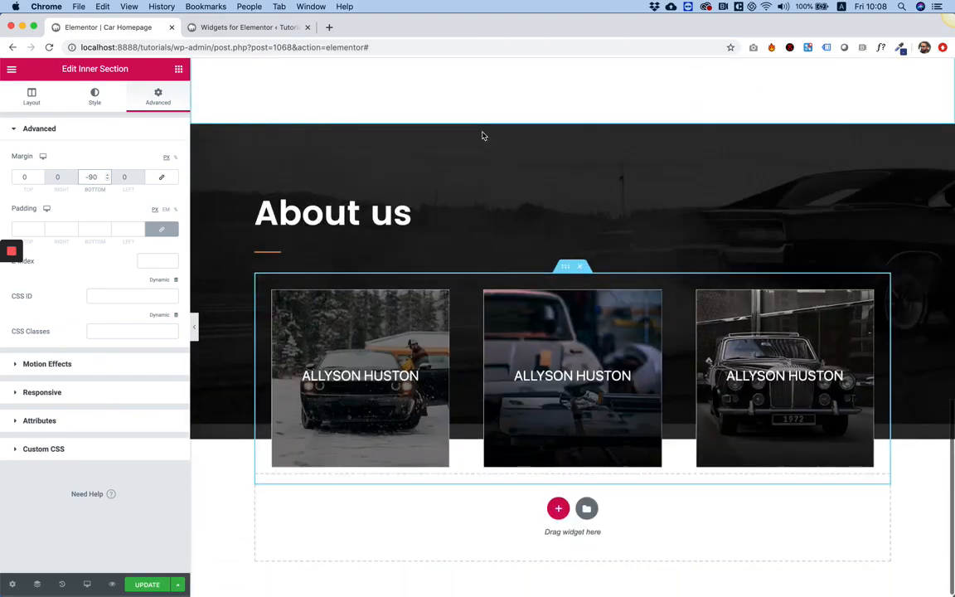
{"action": "left_click", "coordinate": [147, 585]}
{"action": "scroll", "coordinate": [470, 361], "scroll_direction": "up", "scroll_amount": 10}
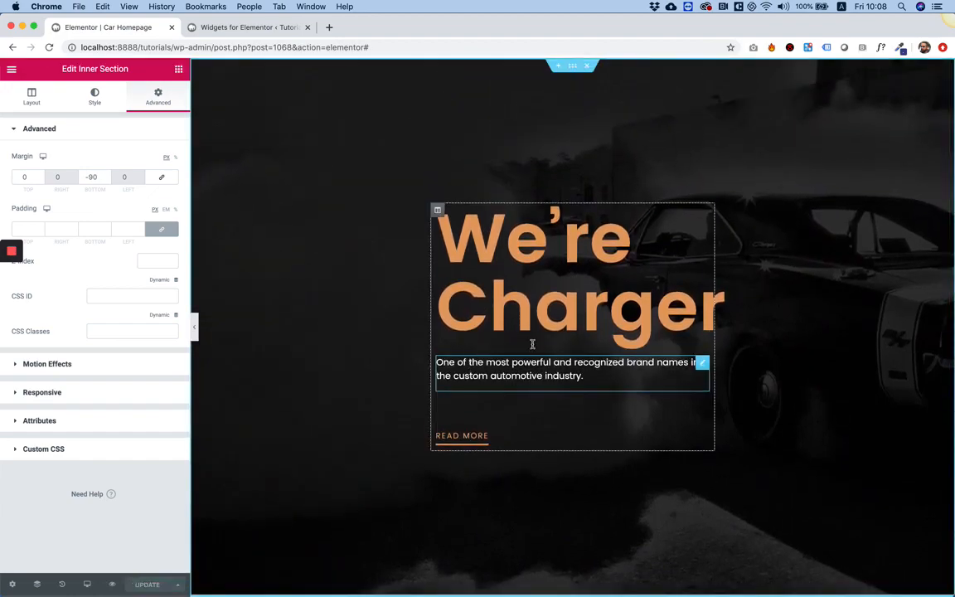
{"action": "scroll", "coordinate": [531, 276], "scroll_direction": "down", "scroll_amount": 10}
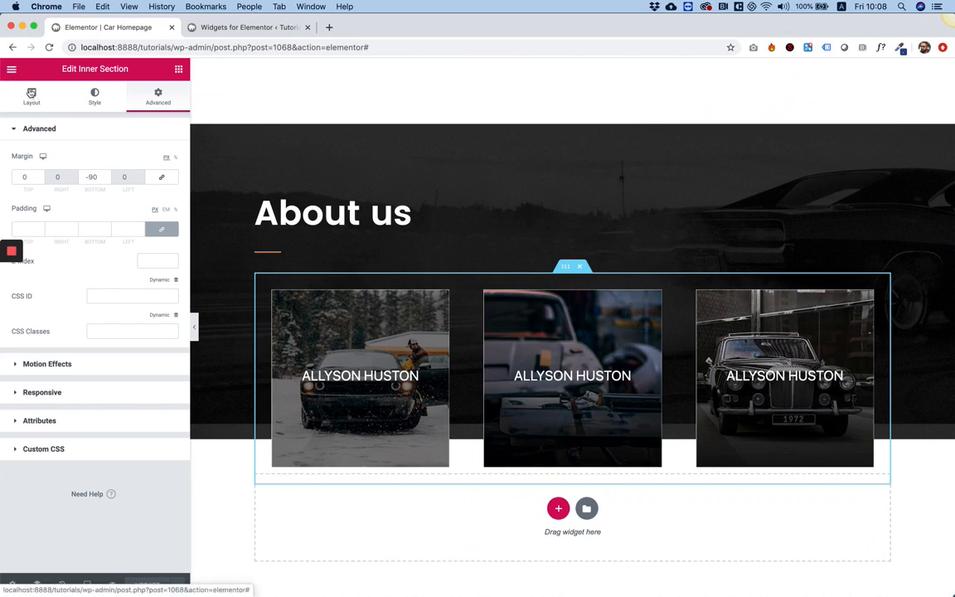
Set the default Primary Headline font to Playfair Display with weight 700 and apply it
{"action": "left_click", "coordinate": [12, 70]}
{"action": "left_click", "coordinate": [66, 145]}
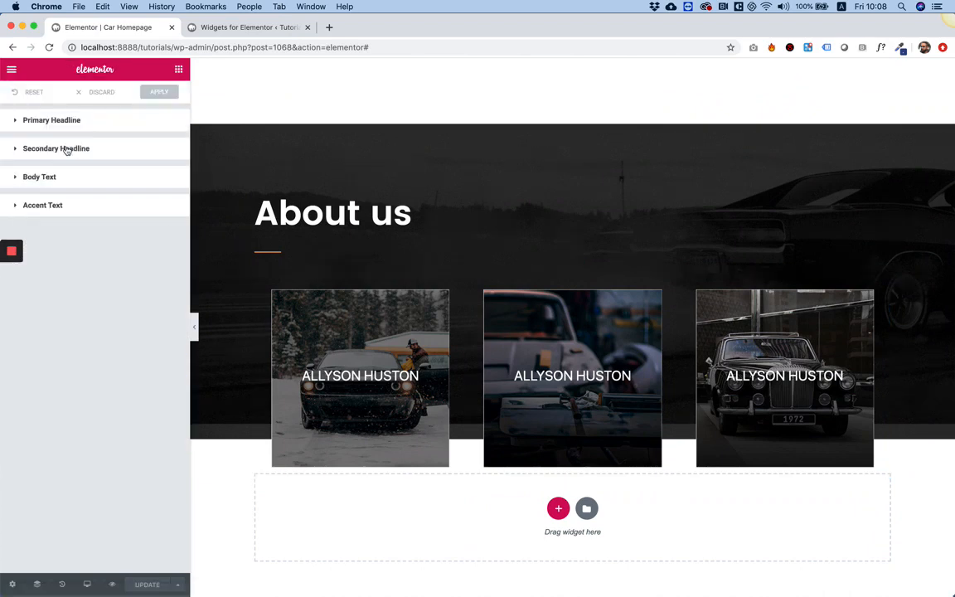
{"action": "left_click", "coordinate": [51, 121]}
{"action": "left_click", "coordinate": [113, 155]}
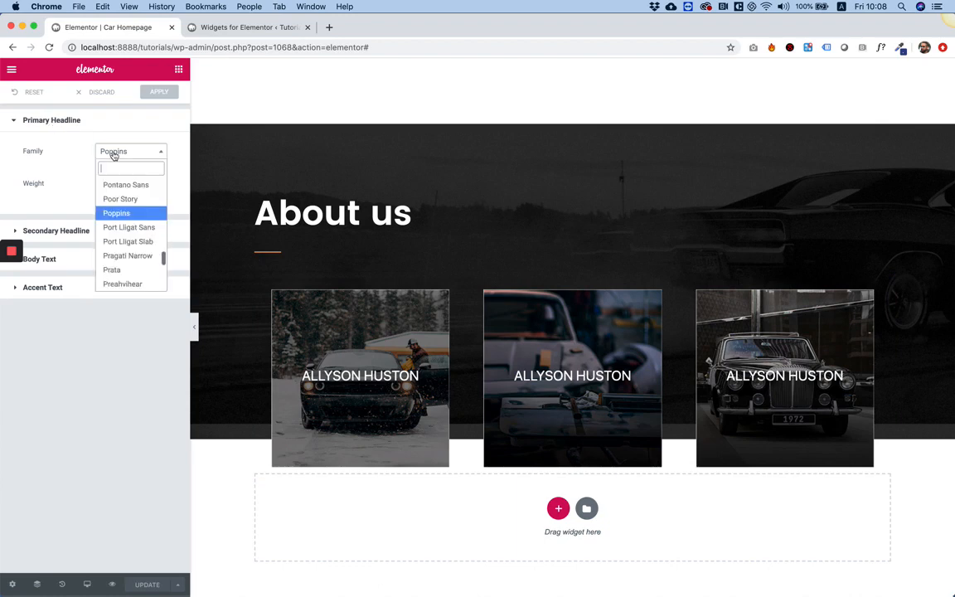
{"action": "type", "text": "play"}
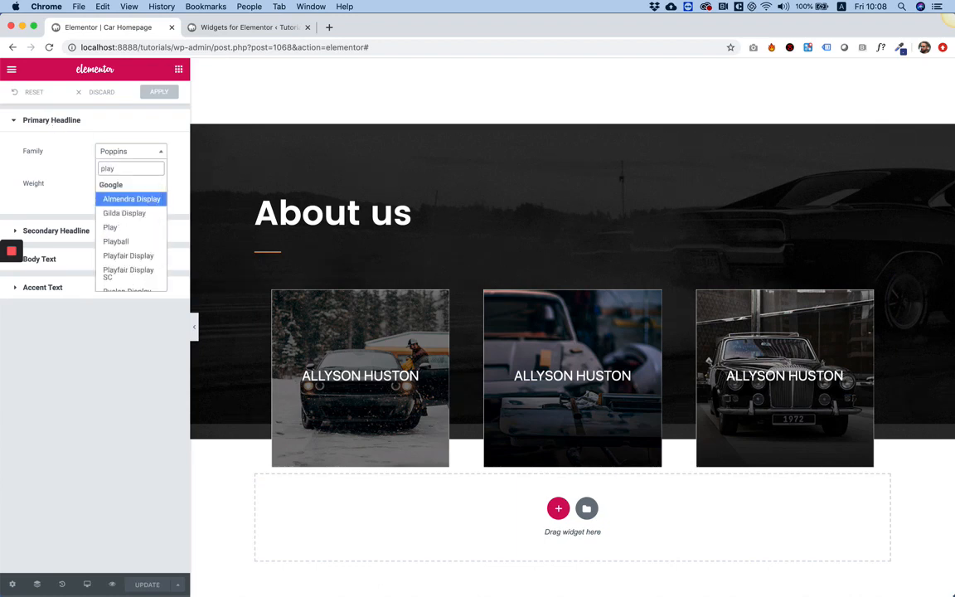
{"action": "left_click", "coordinate": [129, 255]}
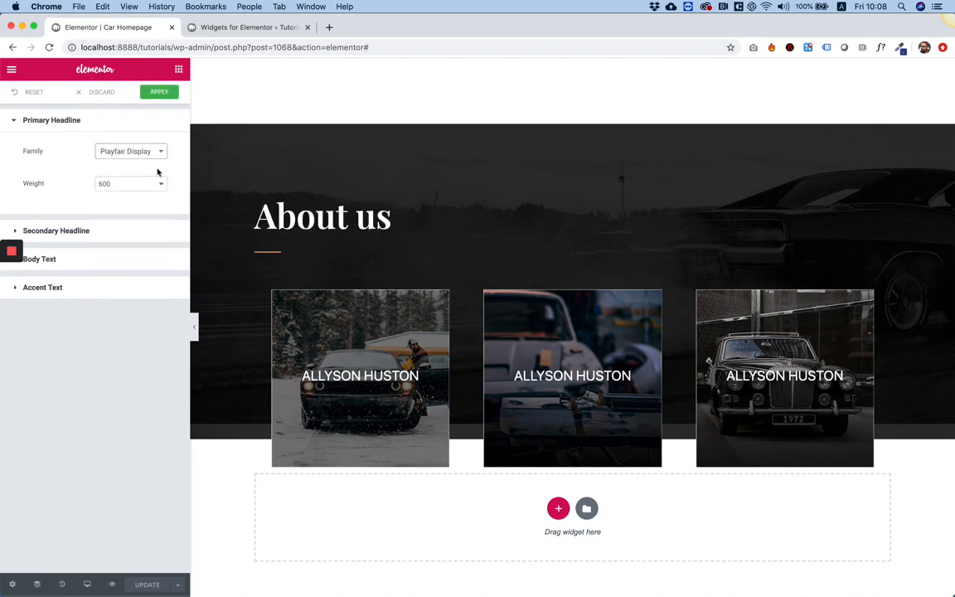
{"action": "left_click", "coordinate": [134, 188]}
{"action": "left_click", "coordinate": [129, 193]}
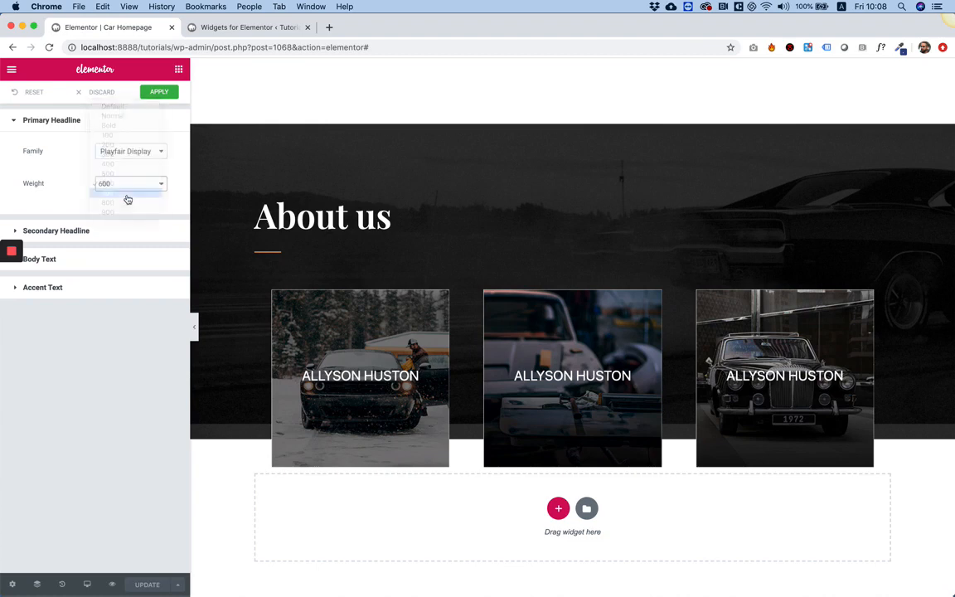
{"action": "left_click", "coordinate": [162, 96]}
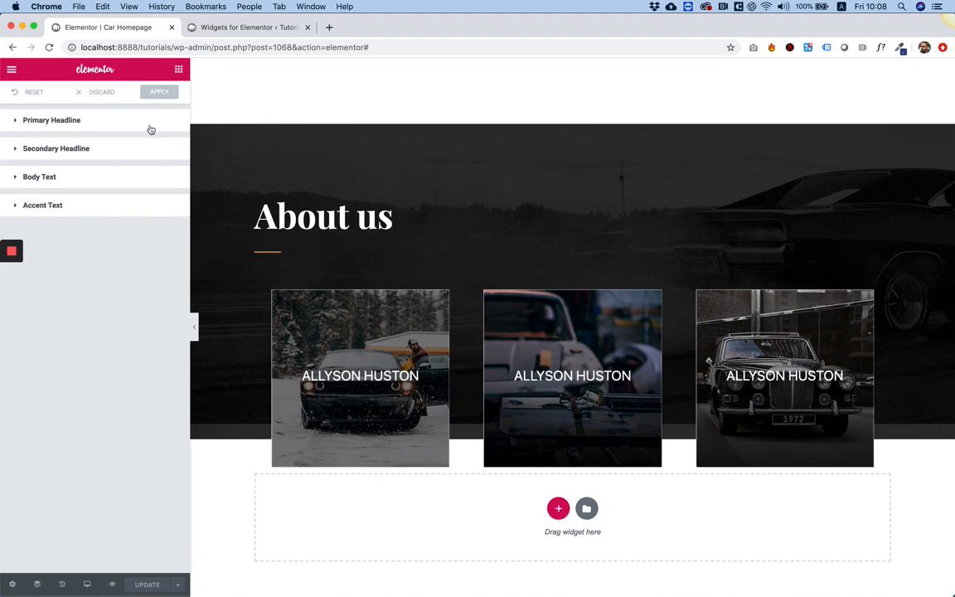
Change the default Body Text font family to Montserrat and apply it
{"action": "left_click", "coordinate": [46, 178]}
{"action": "left_click", "coordinate": [112, 210]}
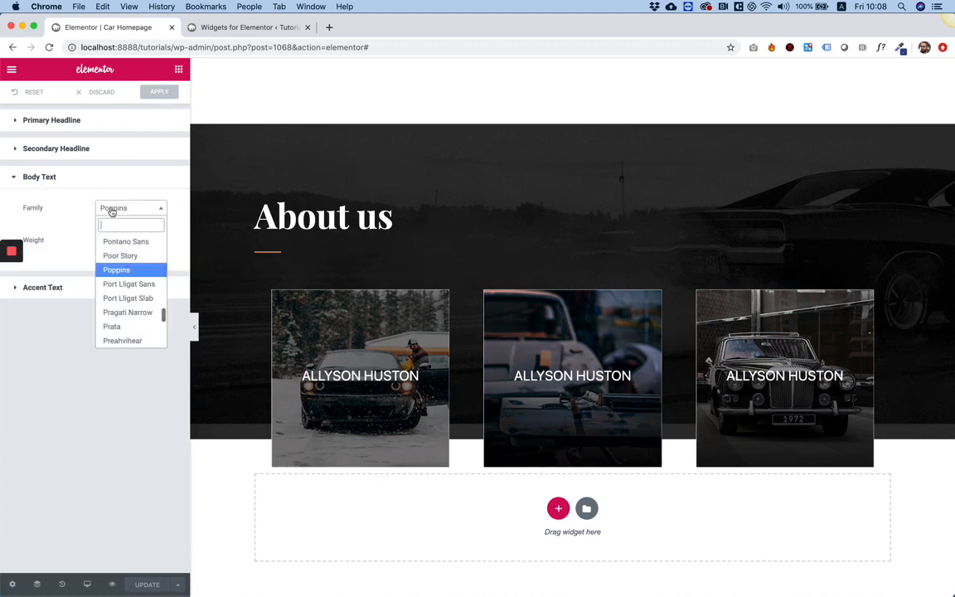
{"action": "type", "text": "mont"}
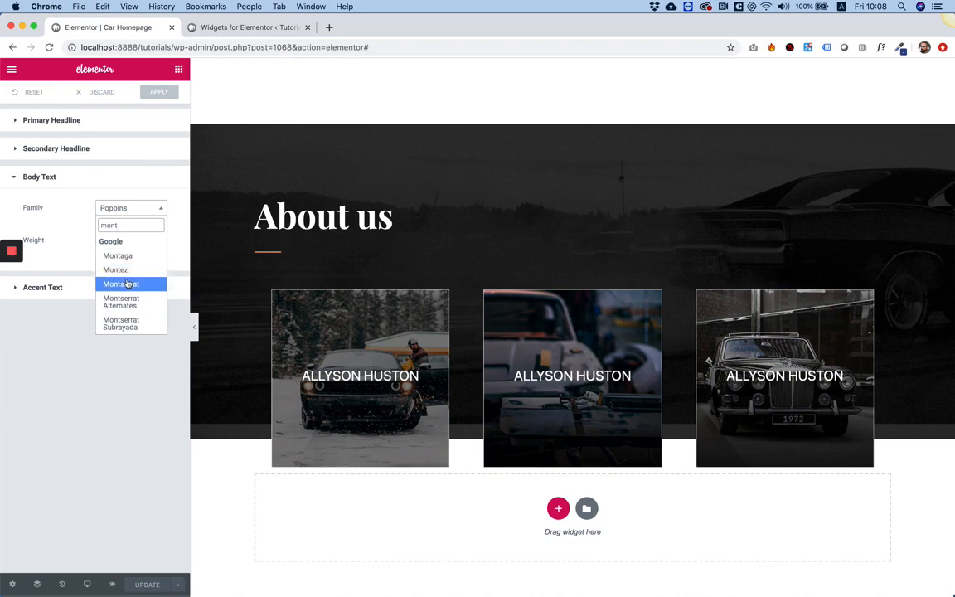
{"action": "left_click", "coordinate": [128, 285]}
{"action": "left_click", "coordinate": [159, 92]}
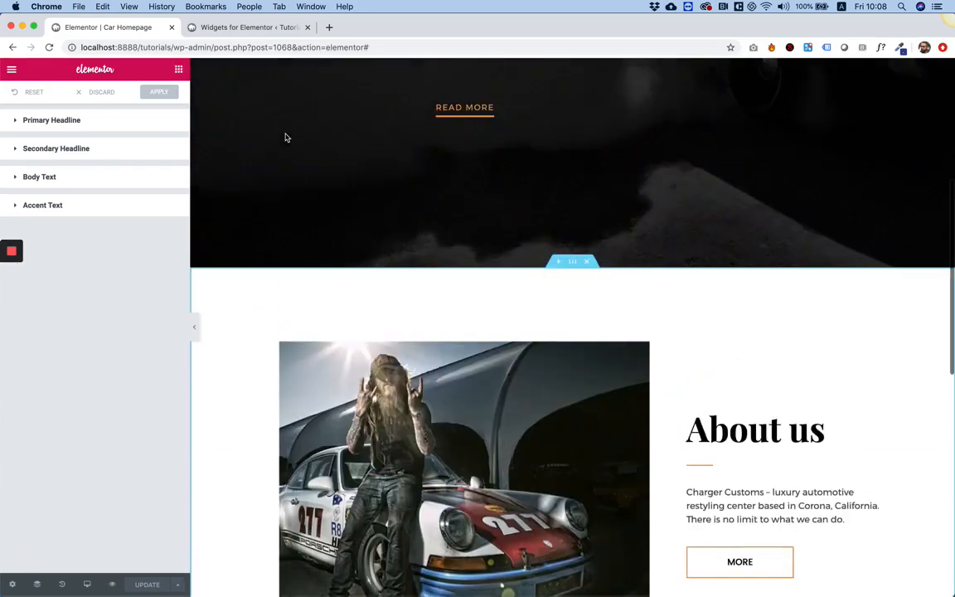
Give the heading above the three cards and the divider beneath it a left padding of 30 px each
{"action": "scroll", "coordinate": [286, 137], "scroll_direction": "down", "scroll_amount": 15}
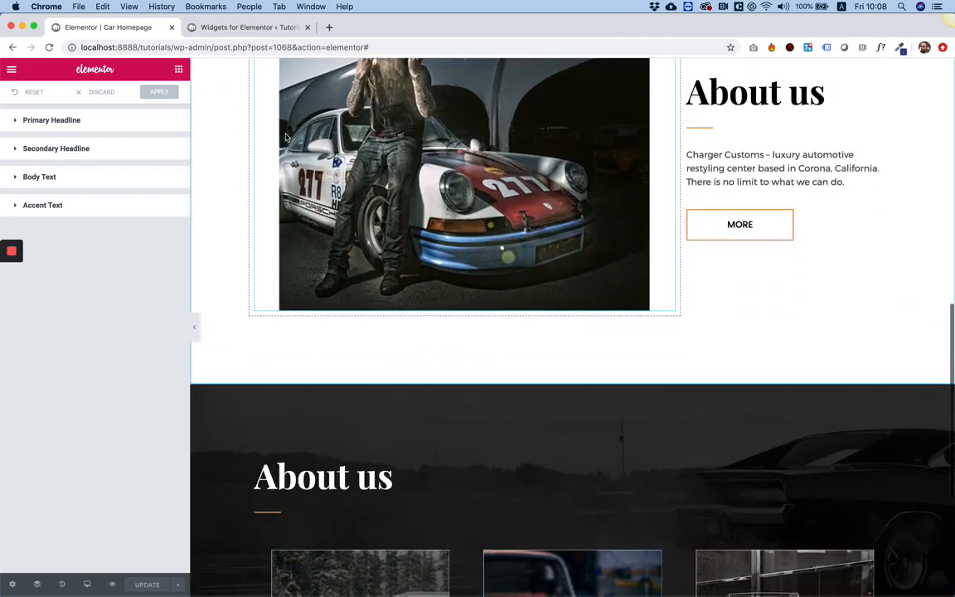
{"action": "scroll", "coordinate": [285, 138], "scroll_direction": "up", "scroll_amount": 4}
{"action": "scroll", "coordinate": [285, 138], "scroll_direction": "down", "scroll_amount": 4}
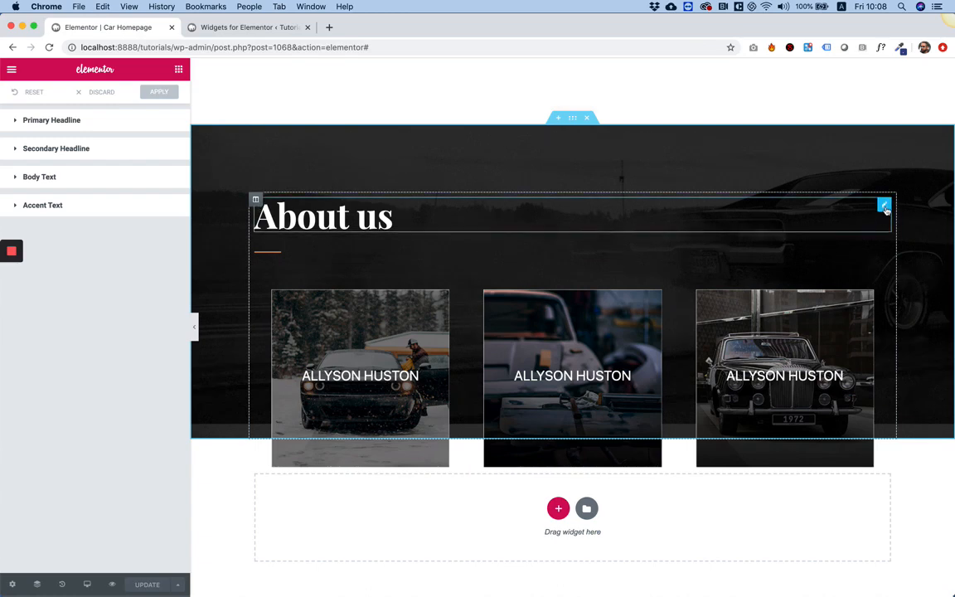
{"action": "left_click", "coordinate": [886, 210]}
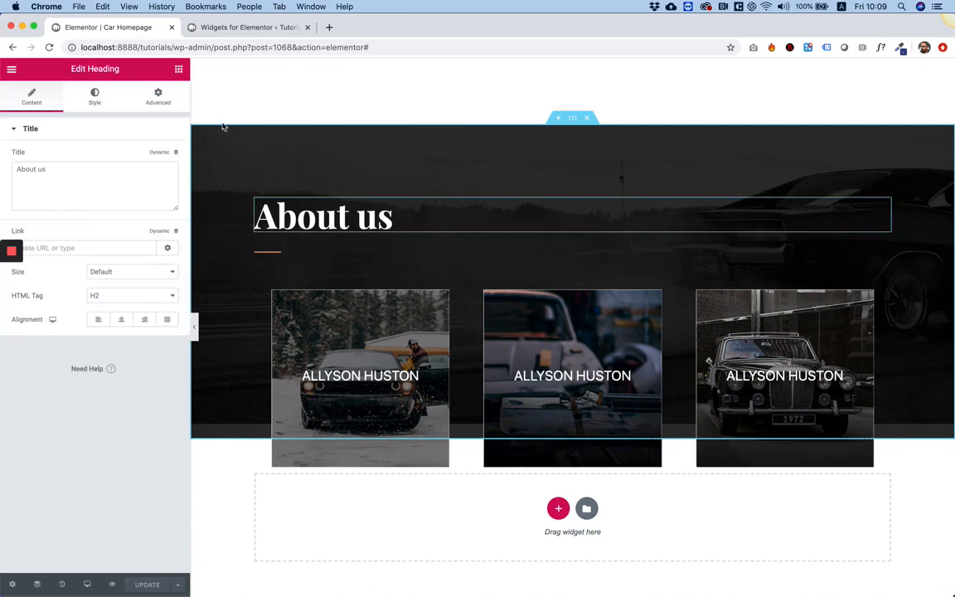
{"action": "left_click", "coordinate": [155, 99]}
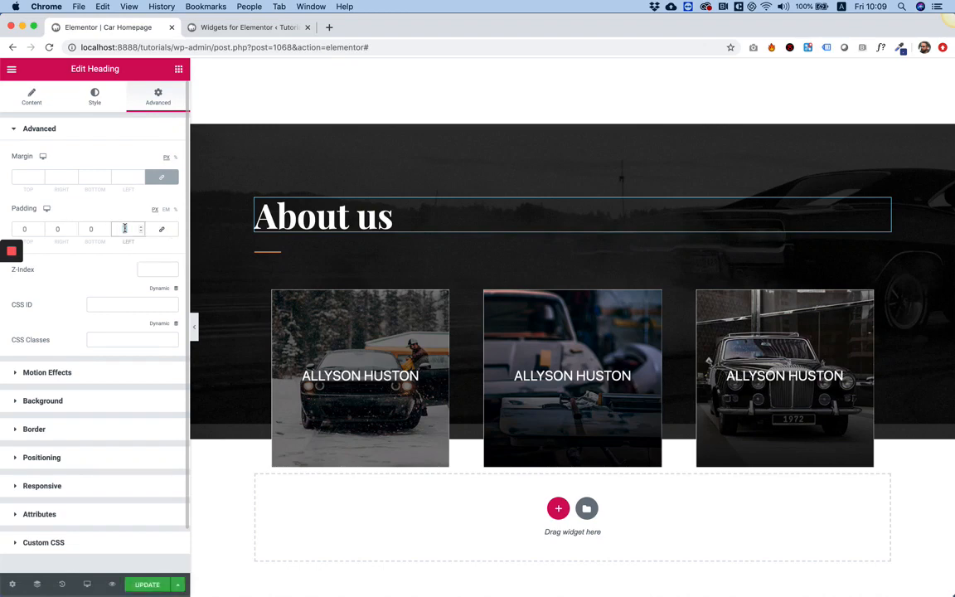
{"action": "type", "text": "30"}
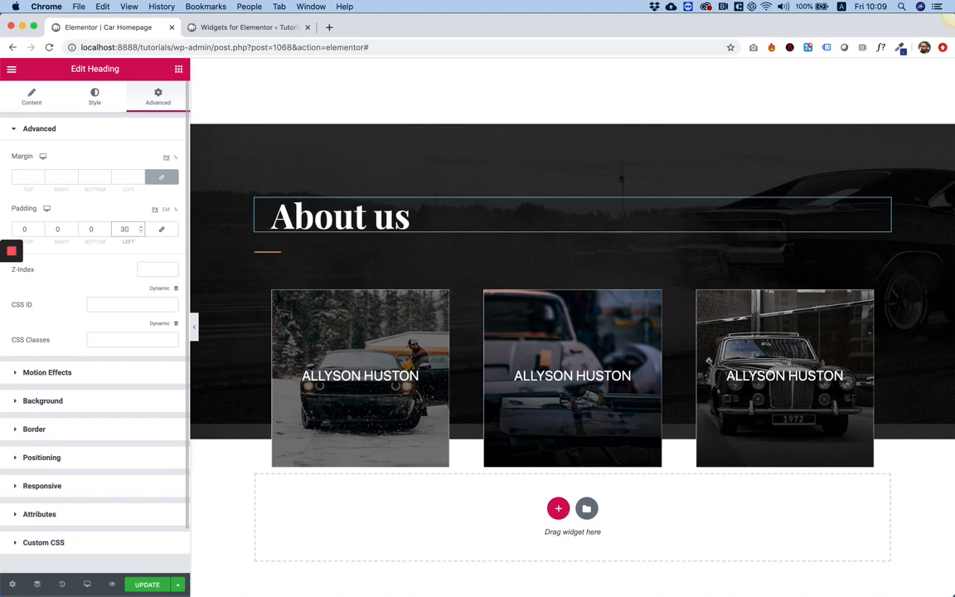
{"action": "left_click", "coordinate": [348, 253]}
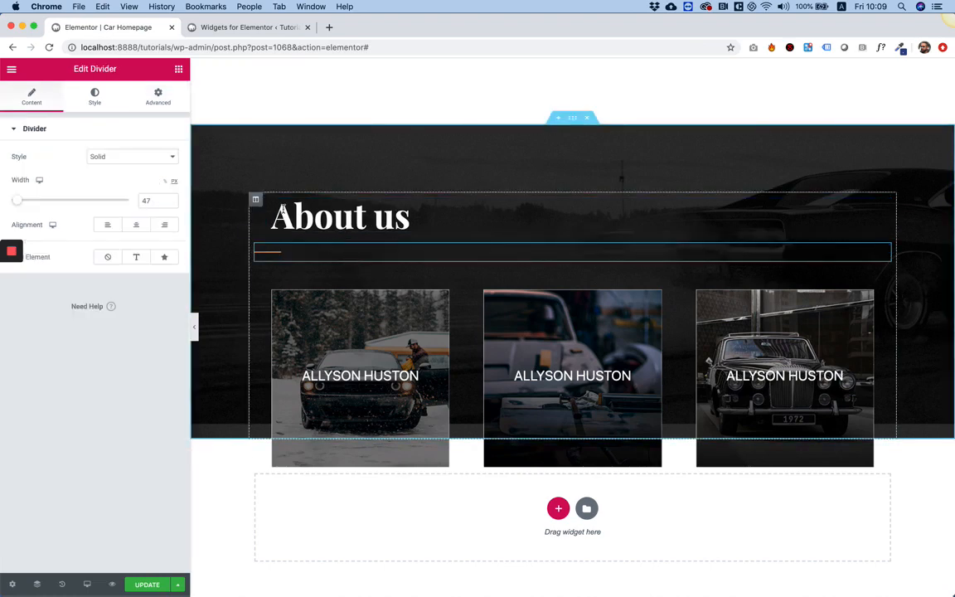
{"action": "left_click", "coordinate": [158, 97]}
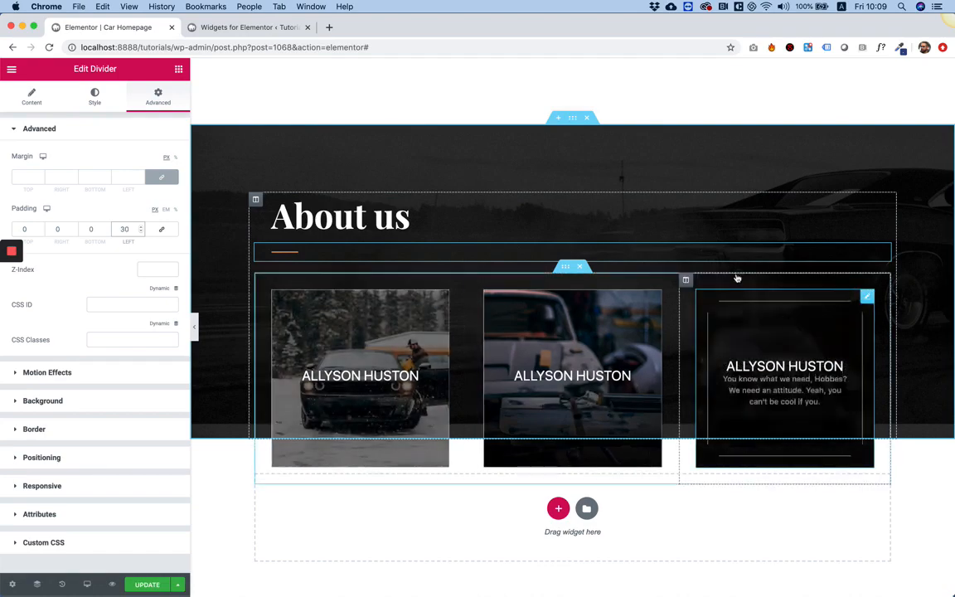
Review the page with the new fonts, from the hero down to the hover cards section
{"action": "scroll", "coordinate": [333, 187], "scroll_direction": "up", "scroll_amount": 12}
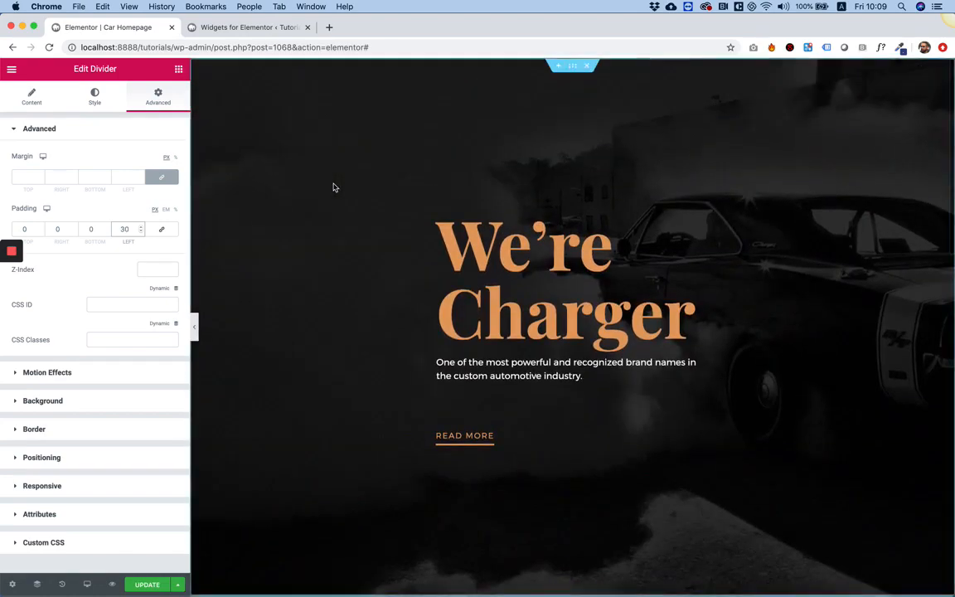
{"action": "scroll", "coordinate": [334, 188], "scroll_direction": "down", "scroll_amount": 10}
{"action": "scroll", "coordinate": [333, 187], "scroll_direction": "up", "scroll_amount": 10}
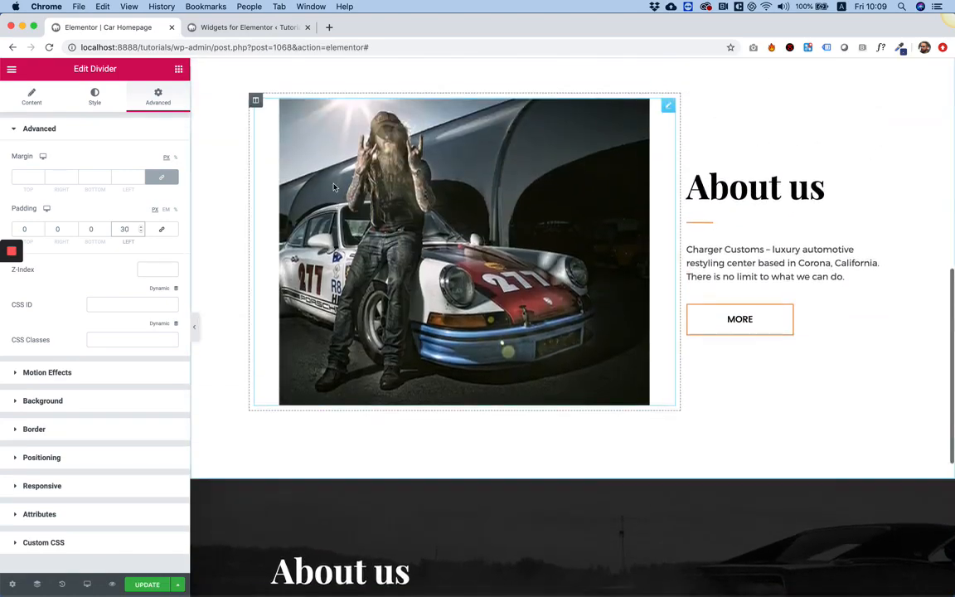
{"action": "scroll", "coordinate": [345, 262], "scroll_direction": "down", "scroll_amount": 8}
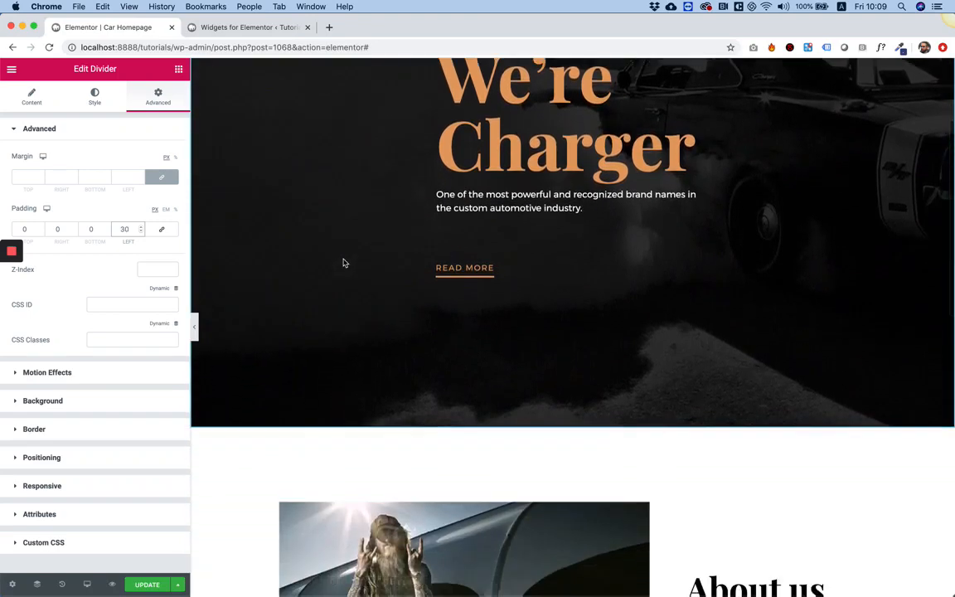
{"action": "scroll", "coordinate": [344, 263], "scroll_direction": "down", "scroll_amount": 3}
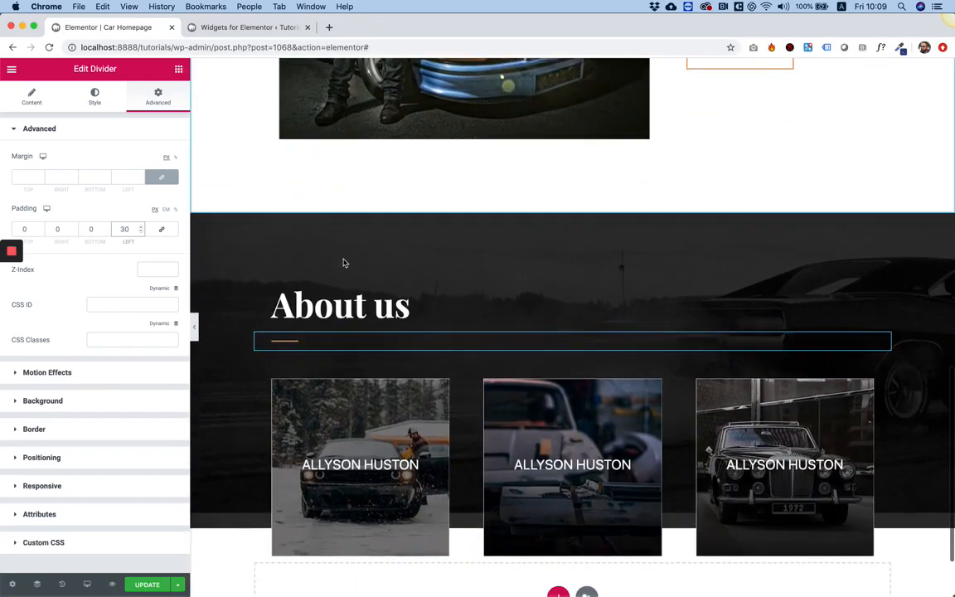
{"action": "scroll", "coordinate": [548, 437], "scroll_direction": "down", "scroll_amount": 2}
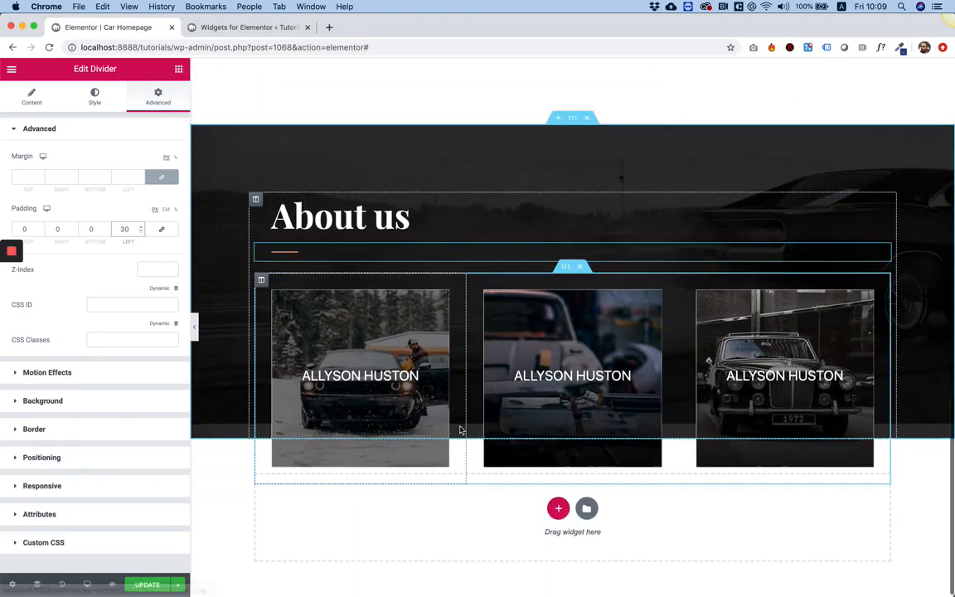
Switch to Photoshop and examine the Projects section and its distance from the Services cards in the design
{"action": "mouse_move", "coordinate": [513, 588]}
{"action": "left_click", "coordinate": [478, 579]}
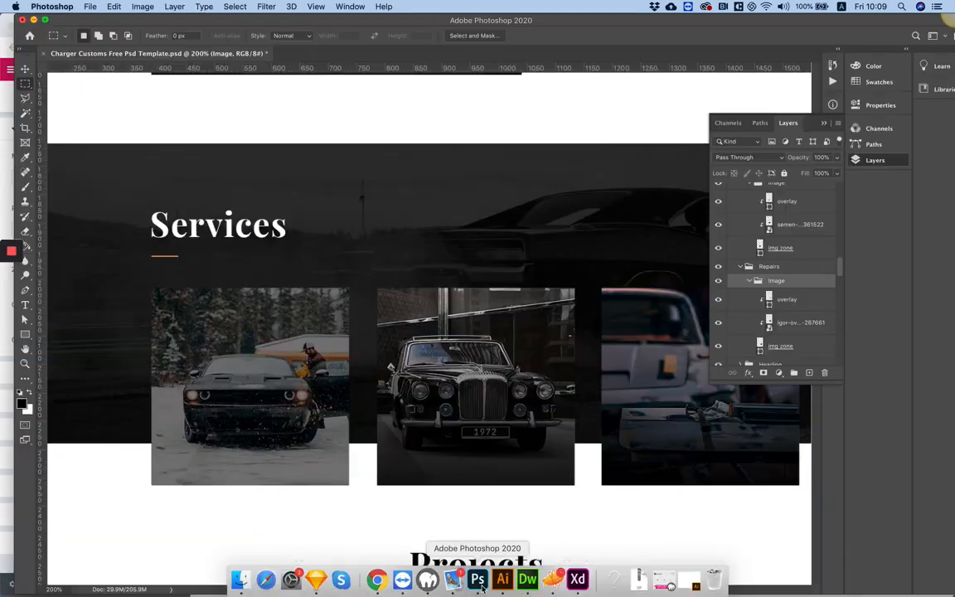
{"action": "scroll", "coordinate": [510, 269], "scroll_direction": "down", "scroll_amount": 5}
{"action": "scroll", "coordinate": [510, 270], "scroll_direction": "down", "scroll_amount": 5}
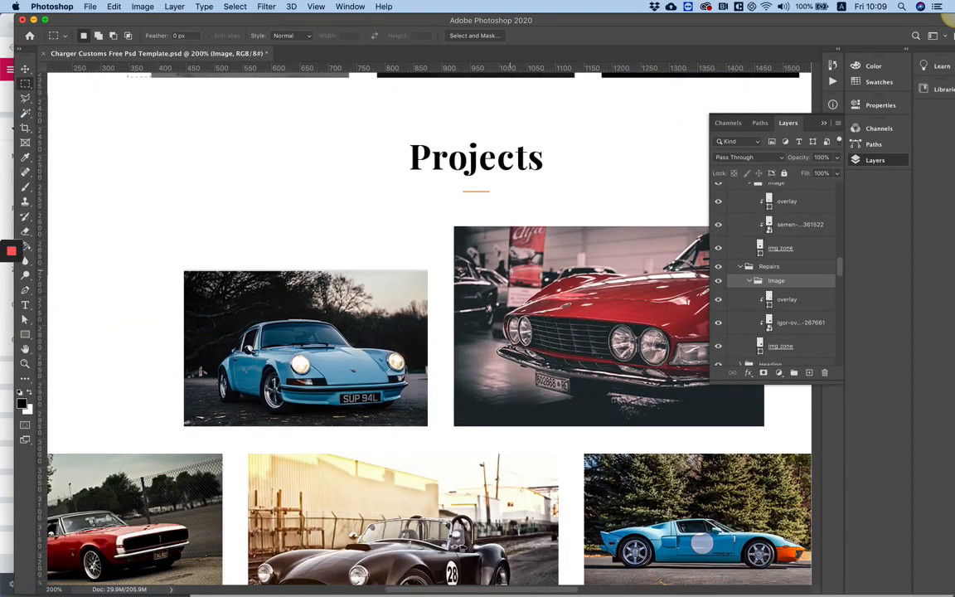
{"action": "scroll", "coordinate": [511, 269], "scroll_direction": "up", "scroll_amount": 6}
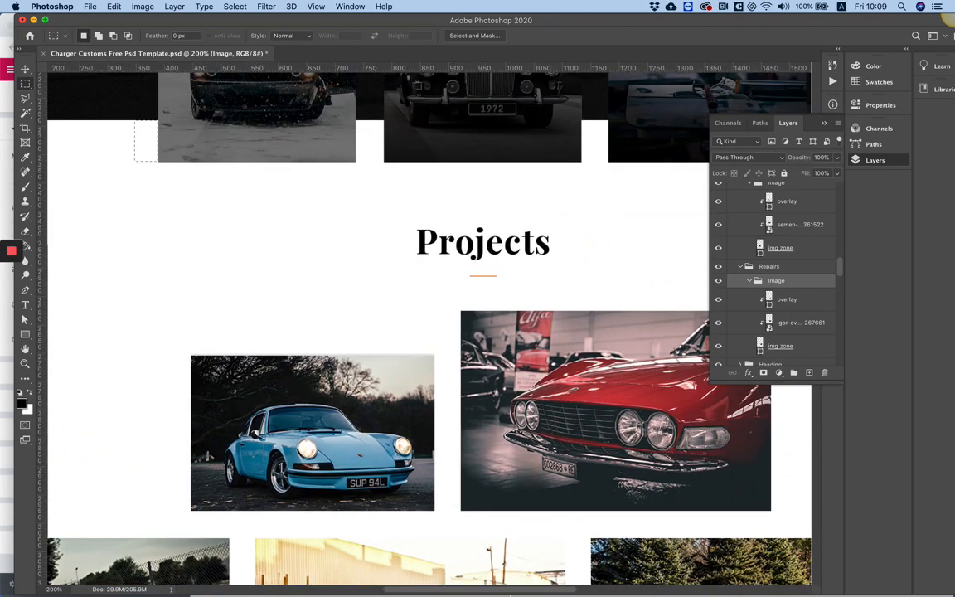
{"action": "mouse_move", "coordinate": [508, 595]}
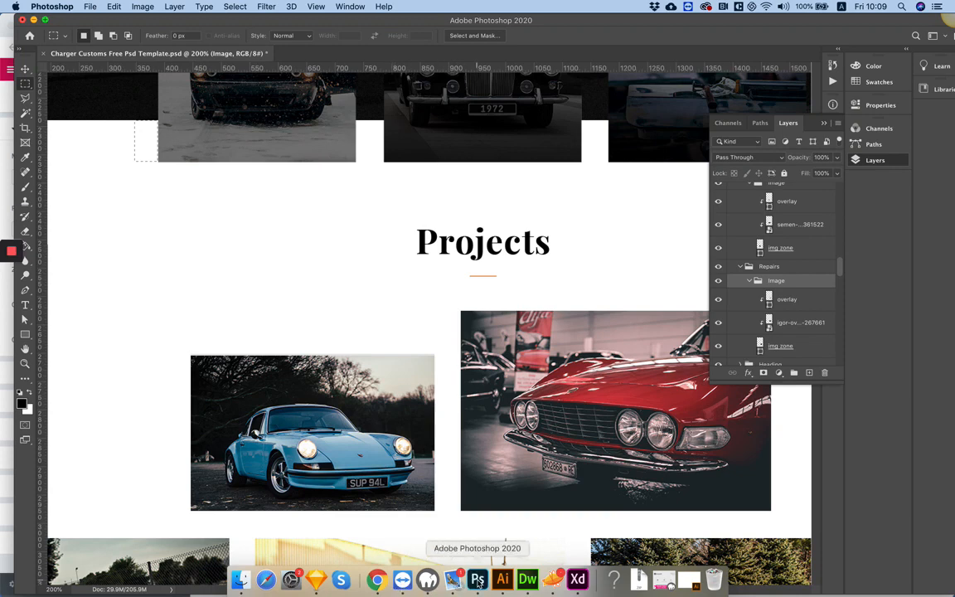
Switch back to Chrome and add a new single-column section below the cards section
{"action": "left_click", "coordinate": [376, 580]}
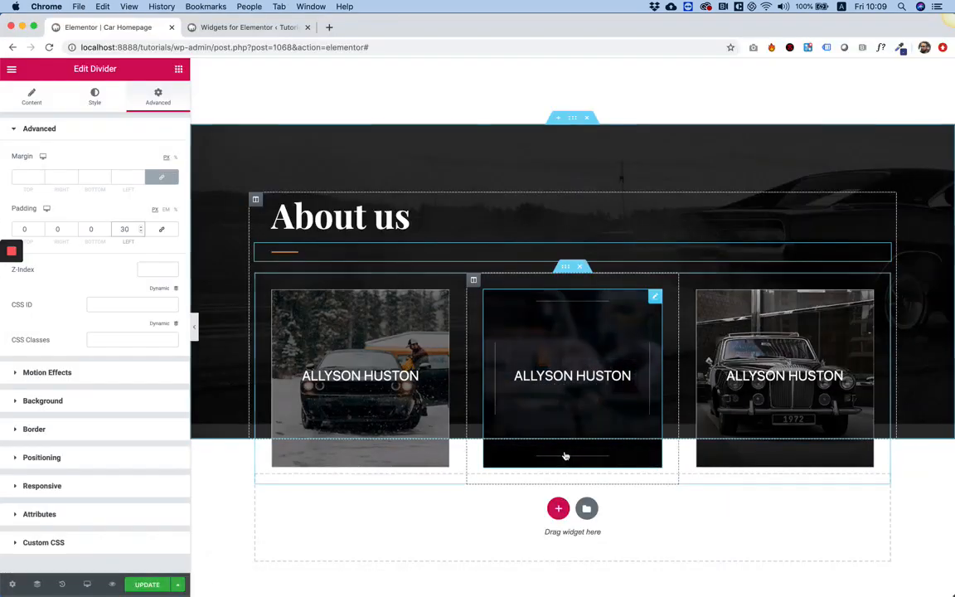
{"action": "left_click", "coordinate": [558, 508]}
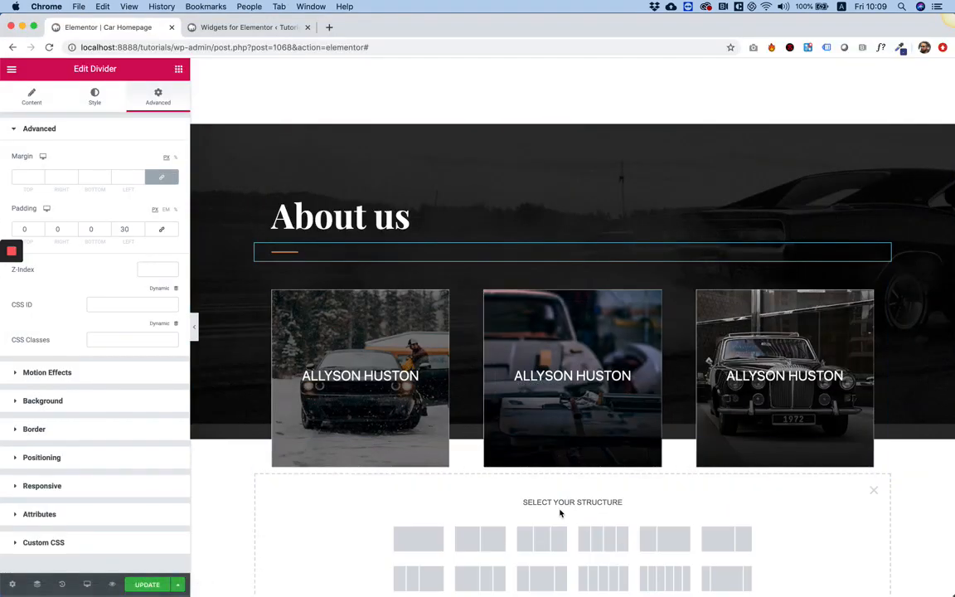
{"action": "left_click", "coordinate": [436, 538]}
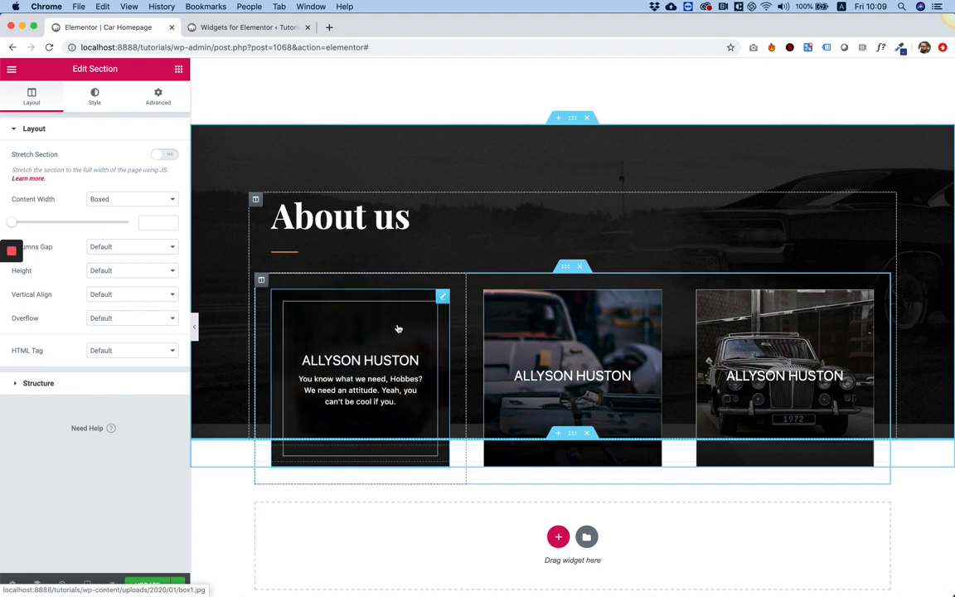
Set the new section's padding to 150 px on all sides and save the page
{"action": "right_click", "coordinate": [222, 453]}
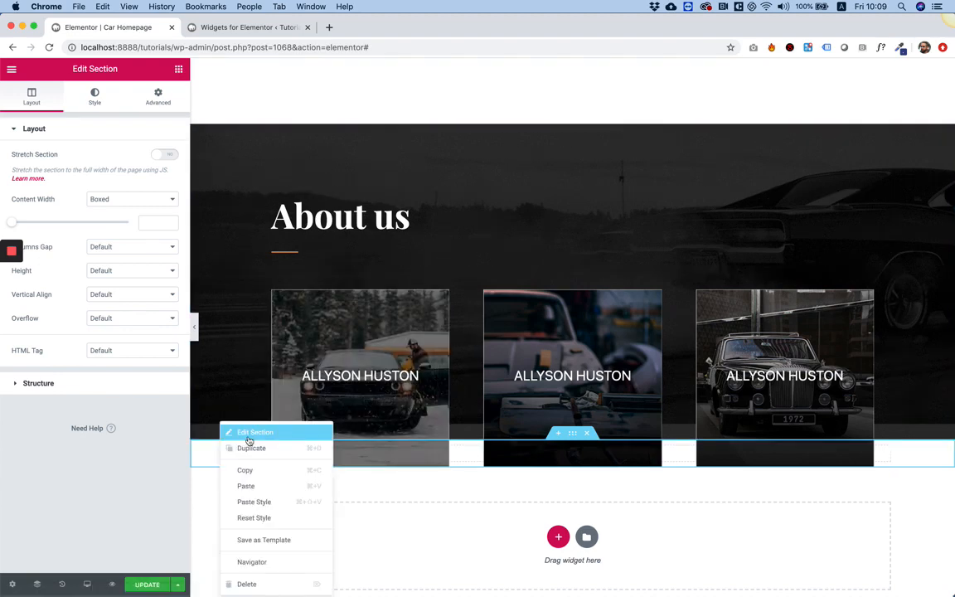
{"action": "left_click", "coordinate": [247, 439]}
{"action": "left_click", "coordinate": [158, 103]}
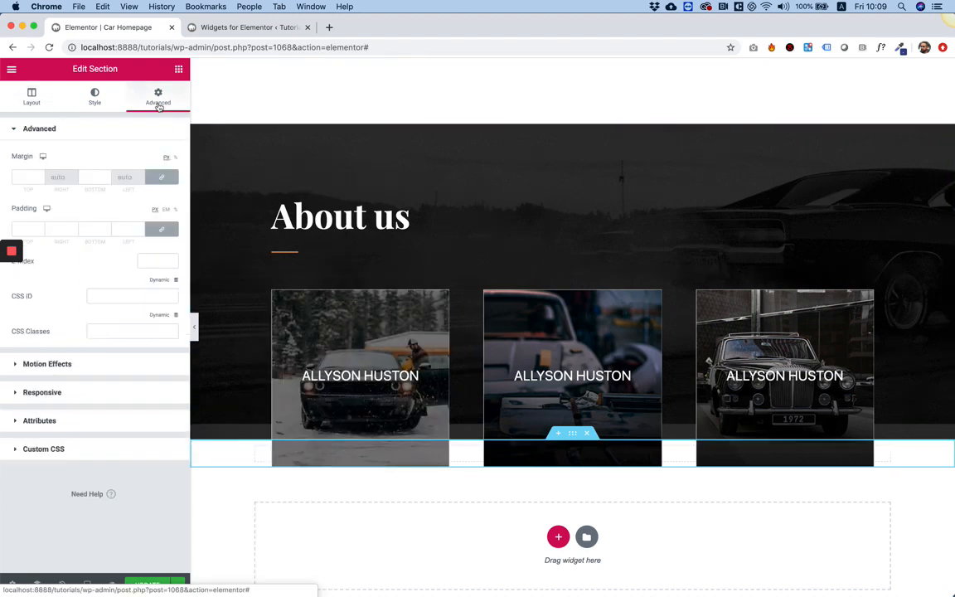
{"action": "left_click", "coordinate": [27, 228]}
{"action": "type", "text": "120"}
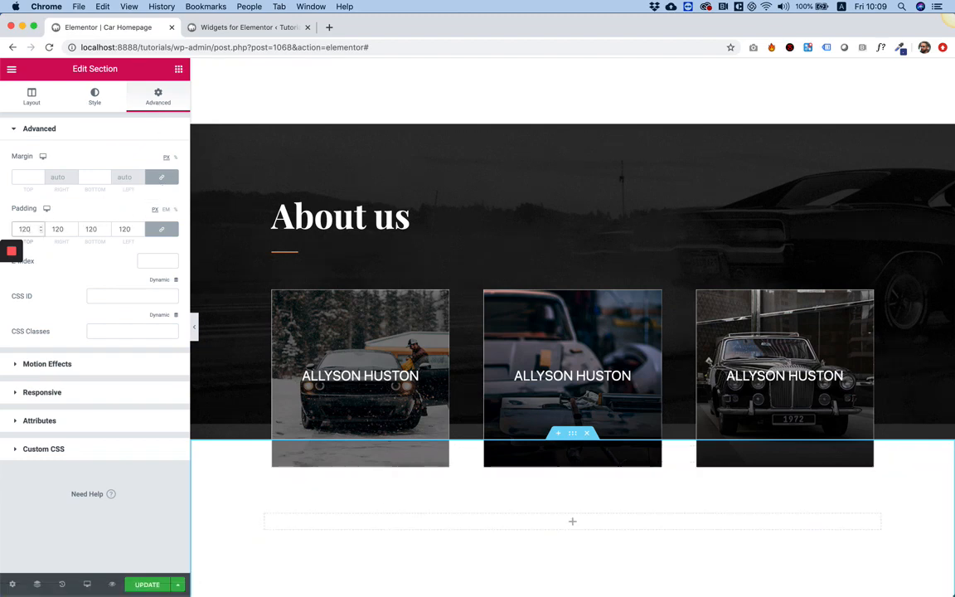
{"action": "scroll", "coordinate": [589, 357], "scroll_direction": "down", "scroll_amount": 3}
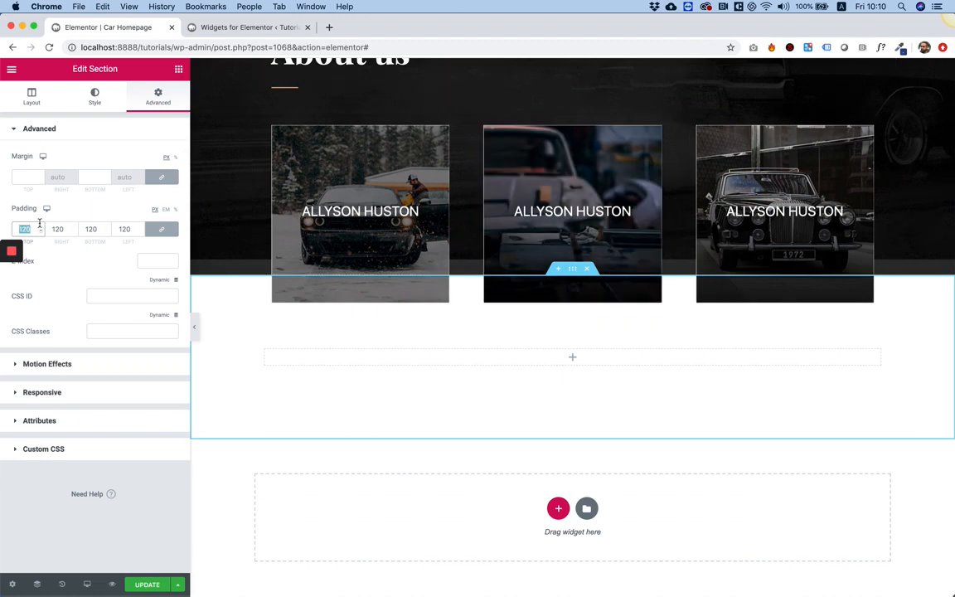
{"action": "type", "text": "150"}
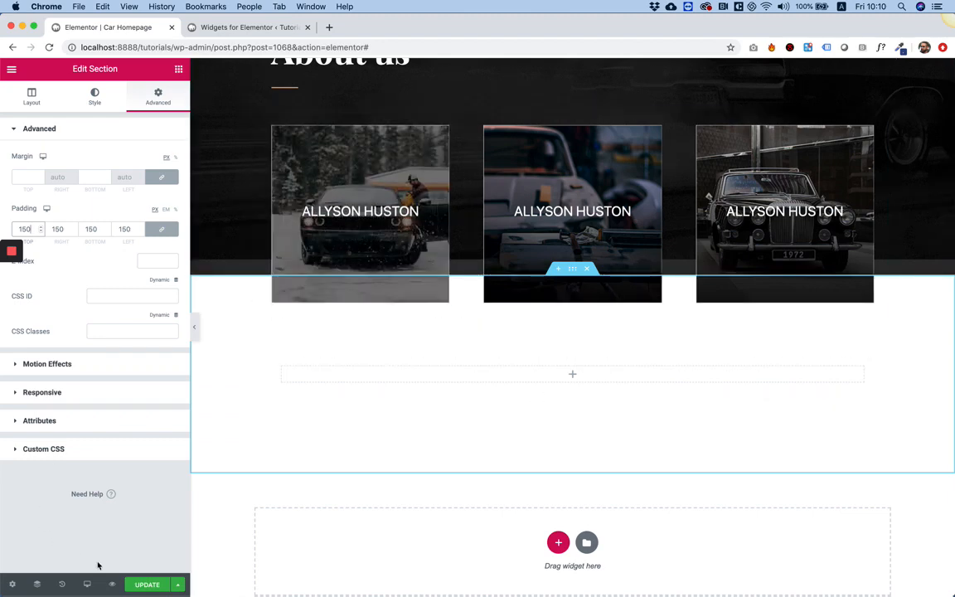
Copy the About us heading from the section beside the driver photo and paste it into the new empty section below the cards
{"action": "scroll", "coordinate": [579, 375], "scroll_direction": "up", "scroll_amount": 10}
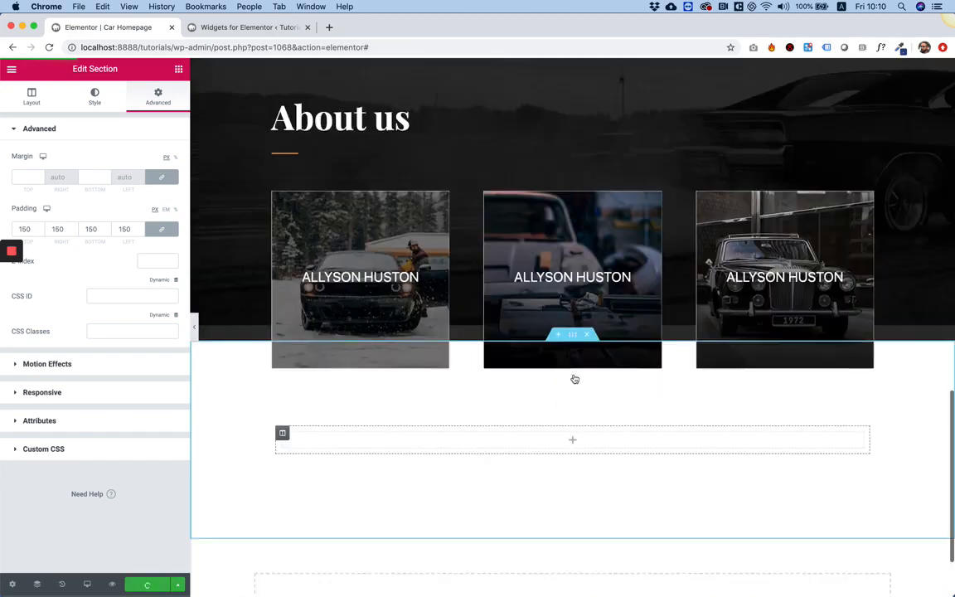
{"action": "right_click", "coordinate": [778, 477]}
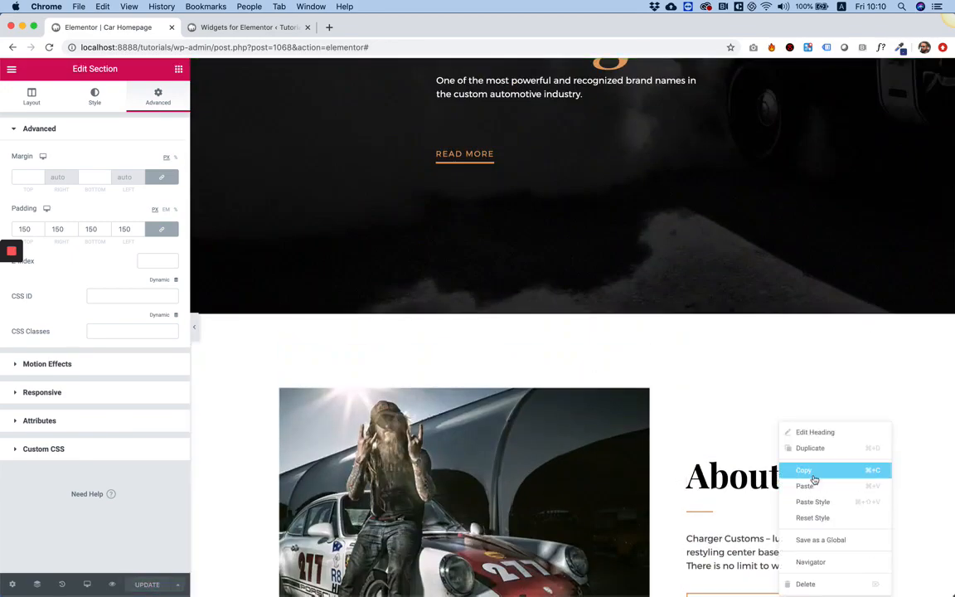
{"action": "left_click", "coordinate": [811, 469]}
{"action": "scroll", "coordinate": [817, 475], "scroll_direction": "down", "scroll_amount": 10}
{"action": "scroll", "coordinate": [572, 373], "scroll_direction": "down", "scroll_amount": 5}
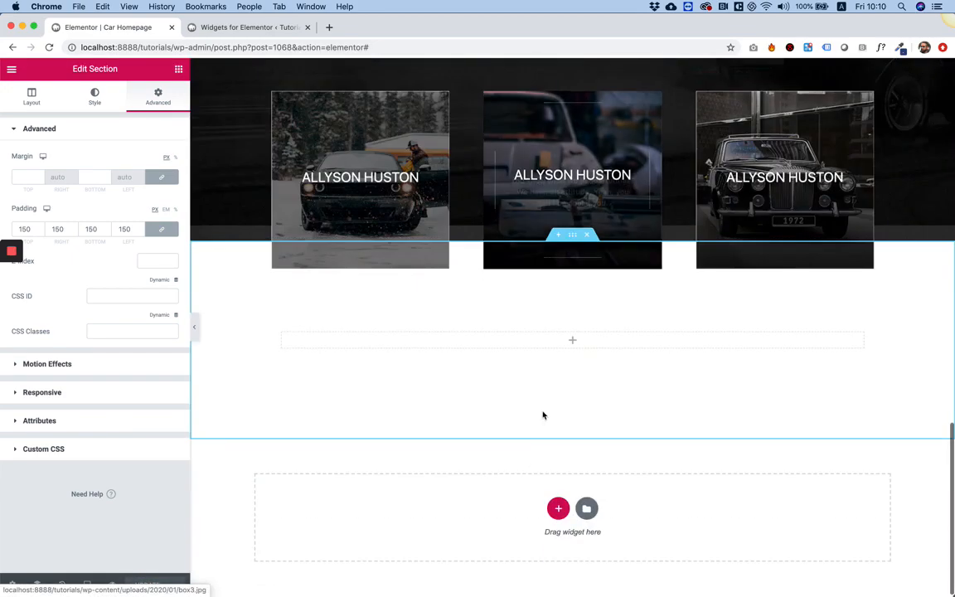
{"action": "right_click", "coordinate": [566, 340]}
{"action": "left_click", "coordinate": [575, 345]}
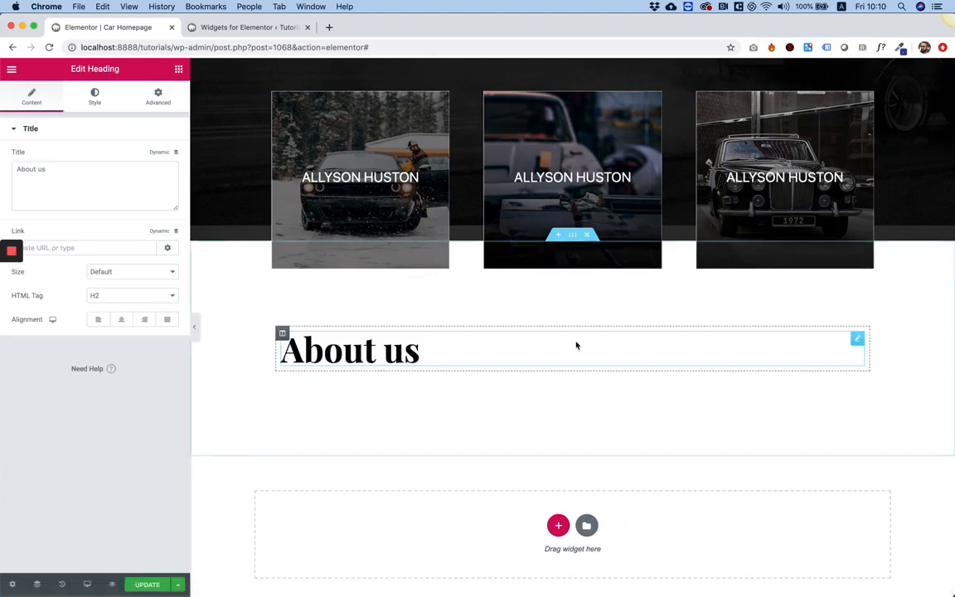
Center the pasted heading and change its title to "Projects"
{"action": "left_click", "coordinate": [121, 320]}
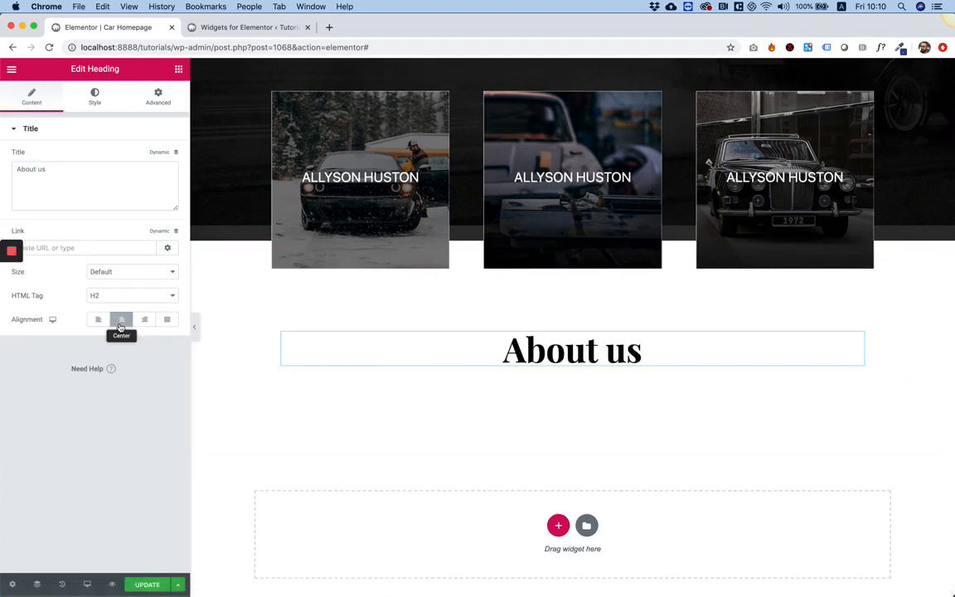
{"action": "triple_click", "coordinate": [98, 171]}
{"action": "type", "text": "Pro"}
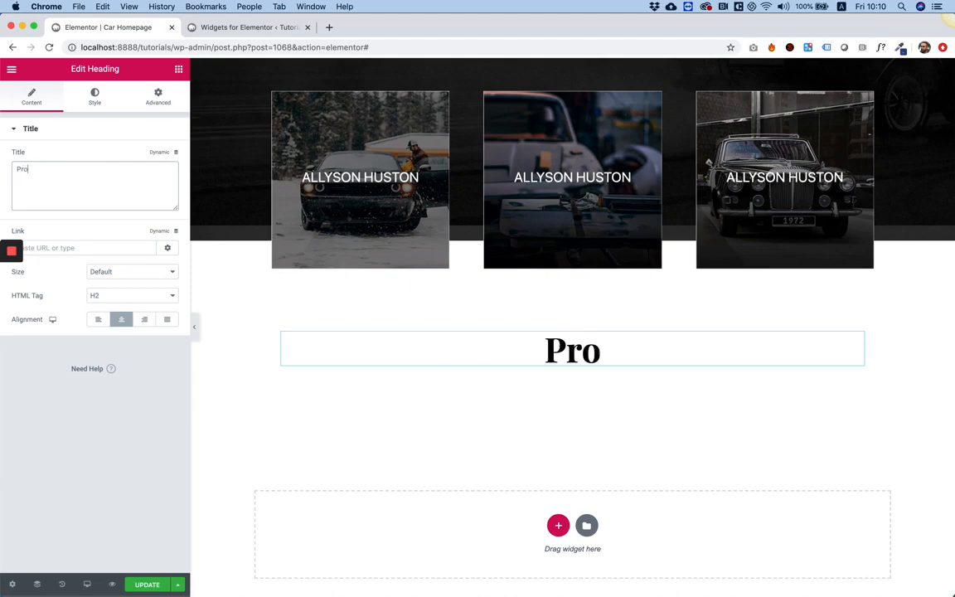
{"action": "type", "text": "jects"}
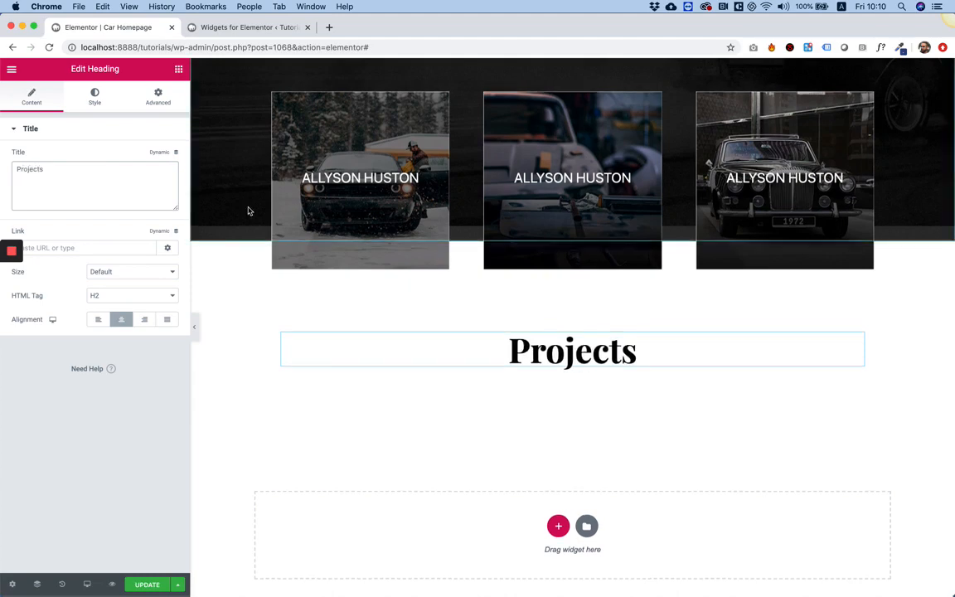
Change the title of the white heading above the three car cards to "Services"
{"action": "scroll", "coordinate": [247, 209], "scroll_direction": "up", "scroll_amount": 3}
{"action": "left_click", "coordinate": [410, 135]}
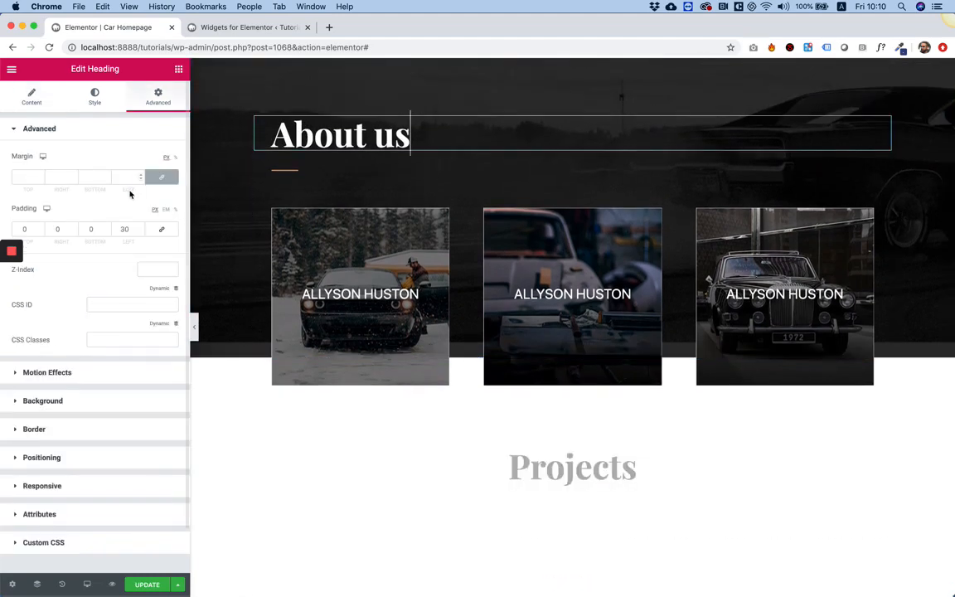
{"action": "left_click", "coordinate": [32, 97]}
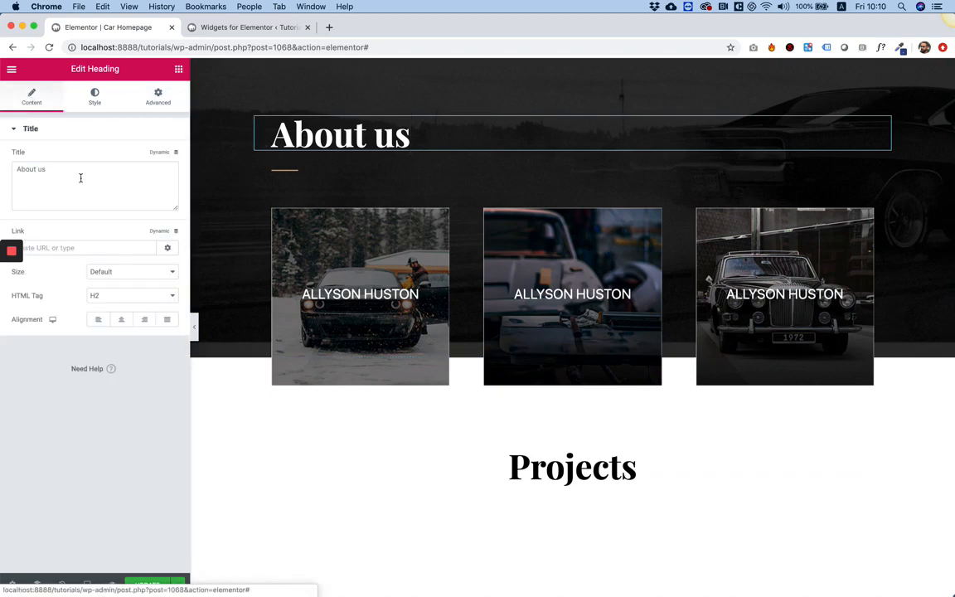
{"action": "triple_click", "coordinate": [79, 184]}
{"action": "type", "text": "Services"}
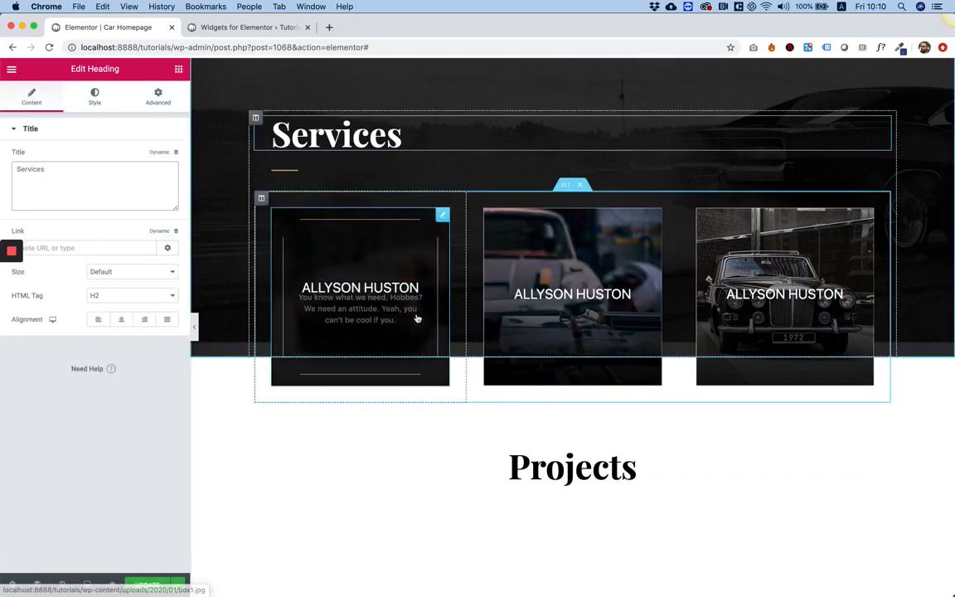
Copy the orange divider under the Services heading, paste it below the Projects heading and align it to the center
{"action": "scroll", "coordinate": [620, 418], "scroll_direction": "down", "scroll_amount": 1}
{"action": "scroll", "coordinate": [621, 419], "scroll_direction": "up", "scroll_amount": 2}
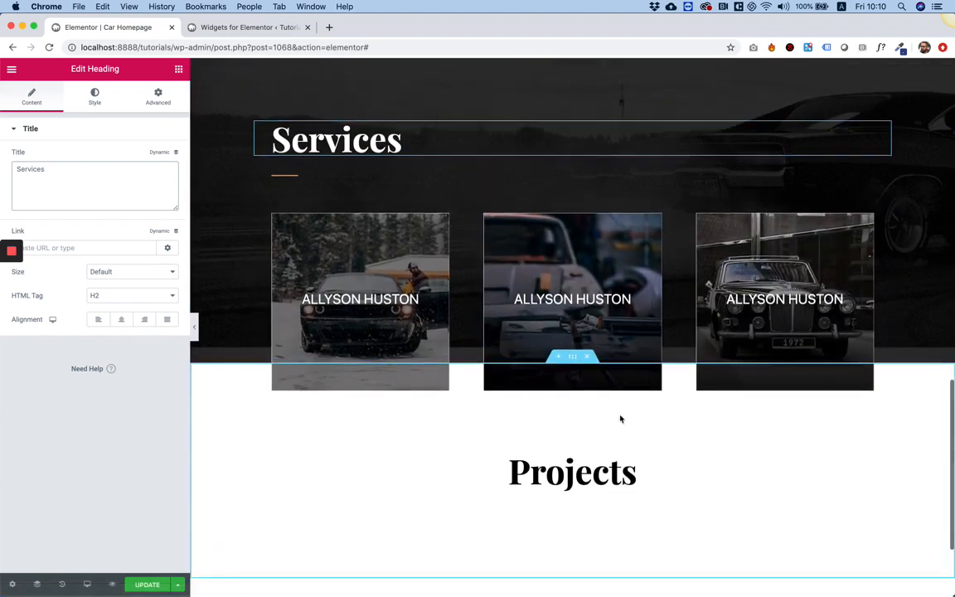
{"action": "right_click", "coordinate": [313, 201]}
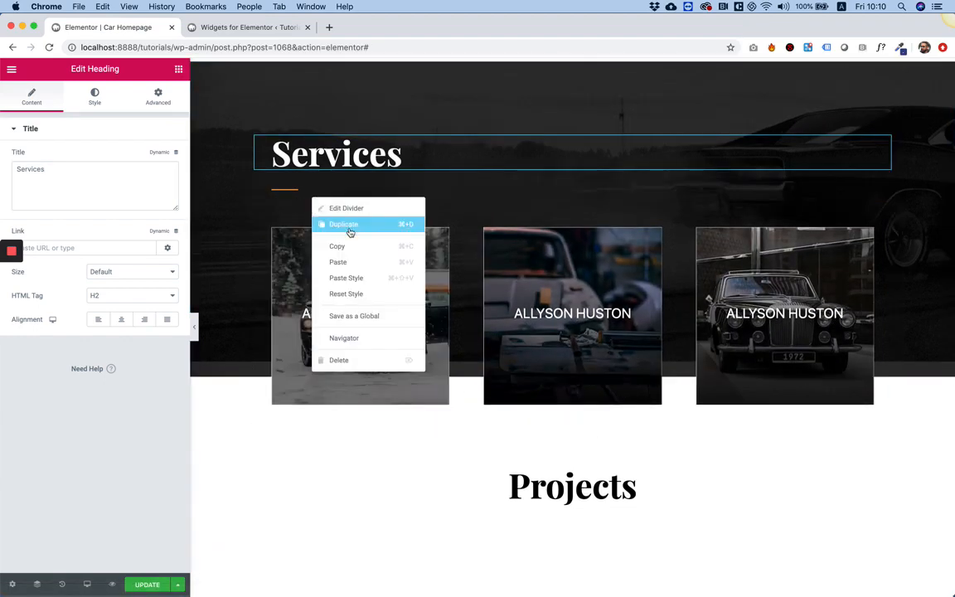
{"action": "left_click", "coordinate": [337, 246]}
{"action": "right_click", "coordinate": [570, 490]}
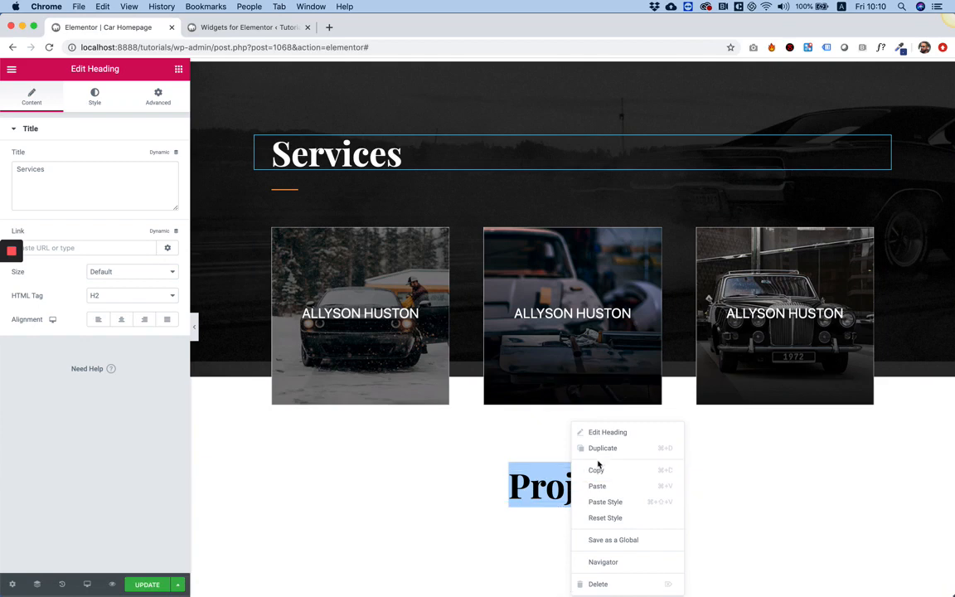
{"action": "left_click", "coordinate": [601, 486]}
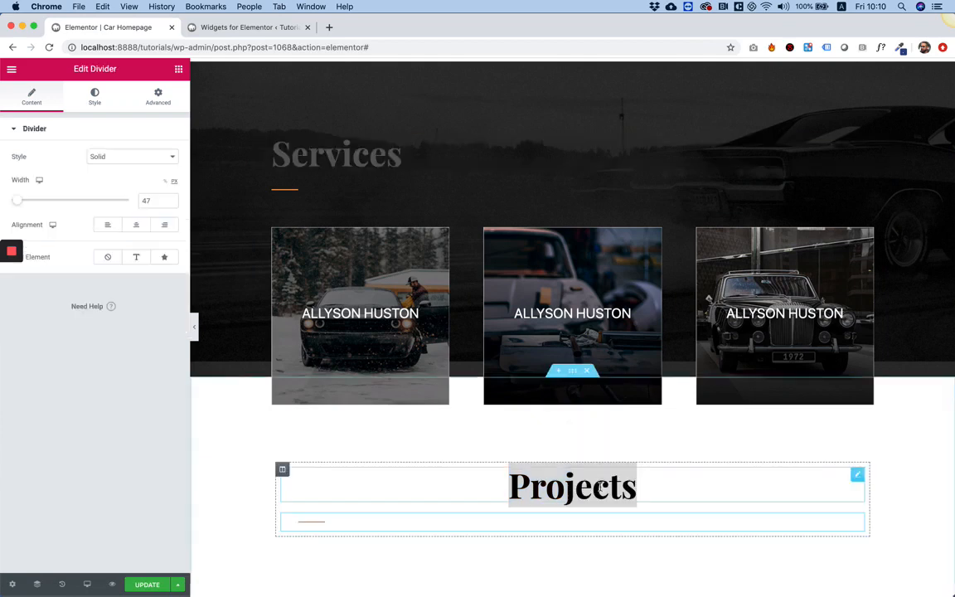
{"action": "left_click", "coordinate": [136, 224]}
{"action": "scroll", "coordinate": [509, 354], "scroll_direction": "down", "scroll_amount": 4}
{"action": "scroll", "coordinate": [509, 354], "scroll_direction": "down", "scroll_amount": 1}
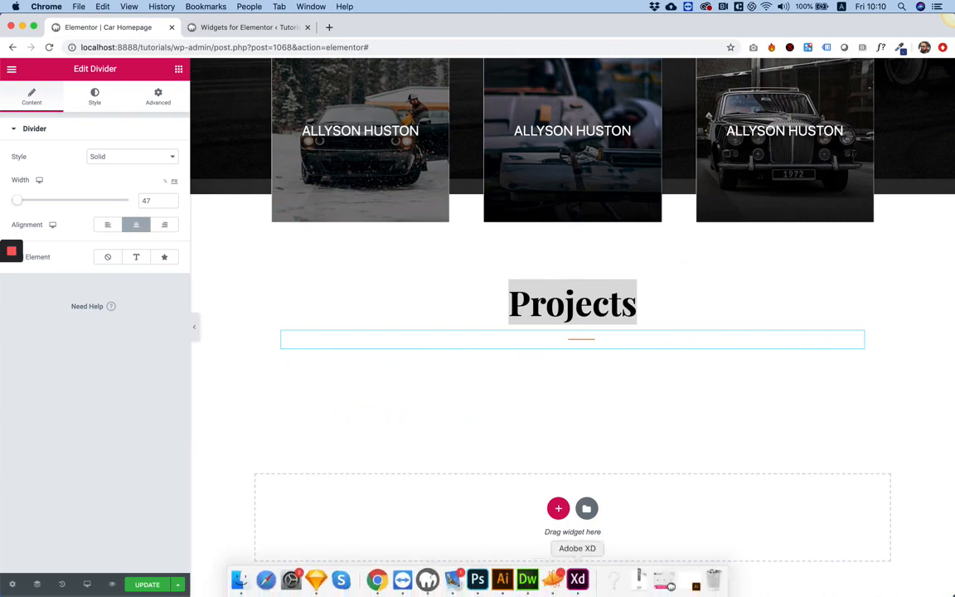
Switch to Photoshop and examine how the car photos in the Projects gallery are arranged across its two rows
{"action": "left_click", "coordinate": [478, 580]}
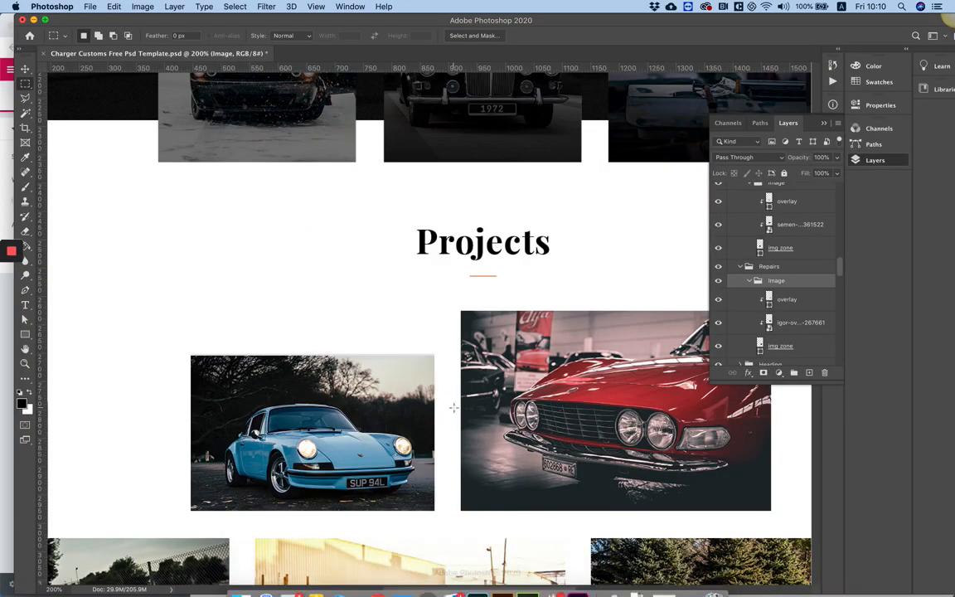
{"action": "scroll", "coordinate": [709, 420], "scroll_direction": "down", "scroll_amount": 5}
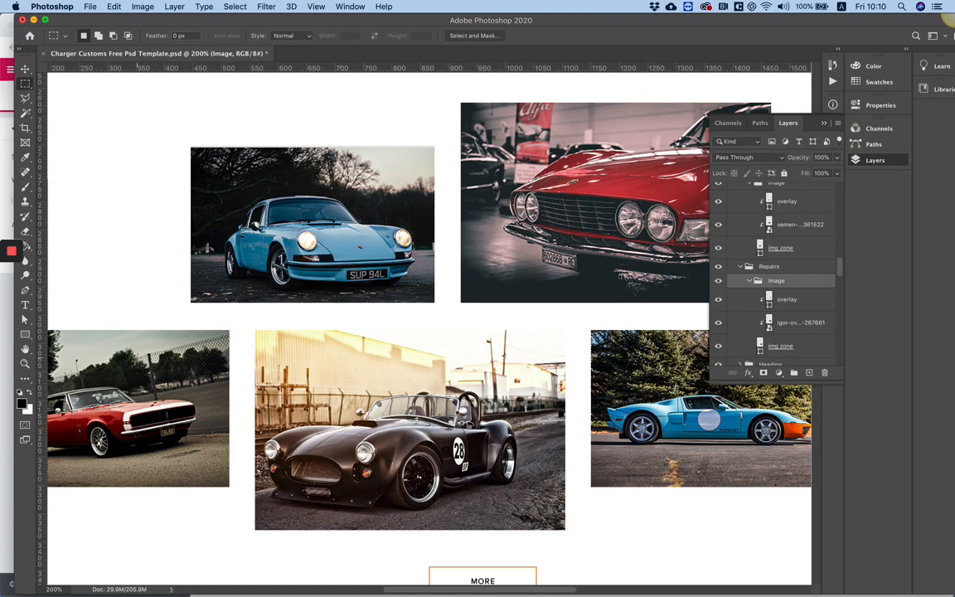
{"action": "scroll", "coordinate": [138, 358], "scroll_direction": "left", "scroll_amount": 3}
{"action": "scroll", "coordinate": [137, 357], "scroll_direction": "right", "scroll_amount": 5}
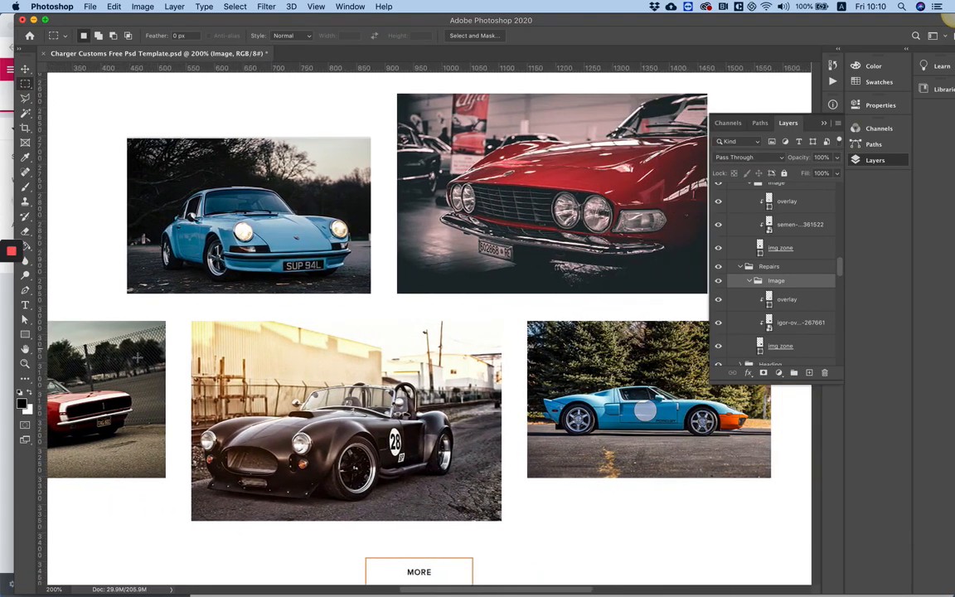
{"action": "scroll", "coordinate": [137, 357], "scroll_direction": "up", "scroll_amount": 5}
{"action": "scroll", "coordinate": [138, 357], "scroll_direction": "right", "scroll_amount": 2}
{"action": "scroll", "coordinate": [138, 358], "scroll_direction": "left", "scroll_amount": 5}
{"action": "scroll", "coordinate": [138, 357], "scroll_direction": "down", "scroll_amount": 2}
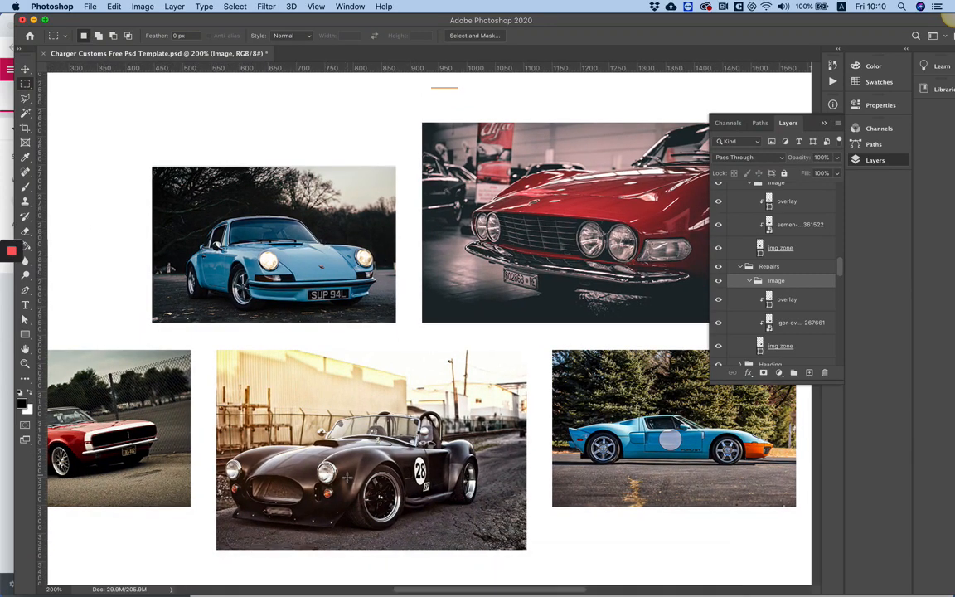
Switch back to Chrome and add two stacked two-column inner sections below the Projects divider
{"action": "mouse_move", "coordinate": [387, 594]}
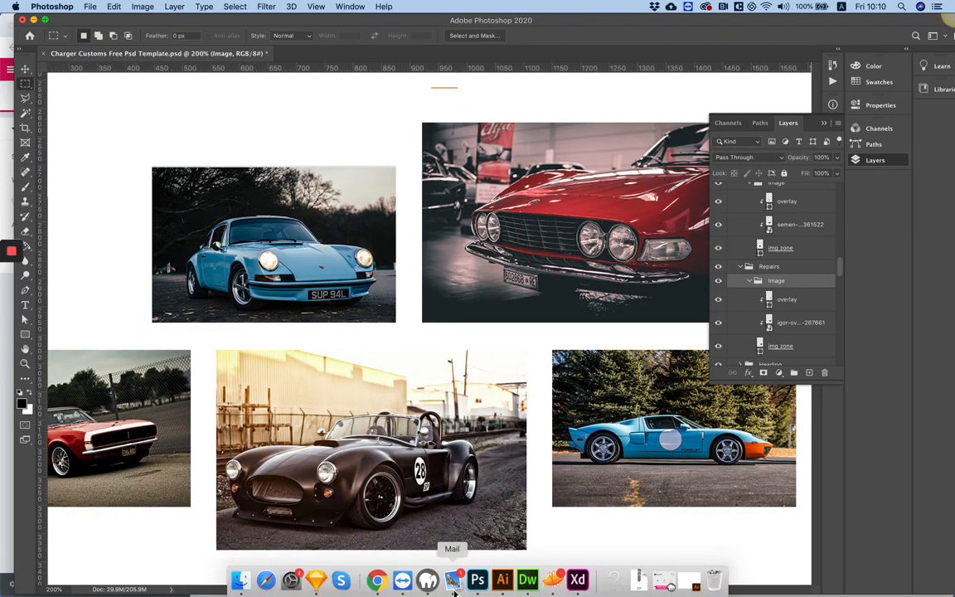
{"action": "left_click", "coordinate": [376, 579]}
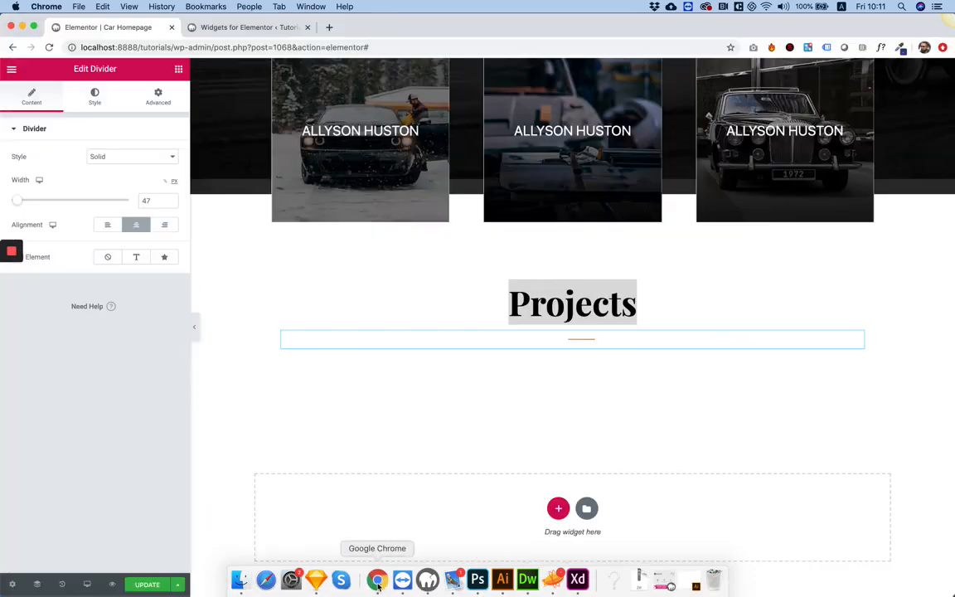
{"action": "left_click", "coordinate": [179, 71]}
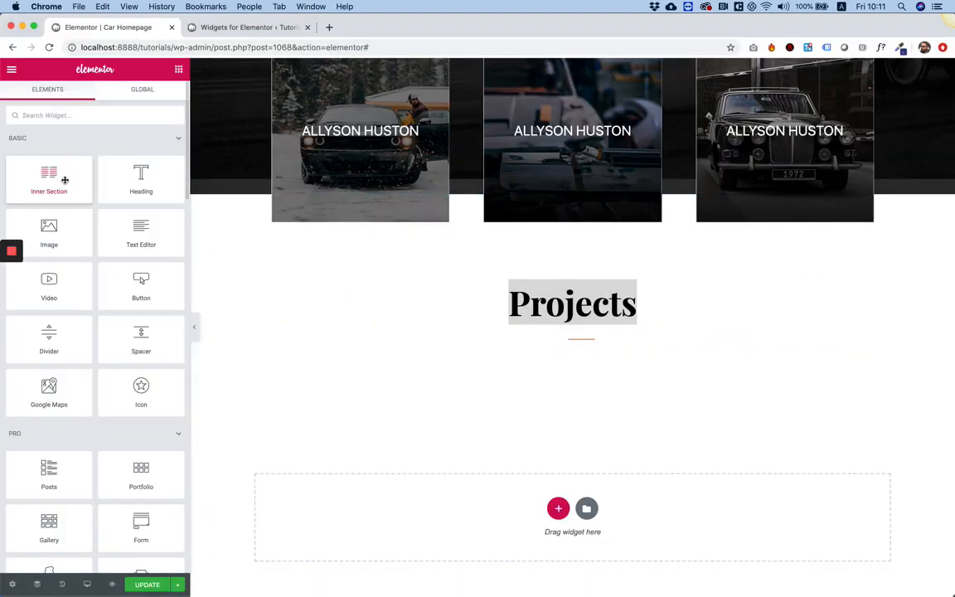
{"action": "left_click_drag", "start_coordinate": [45, 181], "coordinate": [497, 354]}
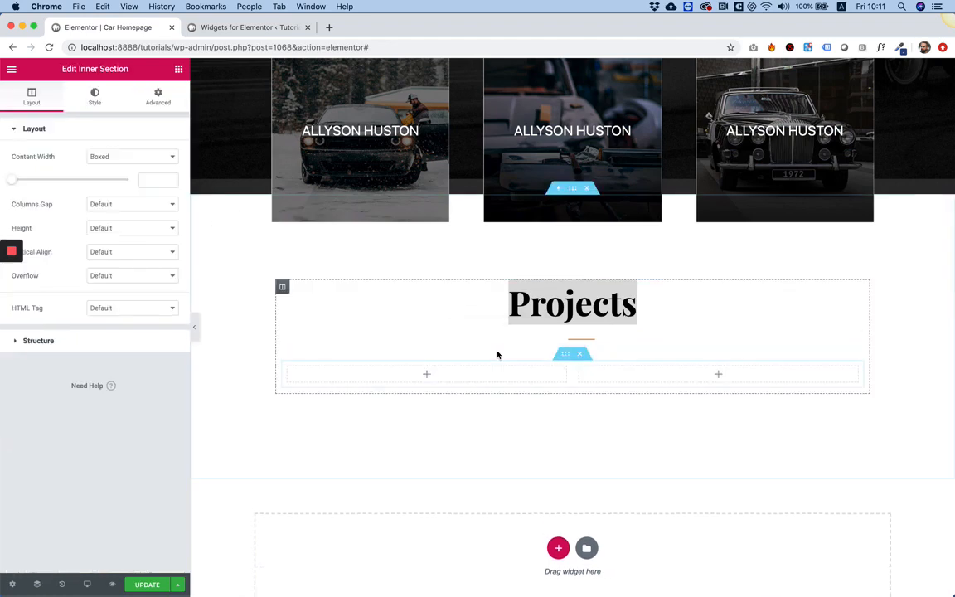
{"action": "left_click", "coordinate": [177, 70]}
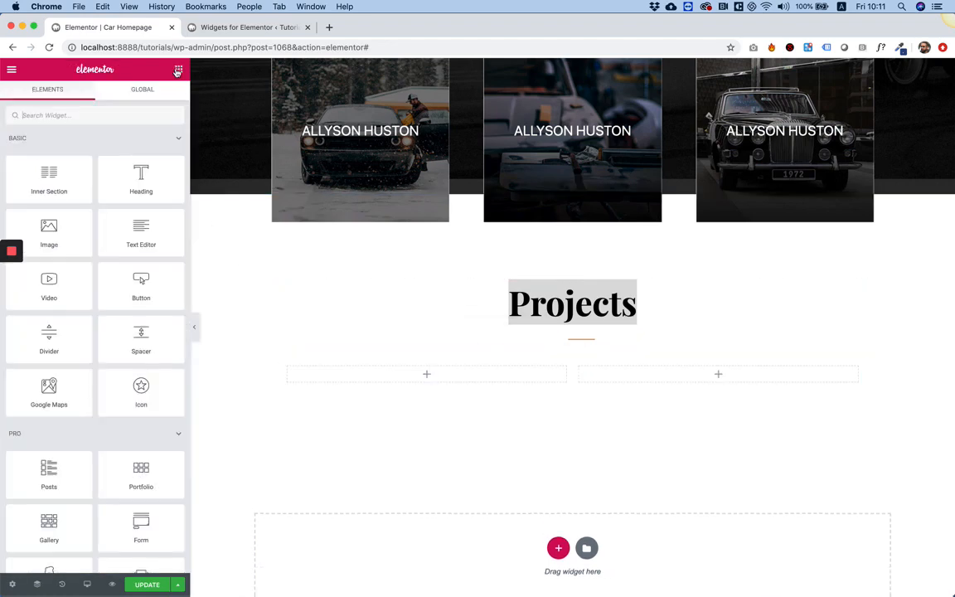
{"action": "left_click_drag", "start_coordinate": [71, 179], "coordinate": [475, 395]}
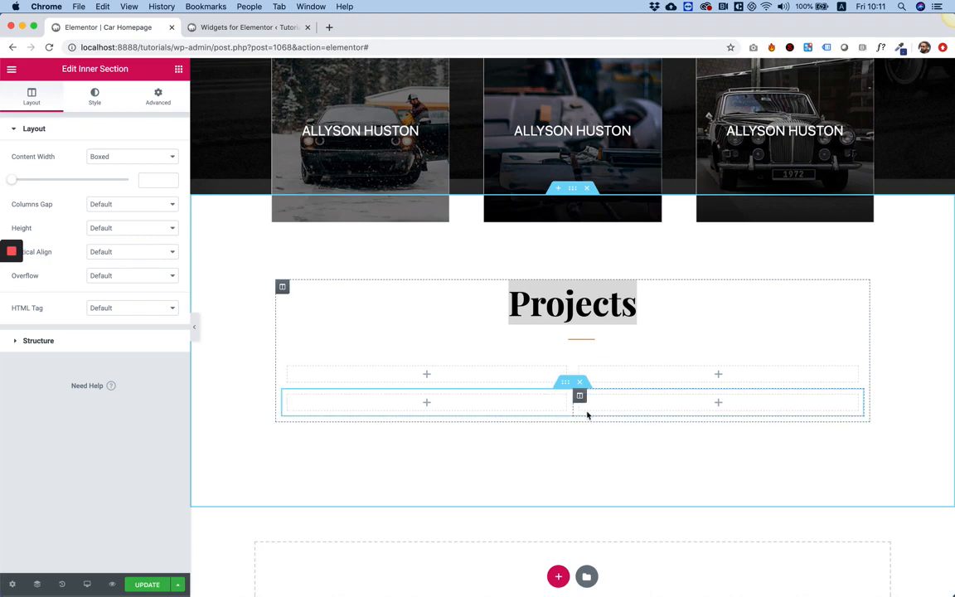
Switch to Photoshop and merge the blue Porsche photo layer with the rectangle layer it is clipped to
{"action": "mouse_move", "coordinate": [477, 581]}
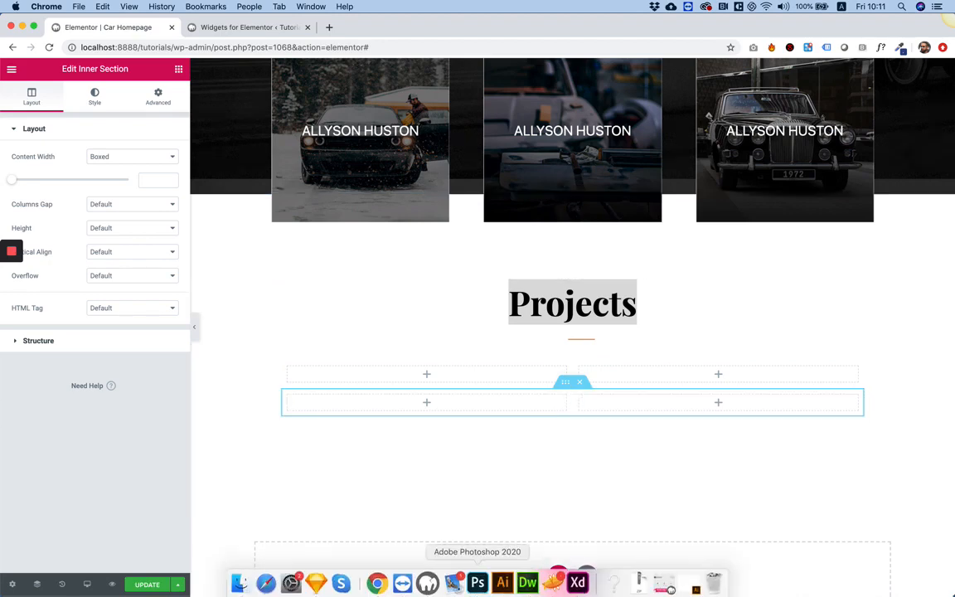
{"action": "left_click", "coordinate": [478, 579]}
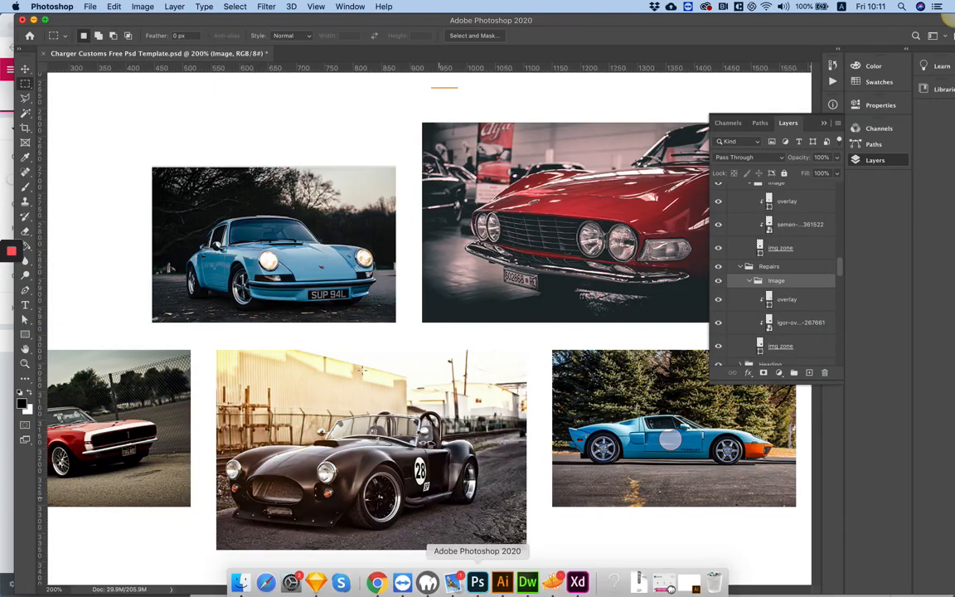
{"action": "left_click", "coordinate": [27, 70]}
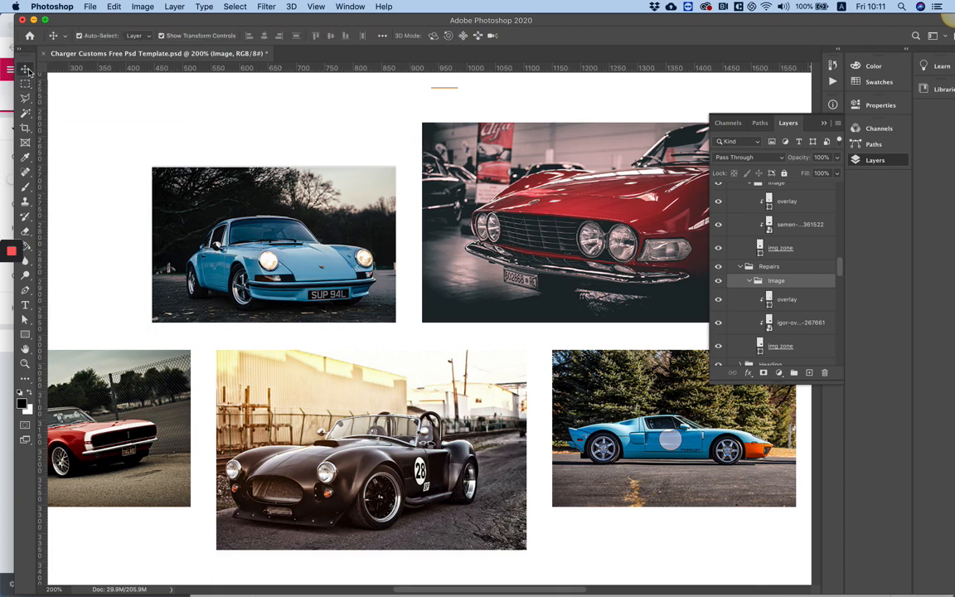
{"action": "left_click", "coordinate": [241, 196]}
{"action": "scroll", "coordinate": [771, 329], "scroll_direction": "down", "scroll_amount": 1}
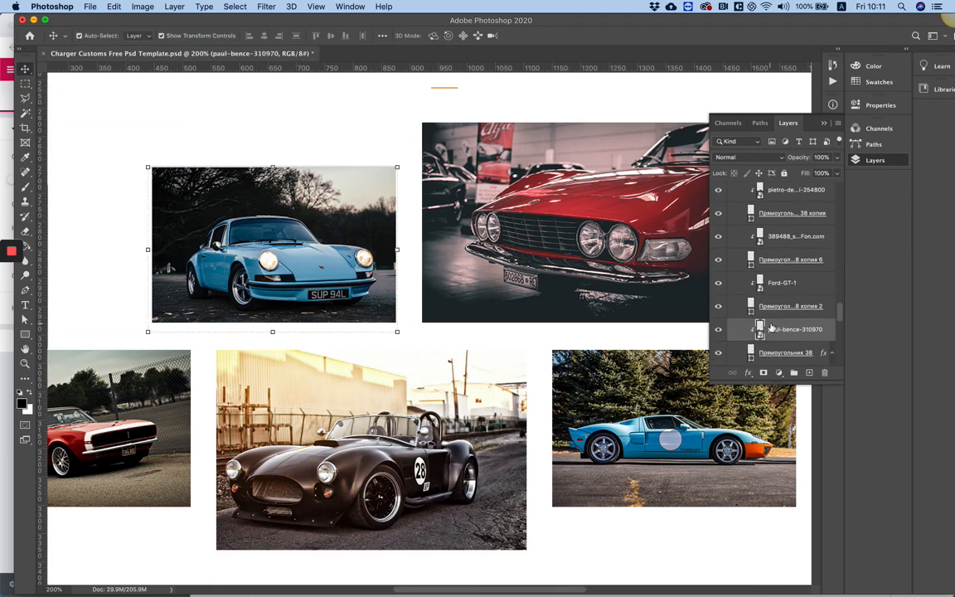
{"action": "left_click_drag", "start_coordinate": [216, 142], "coordinate": [305, 235]}
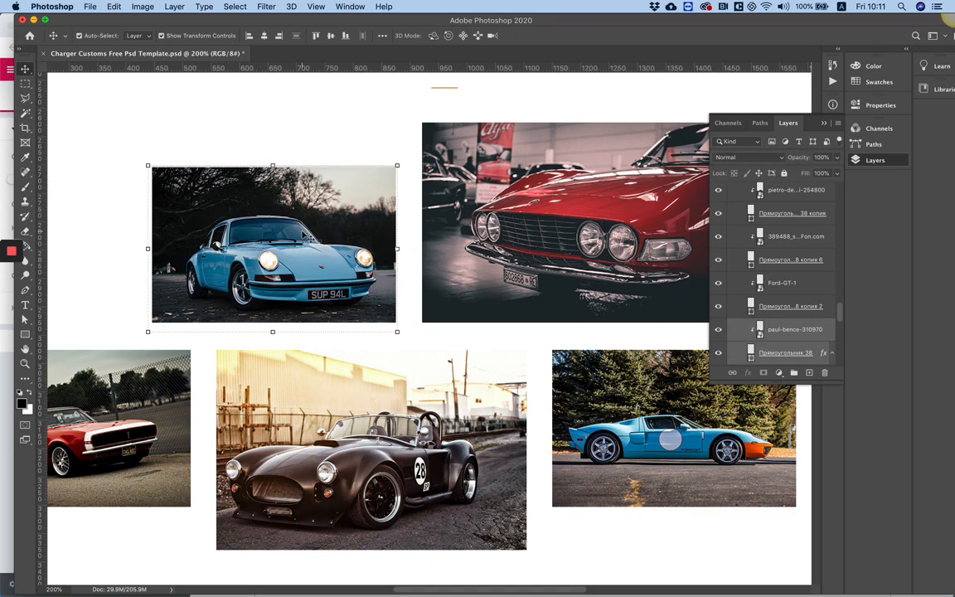
{"action": "right_click", "coordinate": [785, 354]}
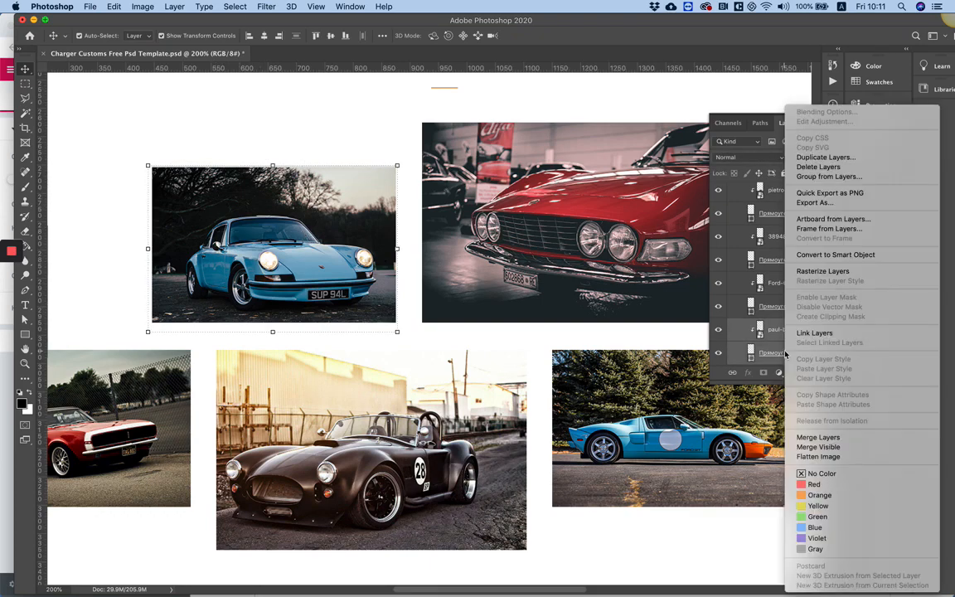
{"action": "left_click", "coordinate": [829, 438]}
Export the merged blue Porsche layer as a JPG named Gallery.jpg on the Desktop
{"action": "right_click", "coordinate": [783, 329]}
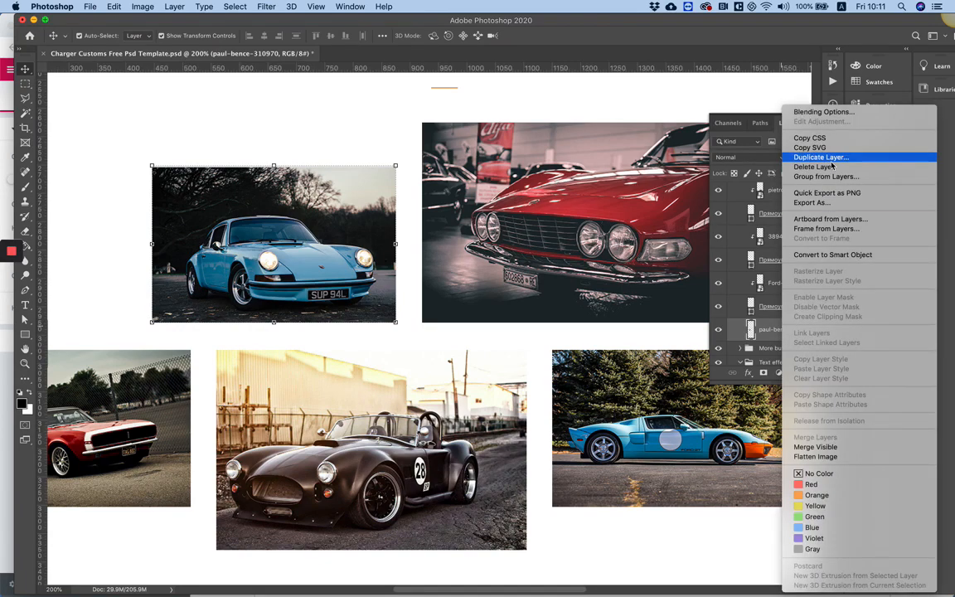
{"action": "left_click", "coordinate": [829, 202]}
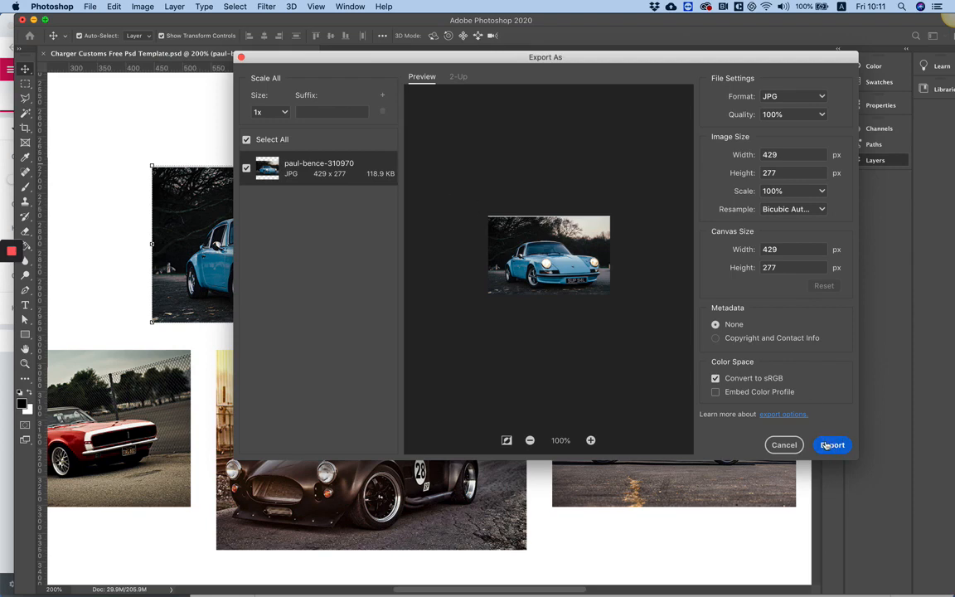
{"action": "left_click", "coordinate": [829, 445]}
{"action": "type", "text": "Gallery.jpg"}
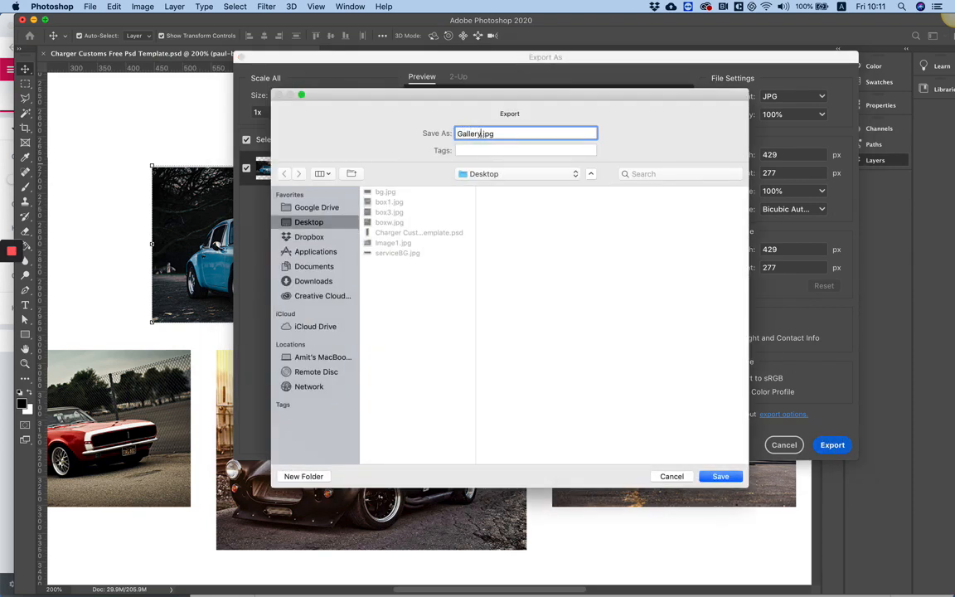
{"action": "key", "text": "Return"}
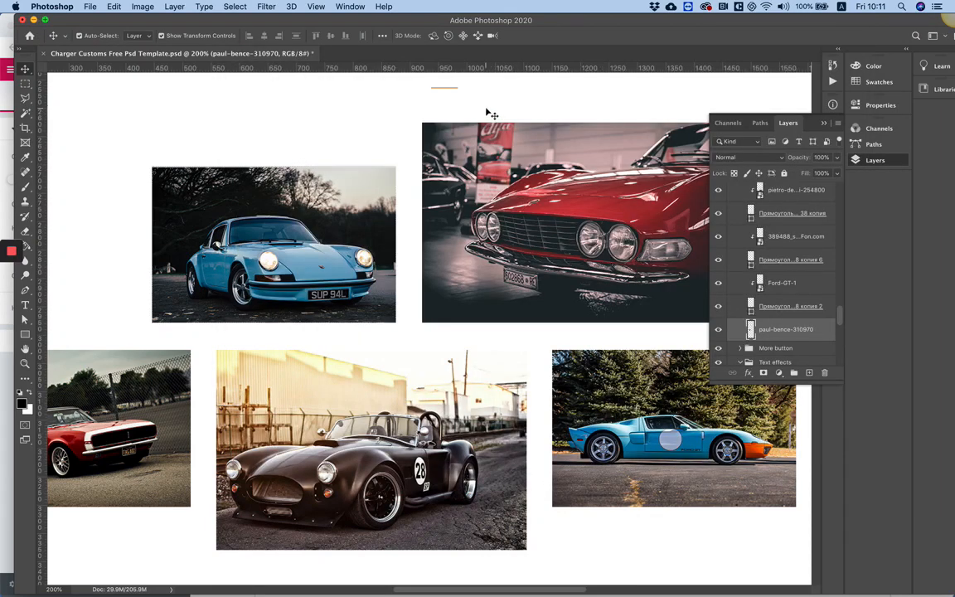
{"action": "left_click_drag", "start_coordinate": [486, 108], "coordinate": [572, 203]}
{"action": "right_click", "coordinate": [721, 200]}
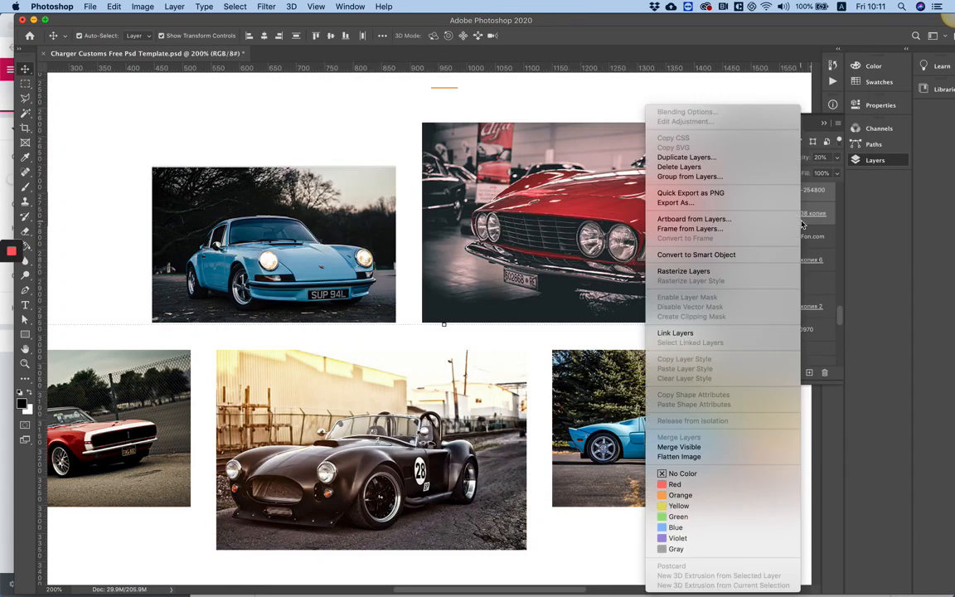
{"action": "left_click", "coordinate": [701, 452]}
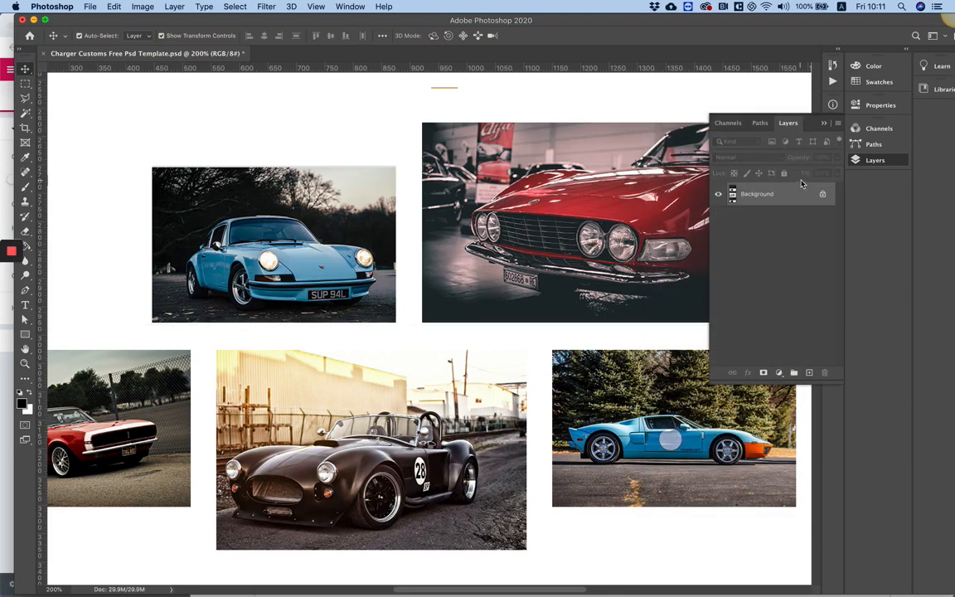
{"action": "key", "text": "super+z"}
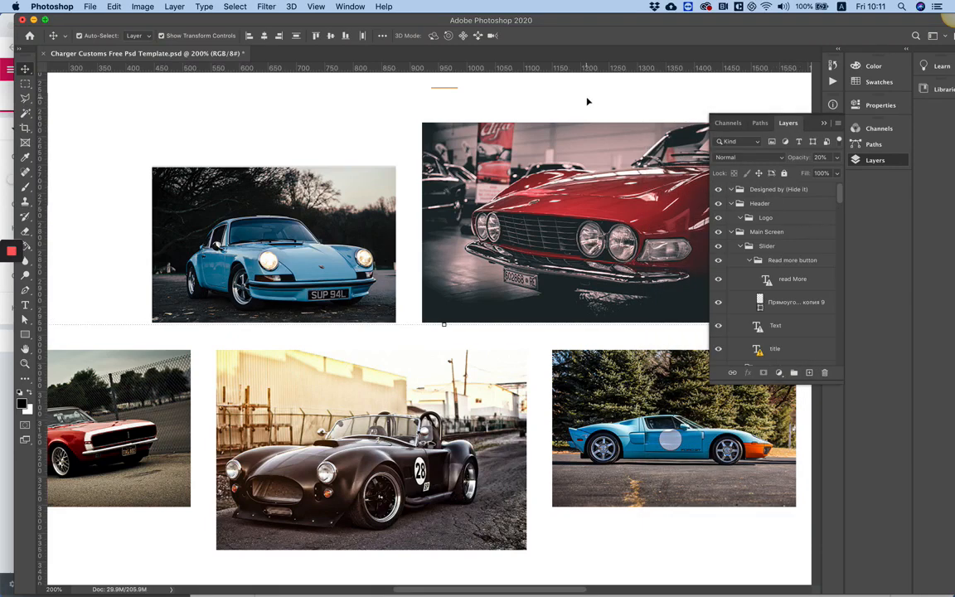
Merge the large red classic car photo layer in the upper gallery row with the rectangle layer it is clipped to
{"action": "left_click", "coordinate": [590, 112]}
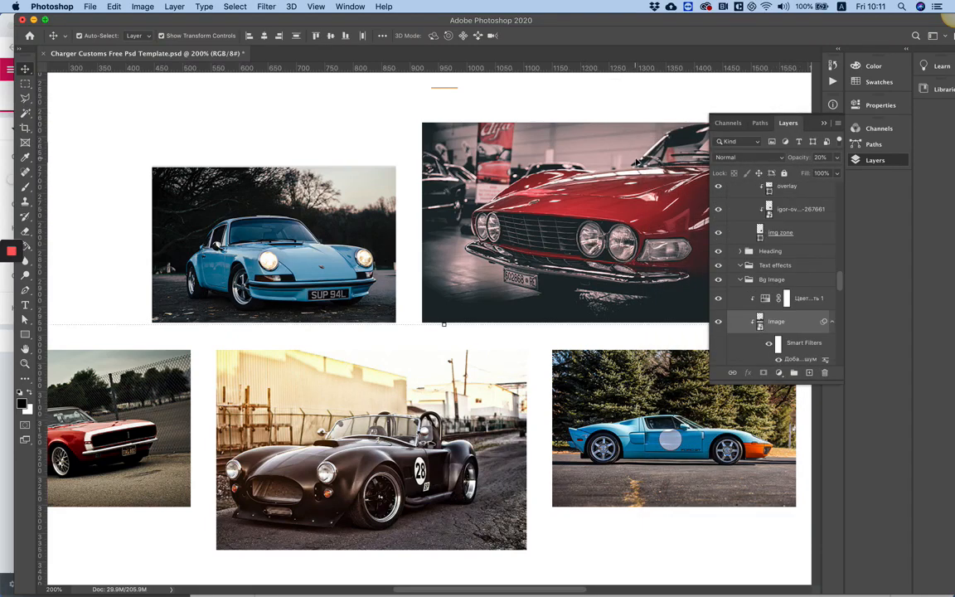
{"action": "left_click", "coordinate": [582, 174]}
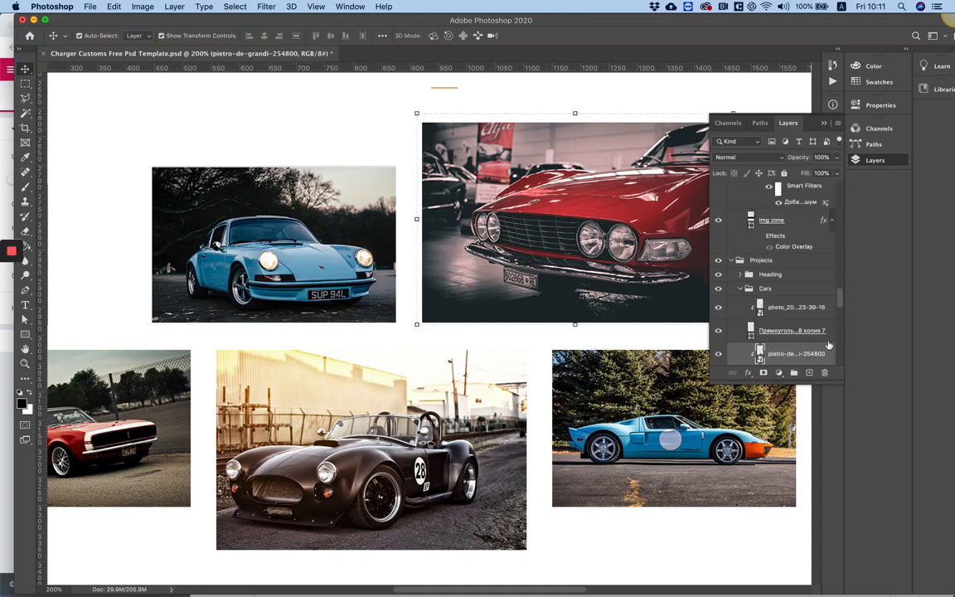
{"action": "scroll", "coordinate": [791, 330], "scroll_direction": "down", "scroll_amount": 2}
{"action": "left_click", "coordinate": [779, 335], "text": "shift"}
{"action": "right_click", "coordinate": [780, 337]}
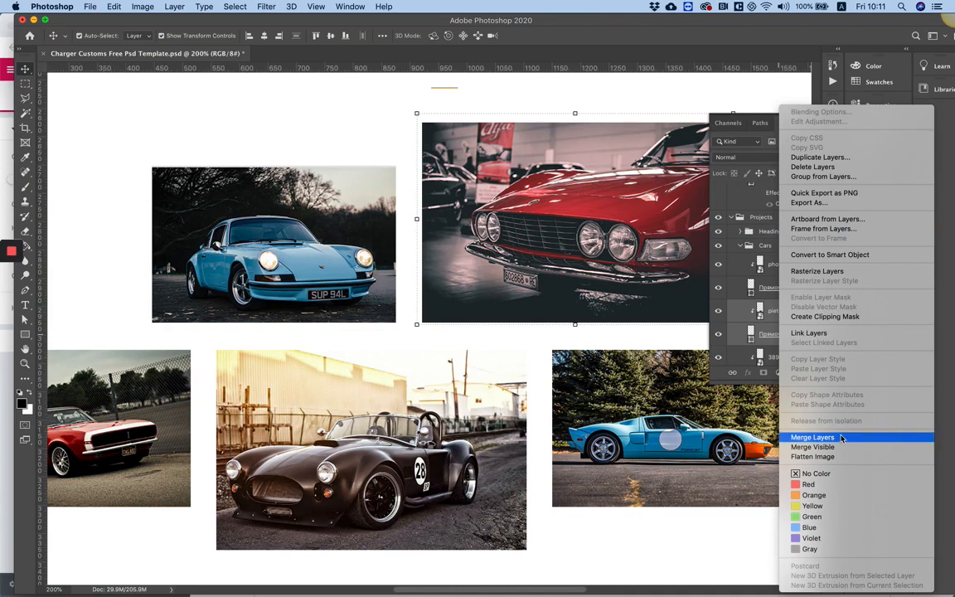
{"action": "left_click", "coordinate": [841, 438]}
Export the merged red classic car layer as a JPG on the Desktop, with a file name based on Gallery1.jpg
{"action": "right_click", "coordinate": [784, 318]}
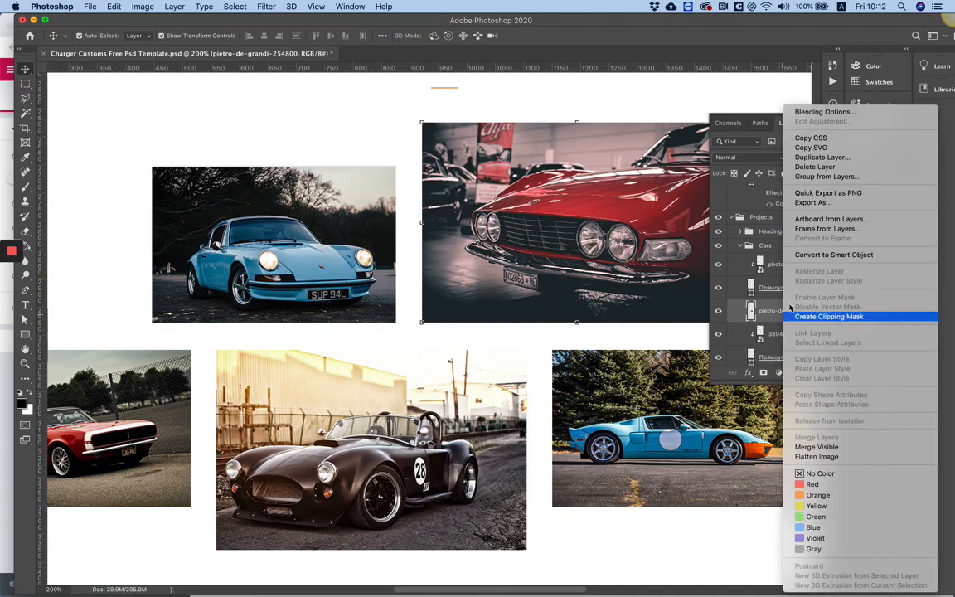
{"action": "left_click", "coordinate": [839, 204]}
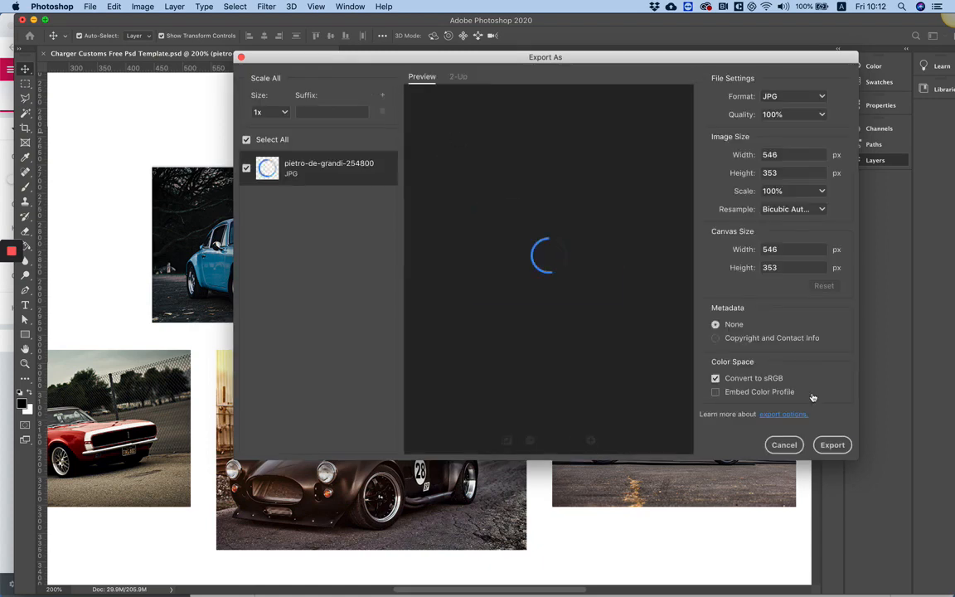
{"action": "left_click", "coordinate": [834, 449]}
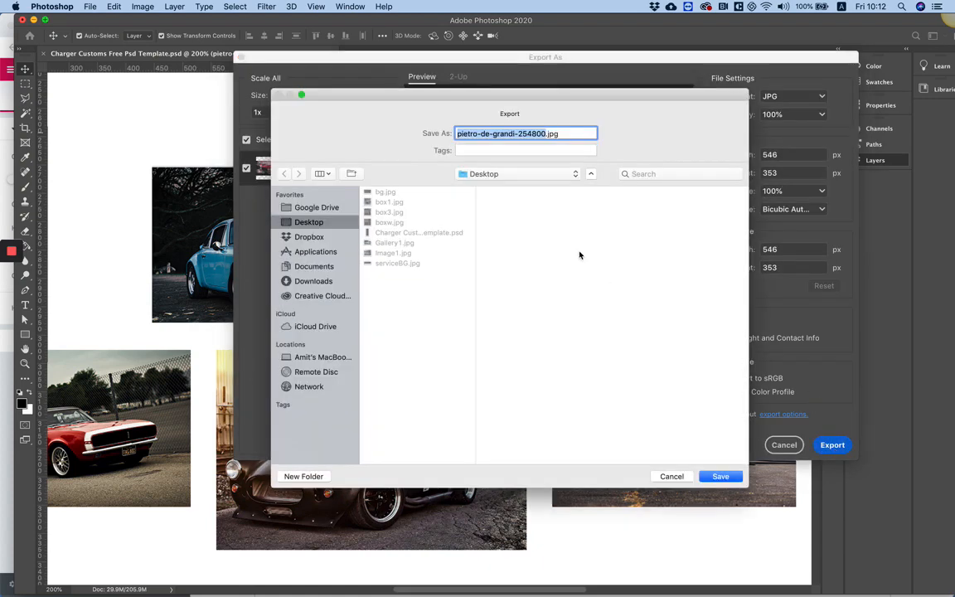
{"action": "type", "text": "g"}
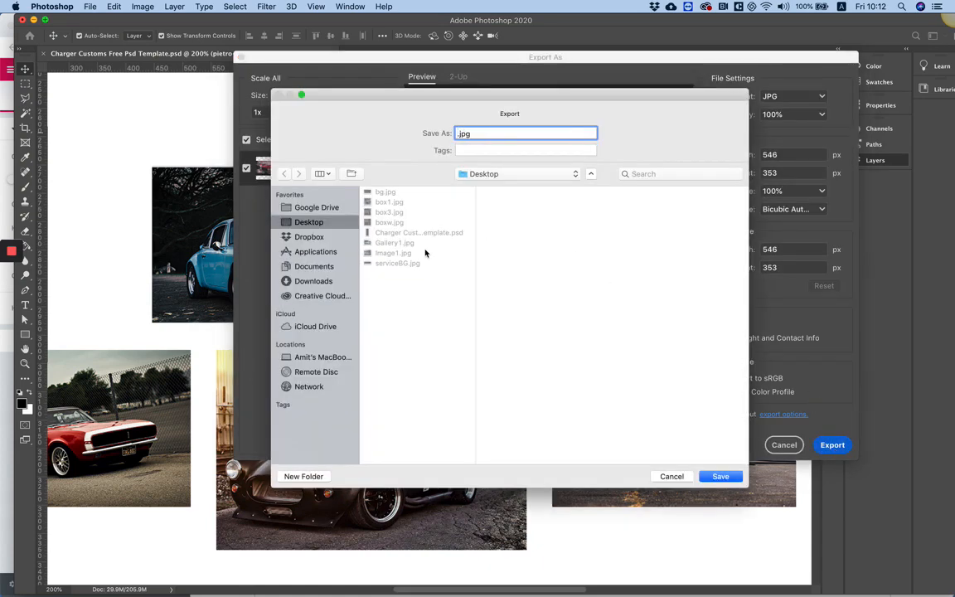
{"action": "left_click", "coordinate": [410, 246]}
{"action": "left_click", "coordinate": [484, 133]}
{"action": "key", "text": "Return"}
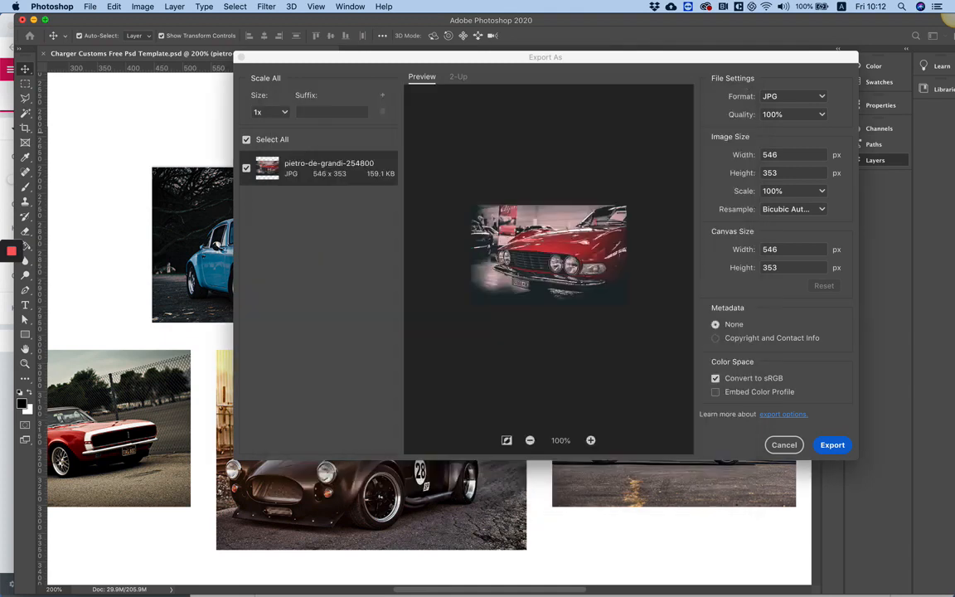
Merge the red Chevrolet Camaro photo layer in the lower gallery row with the rectangle layer it is clipped to
{"action": "scroll", "coordinate": [225, 295], "scroll_direction": "down", "scroll_amount": 5}
{"action": "scroll", "coordinate": [224, 295], "scroll_direction": "left", "scroll_amount": 5}
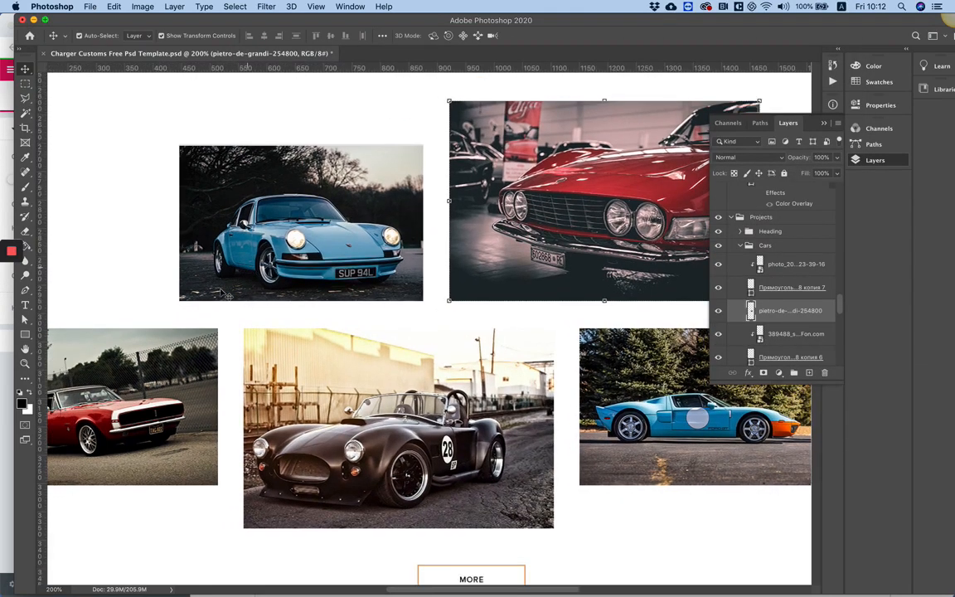
{"action": "left_click", "coordinate": [189, 361]}
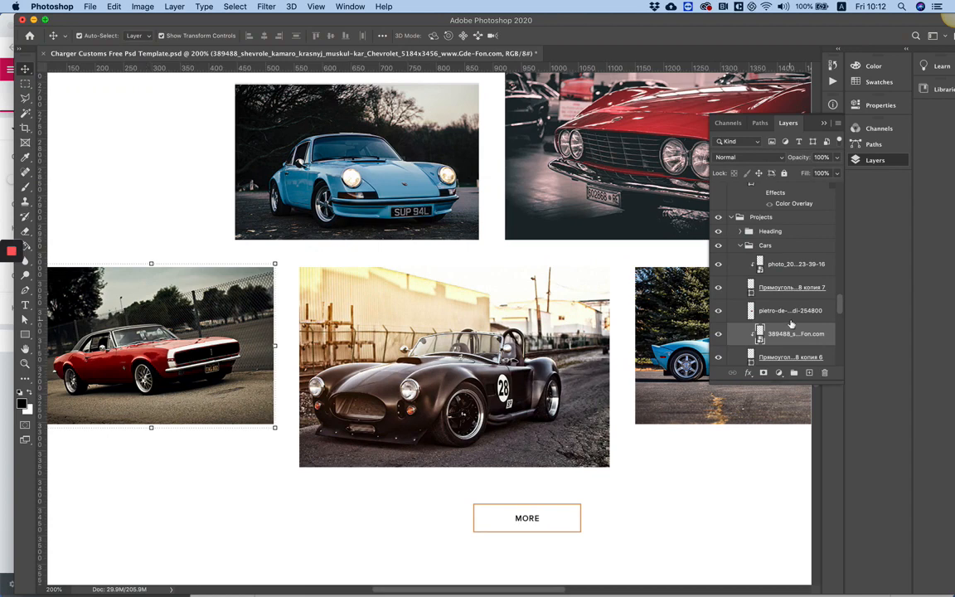
{"action": "left_click", "coordinate": [782, 356], "text": "shift"}
{"action": "right_click", "coordinate": [782, 357]}
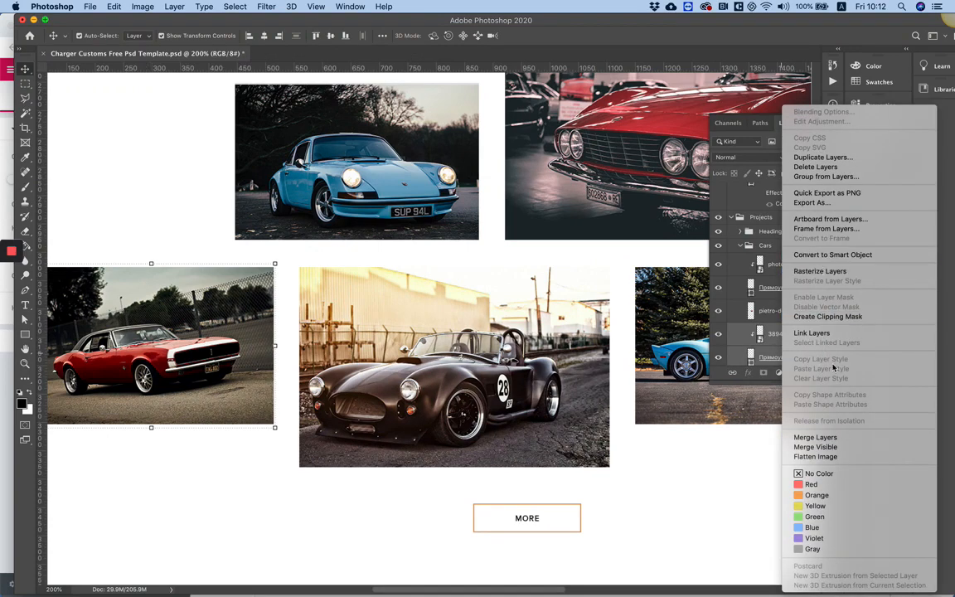
{"action": "left_click", "coordinate": [815, 437]}
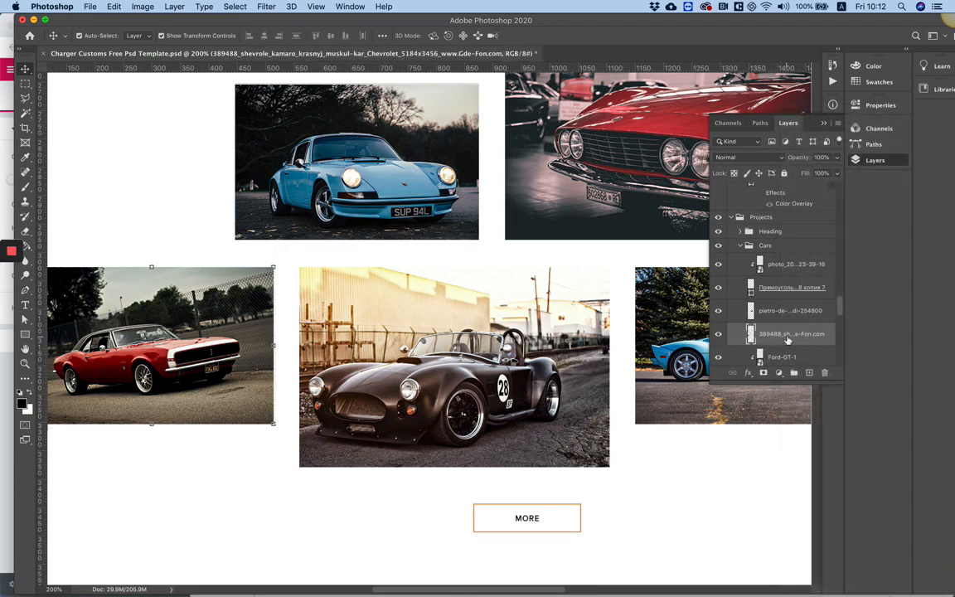
Export the merged red Chevrolet Camaro layer as a JPG at 100% quality
{"action": "right_click", "coordinate": [787, 340]}
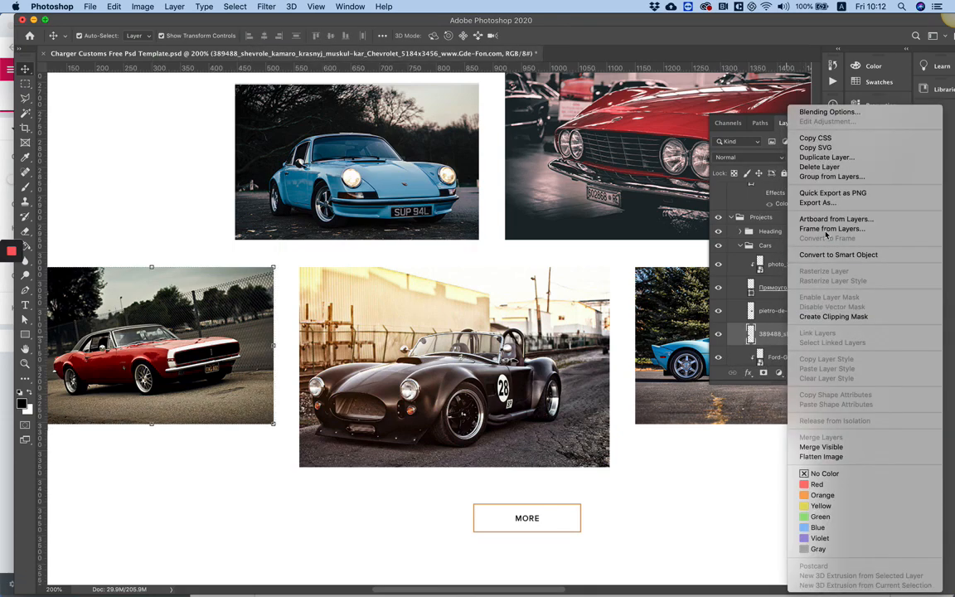
{"action": "left_click", "coordinate": [818, 202]}
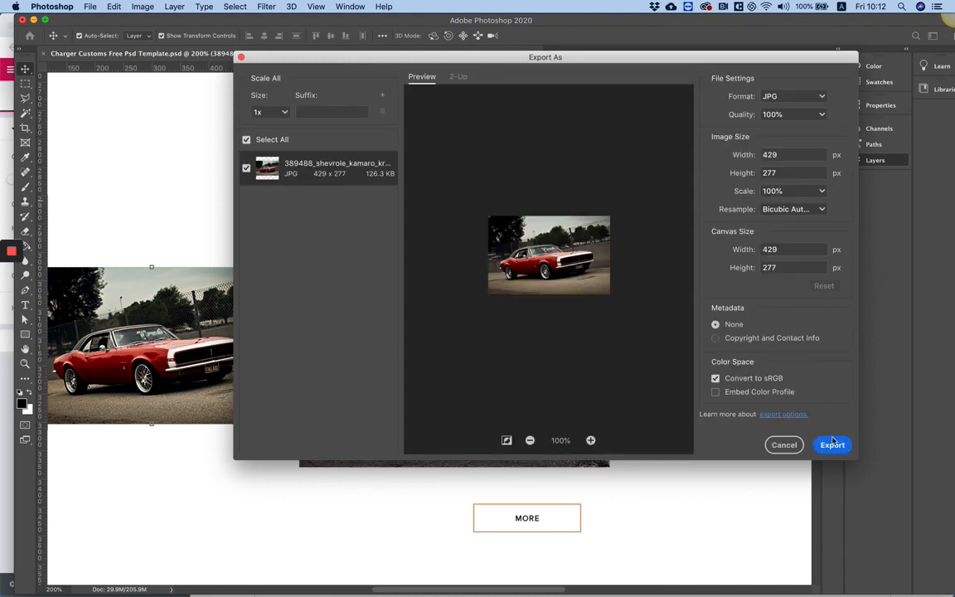
Export the red Chevrolet photo layer to the Desktop as Gallery3.jpg
{"action": "left_click", "coordinate": [833, 445]}
{"action": "left_click", "coordinate": [405, 253]}
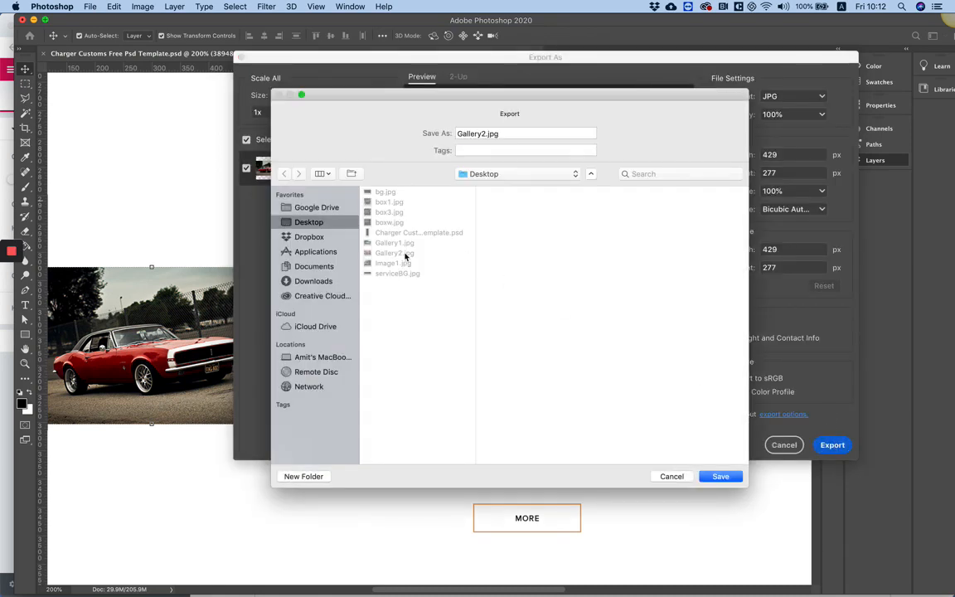
{"action": "left_click", "coordinate": [482, 135]}
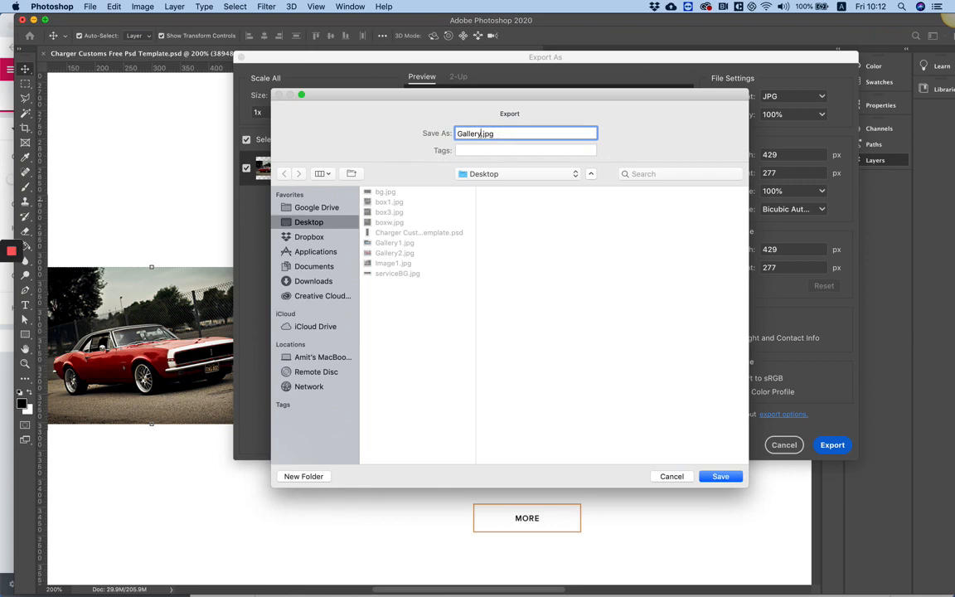
{"action": "key", "text": "Return"}
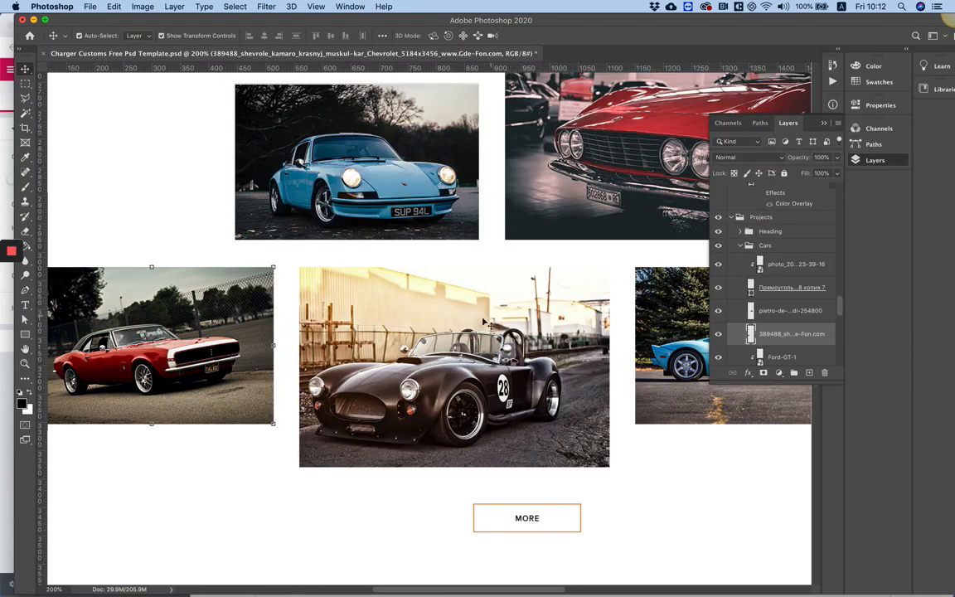
Merge the black number 28 roadster photo layer with the rectangle shape layer it is clipped to
{"action": "left_click", "coordinate": [482, 322]}
{"action": "left_click", "coordinate": [783, 288], "text": "shift"}
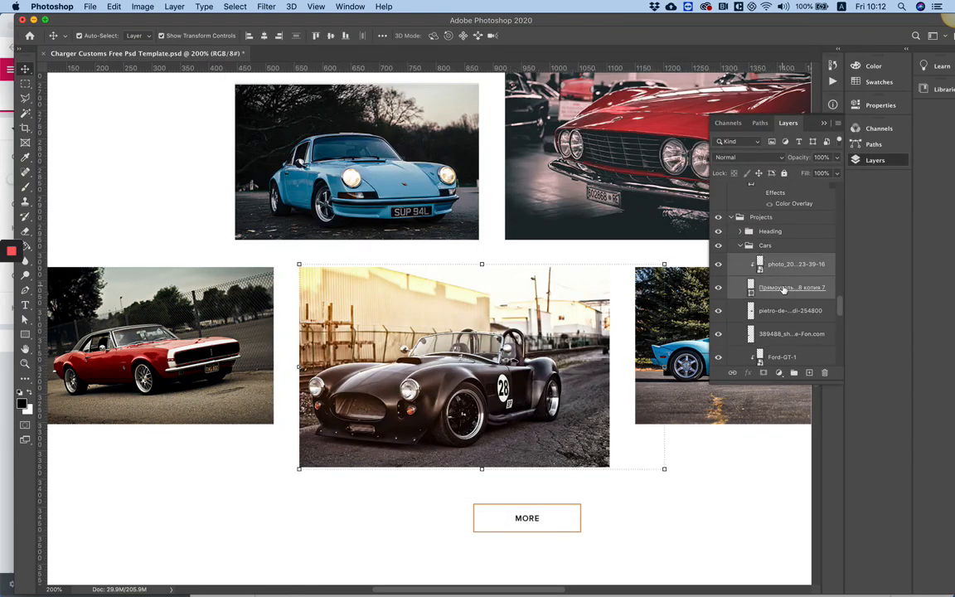
{"action": "right_click", "coordinate": [783, 289]}
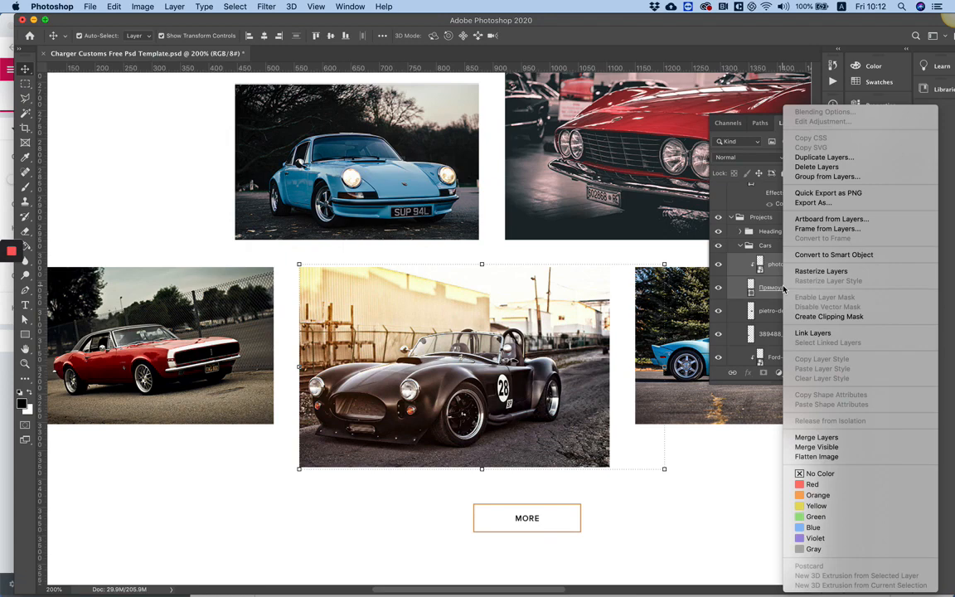
{"action": "left_click", "coordinate": [825, 436]}
Export the merged black roadster layer as a JPG to the Desktop, named Gallery4.jpg
{"action": "right_click", "coordinate": [793, 269]}
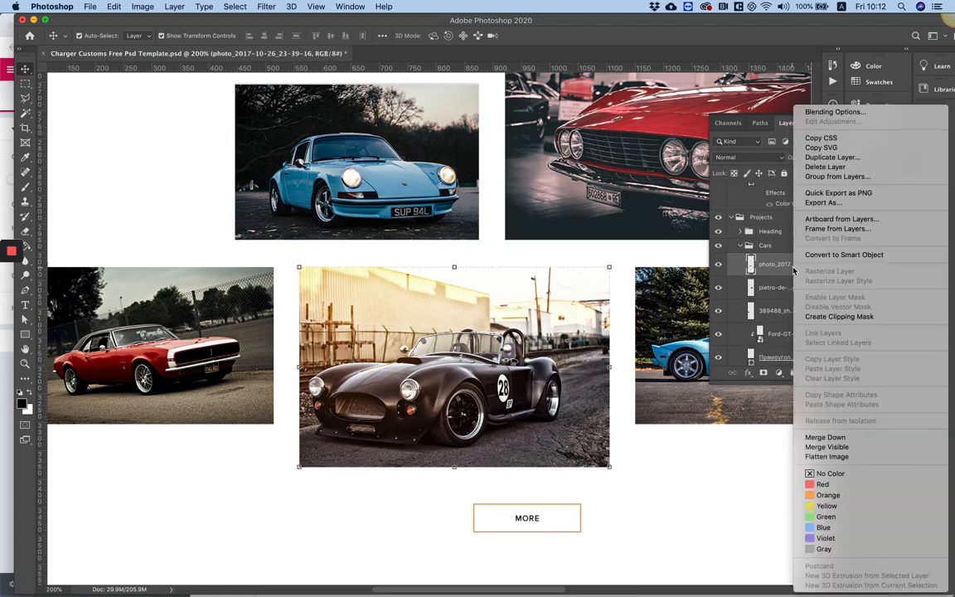
{"action": "left_click", "coordinate": [823, 202]}
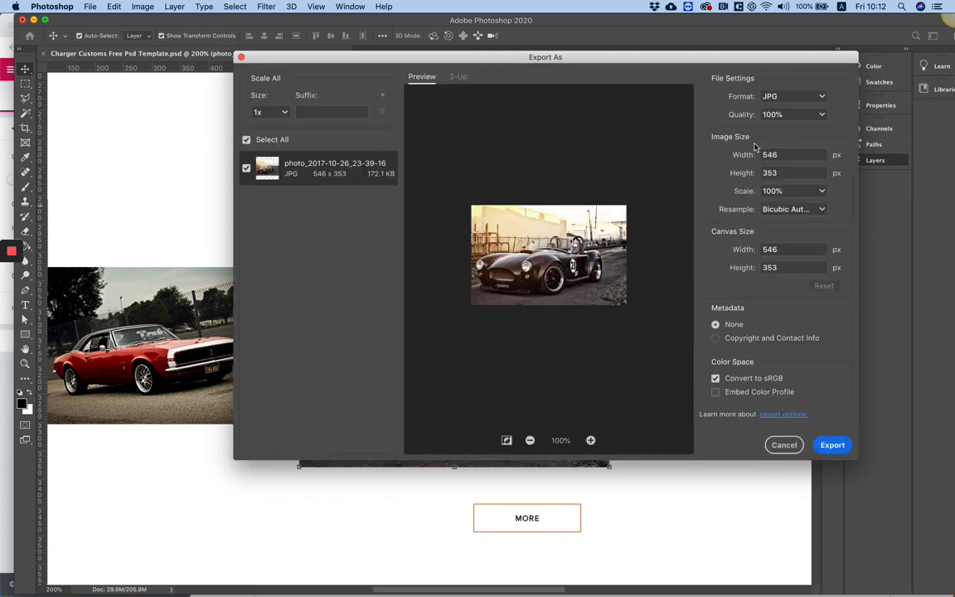
{"action": "left_click", "coordinate": [832, 445]}
{"action": "left_click", "coordinate": [398, 262]}
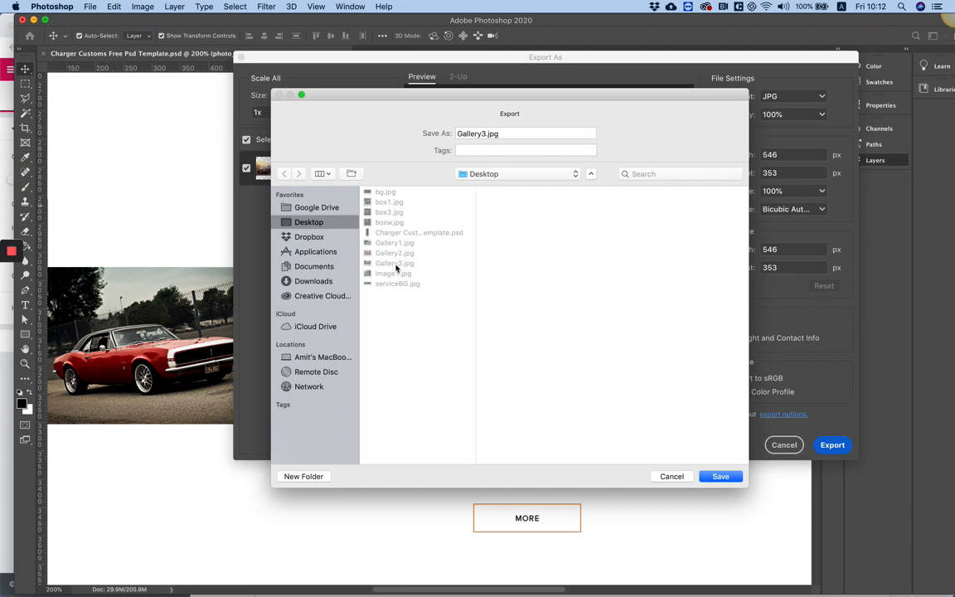
{"action": "left_click", "coordinate": [483, 132]}
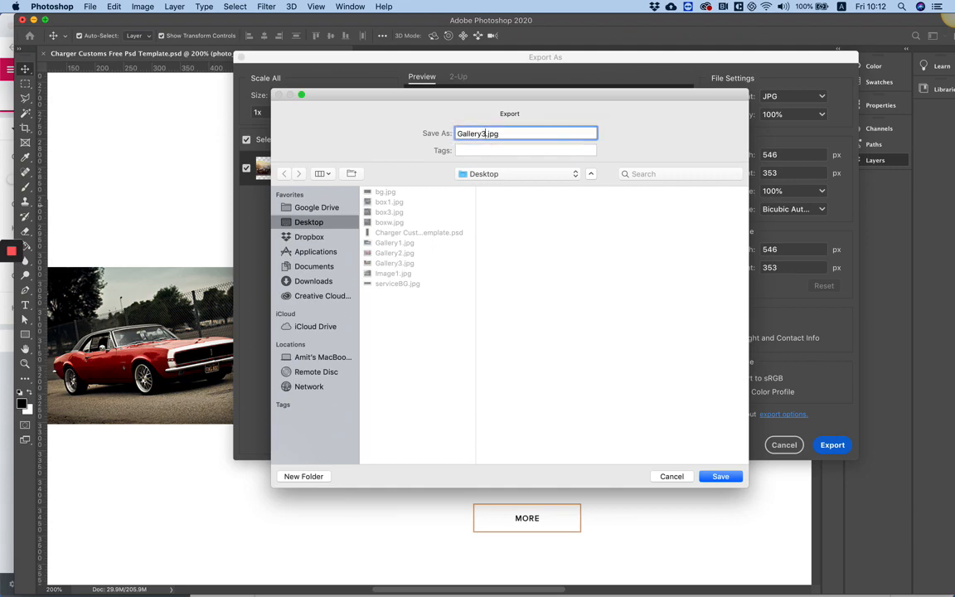
{"action": "key", "text": "BackSpace"}
{"action": "type", "text": "4"}
{"action": "key", "text": "Return"}
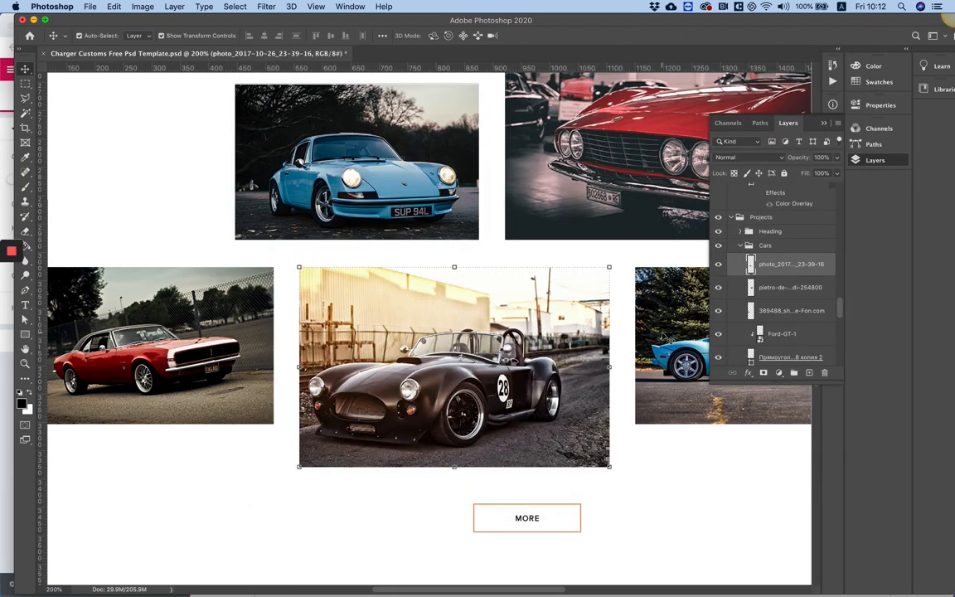
Merge the Ford-GT-1 photo layer with the rectangle shape layer beneath it
{"action": "left_click", "coordinate": [663, 336]}
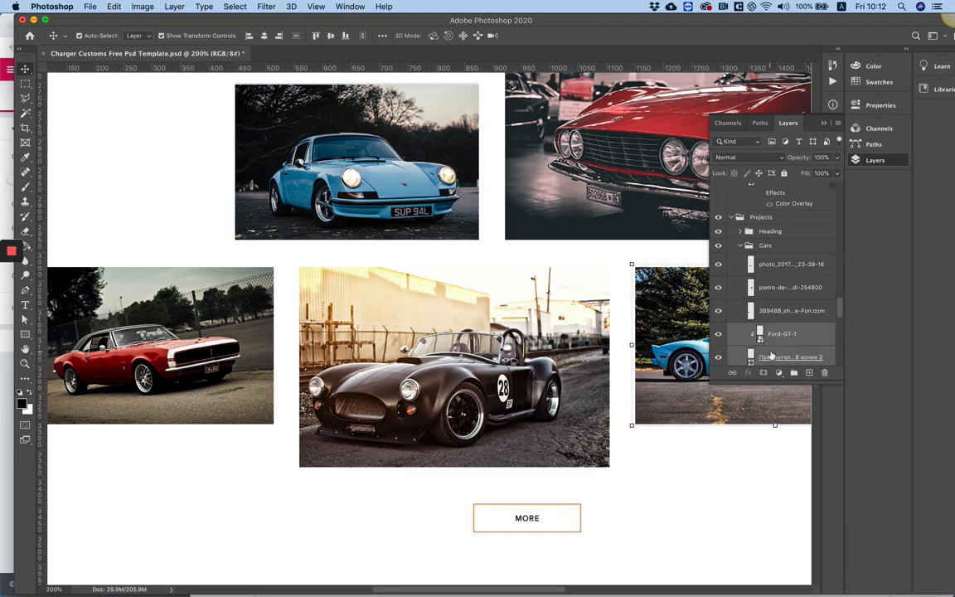
{"action": "right_click", "coordinate": [771, 355]}
{"action": "left_click", "coordinate": [811, 436]}
Export the merged Ford-GT-1 layer as a JPG to the Desktop, named Gallery5.jpg
{"action": "right_click", "coordinate": [789, 332]}
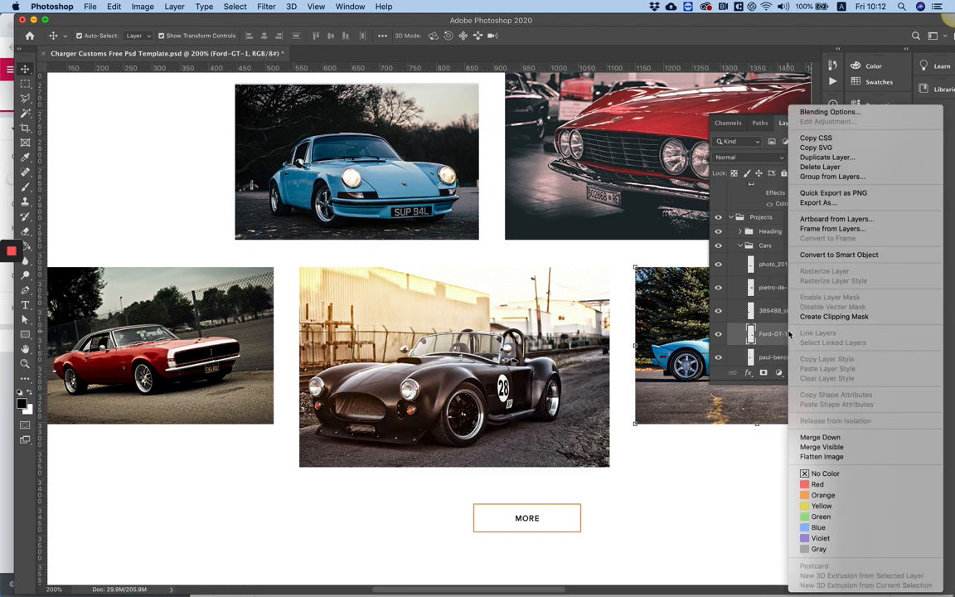
{"action": "left_click", "coordinate": [818, 202]}
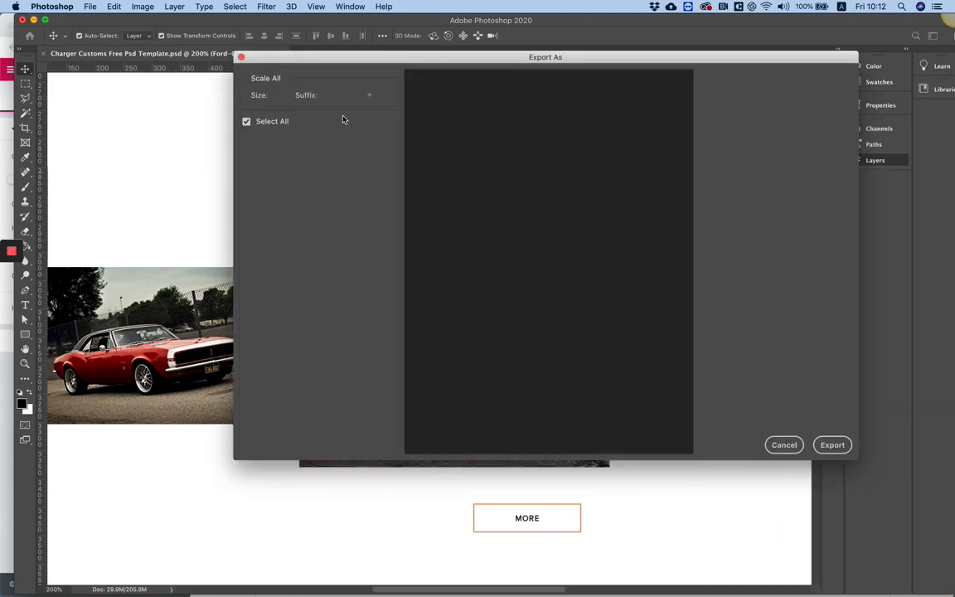
{"action": "left_click", "coordinate": [832, 445]}
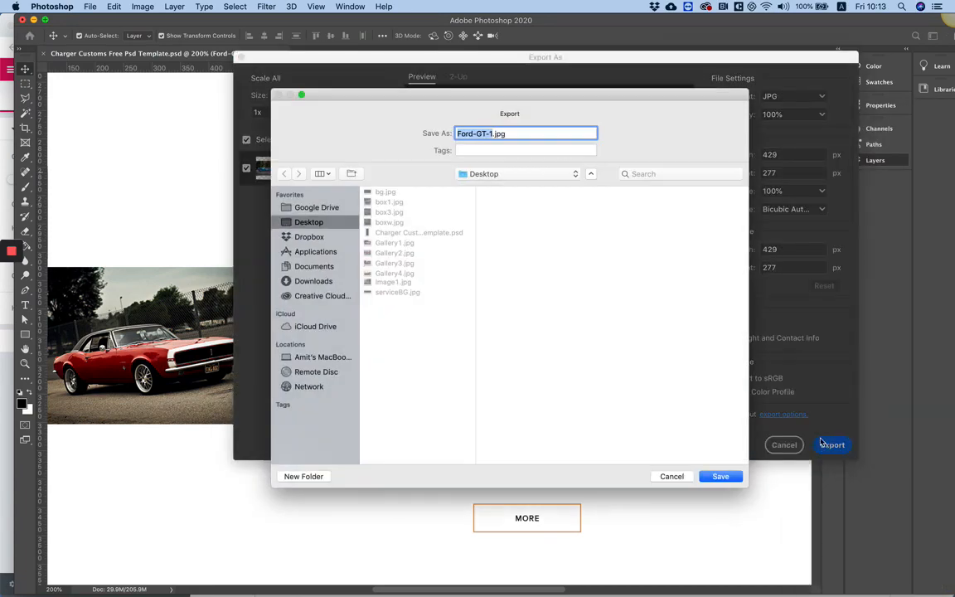
{"action": "left_click", "coordinate": [398, 273]}
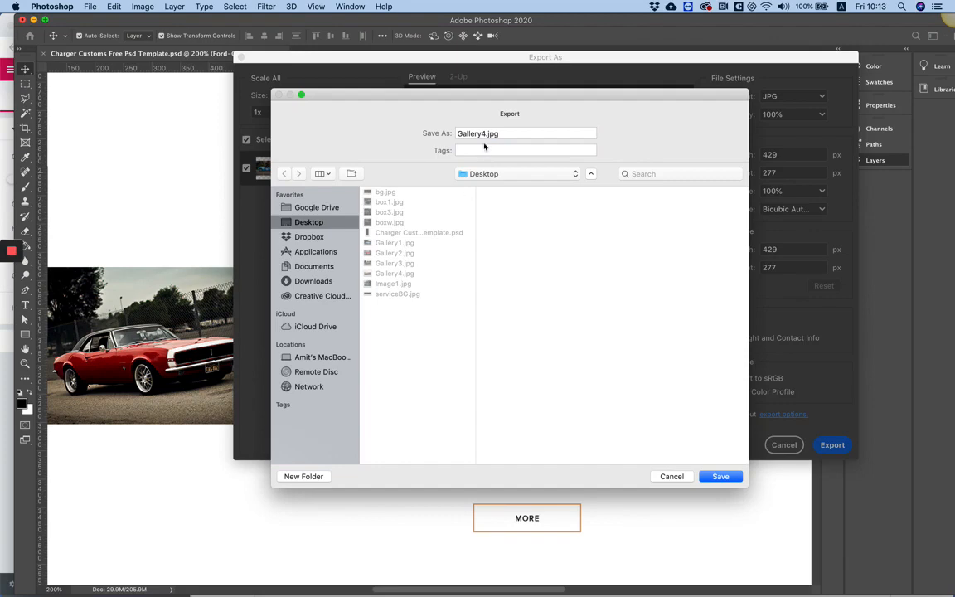
{"action": "left_click", "coordinate": [486, 134]}
{"action": "type", "text": "5"}
{"action": "key", "text": "Return"}
Switch to Chrome and add a third inner section under the Projects heading, deleting one column so it has a single column
{"action": "scroll", "coordinate": [501, 465], "scroll_direction": "down", "scroll_amount": 5}
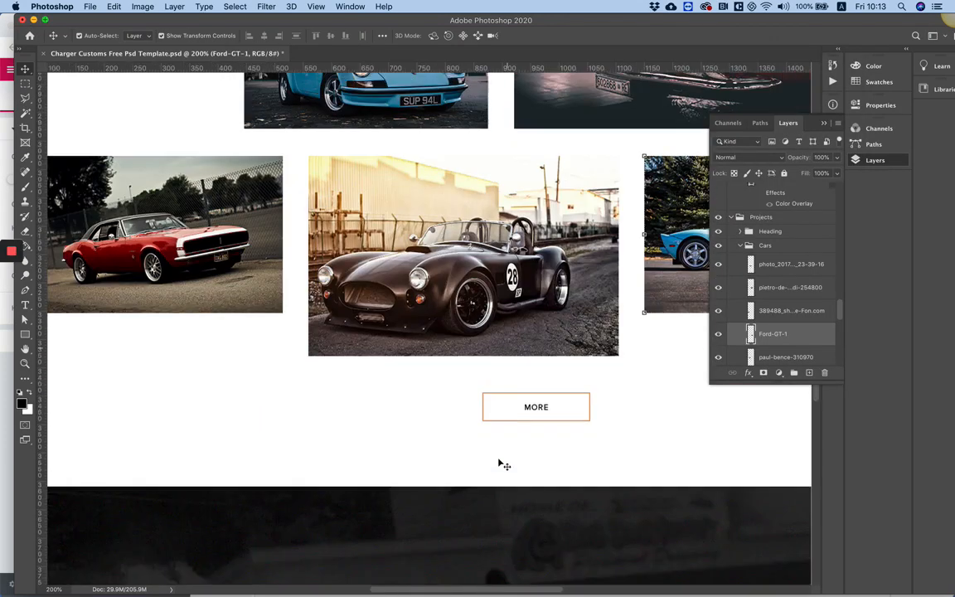
{"action": "mouse_move", "coordinate": [486, 585]}
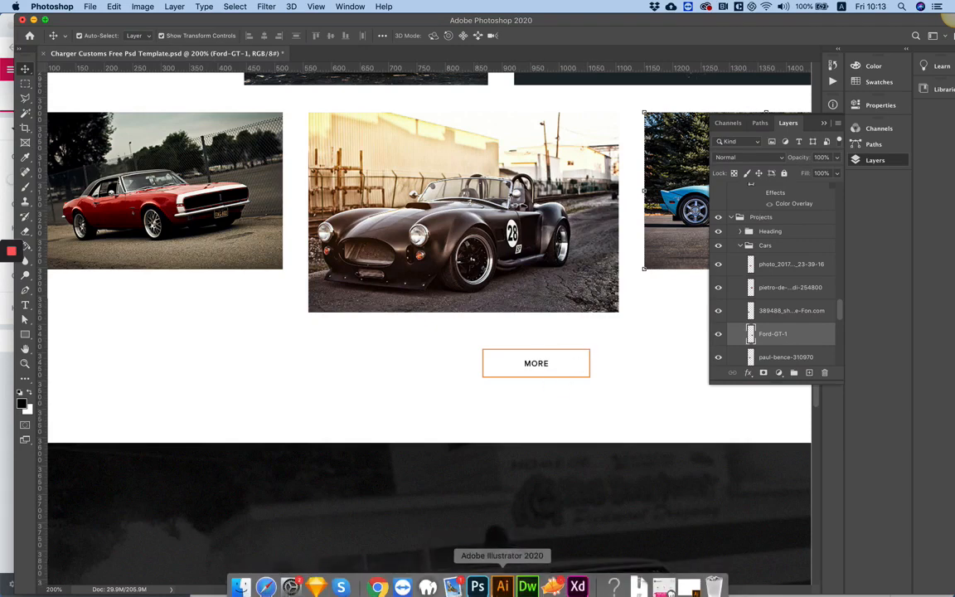
{"action": "left_click", "coordinate": [377, 579]}
{"action": "left_click", "coordinate": [176, 72]}
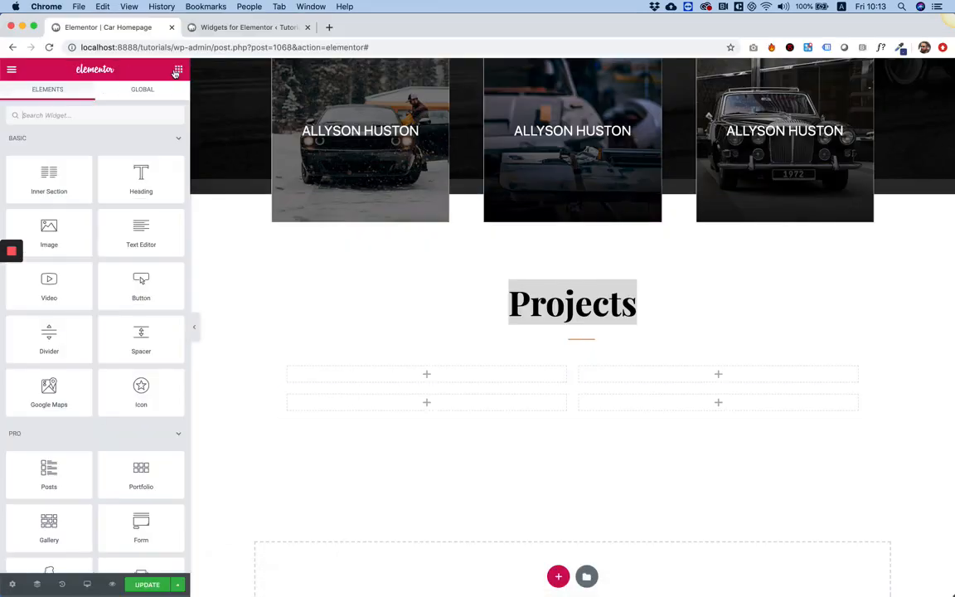
{"action": "left_click_drag", "start_coordinate": [49, 187], "coordinate": [552, 425]}
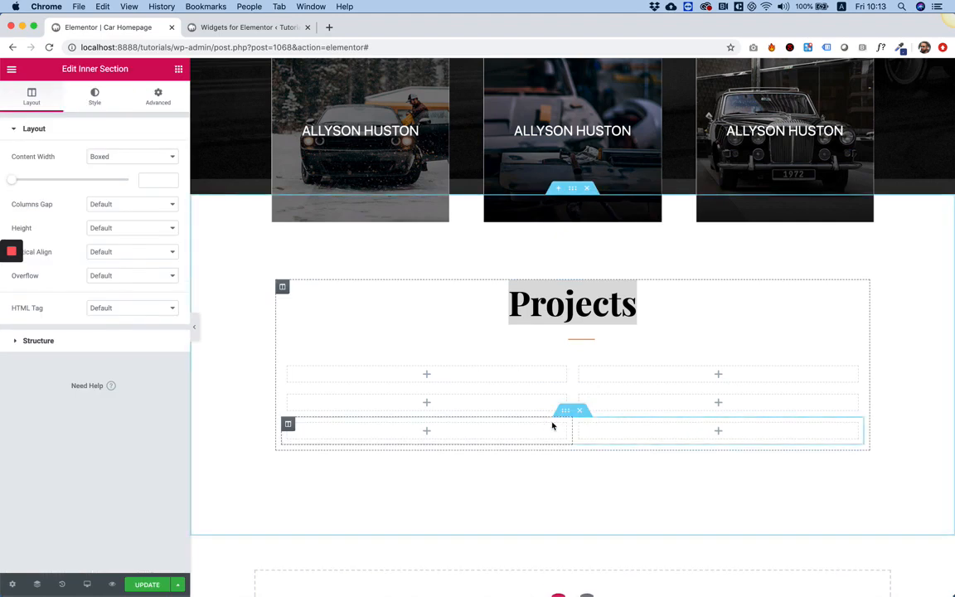
{"action": "right_click", "coordinate": [579, 426]}
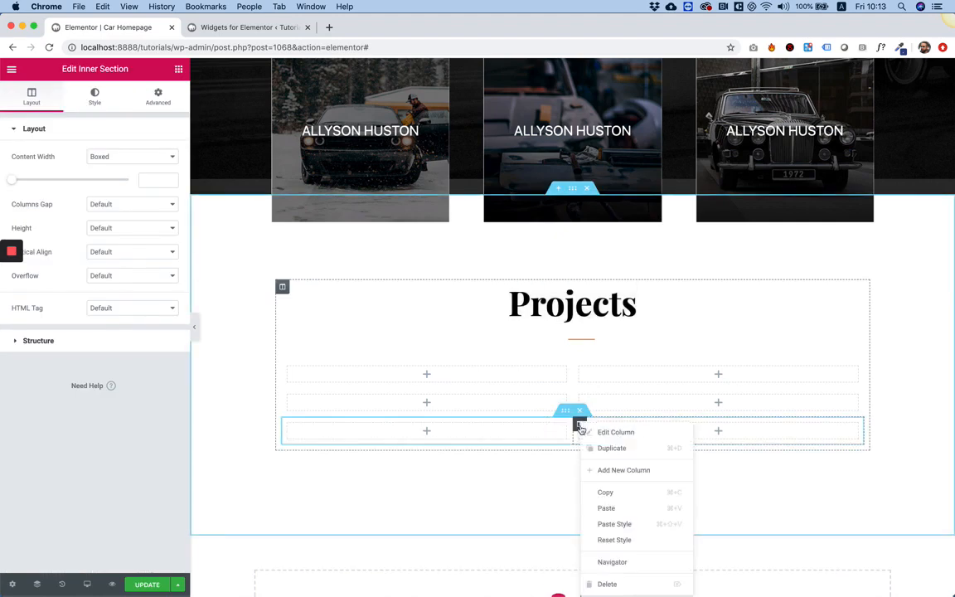
{"action": "left_click", "coordinate": [608, 583]}
Copy the MORE button from above the Services section into the new single-column inner section and center it
{"action": "scroll", "coordinate": [586, 220], "scroll_direction": "up", "scroll_amount": 5}
{"action": "scroll", "coordinate": [586, 211], "scroll_direction": "up", "scroll_amount": 5}
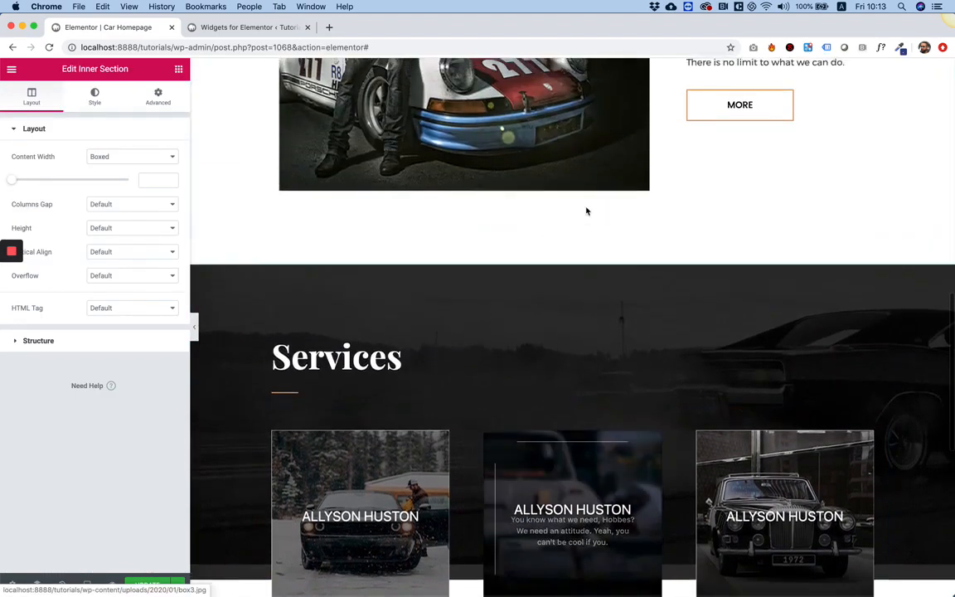
{"action": "right_click", "coordinate": [821, 184]}
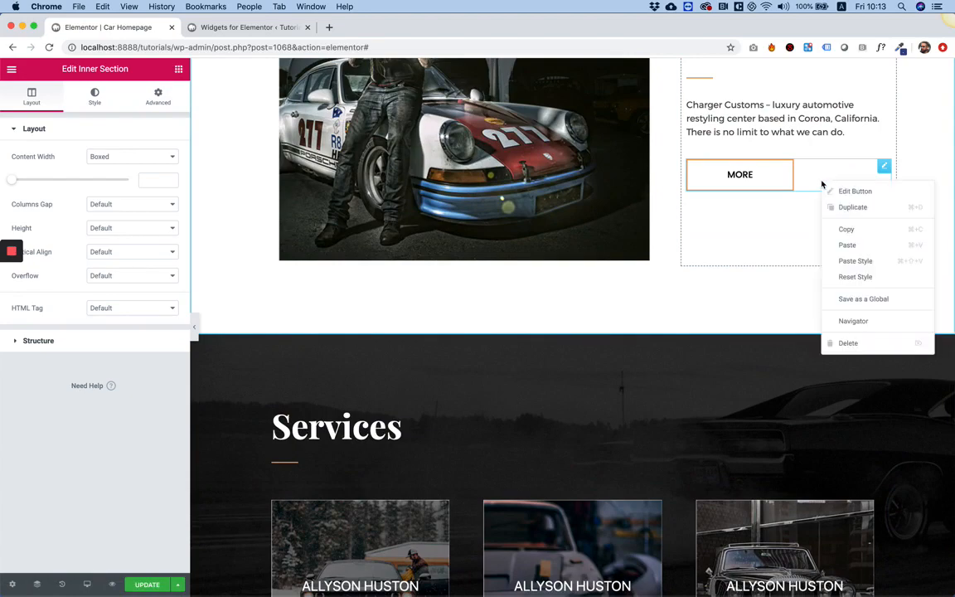
{"action": "left_click", "coordinate": [846, 229]}
{"action": "scroll", "coordinate": [855, 231], "scroll_direction": "down", "scroll_amount": 10}
{"action": "right_click", "coordinate": [600, 345]}
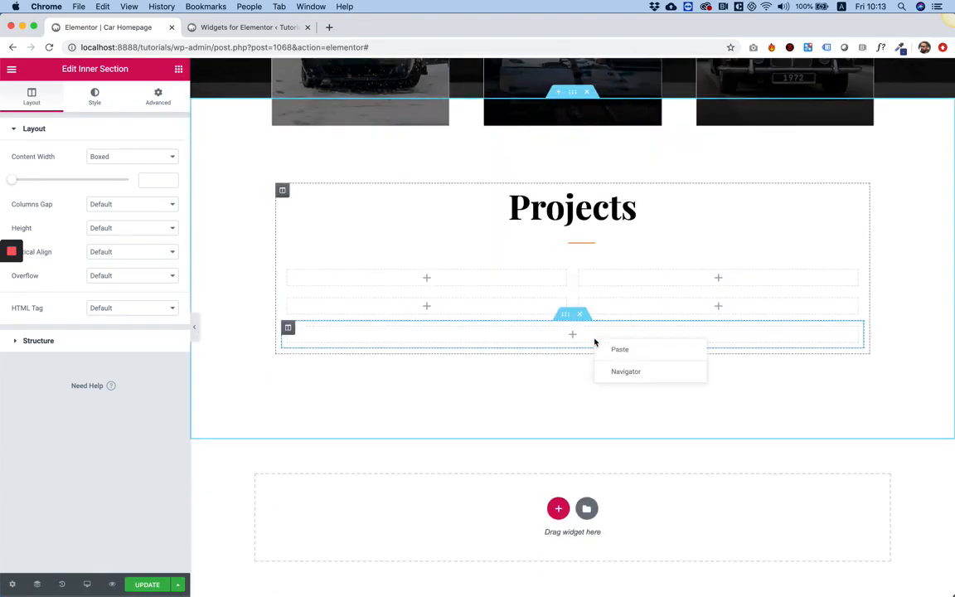
{"action": "left_click", "coordinate": [619, 349]}
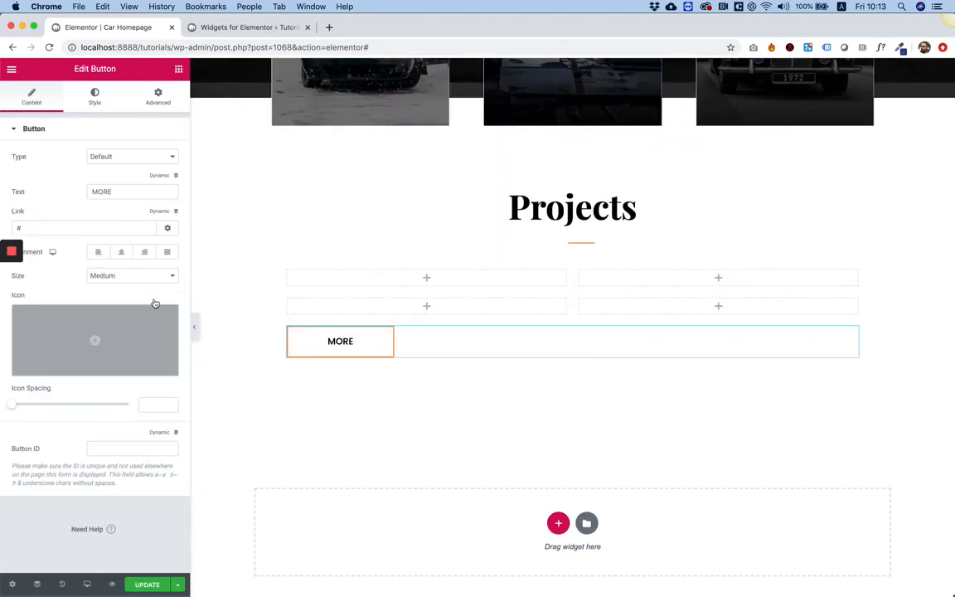
{"action": "left_click", "coordinate": [121, 252]}
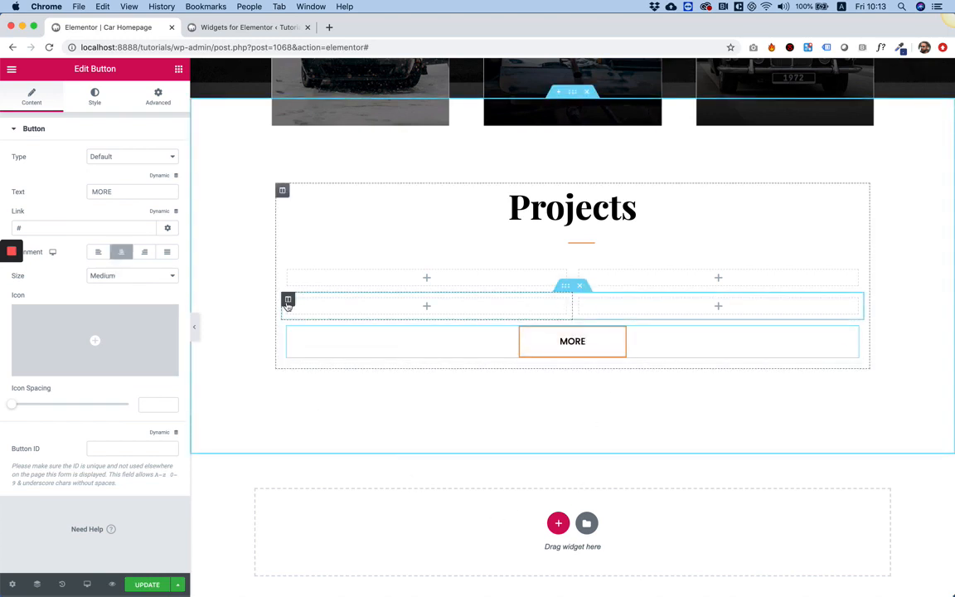
Duplicate the first column of the second Projects row, and add an Image widget to the first row's left column
{"action": "right_click", "coordinate": [288, 303]}
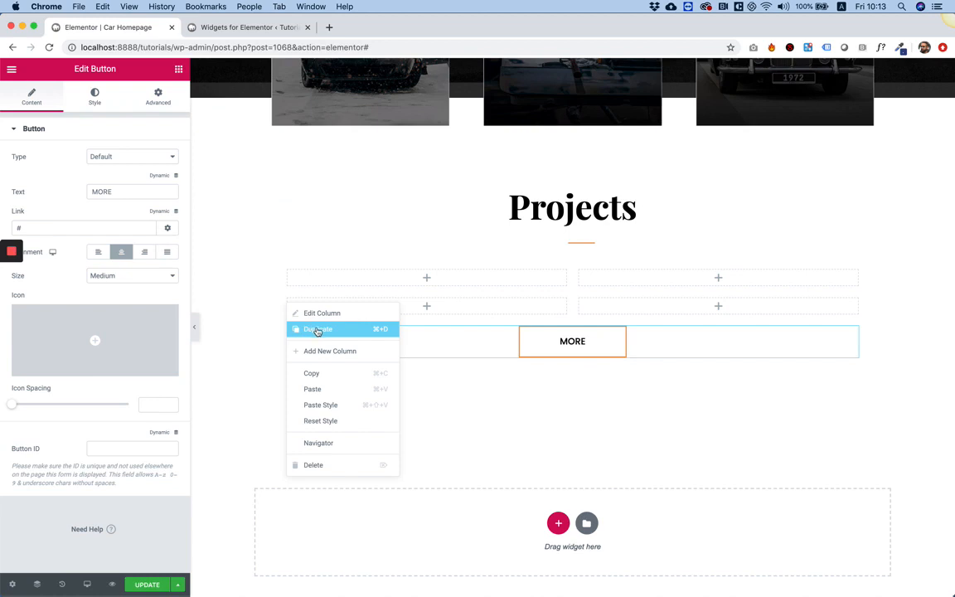
{"action": "left_click", "coordinate": [318, 329]}
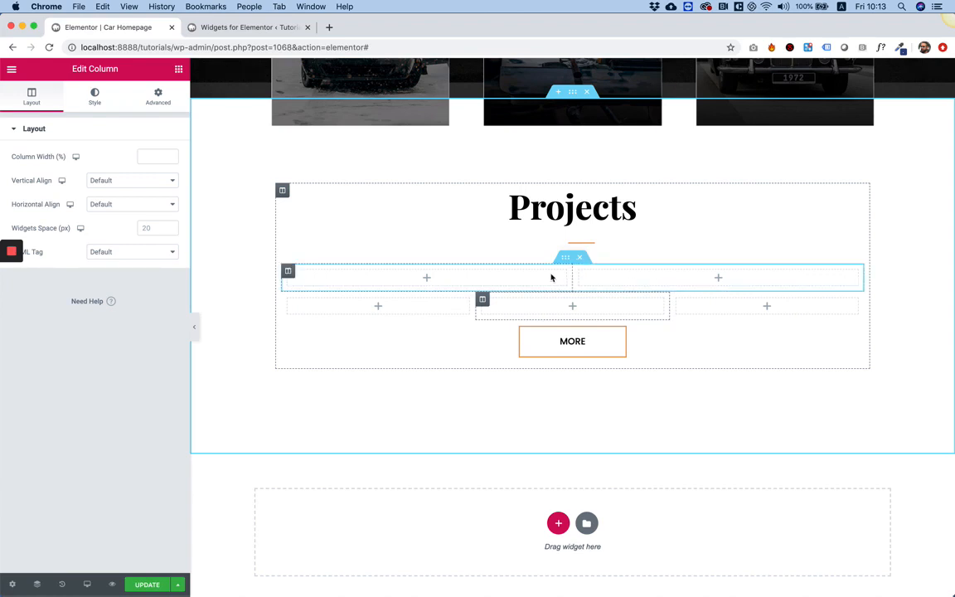
{"action": "left_click", "coordinate": [175, 70]}
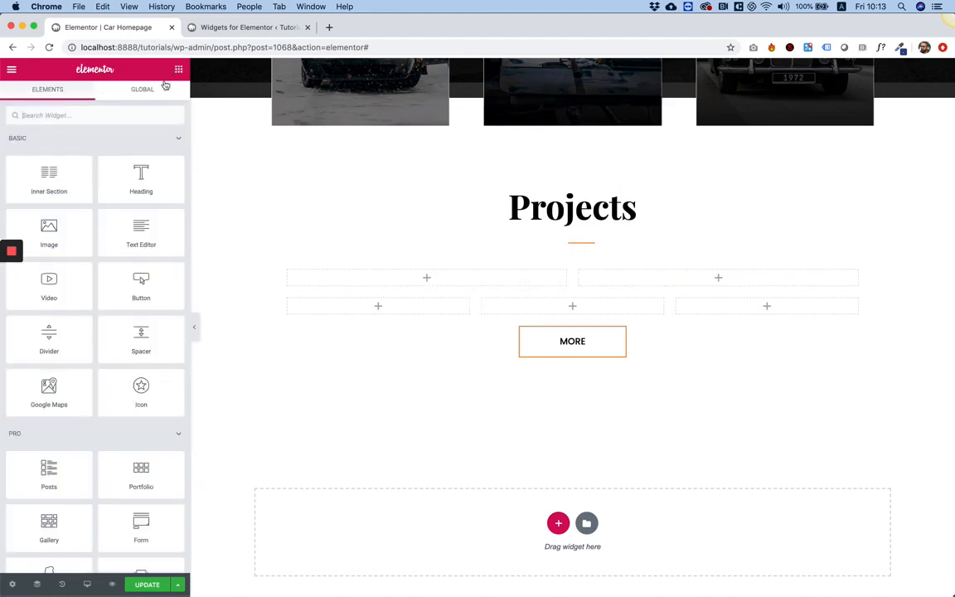
{"action": "left_click_drag", "start_coordinate": [48, 227], "coordinate": [407, 284]}
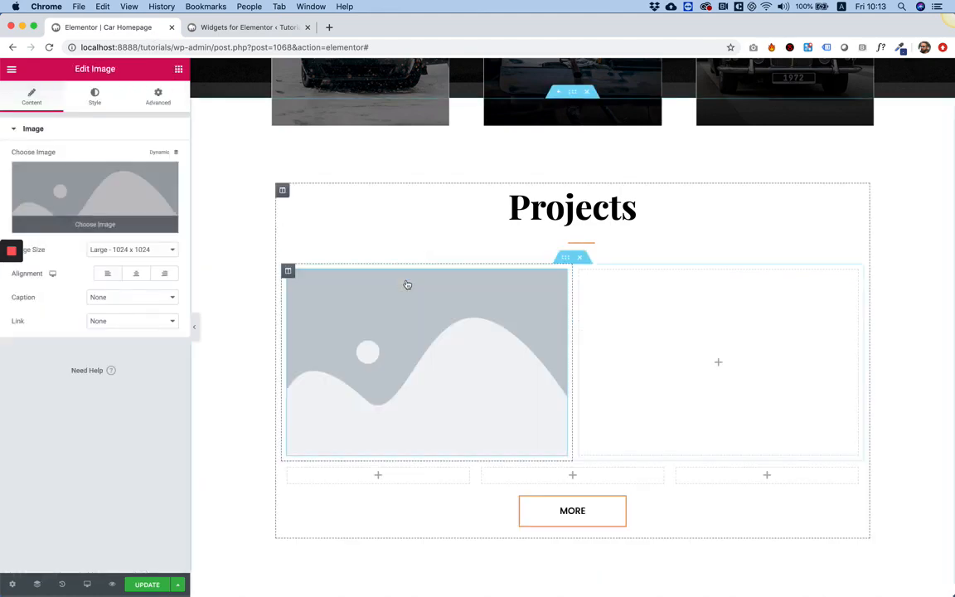
Upload Gallery1.jpg through Gallery5.jpg from the Desktop and insert Gallery1.jpg into the new Image widget
{"action": "left_click", "coordinate": [122, 192]}
{"action": "left_click", "coordinate": [51, 114]}
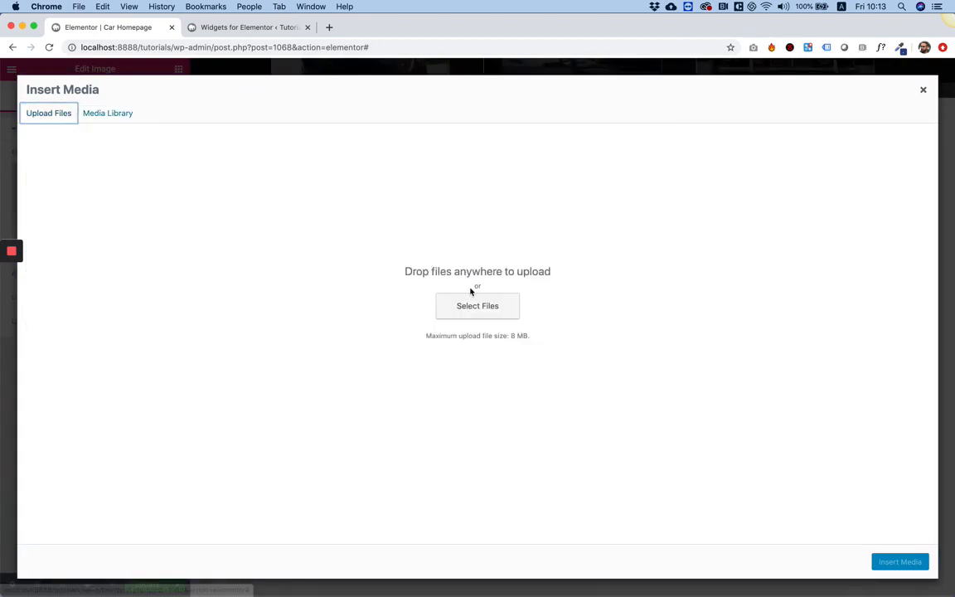
{"action": "left_click", "coordinate": [468, 309]}
{"action": "left_click", "coordinate": [379, 138]}
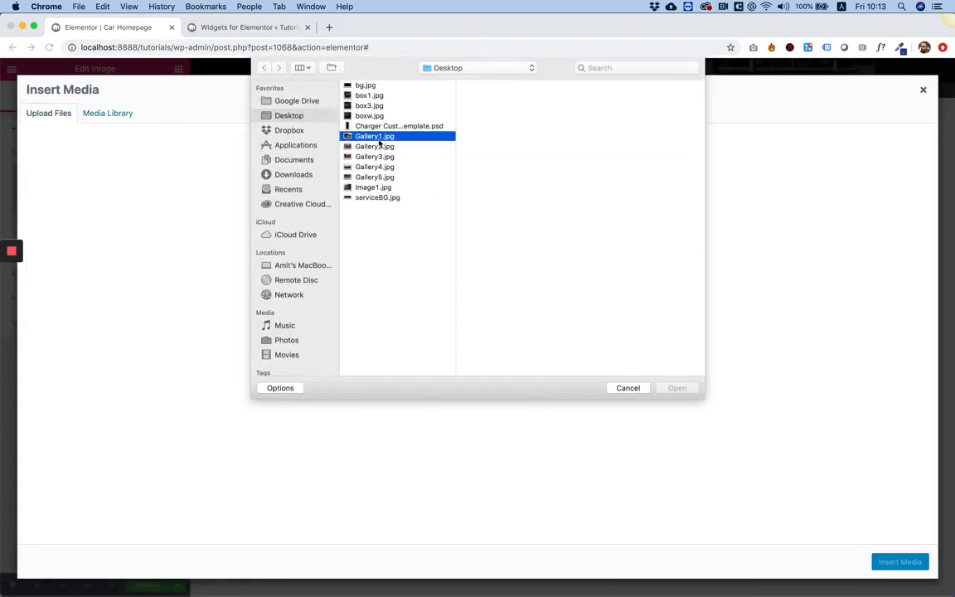
{"action": "key", "text": "shift+Down"}
{"action": "key", "text": "shift+Down"}
{"action": "key", "text": "shift+Down"}
{"action": "key", "text": "shift+Down"}
{"action": "key", "text": "Return"}
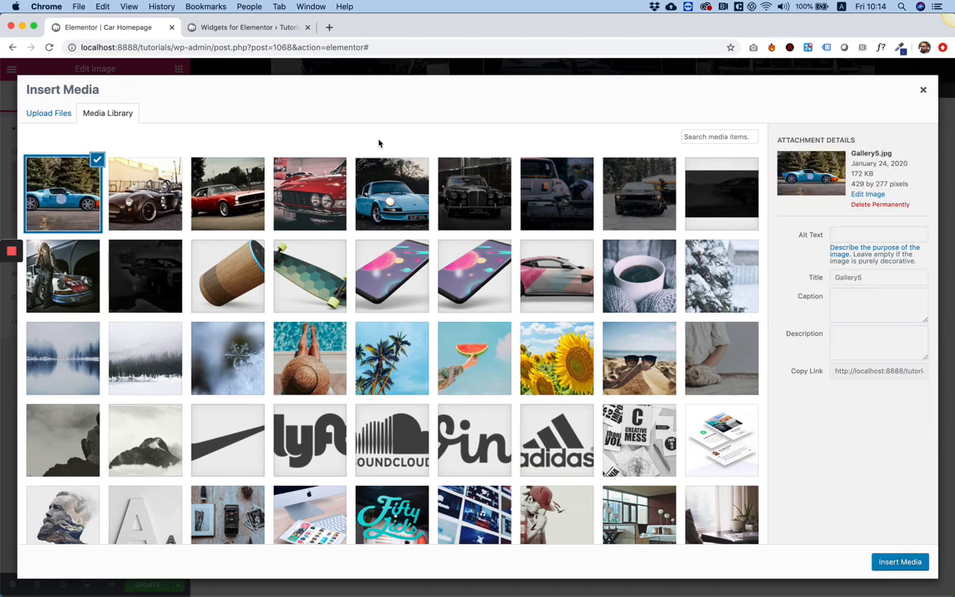
{"action": "left_click", "coordinate": [393, 191]}
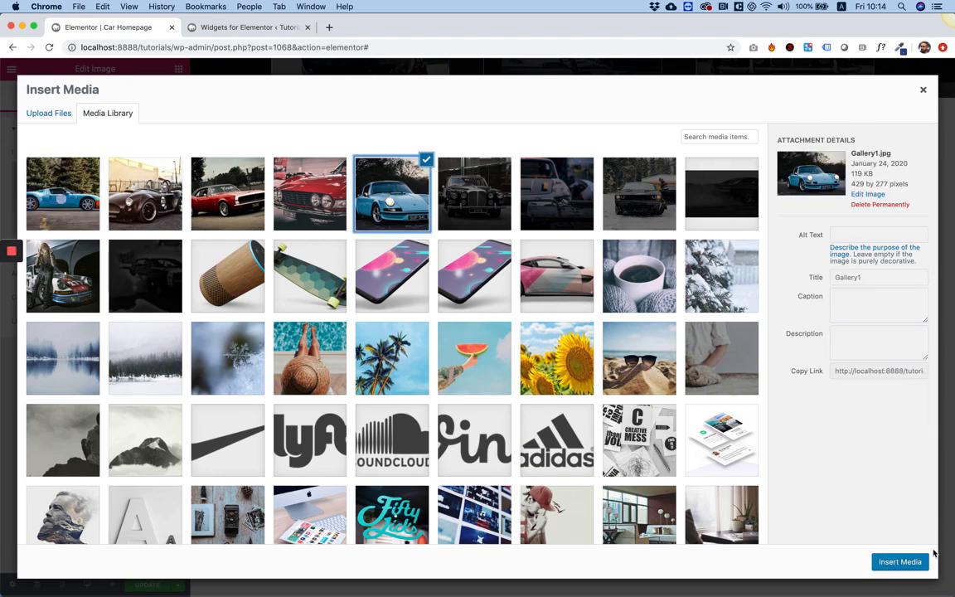
{"action": "left_click", "coordinate": [902, 562]}
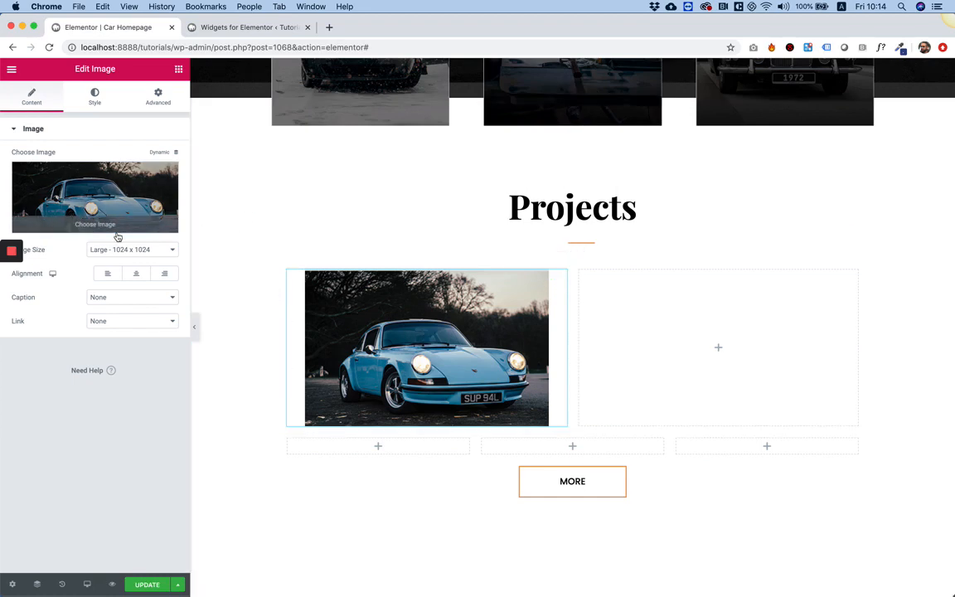
Set the blue car image's width to 100% and place a duplicate of it in the first Projects row's right column
{"action": "left_click", "coordinate": [95, 100]}
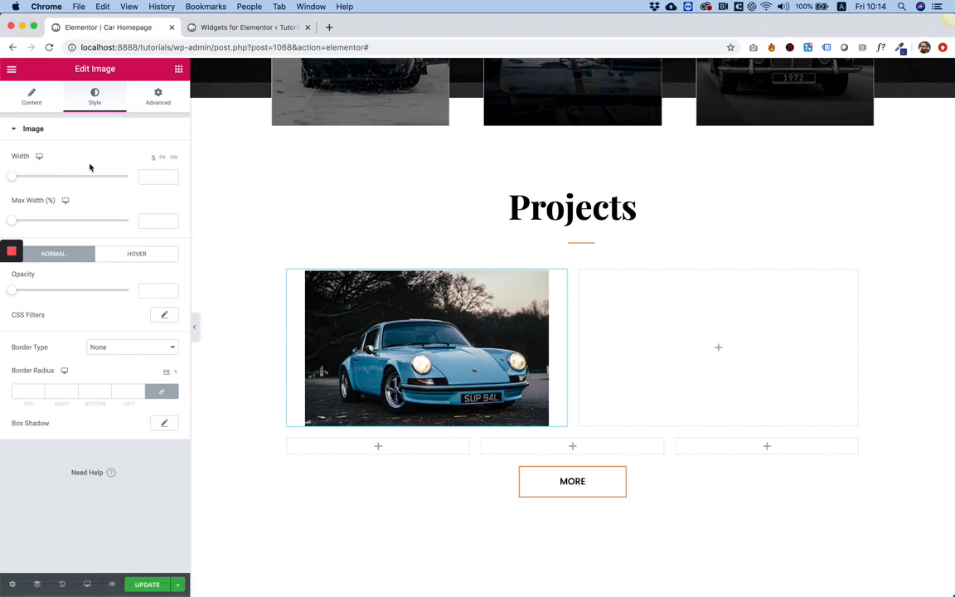
{"action": "left_click_drag", "start_coordinate": [14, 180], "coordinate": [130, 183]}
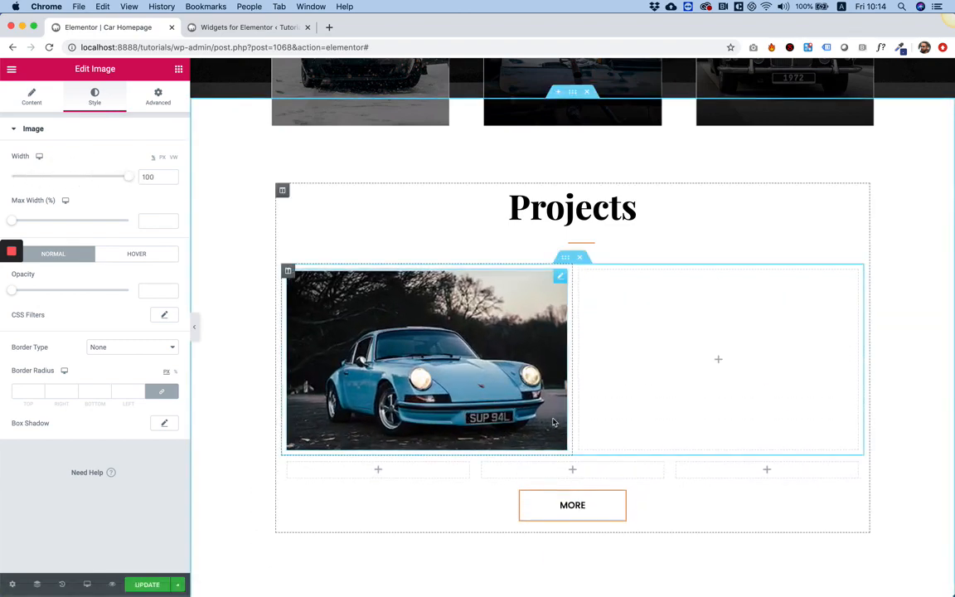
{"action": "right_click", "coordinate": [465, 315]}
{"action": "left_click", "coordinate": [501, 343]}
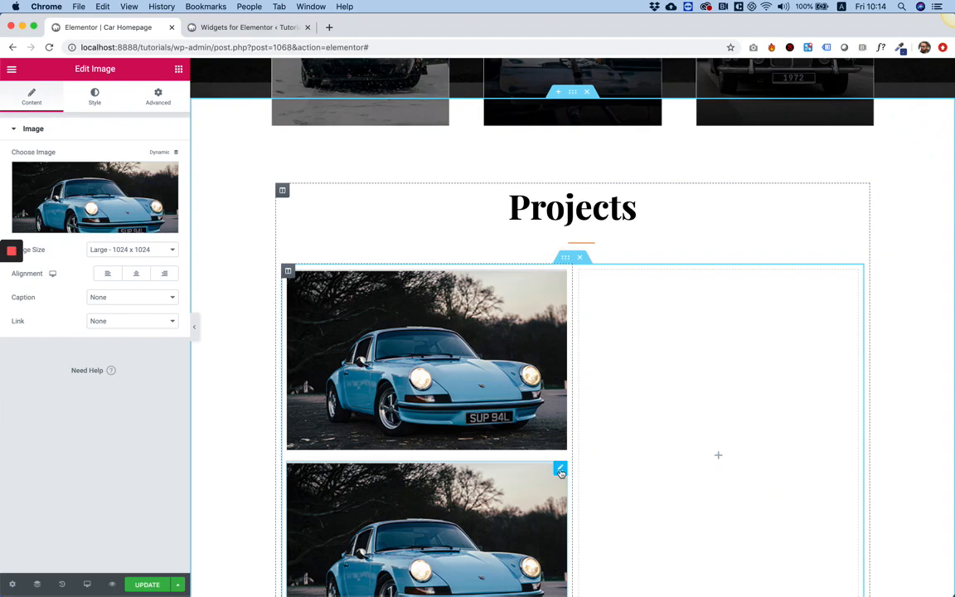
{"action": "left_click_drag", "start_coordinate": [561, 470], "coordinate": [680, 360]}
{"action": "scroll", "coordinate": [680, 361], "scroll_direction": "down", "scroll_amount": 1}
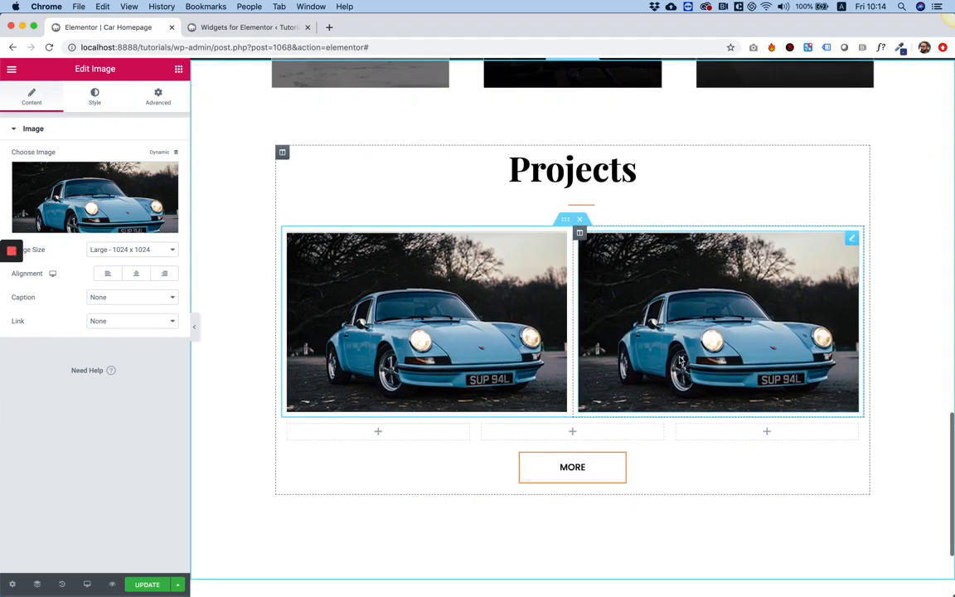
Replace the duplicated image in the right column with Gallery2.jpg from the media library
{"action": "left_click", "coordinate": [82, 203]}
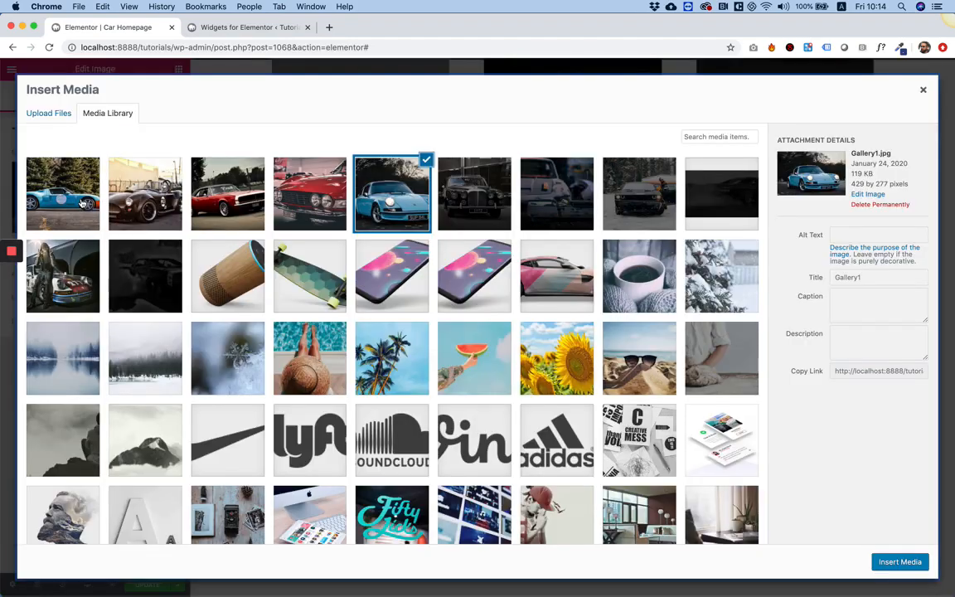
{"action": "left_click", "coordinate": [291, 186]}
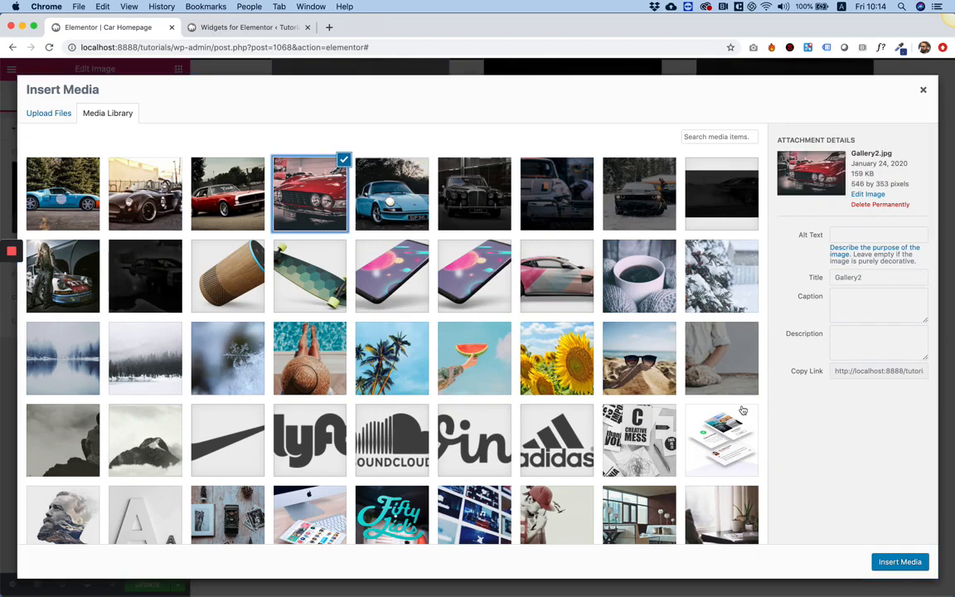
{"action": "left_click", "coordinate": [918, 566]}
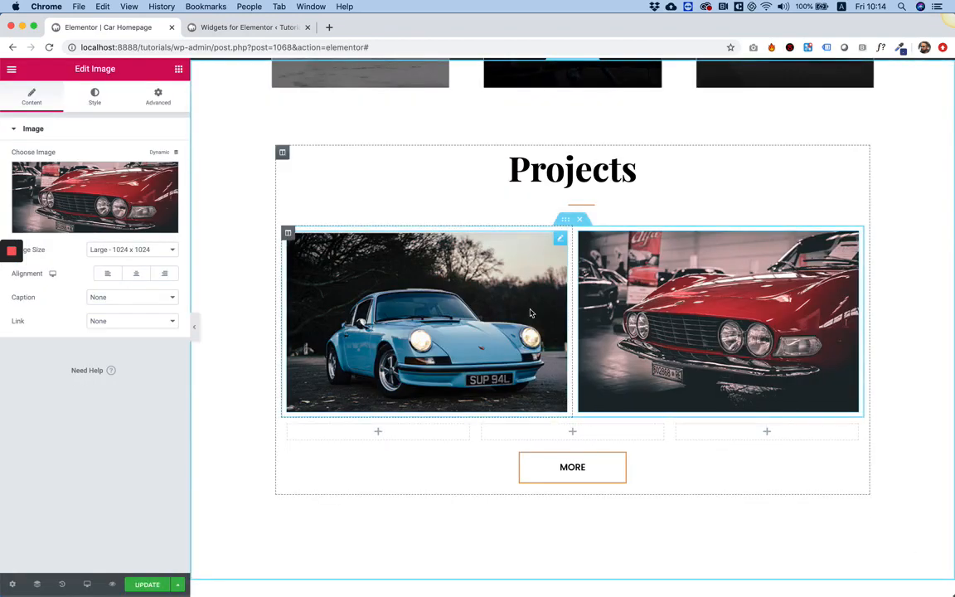
Check the Projects gallery layout in the Photoshop design and set the first image row's structure in Chrome to 33, 66
{"action": "key", "text": "ctrl+Up"}
{"action": "left_click", "coordinate": [426, 313]}
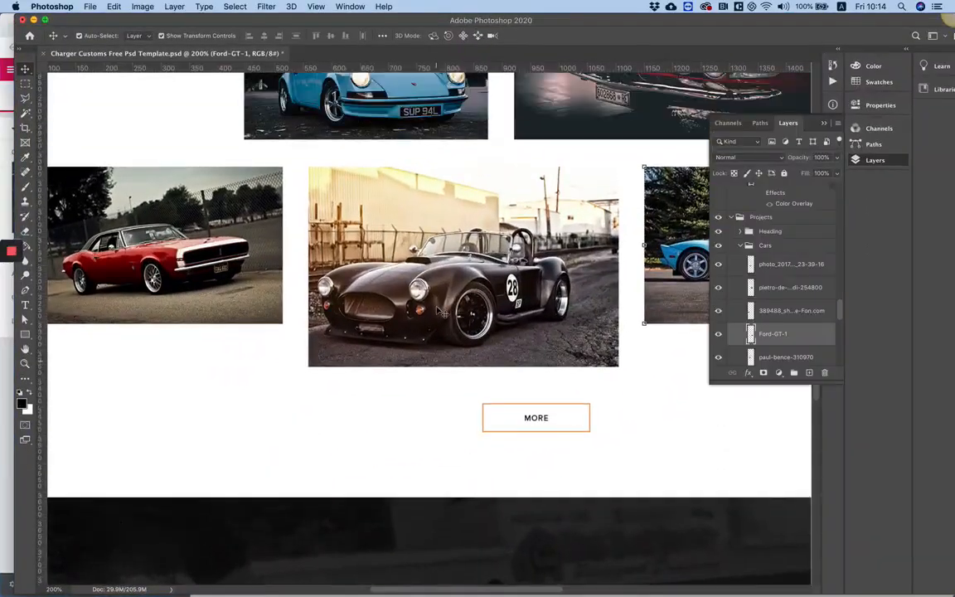
{"action": "scroll", "coordinate": [442, 274], "scroll_direction": "up", "scroll_amount": 5}
{"action": "scroll", "coordinate": [442, 216], "scroll_direction": "right", "scroll_amount": 3}
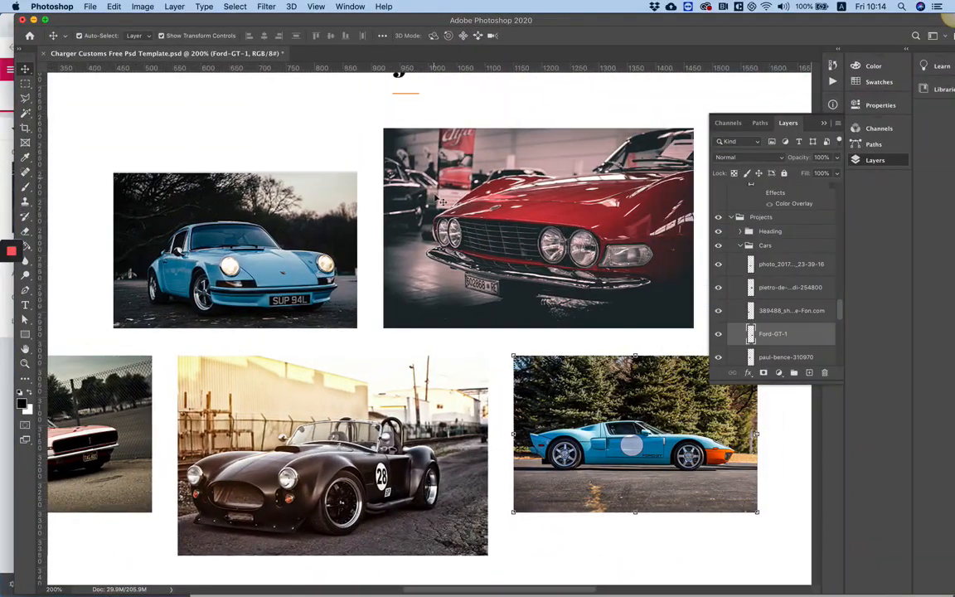
{"action": "key", "text": "ctrl+Up"}
{"action": "left_click", "coordinate": [805, 273]}
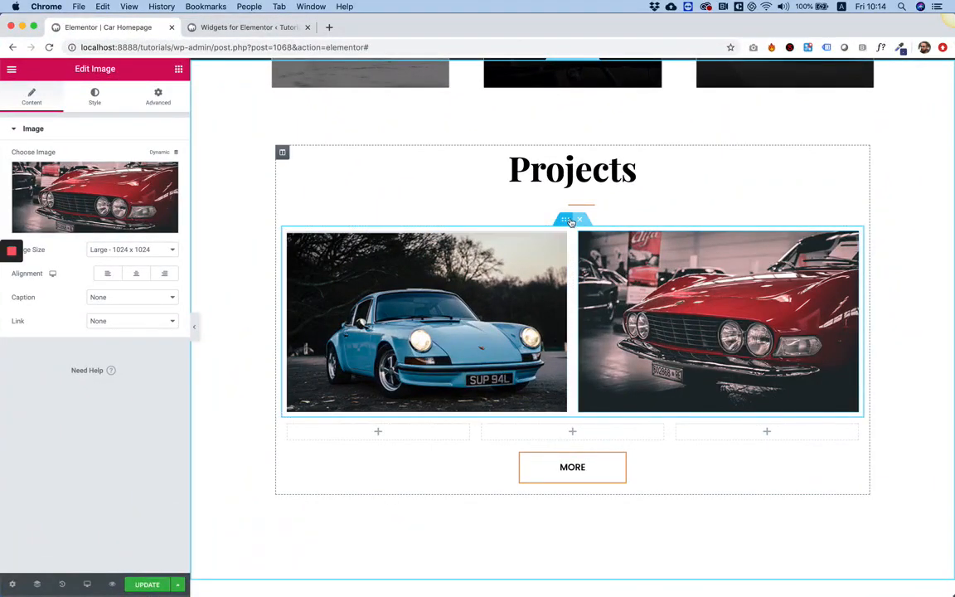
{"action": "left_click", "coordinate": [568, 221]}
{"action": "left_click", "coordinate": [75, 342]}
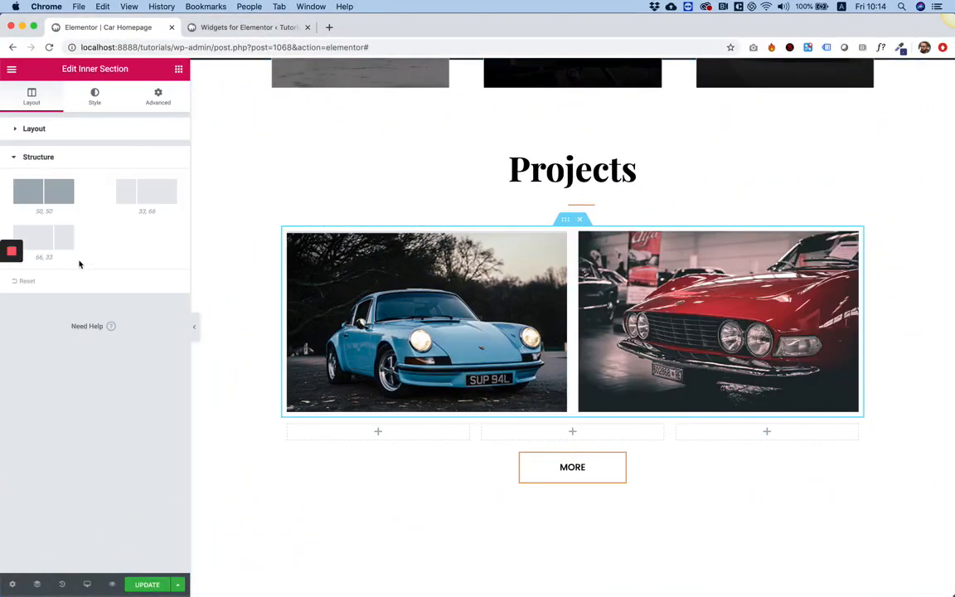
{"action": "left_click", "coordinate": [154, 199]}
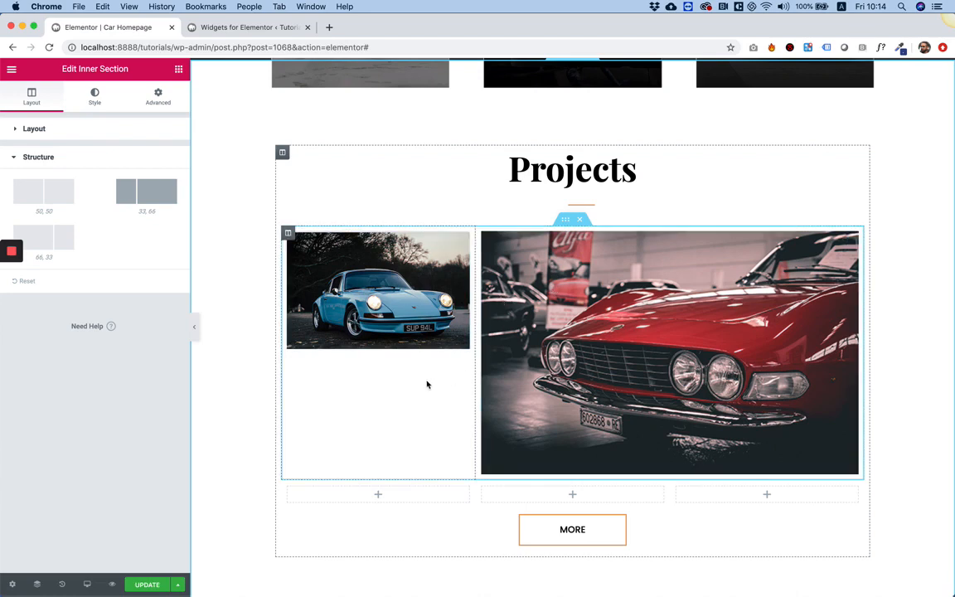
Set the red car column's width to 60% and reduce it to 55%
{"action": "left_click", "coordinate": [482, 234]}
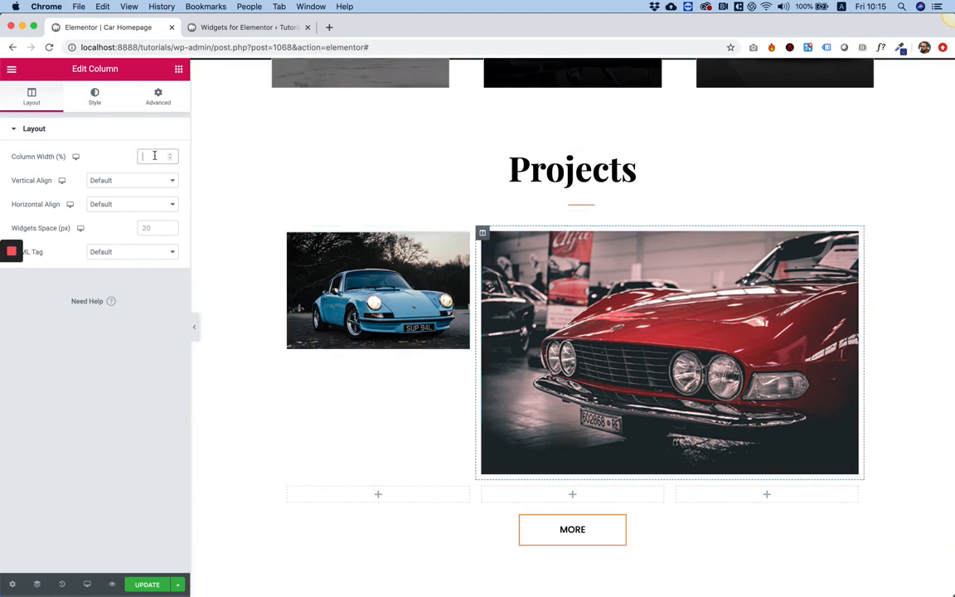
{"action": "type", "text": "60"}
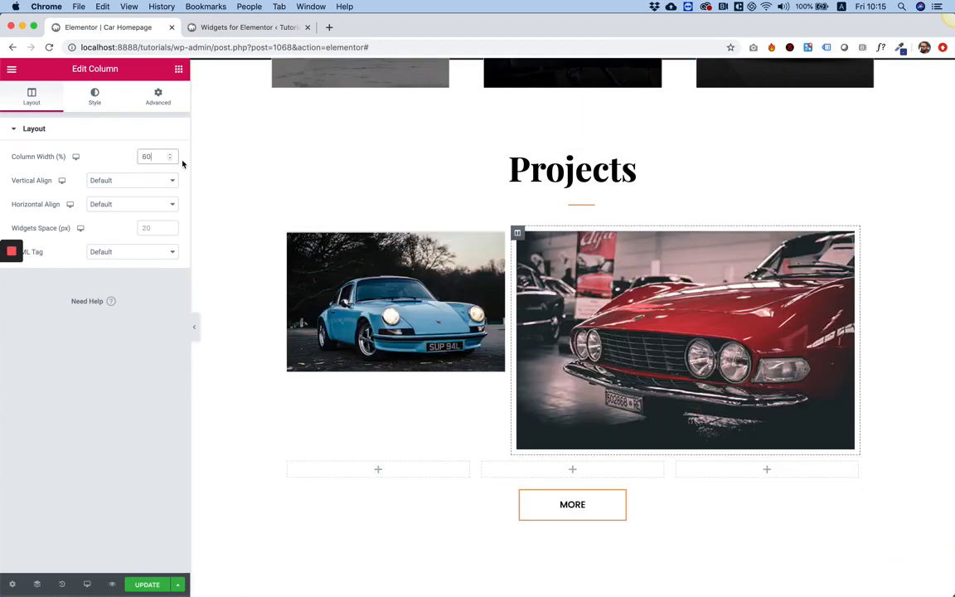
{"action": "key", "text": "Down"}
{"action": "key", "text": "Down"}
{"action": "key", "text": "Down"}
{"action": "key", "text": "Down"}
{"action": "key", "text": "Down"}
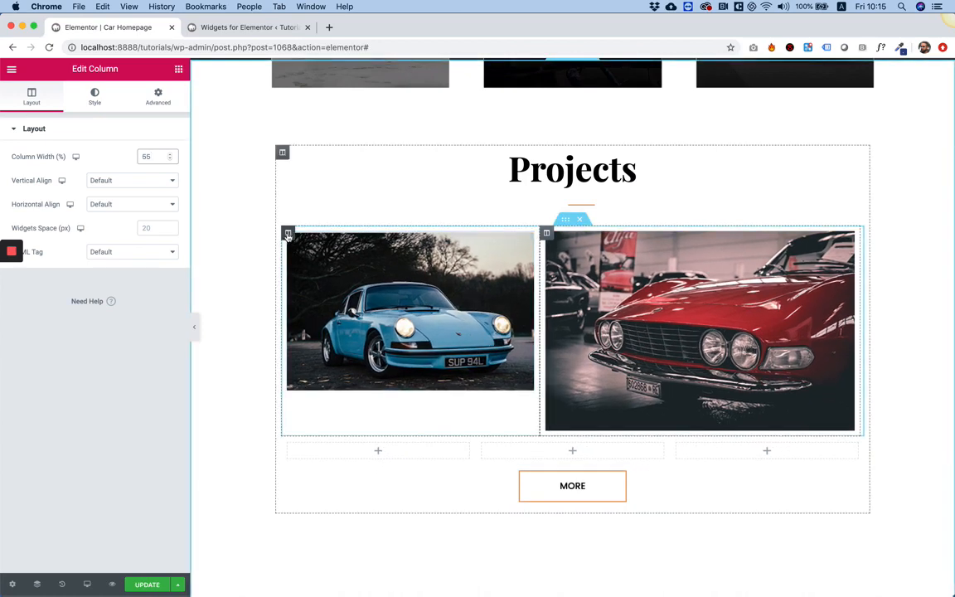
Set the vertical alignment of the blue car's column to Bottom
{"action": "left_click", "coordinate": [288, 235]}
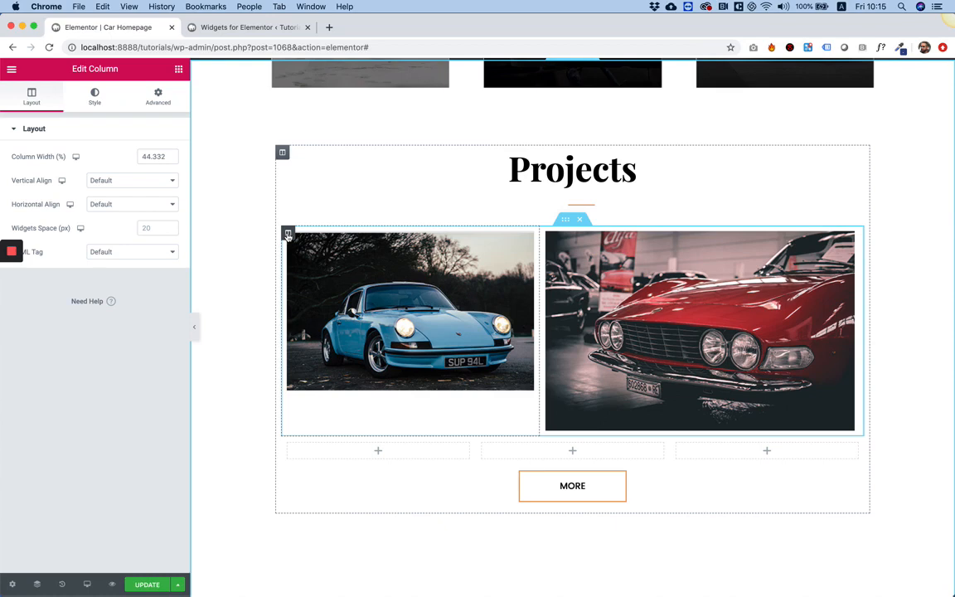
{"action": "left_click", "coordinate": [130, 184]}
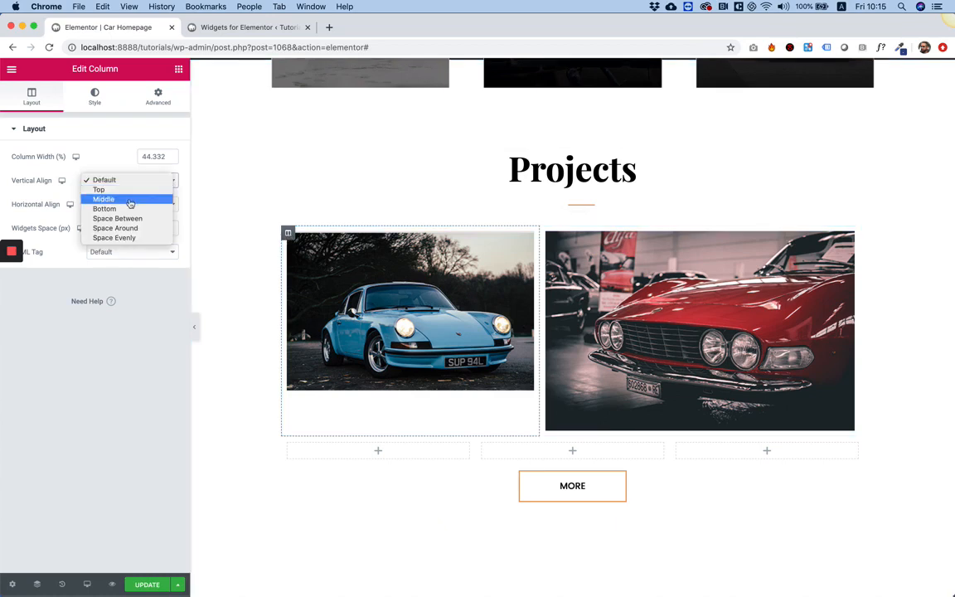
{"action": "left_click", "coordinate": [126, 209]}
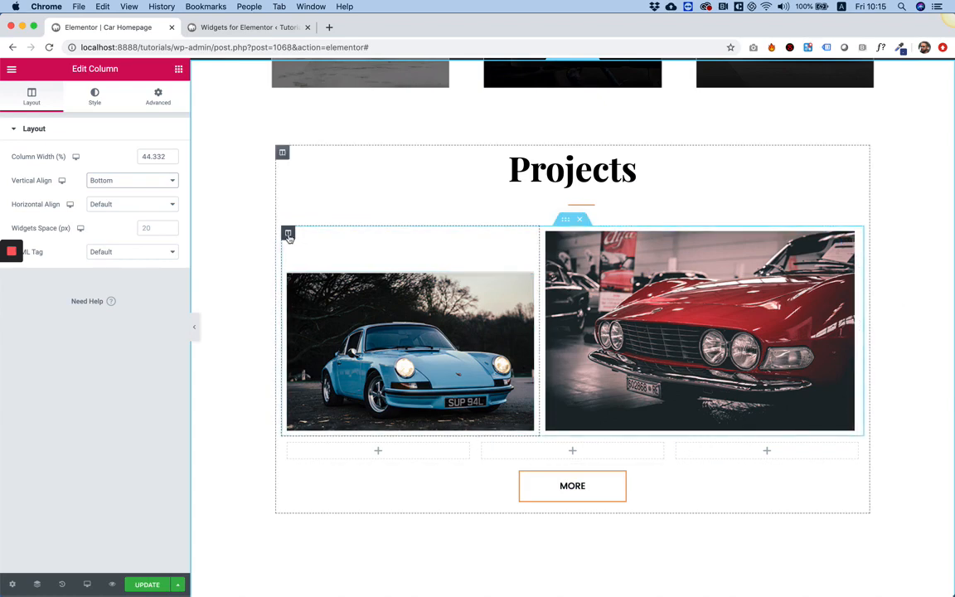
Compare the first image row with the Photoshop design and set its columns gap in Chrome to Wide
{"action": "left_click", "coordinate": [567, 222]}
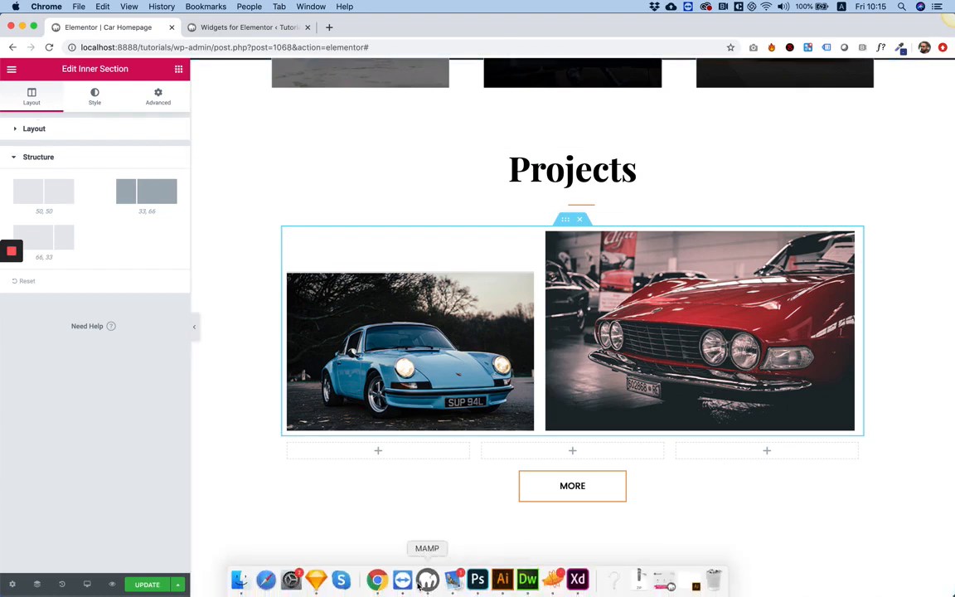
{"action": "left_click", "coordinate": [476, 582]}
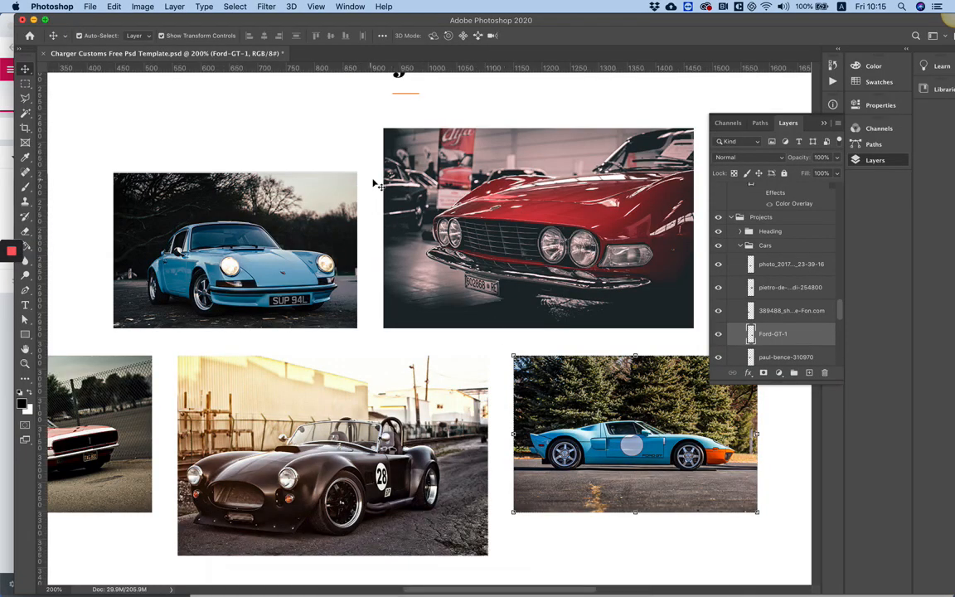
{"action": "mouse_move", "coordinate": [446, 594]}
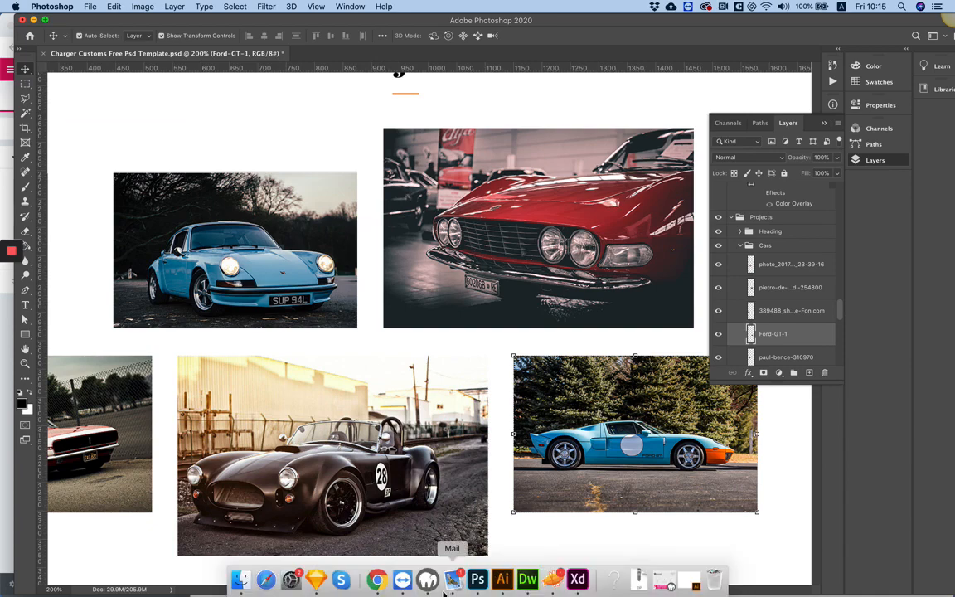
{"action": "left_click", "coordinate": [376, 579]}
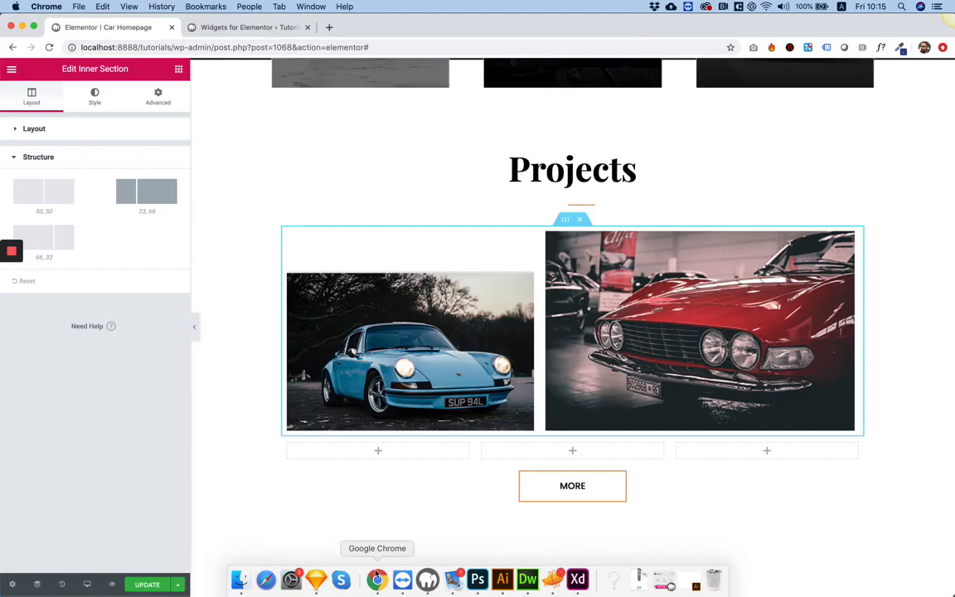
{"action": "left_click", "coordinate": [95, 100]}
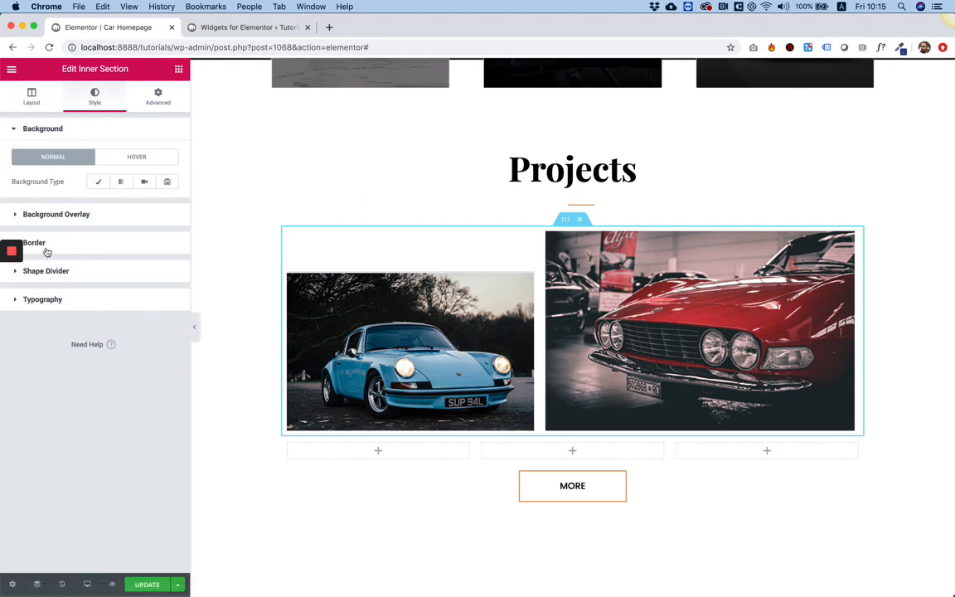
{"action": "left_click", "coordinate": [30, 100]}
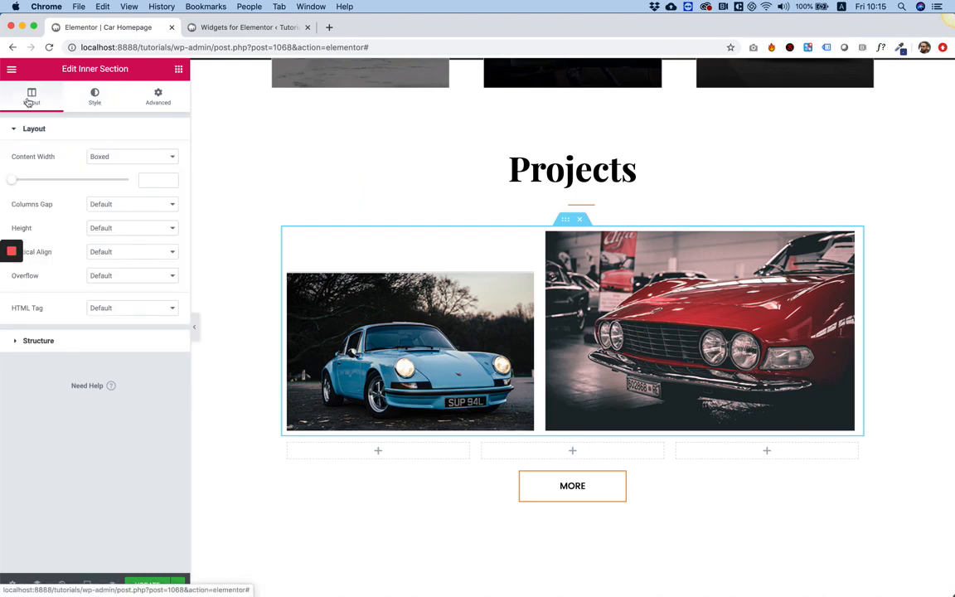
{"action": "left_click", "coordinate": [106, 204]}
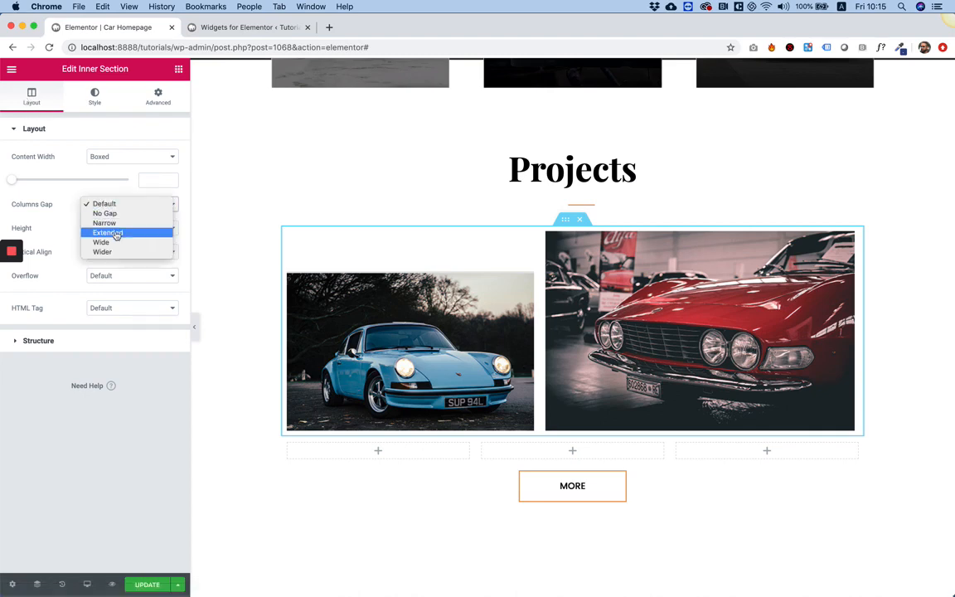
{"action": "left_click", "coordinate": [115, 242]}
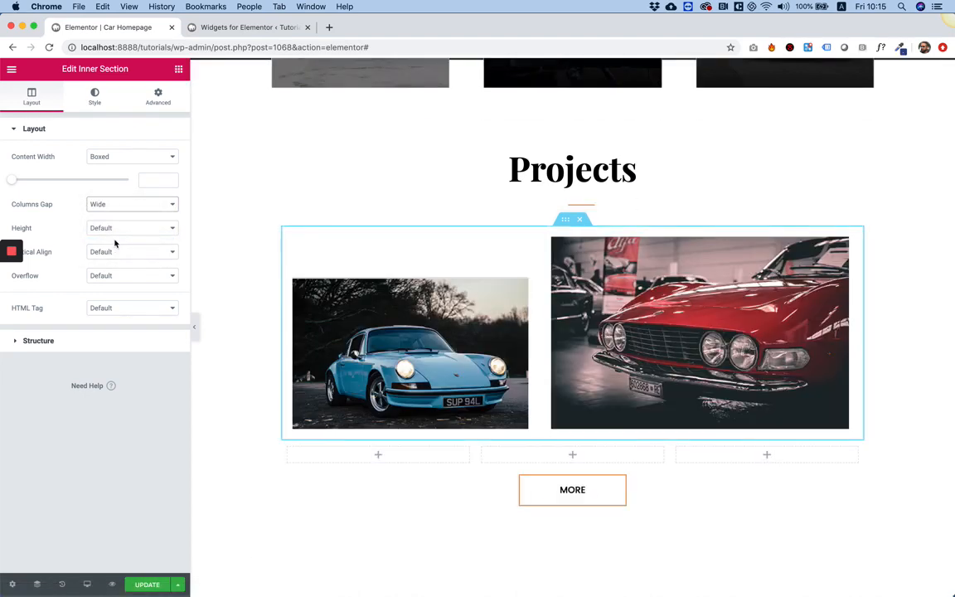
Try the Wider columns gap on the first image row and return it to Wide
{"action": "left_click", "coordinate": [114, 208]}
{"action": "left_click", "coordinate": [112, 212]}
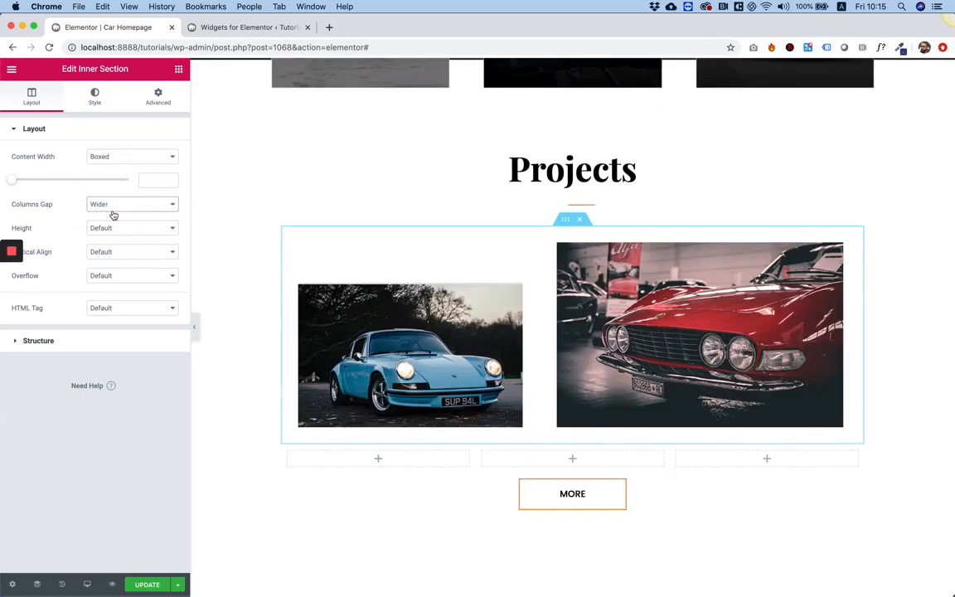
{"action": "left_click", "coordinate": [113, 208]}
{"action": "left_click", "coordinate": [111, 197]}
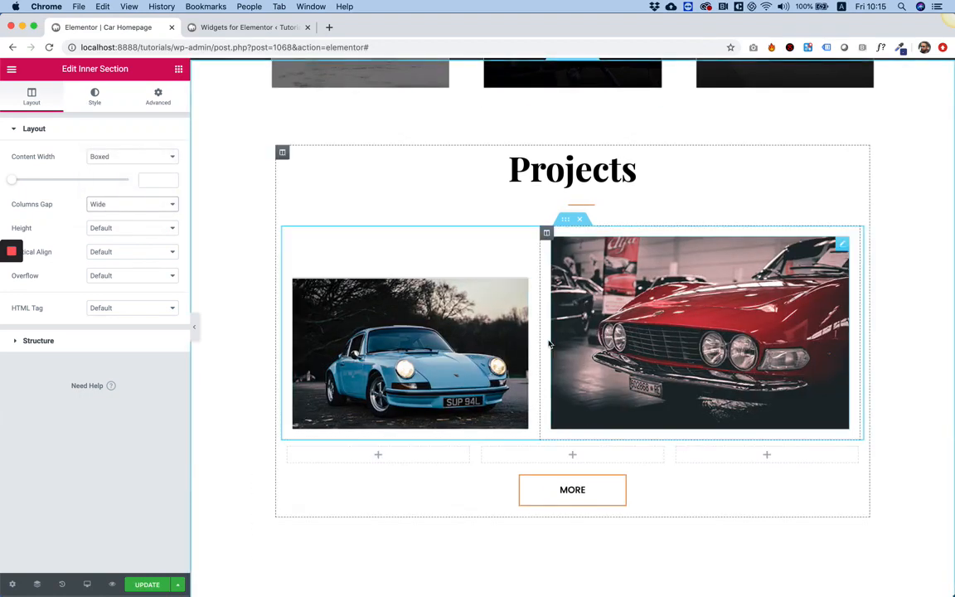
Copy the red car image widget from the first row into the first column of the three-column row below
{"action": "right_click", "coordinate": [395, 342]}
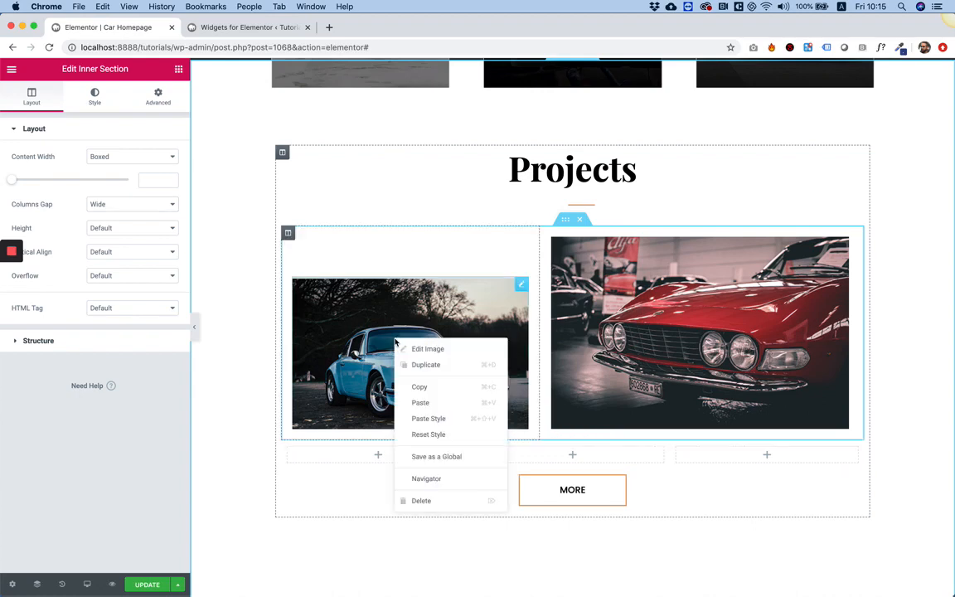
{"action": "right_click", "coordinate": [678, 300]}
{"action": "left_click", "coordinate": [713, 347]}
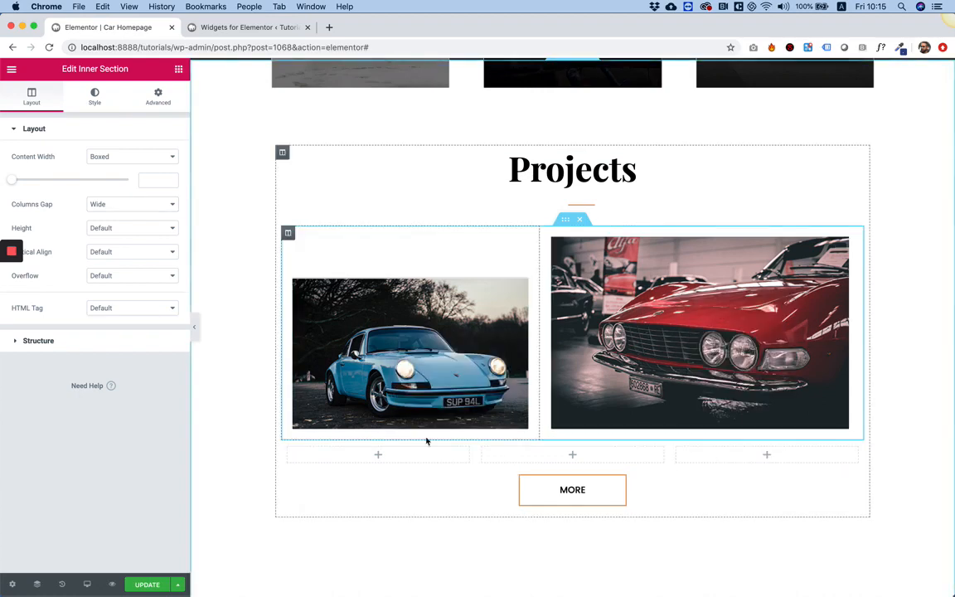
{"action": "right_click", "coordinate": [417, 452]}
{"action": "left_click", "coordinate": [427, 458]}
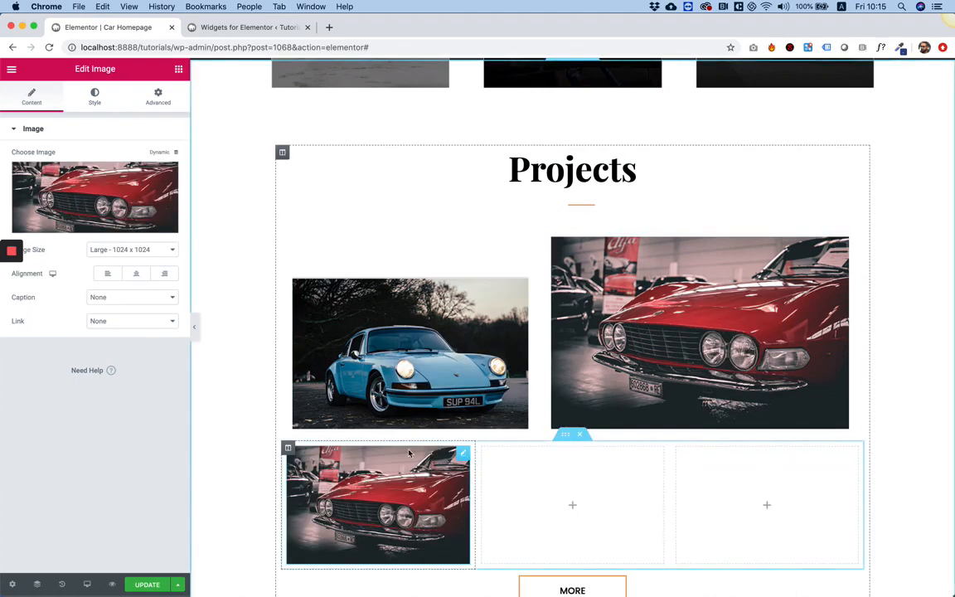
Replace the pasted image in the second row's first column with Gallery3.jpg
{"action": "left_click", "coordinate": [89, 182]}
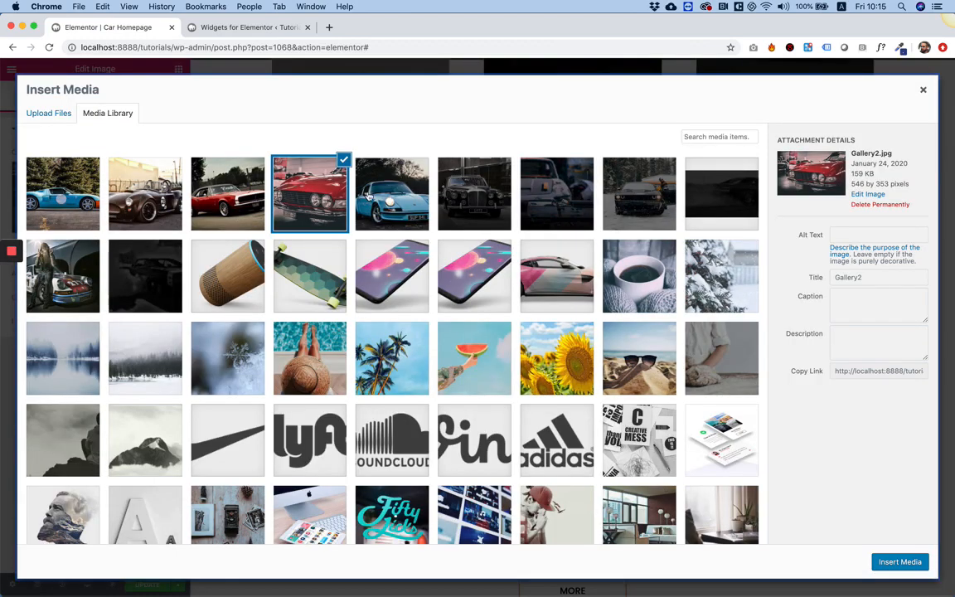
{"action": "left_click", "coordinate": [240, 199]}
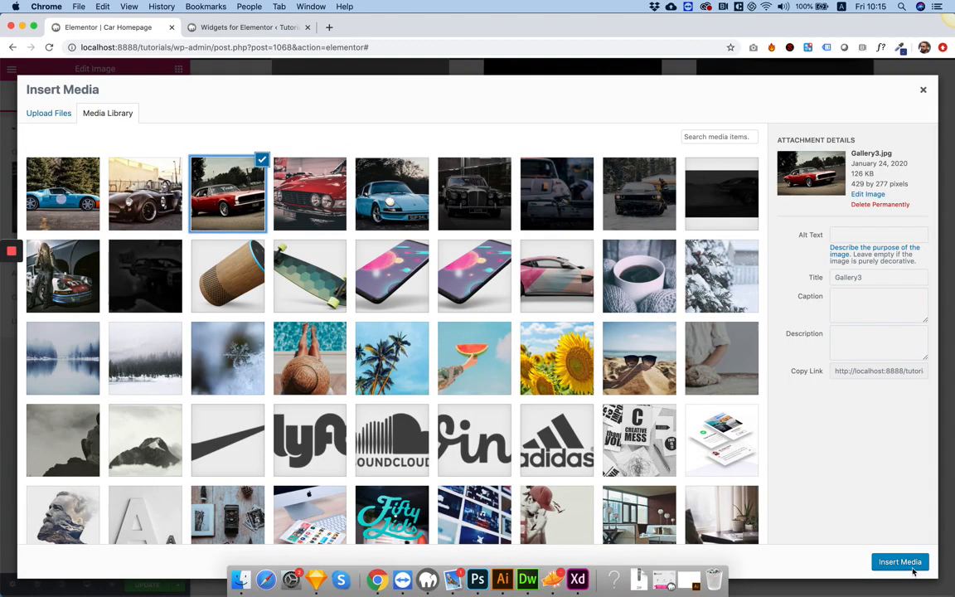
{"action": "left_click", "coordinate": [912, 564]}
Copy the red car image from the second row's first column into its second and third columns
{"action": "right_click", "coordinate": [420, 480]}
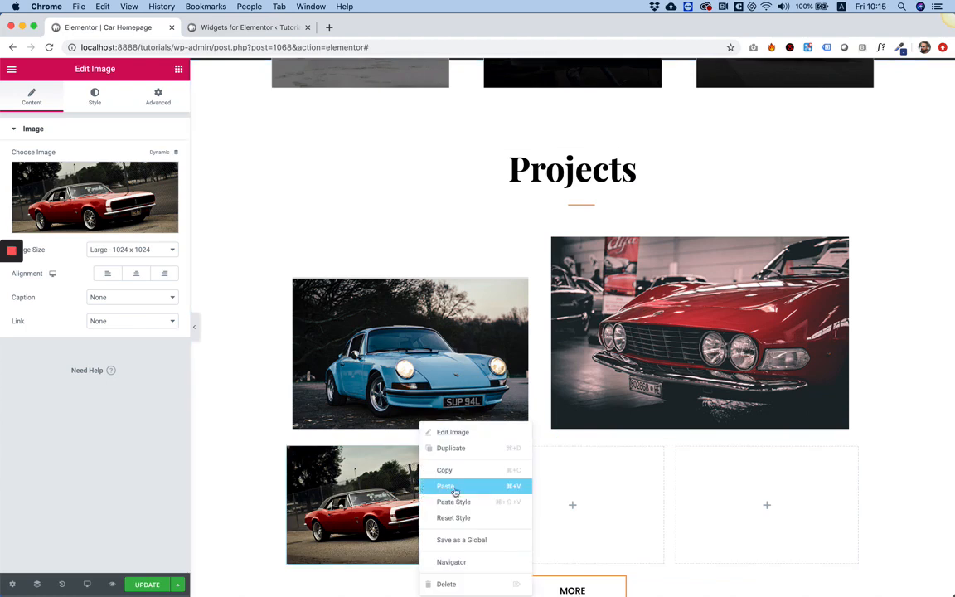
{"action": "right_click", "coordinate": [571, 483]}
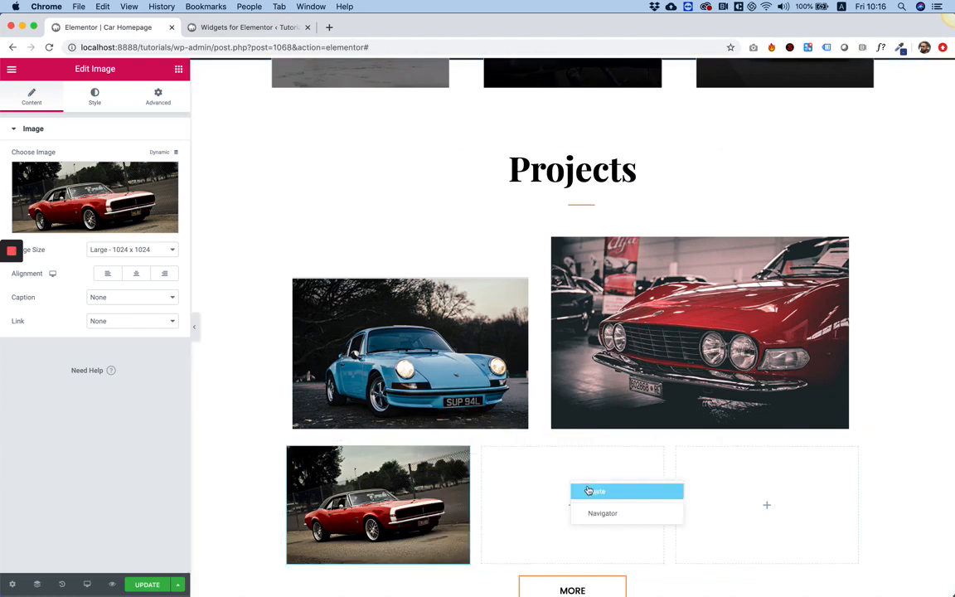
{"action": "left_click", "coordinate": [588, 491]}
{"action": "right_click", "coordinate": [629, 485]}
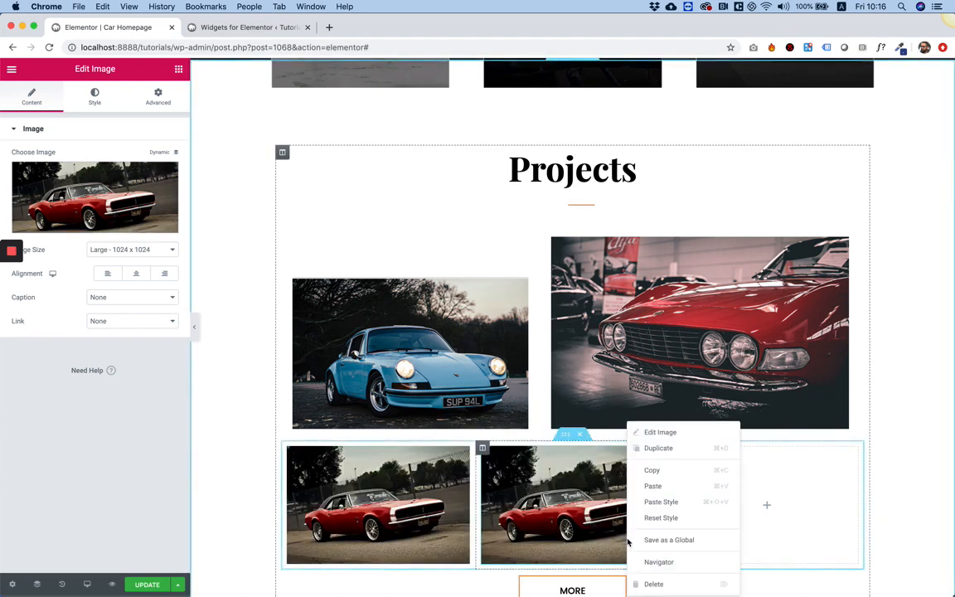
{"action": "left_click", "coordinate": [665, 471]}
{"action": "right_click", "coordinate": [750, 486]}
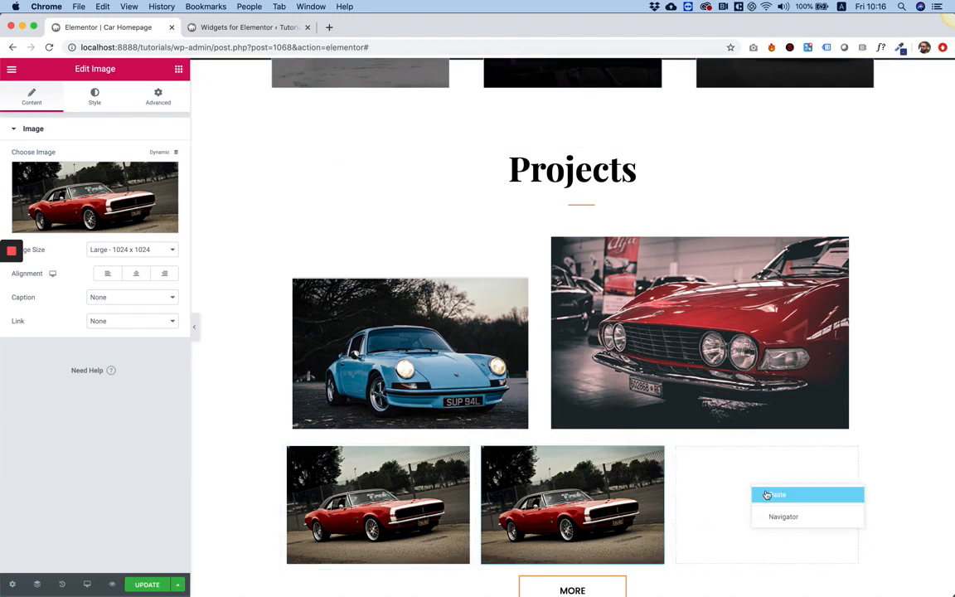
{"action": "left_click", "coordinate": [761, 495]}
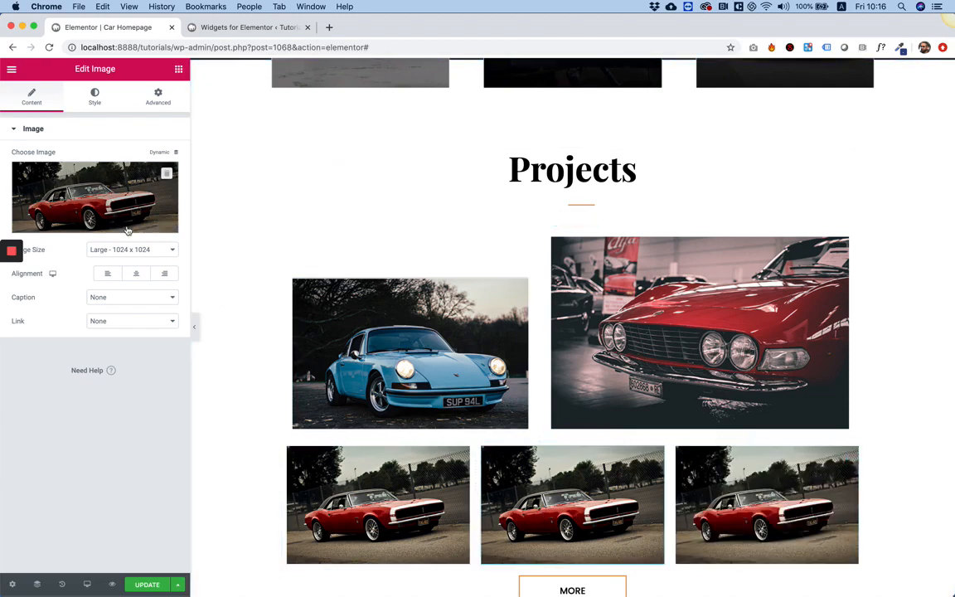
Replace the middle image of the second row with Gallery4.jpg
{"action": "left_click", "coordinate": [94, 197]}
{"action": "left_click", "coordinate": [150, 202]}
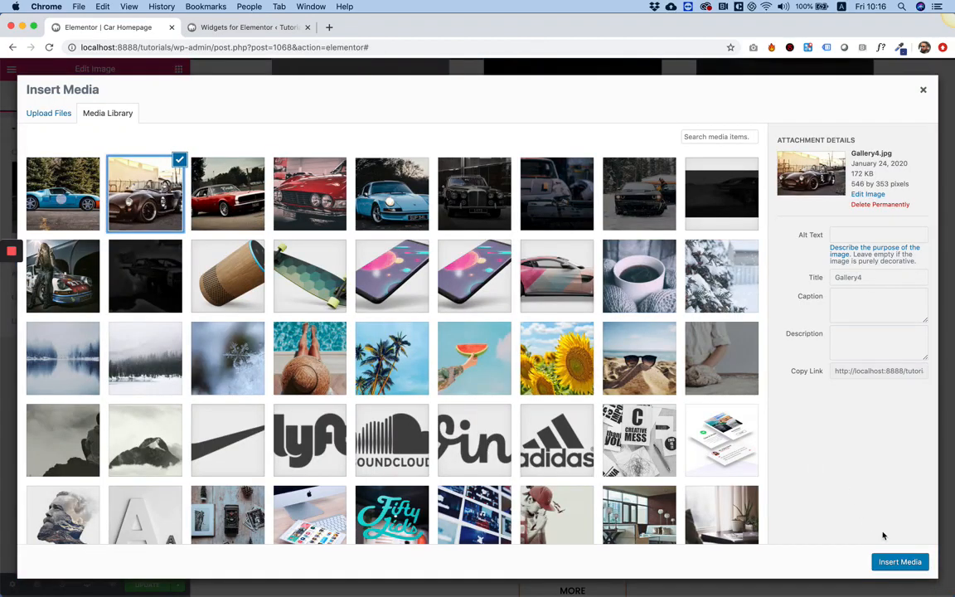
{"action": "left_click", "coordinate": [887, 562]}
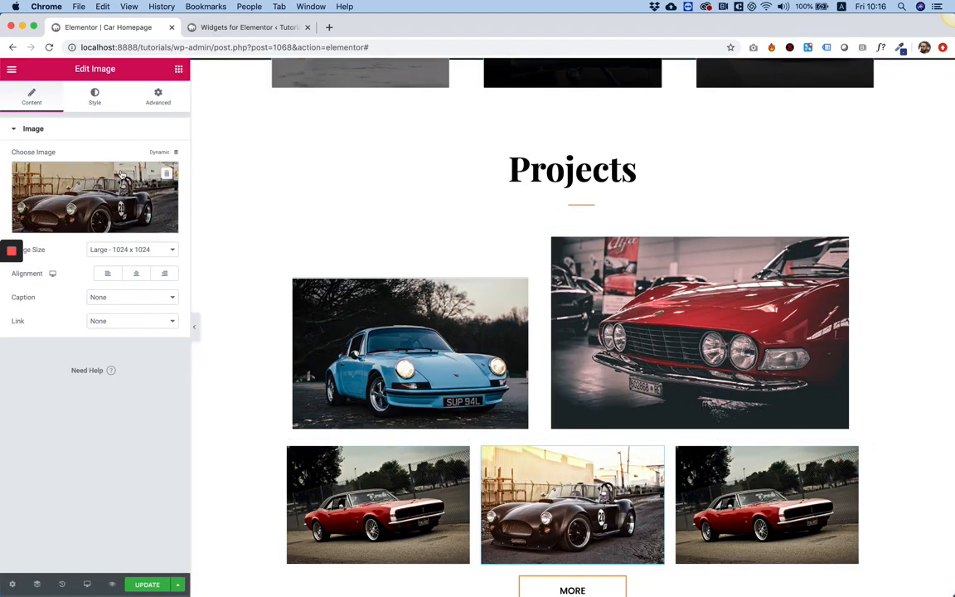
Replace the middle image of the second row with Gallery5.jpg
{"action": "left_click", "coordinate": [122, 174]}
{"action": "left_click", "coordinate": [66, 184]}
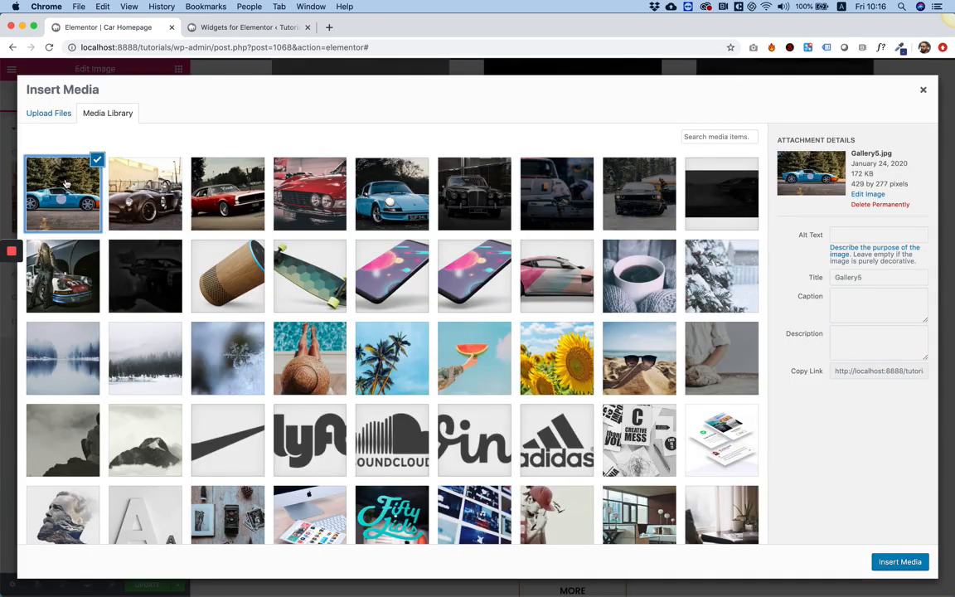
{"action": "left_click", "coordinate": [910, 567]}
Compare the second image row with the Projects layout in Photoshop and return to Chrome
{"action": "scroll", "coordinate": [718, 383], "scroll_direction": "down", "scroll_amount": 5}
{"action": "scroll", "coordinate": [718, 383], "scroll_direction": "up", "scroll_amount": 2}
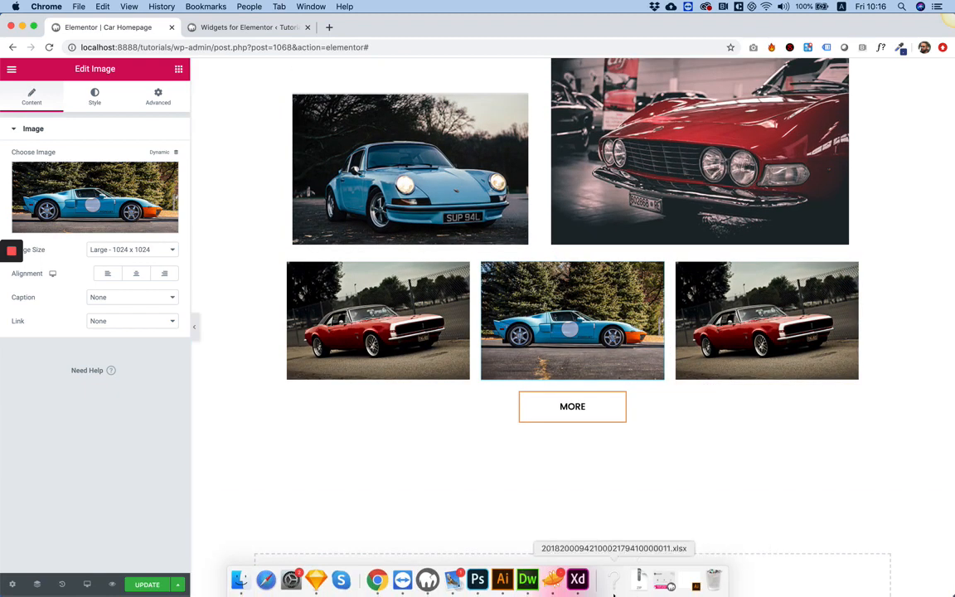
{"action": "left_click", "coordinate": [478, 578]}
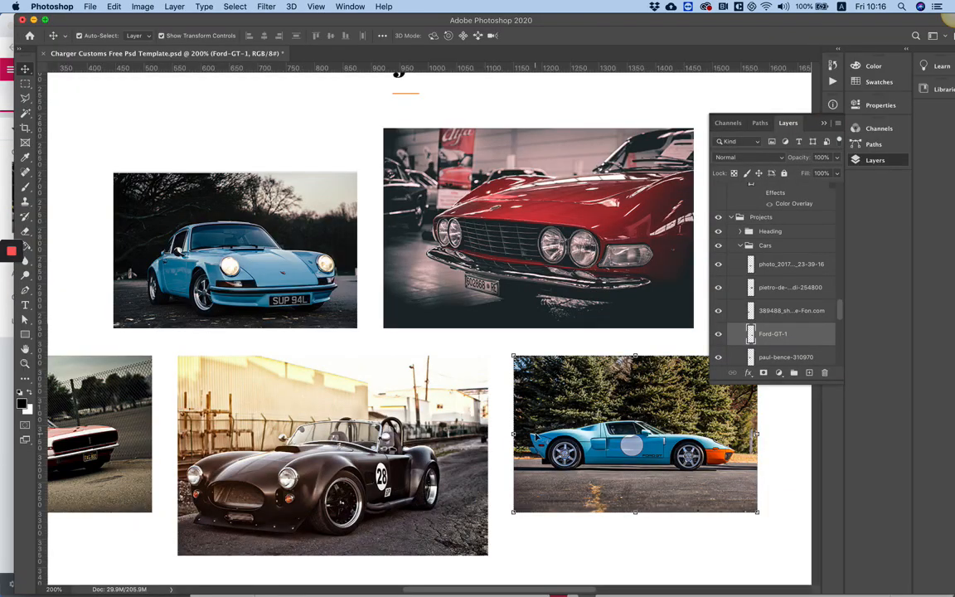
{"action": "scroll", "coordinate": [536, 436], "scroll_direction": "left", "scroll_amount": 6}
{"action": "scroll", "coordinate": [536, 436], "scroll_direction": "right", "scroll_amount": 4}
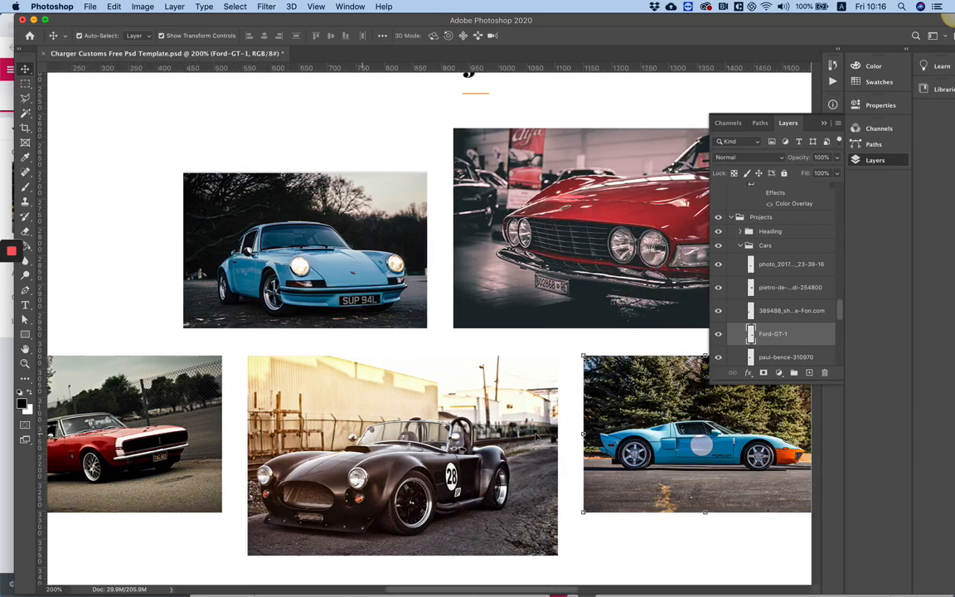
{"action": "scroll", "coordinate": [535, 436], "scroll_direction": "right", "scroll_amount": 5}
{"action": "scroll", "coordinate": [536, 438], "scroll_direction": "left", "scroll_amount": 5}
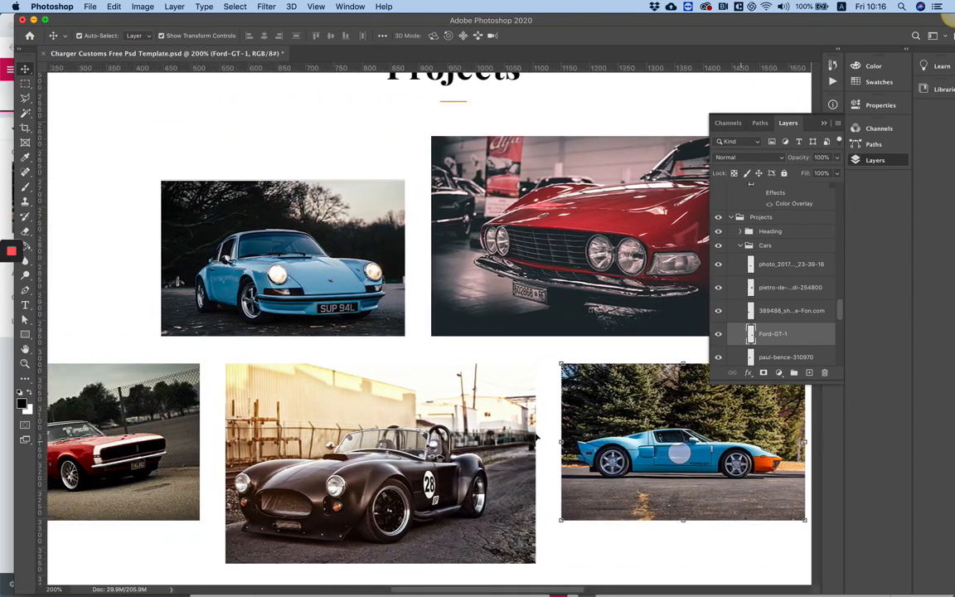
{"action": "scroll", "coordinate": [535, 438], "scroll_direction": "left", "scroll_amount": 2}
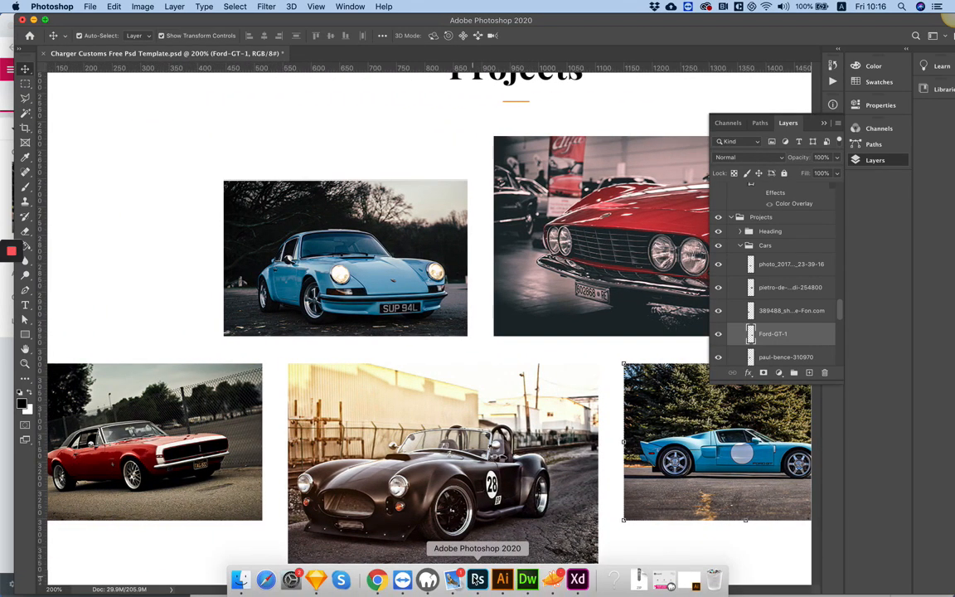
{"action": "left_click", "coordinate": [376, 579]}
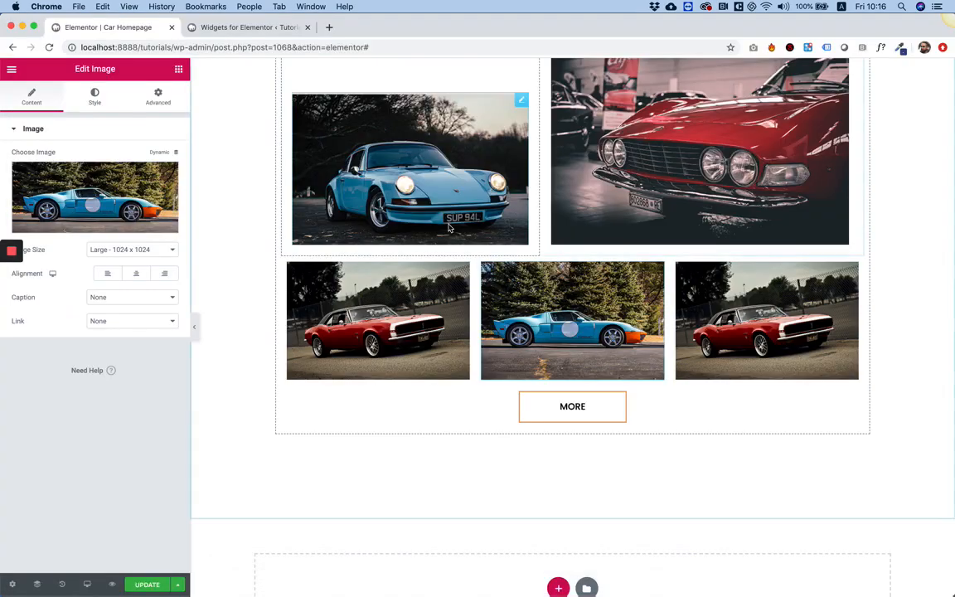
Set the Projects section's content width to Full Width
{"action": "scroll", "coordinate": [481, 240], "scroll_direction": "up", "scroll_amount": 1}
{"action": "scroll", "coordinate": [481, 240], "scroll_direction": "up", "scroll_amount": 4}
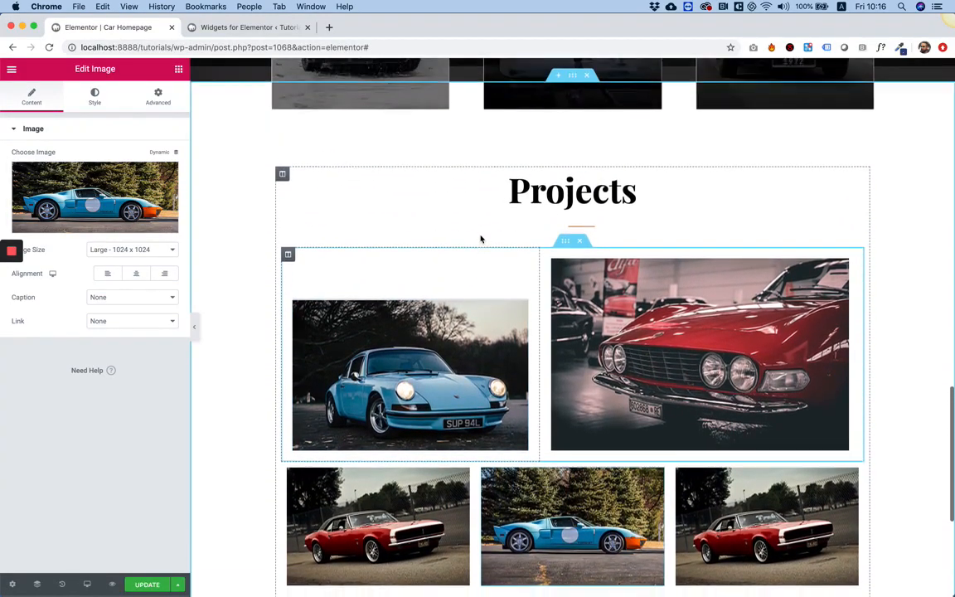
{"action": "right_click", "coordinate": [214, 192]}
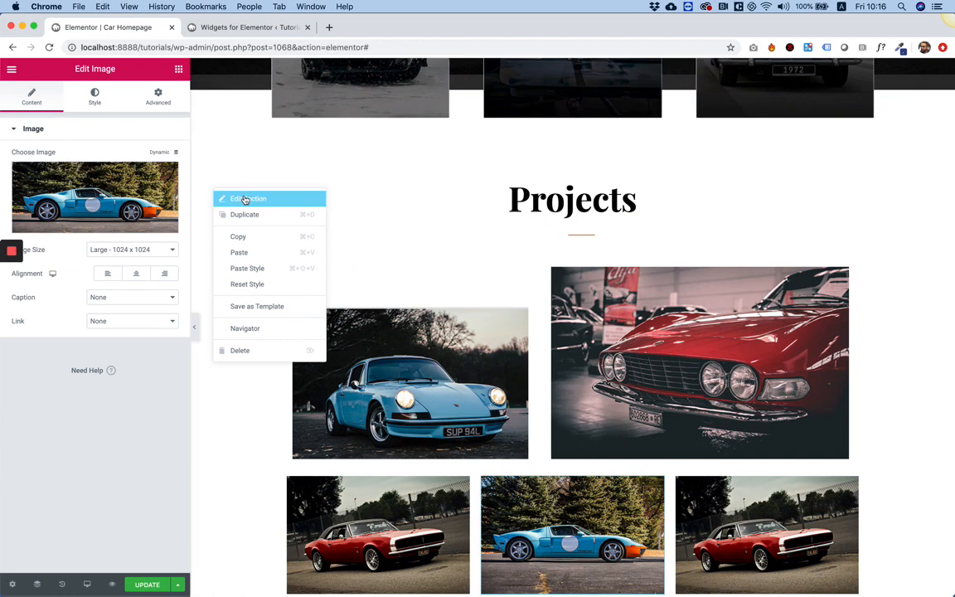
{"action": "left_click", "coordinate": [245, 200]}
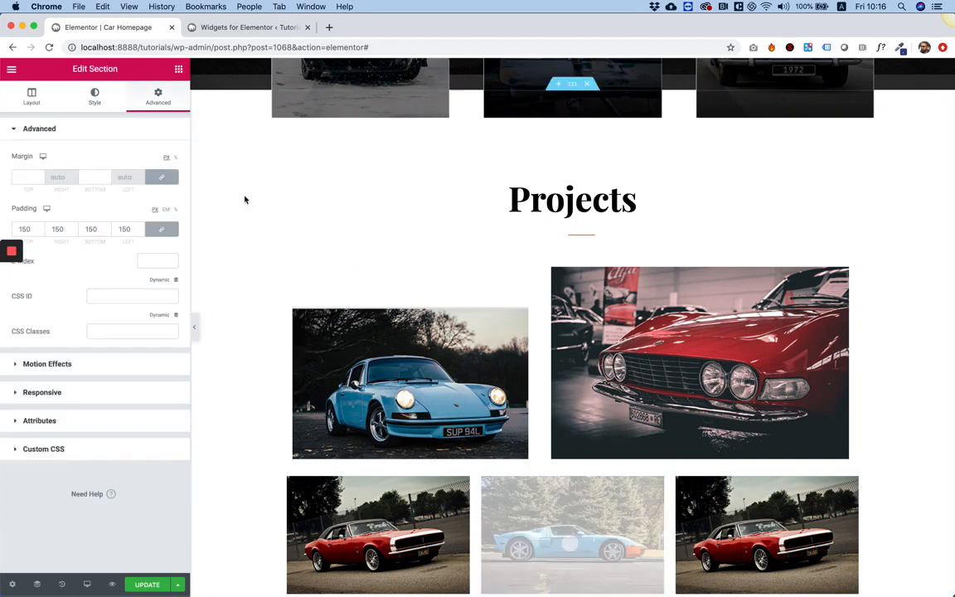
{"action": "left_click", "coordinate": [33, 98]}
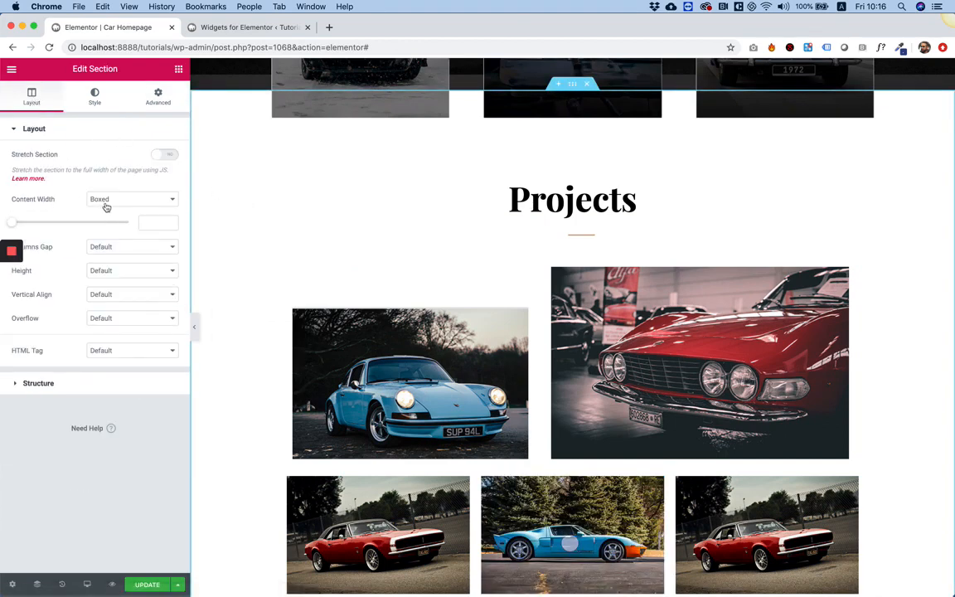
{"action": "left_click", "coordinate": [106, 204]}
{"action": "left_click", "coordinate": [104, 208]}
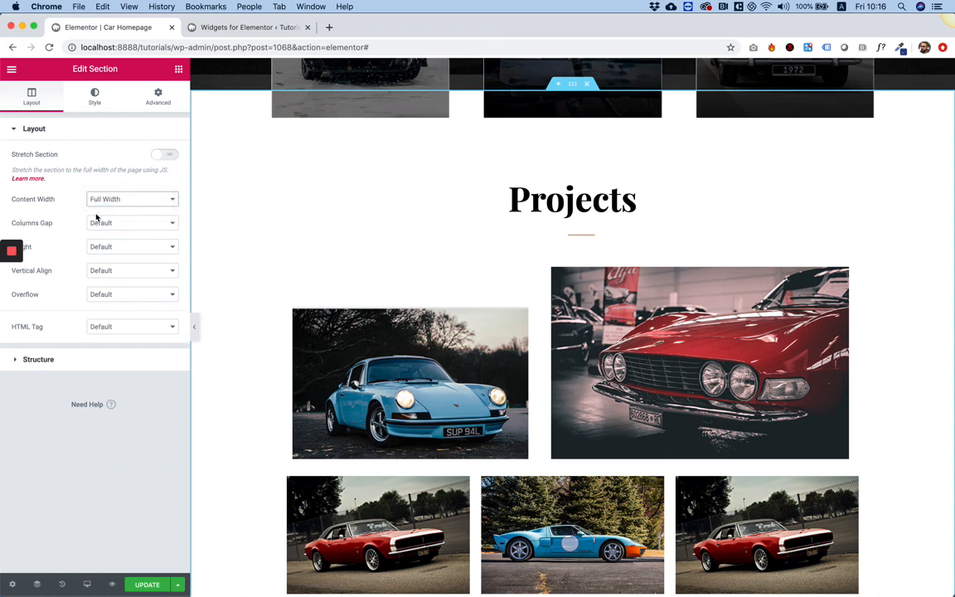
Check the layout settings of the three-image inner section and of the Projects column
{"action": "scroll", "coordinate": [233, 360], "scroll_direction": "down", "scroll_amount": 3}
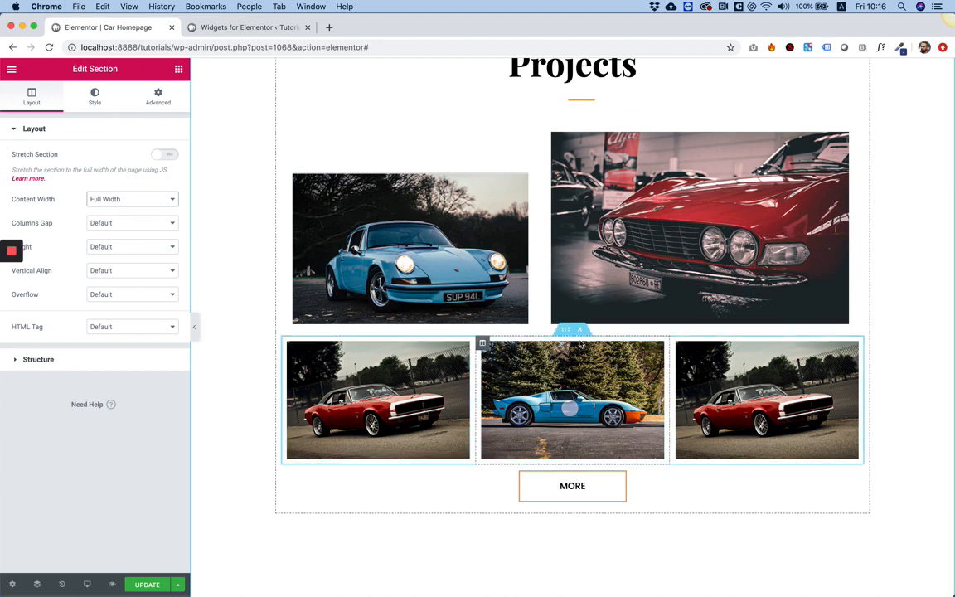
{"action": "left_click", "coordinate": [567, 332]}
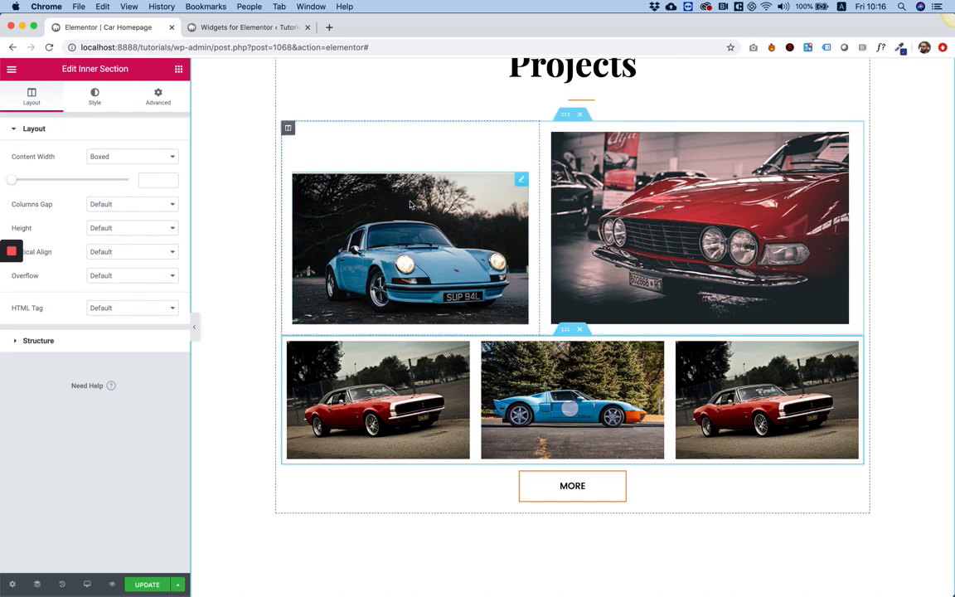
{"action": "scroll", "coordinate": [345, 131], "scroll_direction": "up", "scroll_amount": 4}
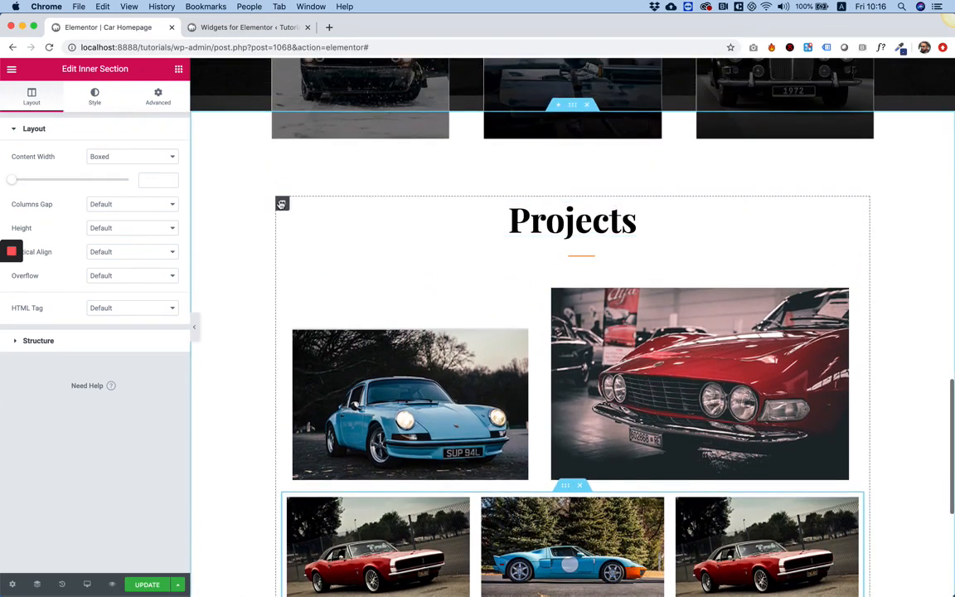
{"action": "left_click", "coordinate": [282, 204]}
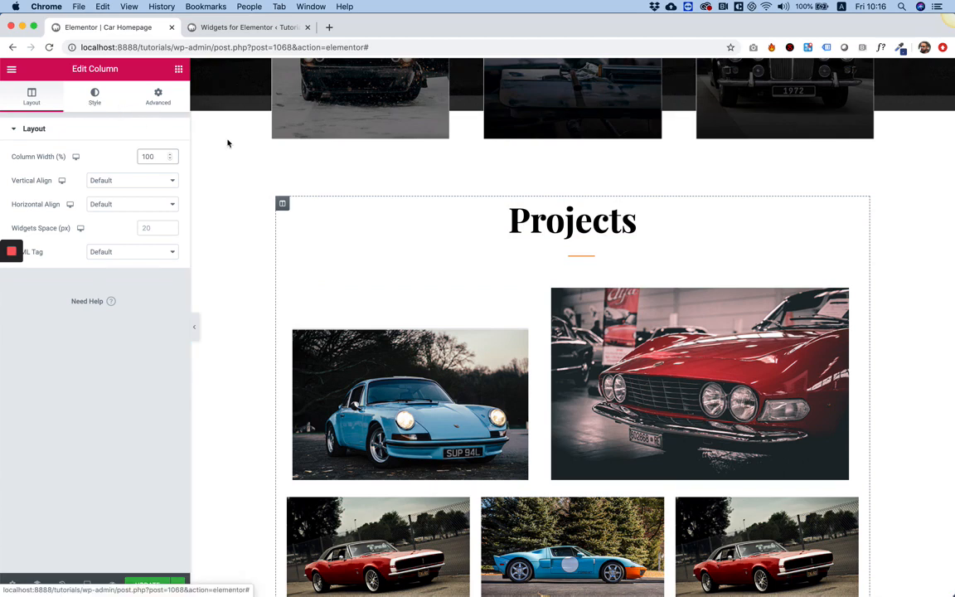
Turn on Stretch Section for the Projects section
{"action": "right_click", "coordinate": [235, 197]}
{"action": "left_click", "coordinate": [259, 205]}
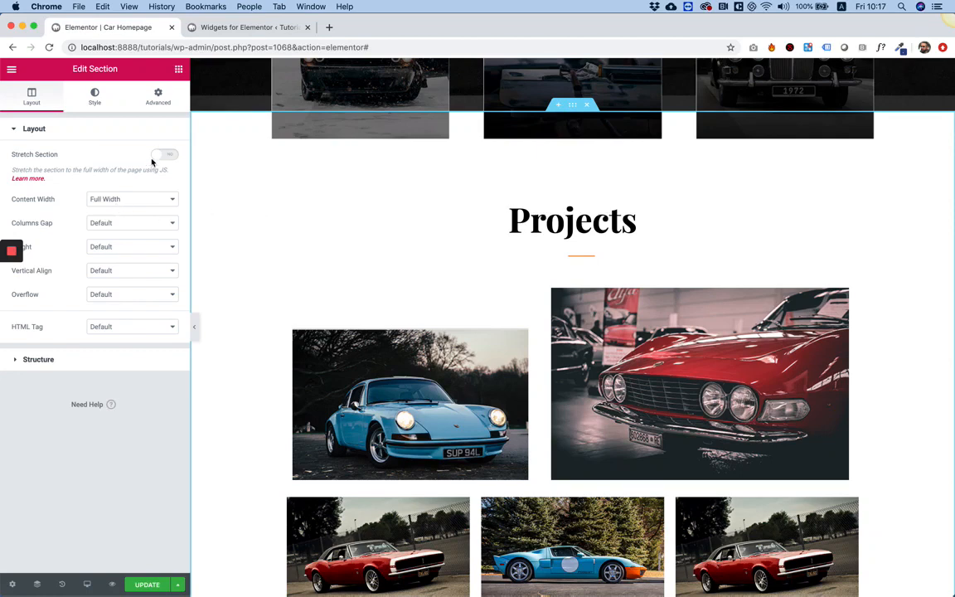
{"action": "scroll", "coordinate": [345, 253], "scroll_direction": "down", "scroll_amount": 3}
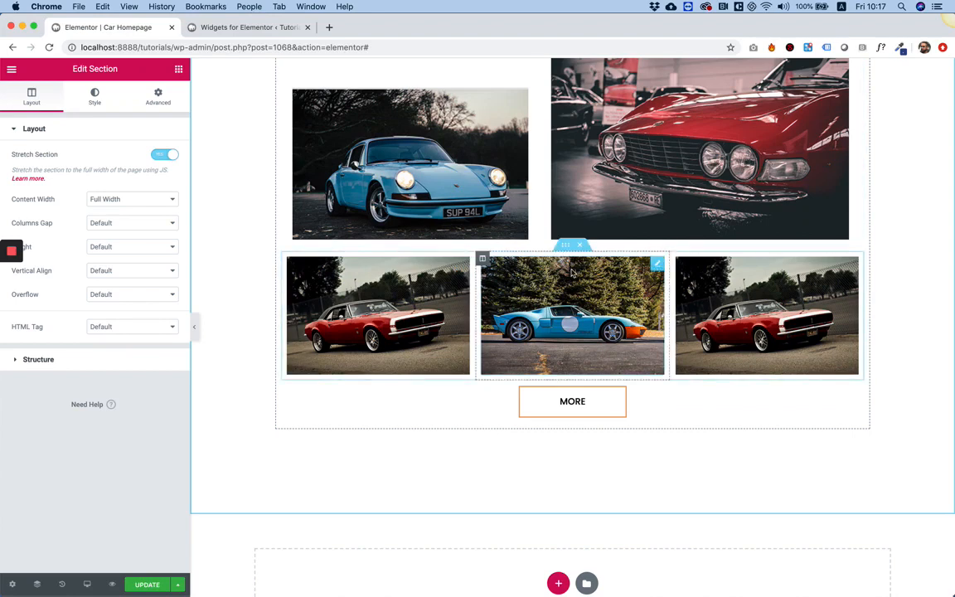
Set the three-image inner section's content width to Full Width and open the Projects column's layout settings
{"action": "left_click", "coordinate": [565, 247]}
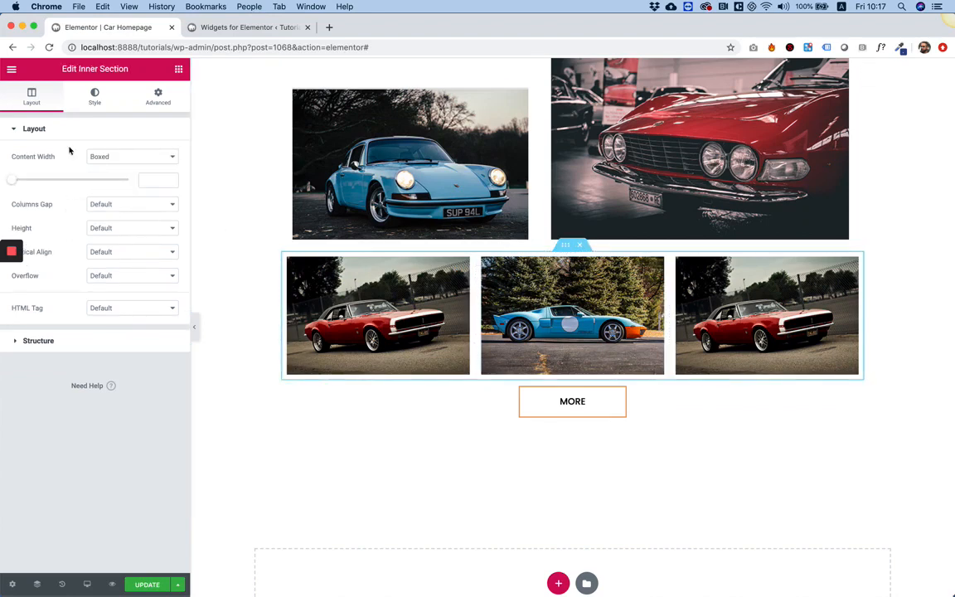
{"action": "left_click", "coordinate": [94, 154]}
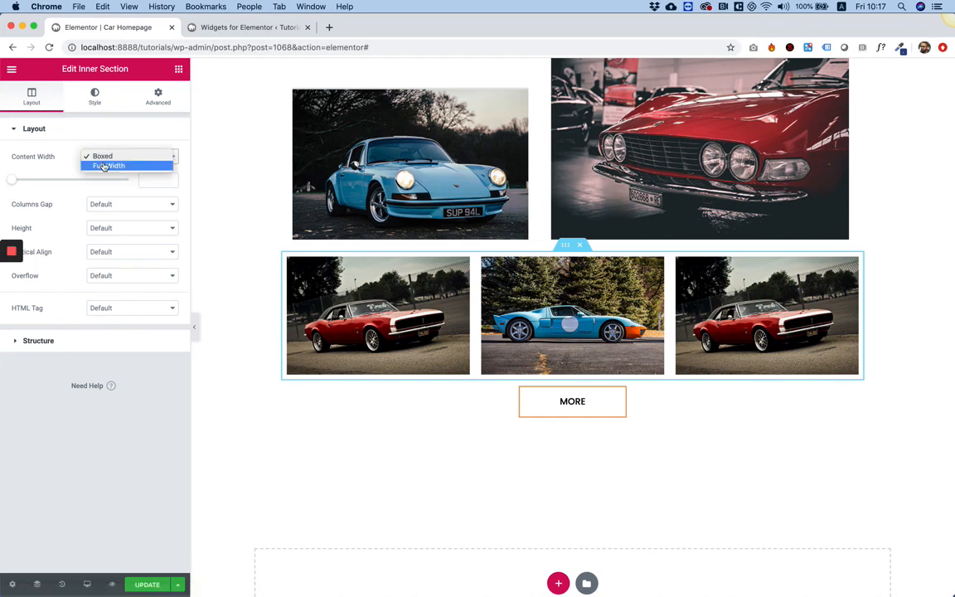
{"action": "left_click", "coordinate": [103, 166]}
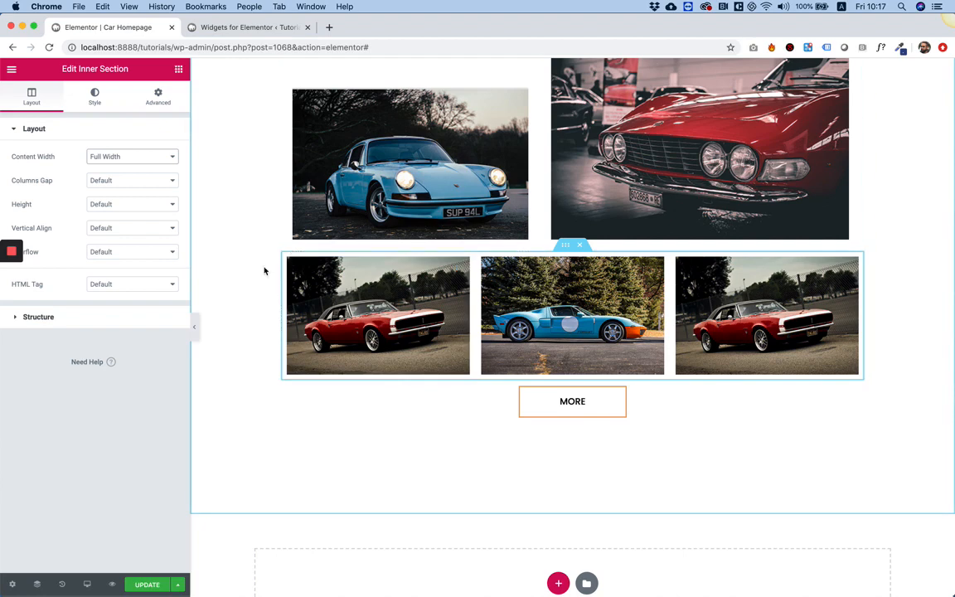
{"action": "scroll", "coordinate": [249, 229], "scroll_direction": "up", "scroll_amount": 5}
{"action": "left_click", "coordinate": [282, 165]}
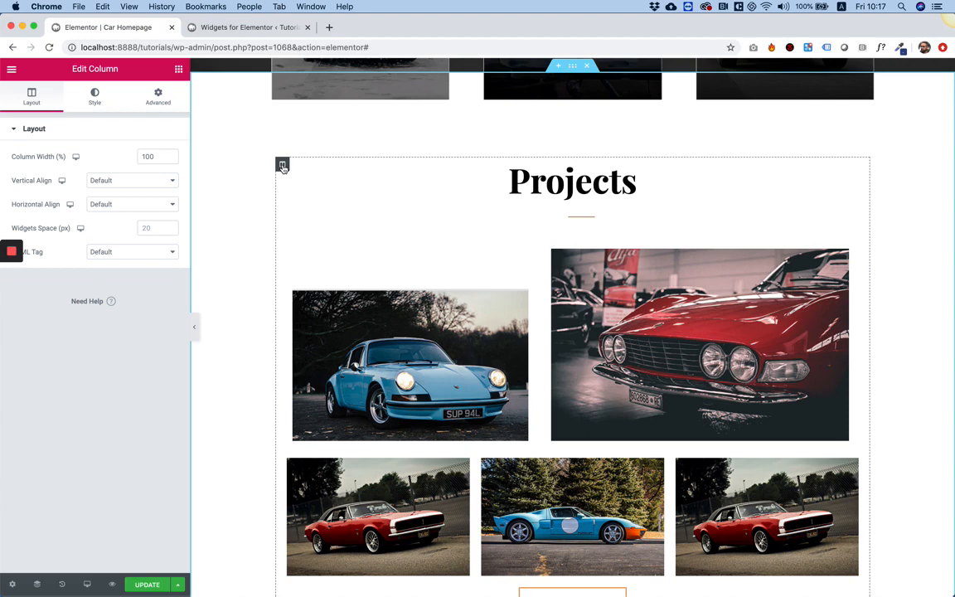
Add a single-column section below Projects and try moving the three-image row into it
{"action": "scroll", "coordinate": [283, 168], "scroll_direction": "down", "scroll_amount": 5}
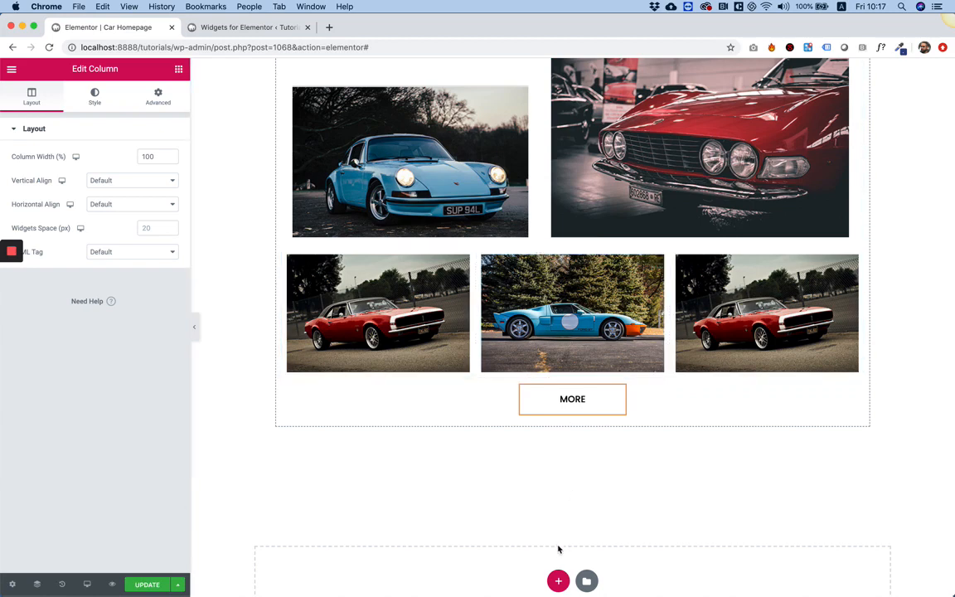
{"action": "left_click", "coordinate": [560, 582]}
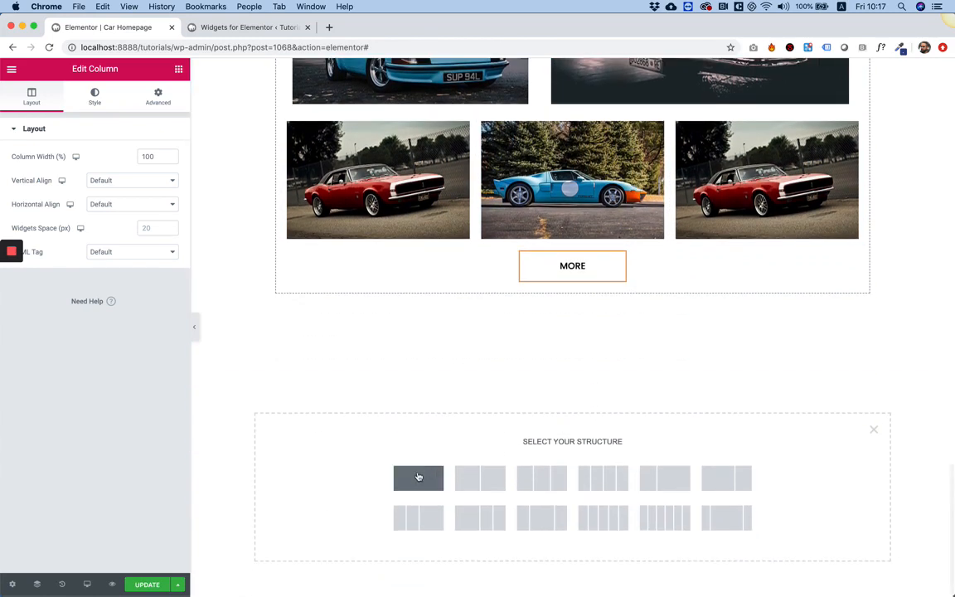
{"action": "left_click", "coordinate": [418, 476]}
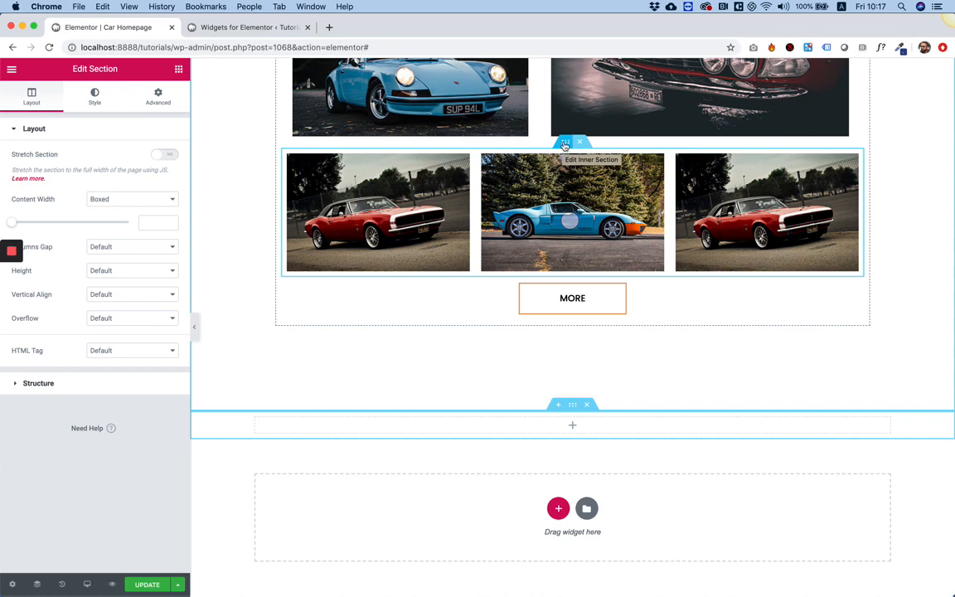
{"action": "left_click_drag", "start_coordinate": [562, 180], "coordinate": [563, 433]}
{"action": "scroll", "coordinate": [563, 433], "scroll_direction": "down", "scroll_amount": 5}
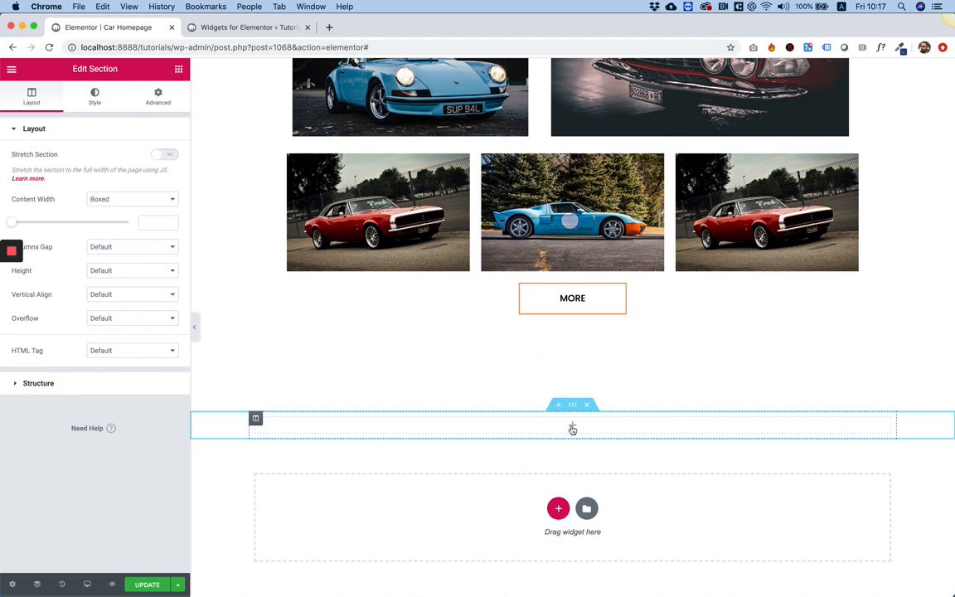
Duplicate the new section's column twice so the section below Projects has three columns
{"action": "right_click", "coordinate": [255, 420]}
{"action": "left_click", "coordinate": [292, 446]}
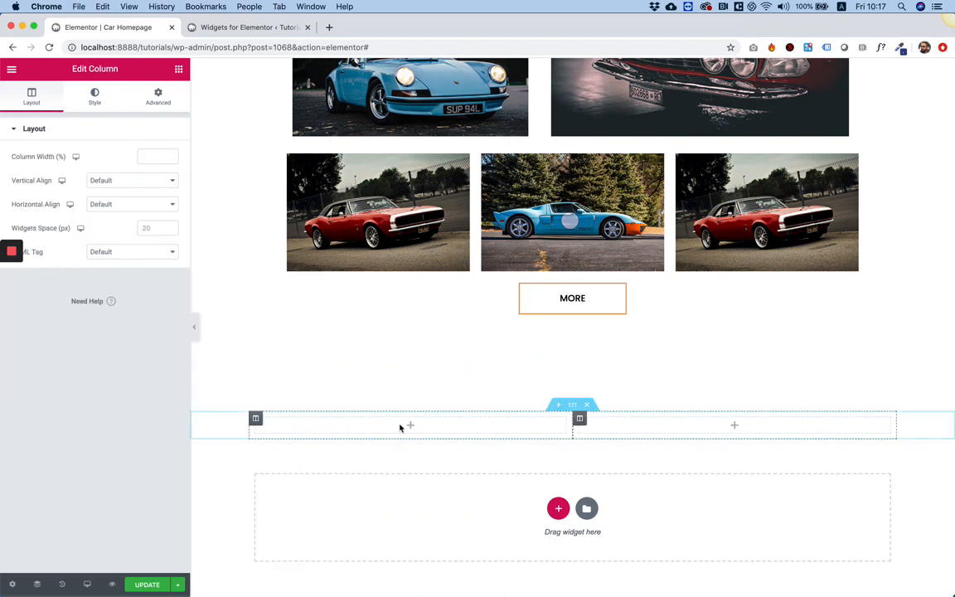
{"action": "right_click", "coordinate": [580, 419]}
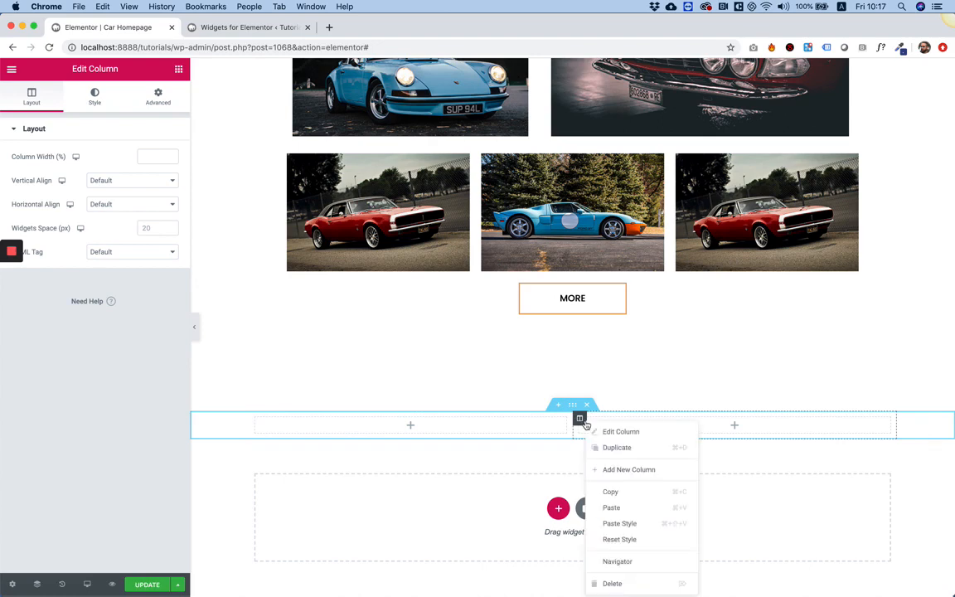
{"action": "left_click", "coordinate": [608, 446]}
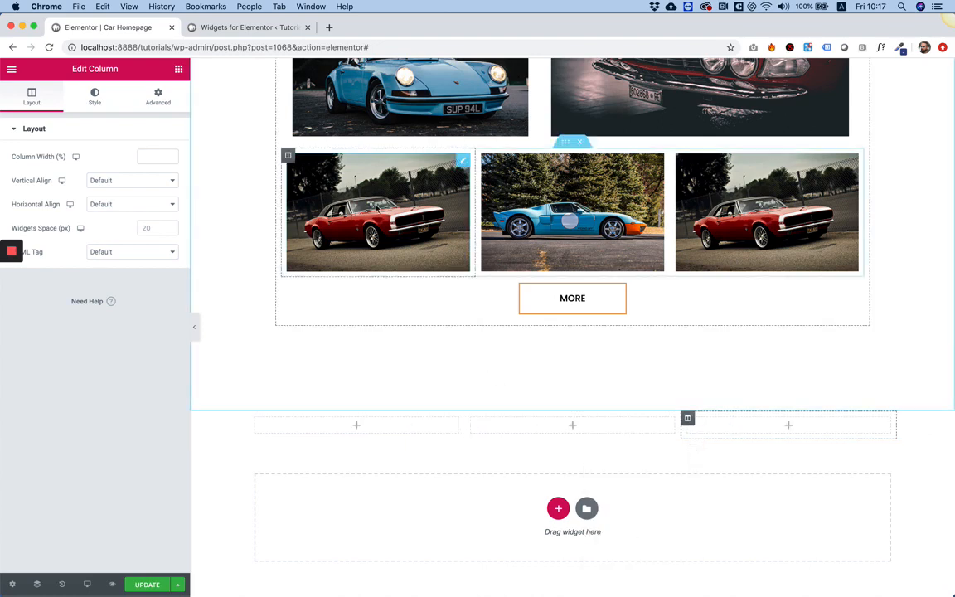
Move the three car images from the Projects inner section into the new section's three columns, keeping their order
{"action": "left_click_drag", "start_coordinate": [402, 234], "coordinate": [365, 427]}
{"action": "left_click_drag", "start_coordinate": [572, 214], "coordinate": [601, 498]}
{"action": "left_click_drag", "start_coordinate": [767, 212], "coordinate": [777, 389]}
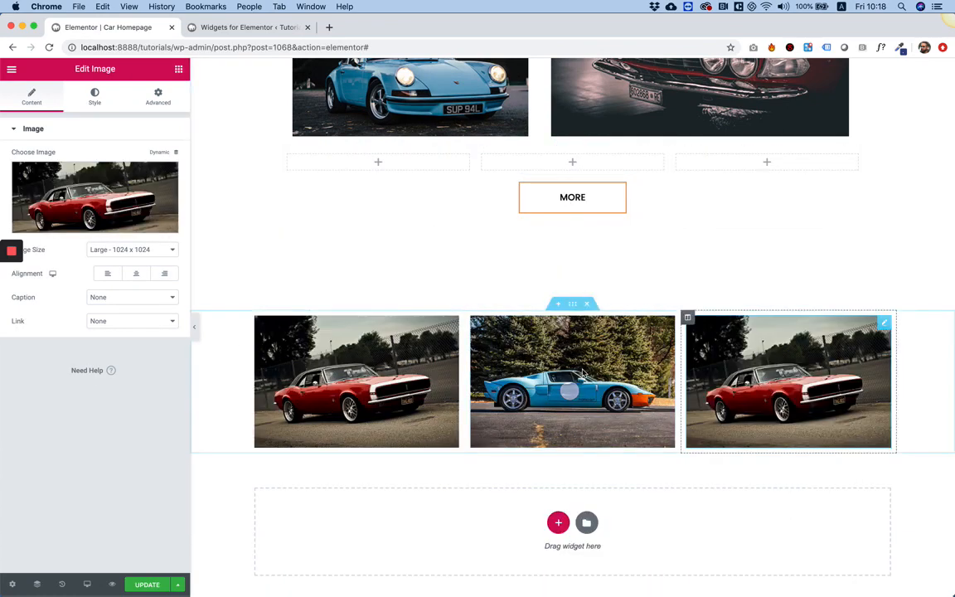
Set the new three-image section's content width to Full Width
{"action": "right_click", "coordinate": [221, 348]}
{"action": "left_click", "coordinate": [241, 352]}
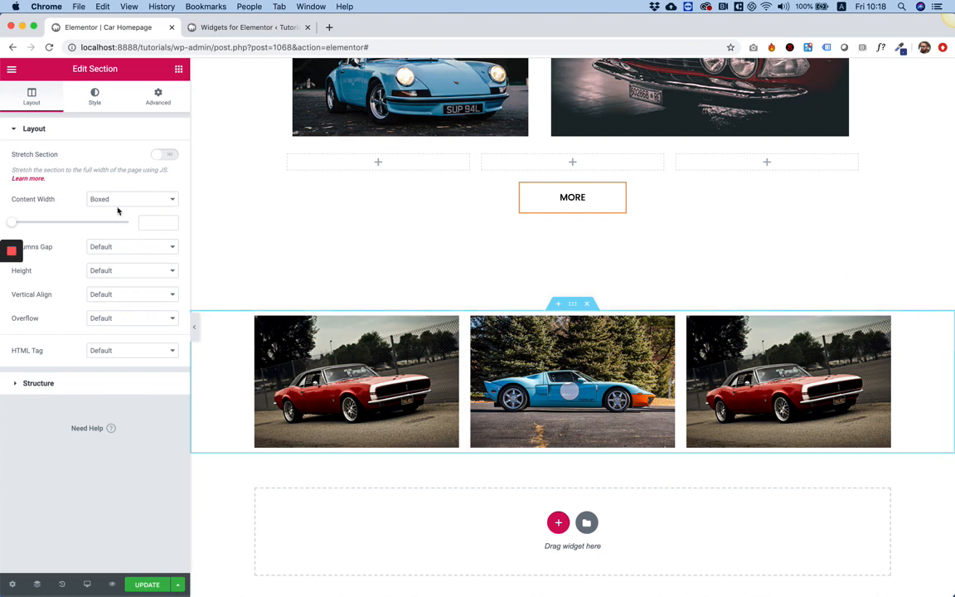
{"action": "left_click", "coordinate": [118, 201]}
{"action": "left_click", "coordinate": [115, 208]}
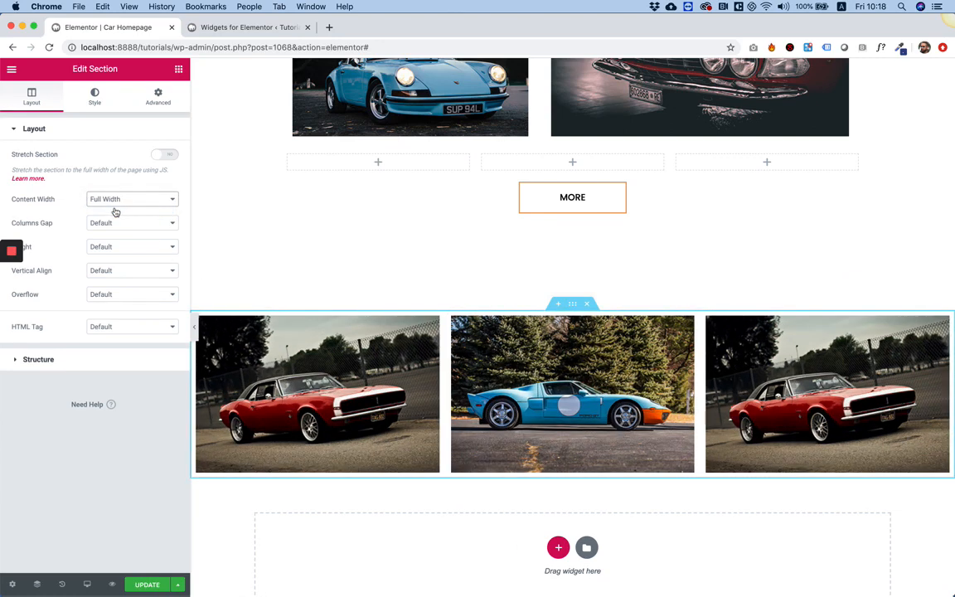
{"action": "scroll", "coordinate": [518, 314], "scroll_direction": "up", "scroll_amount": 2}
{"action": "scroll", "coordinate": [548, 314], "scroll_direction": "down", "scroll_amount": 3}
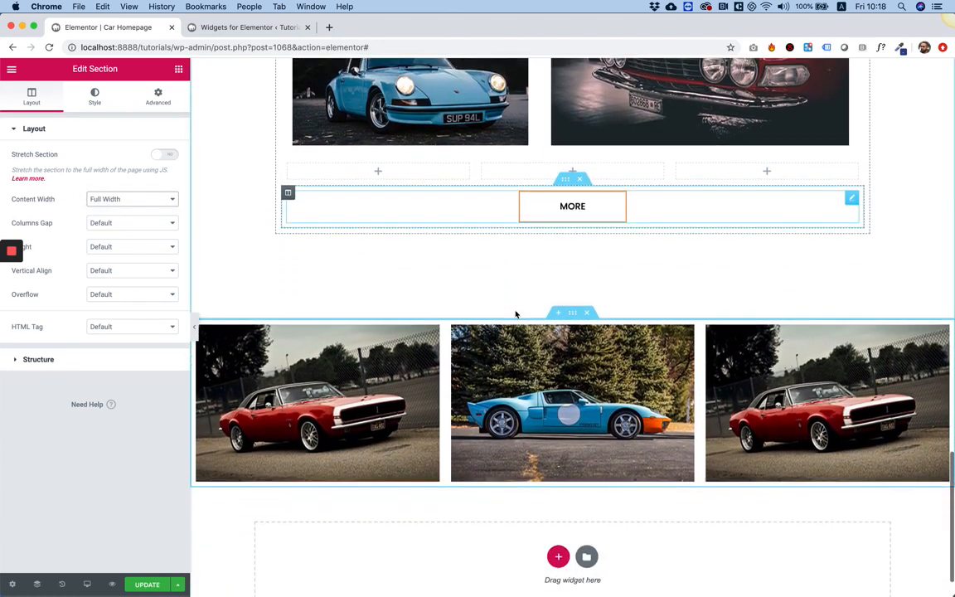
Replace the third image in the full-width row with Gallery5.jpg from the media library
{"action": "left_click", "coordinate": [813, 374]}
{"action": "left_click", "coordinate": [145, 189]}
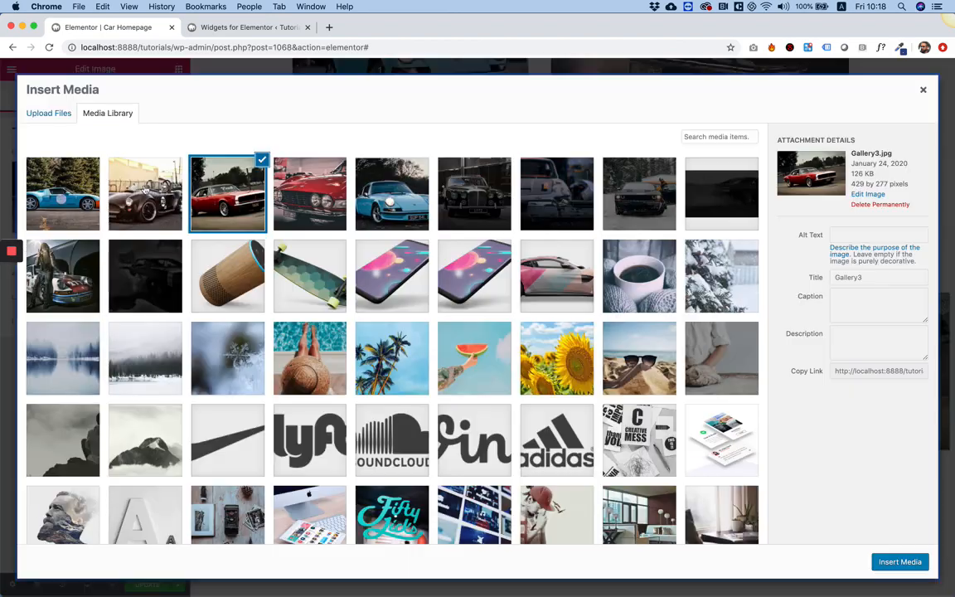
{"action": "left_click", "coordinate": [143, 187]}
{"action": "left_click", "coordinate": [49, 182]}
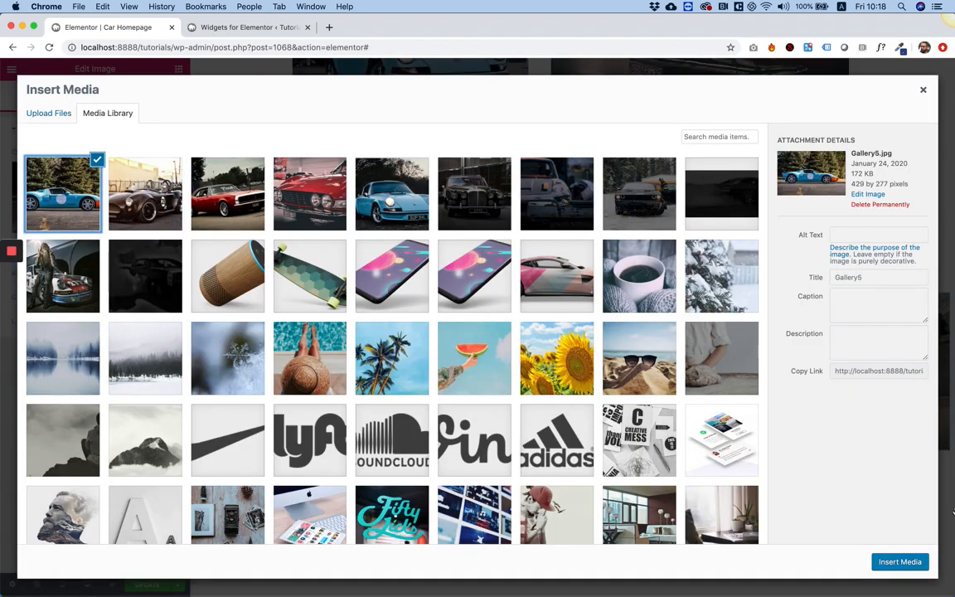
{"action": "left_click", "coordinate": [900, 562]}
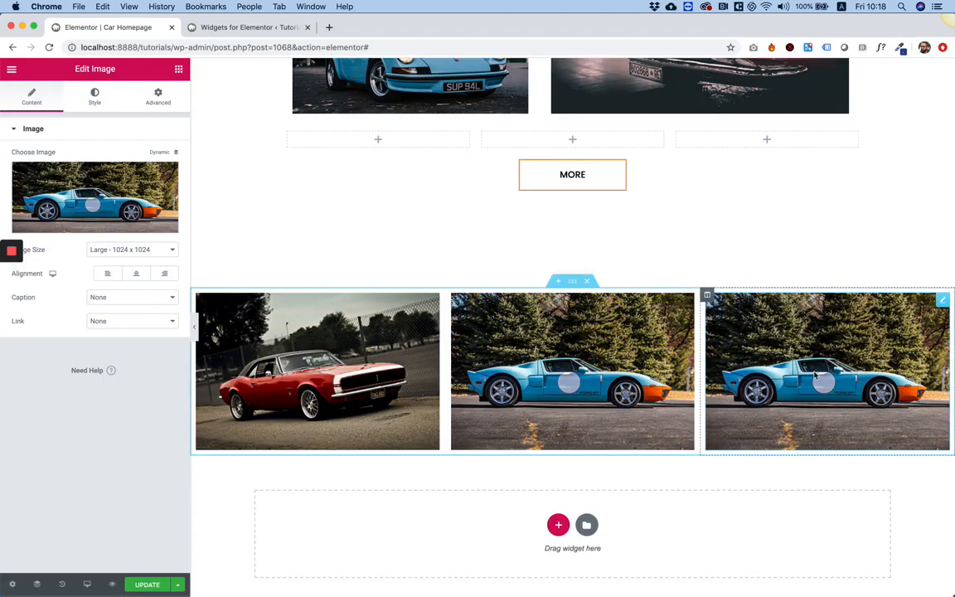
{"action": "left_click", "coordinate": [135, 181]}
{"action": "left_click", "coordinate": [157, 191]}
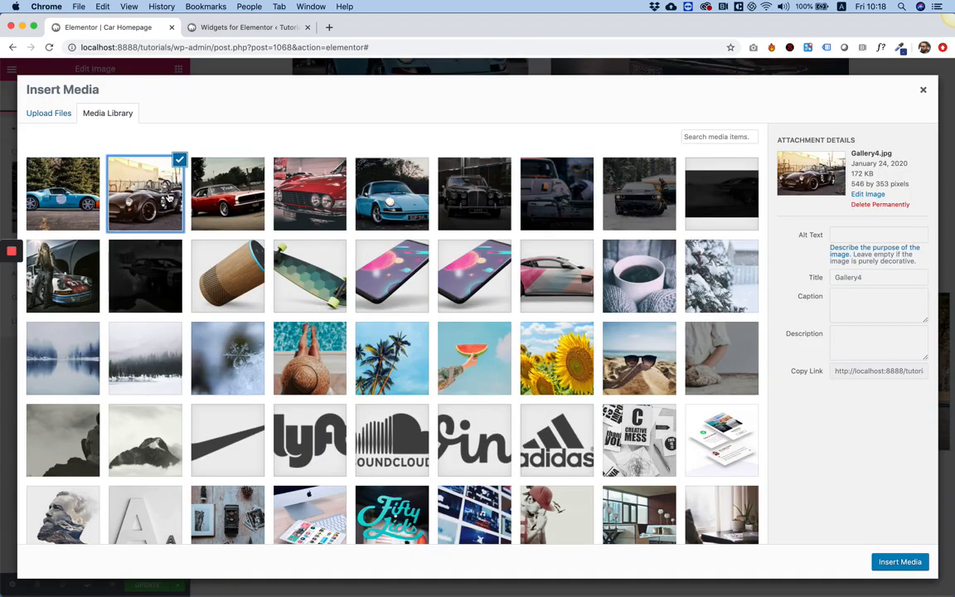
{"action": "left_click", "coordinate": [924, 91]}
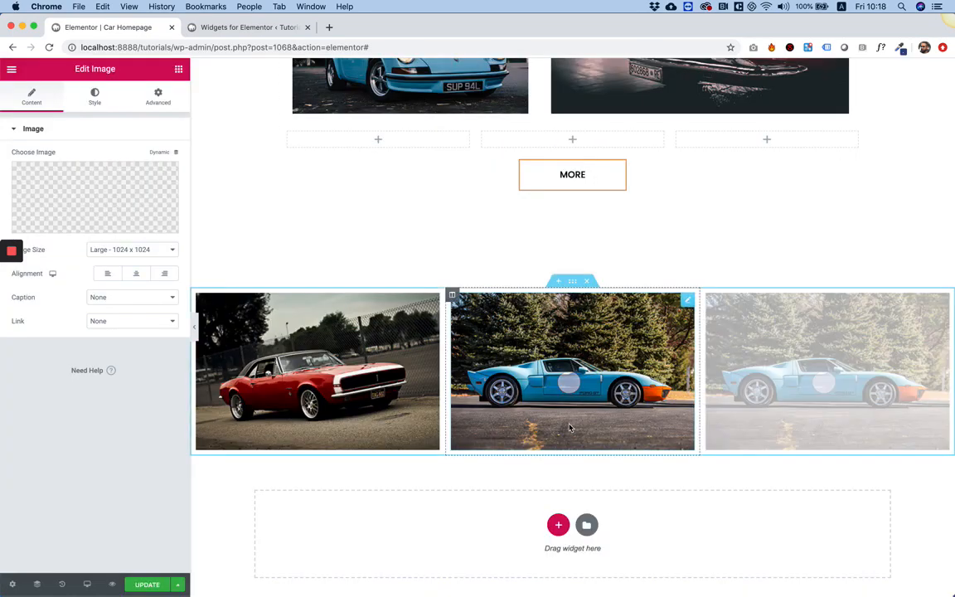
Replace the middle image in the full-width row with Gallery4.jpg from the media library
{"action": "left_click", "coordinate": [145, 187]}
{"action": "left_click", "coordinate": [139, 187]}
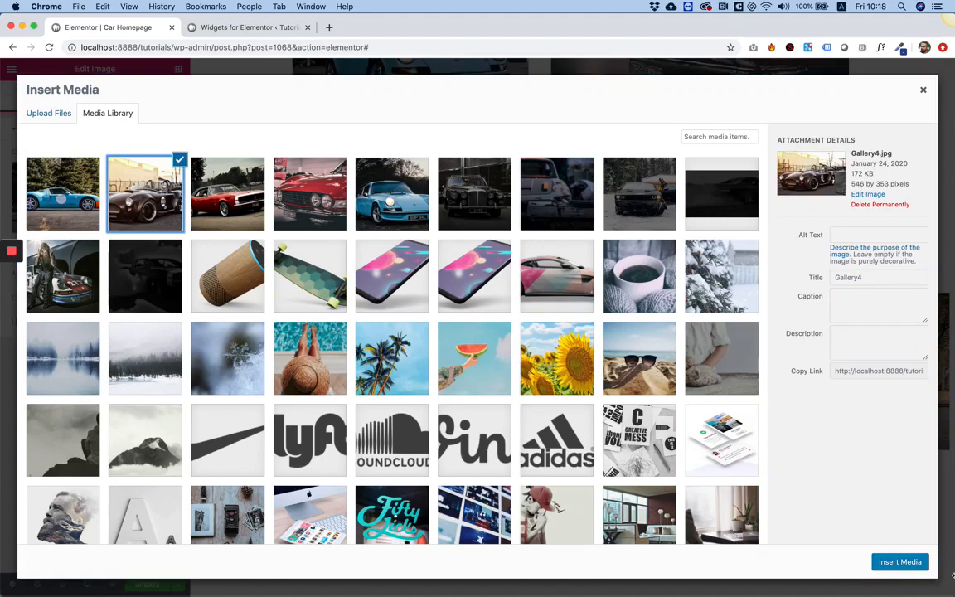
{"action": "left_click", "coordinate": [899, 562]}
Delete the empty three-column inner section above the MORE button
{"action": "scroll", "coordinate": [731, 309], "scroll_direction": "up", "scroll_amount": 3}
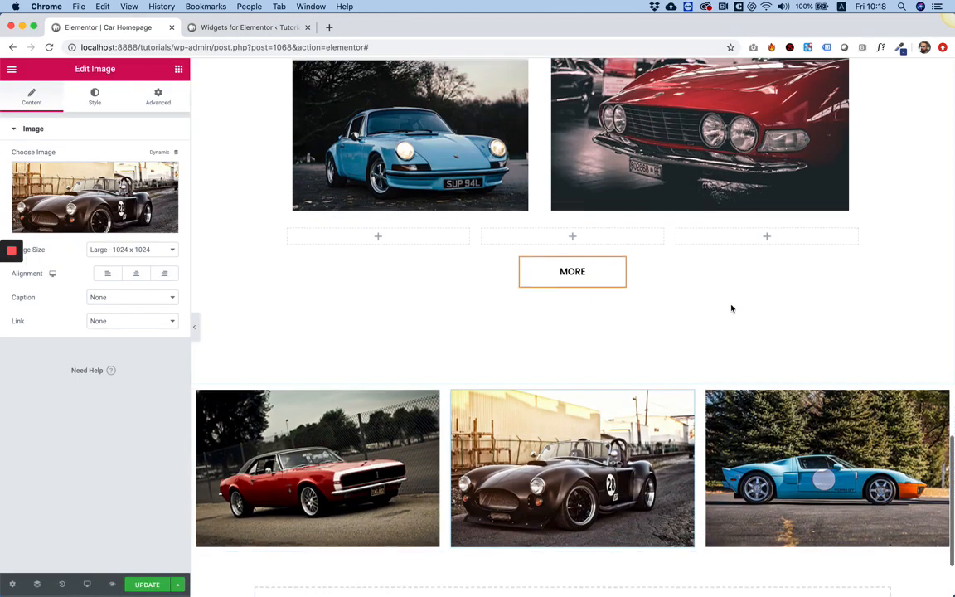
{"action": "left_click", "coordinate": [580, 241]}
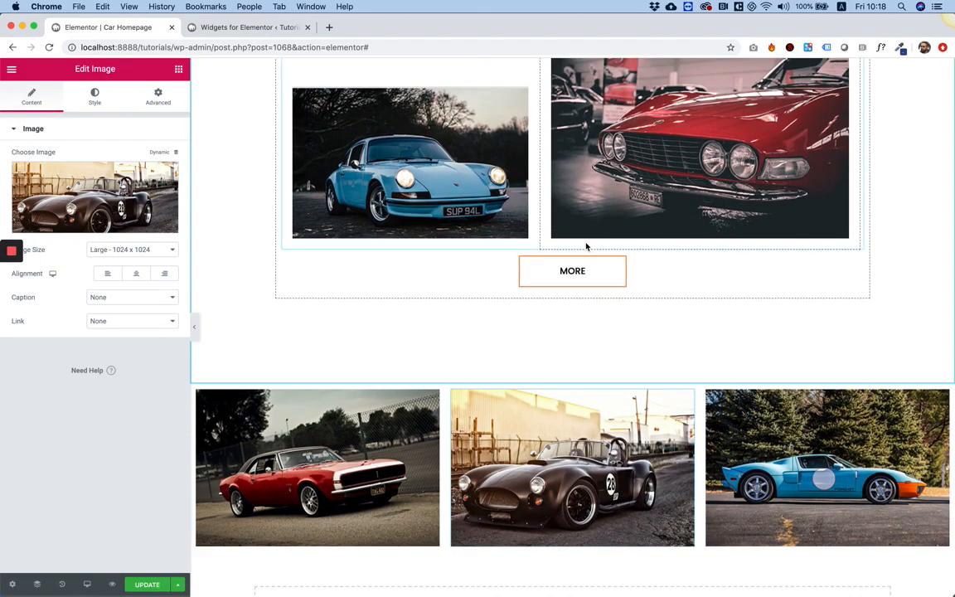
Move the MORE button into a new single-column section below the image row and delete the inner section it leaves empty
{"action": "scroll", "coordinate": [606, 325], "scroll_direction": "down", "scroll_amount": 3}
{"action": "left_click", "coordinate": [557, 507]}
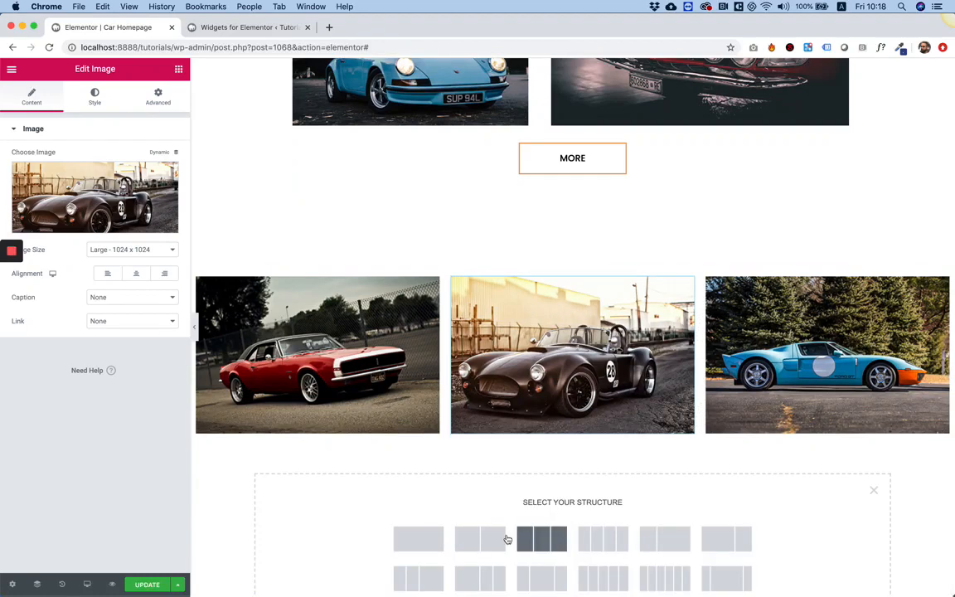
{"action": "left_click", "coordinate": [420, 543]}
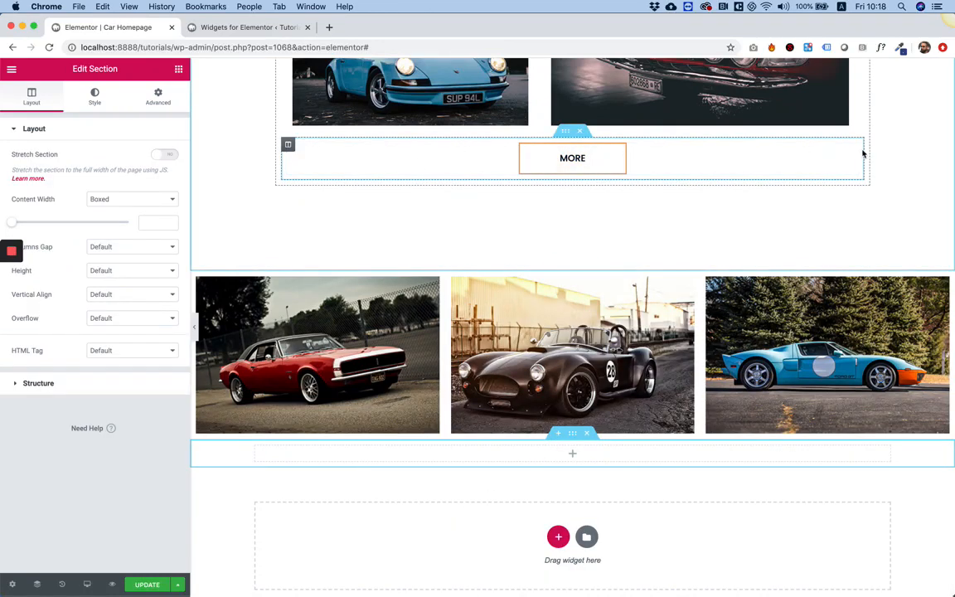
{"action": "left_click_drag", "start_coordinate": [852, 149], "coordinate": [596, 429]}
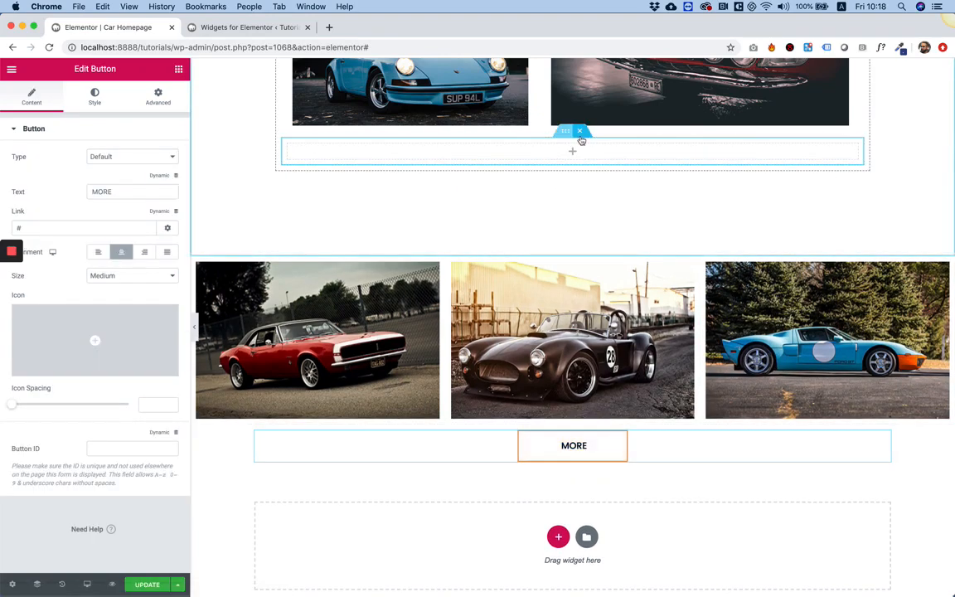
{"action": "left_click", "coordinate": [582, 134]}
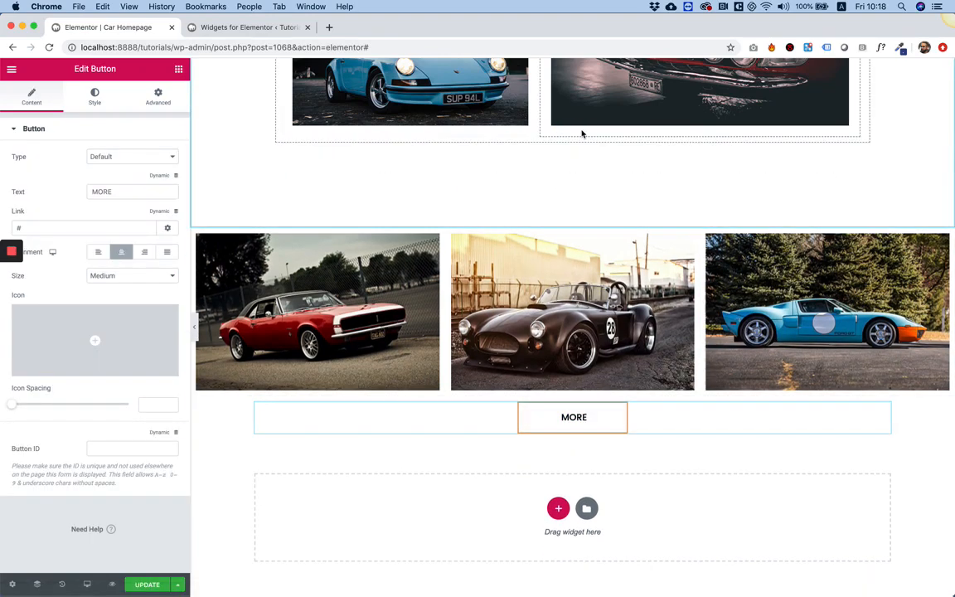
Unlink the Projects section's padding values and set its bottom padding to 0
{"action": "right_click", "coordinate": [492, 168]}
{"action": "left_click", "coordinate": [517, 172]}
{"action": "left_click", "coordinate": [169, 93]}
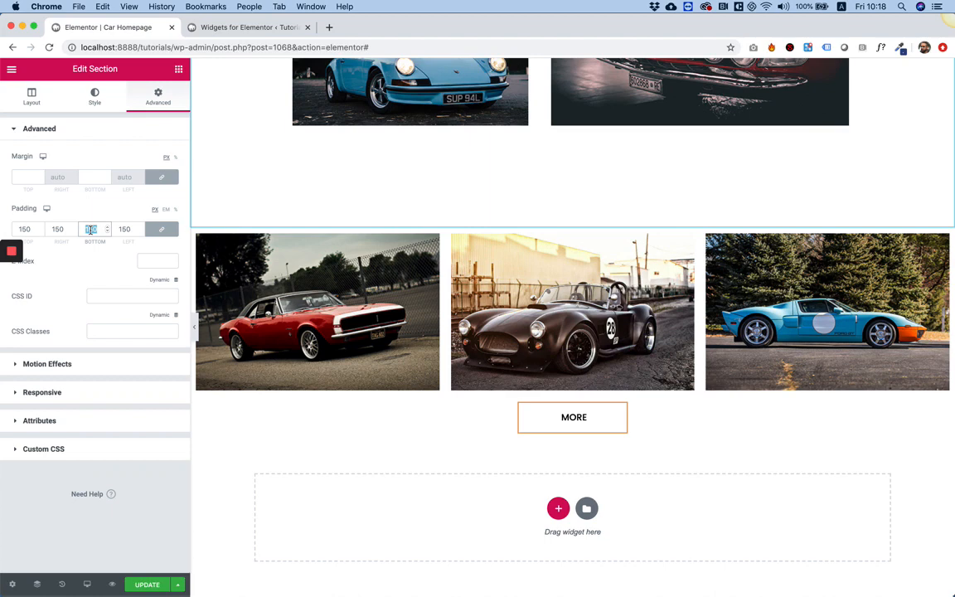
{"action": "scroll", "coordinate": [415, 176], "scroll_direction": "up", "scroll_amount": 5}
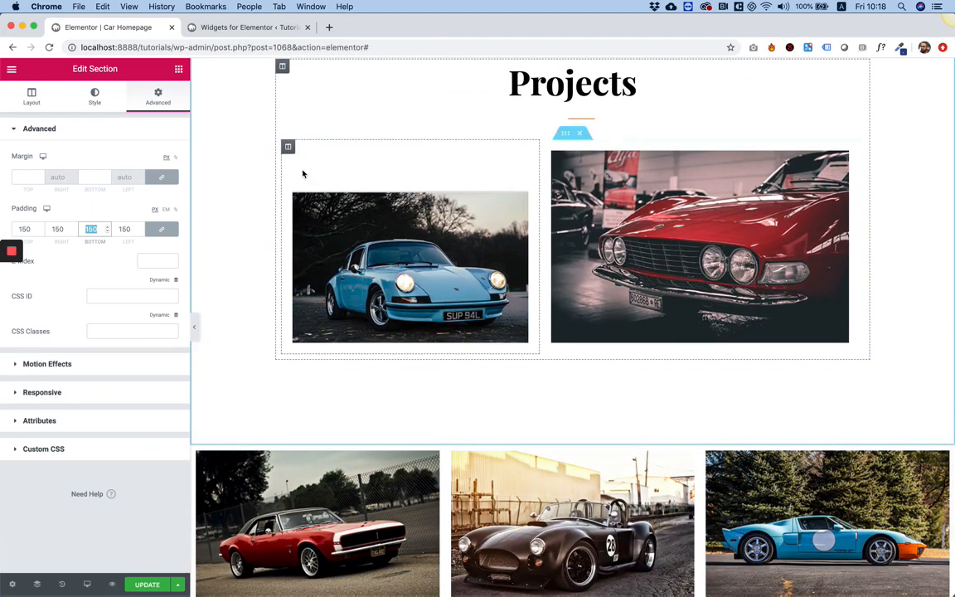
{"action": "left_click", "coordinate": [162, 230]}
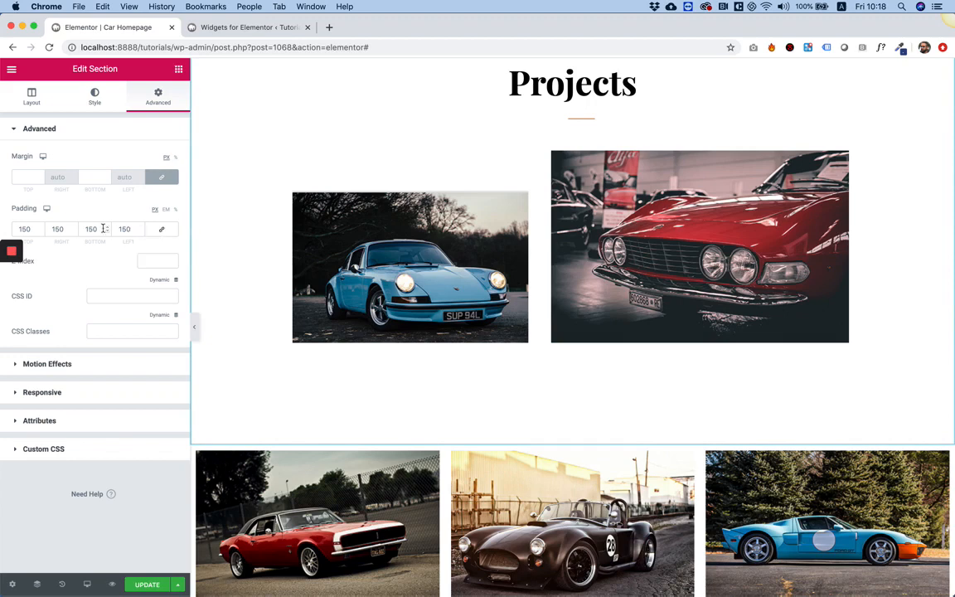
{"action": "type", "text": "0"}
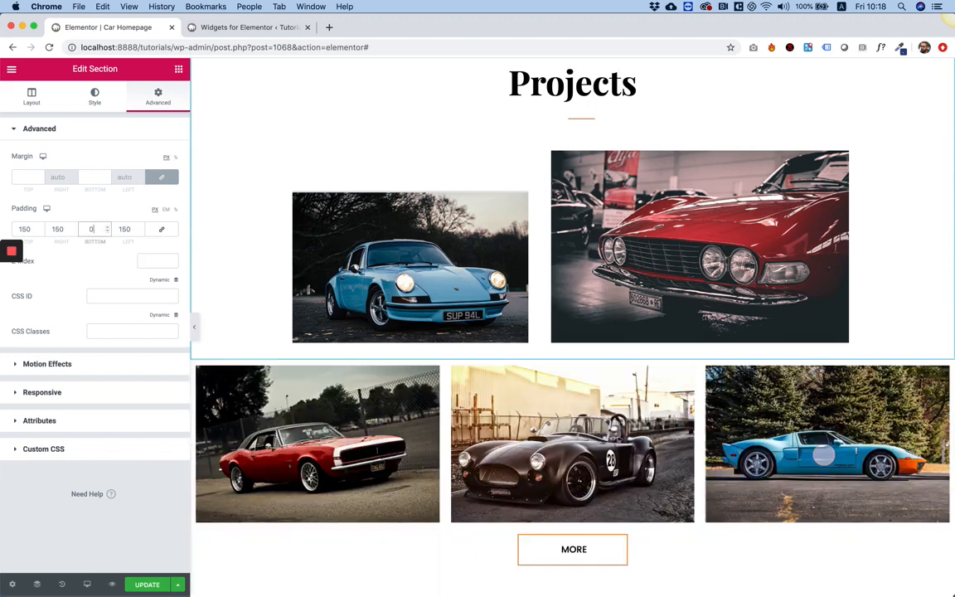
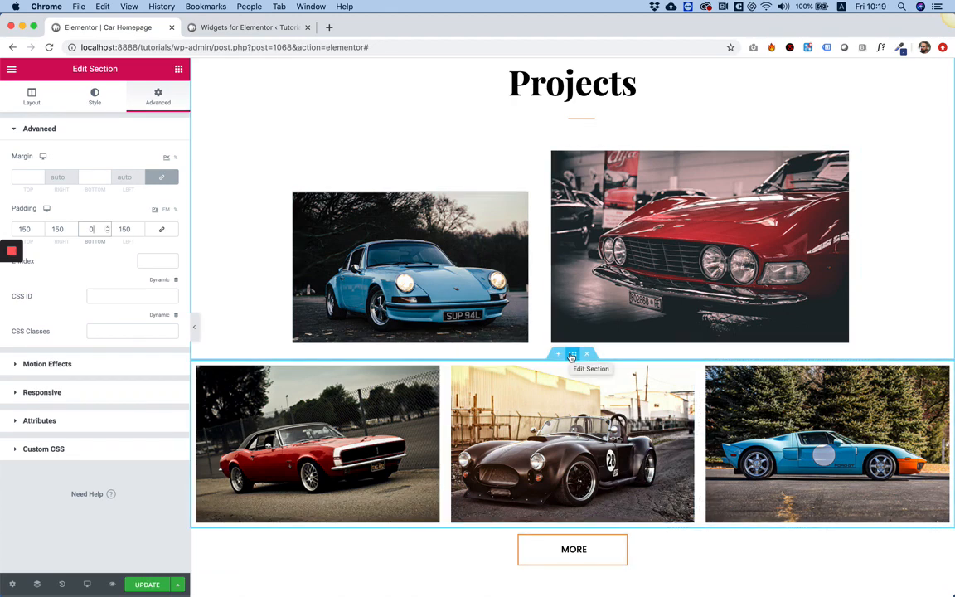
Set the three-image section's columns gap to Wide
{"action": "left_click", "coordinate": [572, 355]}
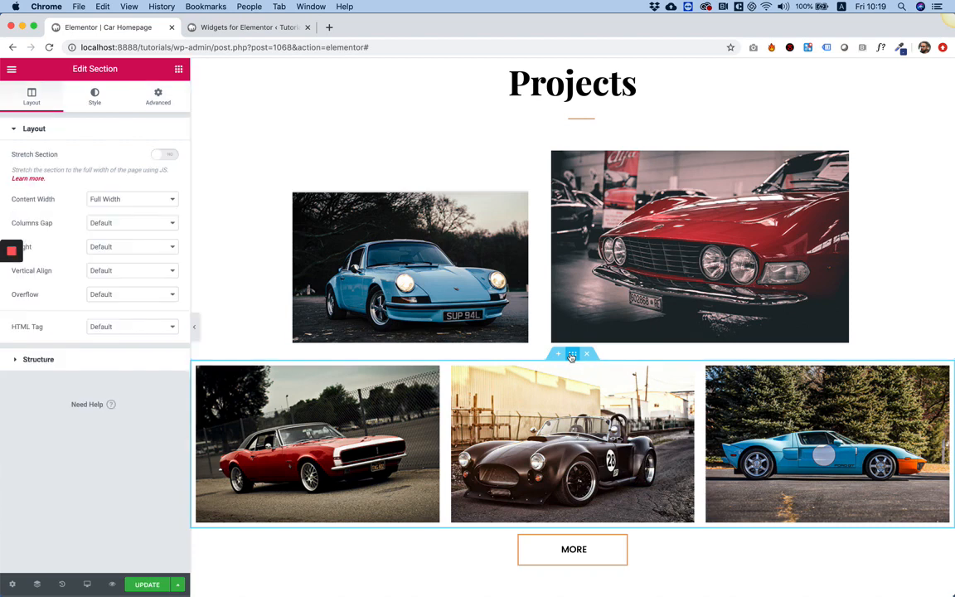
{"action": "left_click", "coordinate": [101, 221]}
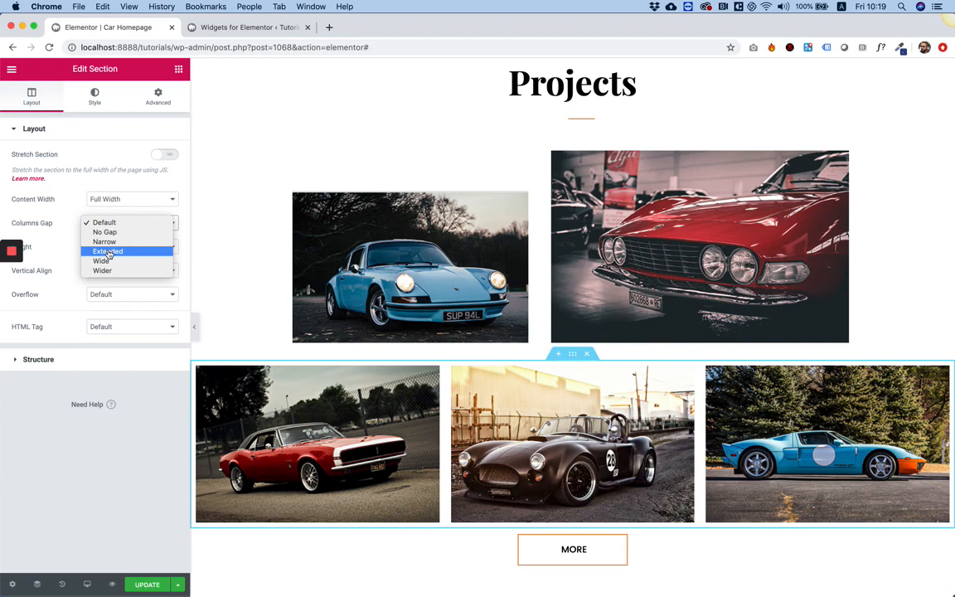
{"action": "left_click", "coordinate": [102, 261]}
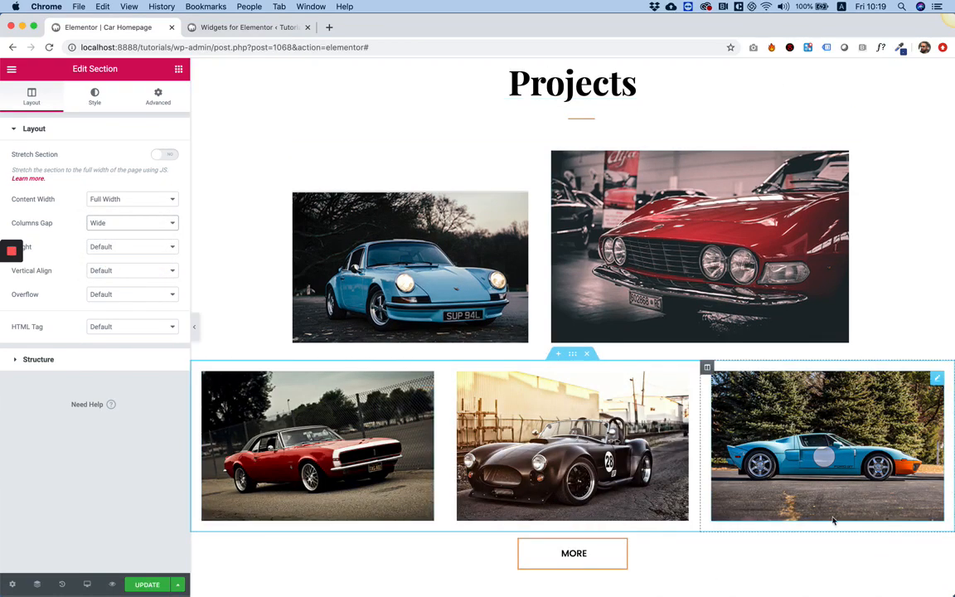
Switch to Photoshop to check the second-row image proportions in the design, and return to Chrome
{"action": "mouse_move", "coordinate": [501, 593]}
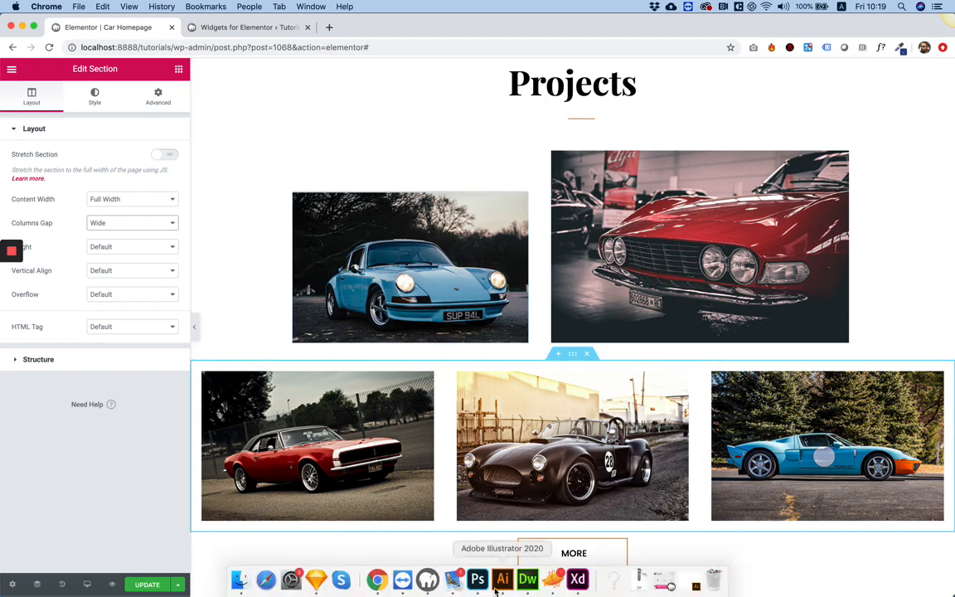
{"action": "left_click", "coordinate": [478, 580]}
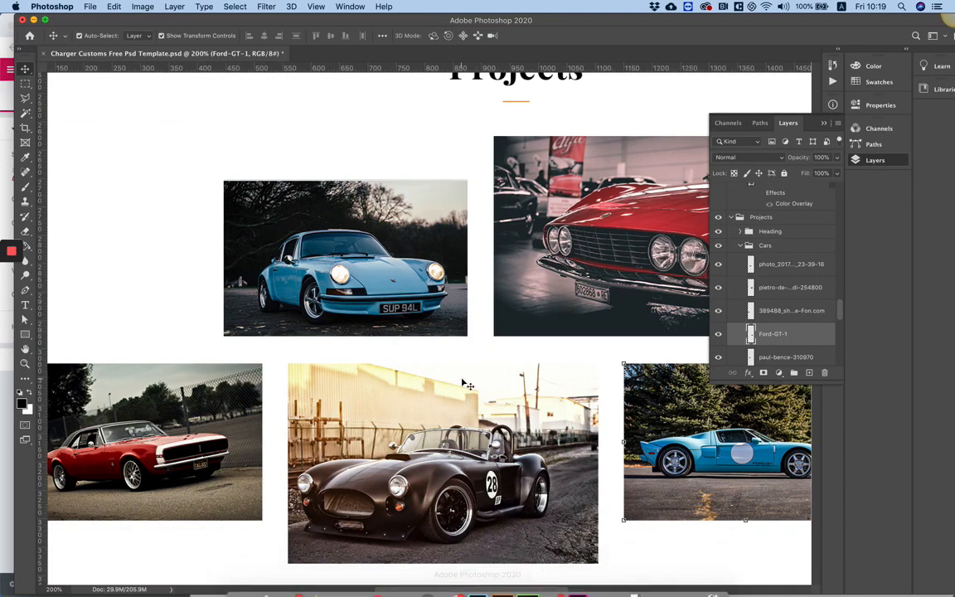
{"action": "mouse_move", "coordinate": [478, 594]}
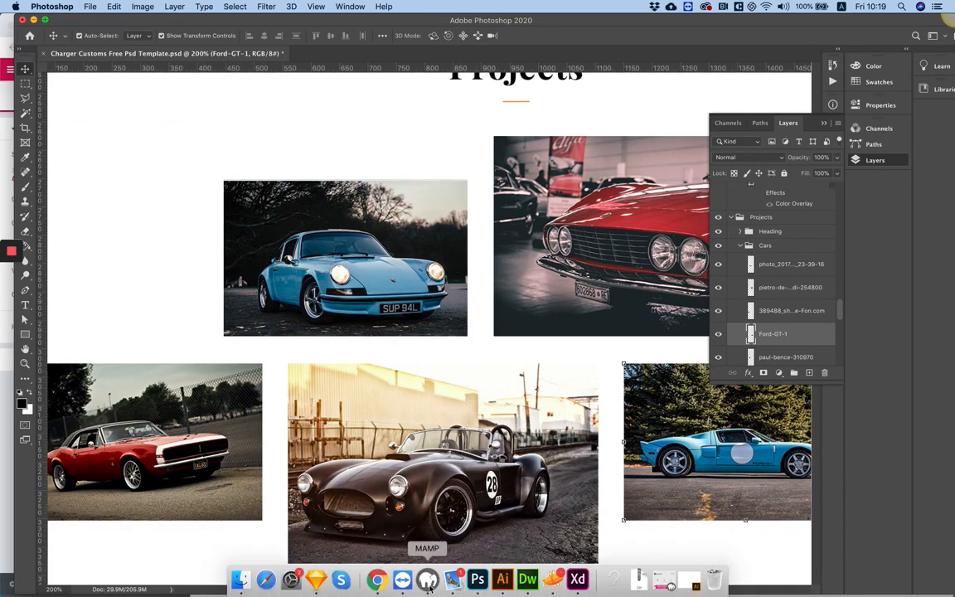
{"action": "left_click", "coordinate": [376, 580]}
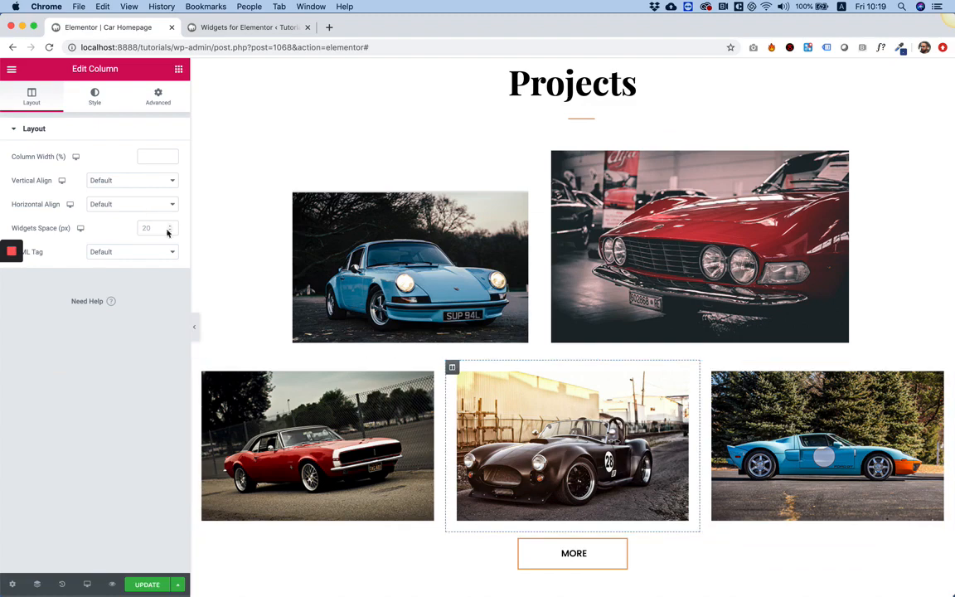
Set the middle column's width in the three-image section to 40% and review the Projects layout
{"action": "left_click", "coordinate": [149, 155]}
{"action": "type", "text": "40"}
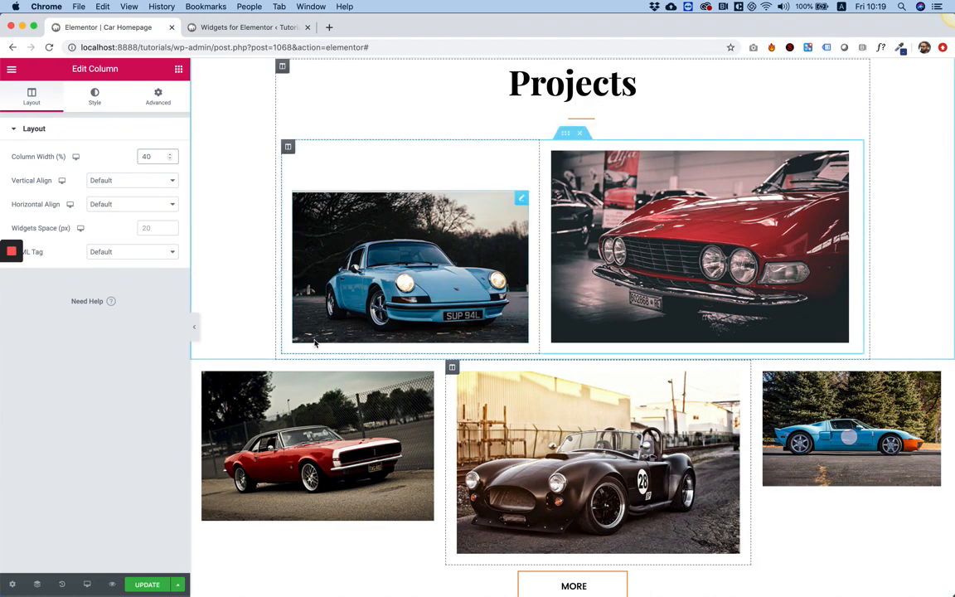
{"action": "scroll", "coordinate": [661, 189], "scroll_direction": "up", "scroll_amount": 3}
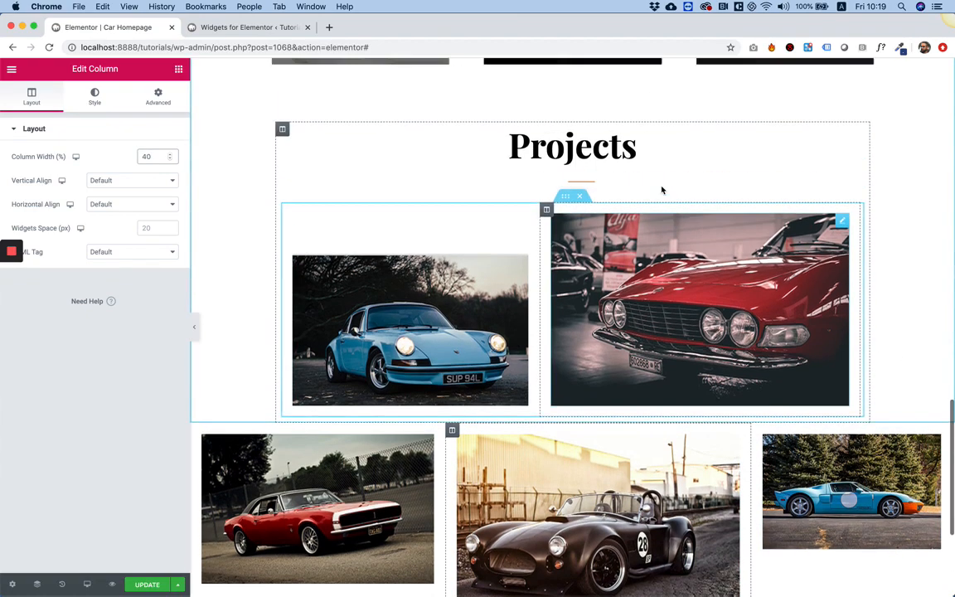
{"action": "scroll", "coordinate": [661, 189], "scroll_direction": "up", "scroll_amount": 2}
{"action": "scroll", "coordinate": [660, 189], "scroll_direction": "down", "scroll_amount": 8}
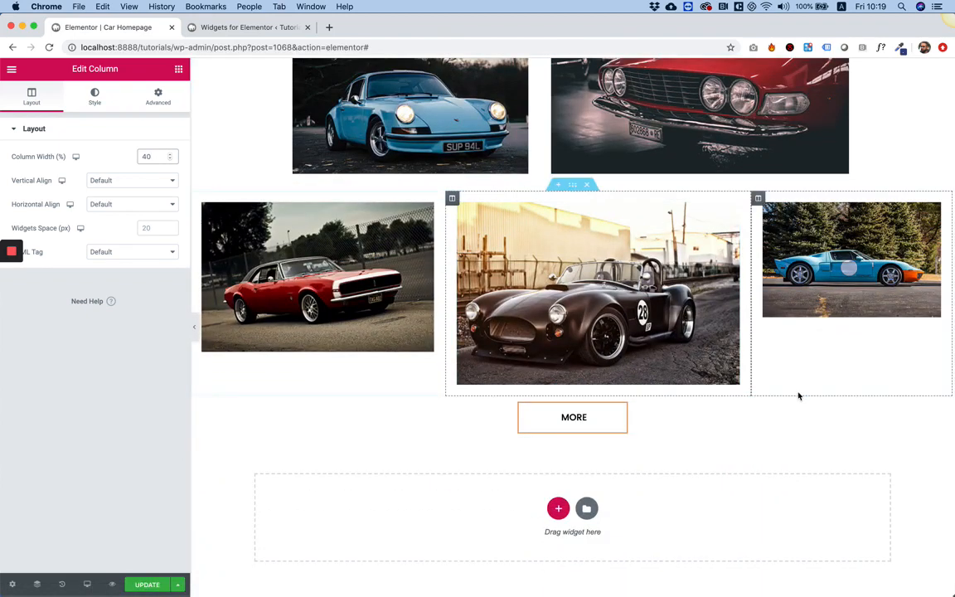
Unlink the MORE button section's padding values and set its top padding to 20 and bottom padding to 120
{"action": "left_click", "coordinate": [572, 390]}
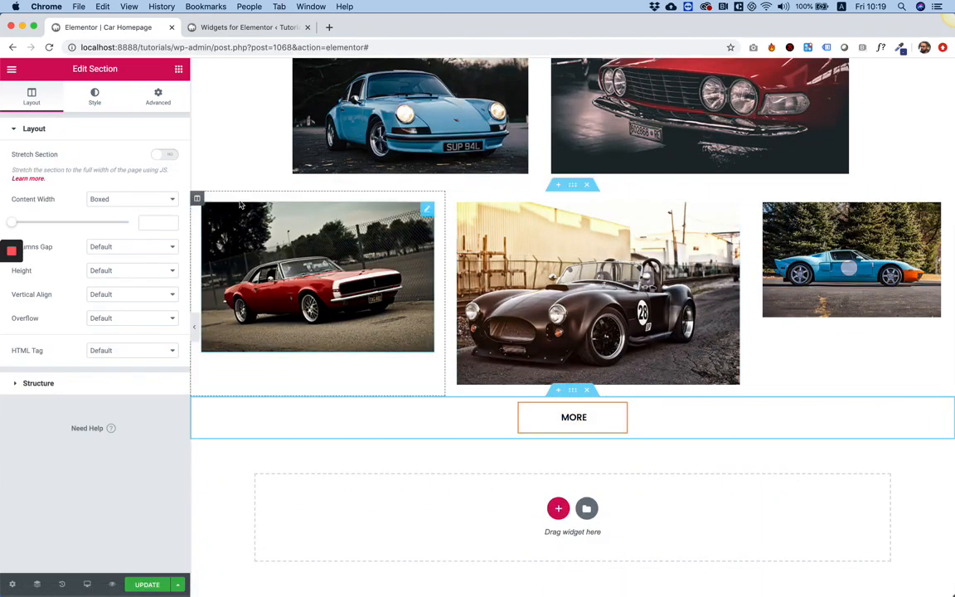
{"action": "left_click", "coordinate": [157, 96]}
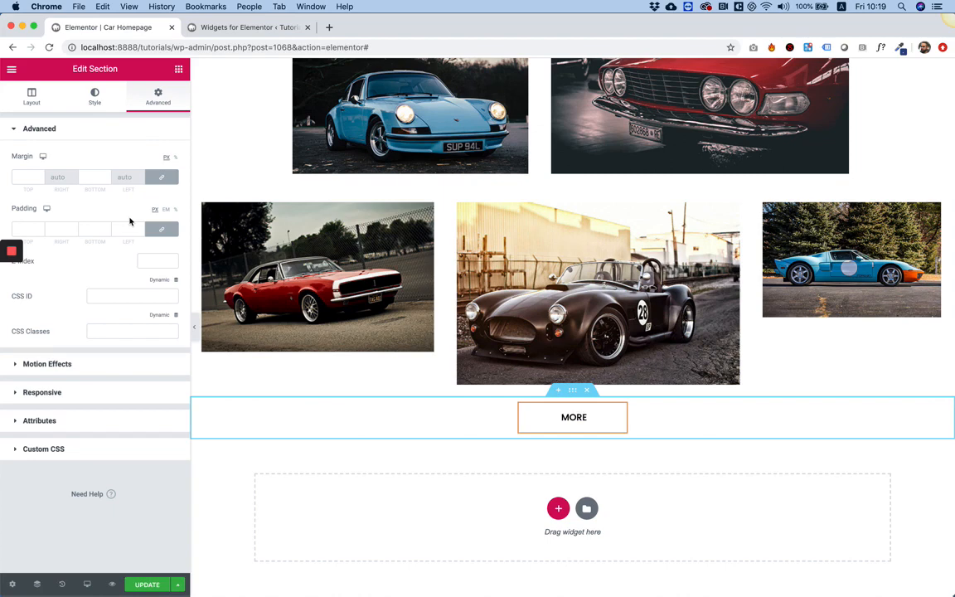
{"action": "left_click", "coordinate": [160, 229]}
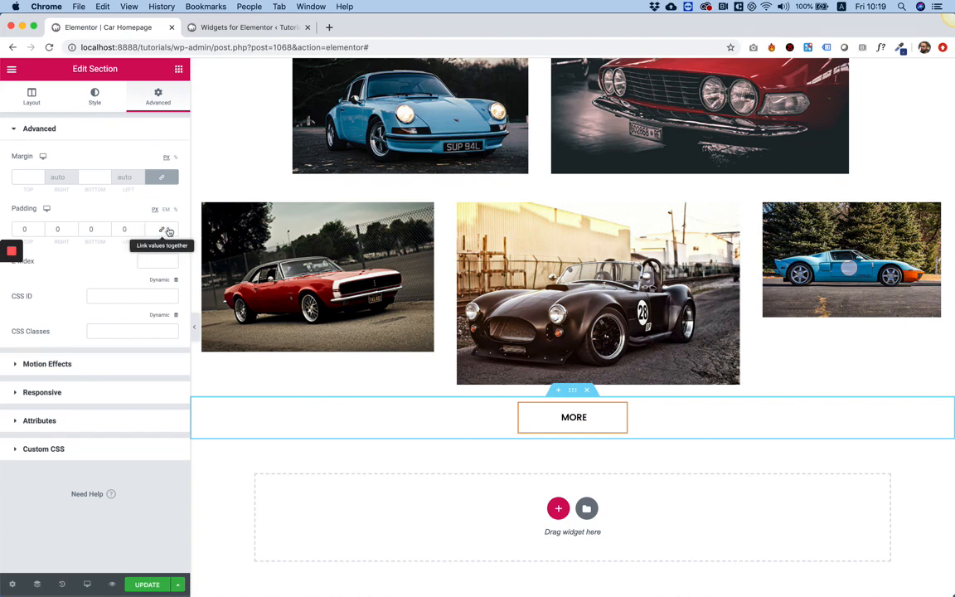
{"action": "left_click", "coordinate": [27, 229]}
{"action": "type", "text": "20"}
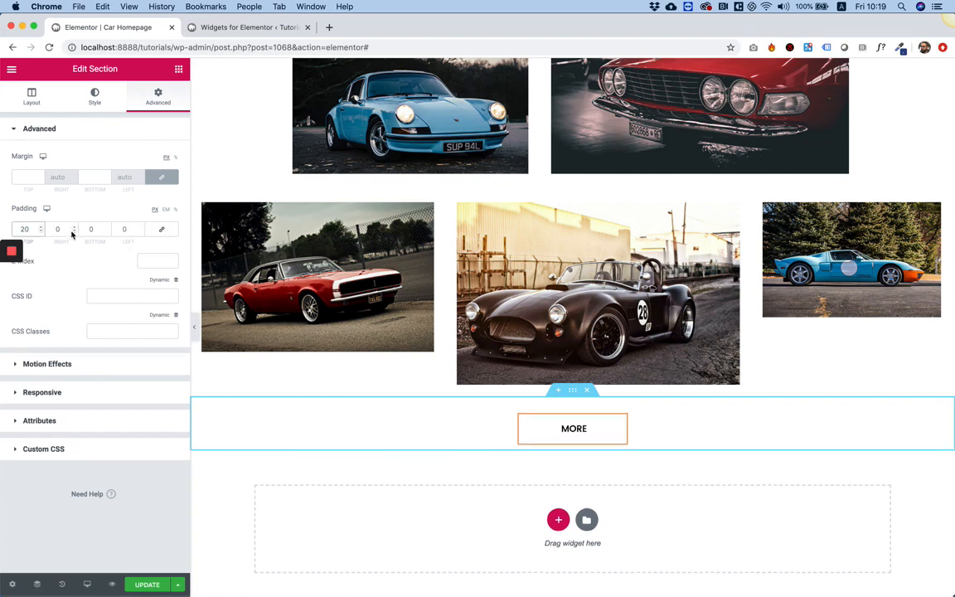
{"action": "double_click", "coordinate": [98, 235]}
{"action": "type", "text": "120"}
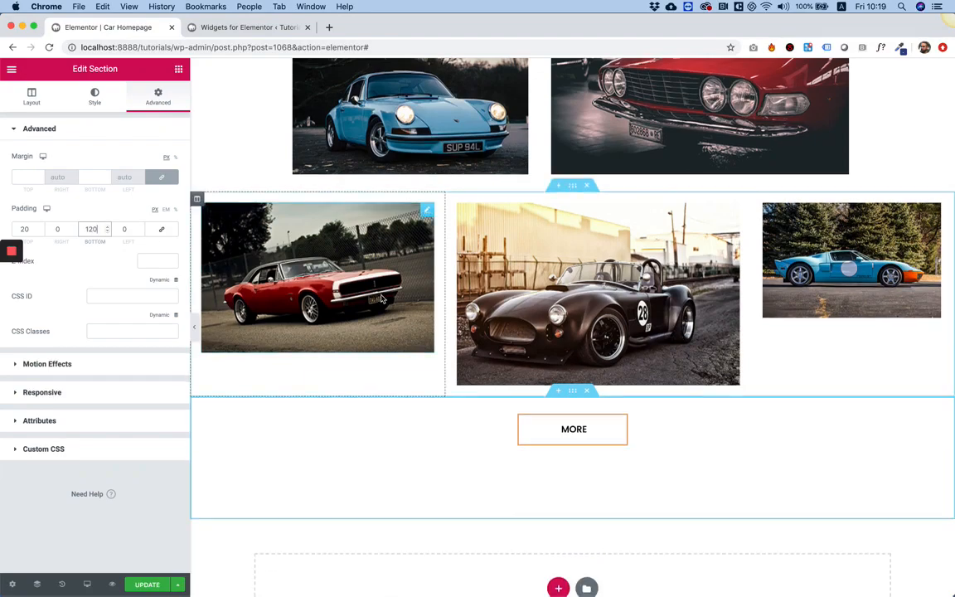
Review the page built so far, and switch to Photoshop to examine the Testimonials section of the design
{"action": "scroll", "coordinate": [381, 299], "scroll_direction": "up", "scroll_amount": 5}
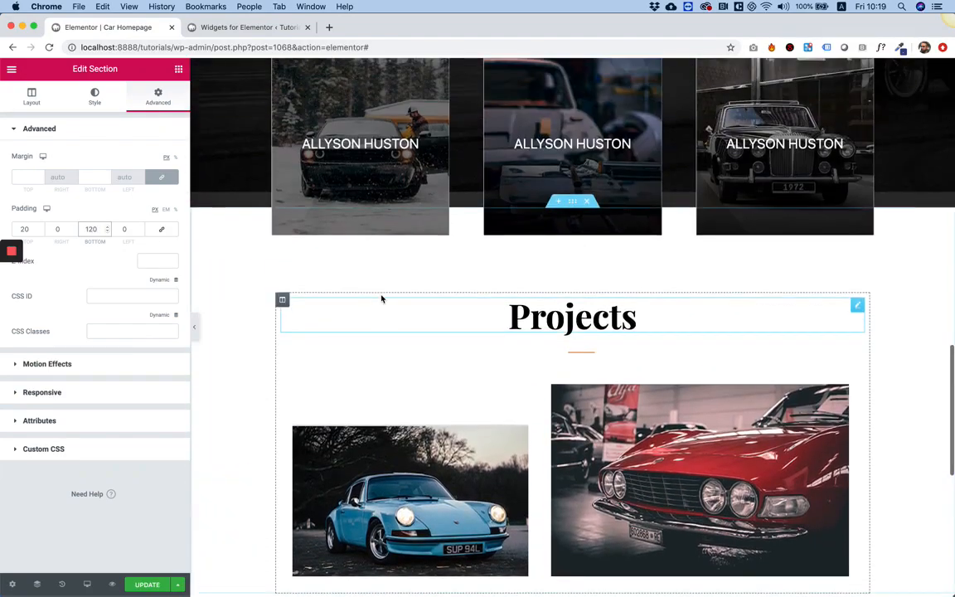
{"action": "scroll", "coordinate": [382, 299], "scroll_direction": "down", "scroll_amount": 5}
{"action": "scroll", "coordinate": [381, 299], "scroll_direction": "up", "scroll_amount": 2}
{"action": "scroll", "coordinate": [382, 299], "scroll_direction": "up", "scroll_amount": 10}
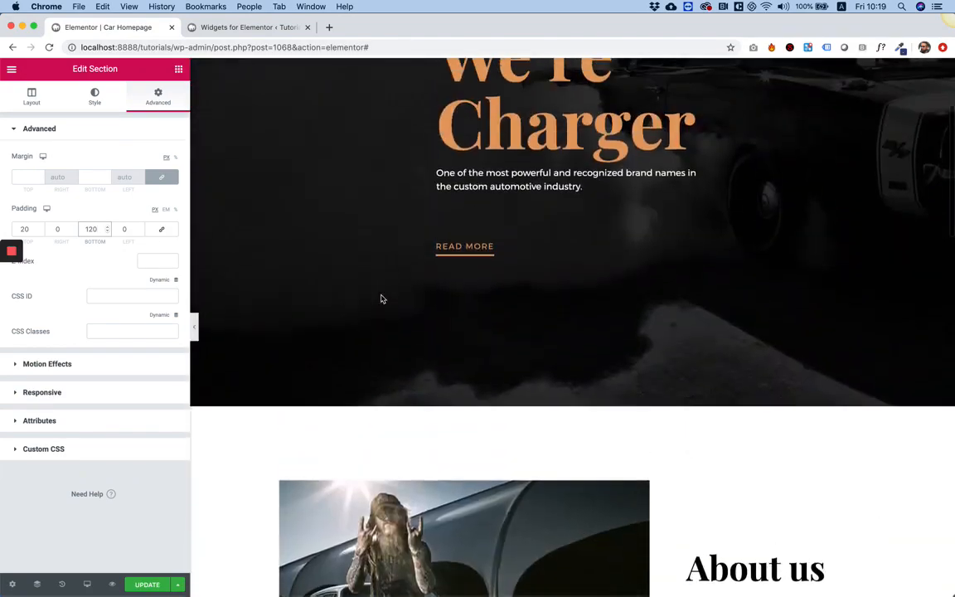
{"action": "scroll", "coordinate": [381, 299], "scroll_direction": "down", "scroll_amount": 8}
{"action": "scroll", "coordinate": [382, 300], "scroll_direction": "down", "scroll_amount": 5}
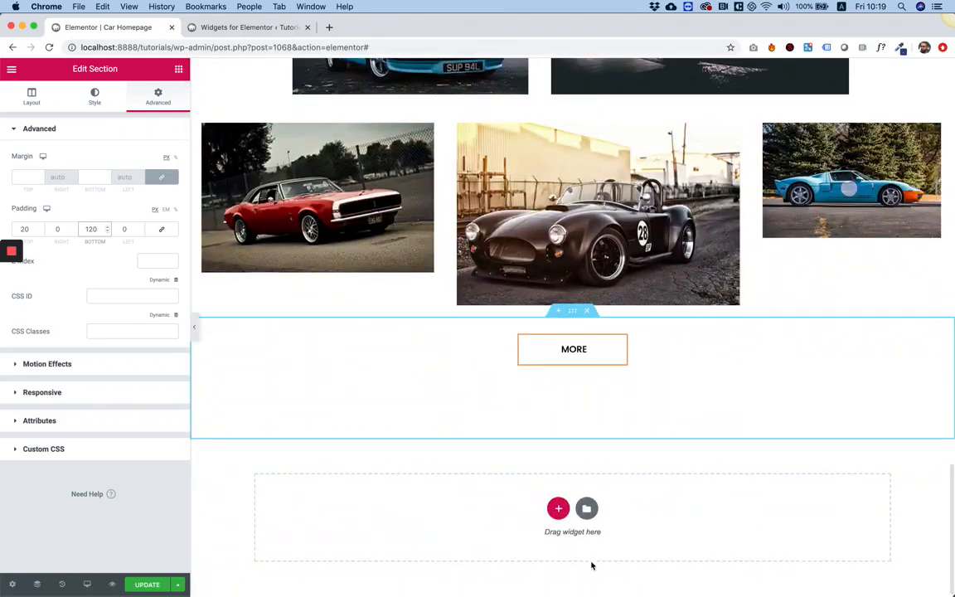
{"action": "left_click", "coordinate": [488, 585]}
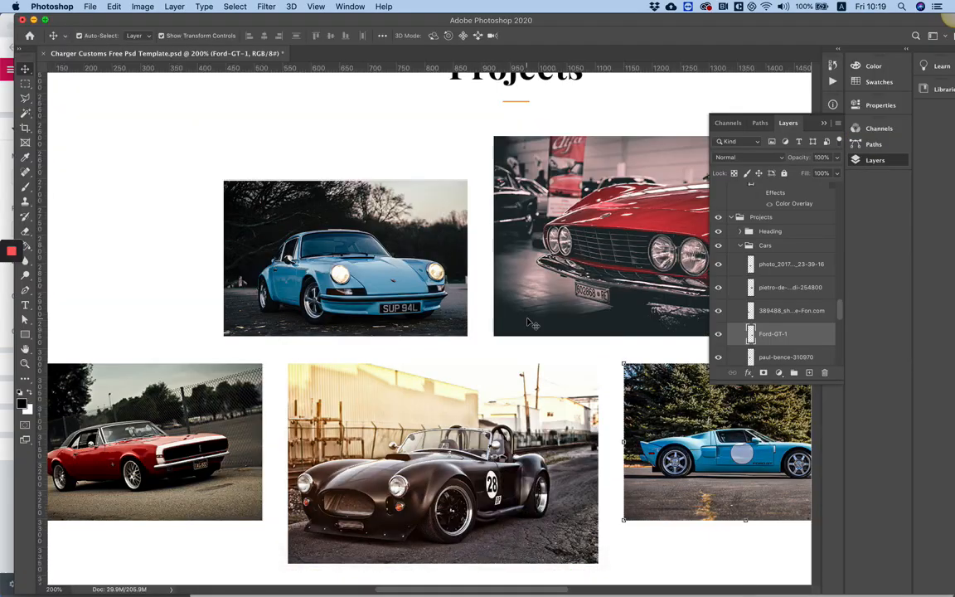
{"action": "scroll", "coordinate": [529, 324], "scroll_direction": "down", "scroll_amount": 10}
{"action": "scroll", "coordinate": [530, 322], "scroll_direction": "up", "scroll_amount": 3}
{"action": "scroll", "coordinate": [530, 322], "scroll_direction": "right", "scroll_amount": 4}
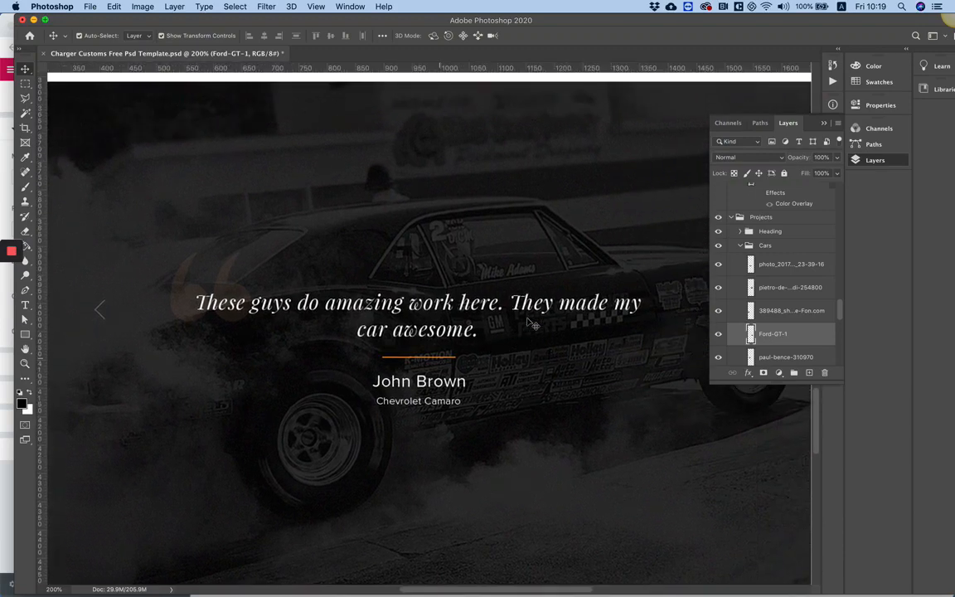
{"action": "scroll", "coordinate": [531, 323], "scroll_direction": "down", "scroll_amount": 2}
{"action": "scroll", "coordinate": [530, 323], "scroll_direction": "left", "scroll_amount": 2}
{"action": "scroll", "coordinate": [531, 323], "scroll_direction": "up", "scroll_amount": 1}
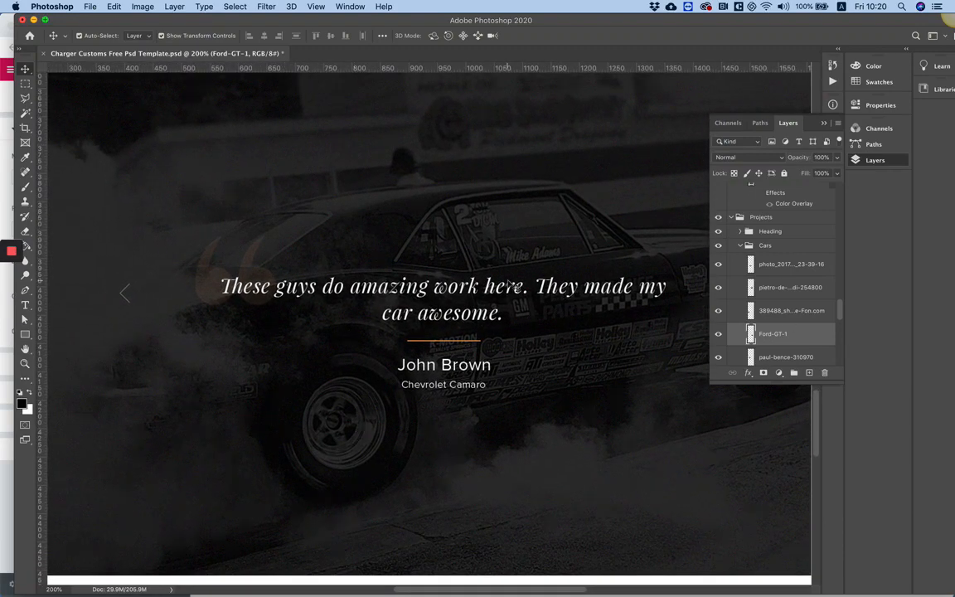
Export the Testimonials section's Bg group as a JPG at 60% quality to the Desktop, named testimonialBg.jpg
{"action": "left_click", "coordinate": [414, 169]}
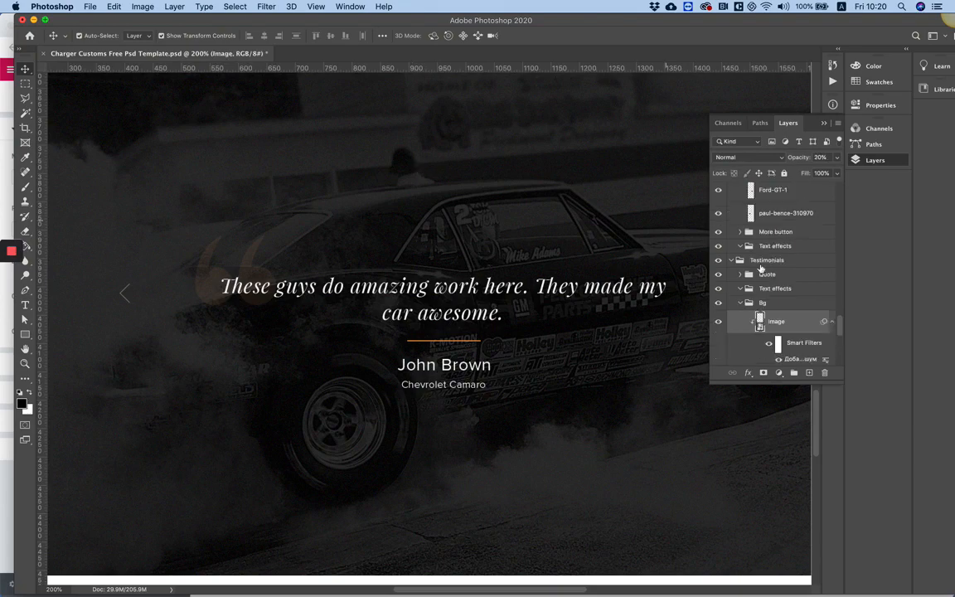
{"action": "right_click", "coordinate": [794, 310]}
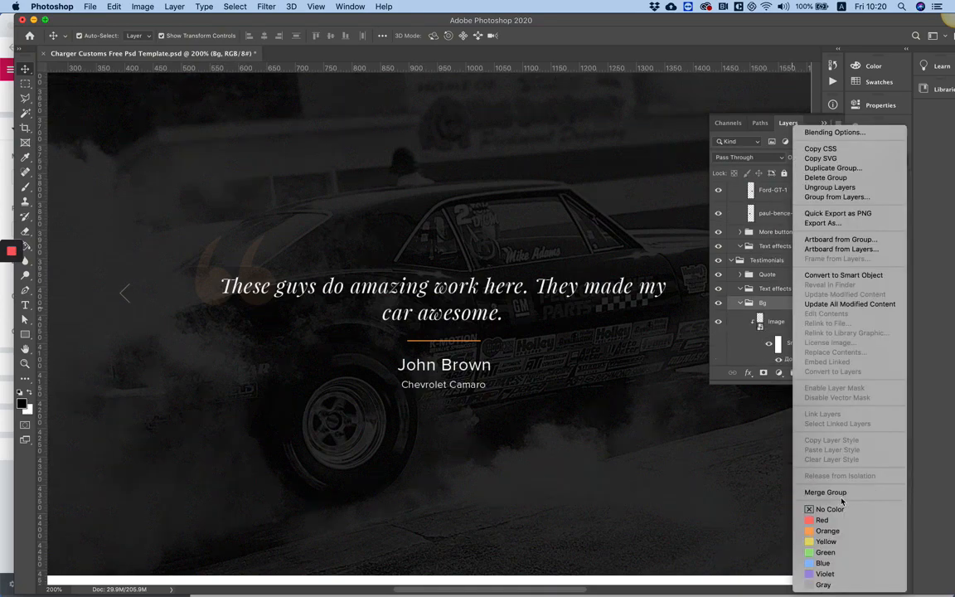
{"action": "left_click", "coordinate": [832, 224]}
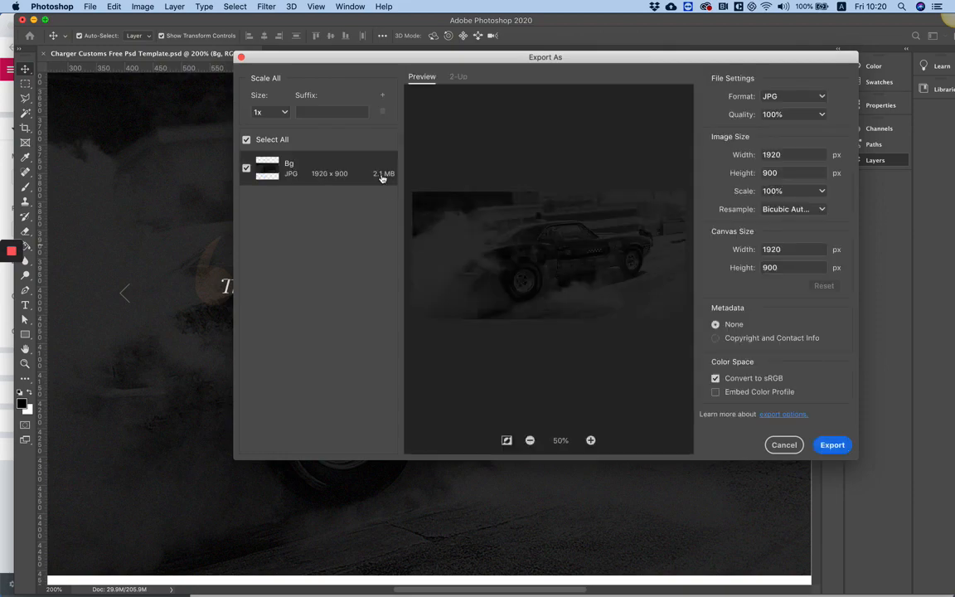
{"action": "double_click", "coordinate": [768, 114]}
{"action": "type", "text": "60"}
{"action": "key", "text": "Return"}
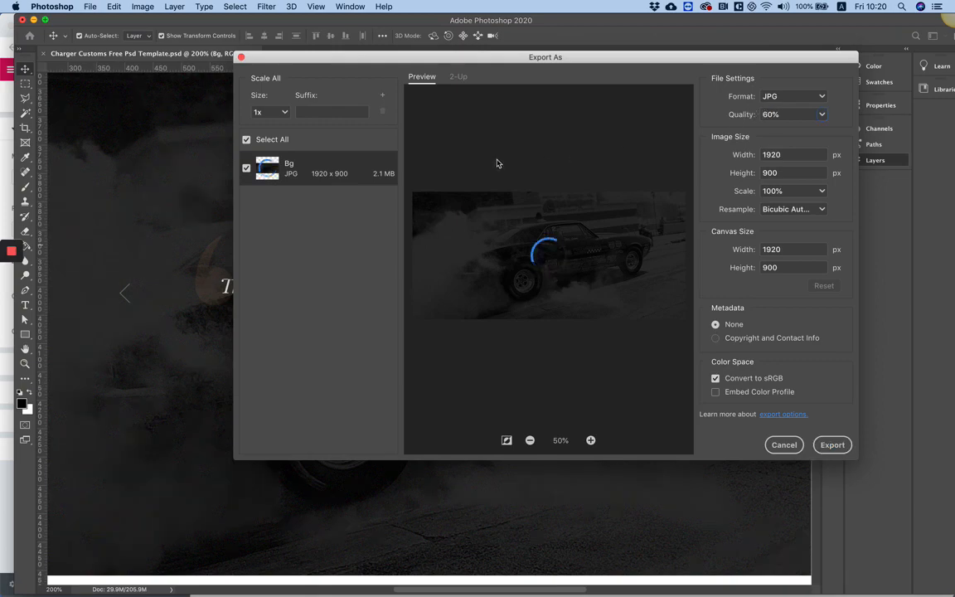
{"action": "left_click", "coordinate": [832, 444]}
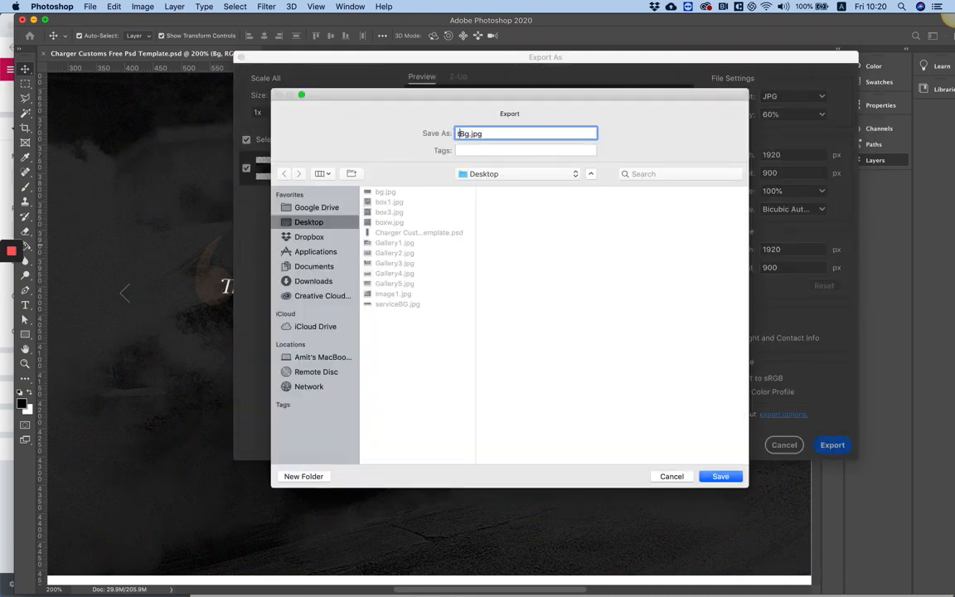
{"action": "type", "text": "testimonial"}
{"action": "key", "text": "Return"}
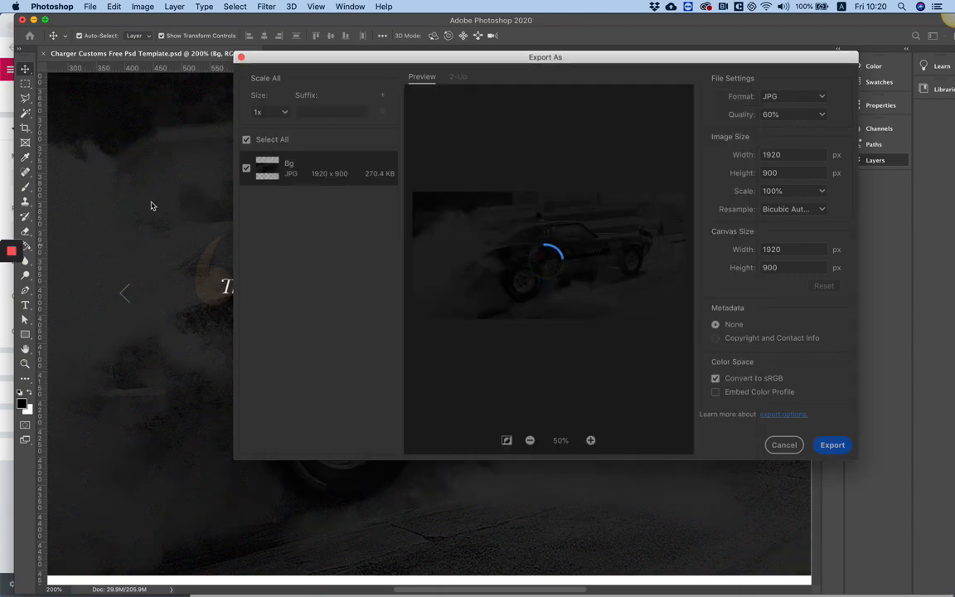
Check the spacing and layout of the Testimonials section in the design and switch back to Chrome
{"action": "scroll", "coordinate": [395, 260], "scroll_direction": "up", "scroll_amount": 5}
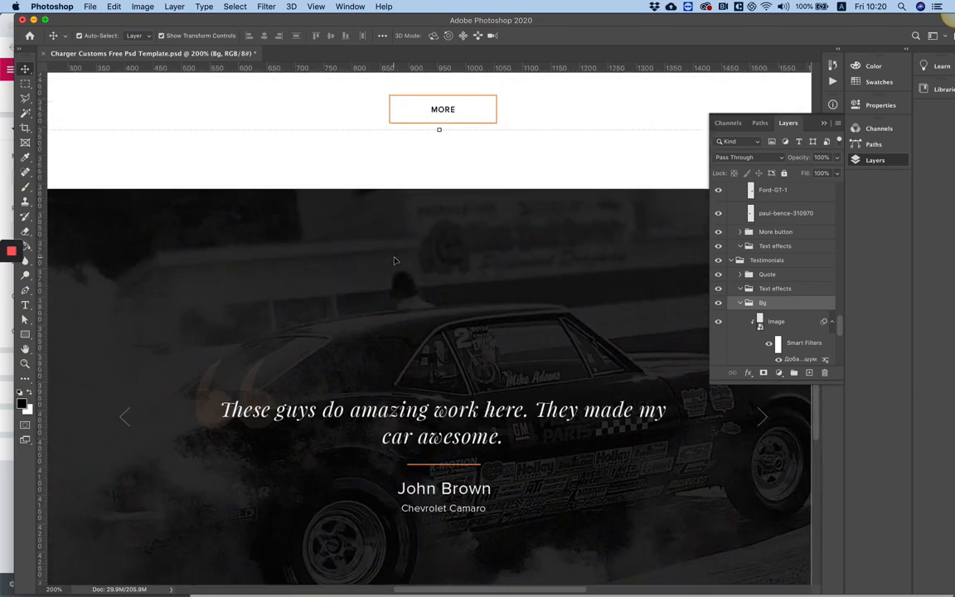
{"action": "scroll", "coordinate": [394, 260], "scroll_direction": "down", "scroll_amount": 5}
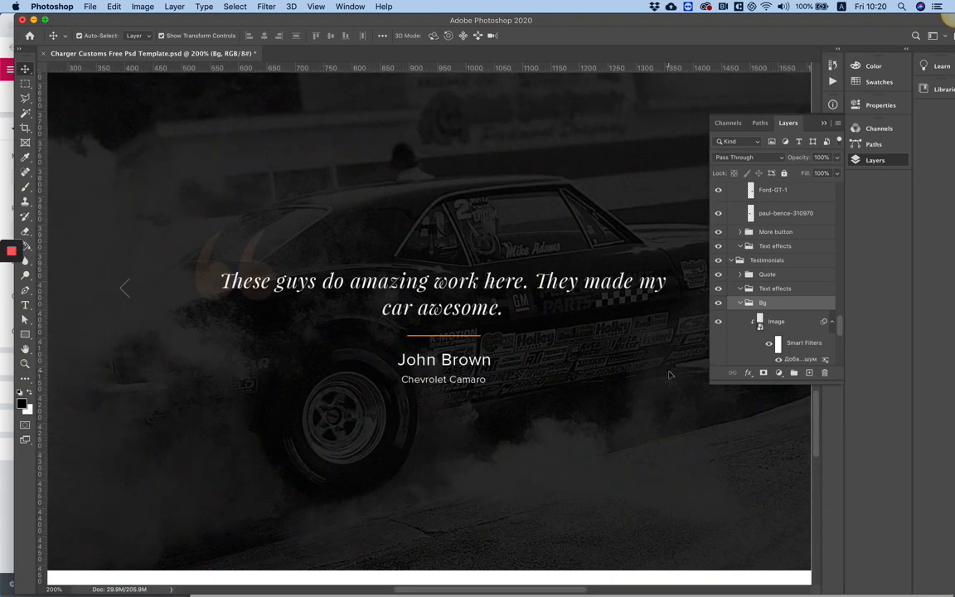
{"action": "mouse_move", "coordinate": [428, 584]}
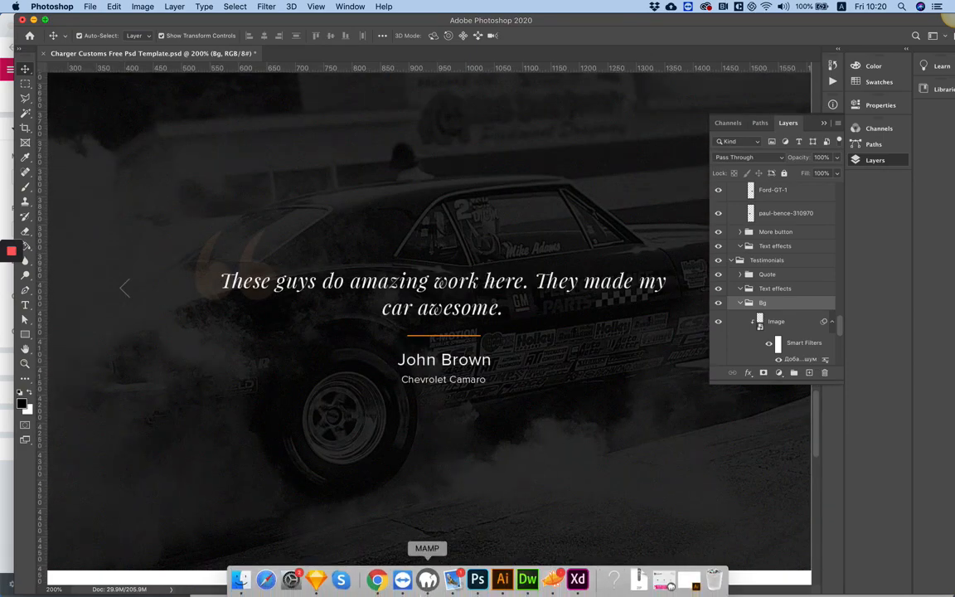
{"action": "left_click", "coordinate": [375, 581]}
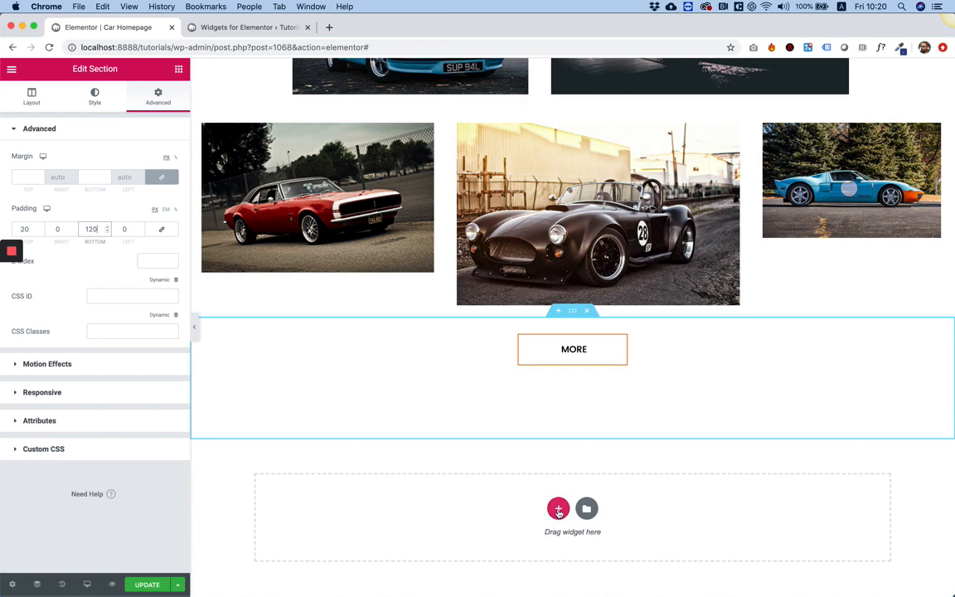
Find the Testimonial Carousel widget and add it in a new section below the MORE button, leaving its skin at Default
{"action": "left_click", "coordinate": [179, 71]}
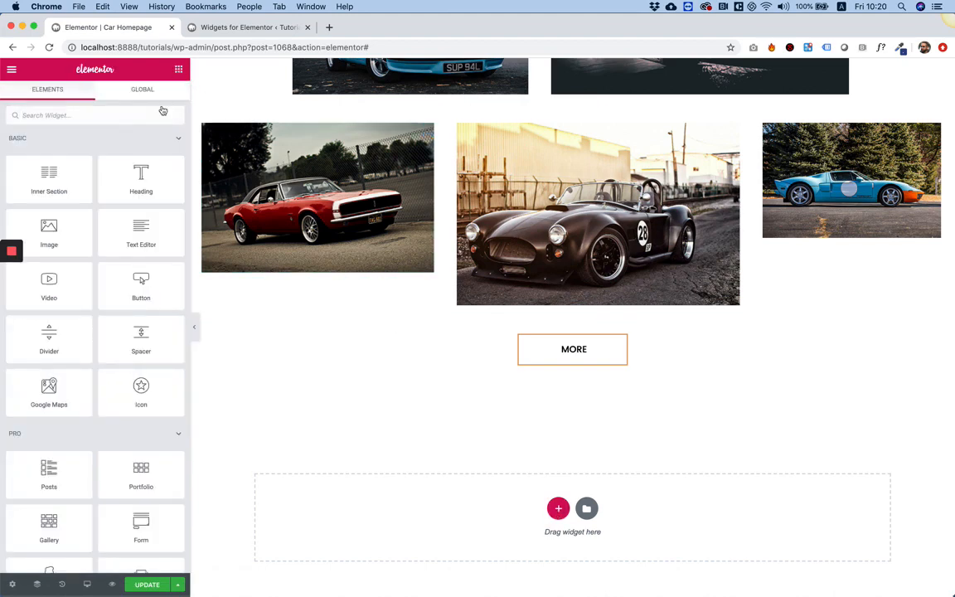
{"action": "left_click", "coordinate": [112, 109]}
{"action": "type", "text": "tes"}
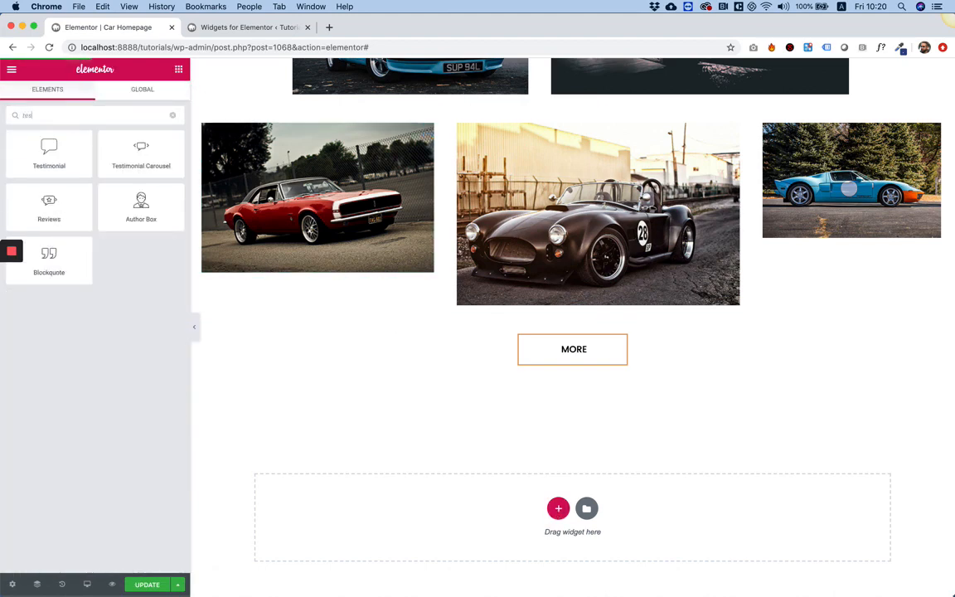
{"action": "left_click_drag", "start_coordinate": [149, 168], "coordinate": [539, 528]}
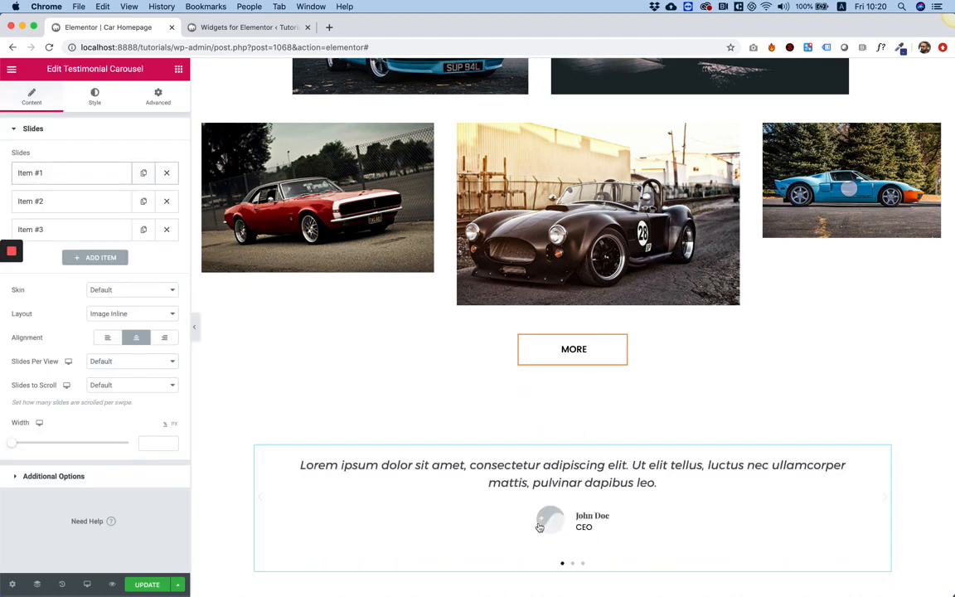
{"action": "scroll", "coordinate": [540, 528], "scroll_direction": "down", "scroll_amount": 2}
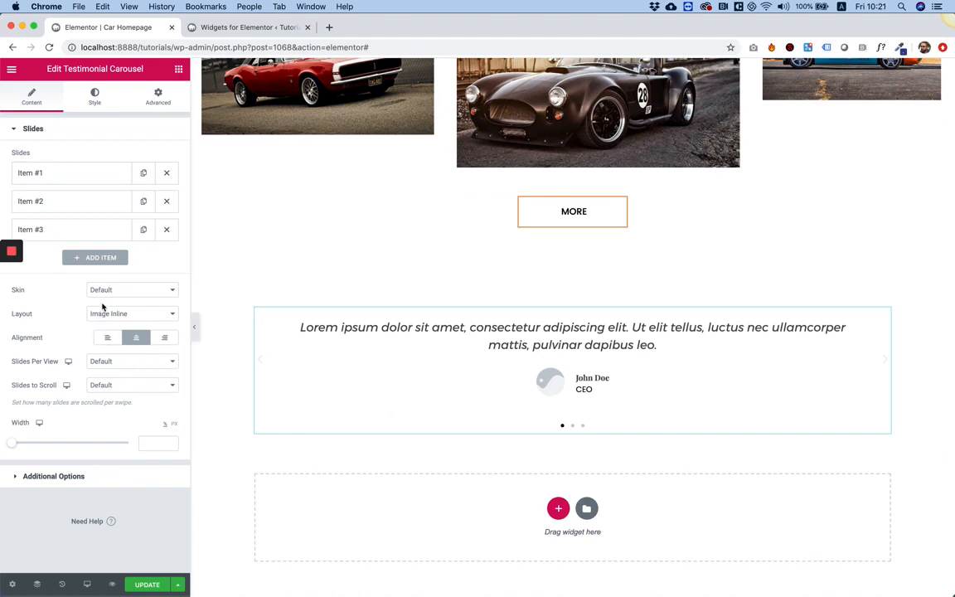
{"action": "left_click", "coordinate": [105, 291]}
{"action": "left_click", "coordinate": [113, 291]}
Give the testimonial carousel's section a classic background with the colour #000000
{"action": "right_click", "coordinate": [238, 347]}
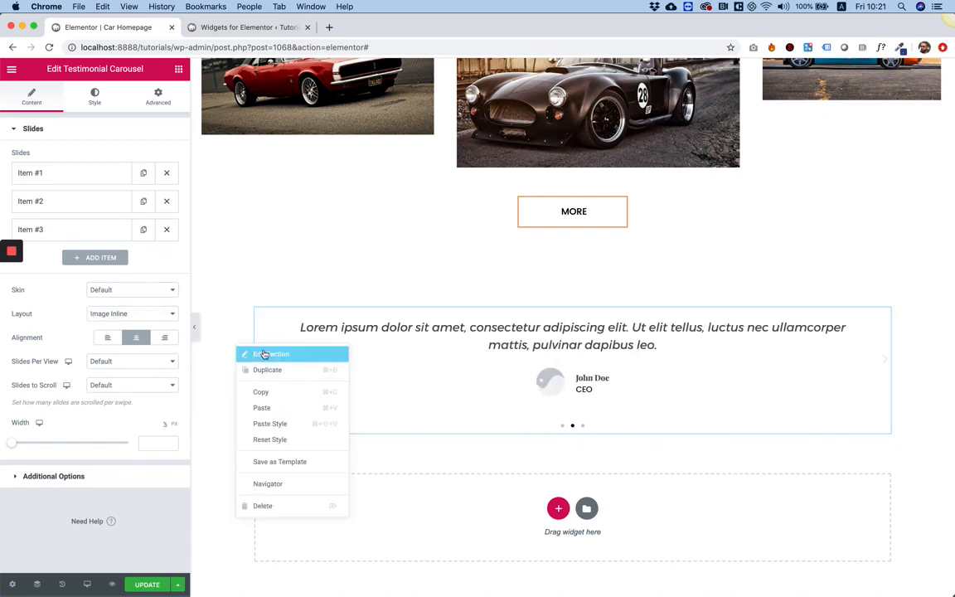
{"action": "left_click", "coordinate": [257, 354]}
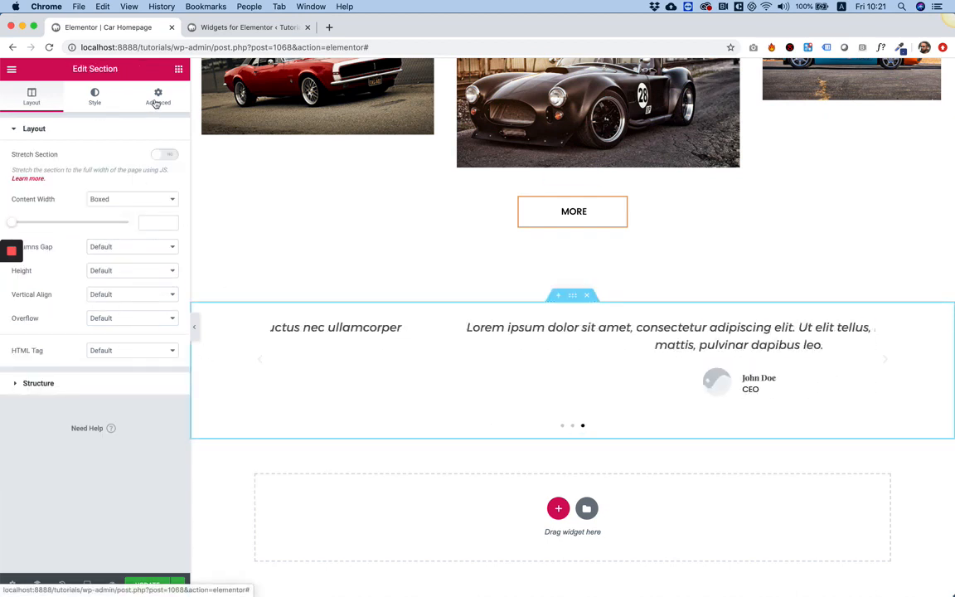
{"action": "left_click", "coordinate": [93, 98]}
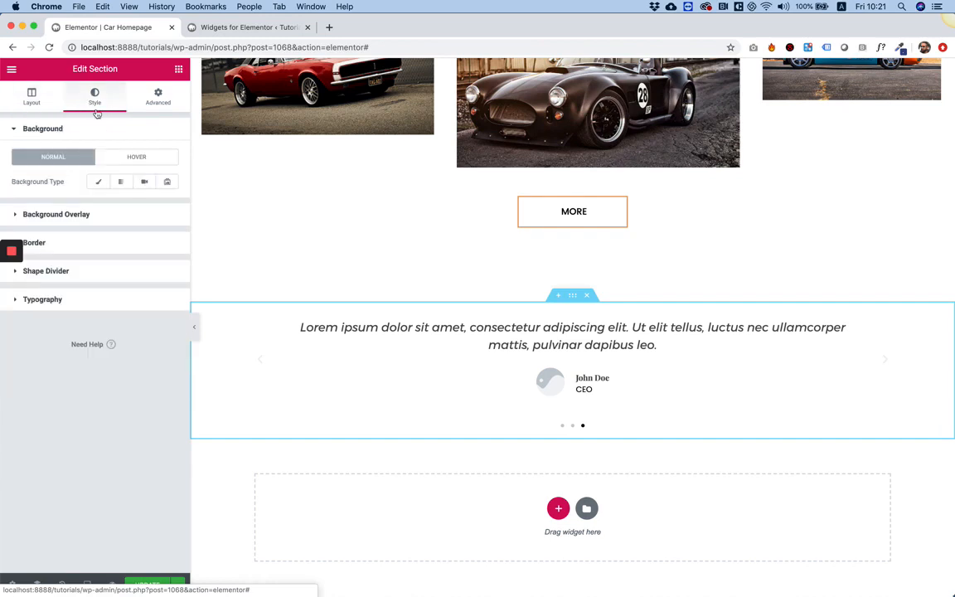
{"action": "left_click", "coordinate": [99, 181]}
{"action": "left_click", "coordinate": [164, 205]}
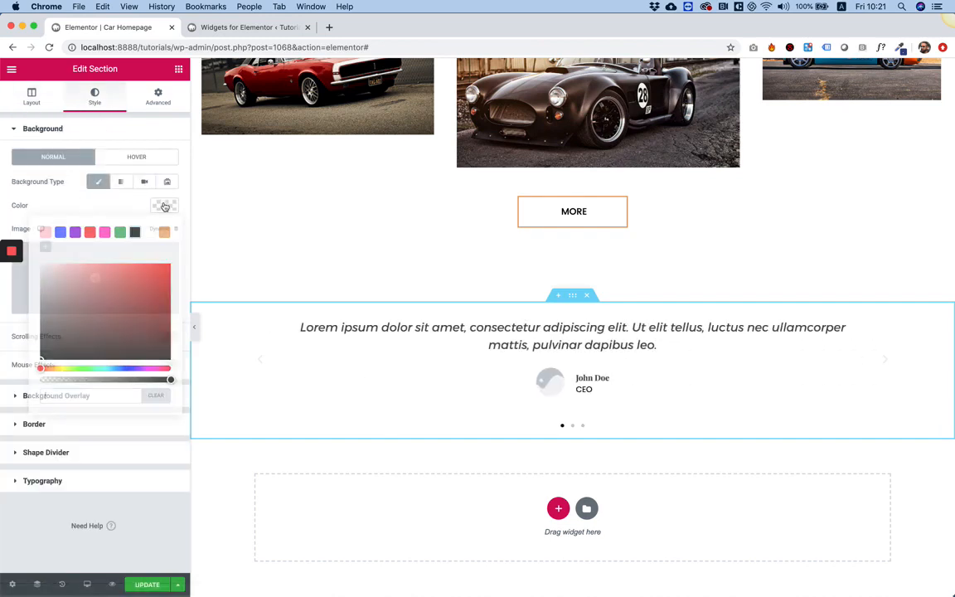
{"action": "left_click", "coordinate": [120, 232]}
{"action": "left_click", "coordinate": [133, 233]}
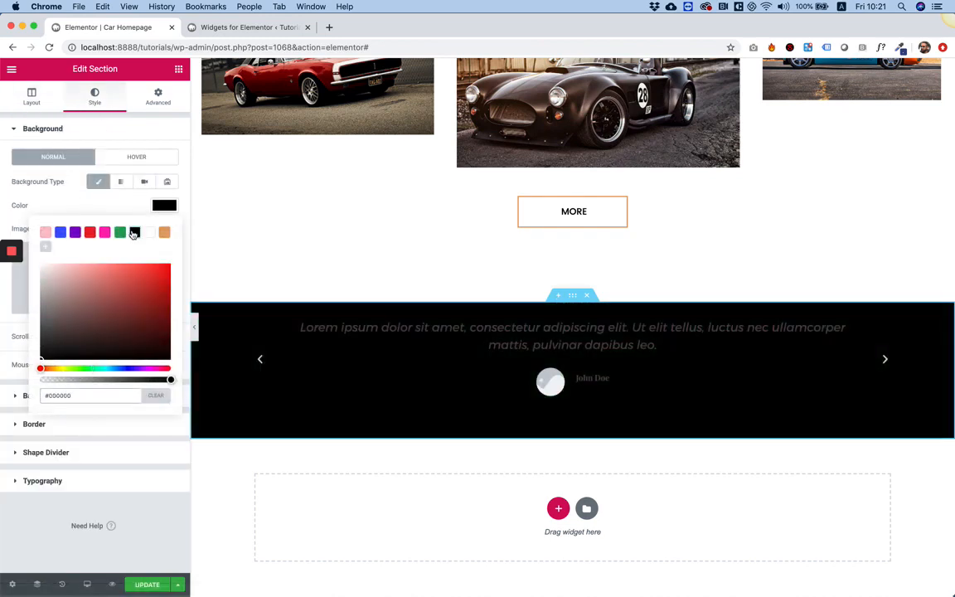
Upload testimonialBg.jpg from the Desktop and insert it as the testimonial section's background image
{"action": "left_click", "coordinate": [116, 207]}
{"action": "left_click", "coordinate": [117, 281]}
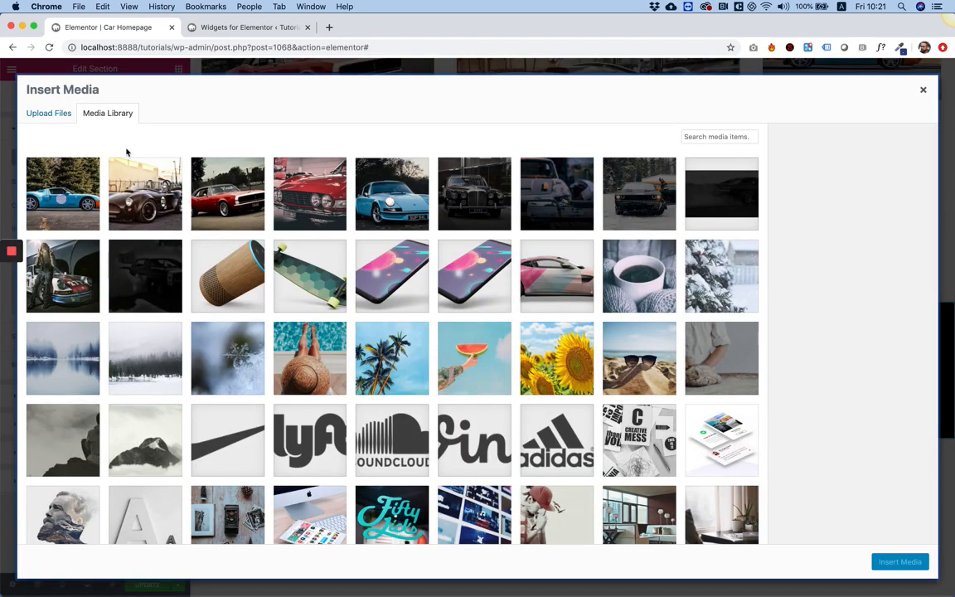
{"action": "left_click", "coordinate": [57, 123]}
{"action": "left_click", "coordinate": [459, 305]}
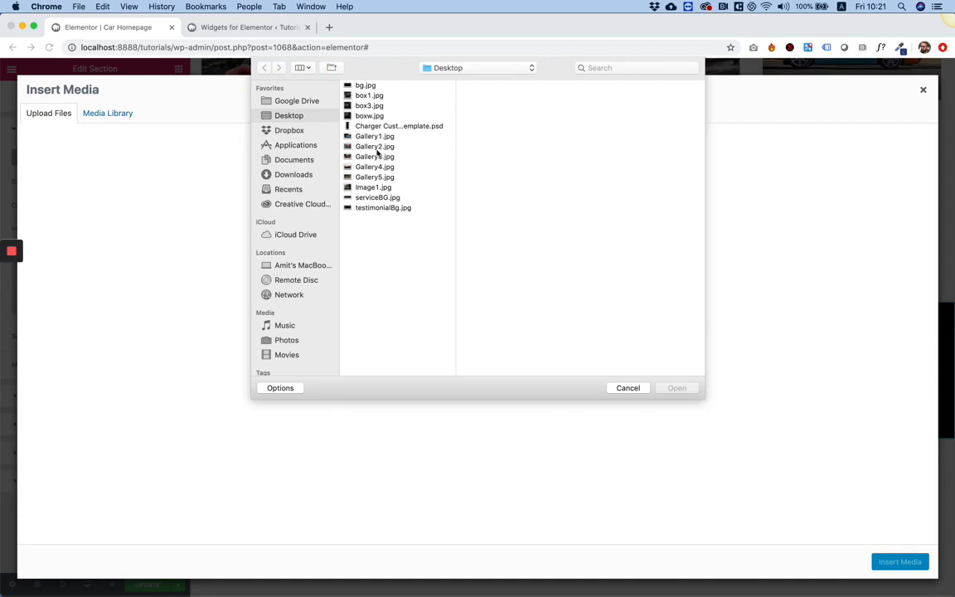
{"action": "double_click", "coordinate": [379, 207]}
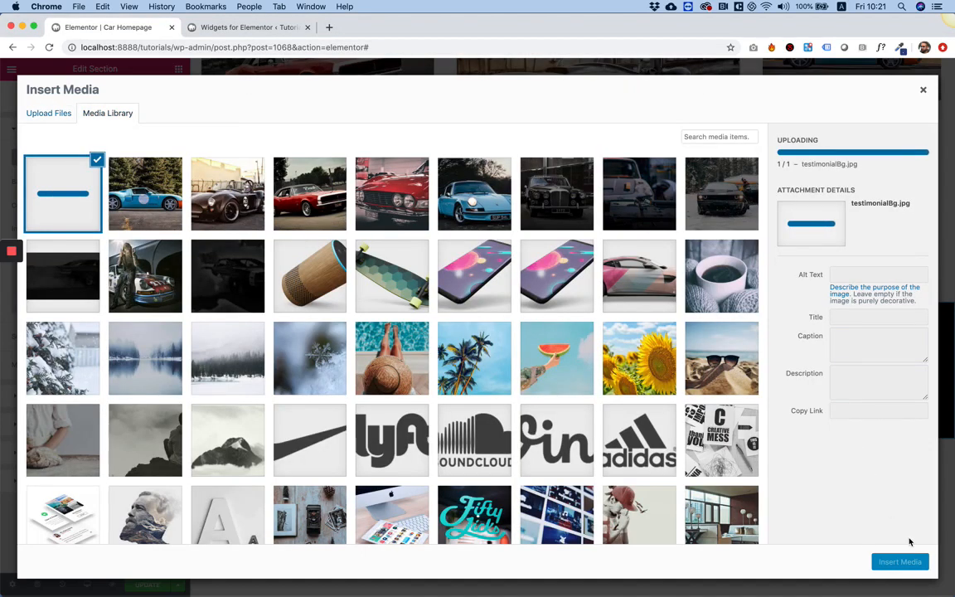
{"action": "left_click", "coordinate": [909, 561]}
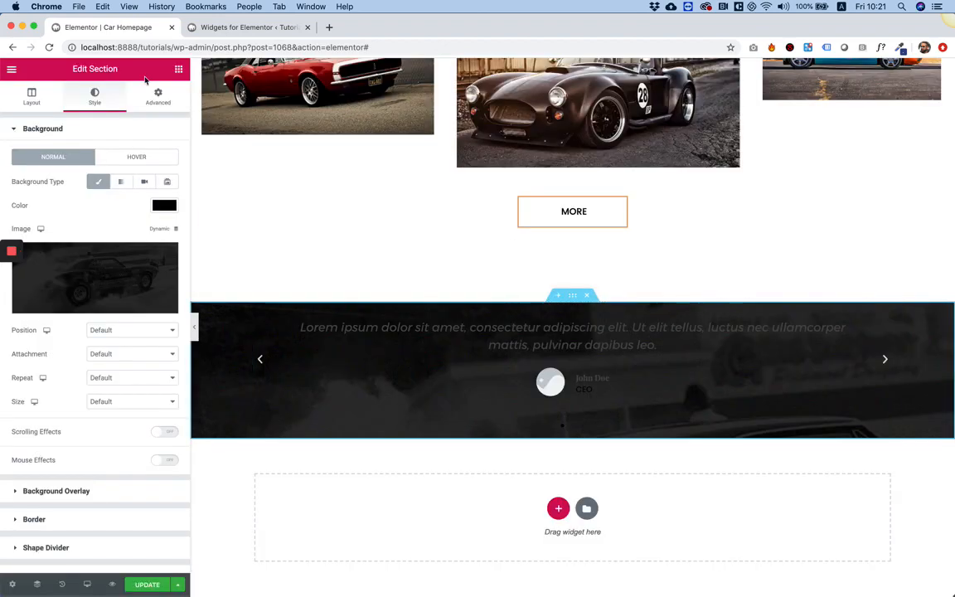
Set the testimonial section's height to Fit To Screen
{"action": "left_click", "coordinate": [31, 96]}
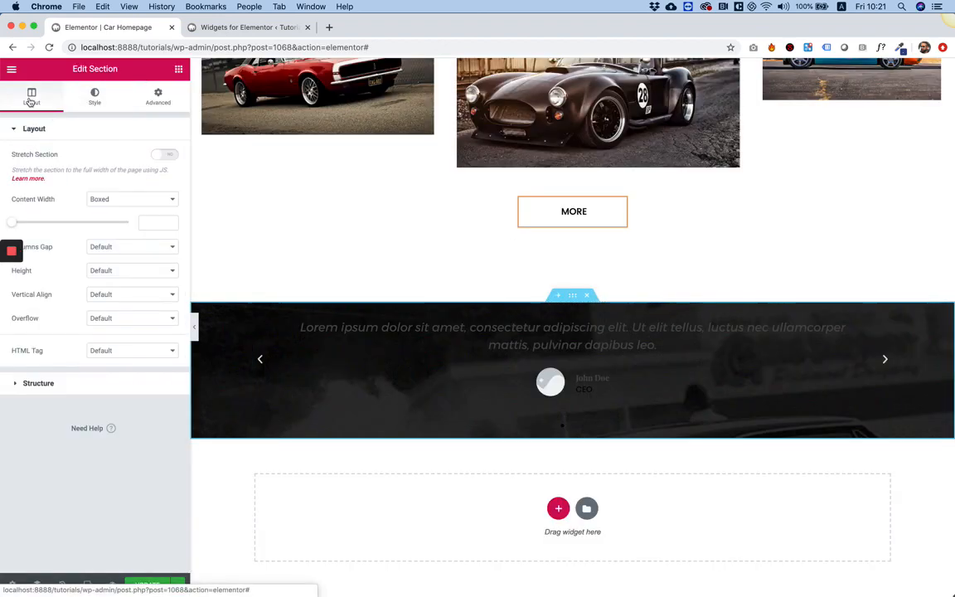
{"action": "left_click", "coordinate": [109, 270]}
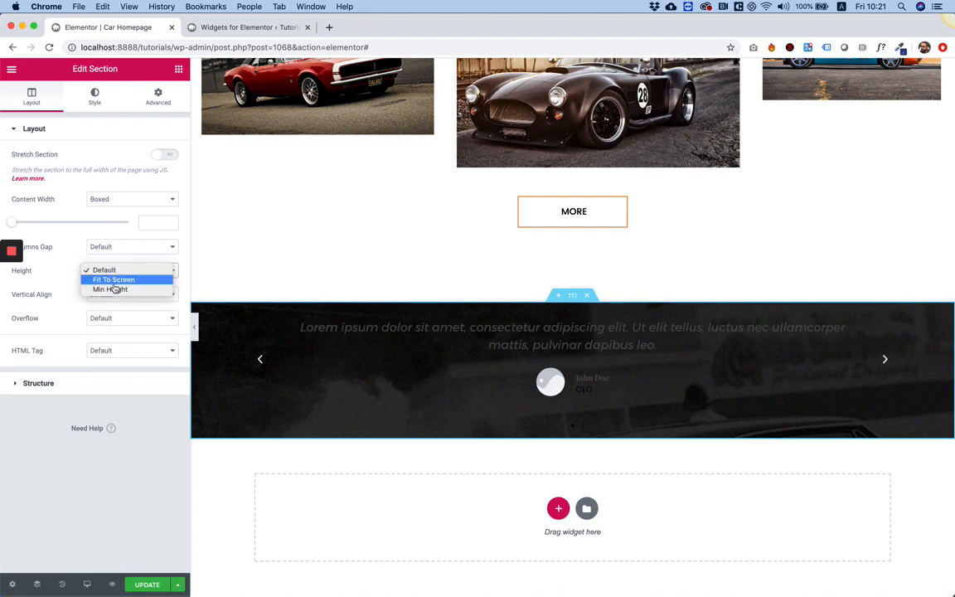
{"action": "left_click", "coordinate": [116, 284]}
{"action": "scroll", "coordinate": [495, 286], "scroll_direction": "down", "scroll_amount": 5}
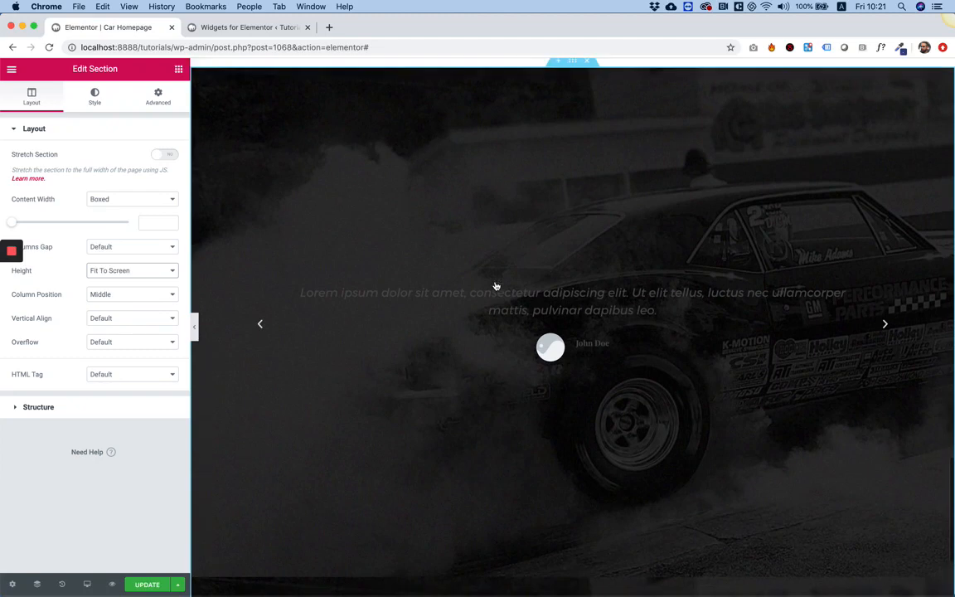
Set the testimonial section's background image size to Cover
{"action": "left_click", "coordinate": [94, 97]}
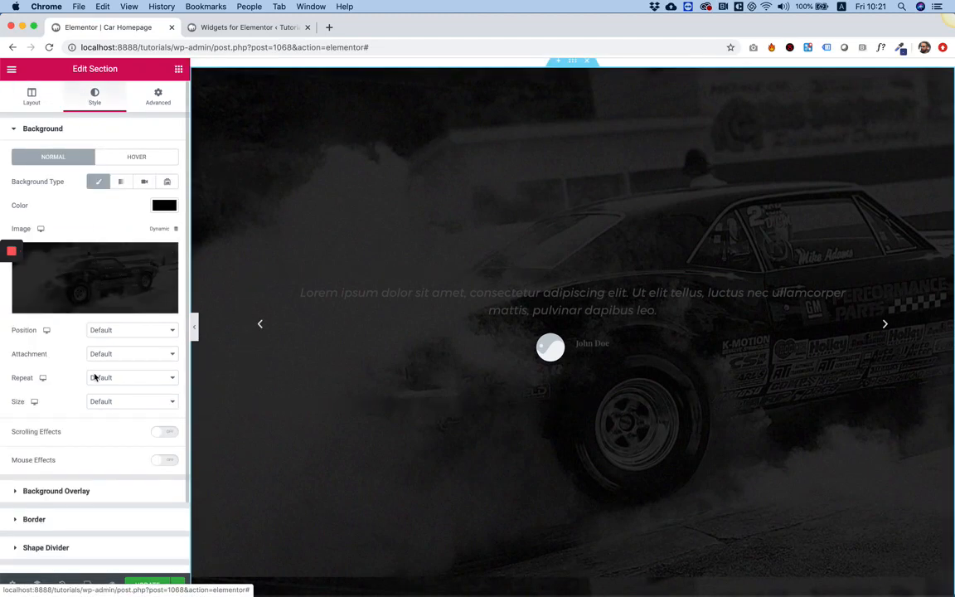
{"action": "left_click", "coordinate": [114, 402]}
{"action": "left_click", "coordinate": [106, 421]}
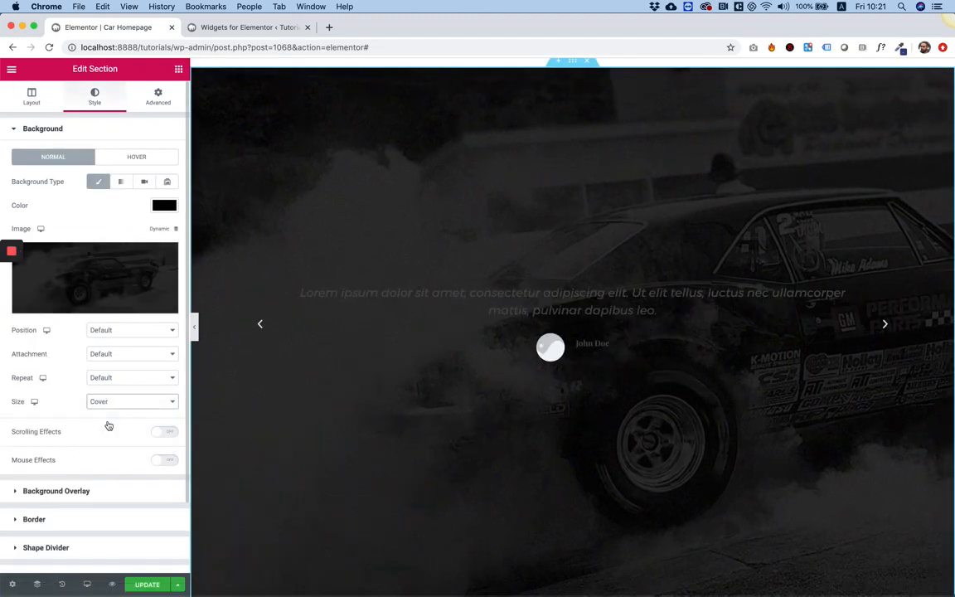
{"action": "scroll", "coordinate": [594, 397], "scroll_direction": "down", "scroll_amount": 1}
{"action": "scroll", "coordinate": [595, 397], "scroll_direction": "up", "scroll_amount": 1}
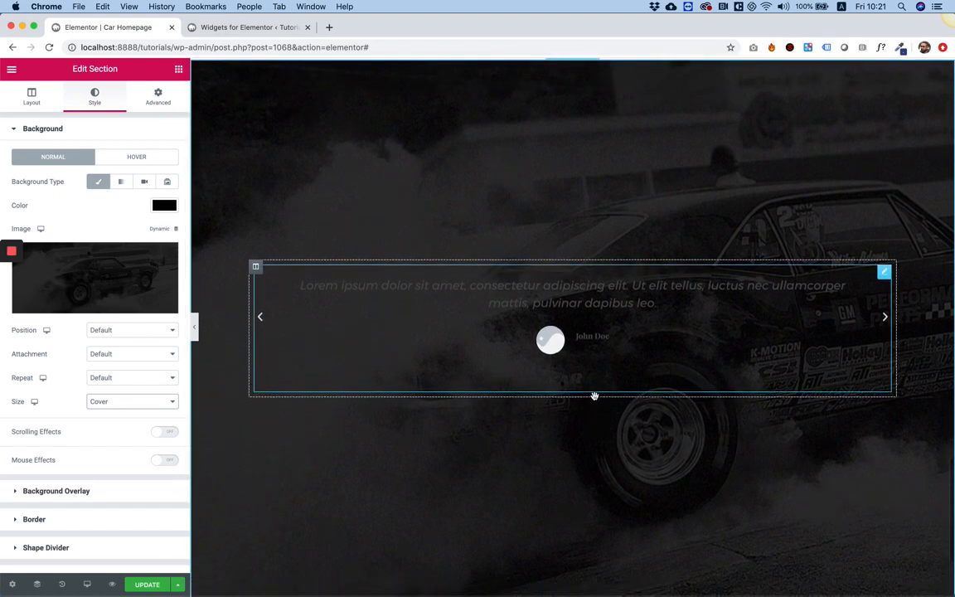
Remove the placeholder image from all three slides of the testimonial carousel
{"action": "left_click", "coordinate": [585, 304]}
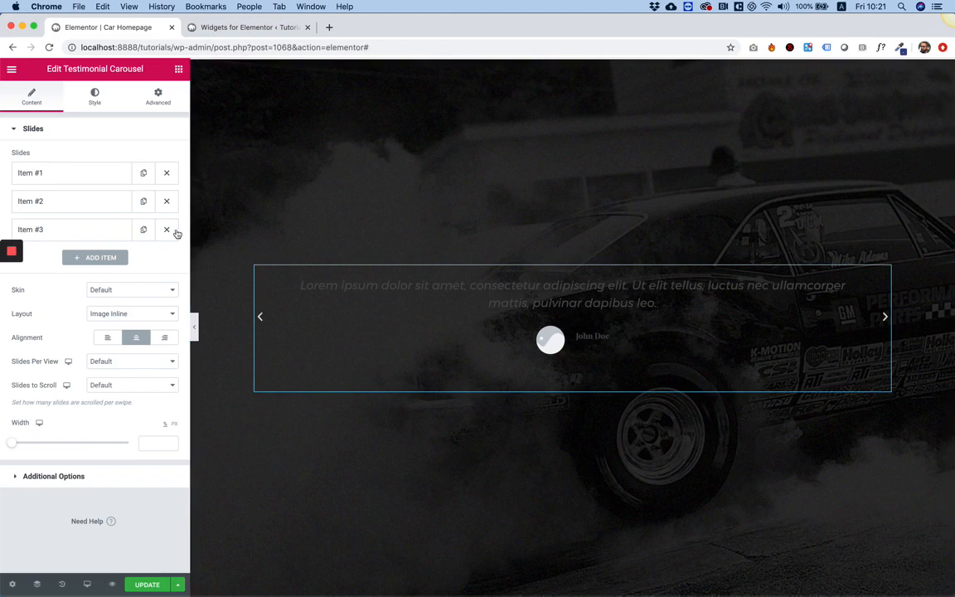
{"action": "left_click", "coordinate": [75, 230]}
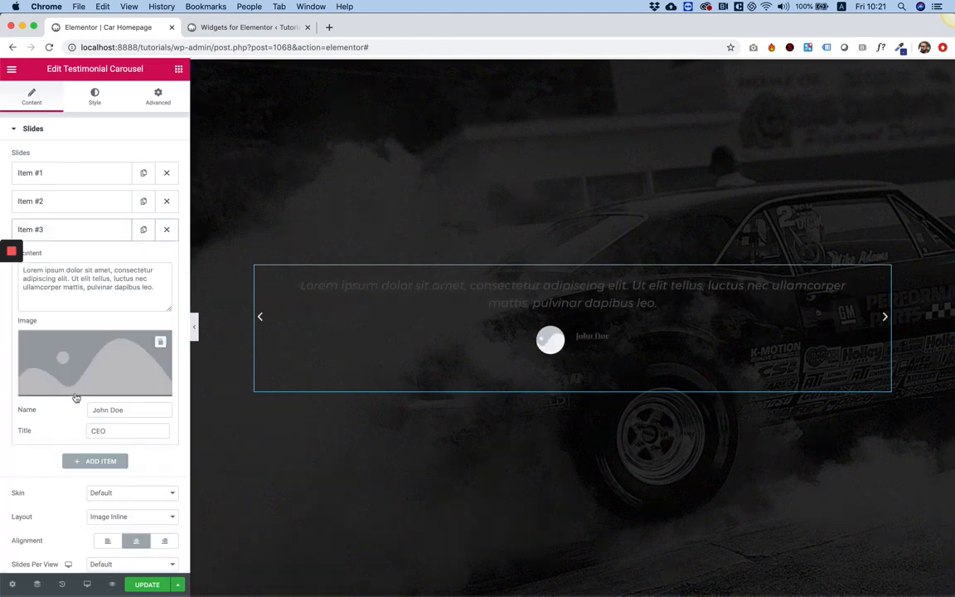
{"action": "left_click", "coordinate": [161, 342]}
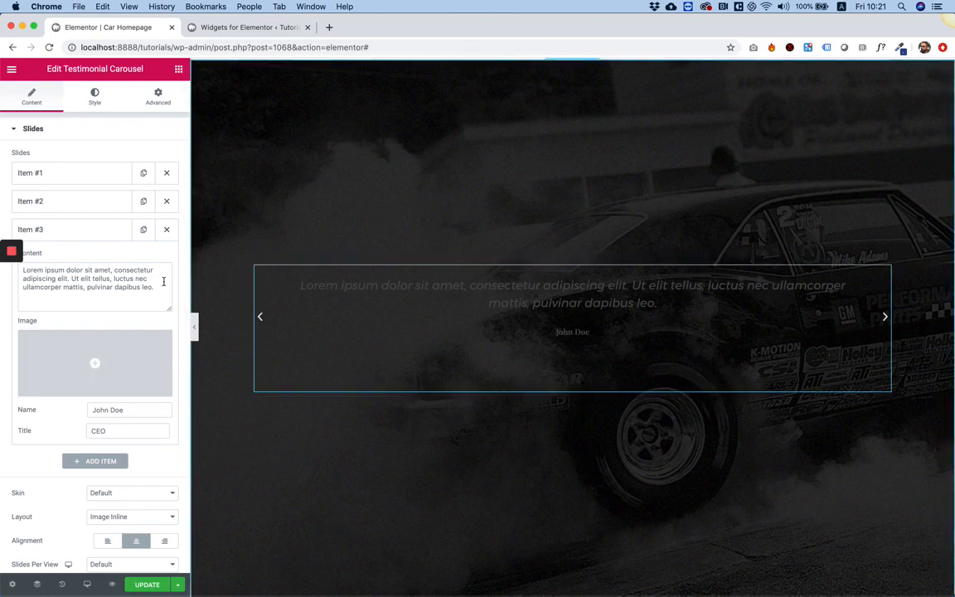
{"action": "left_click", "coordinate": [86, 203]}
{"action": "mouse_move", "coordinate": [151, 336]}
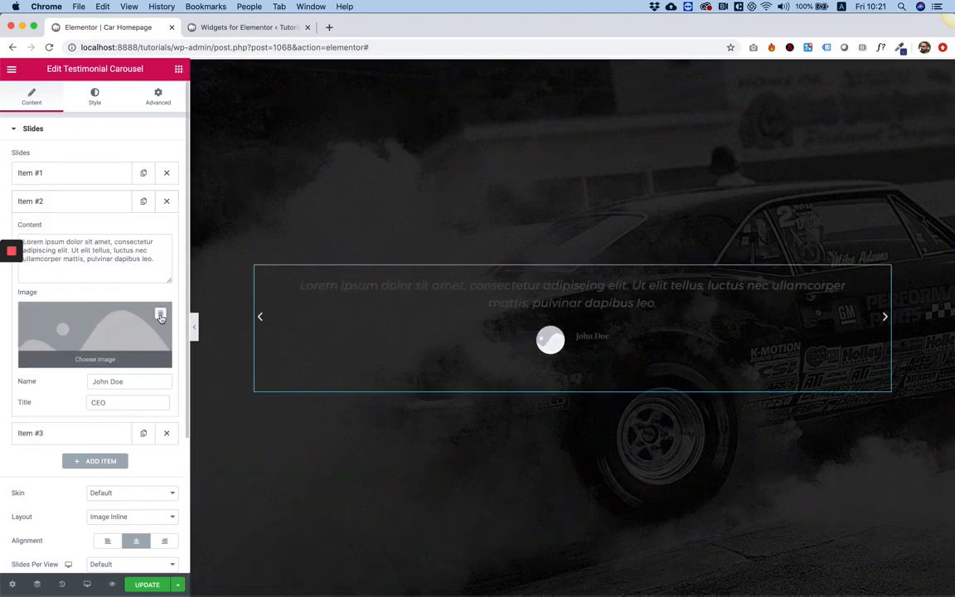
{"action": "left_click", "coordinate": [161, 317]}
{"action": "left_click", "coordinate": [107, 174]}
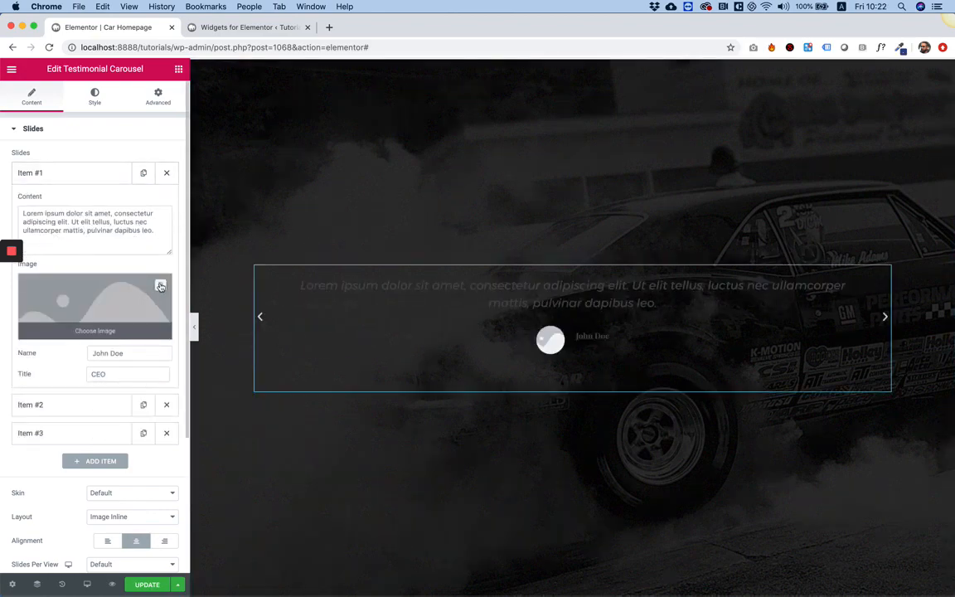
{"action": "left_click", "coordinate": [161, 286]}
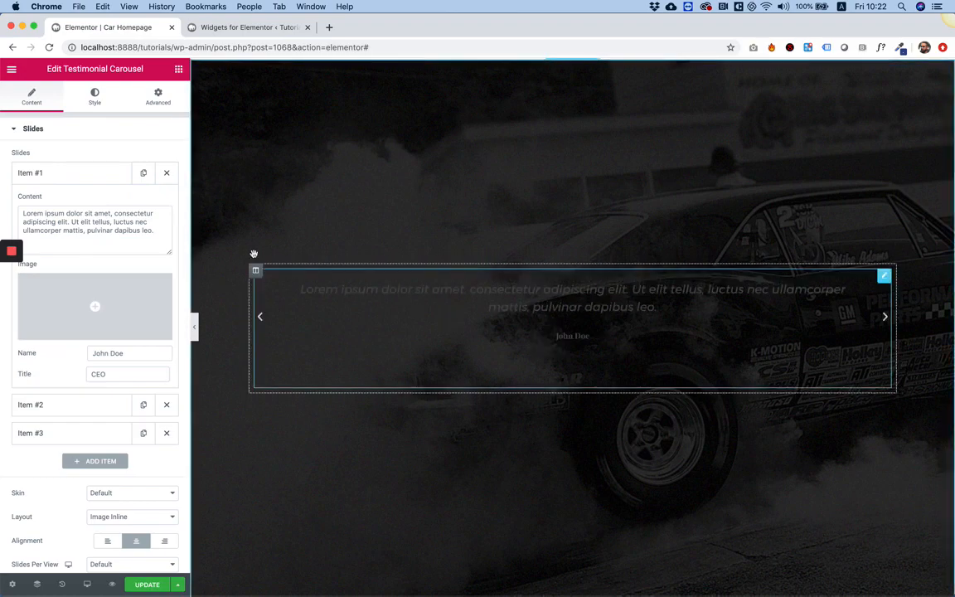
Set the text colour of the carousel's content, name and title to white, #FFFFFF
{"action": "left_click", "coordinate": [102, 105]}
{"action": "left_click", "coordinate": [53, 393]}
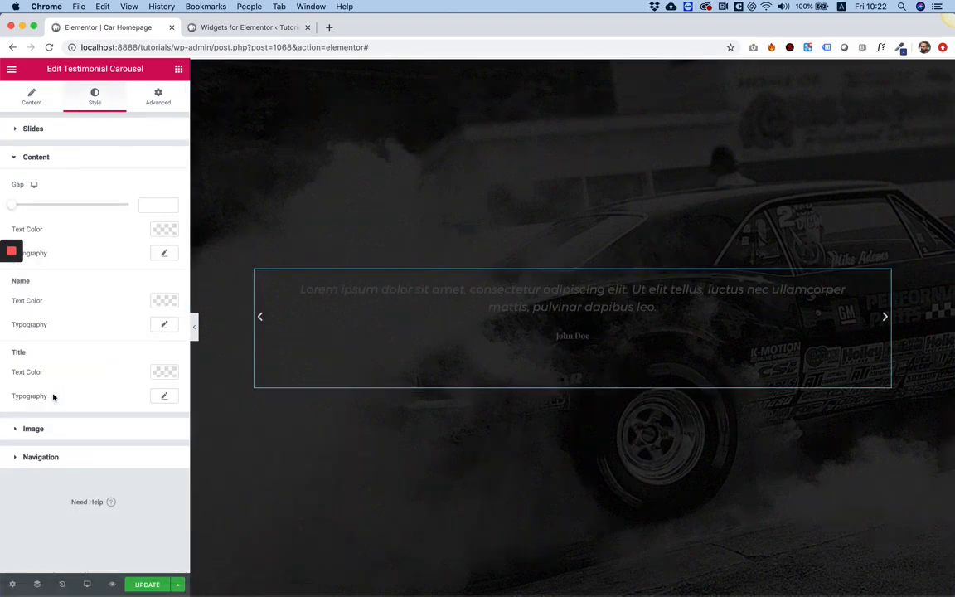
{"action": "left_click", "coordinate": [163, 229]}
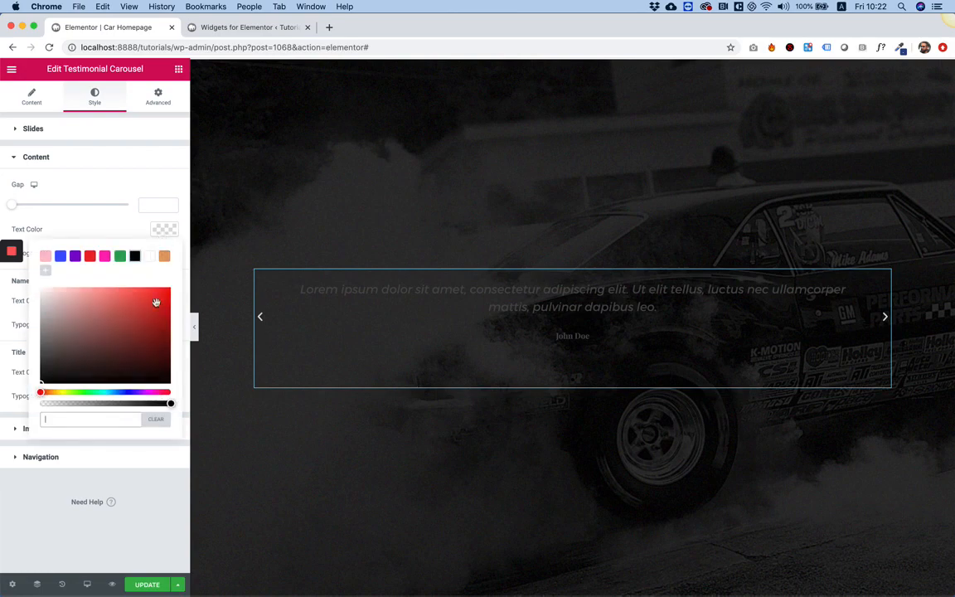
{"action": "left_click", "coordinate": [150, 256]}
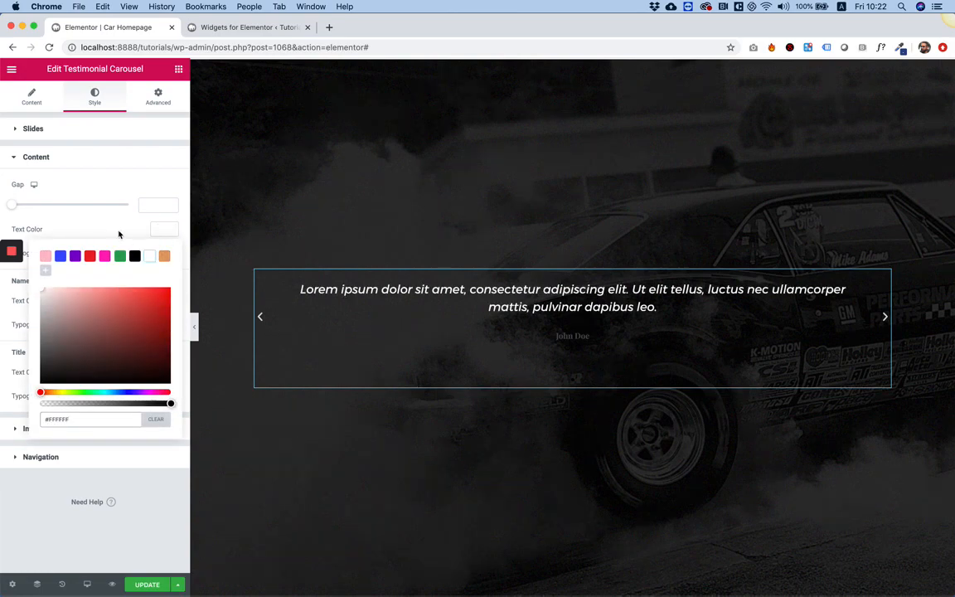
{"action": "left_click", "coordinate": [119, 234]}
{"action": "left_click", "coordinate": [164, 300]}
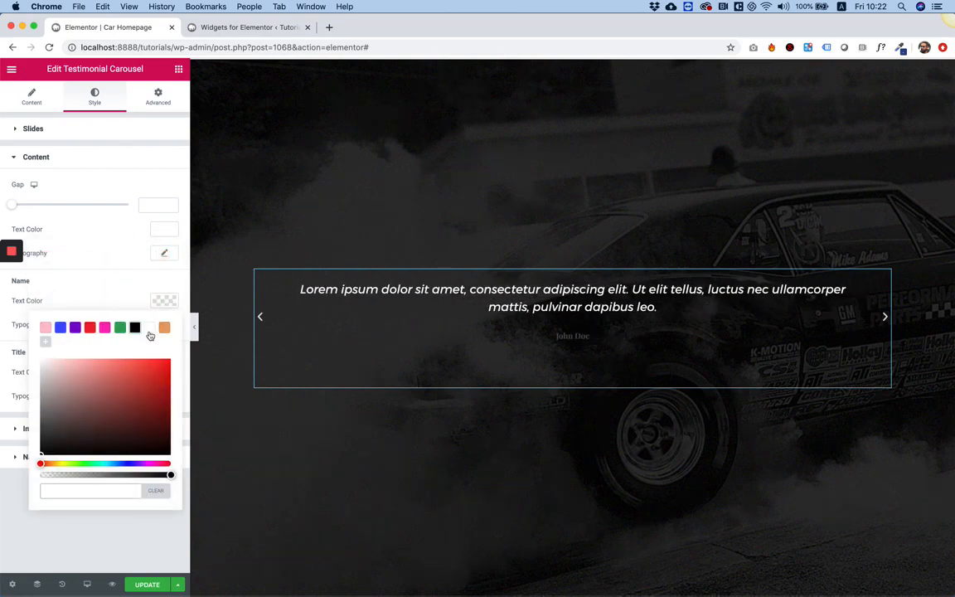
{"action": "left_click", "coordinate": [150, 328]}
{"action": "left_click", "coordinate": [114, 280]}
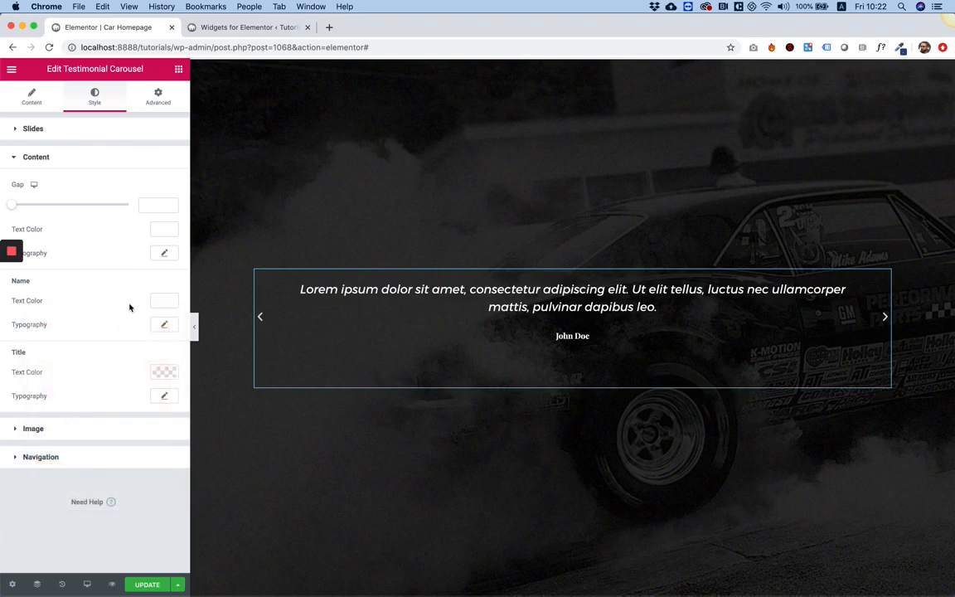
{"action": "left_click", "coordinate": [163, 372]}
{"action": "left_click", "coordinate": [149, 400]}
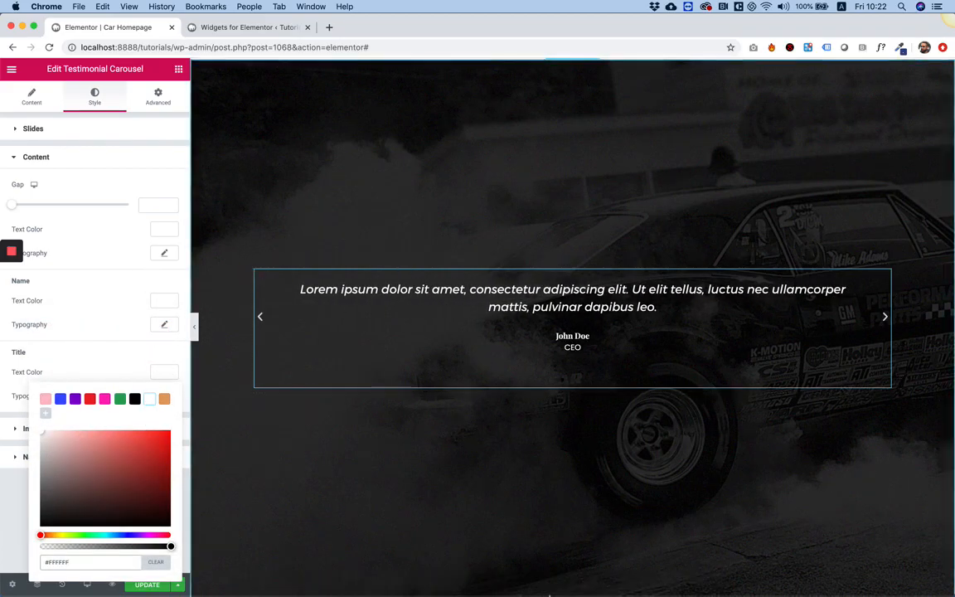
Switch to Photoshop, check the font family, style and size of the testimonial quote, and return to Chrome
{"action": "left_click", "coordinate": [481, 580]}
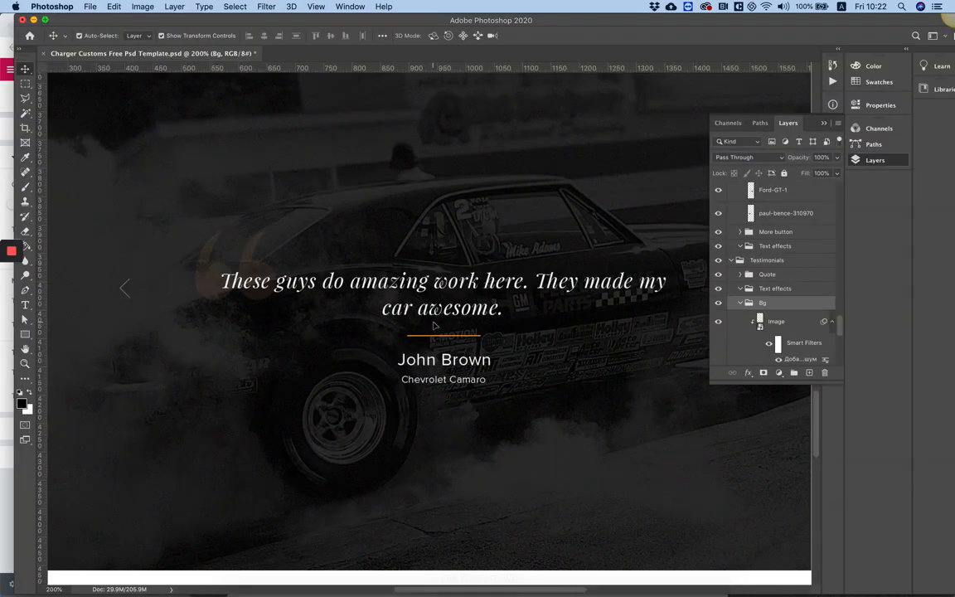
{"action": "left_click", "coordinate": [440, 283]}
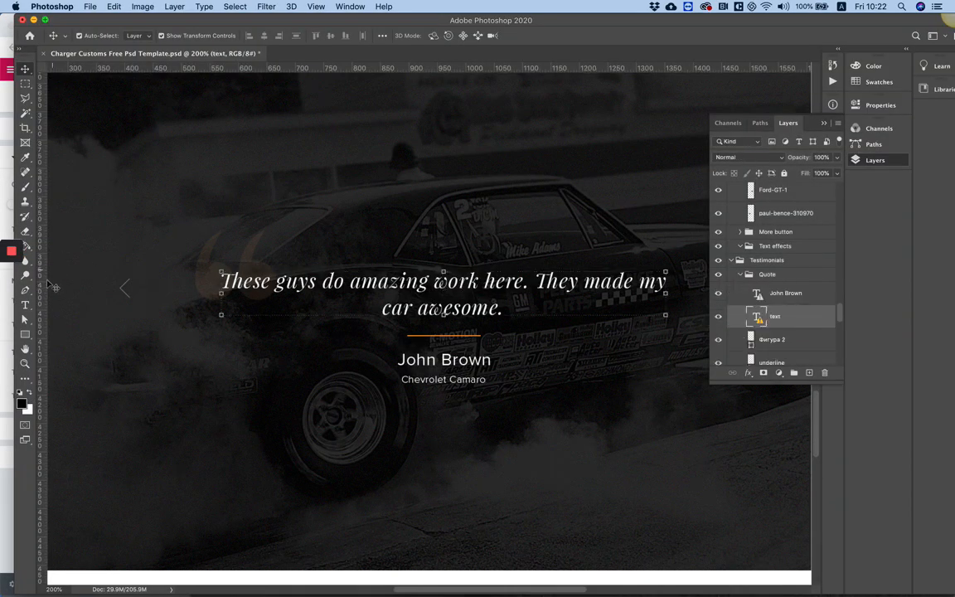
{"action": "left_click", "coordinate": [28, 306]}
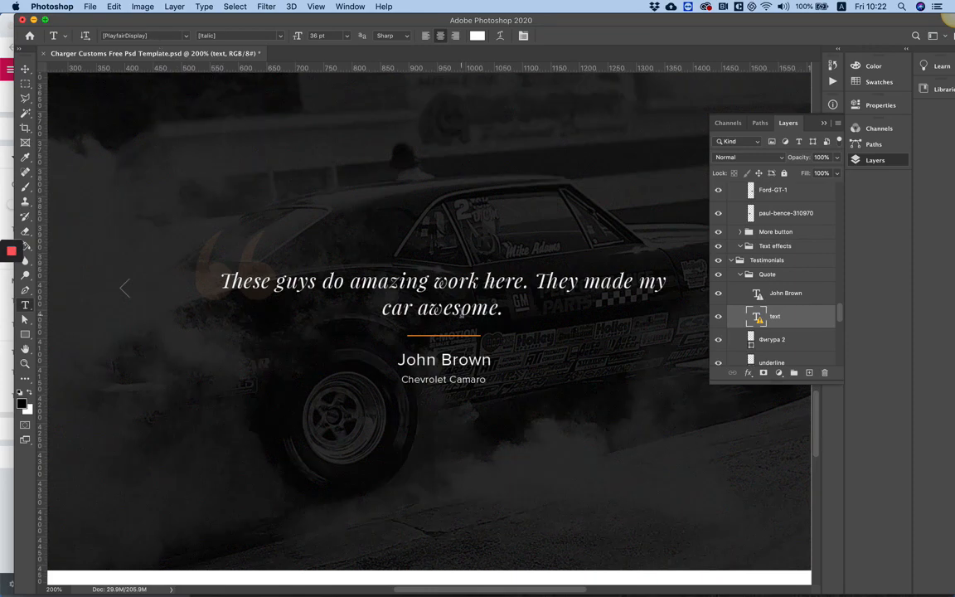
{"action": "mouse_move", "coordinate": [452, 593]}
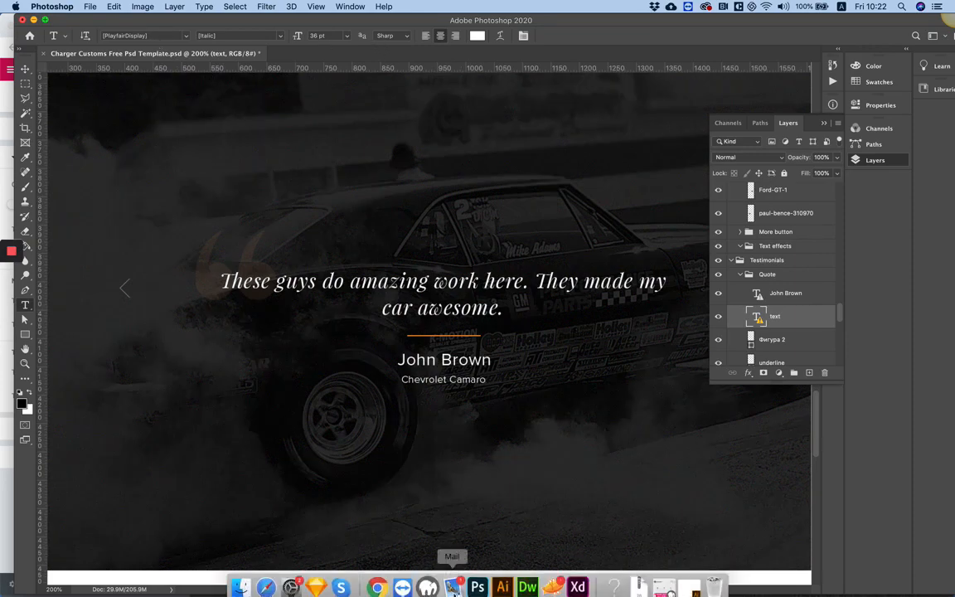
{"action": "left_click", "coordinate": [377, 580]}
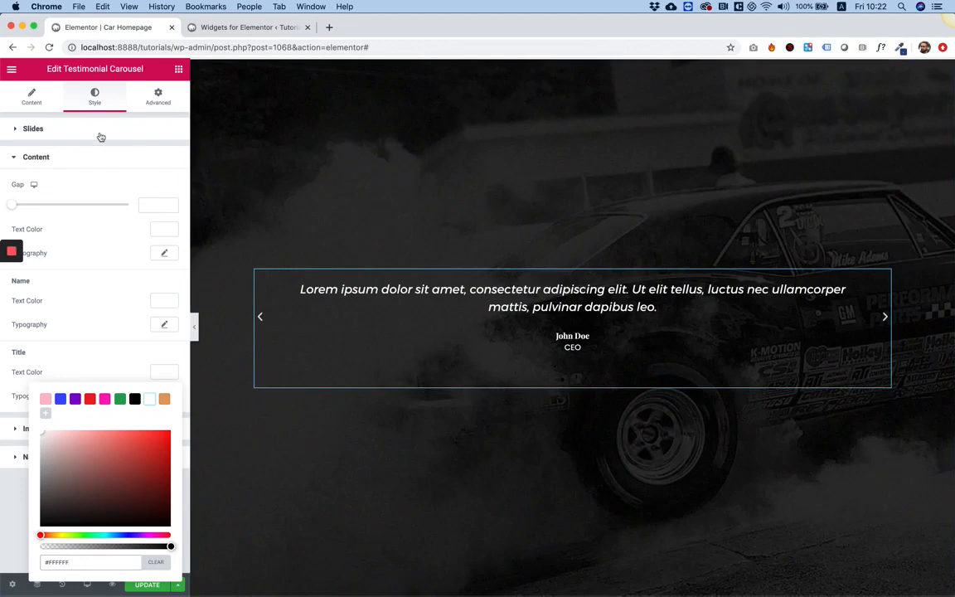
Set the testimonial content's typography to the Playfair Display family at 36 px
{"action": "left_click", "coordinate": [107, 160]}
{"action": "left_click", "coordinate": [107, 159]}
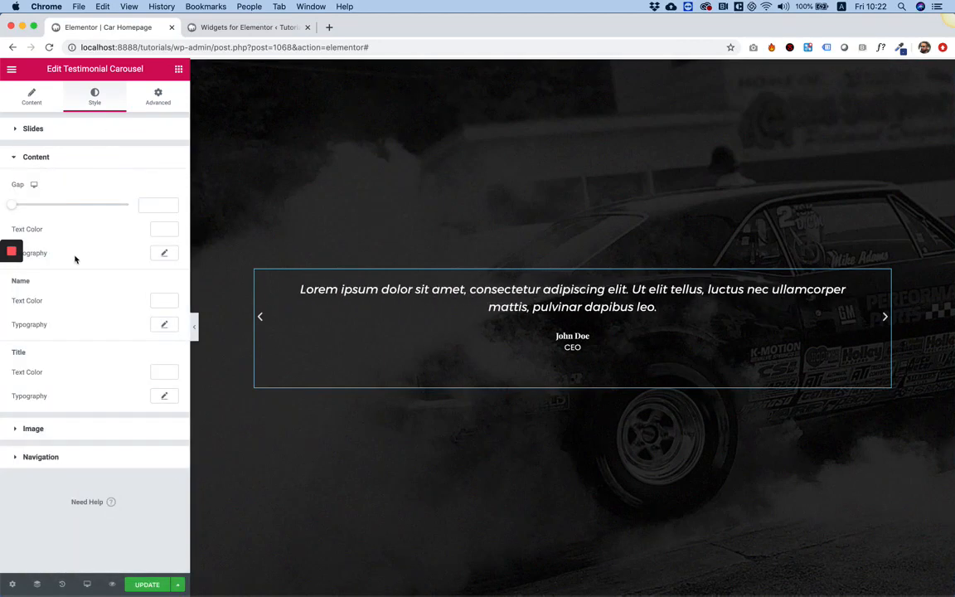
{"action": "left_click", "coordinate": [164, 255]}
{"action": "left_click", "coordinate": [126, 286]}
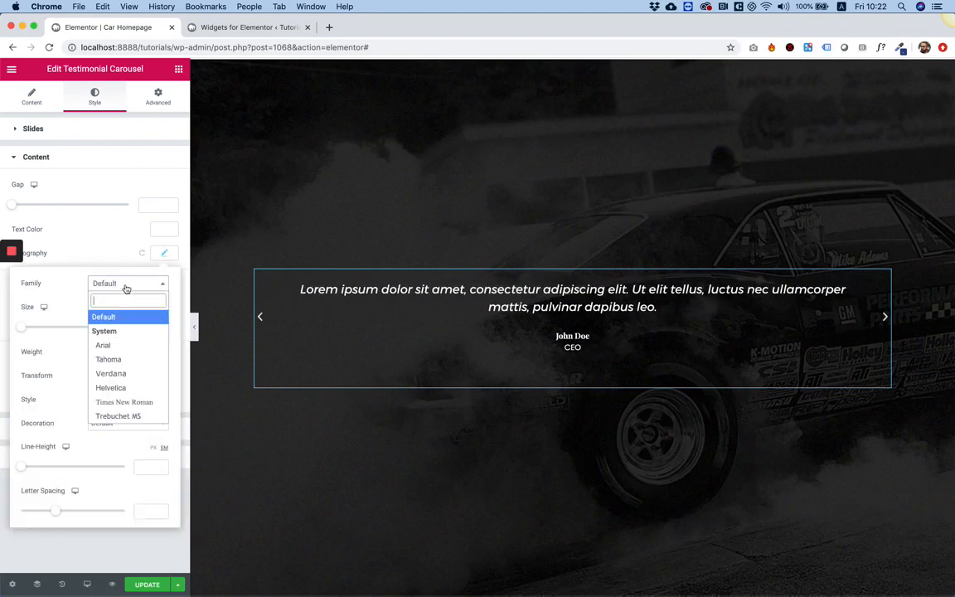
{"action": "type", "text": "play"}
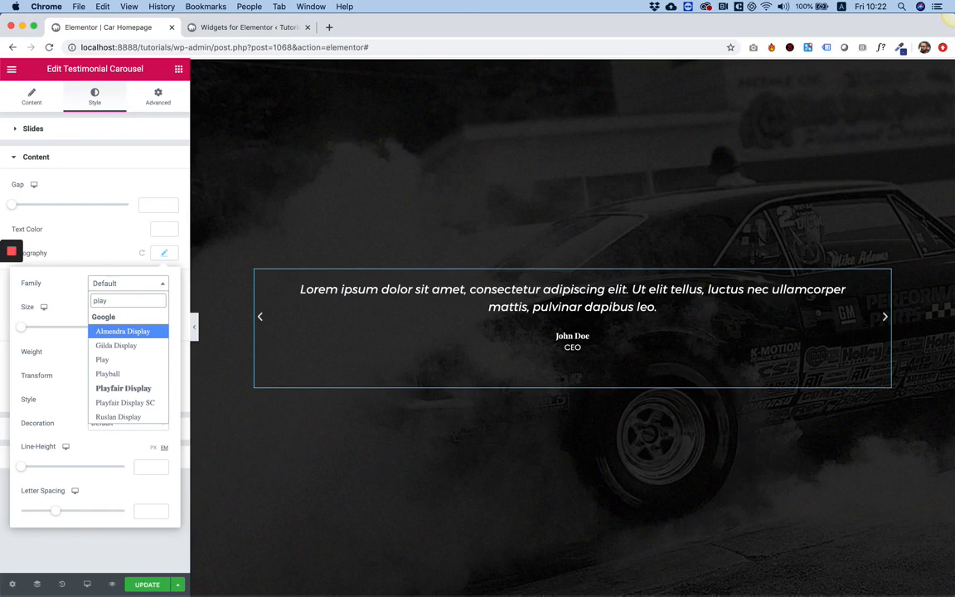
{"action": "left_click", "coordinate": [128, 389]}
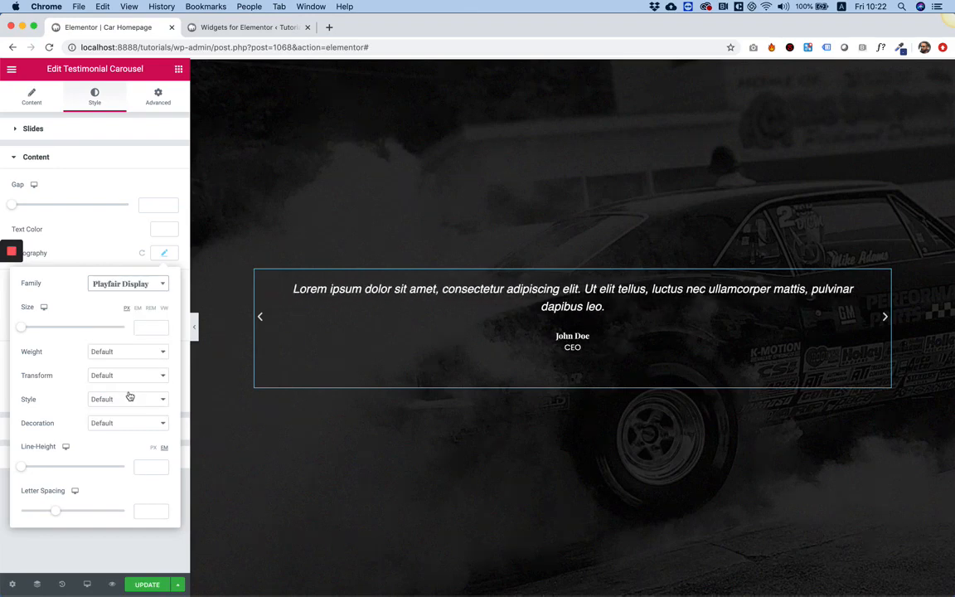
{"action": "left_click", "coordinate": [153, 327]}
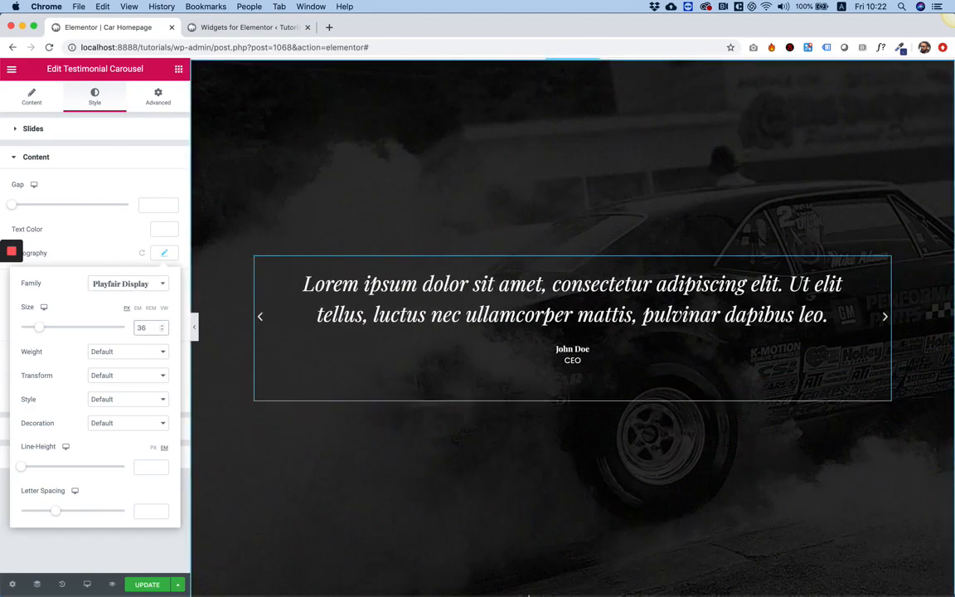
Measure the testimonial text block in the Photoshop design with a rectangular marquee and return to Chrome
{"action": "left_click", "coordinate": [505, 578]}
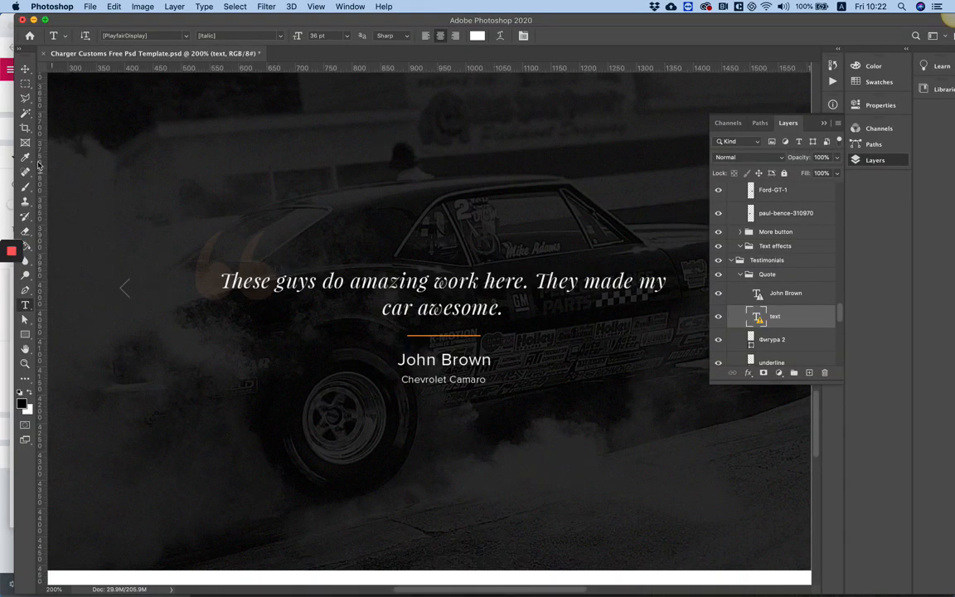
{"action": "left_click", "coordinate": [25, 84]}
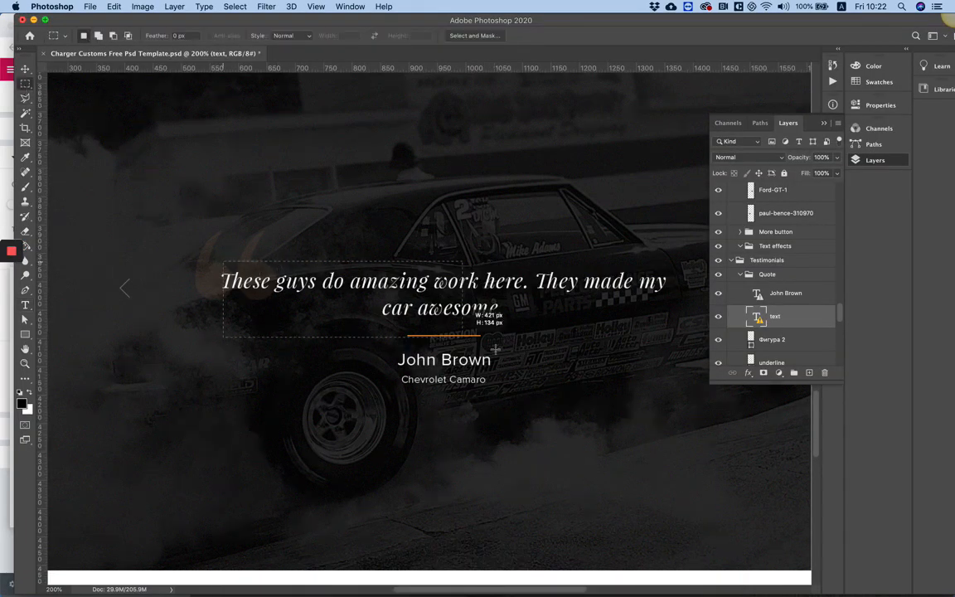
{"action": "left_click_drag", "start_coordinate": [495, 349], "coordinate": [671, 404]}
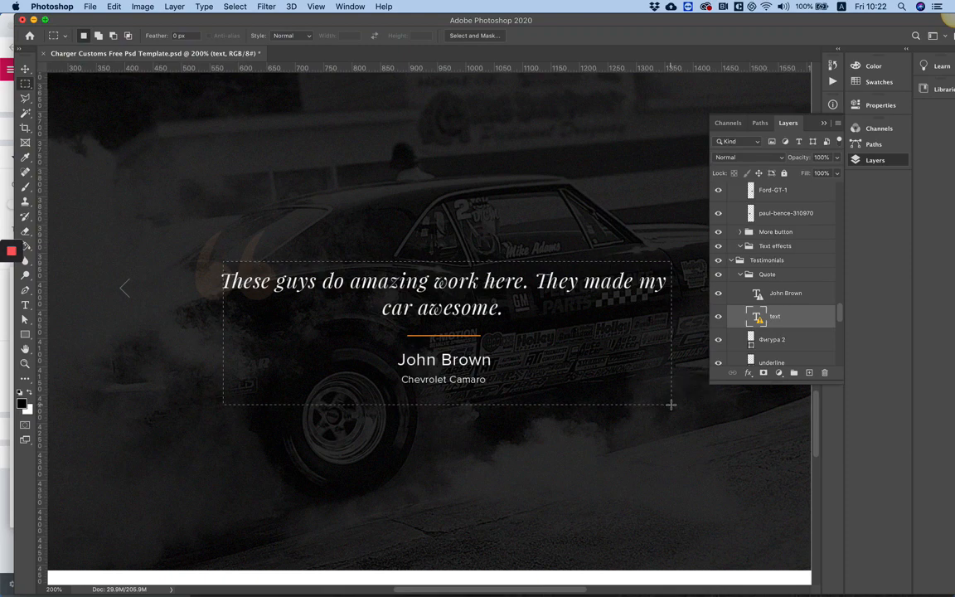
{"action": "left_click", "coordinate": [377, 580]}
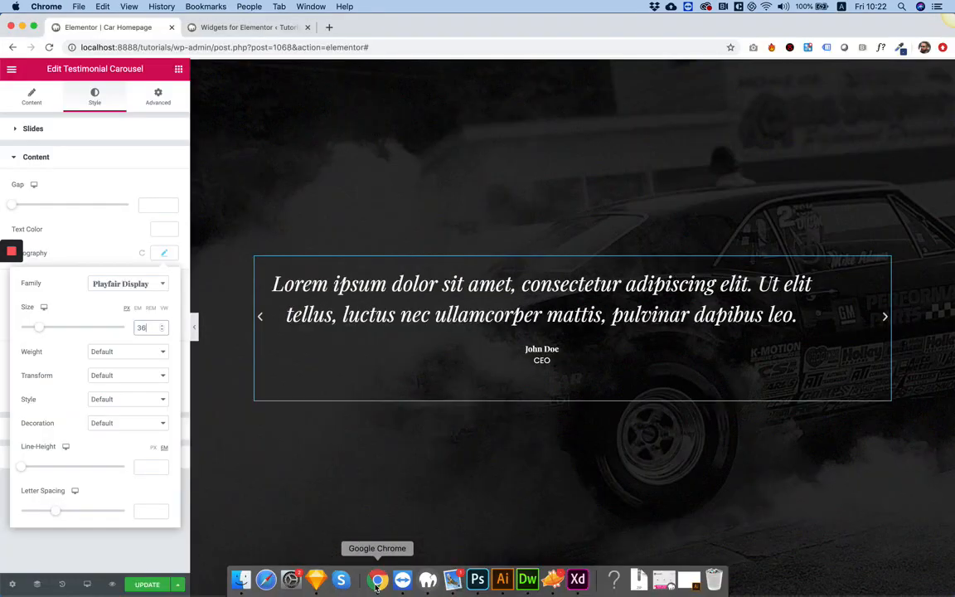
Set the testimonial carousel's slide width to 790 px and page through the slides to check the layout
{"action": "left_click", "coordinate": [85, 252]}
{"action": "left_click", "coordinate": [36, 131]}
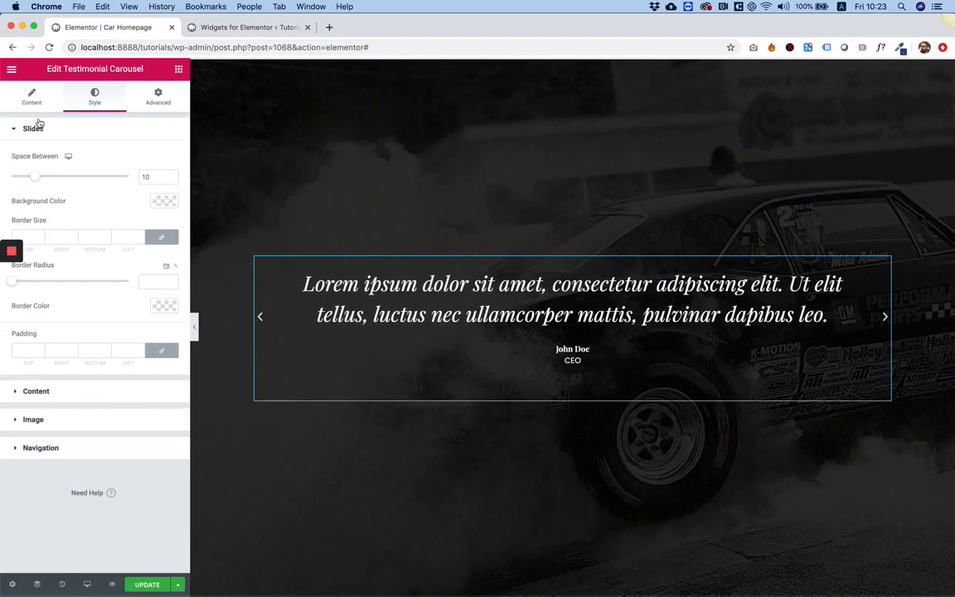
{"action": "left_click", "coordinate": [32, 99]}
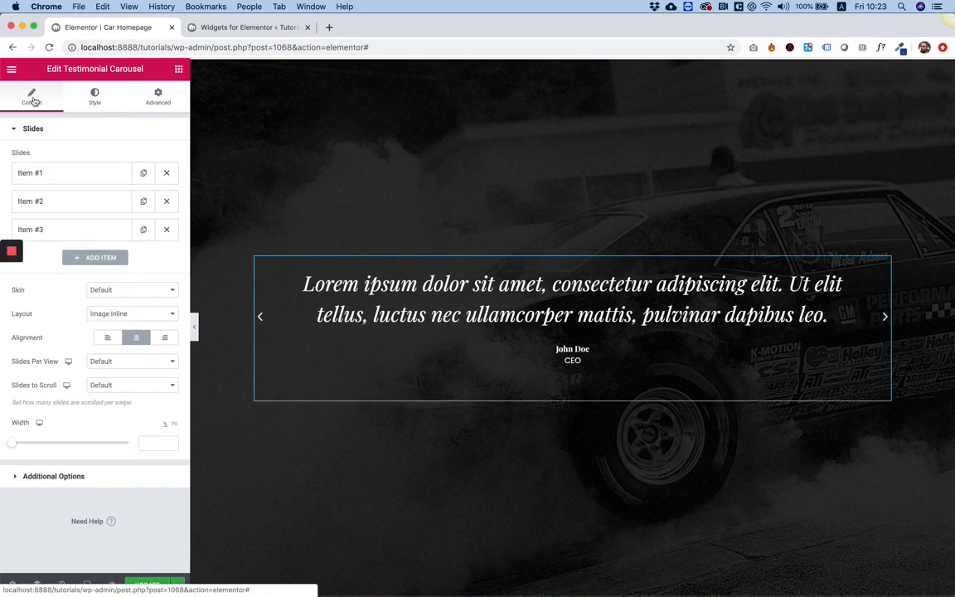
{"action": "left_click", "coordinate": [154, 443]}
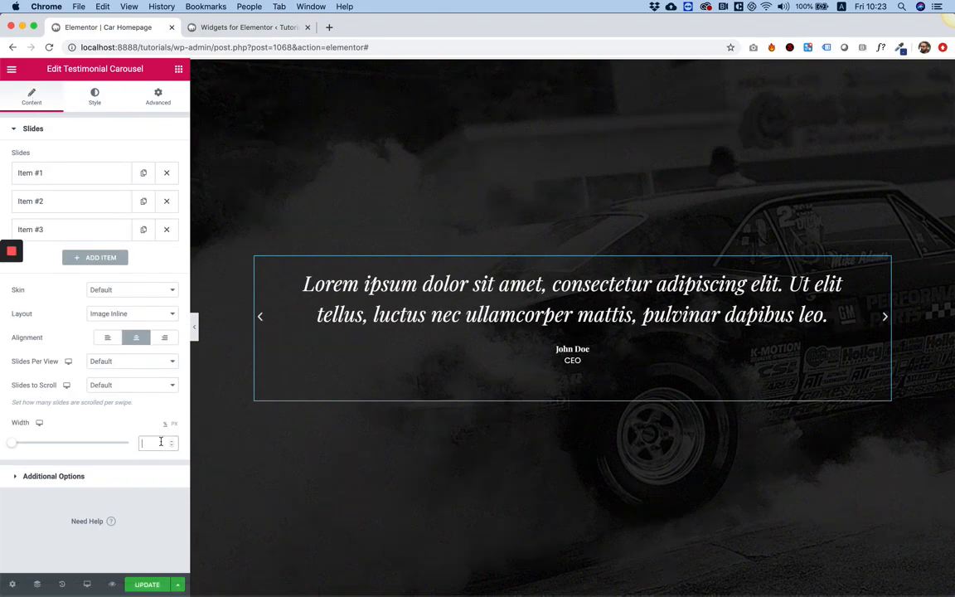
{"action": "left_click", "coordinate": [174, 425]}
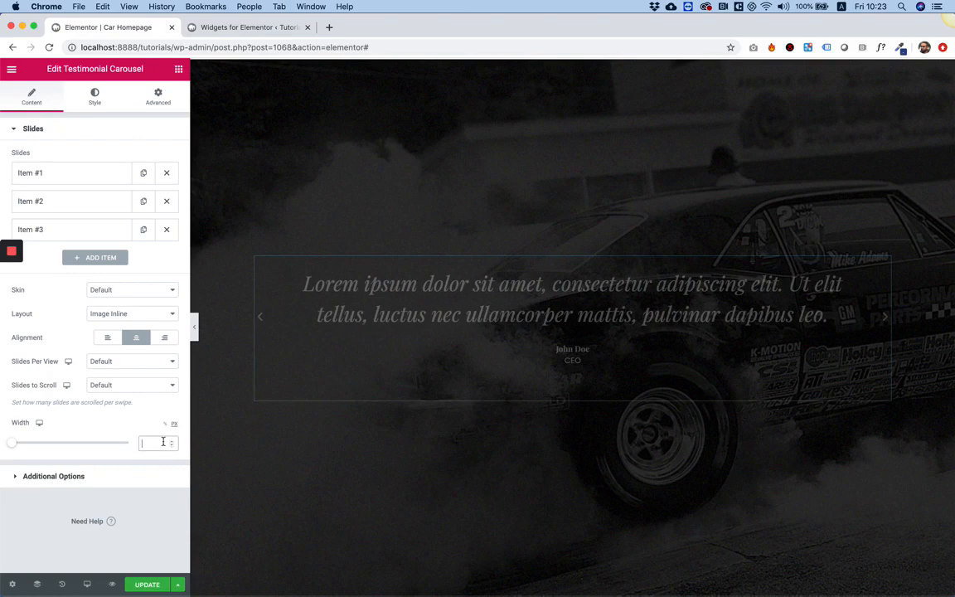
{"action": "type", "text": "790"}
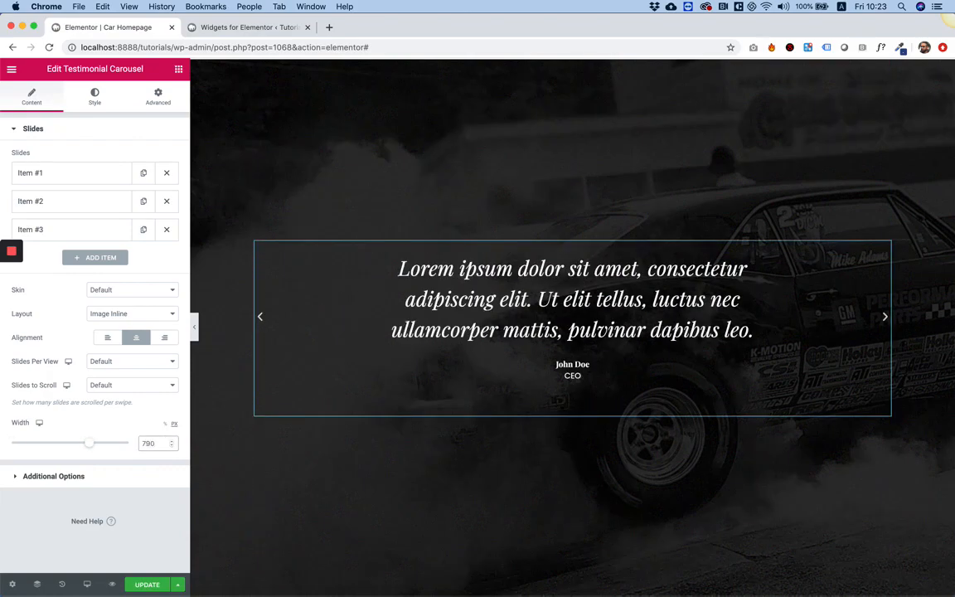
{"action": "left_click", "coordinate": [884, 320]}
{"action": "left_click", "coordinate": [883, 320]}
{"action": "scroll", "coordinate": [574, 208], "scroll_direction": "up", "scroll_amount": 2}
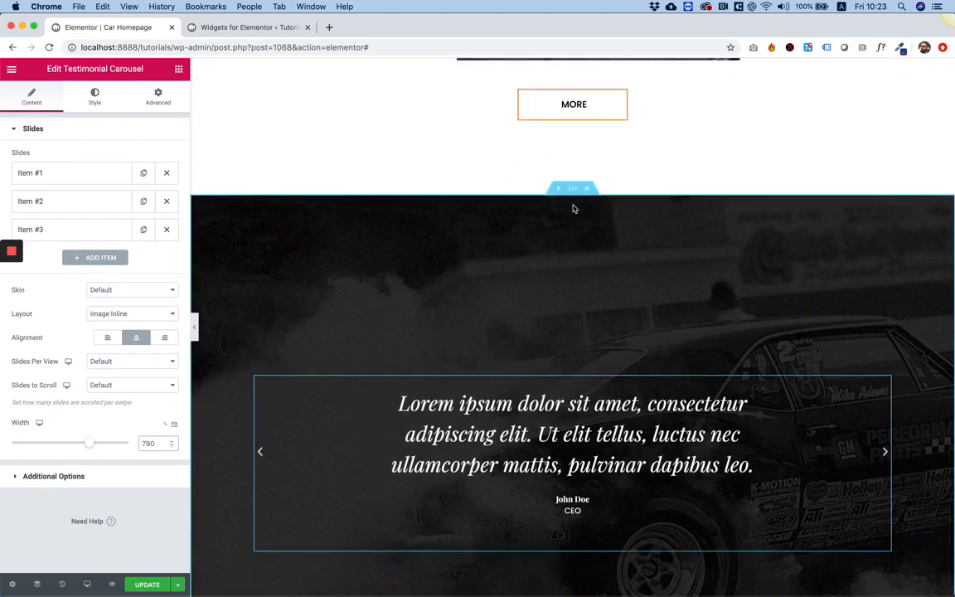
{"action": "scroll", "coordinate": [573, 207], "scroll_direction": "down", "scroll_amount": 4}
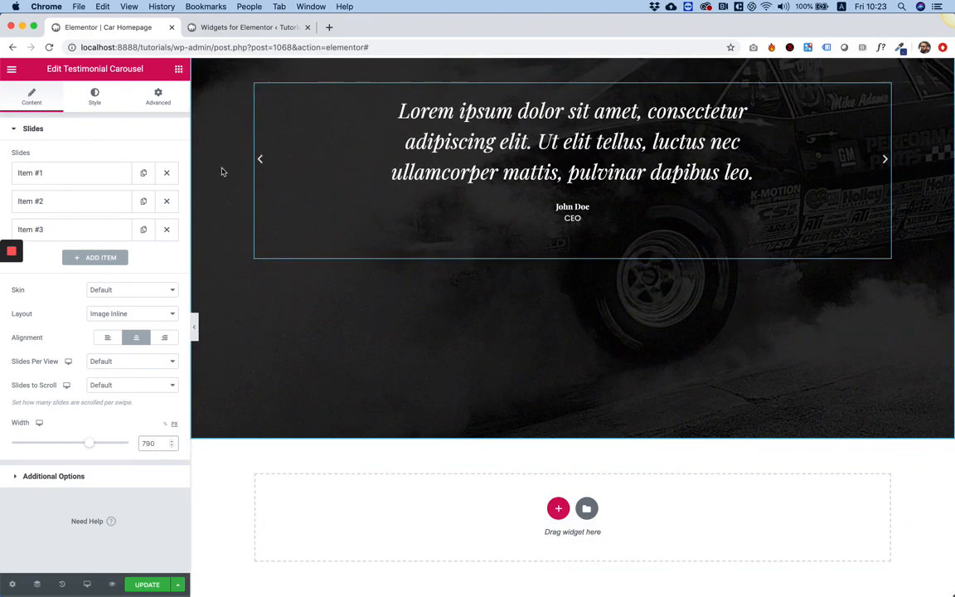
Set the typography size of the testimonial's name to 21 px
{"action": "left_click", "coordinate": [94, 96]}
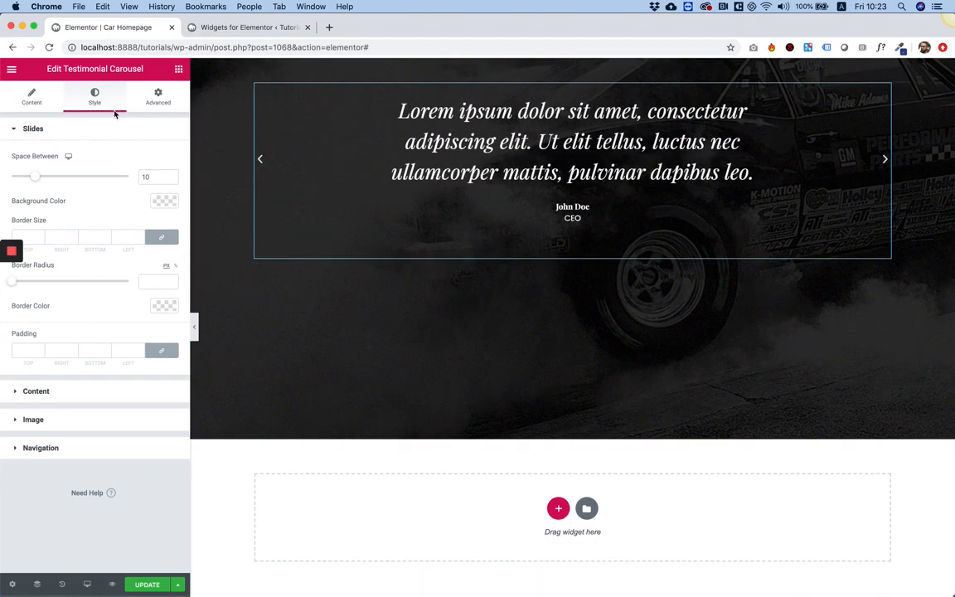
{"action": "left_click", "coordinate": [34, 393]}
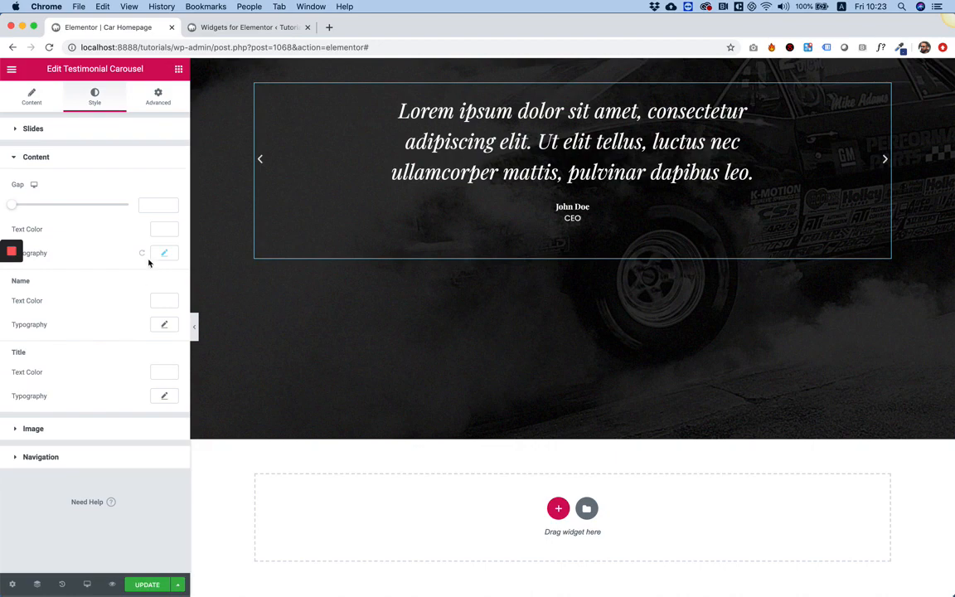
{"action": "left_click", "coordinate": [165, 324]}
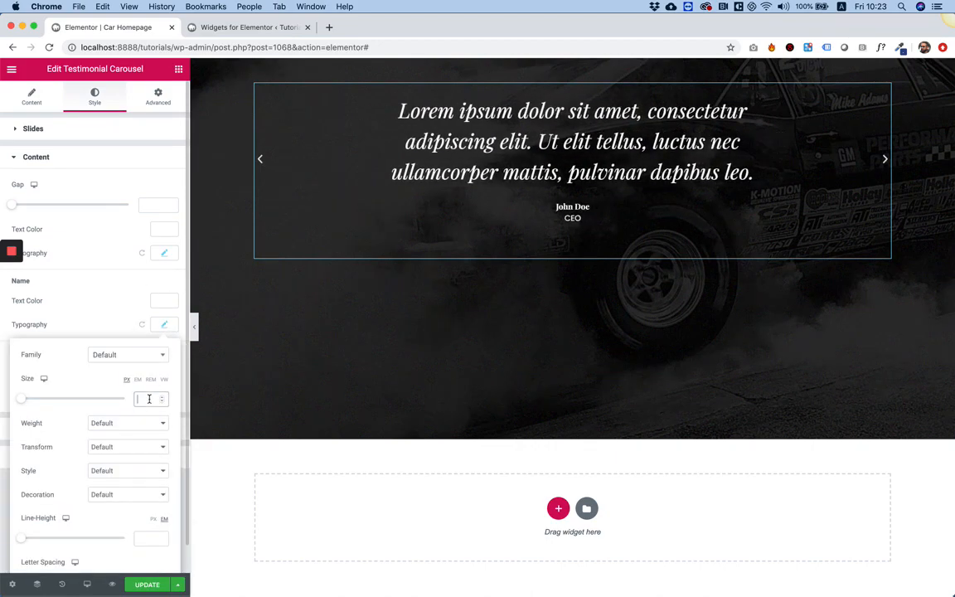
{"action": "type", "text": "21"}
{"action": "left_click", "coordinate": [114, 265]}
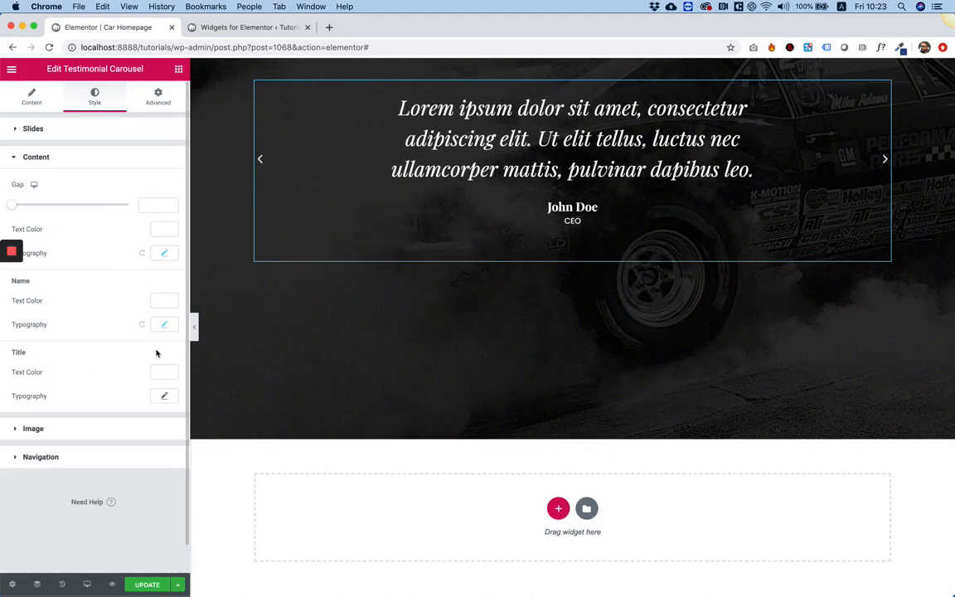
Set the typography size of the testimonial's title to 18 px
{"action": "left_click", "coordinate": [164, 395]}
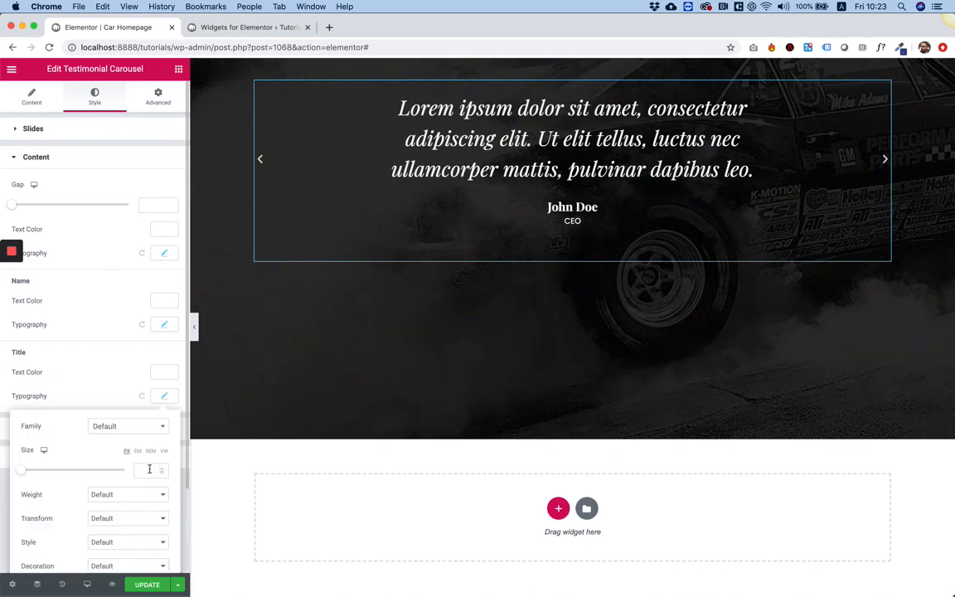
{"action": "type", "text": "18"}
{"action": "scroll", "coordinate": [599, 370], "scroll_direction": "up", "scroll_amount": 3}
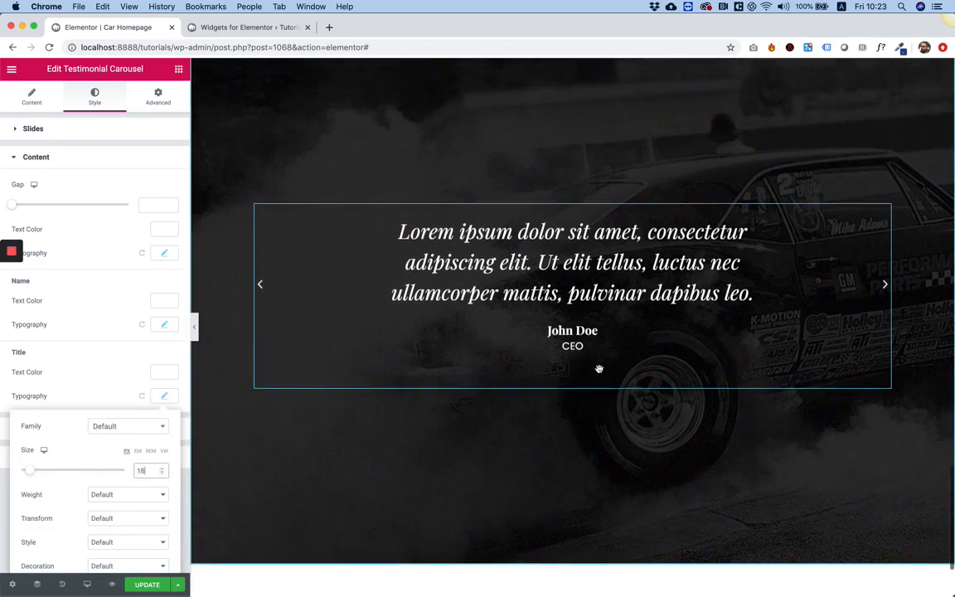
{"action": "scroll", "coordinate": [599, 370], "scroll_direction": "down", "scroll_amount": 1}
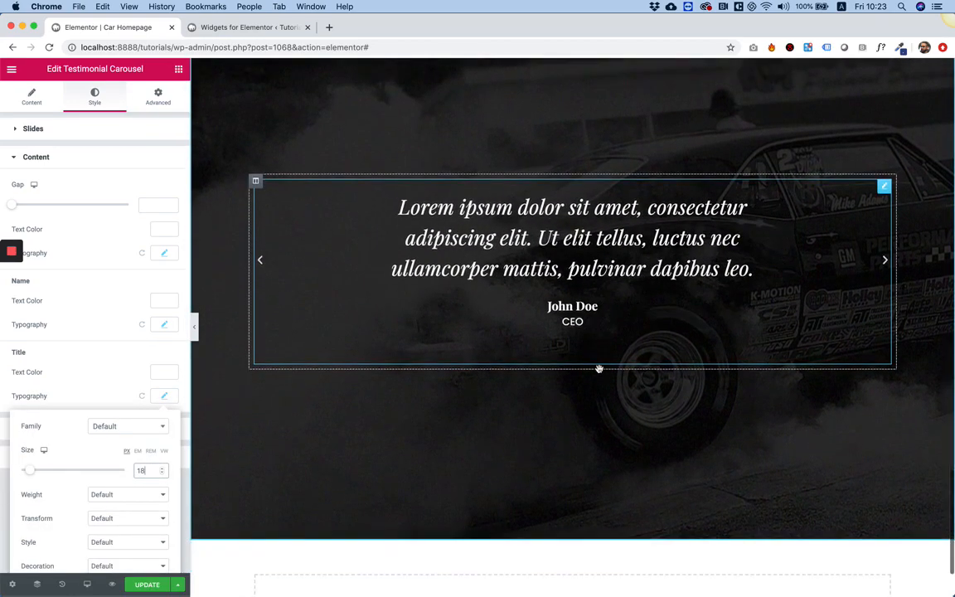
Set the carousel's navigation arrow size to 41 and look over the section
{"action": "left_click", "coordinate": [111, 165]}
{"action": "left_click", "coordinate": [43, 213]}
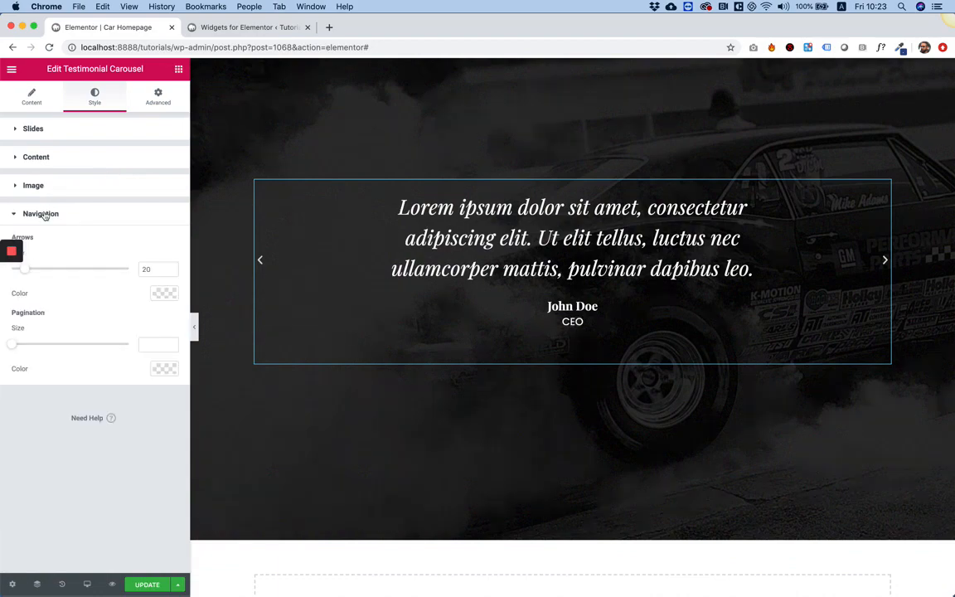
{"action": "left_click", "coordinate": [146, 270]}
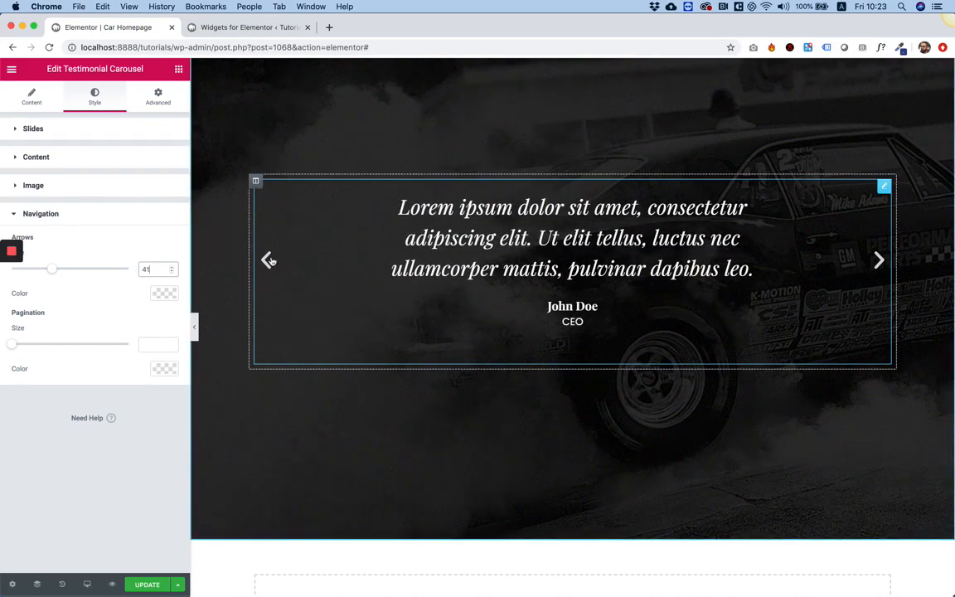
{"action": "scroll", "coordinate": [643, 281], "scroll_direction": "up", "scroll_amount": 3}
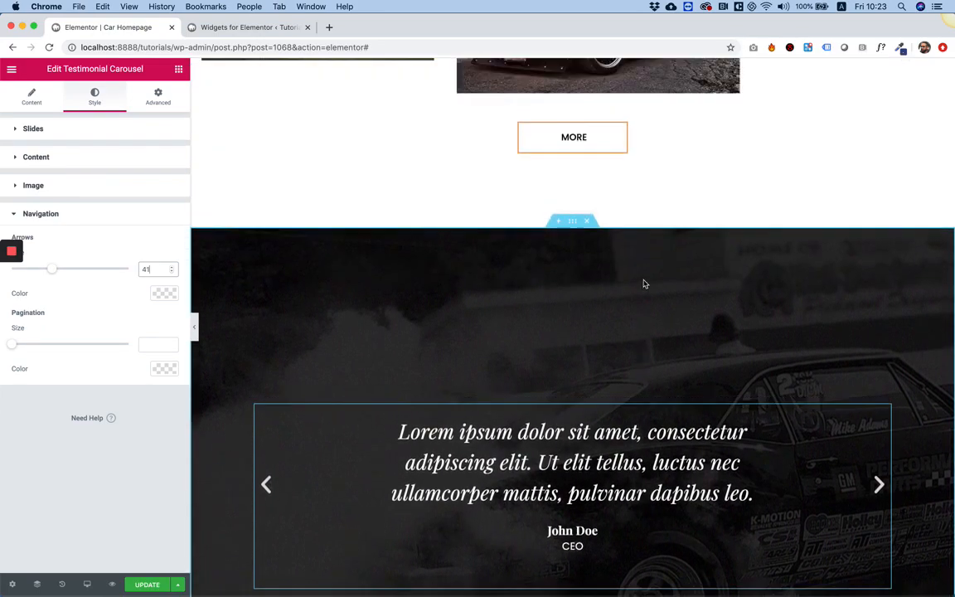
{"action": "scroll", "coordinate": [643, 281], "scroll_direction": "down", "scroll_amount": 4}
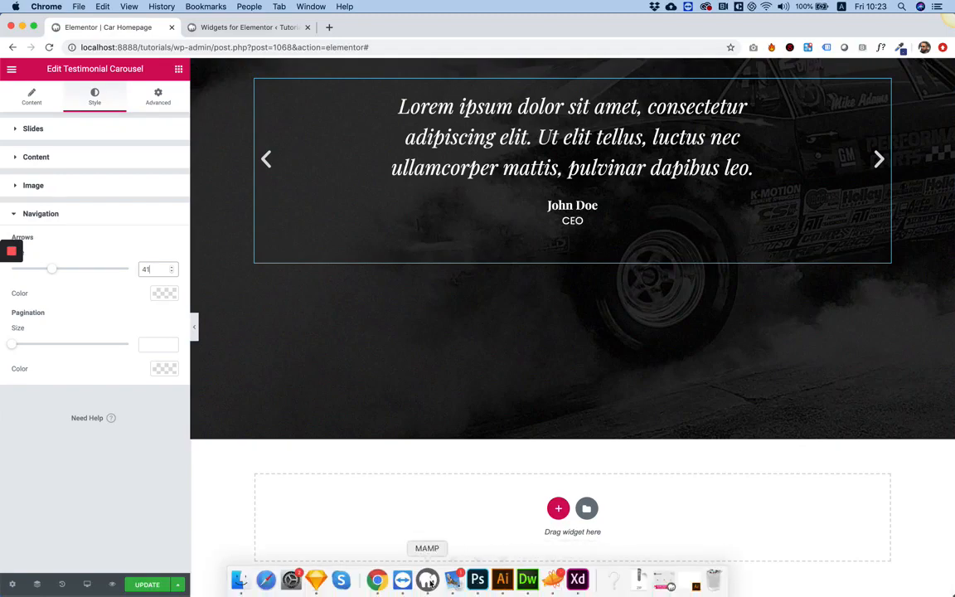
Switch to Photoshop, examine the section below the testimonials in the design, and return to Chrome
{"action": "left_click", "coordinate": [477, 580]}
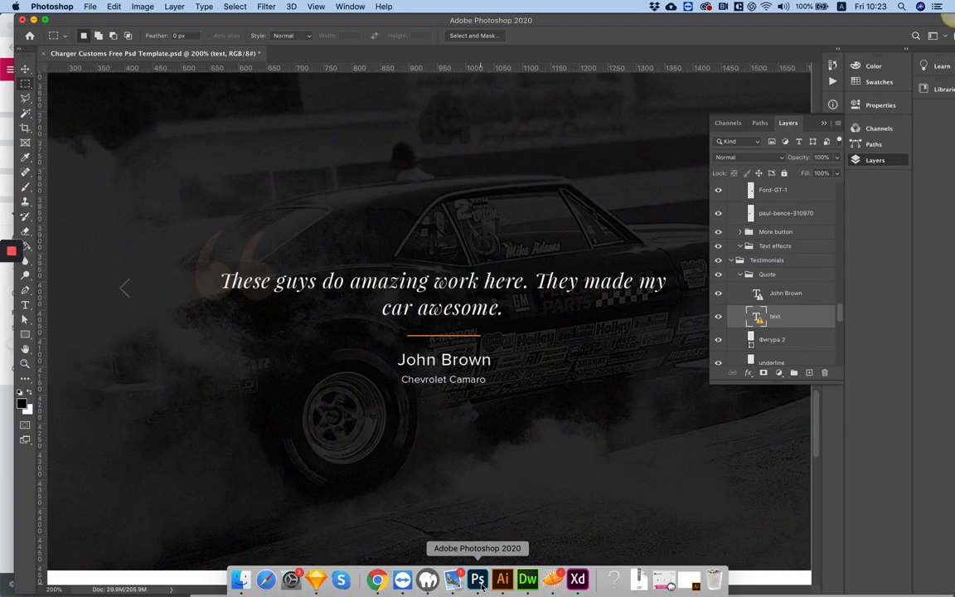
{"action": "scroll", "coordinate": [440, 417], "scroll_direction": "down", "scroll_amount": 10}
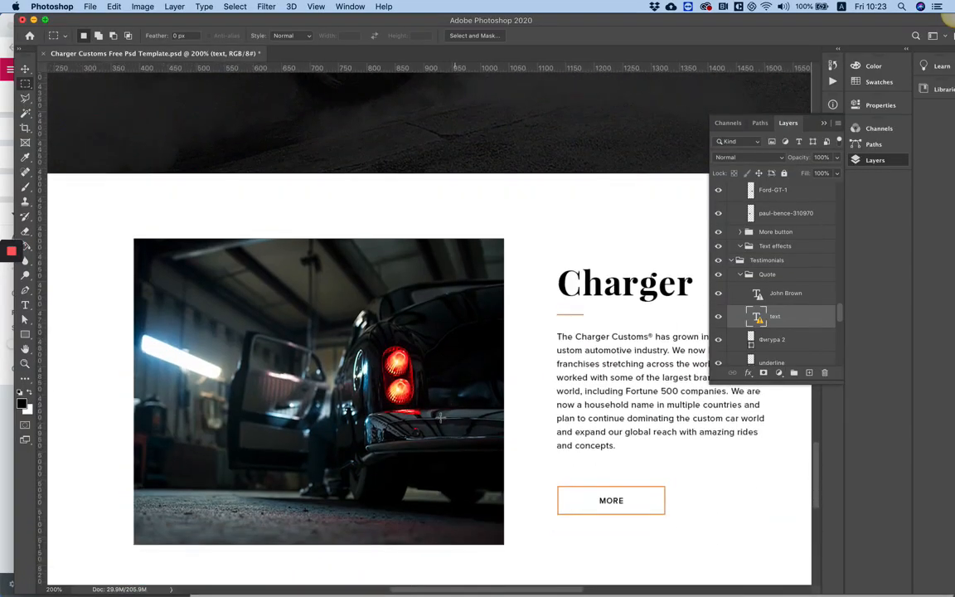
{"action": "scroll", "coordinate": [440, 417], "scroll_direction": "down", "scroll_amount": 2}
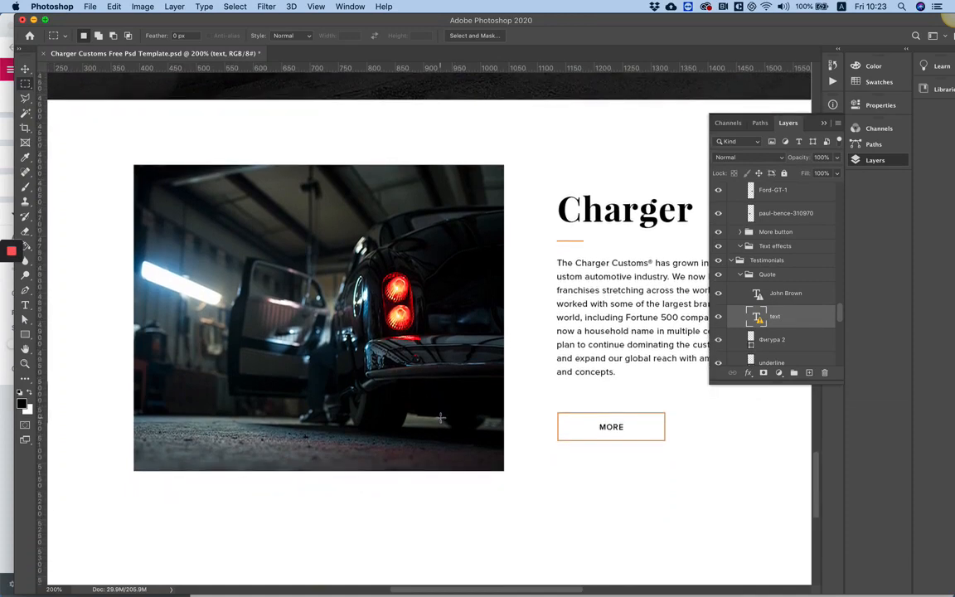
{"action": "mouse_move", "coordinate": [578, 580]}
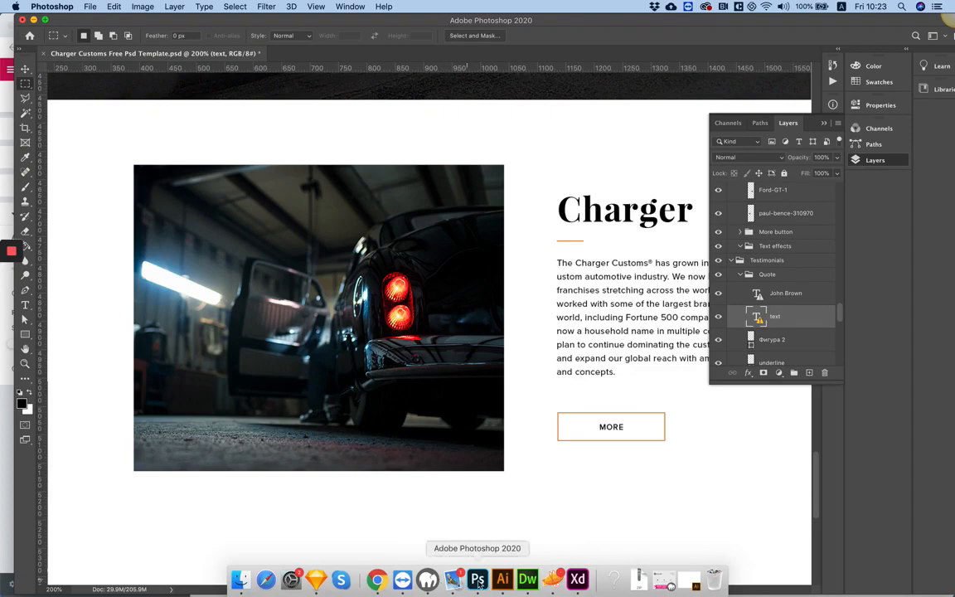
{"action": "left_click", "coordinate": [376, 581]}
Copy the About us section and paste it below the Testimonials section at the end of the page
{"action": "scroll", "coordinate": [510, 389], "scroll_direction": "up", "scroll_amount": 15}
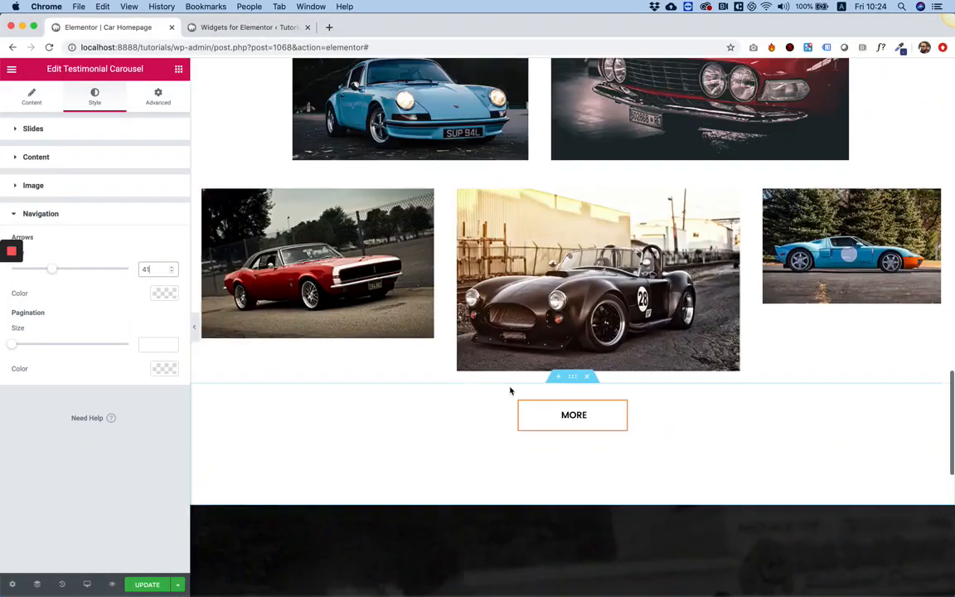
{"action": "scroll", "coordinate": [510, 387], "scroll_direction": "up", "scroll_amount": 5}
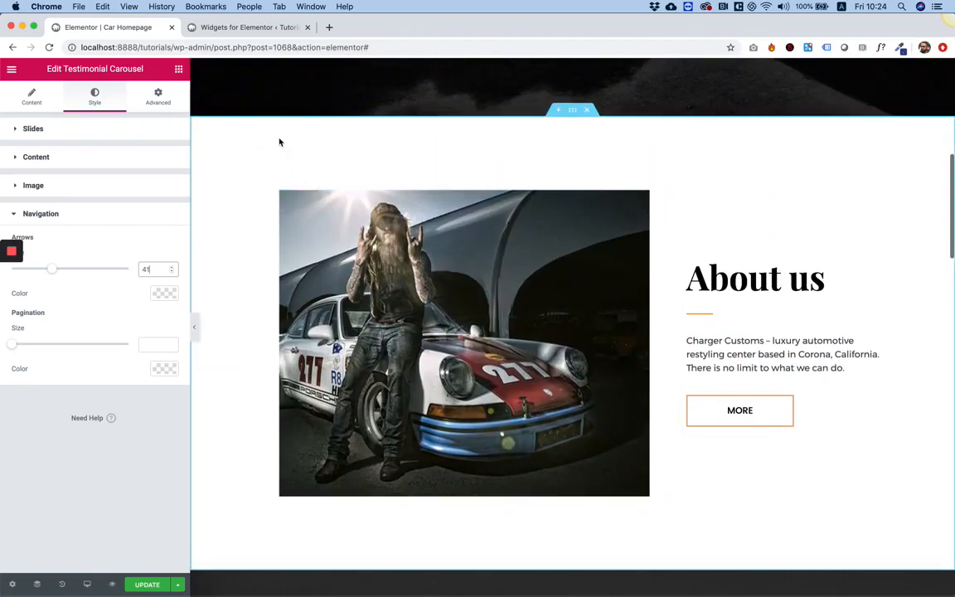
{"action": "right_click", "coordinate": [282, 143]}
{"action": "left_click", "coordinate": [321, 187]}
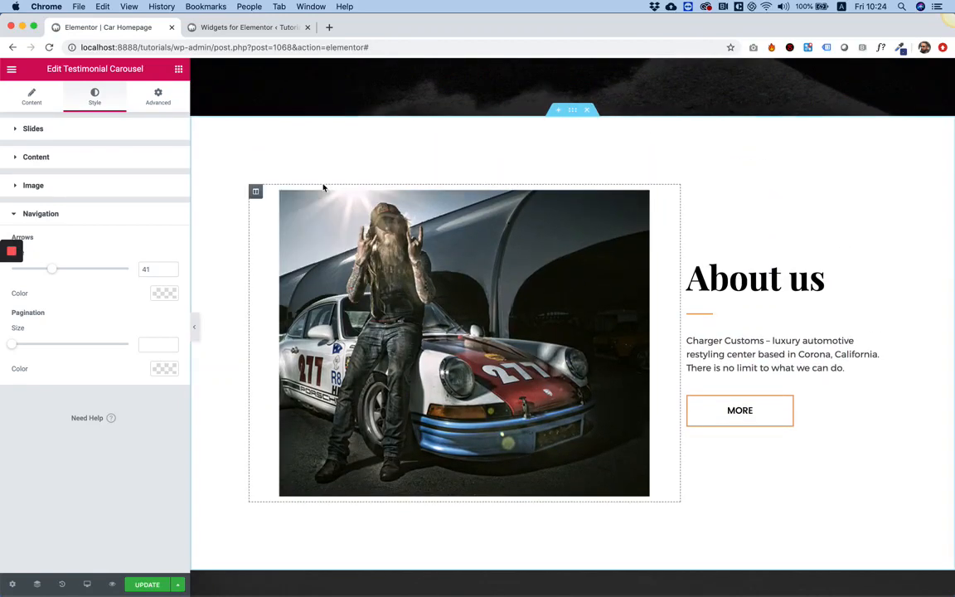
{"action": "right_click", "coordinate": [261, 150]}
{"action": "left_click", "coordinate": [291, 194]}
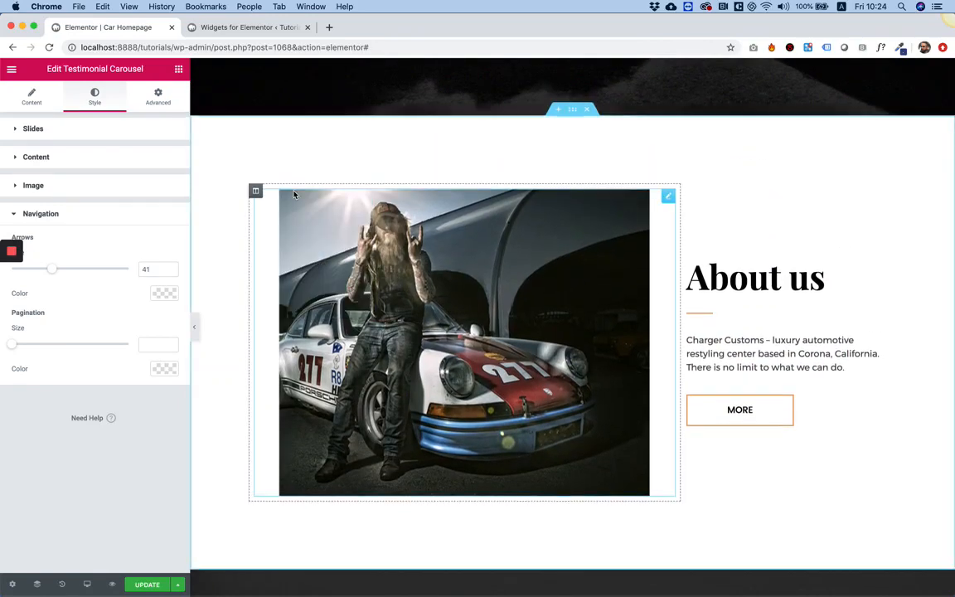
{"action": "scroll", "coordinate": [293, 195], "scroll_direction": "down", "scroll_amount": 20}
{"action": "right_click", "coordinate": [244, 466]}
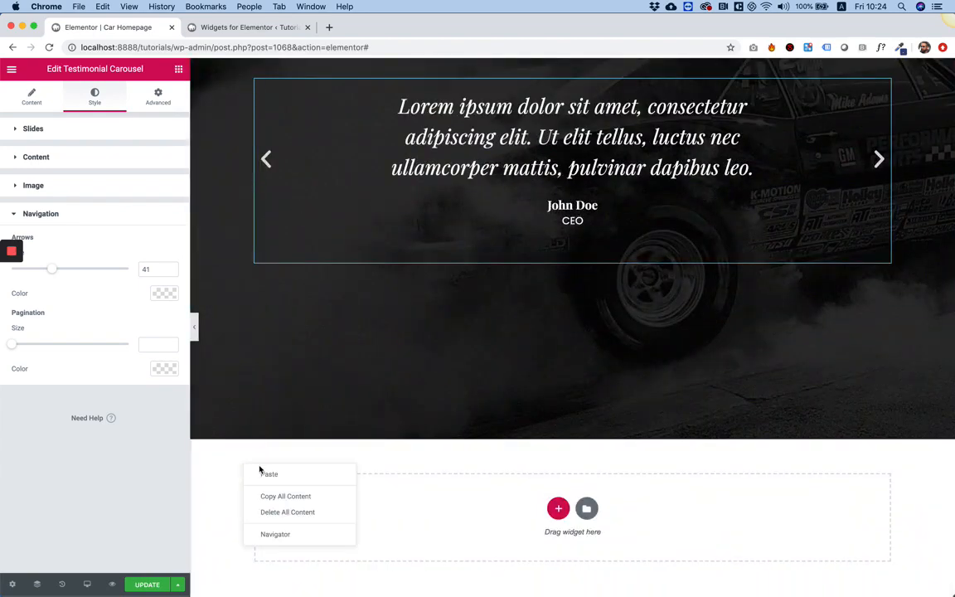
{"action": "left_click", "coordinate": [270, 476]}
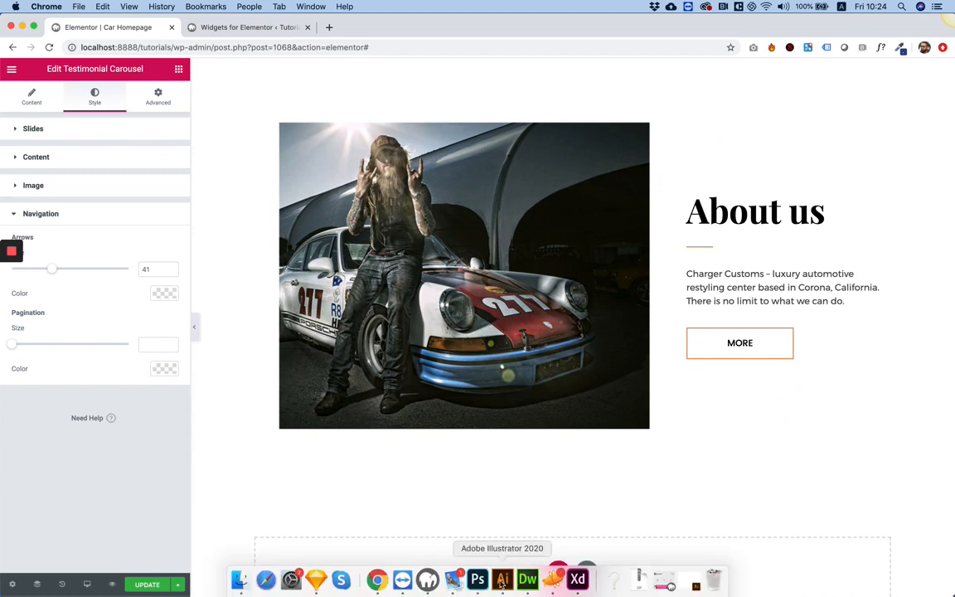
Check the design in Photoshop, return to Chrome, and change the pasted section's heading text to Charger
{"action": "left_click", "coordinate": [482, 574]}
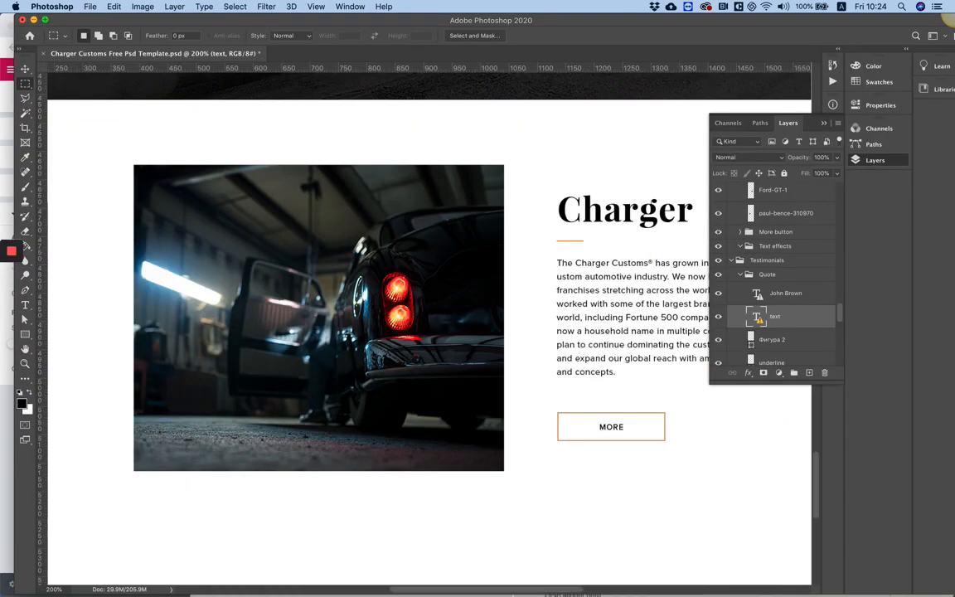
{"action": "left_click", "coordinate": [377, 576]}
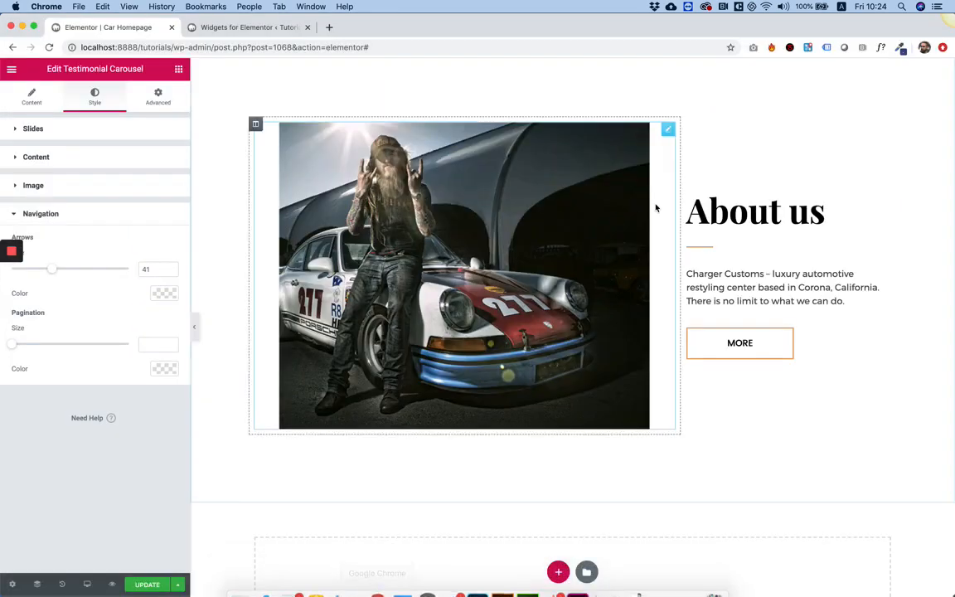
{"action": "left_click", "coordinate": [717, 203]}
{"action": "left_click", "coordinate": [68, 174]}
{"action": "type", "text": "Charger"}
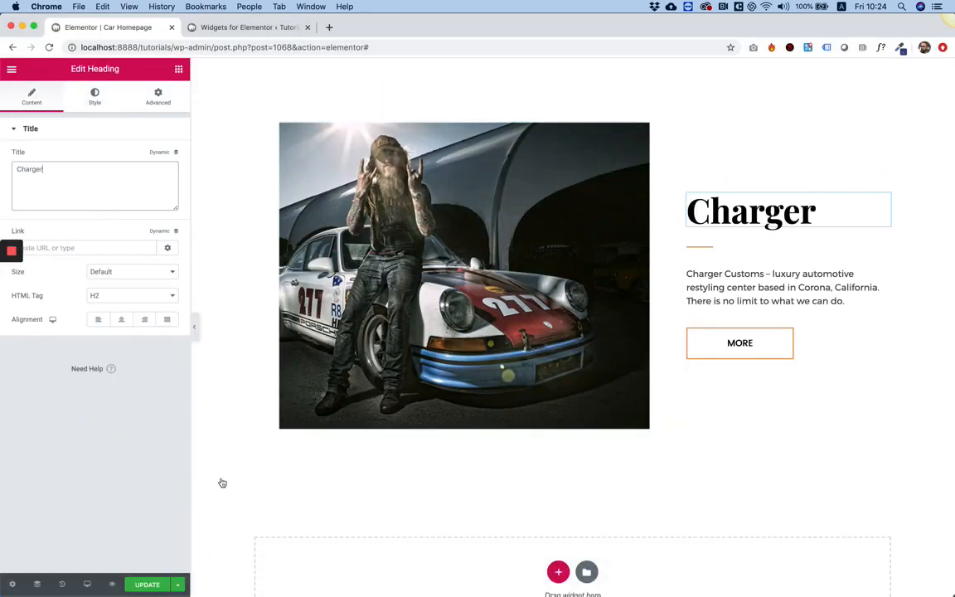
Switch to Photoshop, select and copy the Charger section's whole paragraph text, and return to Chrome
{"action": "left_click", "coordinate": [479, 575]}
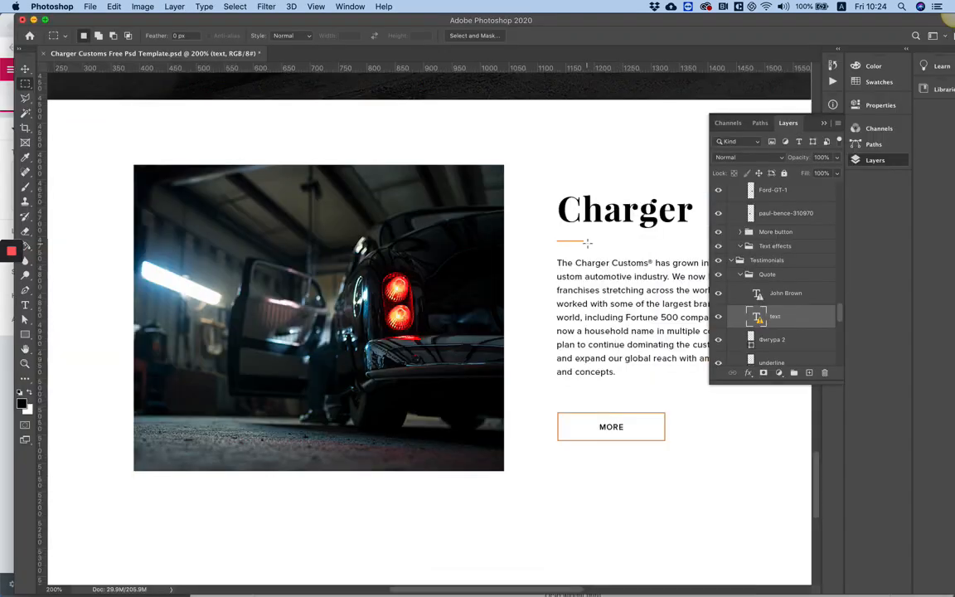
{"action": "left_click", "coordinate": [23, 70]}
{"action": "left_click", "coordinate": [570, 306]}
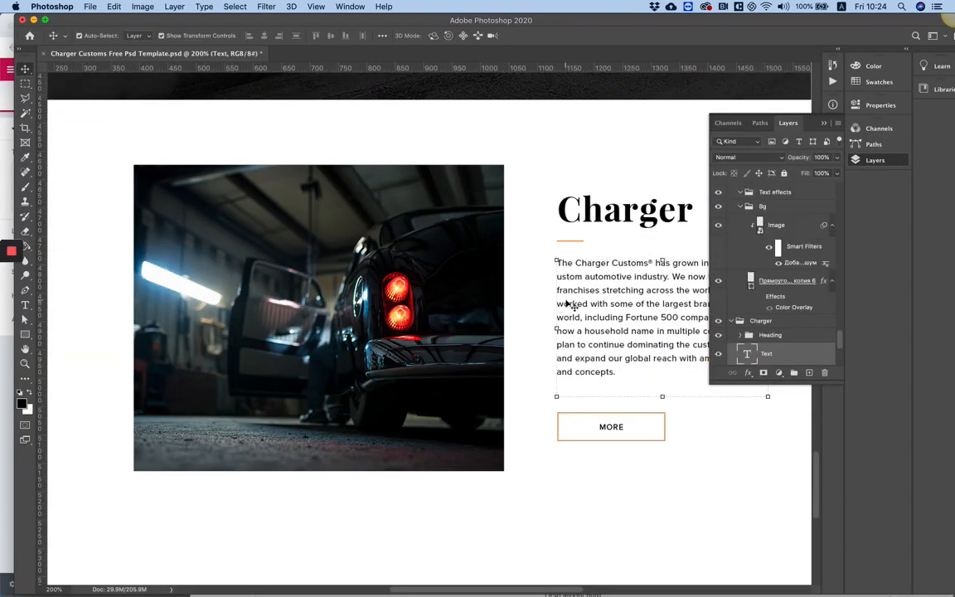
{"action": "double_click", "coordinate": [745, 356]}
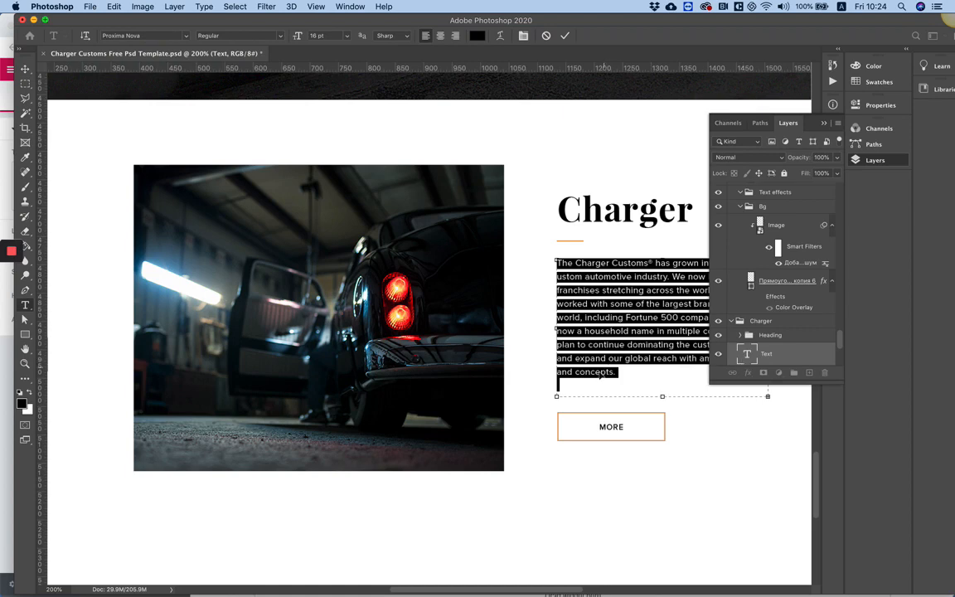
{"action": "left_click", "coordinate": [373, 578]}
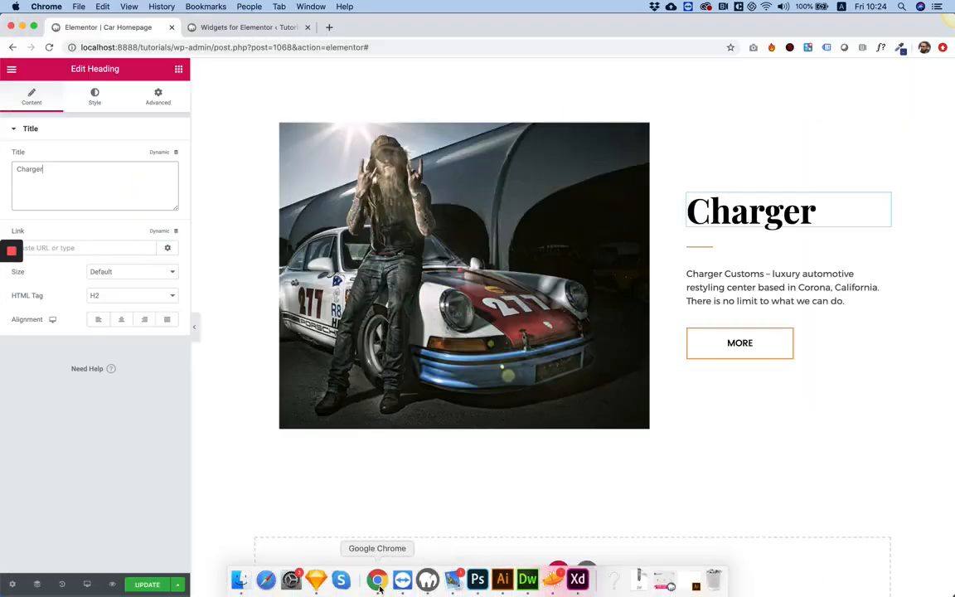
Replace the Charger section's whole paragraph with the text copied from the design
{"action": "left_click", "coordinate": [811, 273]}
{"action": "left_click", "coordinate": [90, 282]}
{"action": "key", "text": "ctrl+a"}
{"action": "key", "text": "ctrl+v"}
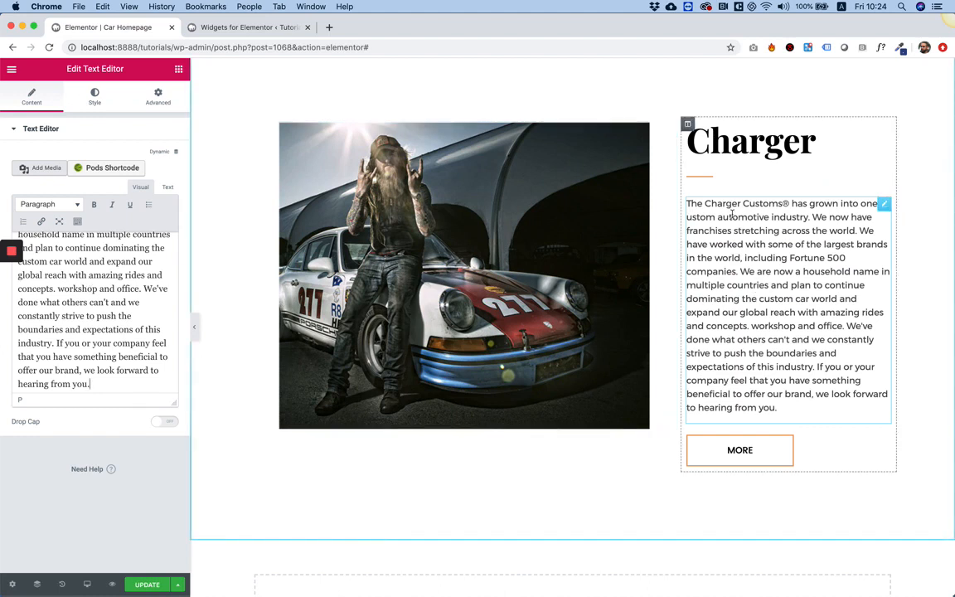
Delete the end of the Charger paragraph, from "We've done what others can't" through "hearing from you."
{"action": "left_click_drag", "start_coordinate": [815, 413], "coordinate": [775, 407]}
{"action": "key", "text": "Right"}
{"action": "key", "text": "BackSpace"}
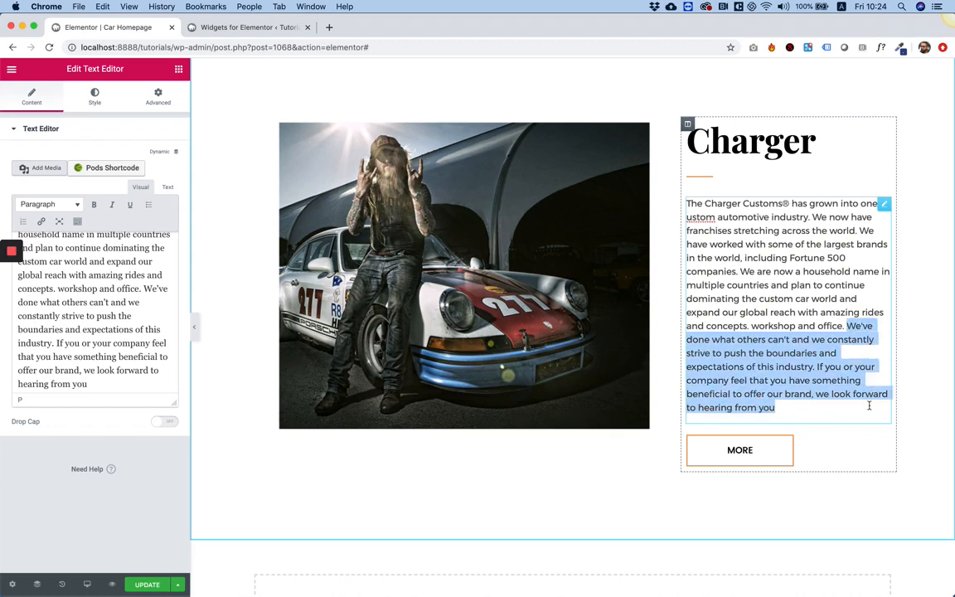
{"action": "key", "text": "BackSpace"}
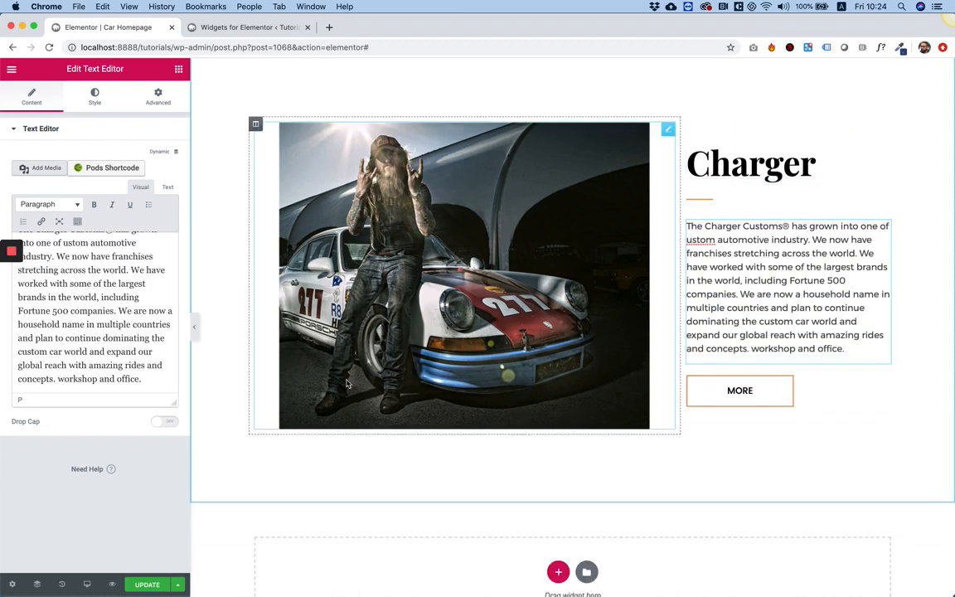
Switch to Photoshop and export the Charger section's Image group to the Desktop as charger.jpg
{"action": "mouse_move", "coordinate": [431, 591]}
{"action": "left_click", "coordinate": [478, 578]}
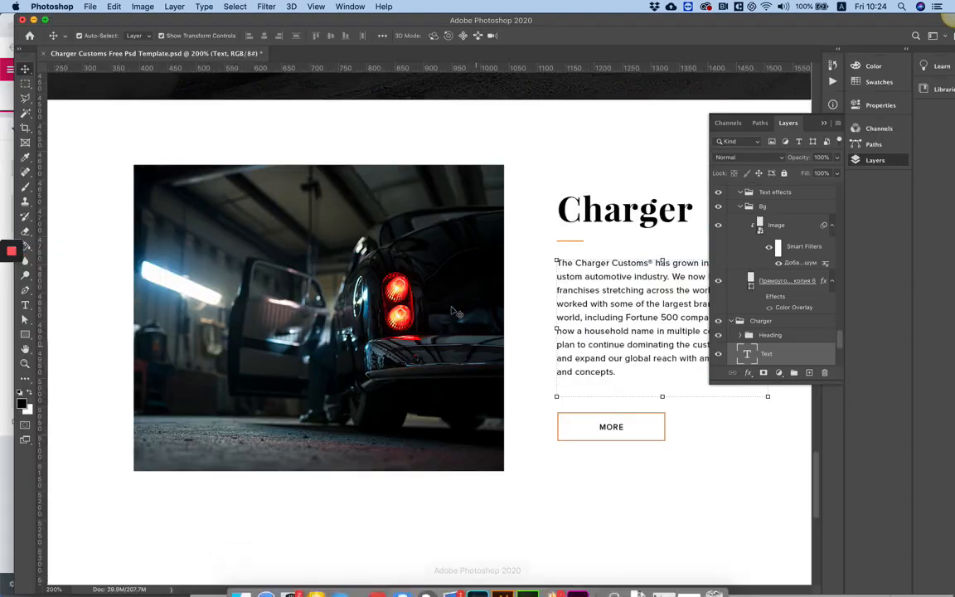
{"action": "scroll", "coordinate": [802, 341], "scroll_direction": "down", "scroll_amount": 1}
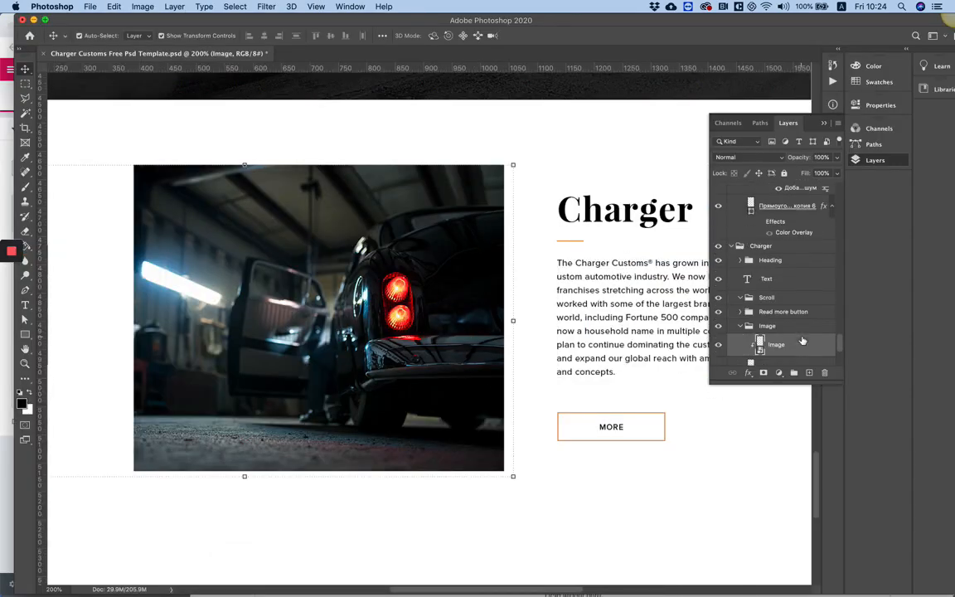
{"action": "right_click", "coordinate": [778, 330]}
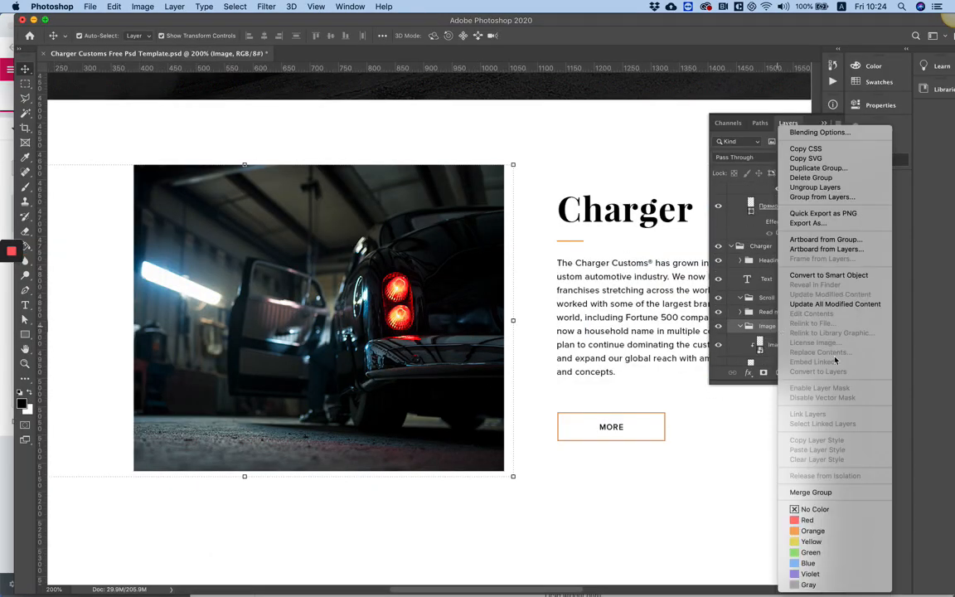
{"action": "left_click", "coordinate": [822, 222]}
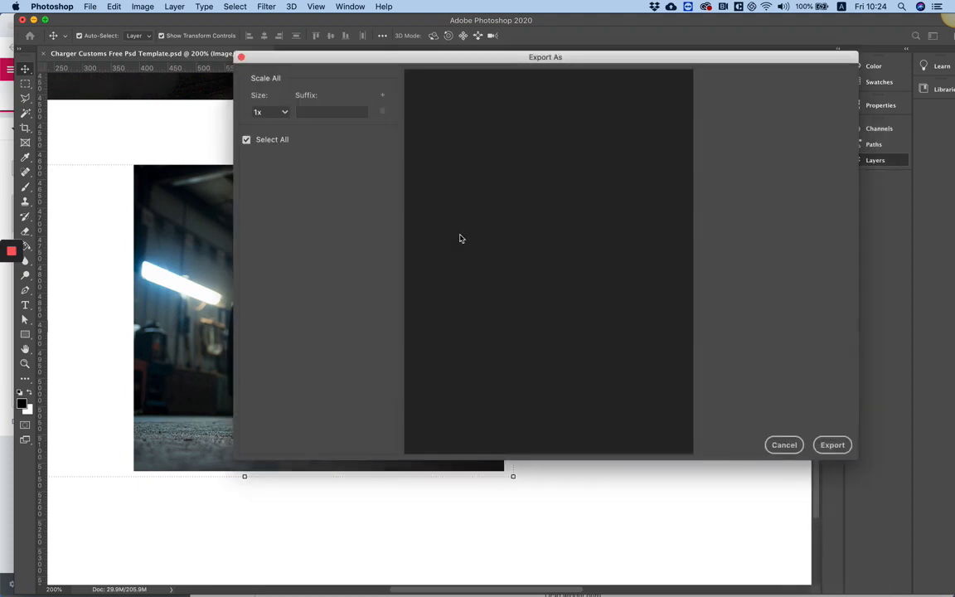
{"action": "left_click", "coordinate": [836, 449]}
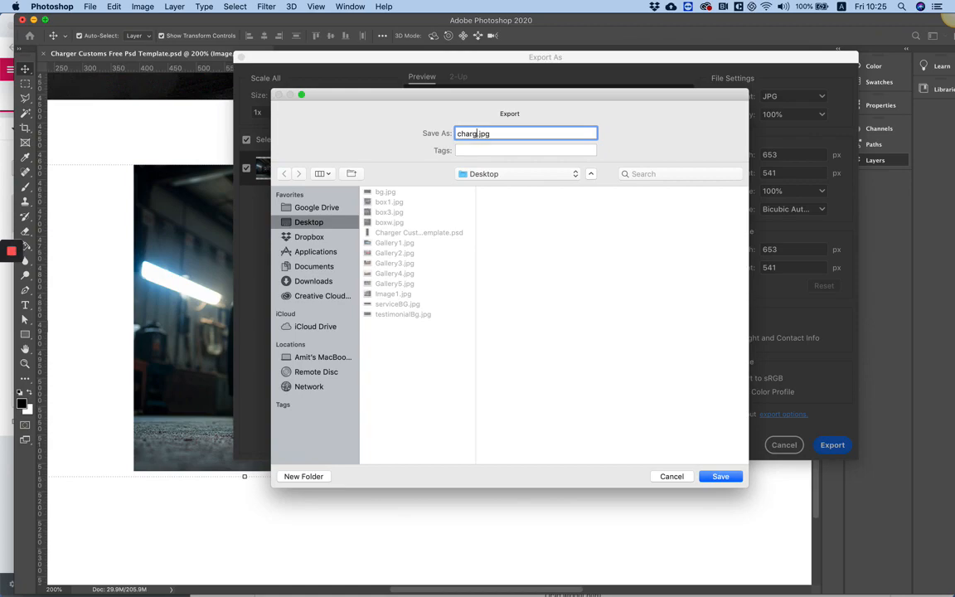
{"action": "key", "text": "Return"}
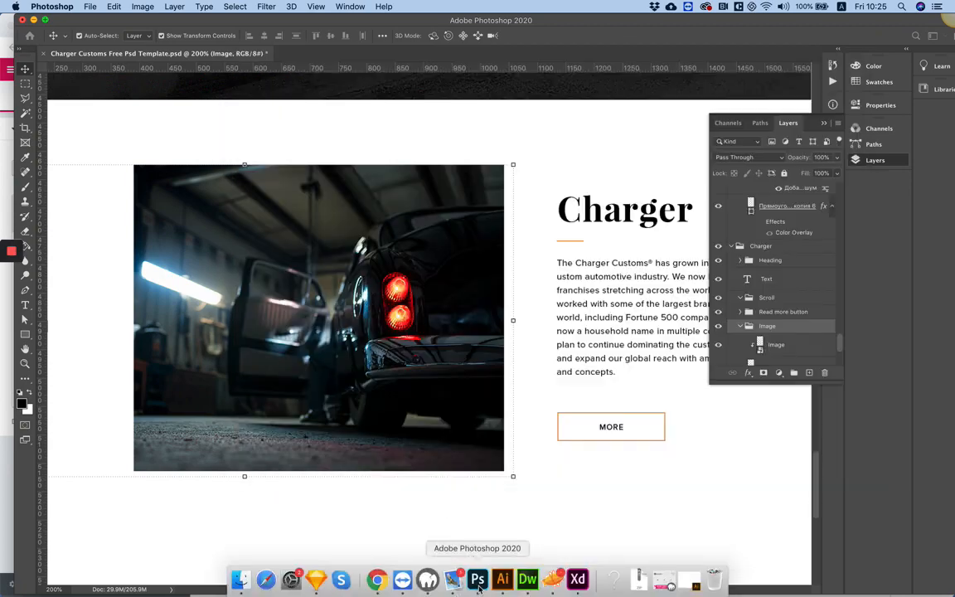
Return to Chrome and replace the Charger section's image with charger.jpg uploaded from the Desktop
{"action": "key", "text": "ctrl+Up"}
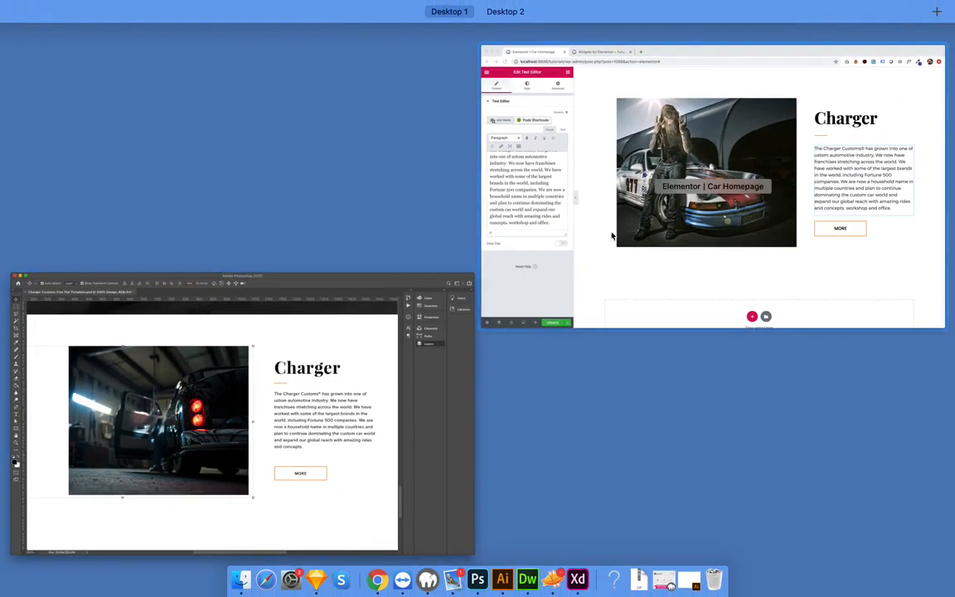
{"action": "left_click", "coordinate": [612, 234]}
{"action": "left_click", "coordinate": [513, 222]}
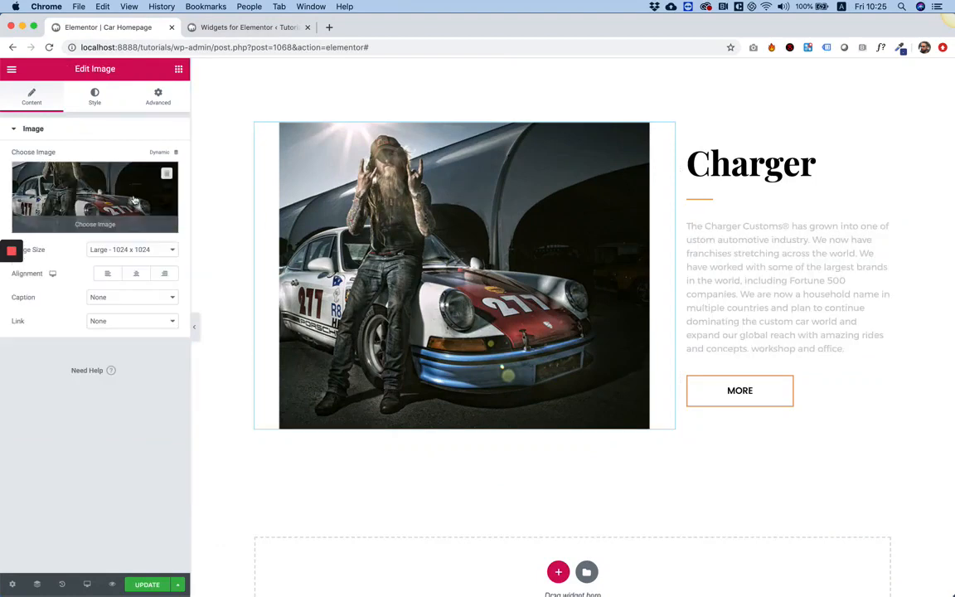
{"action": "left_click", "coordinate": [135, 199]}
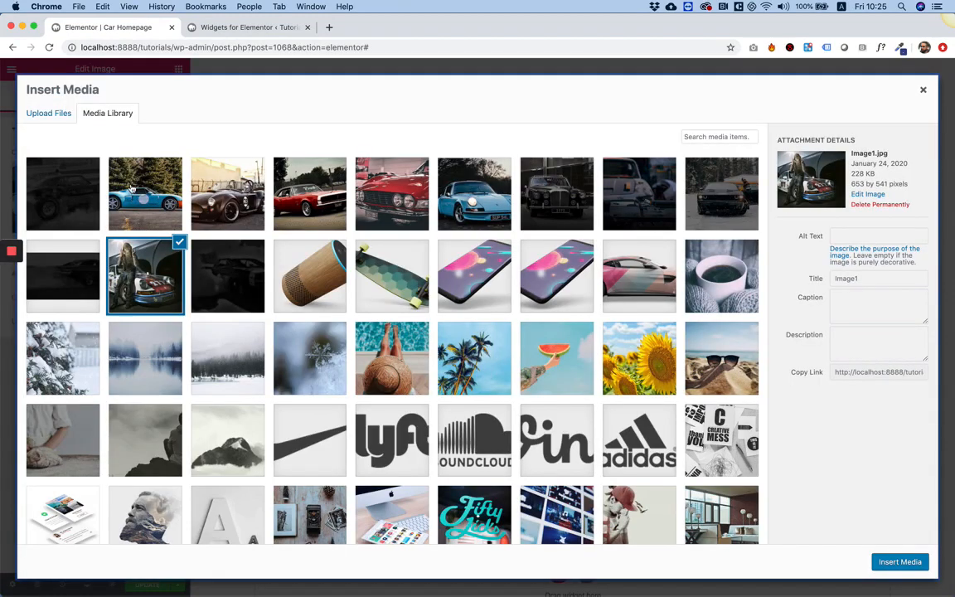
{"action": "left_click", "coordinate": [49, 113]}
{"action": "left_click", "coordinate": [488, 306]}
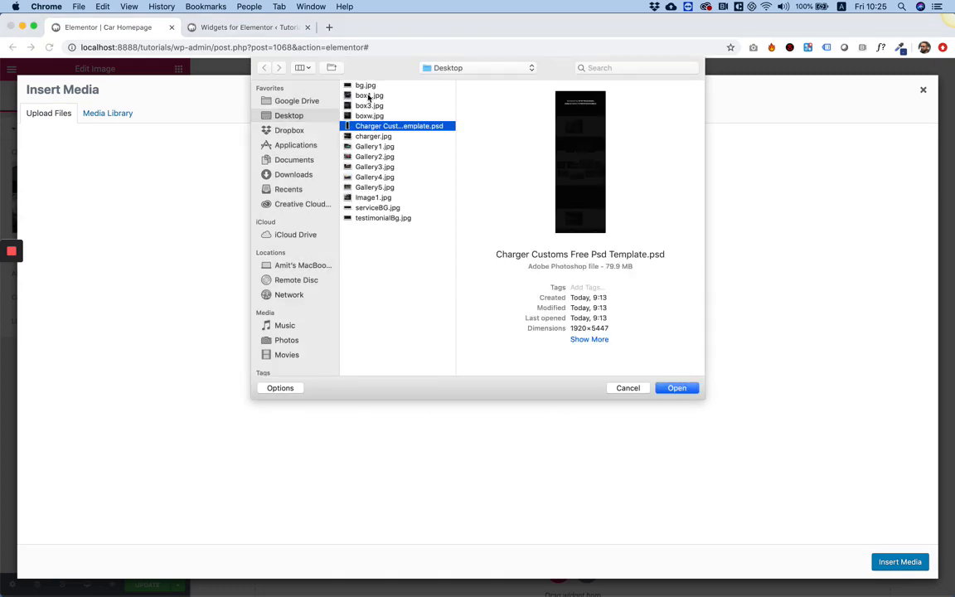
{"action": "key", "text": "Down"}
{"action": "key", "text": "Return"}
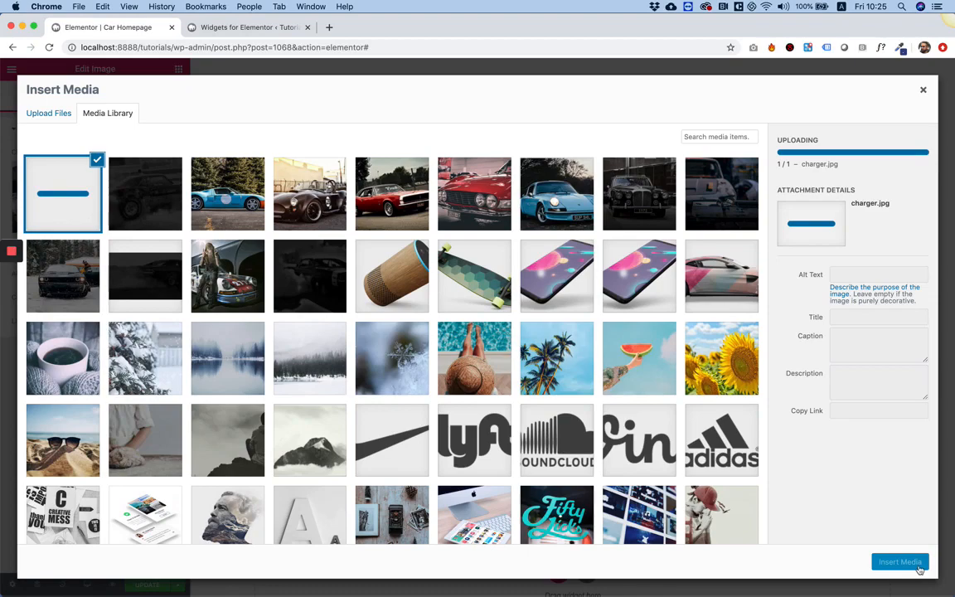
{"action": "left_click", "coordinate": [917, 567]}
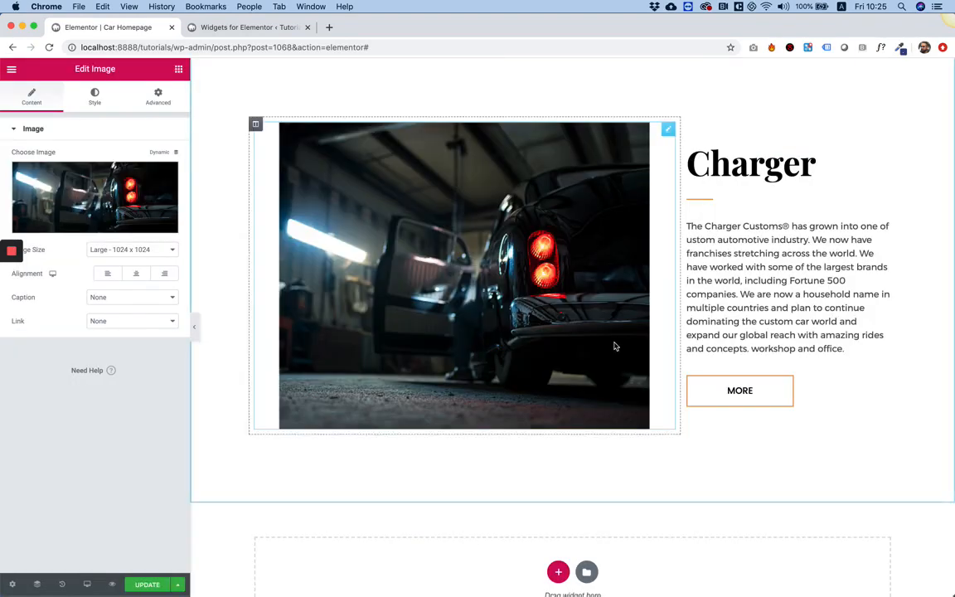
Review the whole homepage from the hero section down to the finished Charger section
{"action": "scroll", "coordinate": [614, 347], "scroll_direction": "up", "scroll_amount": 20}
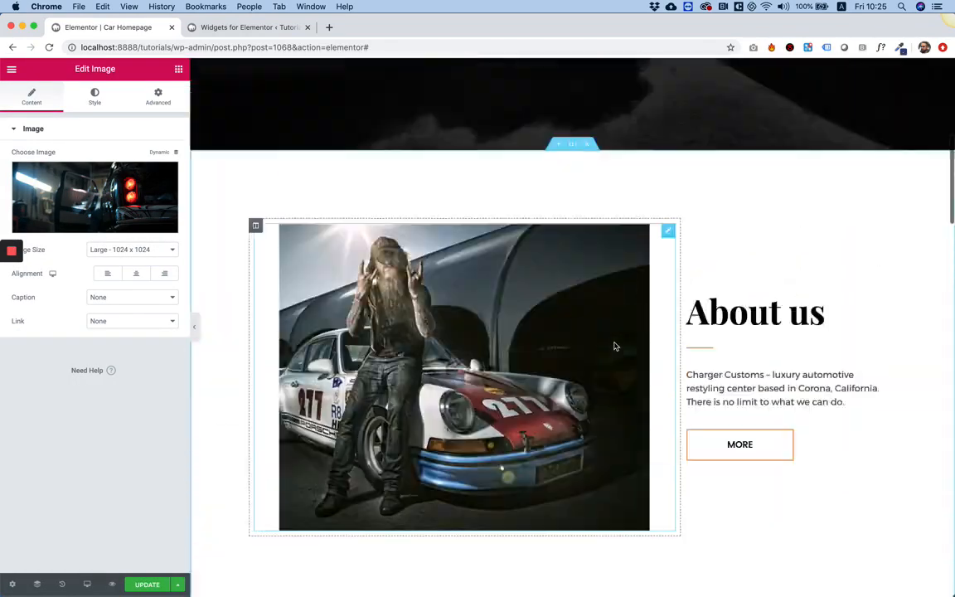
{"action": "scroll", "coordinate": [615, 346], "scroll_direction": "up", "scroll_amount": 5}
{"action": "scroll", "coordinate": [614, 346], "scroll_direction": "down", "scroll_amount": 20}
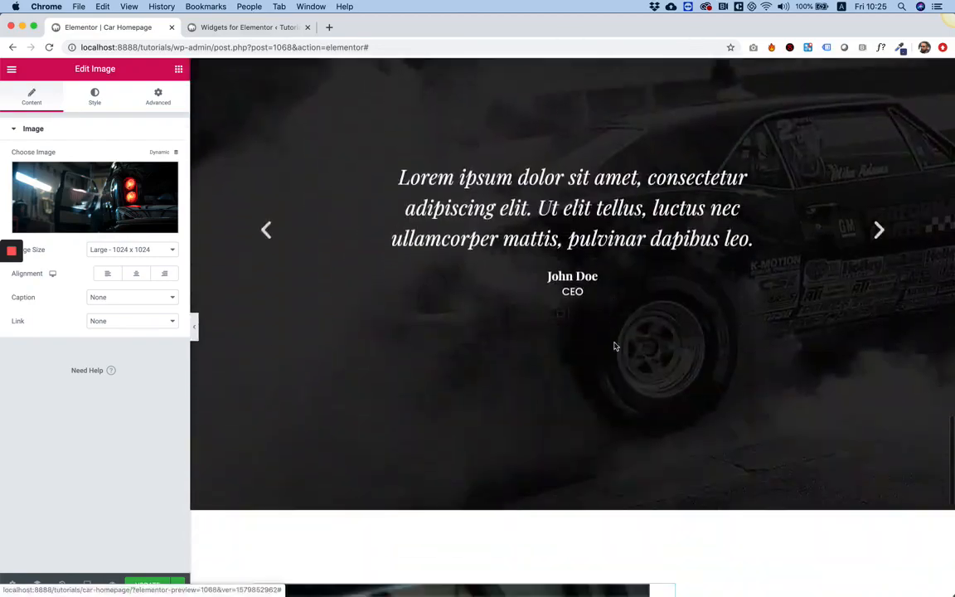
{"action": "scroll", "coordinate": [615, 347], "scroll_direction": "down", "scroll_amount": 10}
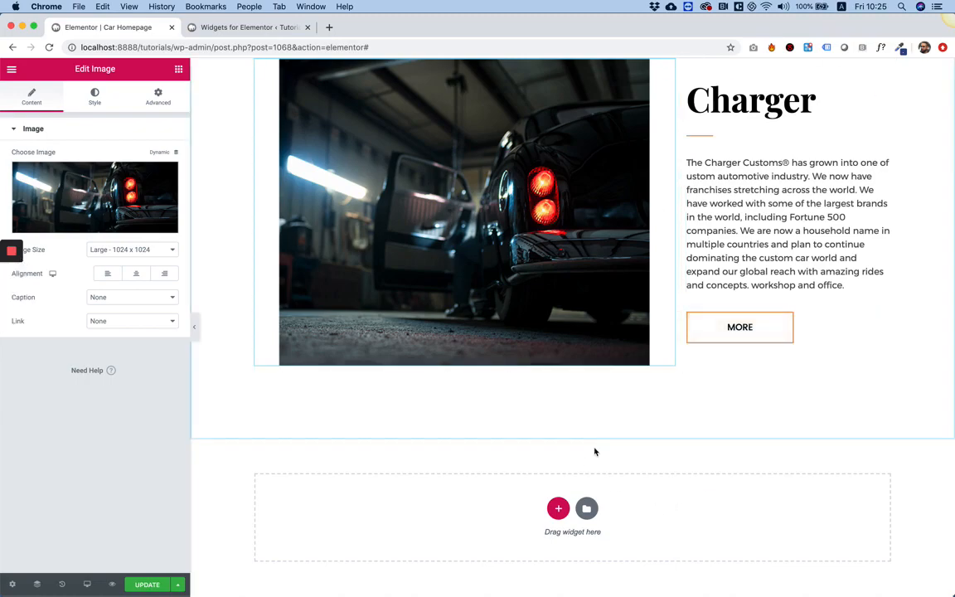
{"action": "scroll", "coordinate": [613, 489], "scroll_direction": "up", "scroll_amount": 20}
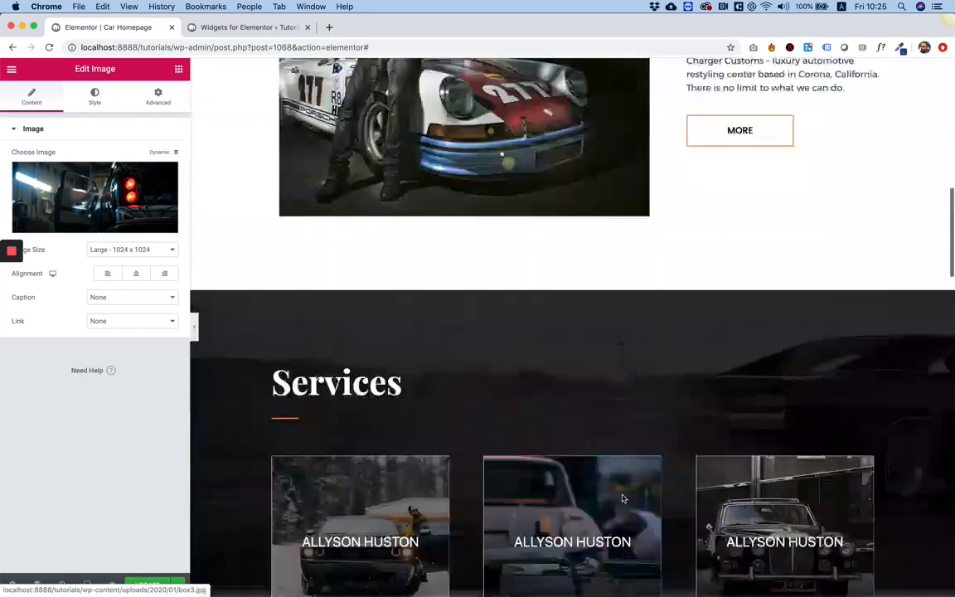
{"action": "scroll", "coordinate": [623, 497], "scroll_direction": "up", "scroll_amount": 10}
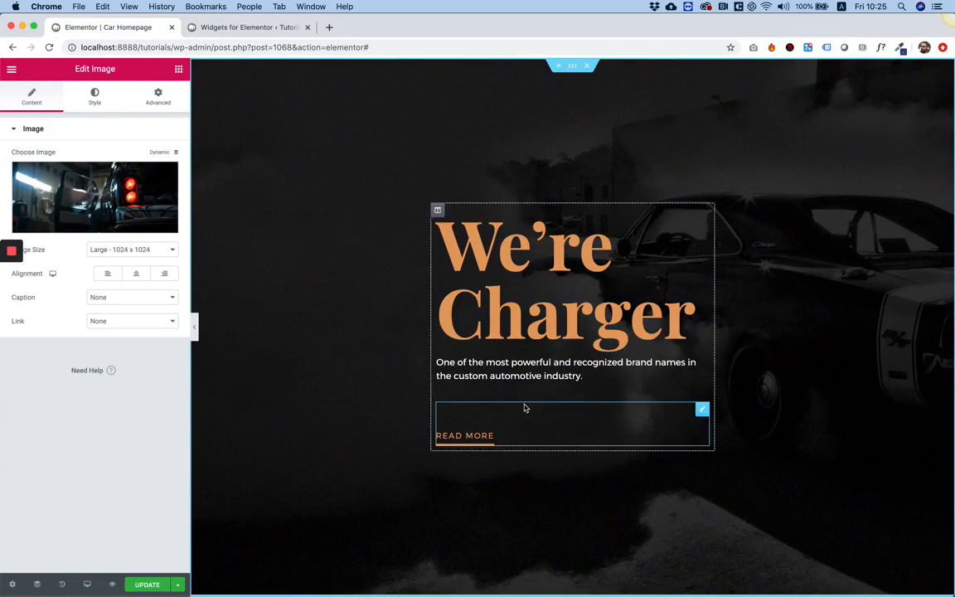
{"action": "scroll", "coordinate": [524, 408], "scroll_direction": "down", "scroll_amount": 20}
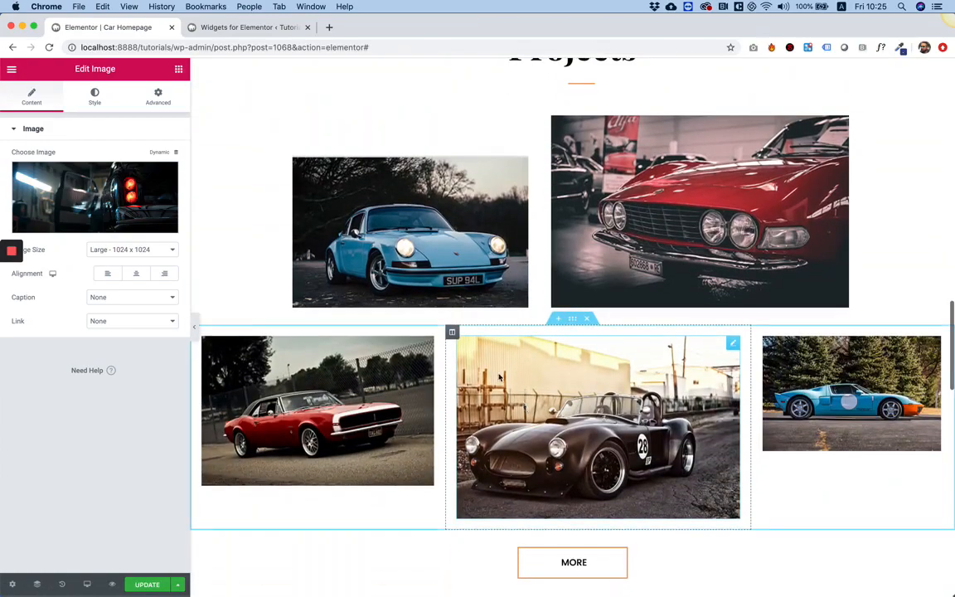
{"action": "scroll", "coordinate": [477, 448], "scroll_direction": "down", "scroll_amount": 4}
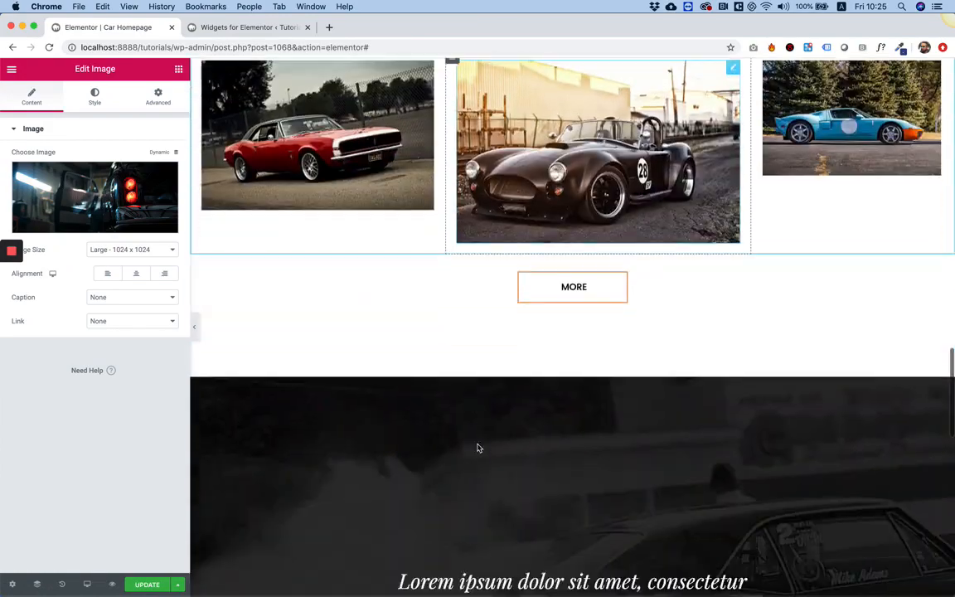
{"action": "scroll", "coordinate": [477, 448], "scroll_direction": "down", "scroll_amount": 12}
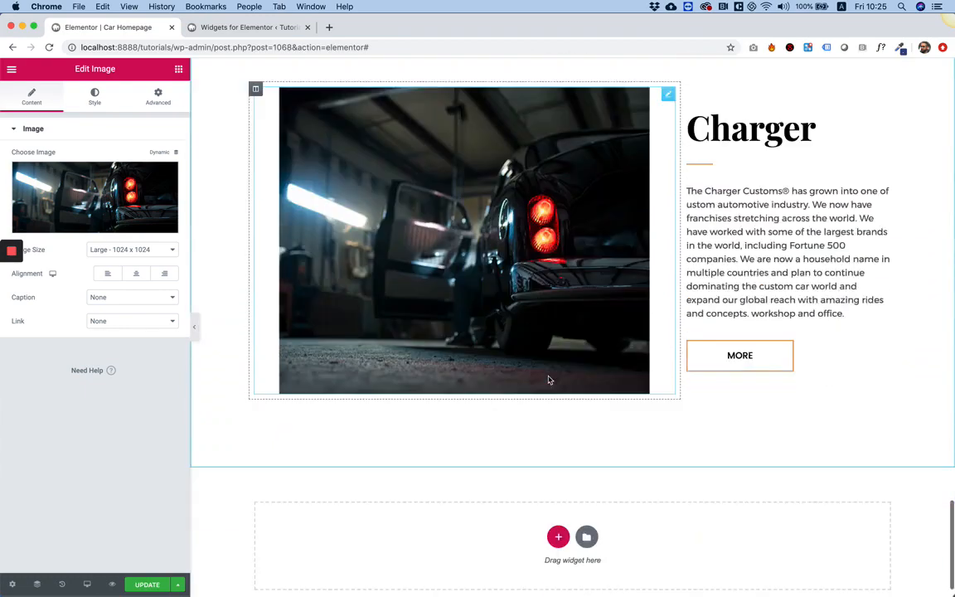
{"action": "scroll", "coordinate": [548, 380], "scroll_direction": "down", "scroll_amount": 1}
Switch to Photoshop and revert the Charger Customs template to its saved version without resolving the missing fonts
{"action": "mouse_move", "coordinate": [541, 594]}
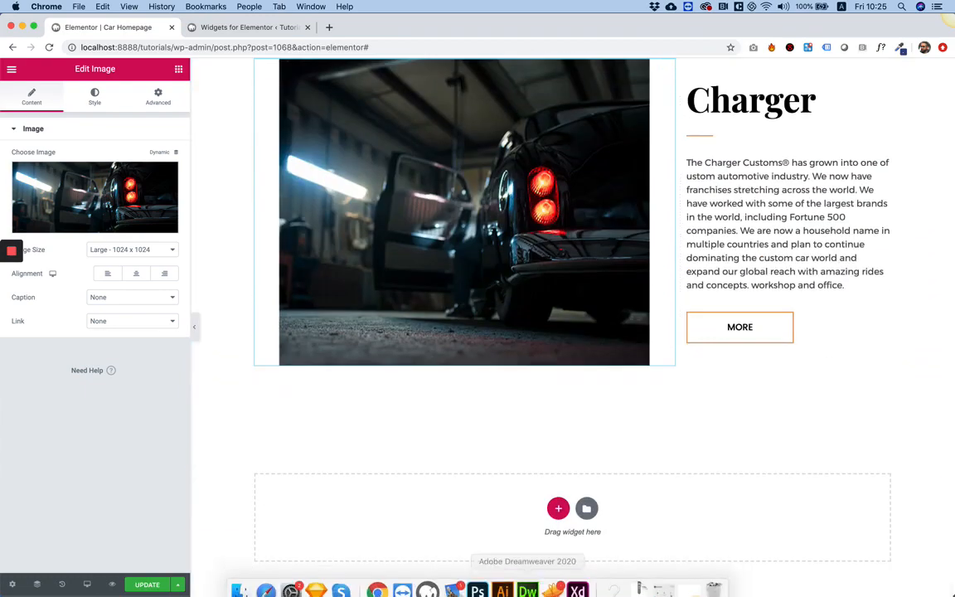
{"action": "left_click", "coordinate": [475, 588]}
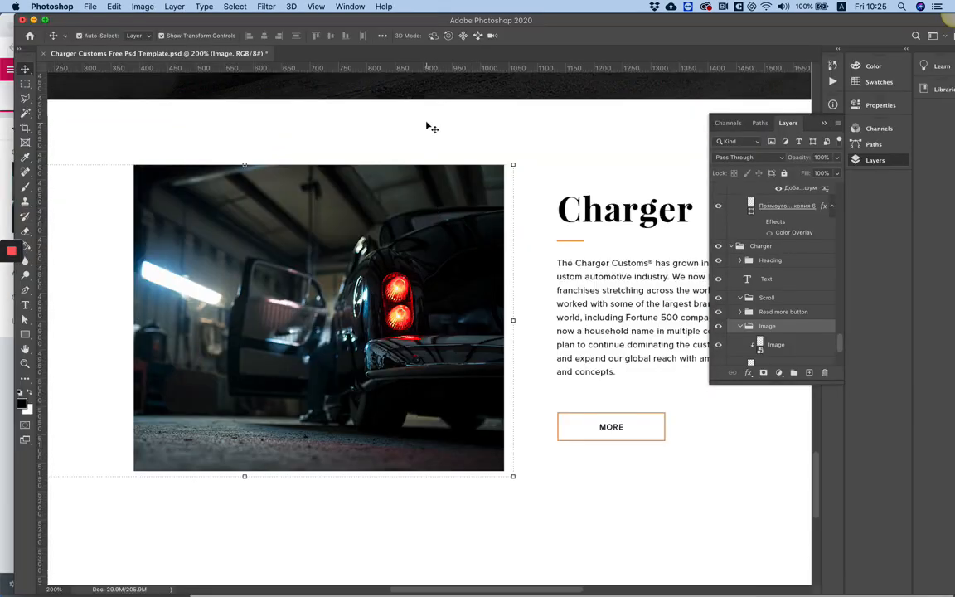
{"action": "scroll", "coordinate": [505, 219], "scroll_direction": "up", "scroll_amount": 5}
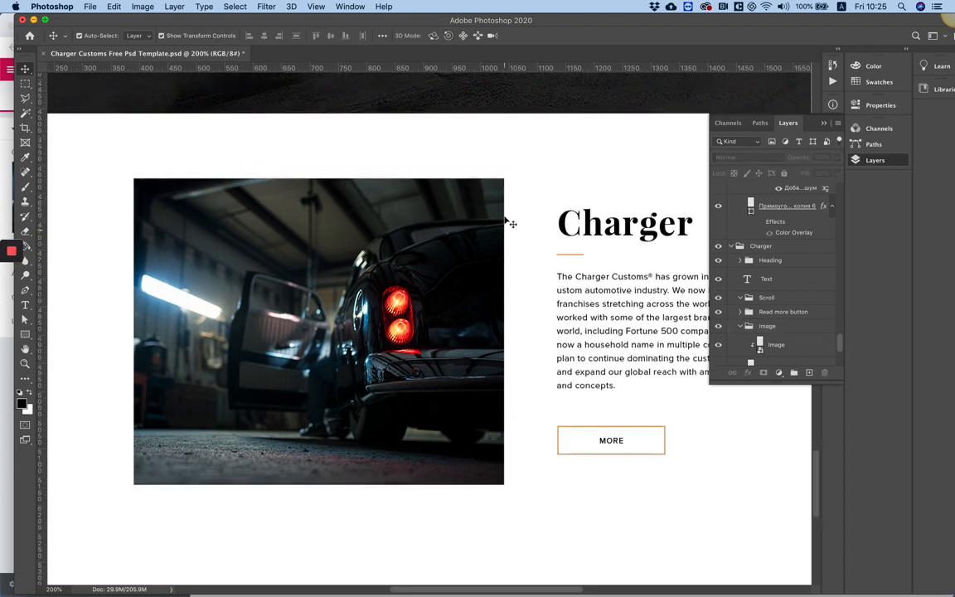
{"action": "left_click", "coordinate": [90, 8]}
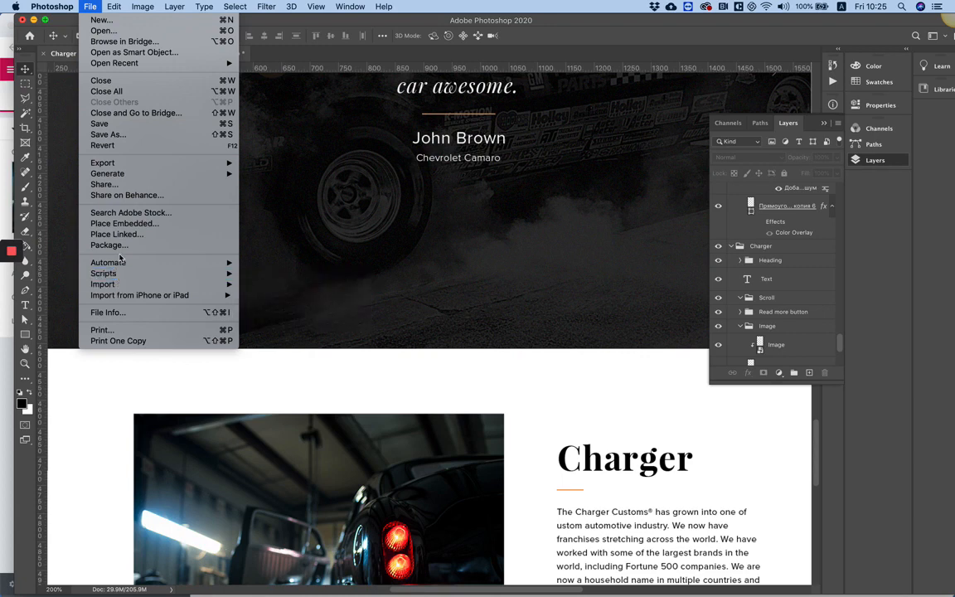
{"action": "left_click", "coordinate": [104, 145]}
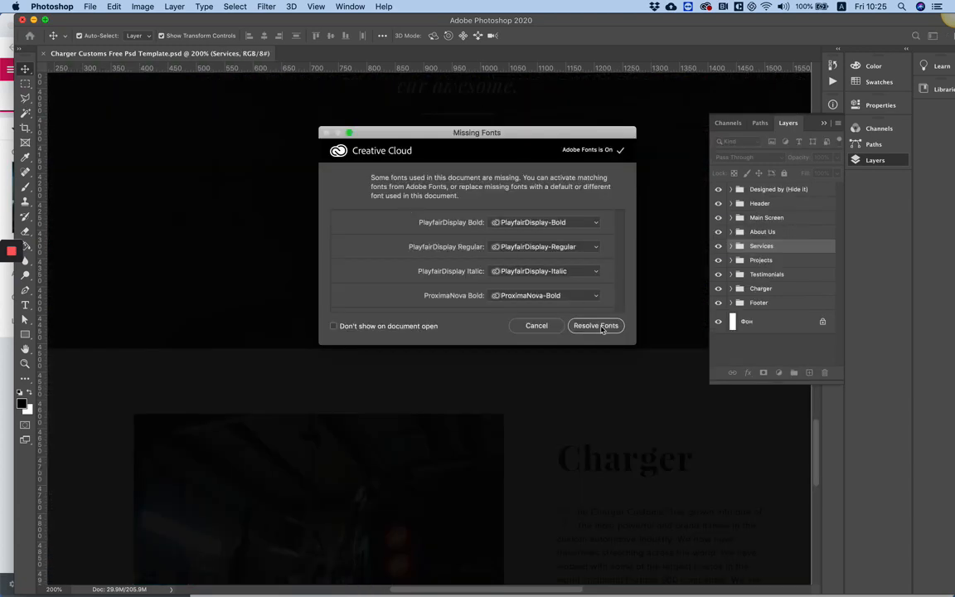
{"action": "left_click", "coordinate": [538, 327]}
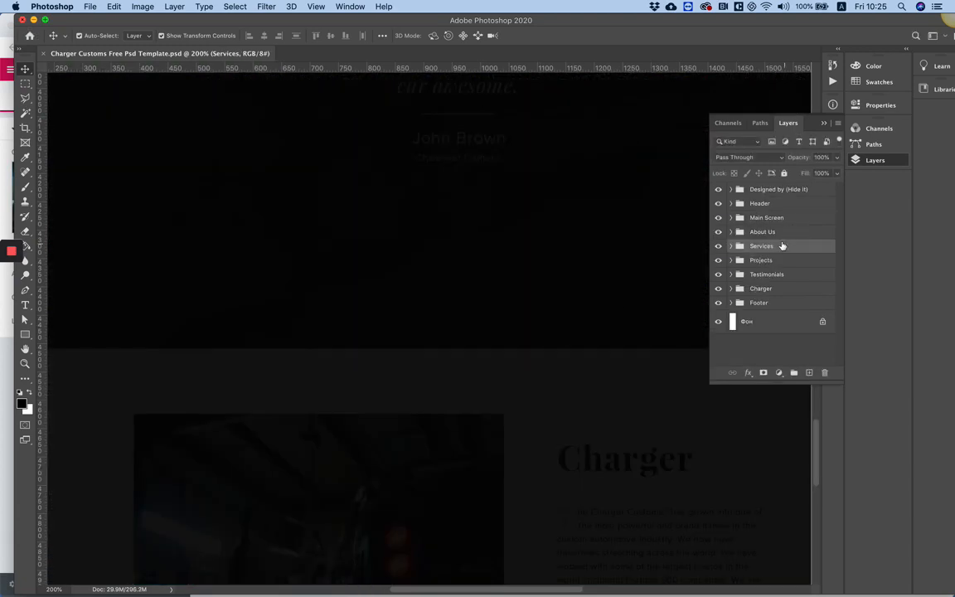
Select the Designed by (Hide it) group and examine the designer credit over the whole page design
{"action": "scroll", "coordinate": [604, 211], "scroll_direction": "up", "scroll_amount": 5}
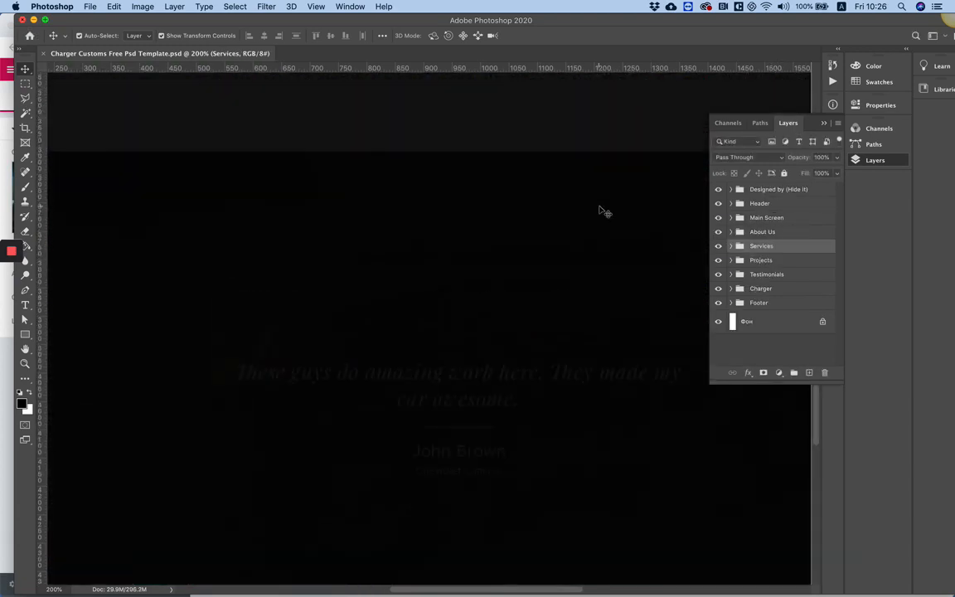
{"action": "scroll", "coordinate": [604, 212], "scroll_direction": "up", "scroll_amount": 1}
{"action": "scroll", "coordinate": [603, 212], "scroll_direction": "down", "scroll_amount": 5}
{"action": "scroll", "coordinate": [603, 211], "scroll_direction": "left", "scroll_amount": 4}
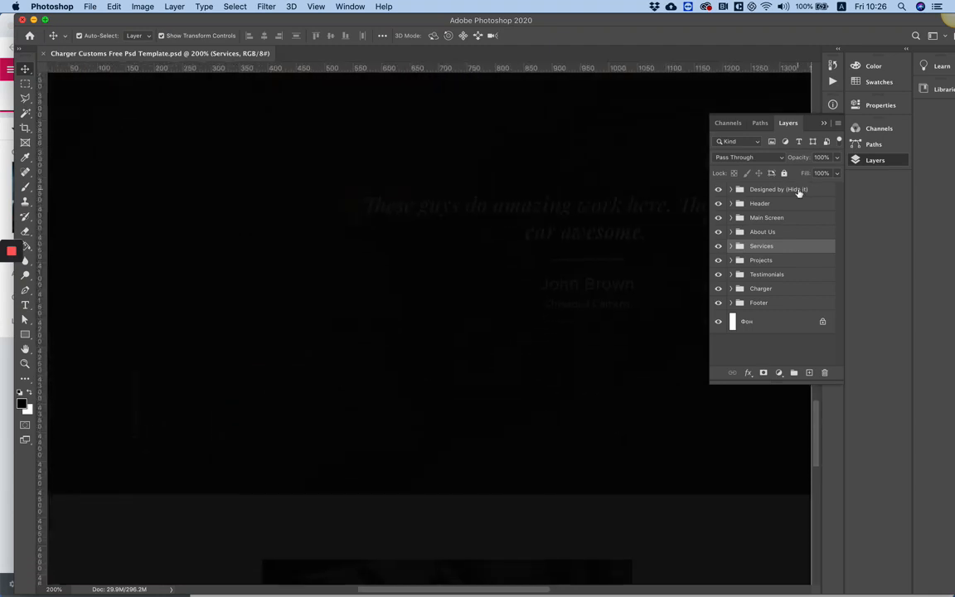
{"action": "left_click", "coordinate": [799, 191]}
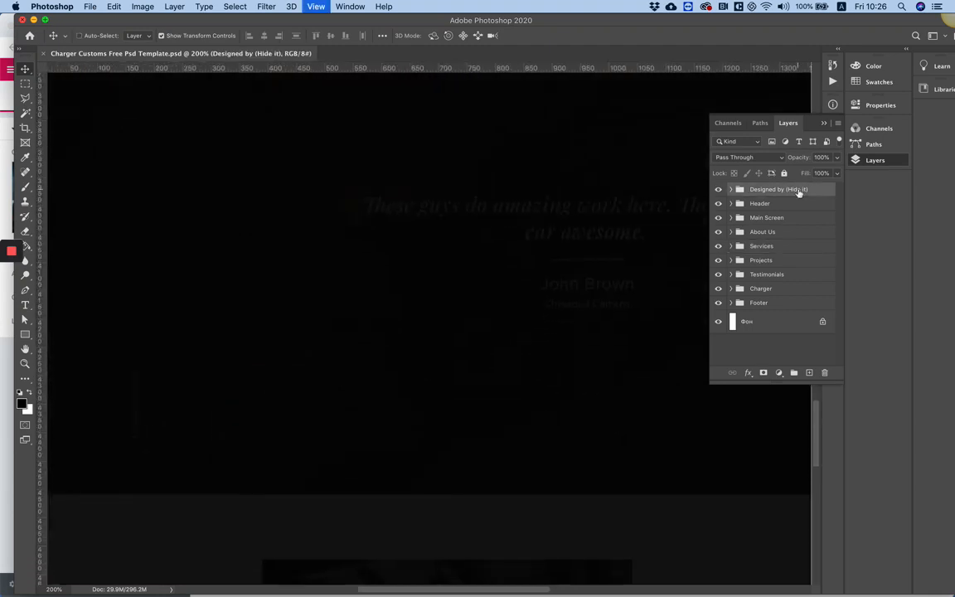
{"action": "key", "text": "super+0"}
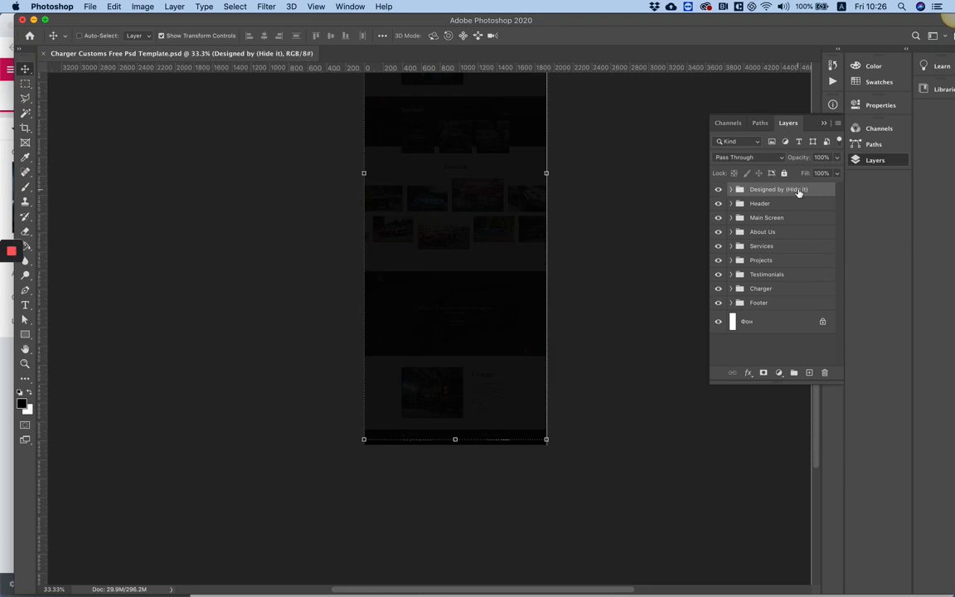
{"action": "key", "text": "super+minus"}
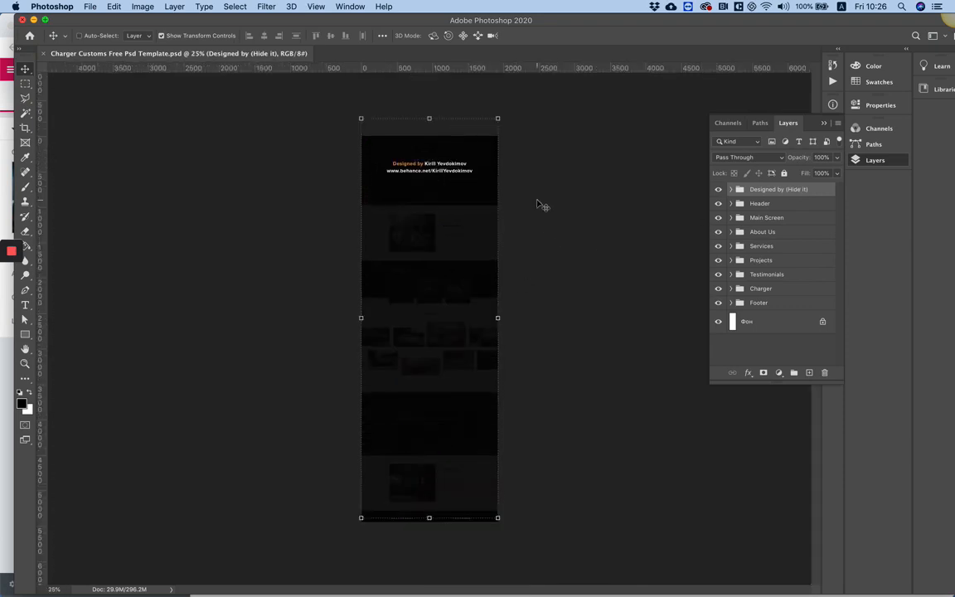
{"action": "key", "text": "super+plus"}
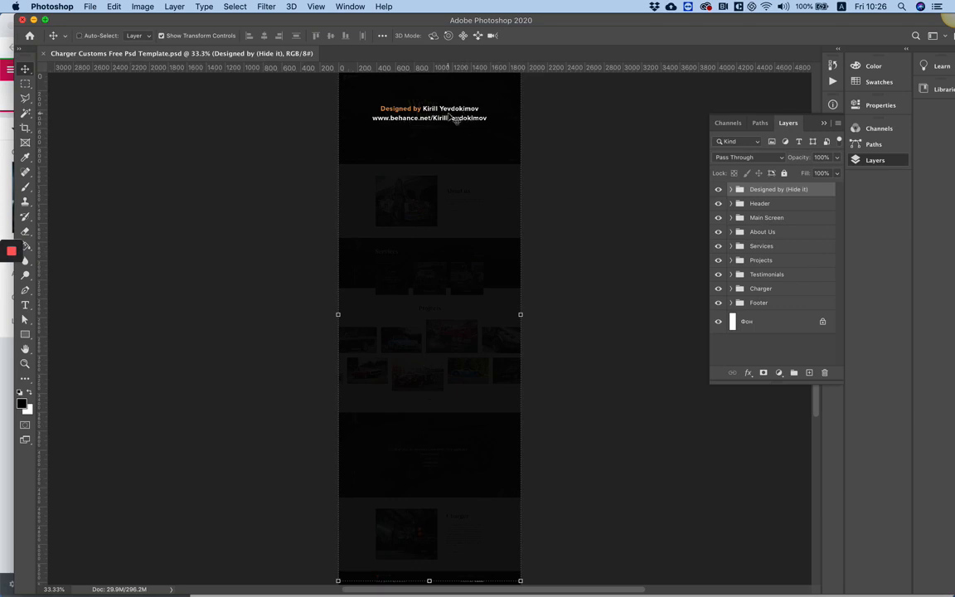
Zoom in to 200% and examine the designer credit and Behance address over the dimmed hero of the page design
{"action": "key", "text": "super+plus"}
{"action": "key", "text": "super+plus"}
{"action": "key", "text": "super+plus"}
{"action": "key", "text": "super+plus"}
{"action": "key", "text": "super+plus"}
{"action": "left_click", "coordinate": [513, 117], "text": "super"}
{"action": "scroll", "coordinate": [514, 117], "scroll_direction": "up", "scroll_amount": 3}
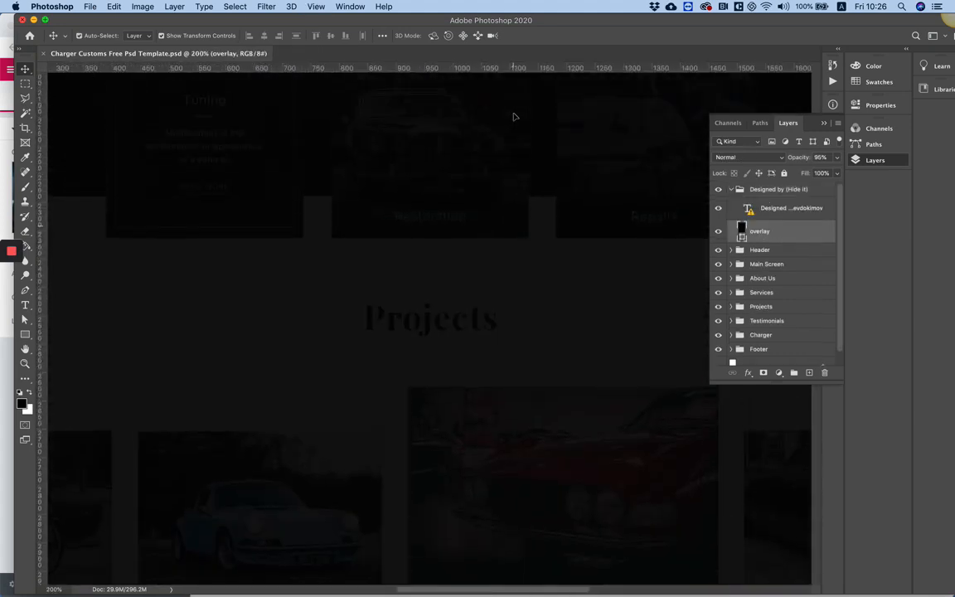
{"action": "scroll", "coordinate": [514, 117], "scroll_direction": "up", "scroll_amount": 10}
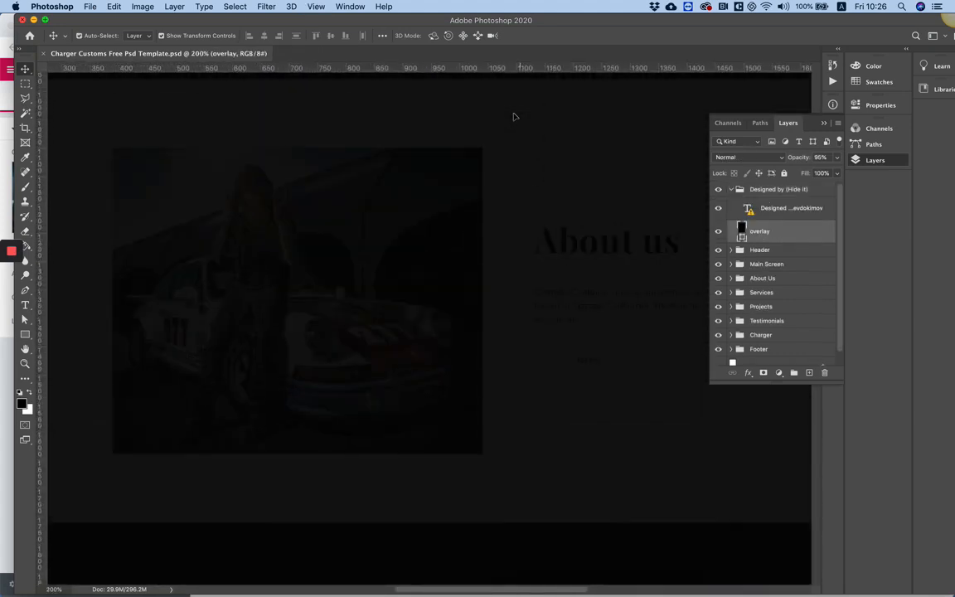
{"action": "scroll", "coordinate": [514, 117], "scroll_direction": "up", "scroll_amount": 8}
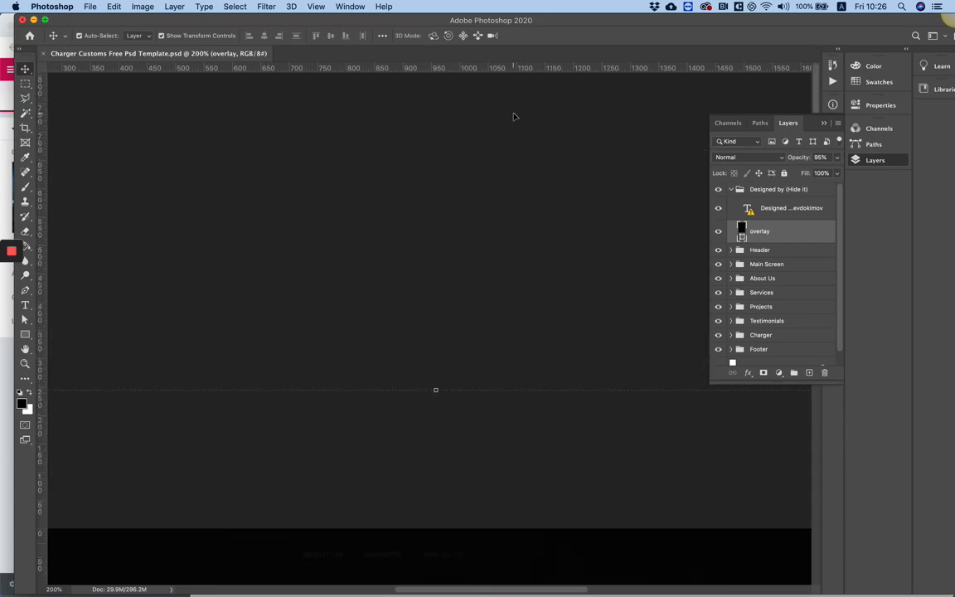
{"action": "scroll", "coordinate": [490, 249], "scroll_direction": "down", "scroll_amount": 10}
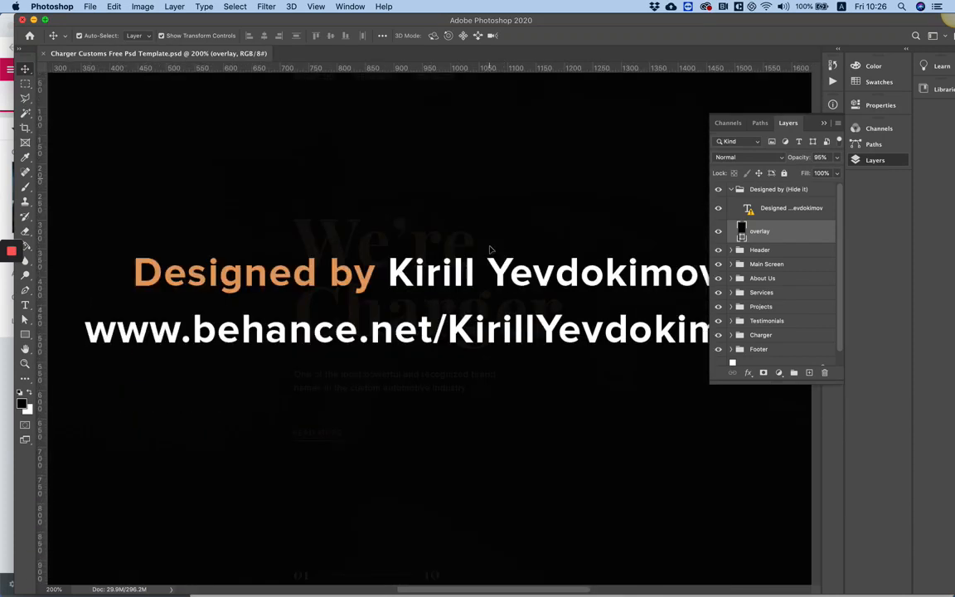
{"action": "scroll", "coordinate": [490, 248], "scroll_direction": "down", "scroll_amount": 3}
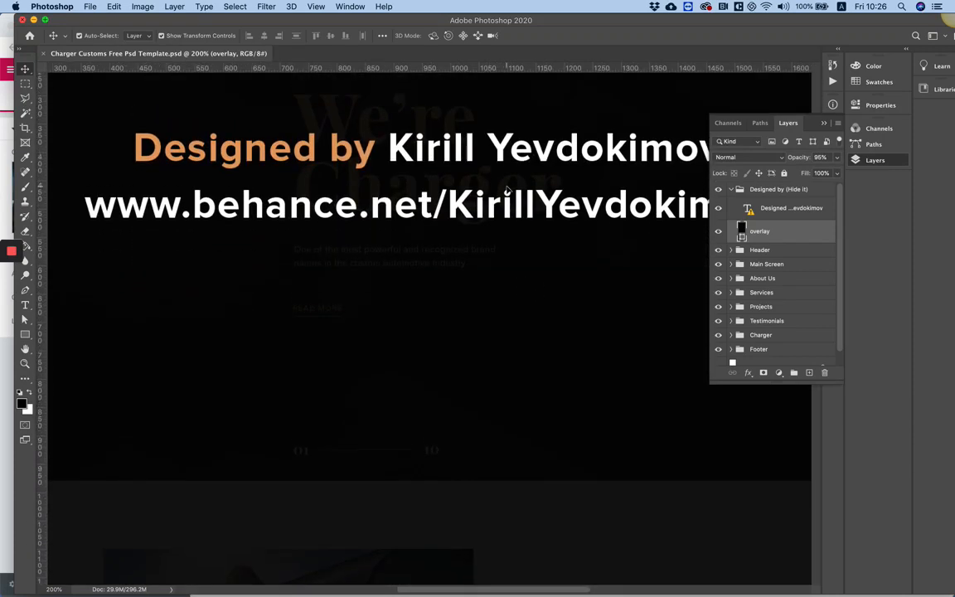
Return to Chrome and review the homepage from the hero section down in the Tablet responsive preview
{"action": "left_click", "coordinate": [820, 124]}
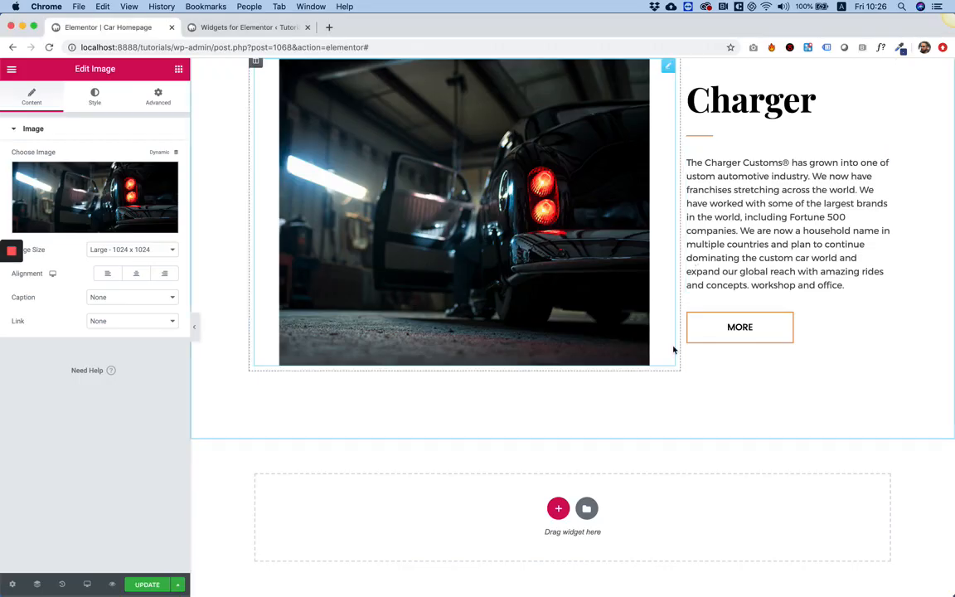
{"action": "scroll", "coordinate": [673, 347], "scroll_direction": "down", "scroll_amount": 10}
{"action": "scroll", "coordinate": [673, 349], "scroll_direction": "up", "scroll_amount": 10}
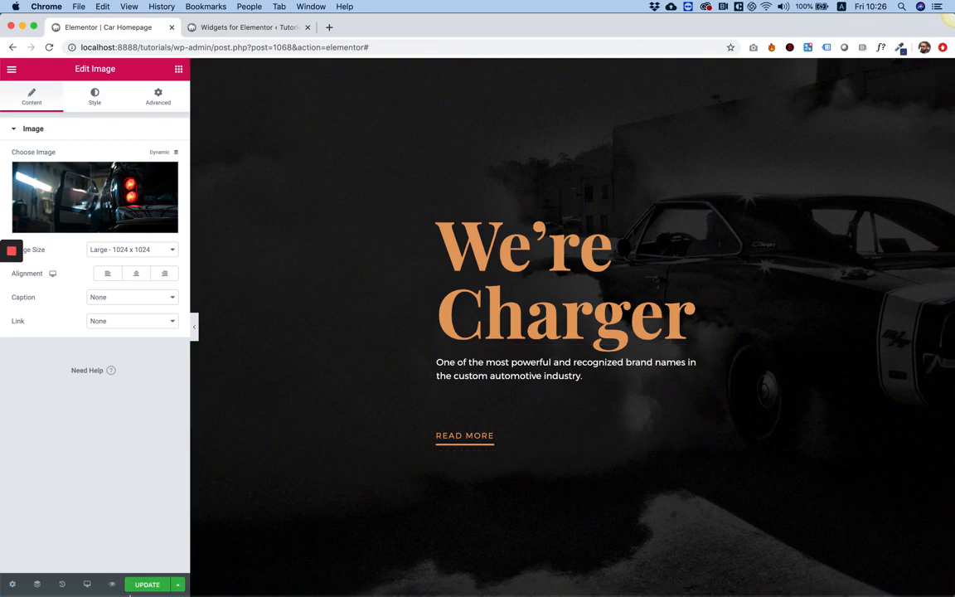
{"action": "left_click", "coordinate": [87, 585]}
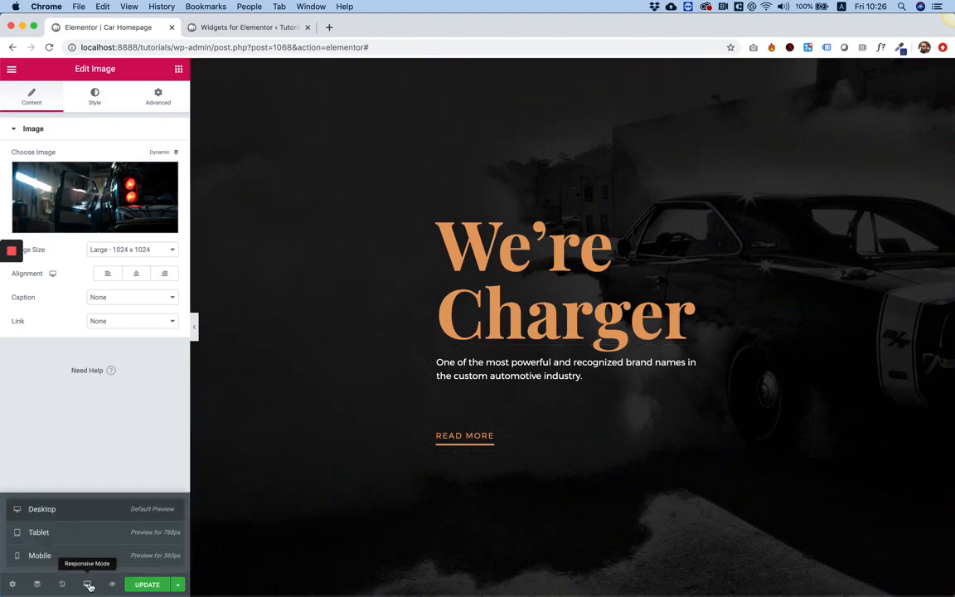
{"action": "left_click", "coordinate": [51, 539]}
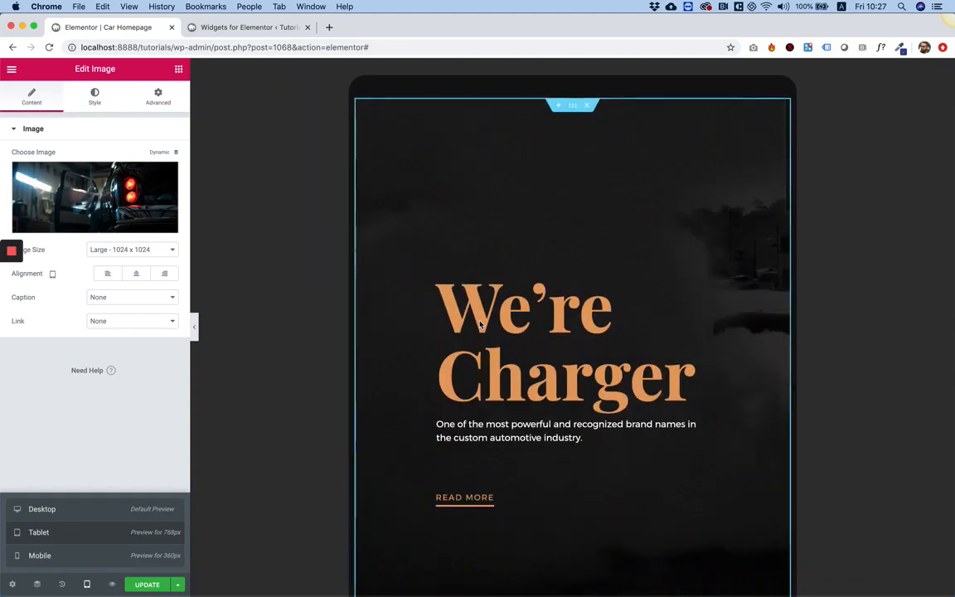
{"action": "scroll", "coordinate": [479, 320], "scroll_direction": "down", "scroll_amount": 10}
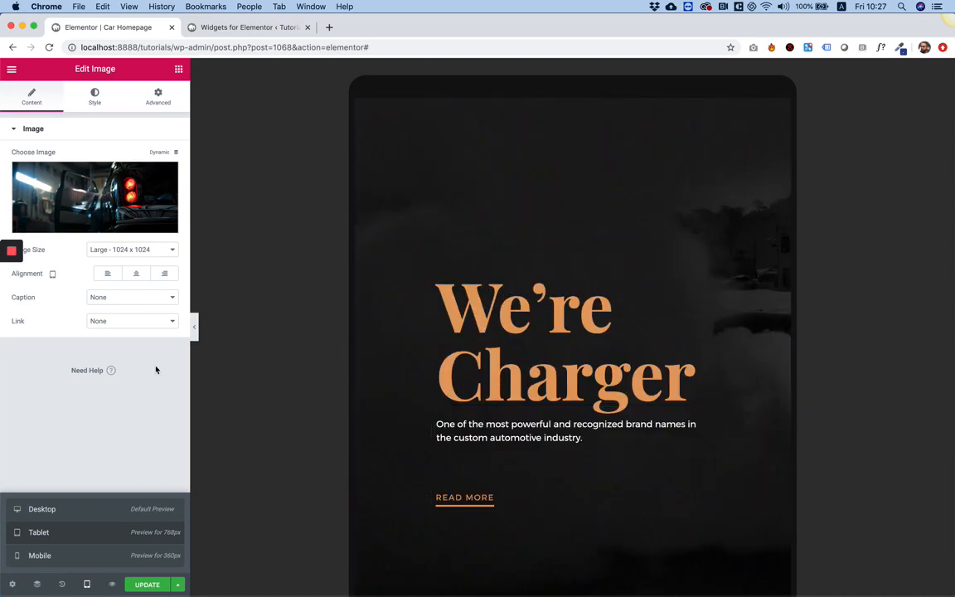
{"action": "scroll", "coordinate": [533, 365], "scroll_direction": "down", "scroll_amount": 15}
Switch the responsive preview to Mobile and check the page down to the Charger section and back up to the hero
{"action": "left_click", "coordinate": [62, 557]}
{"action": "scroll", "coordinate": [499, 315], "scroll_direction": "down", "scroll_amount": 20}
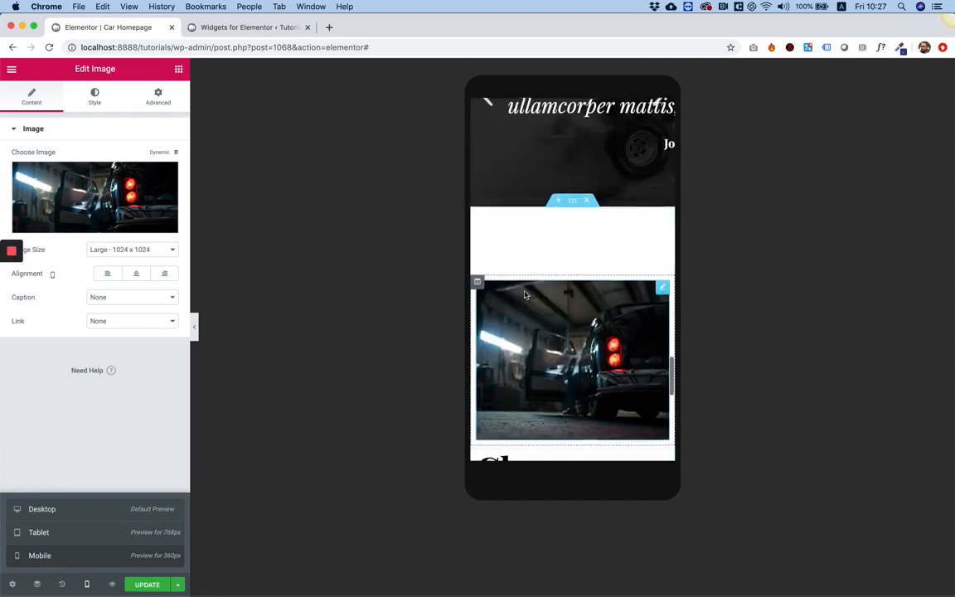
{"action": "scroll", "coordinate": [524, 294], "scroll_direction": "up", "scroll_amount": 20}
{"action": "scroll", "coordinate": [524, 294], "scroll_direction": "up", "scroll_amount": 10}
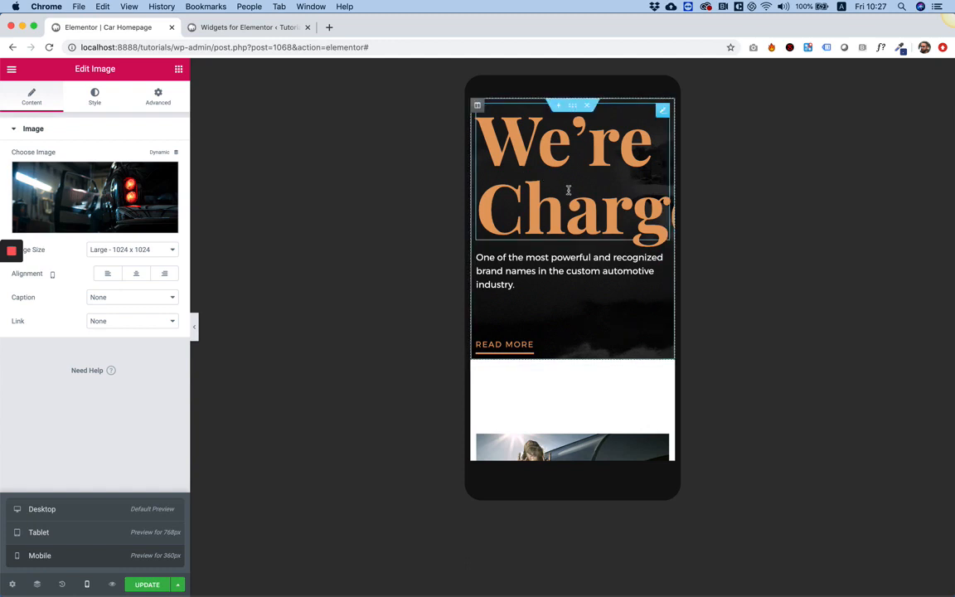
Set the mobile font size of the We're Charger hero heading to 72 px
{"action": "left_click", "coordinate": [553, 155]}
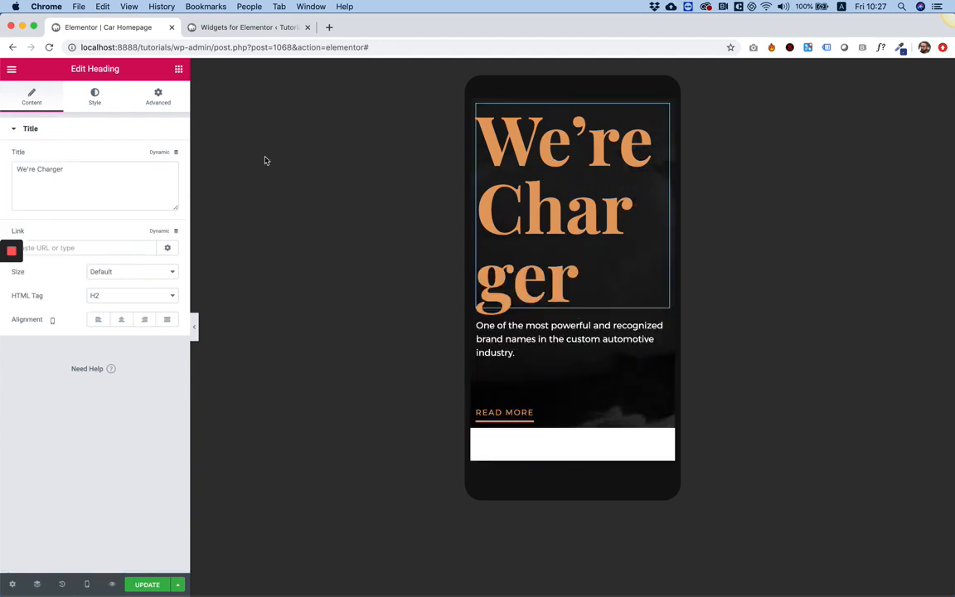
{"action": "left_click", "coordinate": [94, 100]}
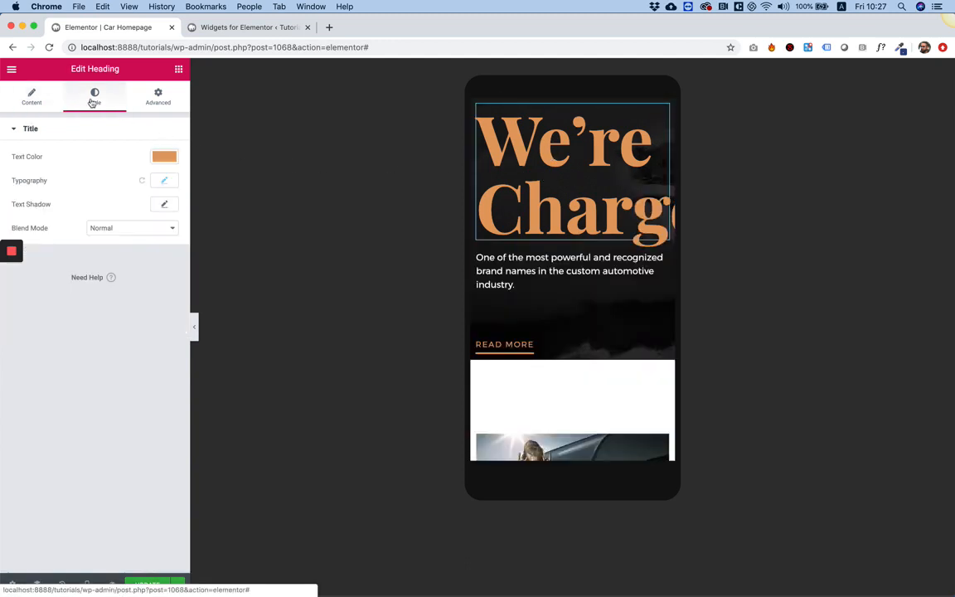
{"action": "left_click", "coordinate": [161, 181]}
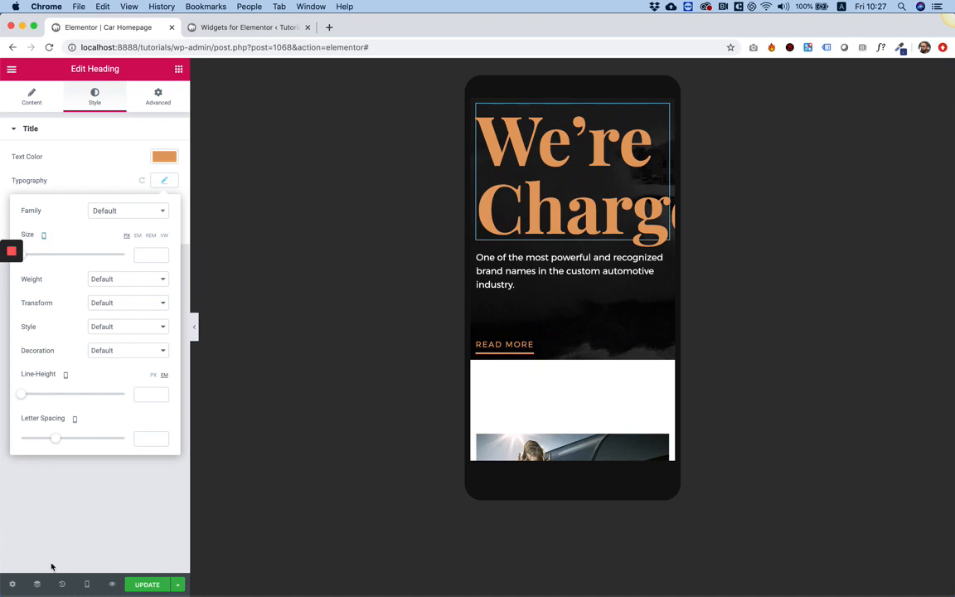
{"action": "left_click", "coordinate": [150, 257]}
{"action": "type", "text": "72"}
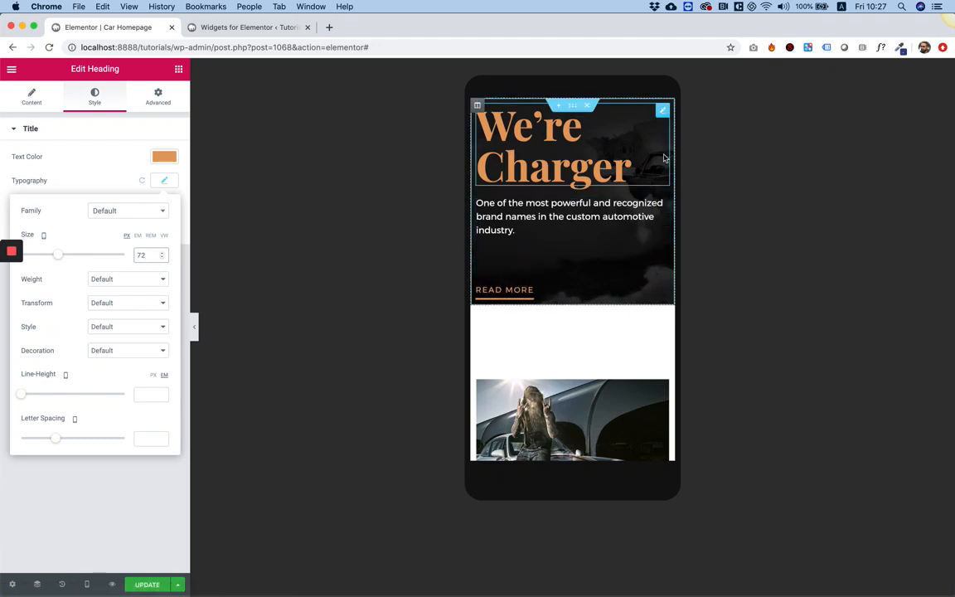
Unlink the hero section's mobile padding and set it to 50 px above and below, with 0 on the sides
{"action": "left_click", "coordinate": [572, 108]}
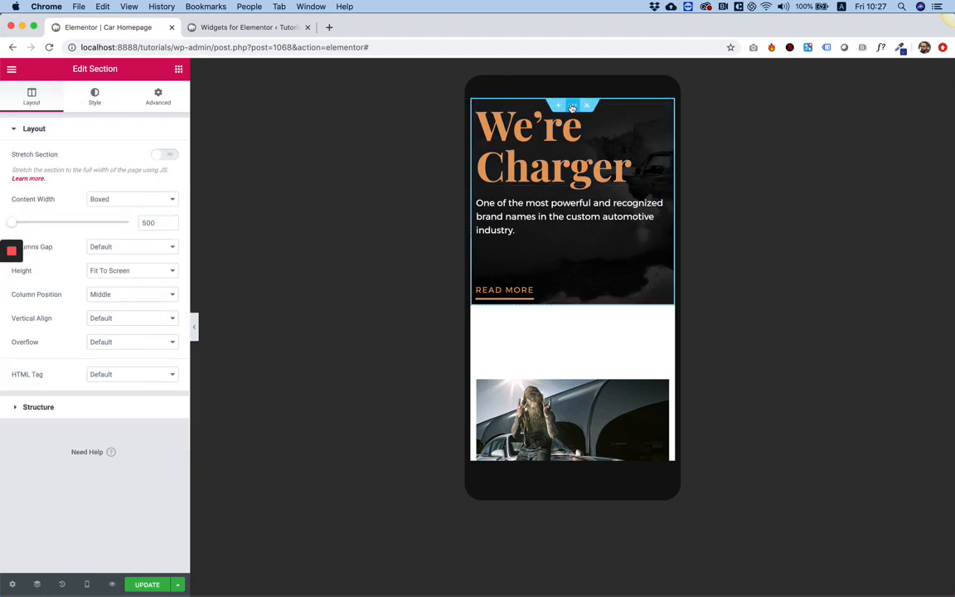
{"action": "left_click", "coordinate": [157, 95]}
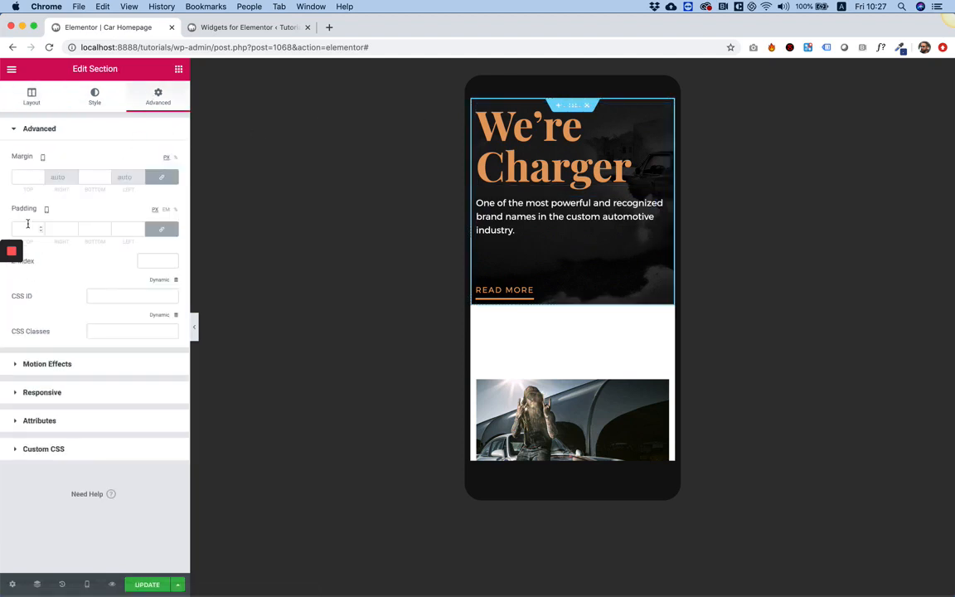
{"action": "left_click", "coordinate": [162, 229]}
{"action": "left_click", "coordinate": [32, 229]}
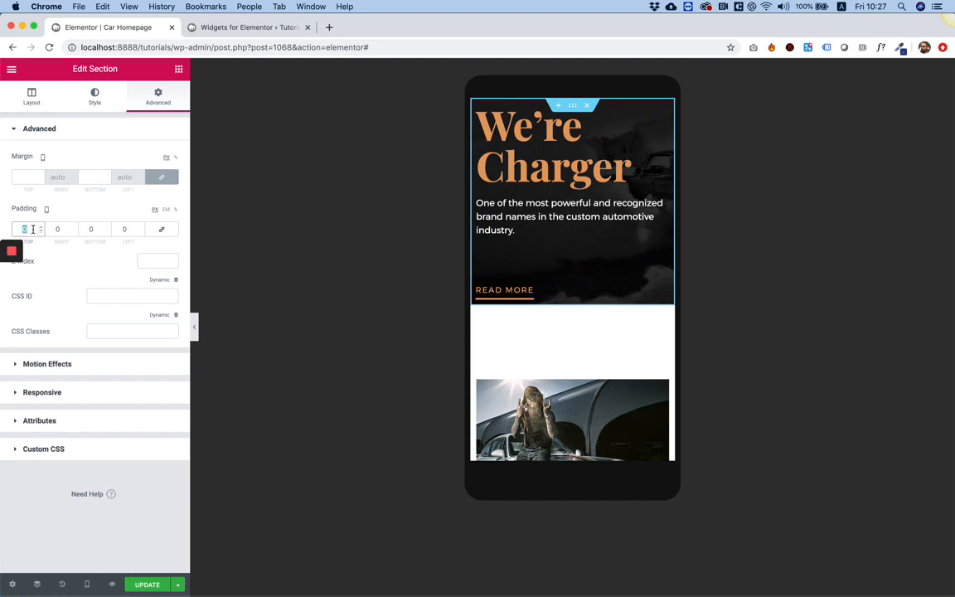
{"action": "type", "text": "50"}
{"action": "key", "text": "Tab"}
{"action": "key", "text": "Tab"}
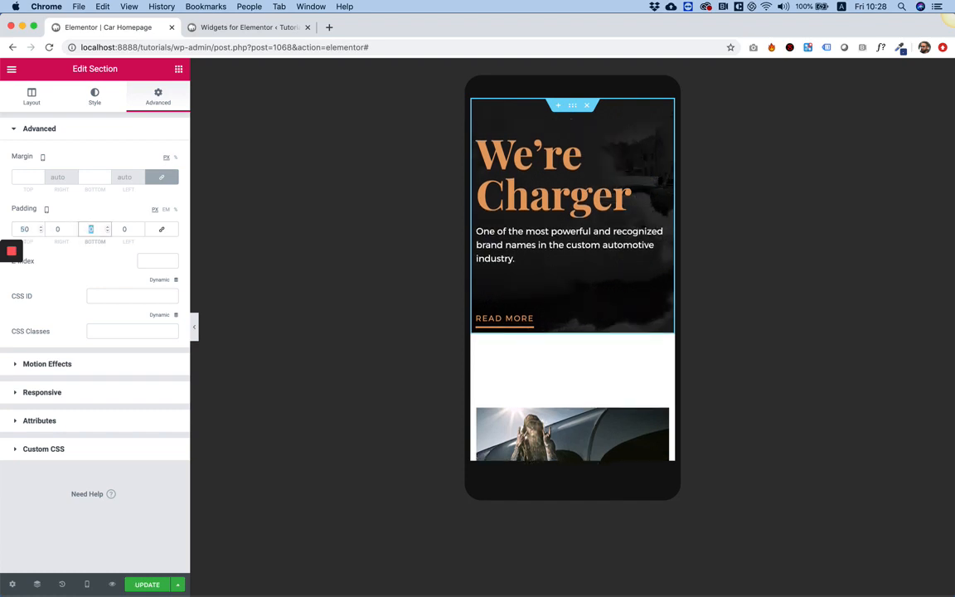
{"action": "type", "text": "50"}
Decline the incoming call and set the About us section's mobile padding to 30 px above and below, with 0 on the sides
{"action": "scroll", "coordinate": [561, 301], "scroll_direction": "down", "scroll_amount": 5}
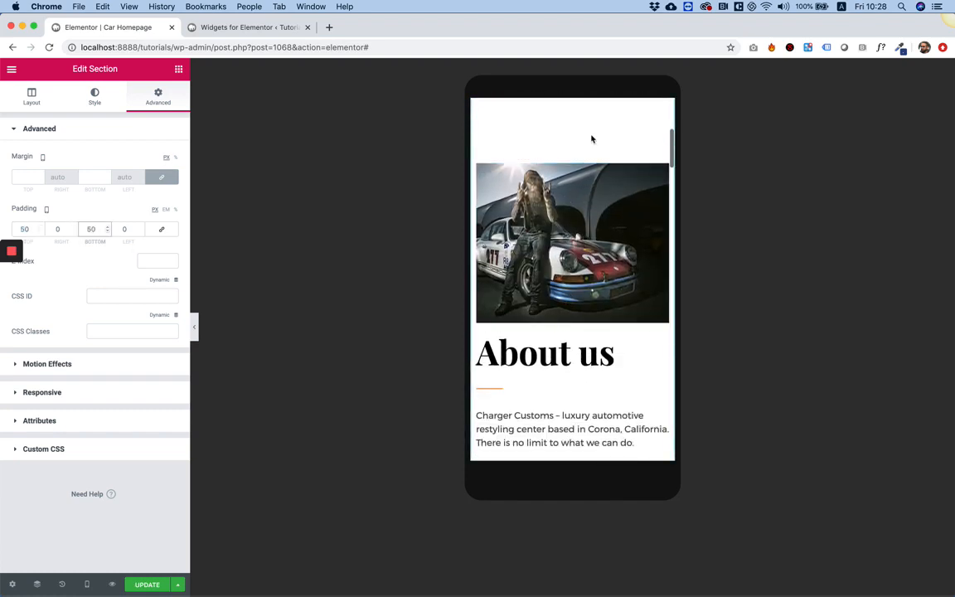
{"action": "scroll", "coordinate": [592, 139], "scroll_direction": "down", "scroll_amount": 3}
{"action": "scroll", "coordinate": [572, 183], "scroll_direction": "up", "scroll_amount": 4}
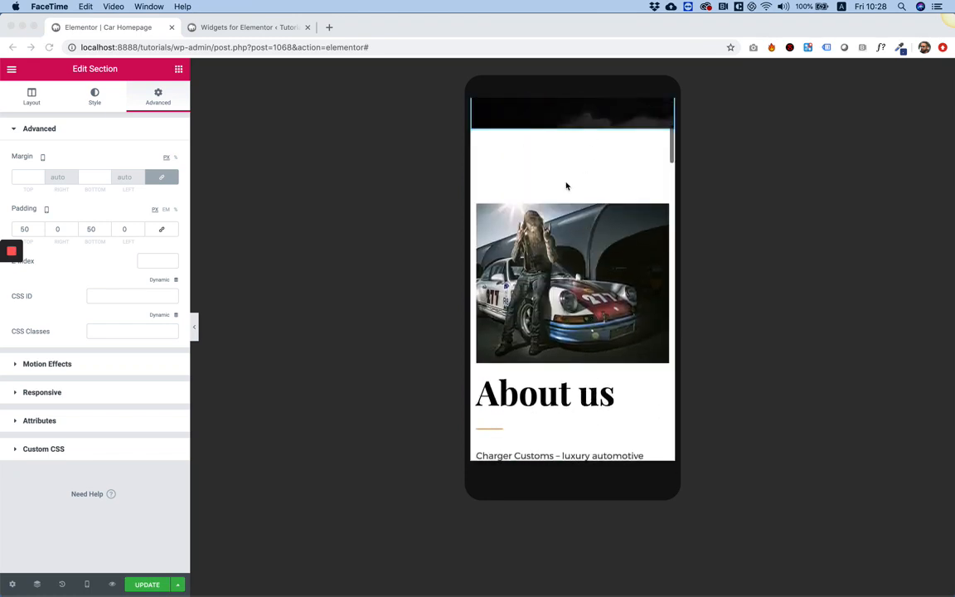
{"action": "right_click", "coordinate": [566, 184]}
{"action": "left_click", "coordinate": [604, 193]}
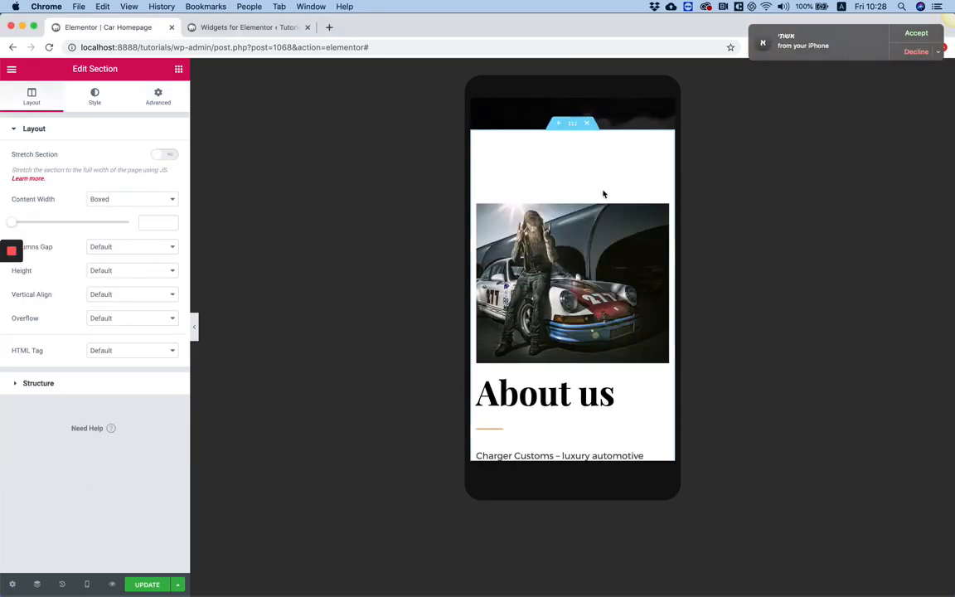
{"action": "left_click", "coordinate": [914, 52]}
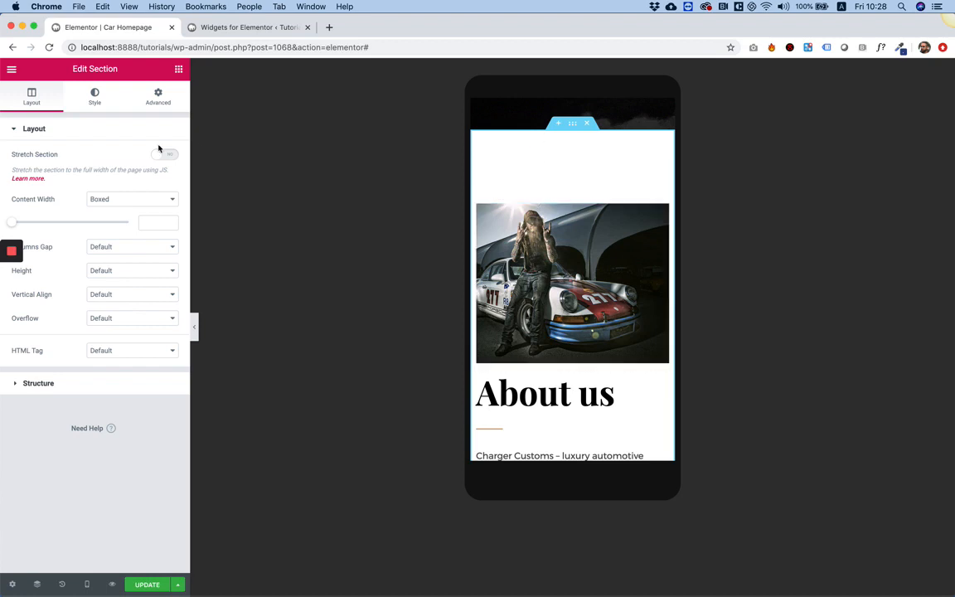
{"action": "left_click", "coordinate": [158, 98]}
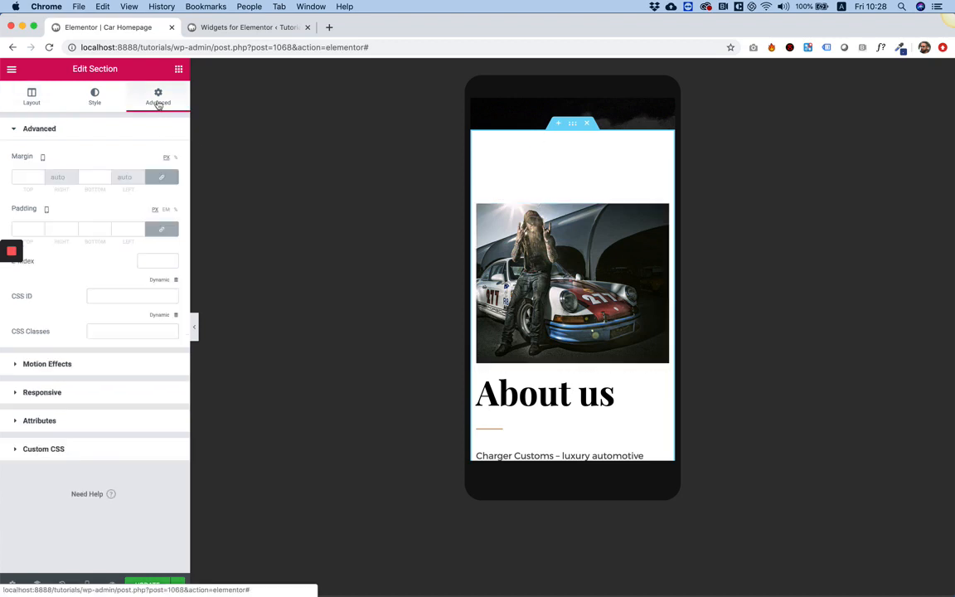
{"action": "left_click", "coordinate": [162, 232]}
{"action": "double_click", "coordinate": [30, 226]}
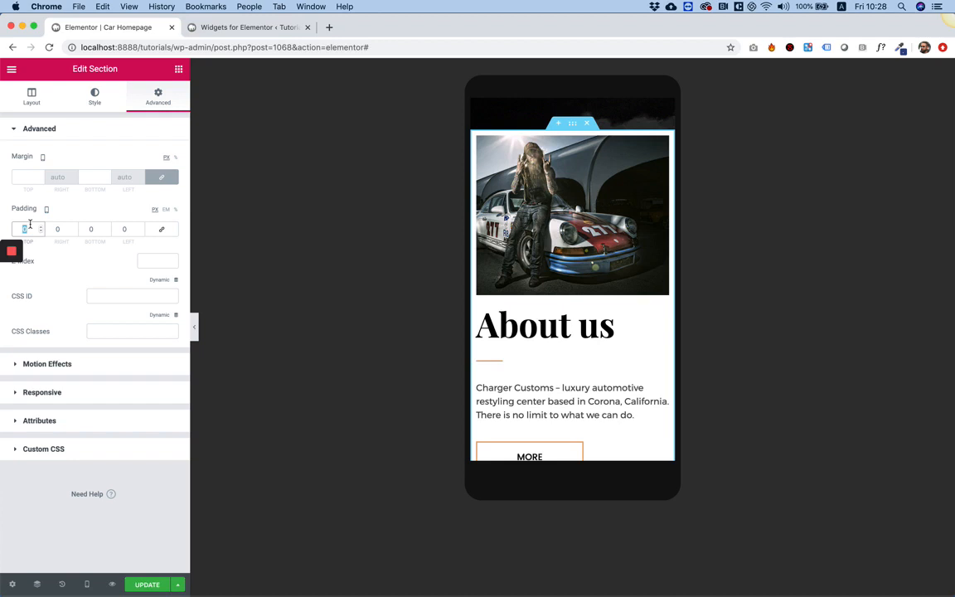
{"action": "type", "text": "30"}
{"action": "key", "text": "Tab"}
{"action": "key", "text": "Tab"}
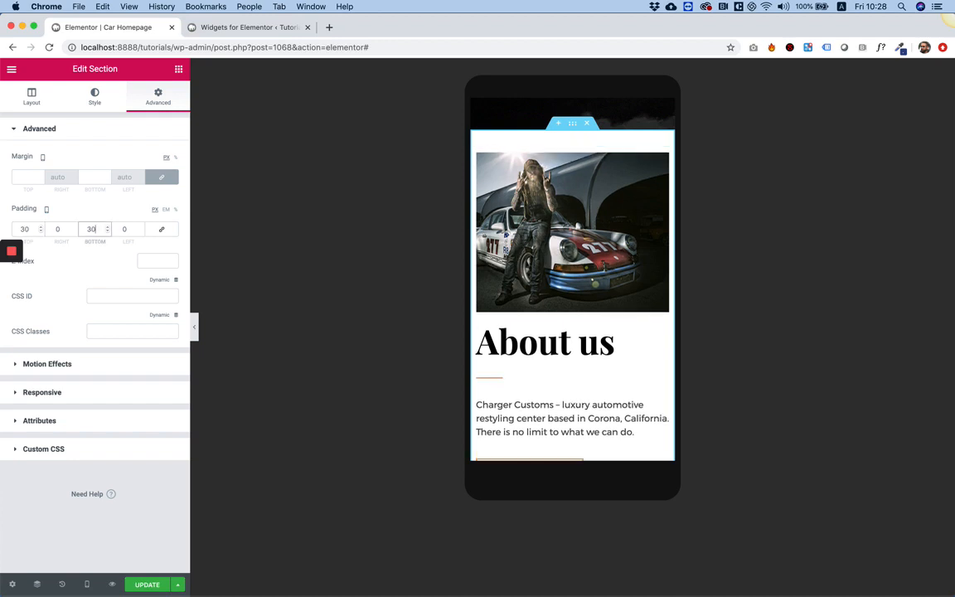
Unlink the Services section's mobile padding and set it to 30 px on top, with 0 on all other sides
{"action": "scroll", "coordinate": [579, 380], "scroll_direction": "down", "scroll_amount": 5}
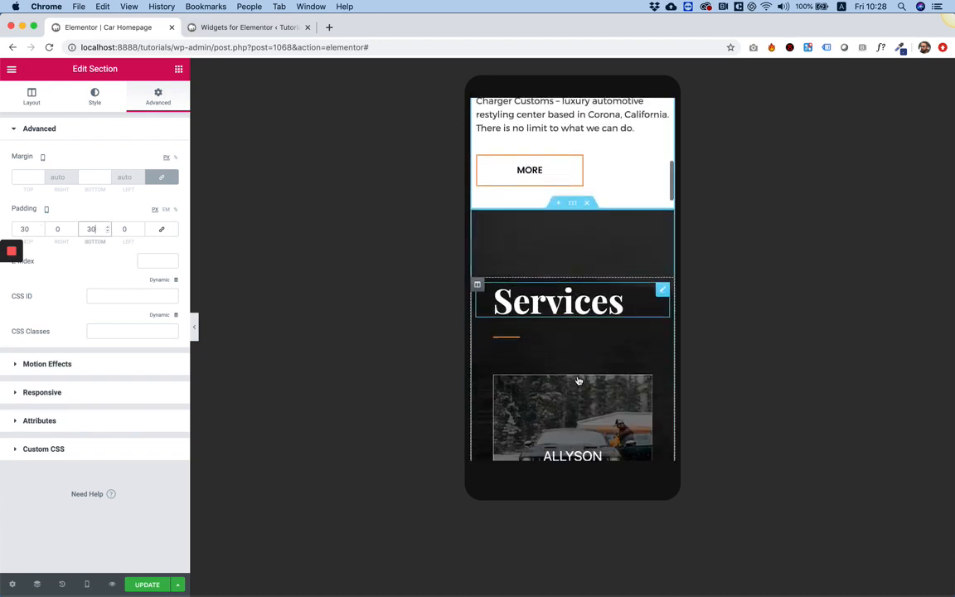
{"action": "right_click", "coordinate": [575, 250]}
{"action": "left_click", "coordinate": [589, 256]}
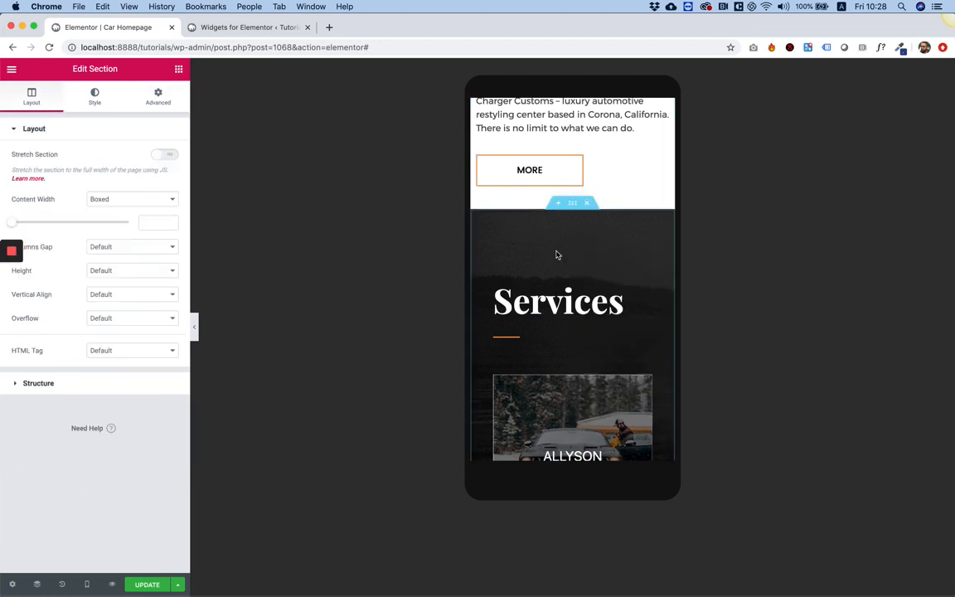
{"action": "left_click", "coordinate": [152, 98]}
{"action": "left_click", "coordinate": [160, 229]}
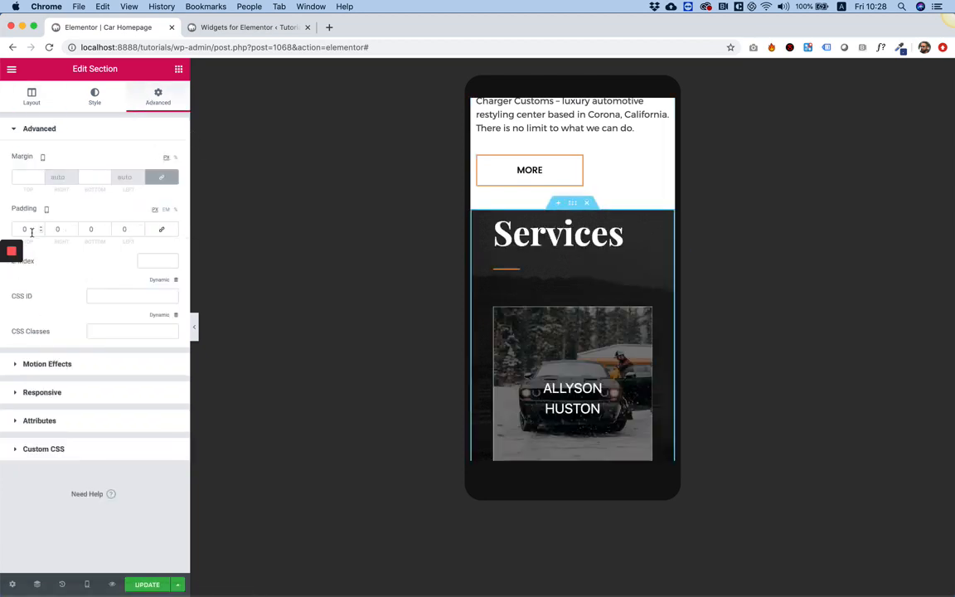
{"action": "left_click", "coordinate": [31, 232]}
{"action": "type", "text": "30"}
{"action": "scroll", "coordinate": [578, 253], "scroll_direction": "down", "scroll_amount": 2}
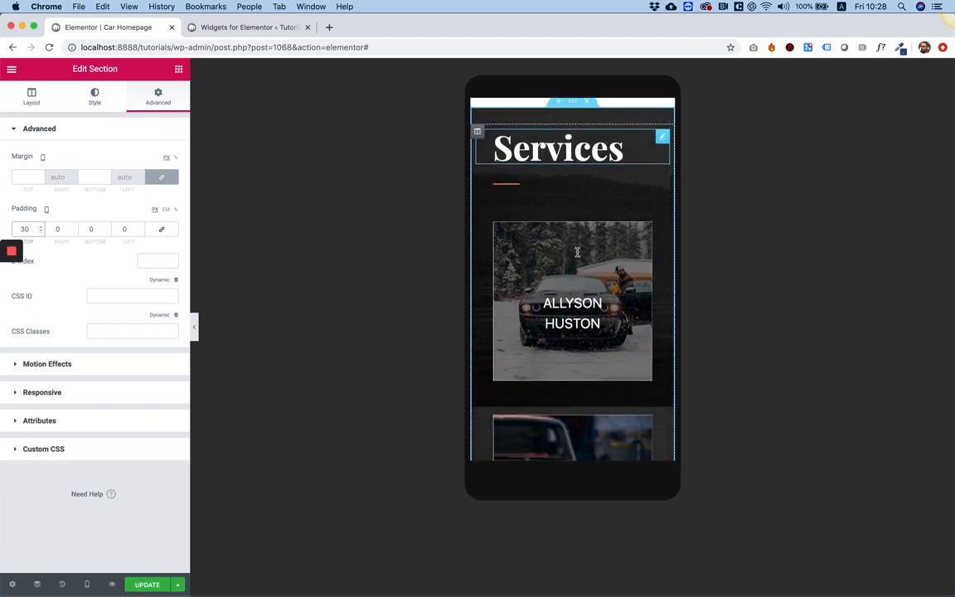
{"action": "scroll", "coordinate": [577, 256], "scroll_direction": "up", "scroll_amount": 3}
{"action": "scroll", "coordinate": [579, 257], "scroll_direction": "down", "scroll_amount": 2}
Unlink the Projects section's mobile padding and set it to 50 px on top, with 0 on all other sides
{"action": "scroll", "coordinate": [578, 256], "scroll_direction": "down", "scroll_amount": 10}
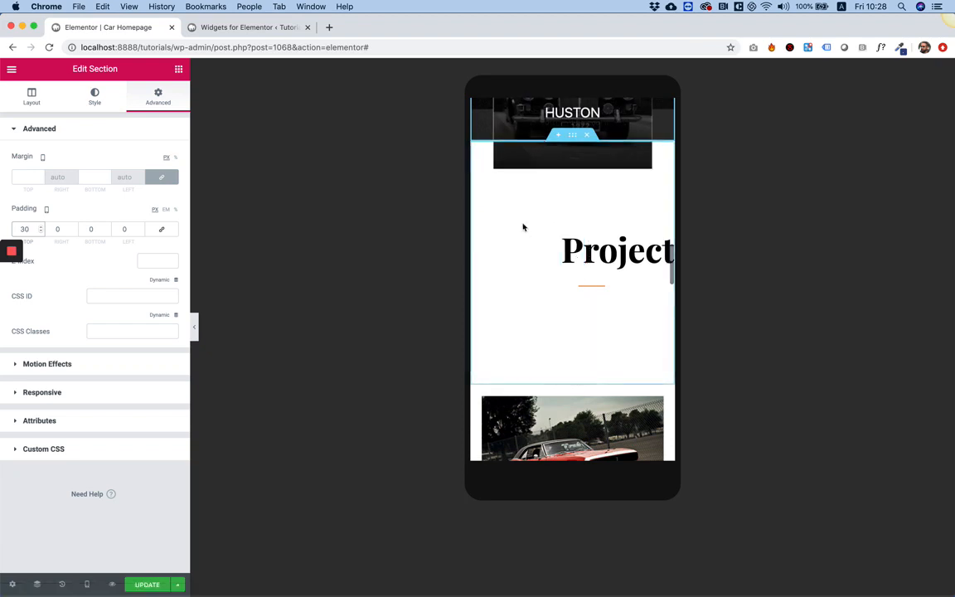
{"action": "right_click", "coordinate": [535, 215]}
{"action": "left_click", "coordinate": [553, 222]}
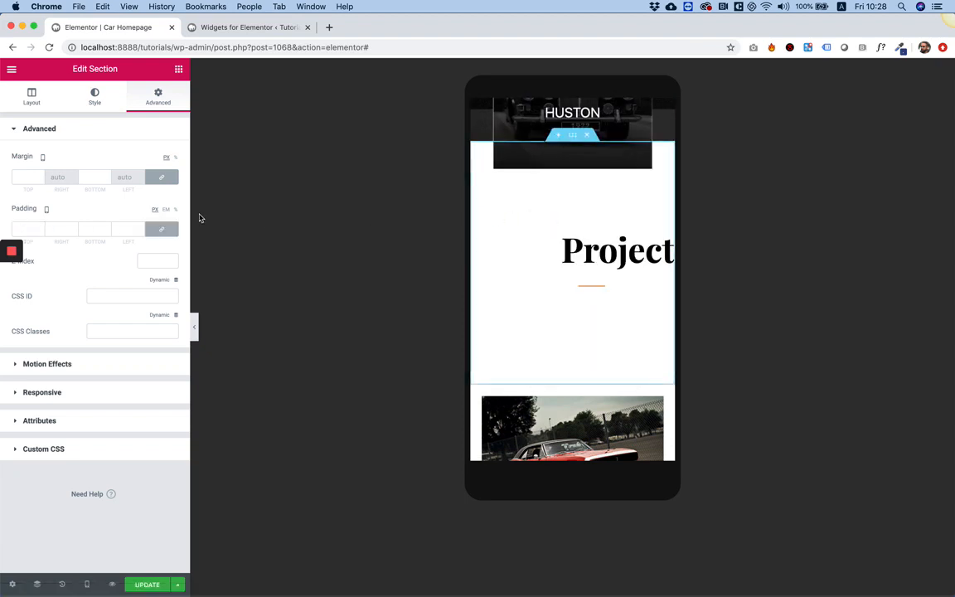
{"action": "left_click", "coordinate": [175, 233]}
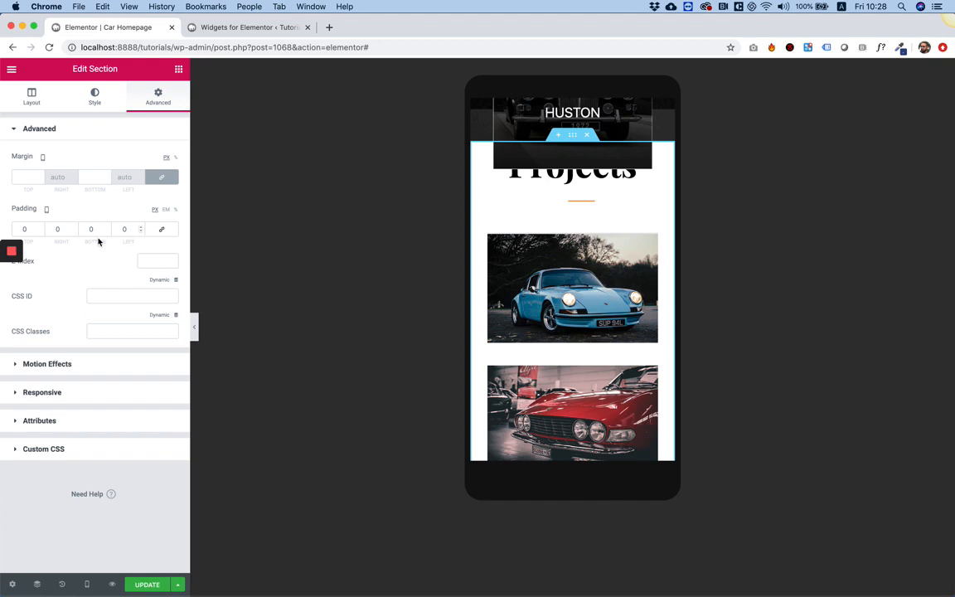
{"action": "double_click", "coordinate": [32, 229]}
{"action": "type", "text": "50"}
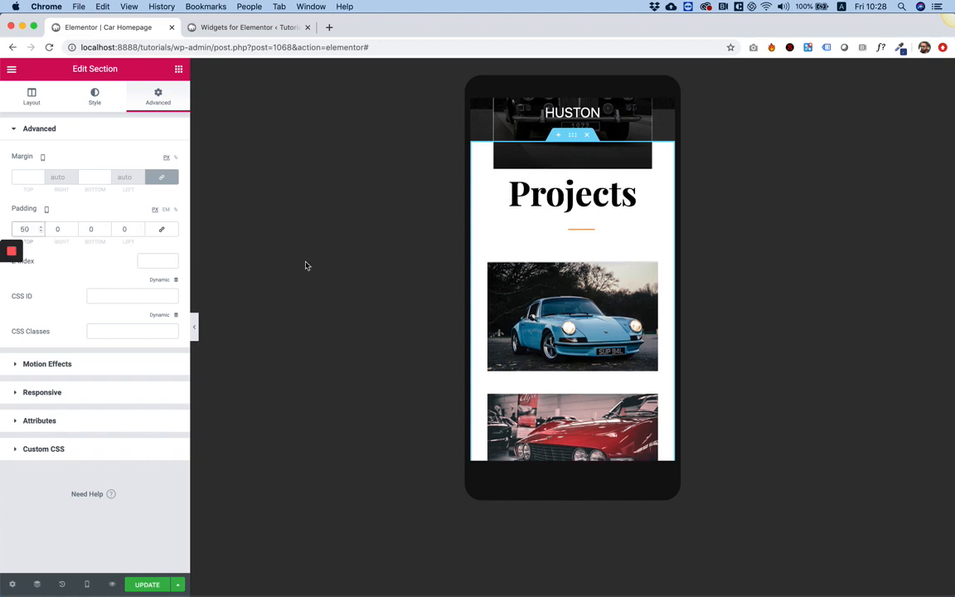
Increase the Projects section's mobile top padding to 72 px
{"action": "key", "text": "Up"}
{"action": "key", "text": "Up"}
{"action": "key", "text": "Up"}
{"action": "key", "text": "Up"}
{"action": "key", "text": "Up"}
{"action": "key", "text": "Up"}
{"action": "key", "text": "Up"}
{"action": "key", "text": "Up"}
{"action": "key", "text": "Up"}
{"action": "key", "text": "Up"}
{"action": "key", "text": "Up"}
{"action": "key", "text": "Up"}
{"action": "key", "text": "Up"}
{"action": "key", "text": "Up"}
{"action": "key", "text": "Up"}
{"action": "key", "text": "Up"}
{"action": "key", "text": "Up"}
{"action": "key", "text": "Up"}
{"action": "key", "text": "Up"}
{"action": "key", "text": "Up"}
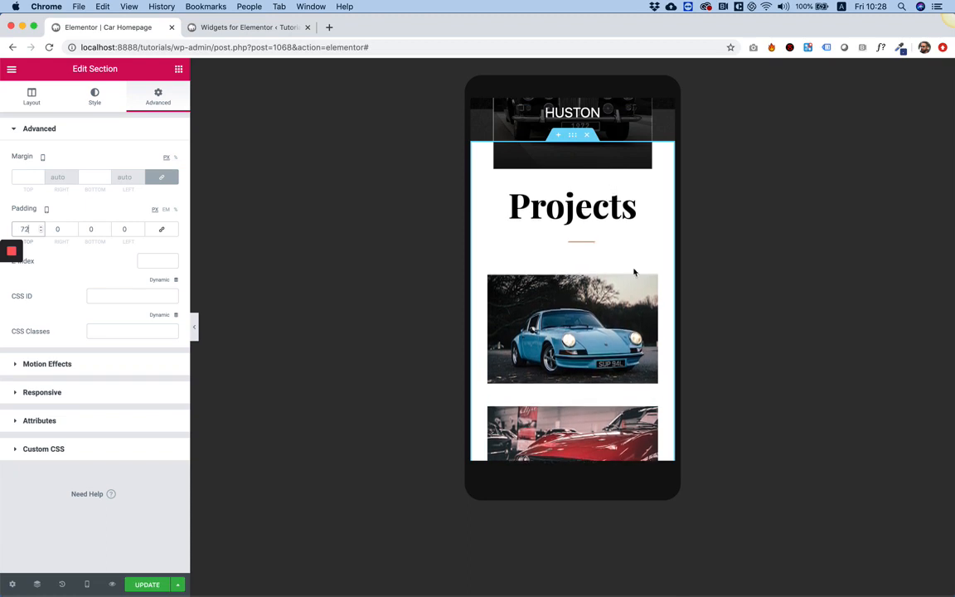
Unlink the mobile padding of the section holding the Projects MORE button and set it to 30 px below, with 0 on all other sides
{"action": "scroll", "coordinate": [602, 253], "scroll_direction": "down", "scroll_amount": 15}
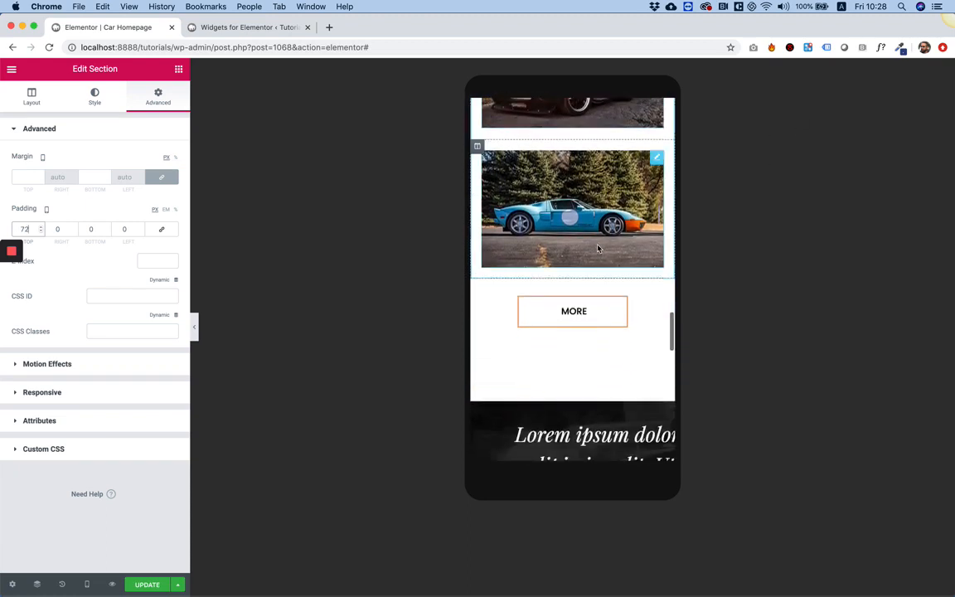
{"action": "right_click", "coordinate": [588, 218]}
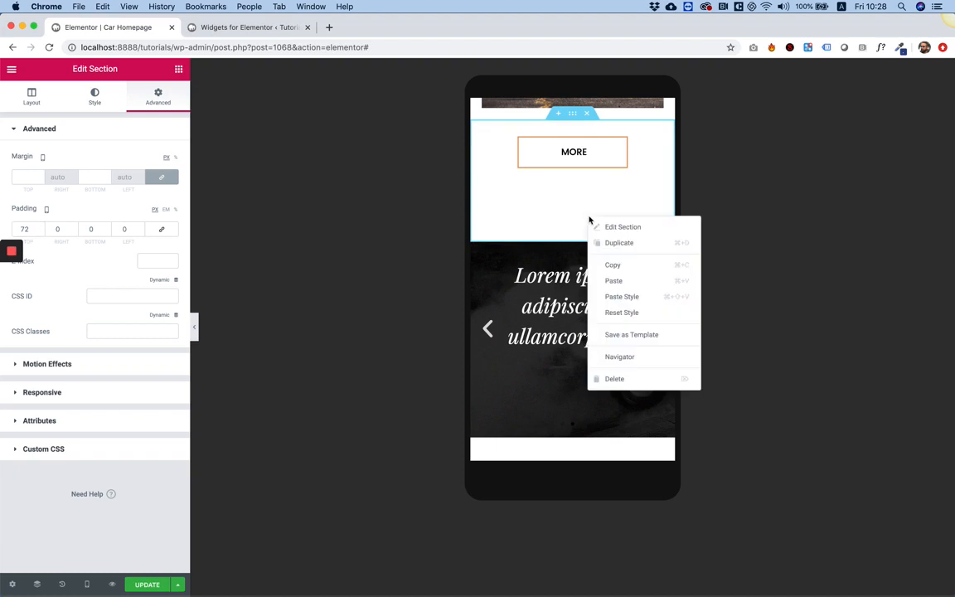
{"action": "left_click", "coordinate": [609, 229]}
{"action": "left_click", "coordinate": [160, 228]}
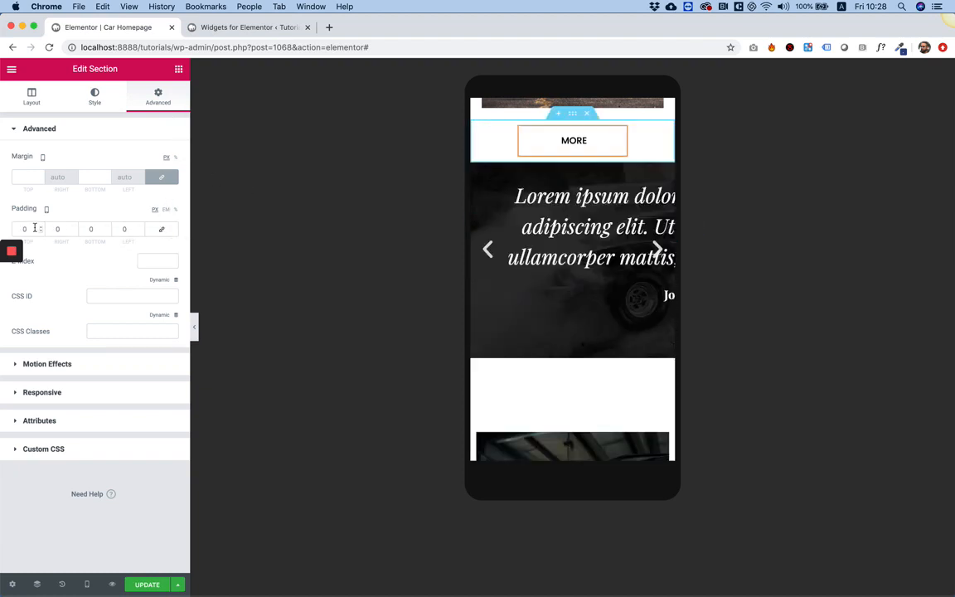
{"action": "left_click", "coordinate": [31, 228]}
{"action": "type", "text": "30"}
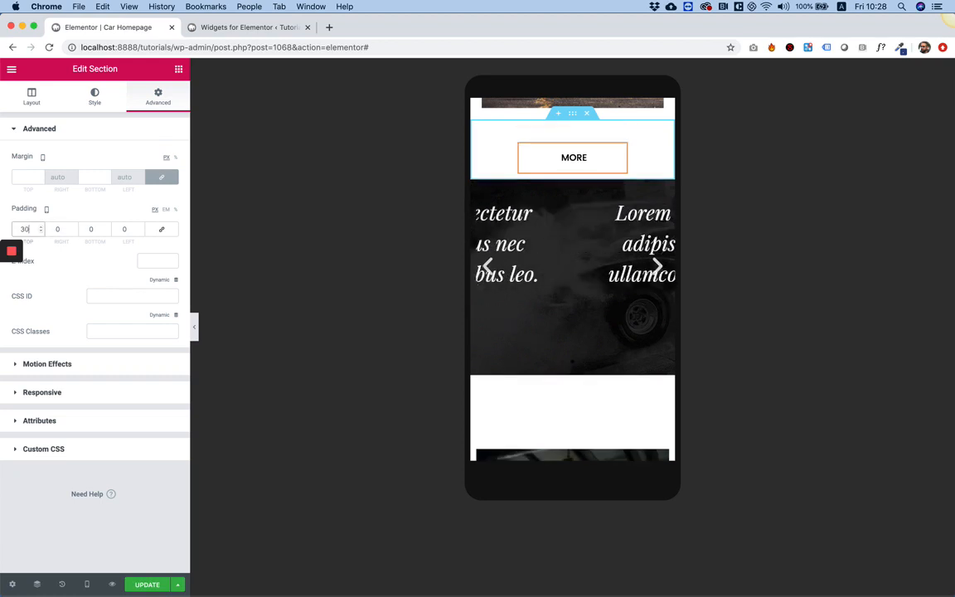
{"action": "key", "text": "BackSpace"}
{"action": "key", "text": "BackSpace"}
{"action": "key", "text": "Tab"}
{"action": "key", "text": "Tab"}
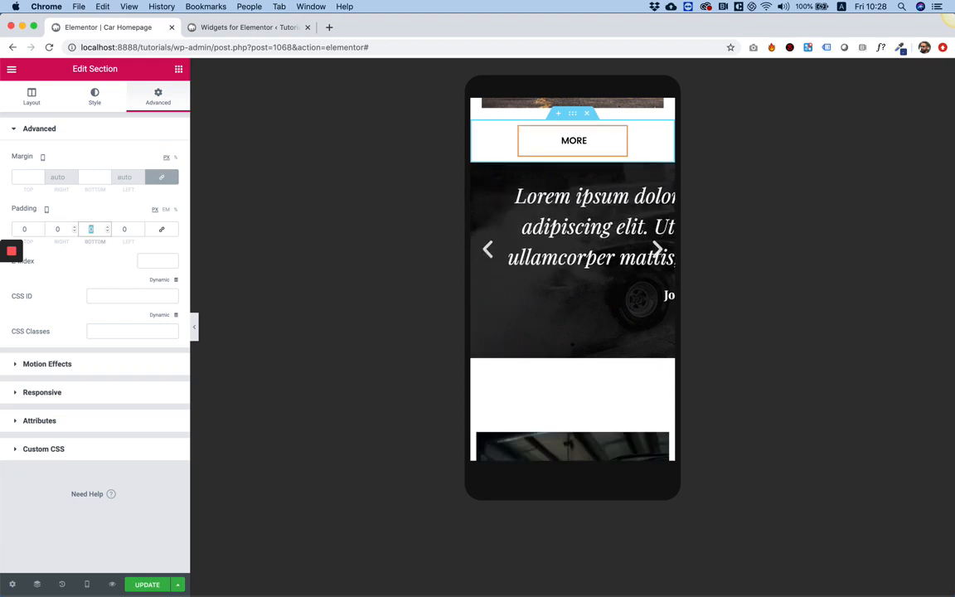
{"action": "type", "text": "30"}
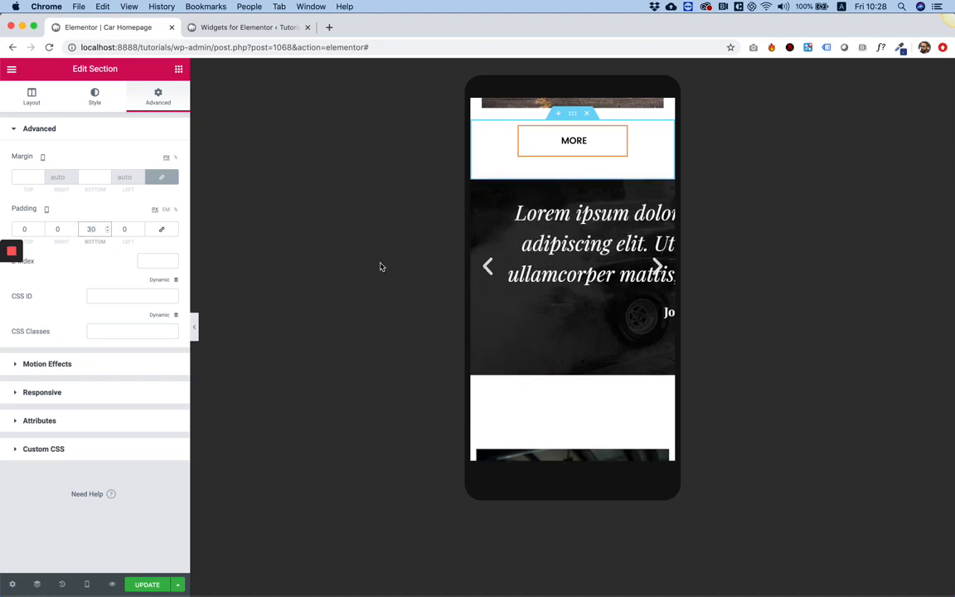
Set the testimonial carousel's mobile slide width to 300 px
{"action": "left_click", "coordinate": [638, 292]}
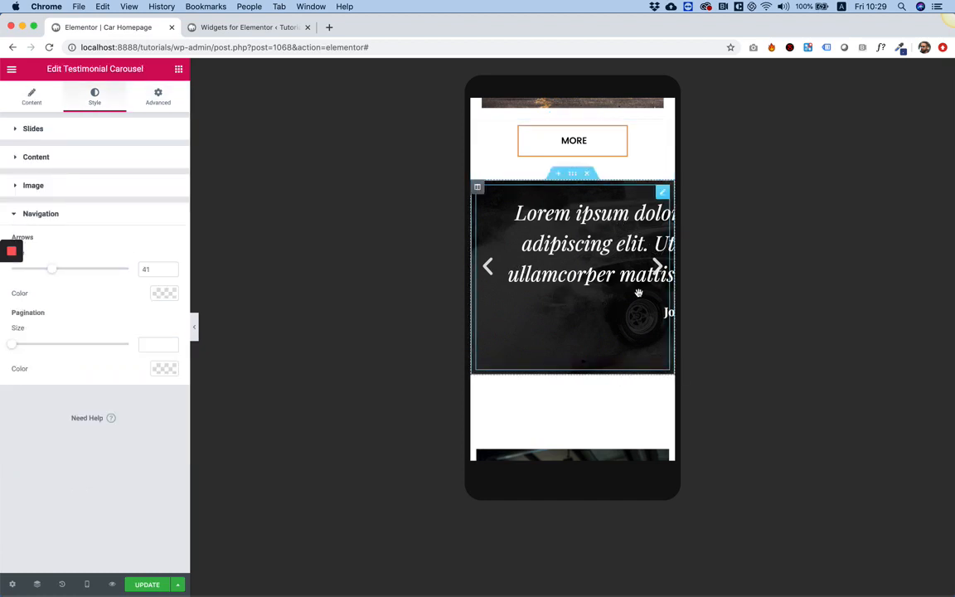
{"action": "left_click", "coordinate": [31, 106]}
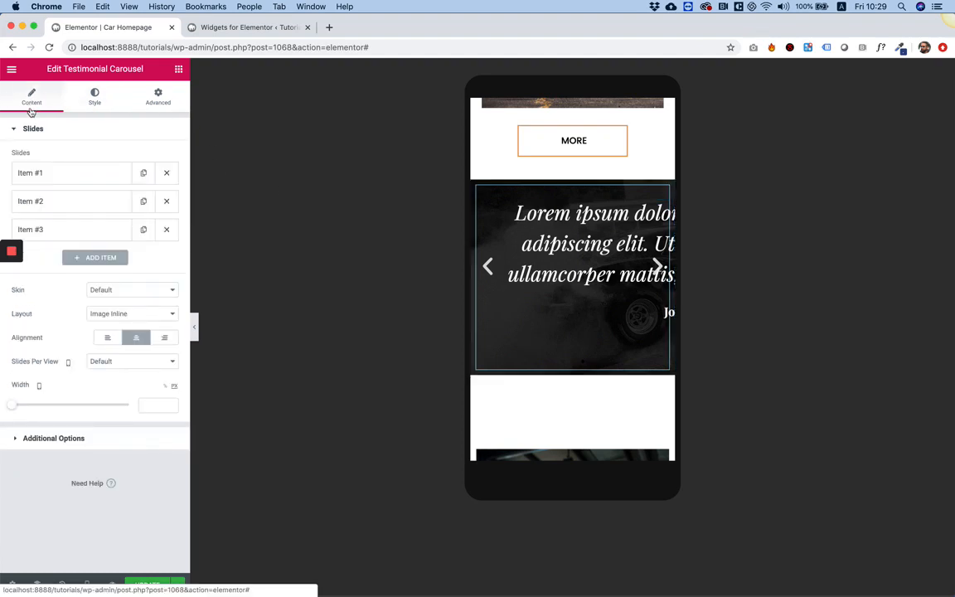
{"action": "left_click", "coordinate": [162, 408]}
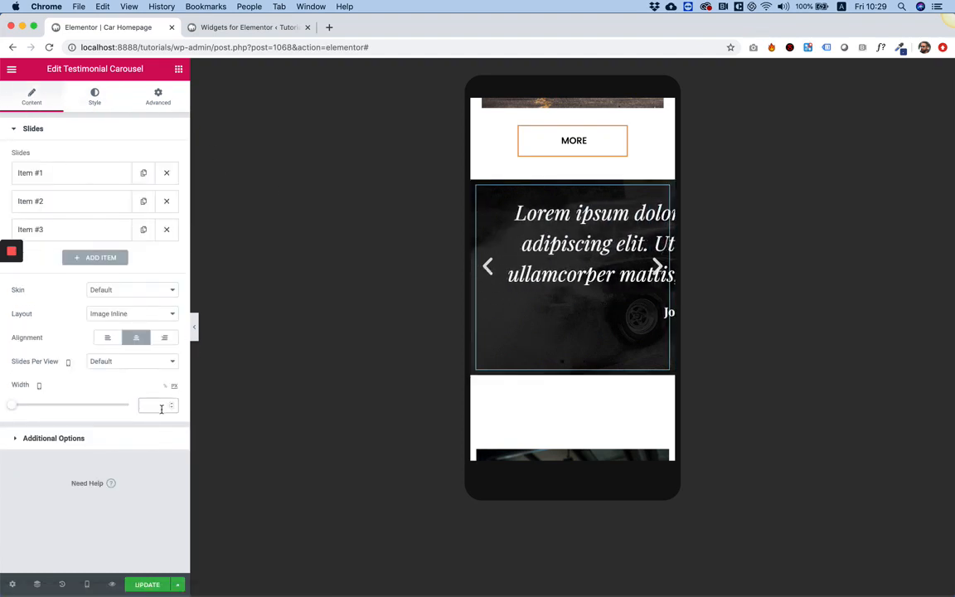
{"action": "type", "text": "300"}
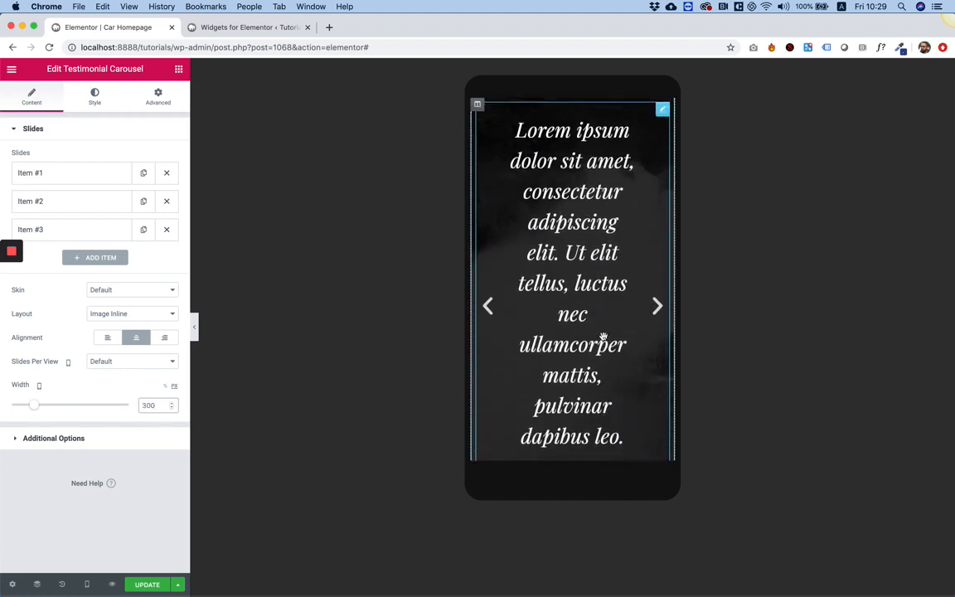
Set the mobile font size of the testimonial carousel's content text to 21 px
{"action": "left_click", "coordinate": [93, 101]}
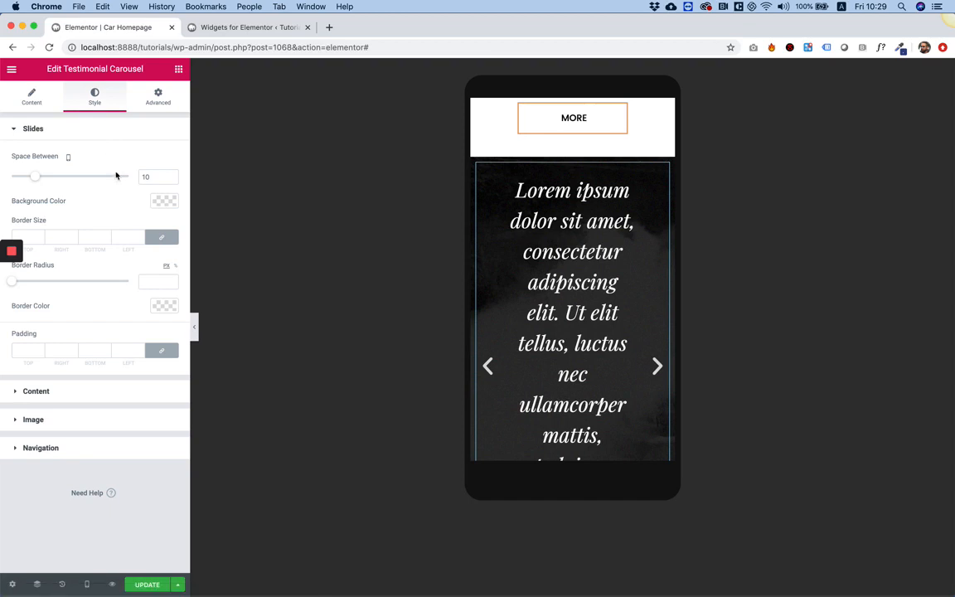
{"action": "left_click", "coordinate": [56, 391]}
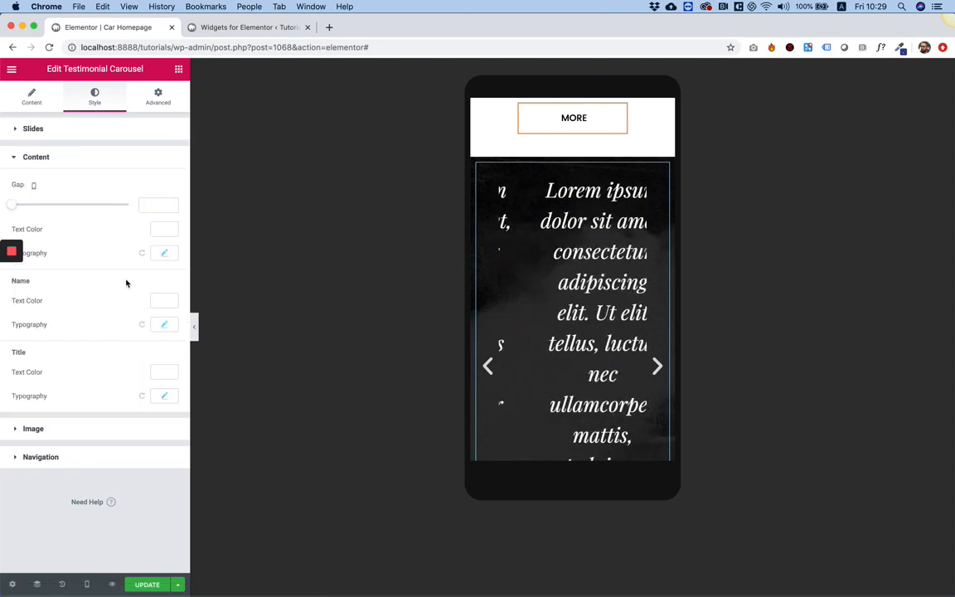
{"action": "left_click", "coordinate": [165, 255]}
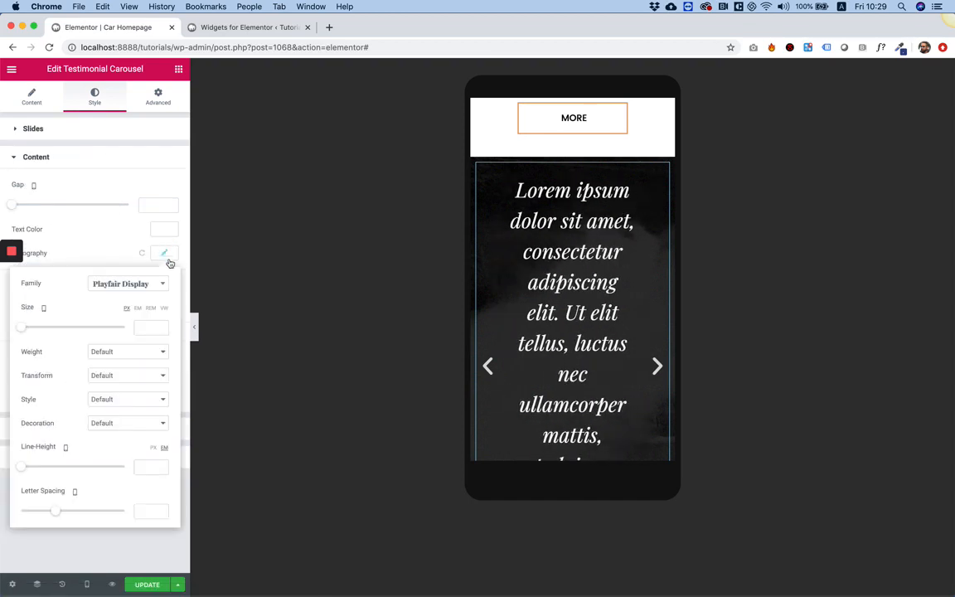
{"action": "left_click", "coordinate": [145, 328]}
{"action": "type", "text": "21"}
{"action": "scroll", "coordinate": [605, 265], "scroll_direction": "down", "scroll_amount": 2}
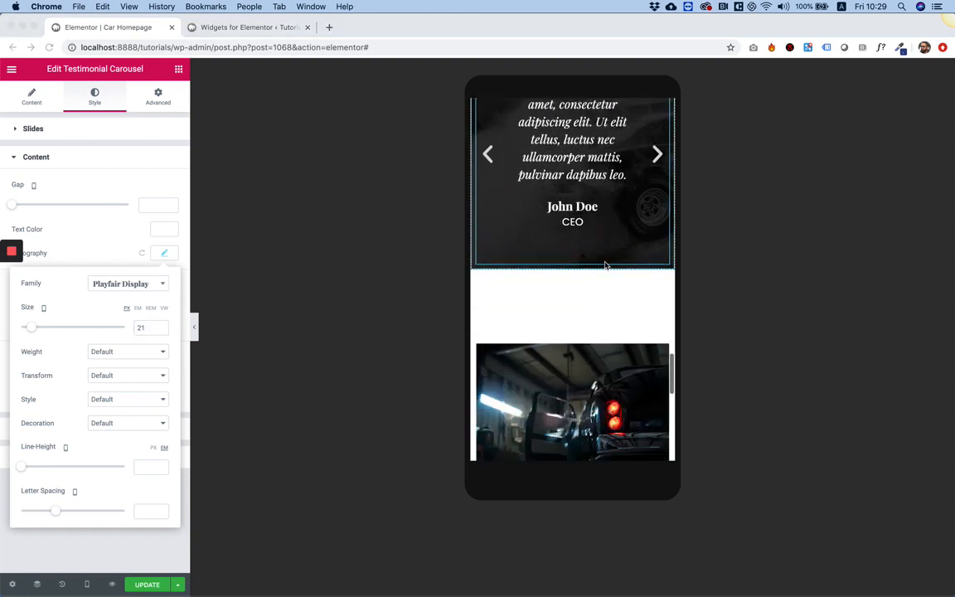
{"action": "scroll", "coordinate": [606, 265], "scroll_direction": "up", "scroll_amount": 3}
{"action": "scroll", "coordinate": [606, 266], "scroll_direction": "down", "scroll_amount": 5}
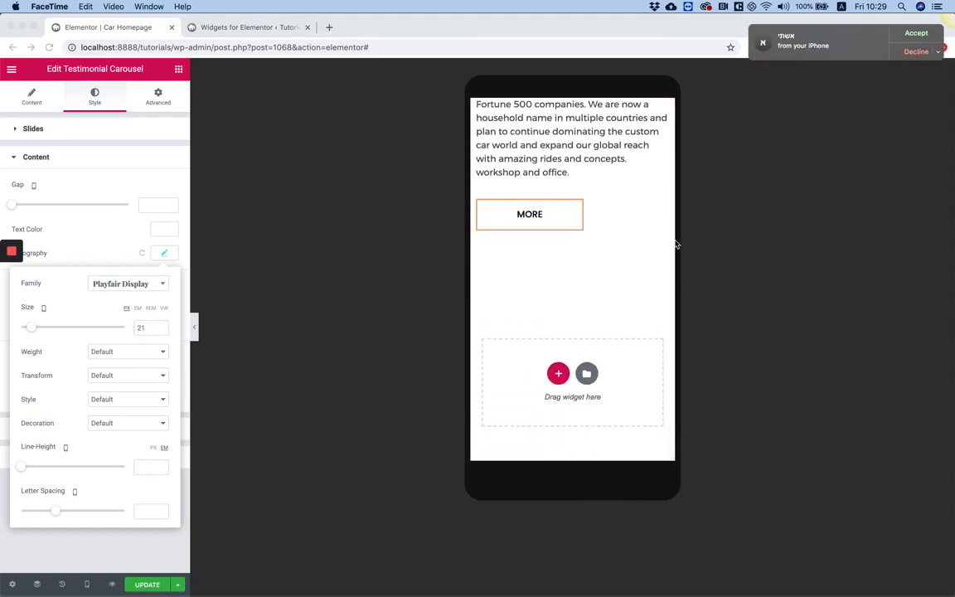
{"action": "scroll", "coordinate": [674, 247], "scroll_direction": "up", "scroll_amount": 5}
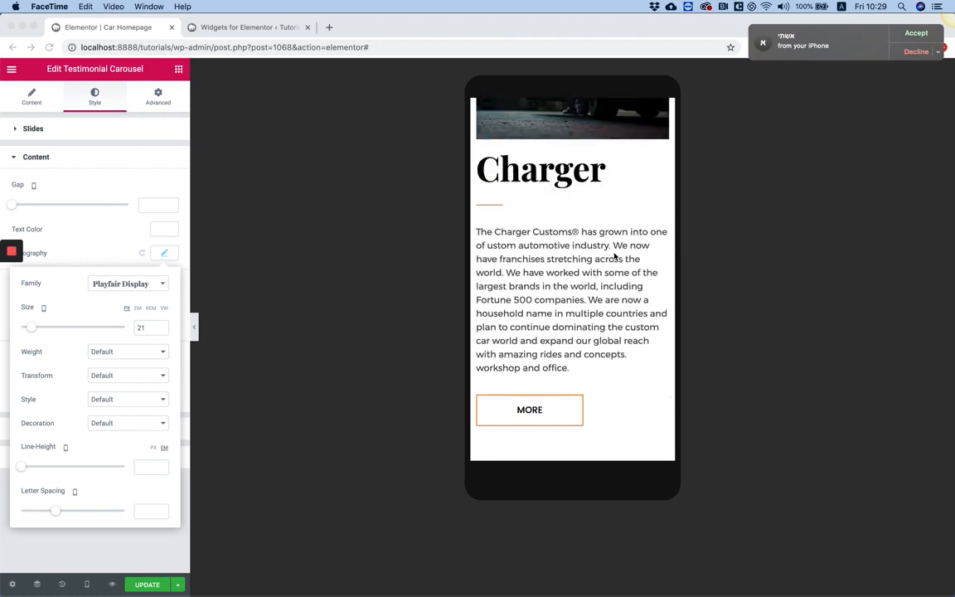